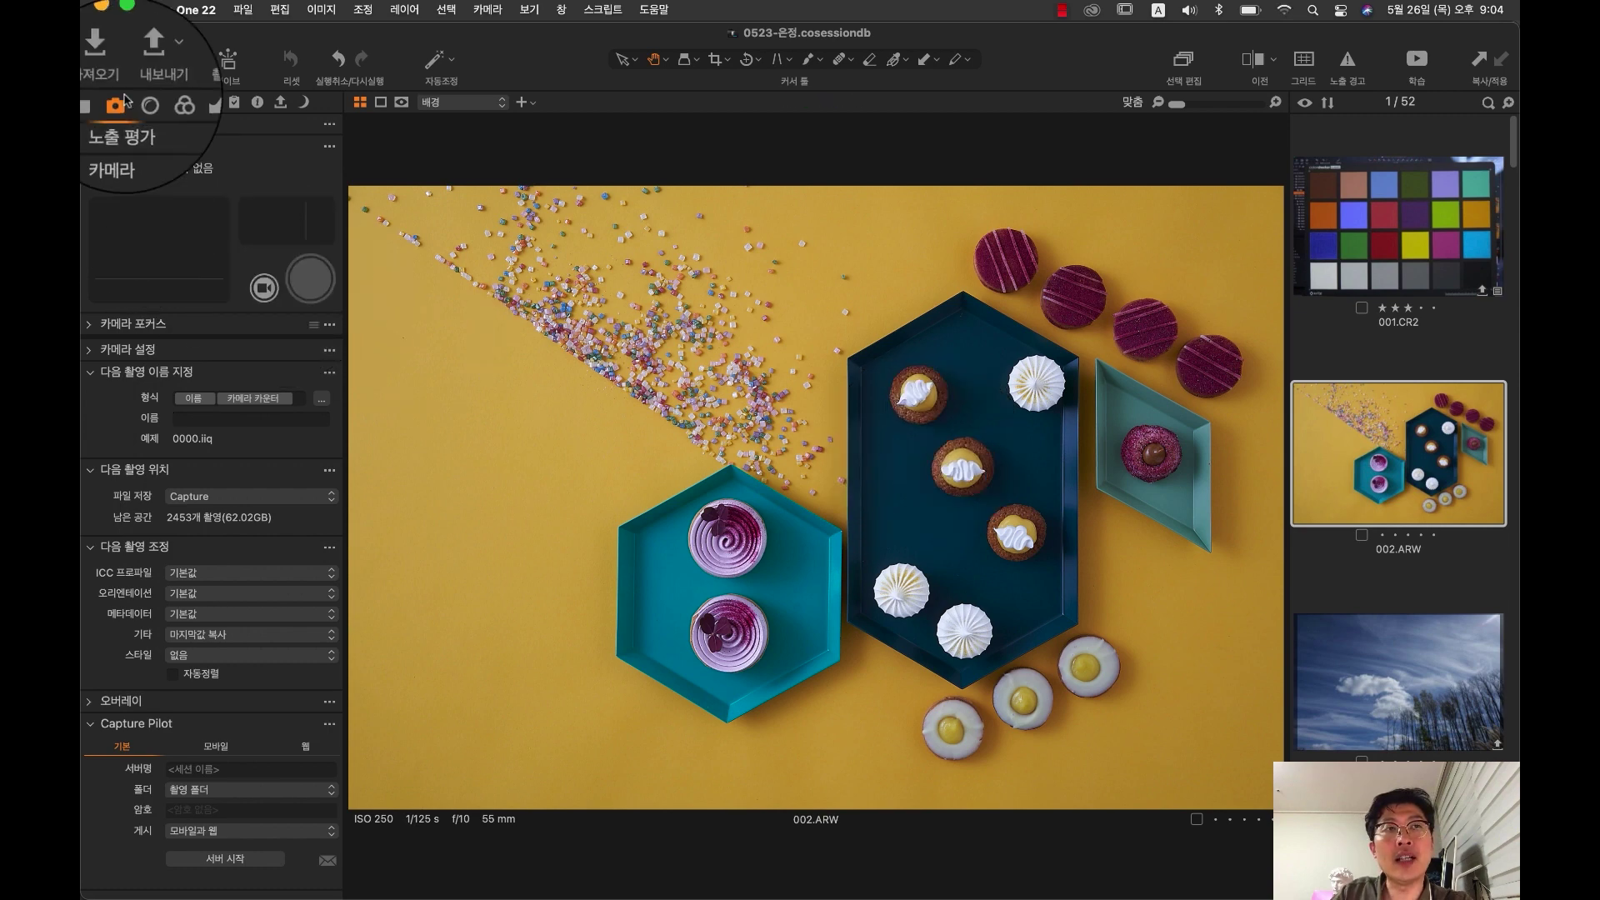
# Step: Display the color tools and look at the base characteristics of 002.ARW
pyautogui.click(165, 103)
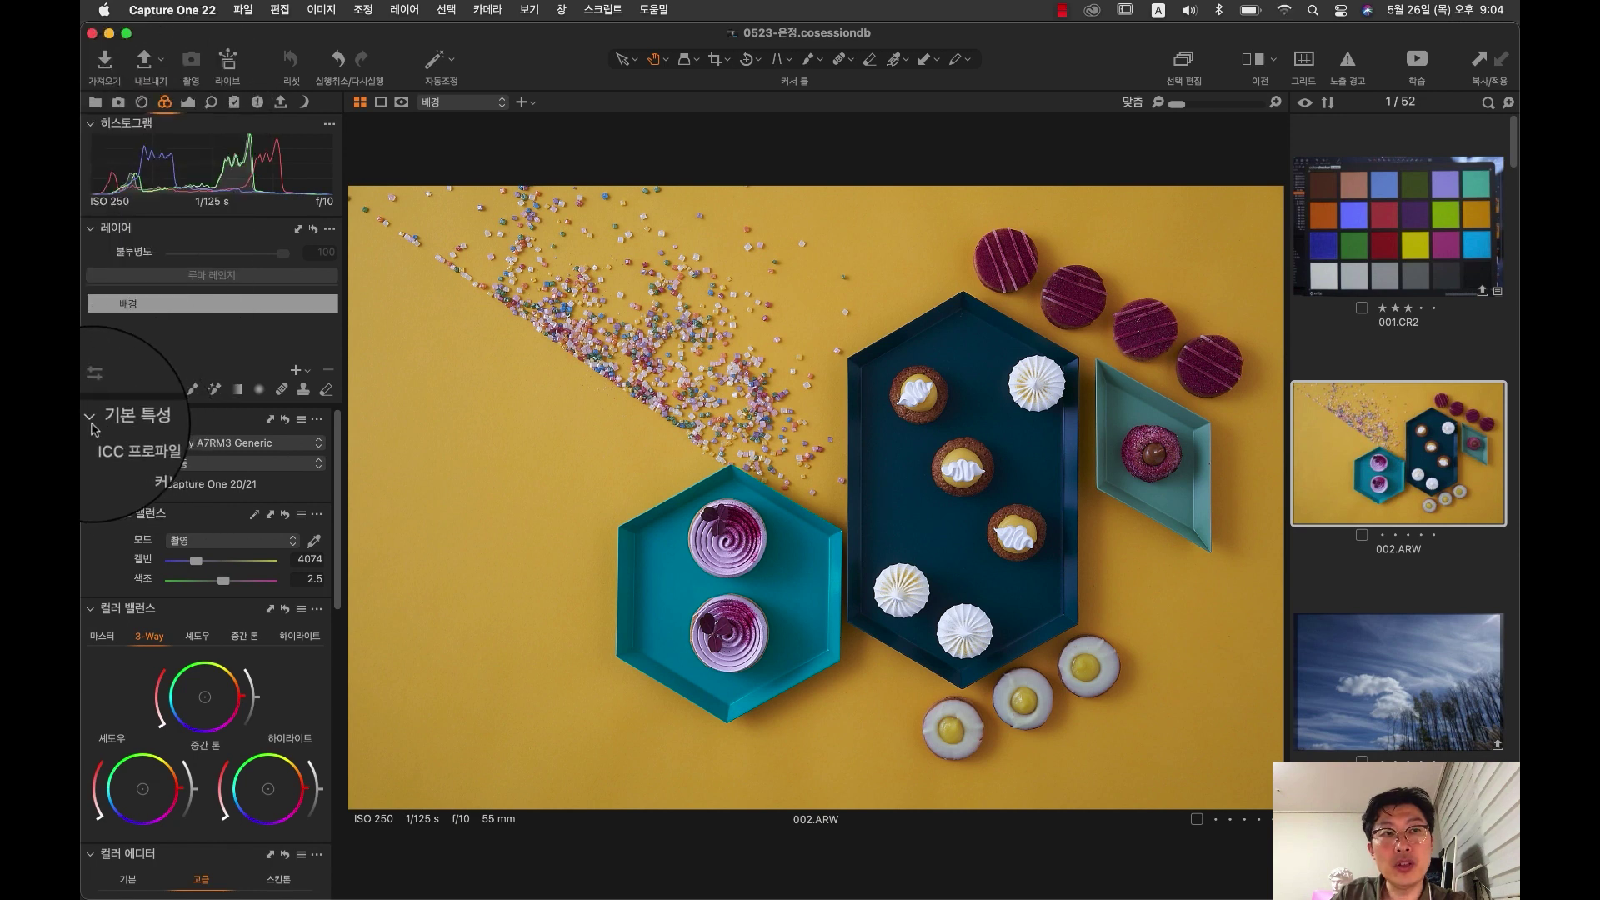
pyautogui.click(92, 421)
pyautogui.click(155, 423)
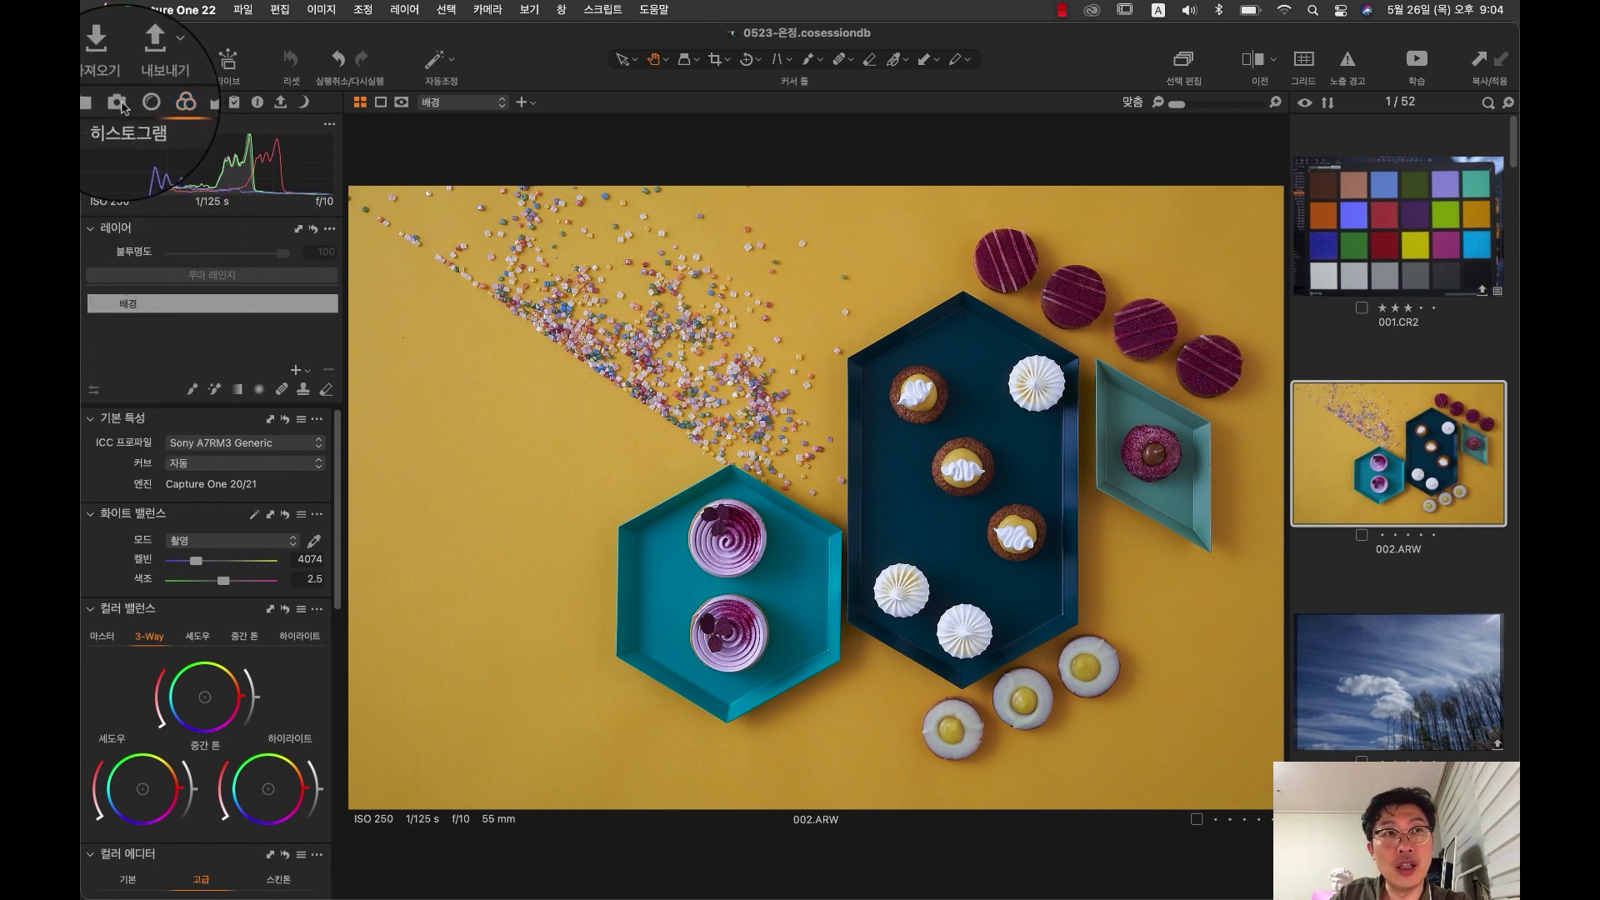
# Step: Go to the camera tools, look into the camera settings, and inspect the ICC profile choices for next-capture adjustments without changing them
pyautogui.click(118, 102)
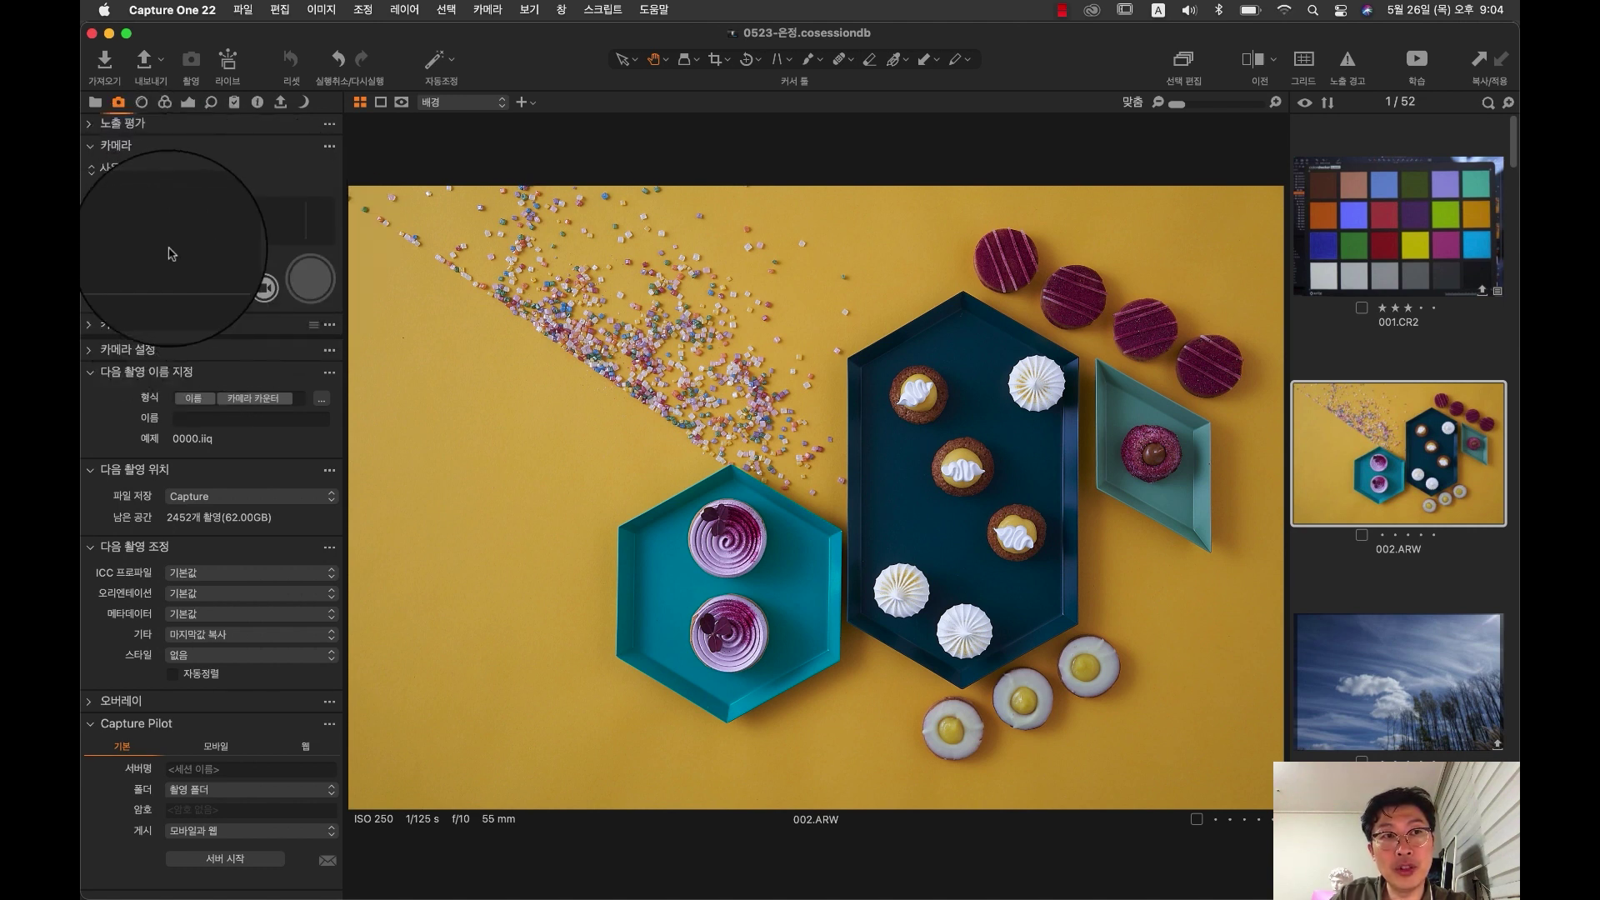
pyautogui.click(98, 357)
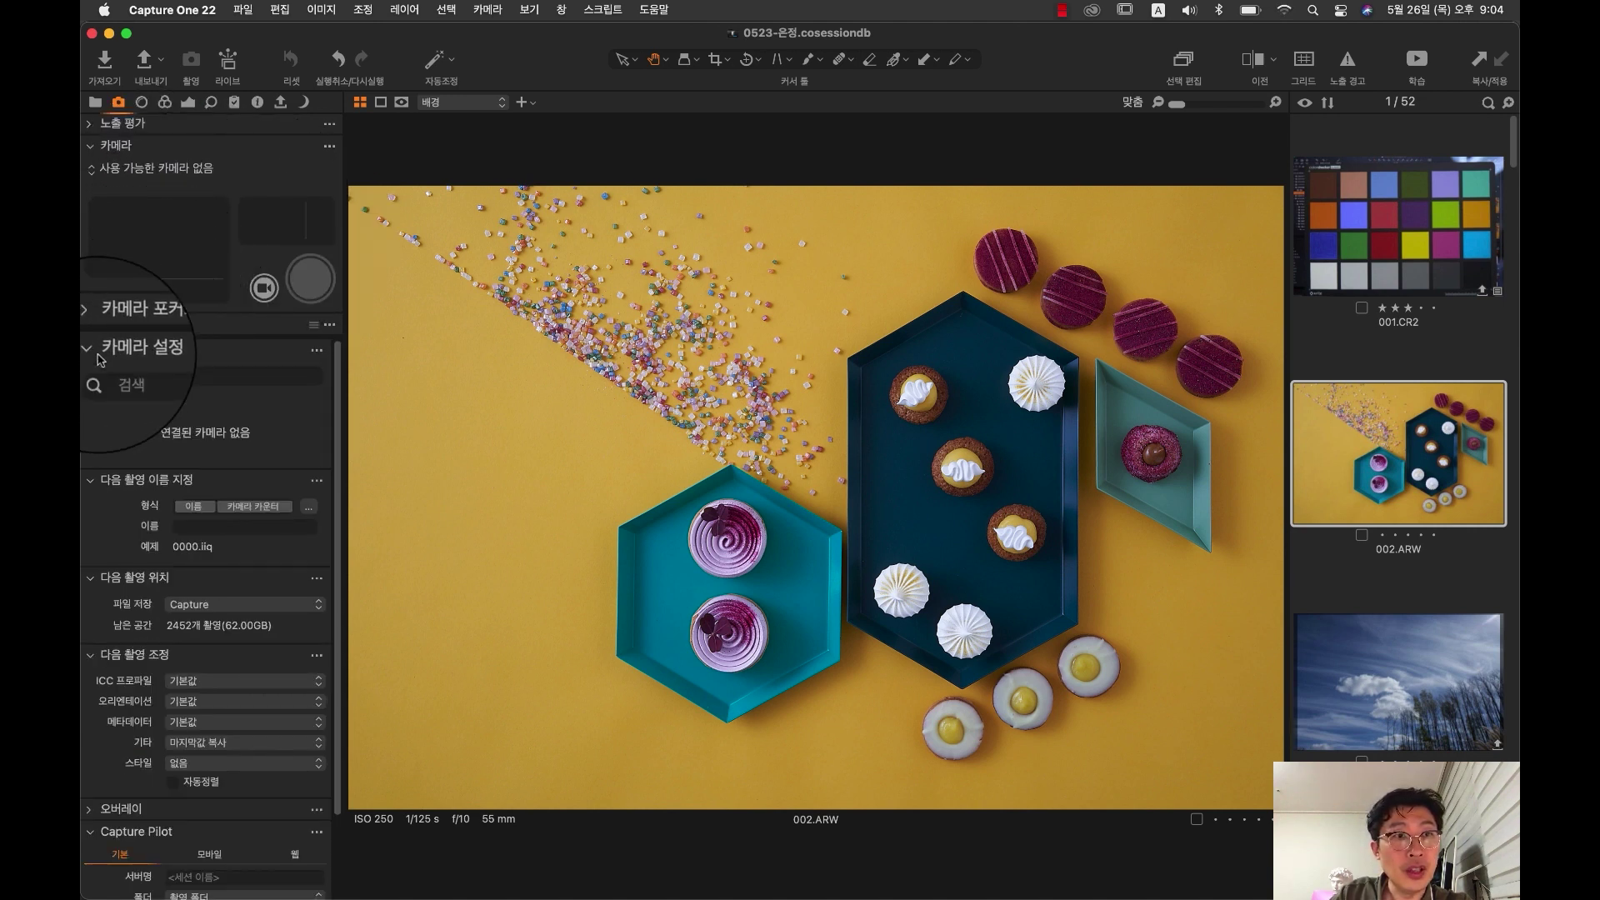
pyautogui.click(98, 357)
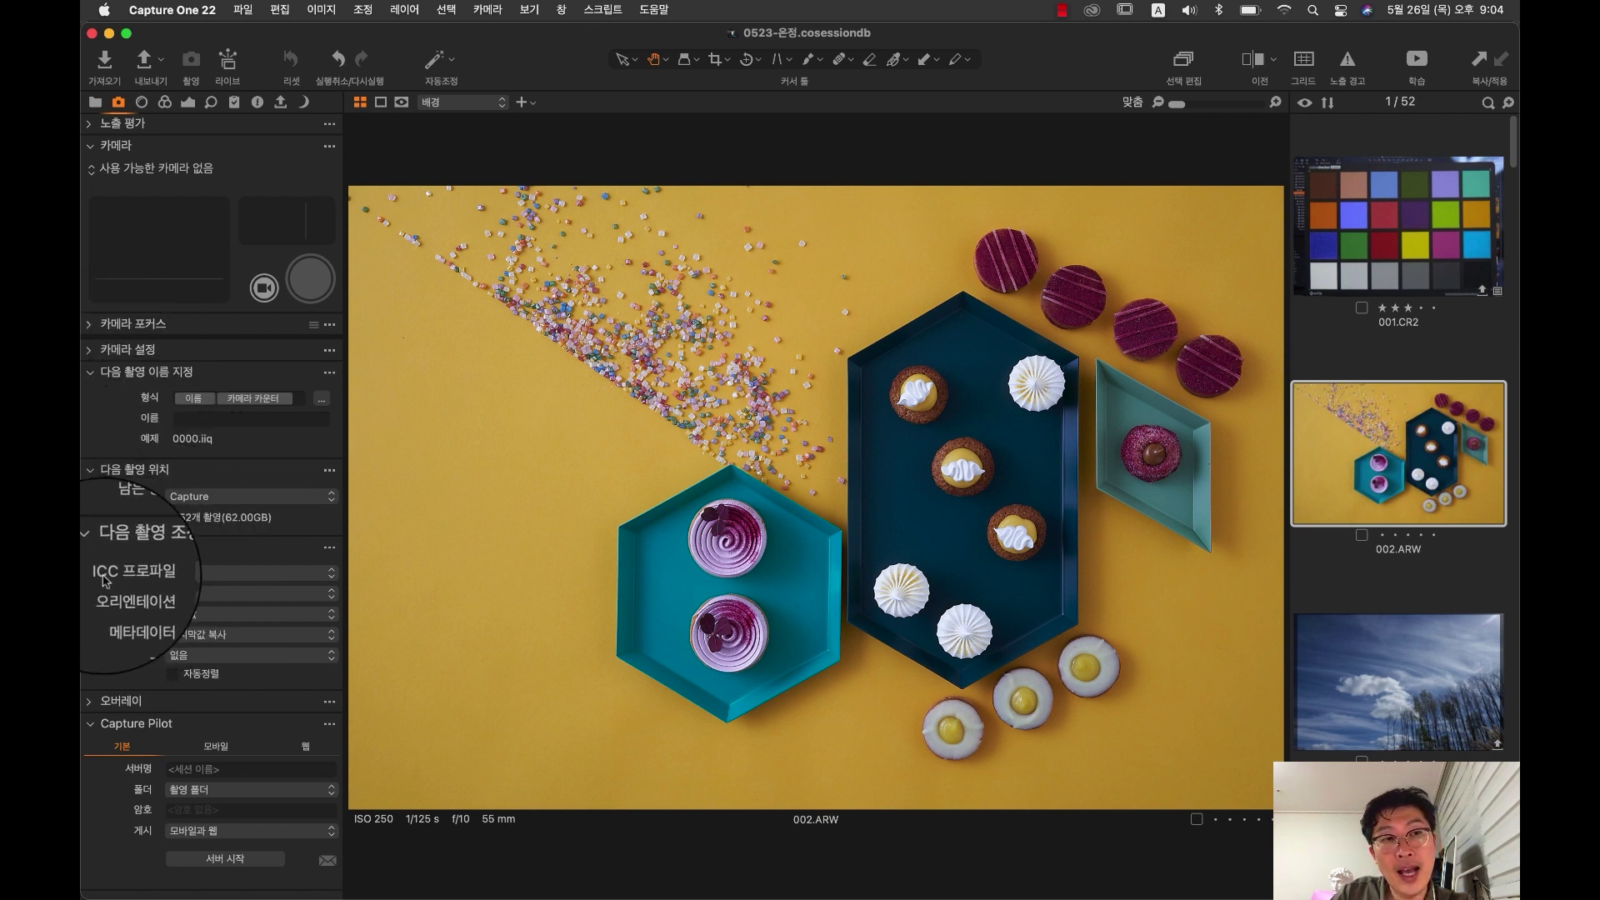
pyautogui.click(225, 572)
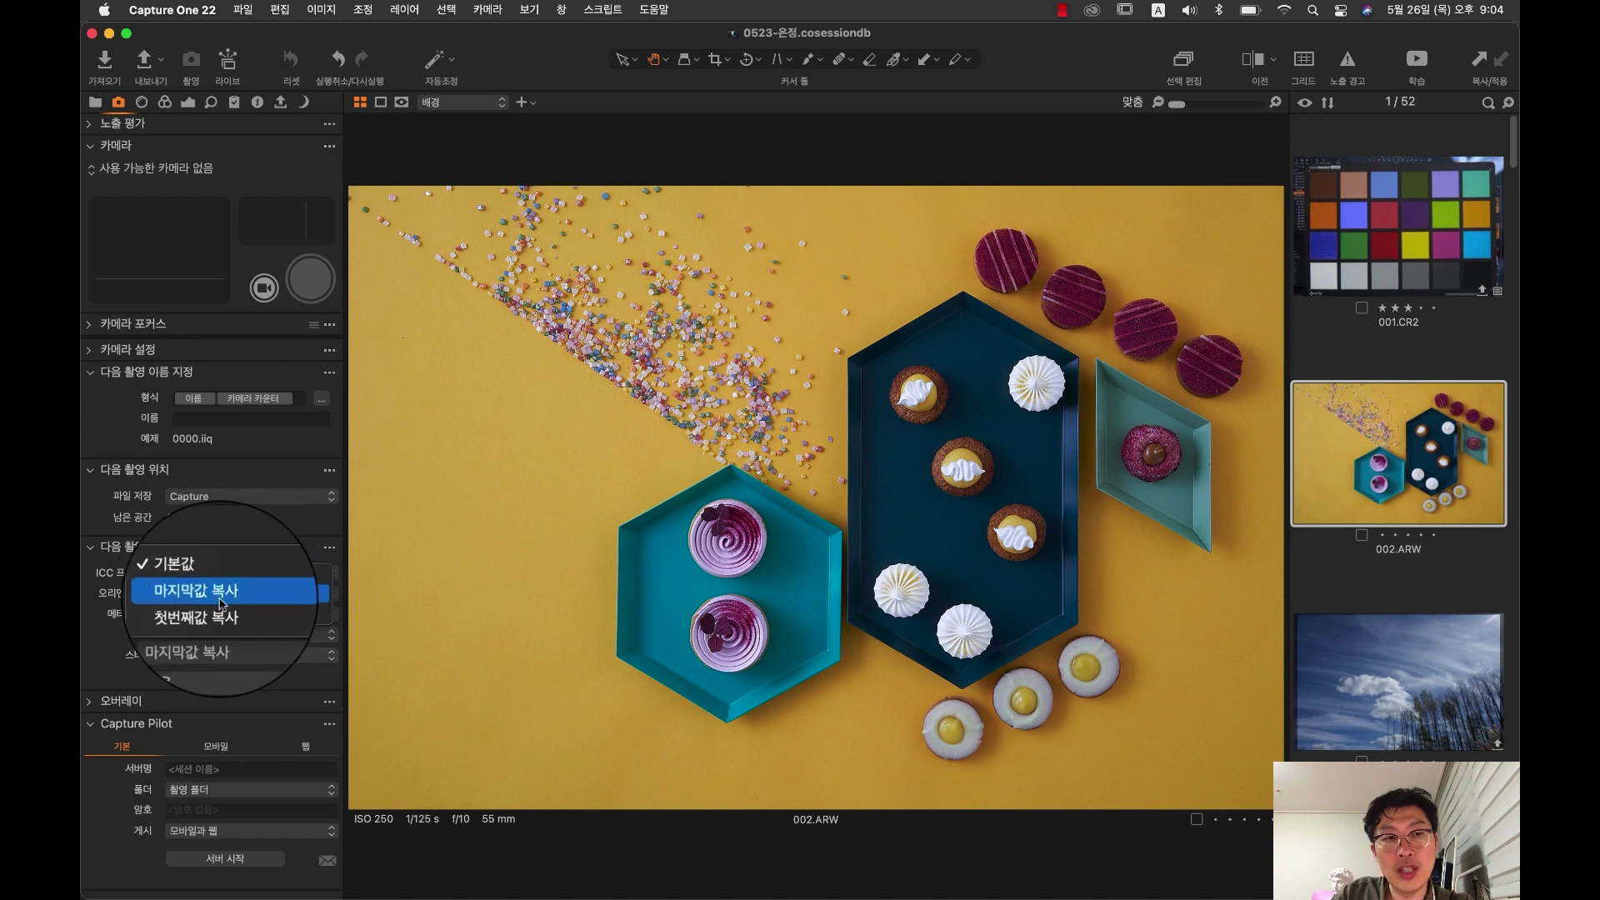
pyautogui.click(150, 577)
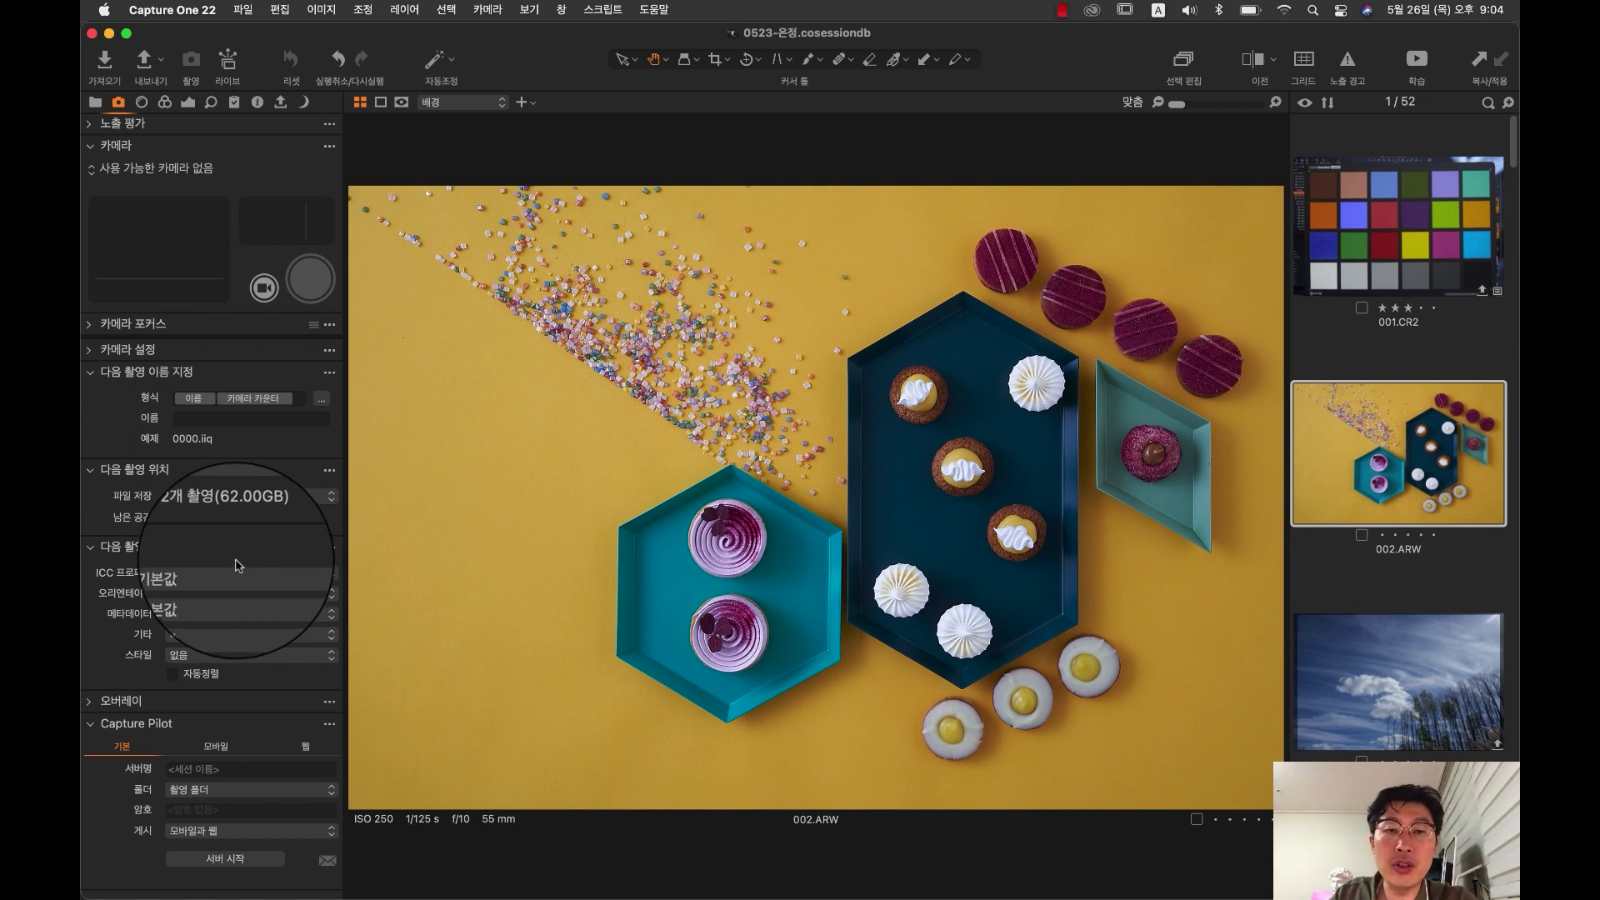
# Step: Return to the color tools and check the ICC profile entry in the base characteristics of 002.ARW
pyautogui.click(164, 103)
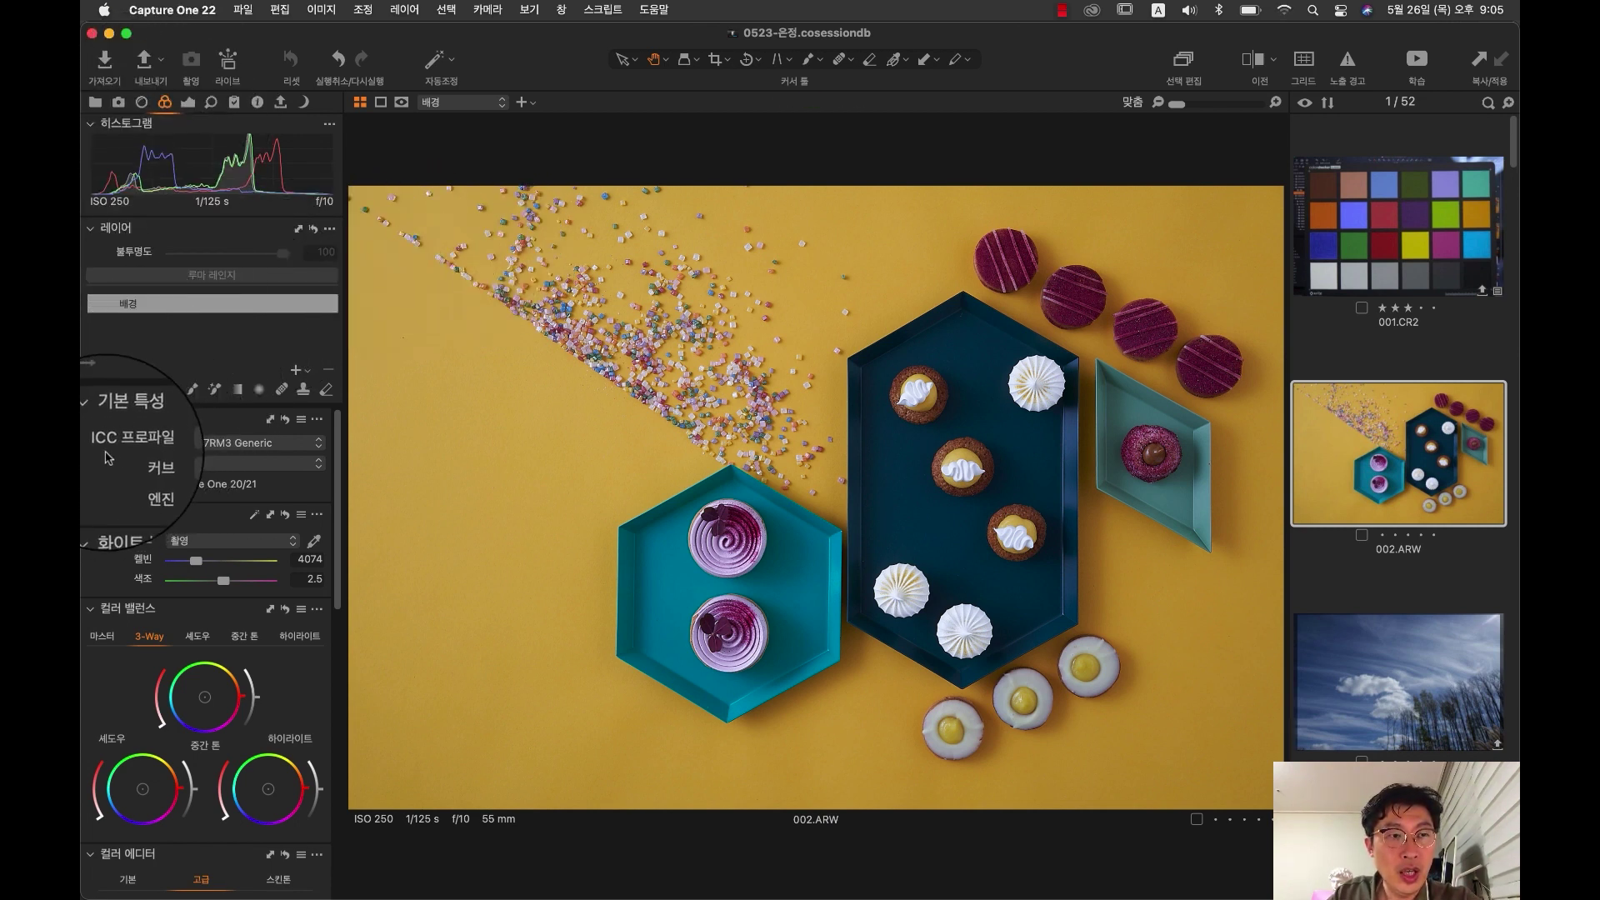
pyautogui.click(91, 419)
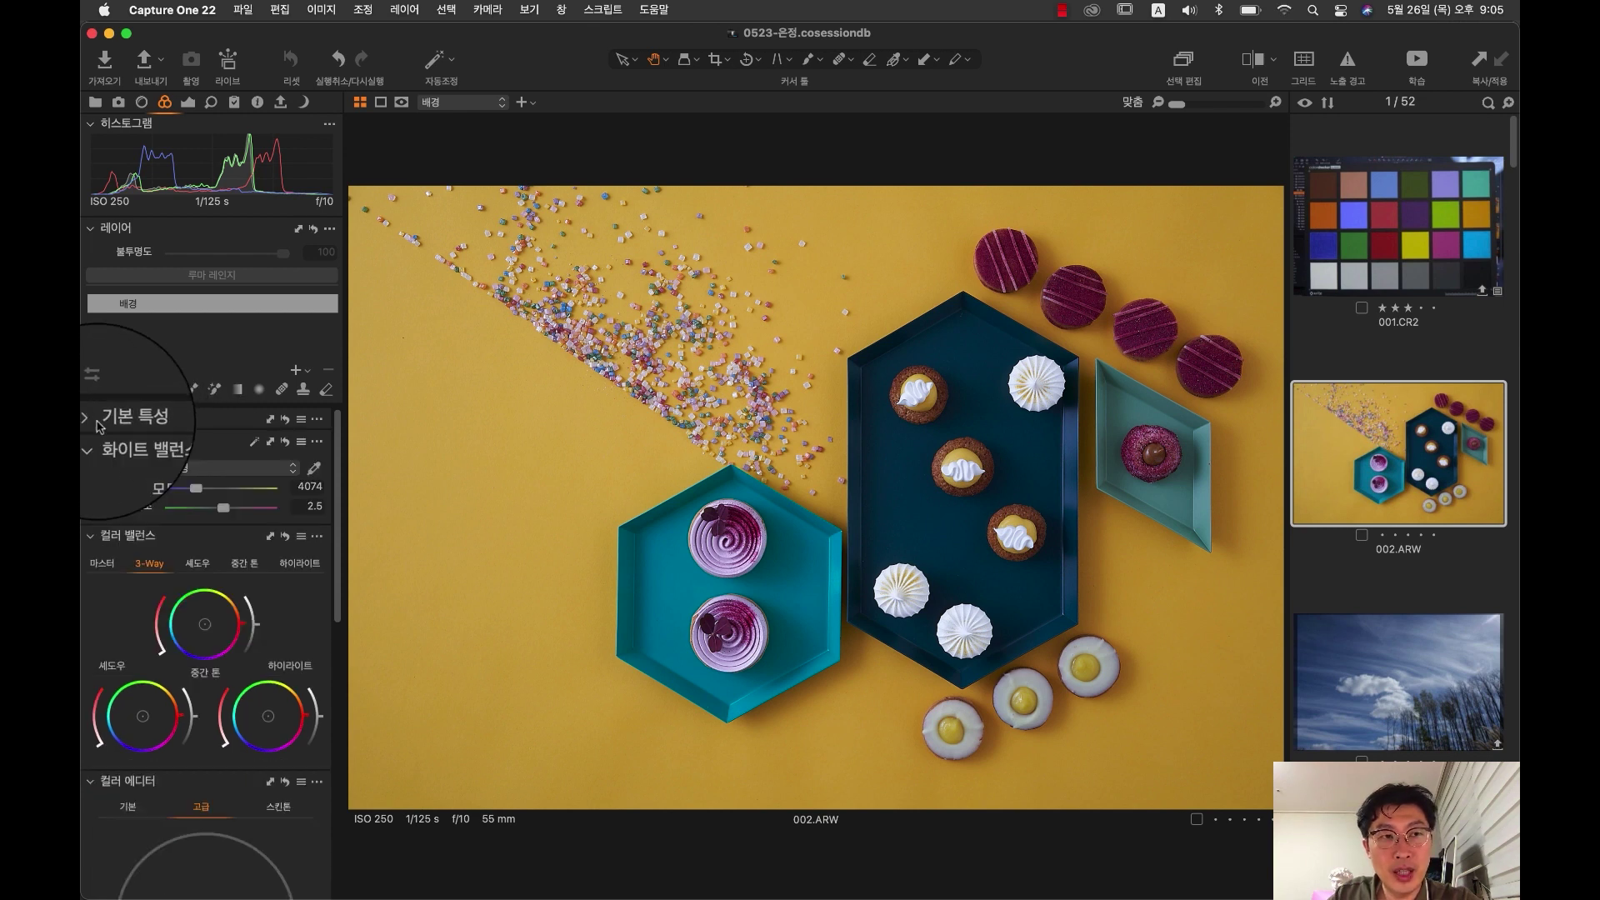
pyautogui.click(91, 419)
pyautogui.click(154, 446)
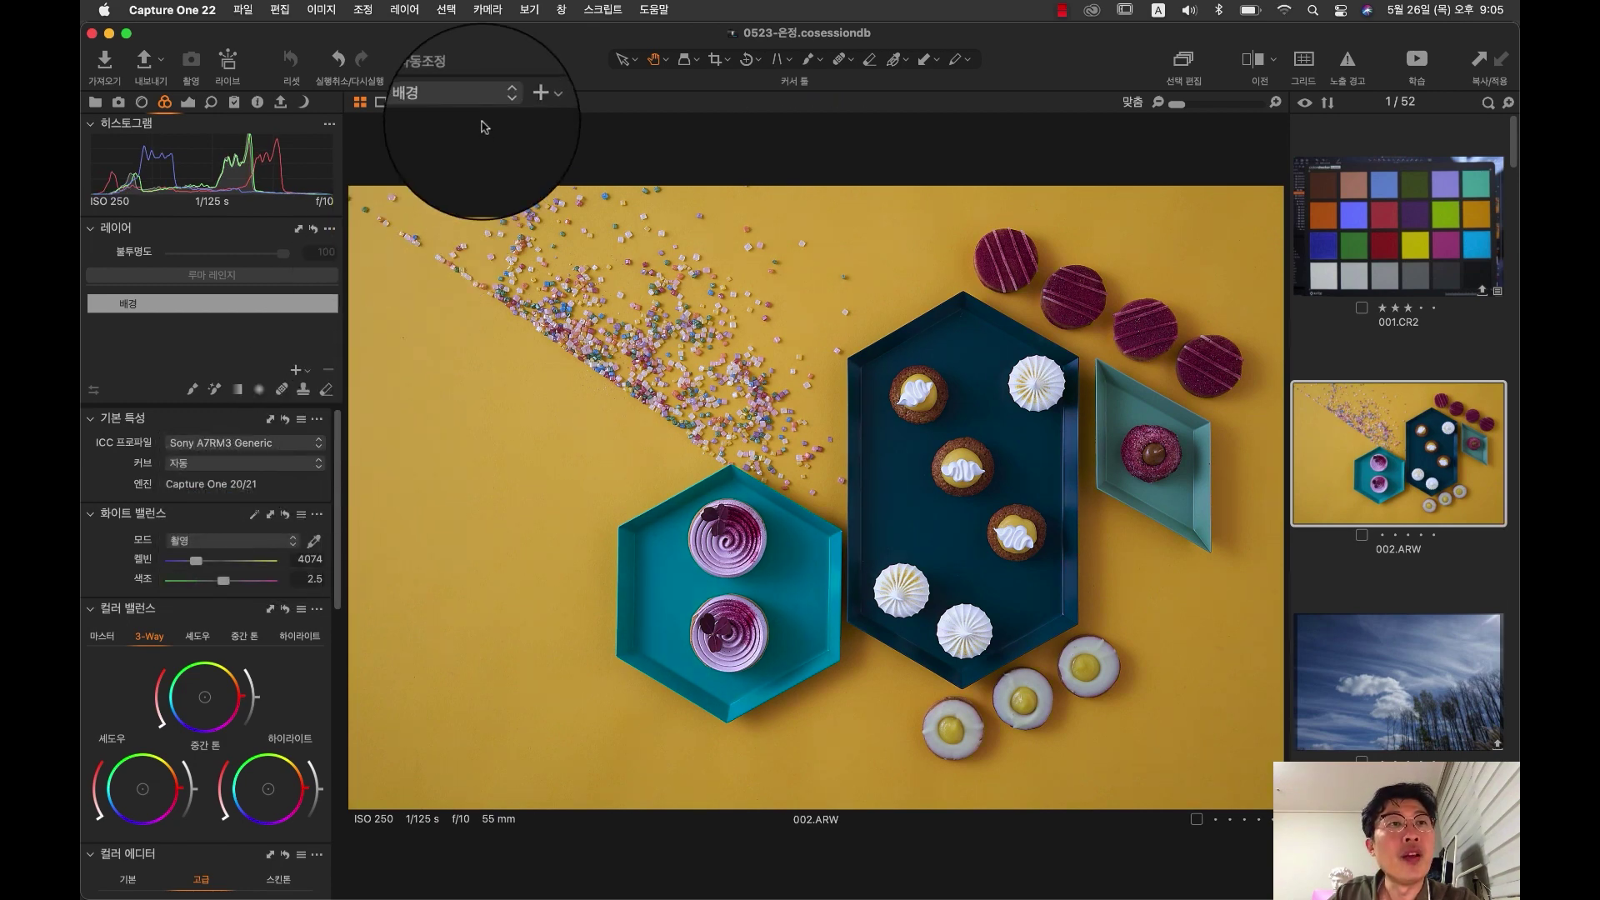
# Step: Open the image export settings for 002.ARW, browse the output ICC profiles under format and size, and leave without exporting
pyautogui.click(143, 60)
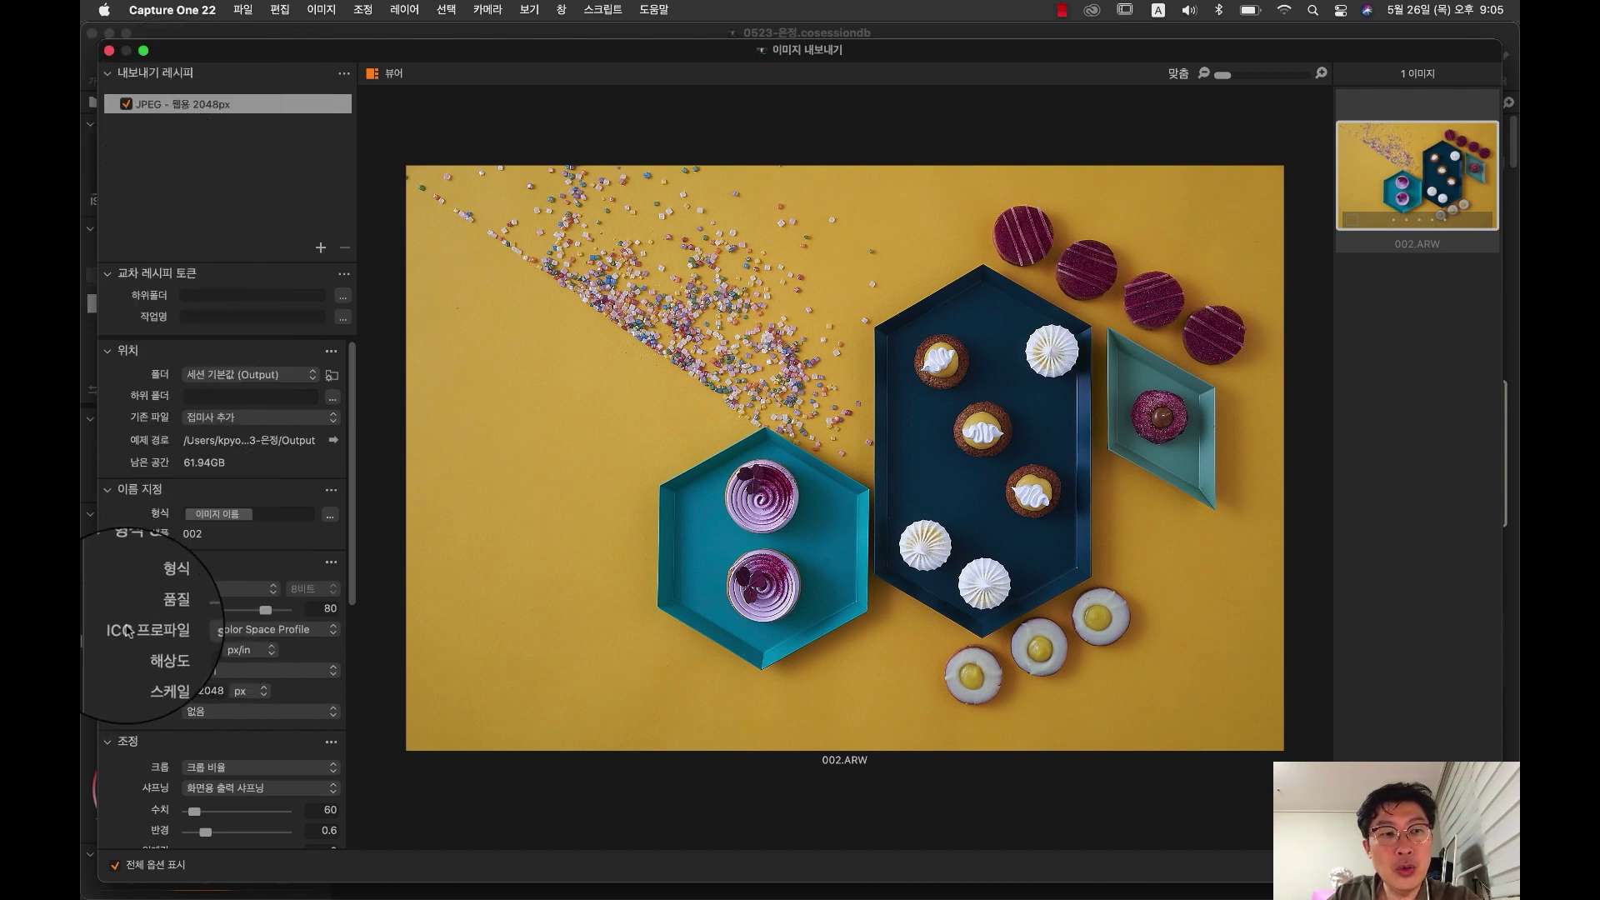
pyautogui.click(129, 567)
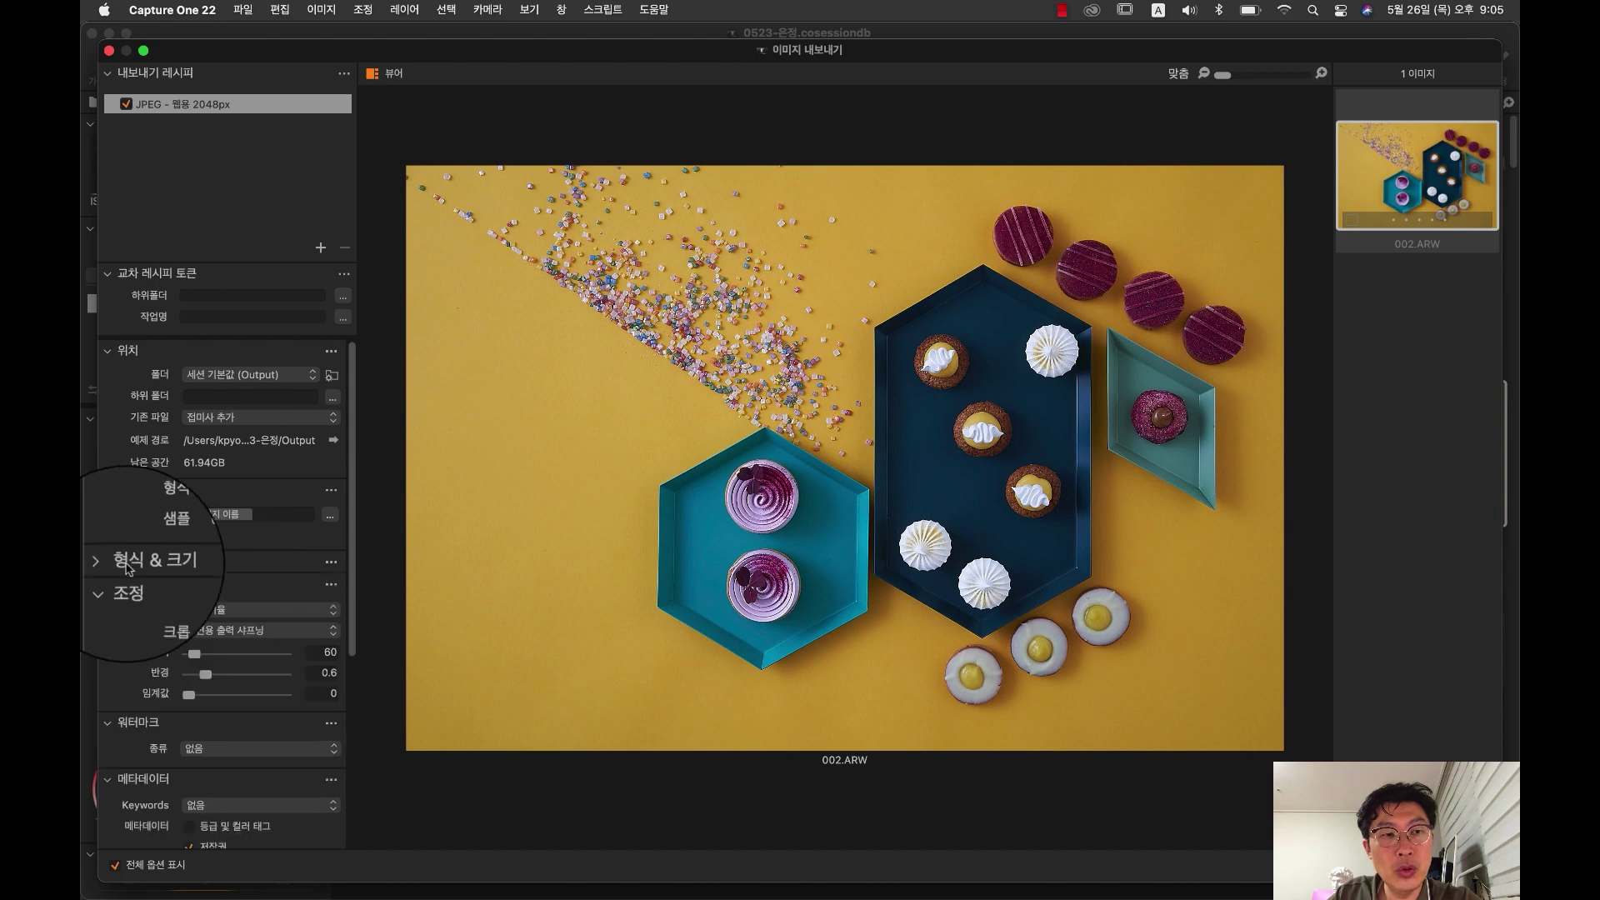
pyautogui.click(129, 563)
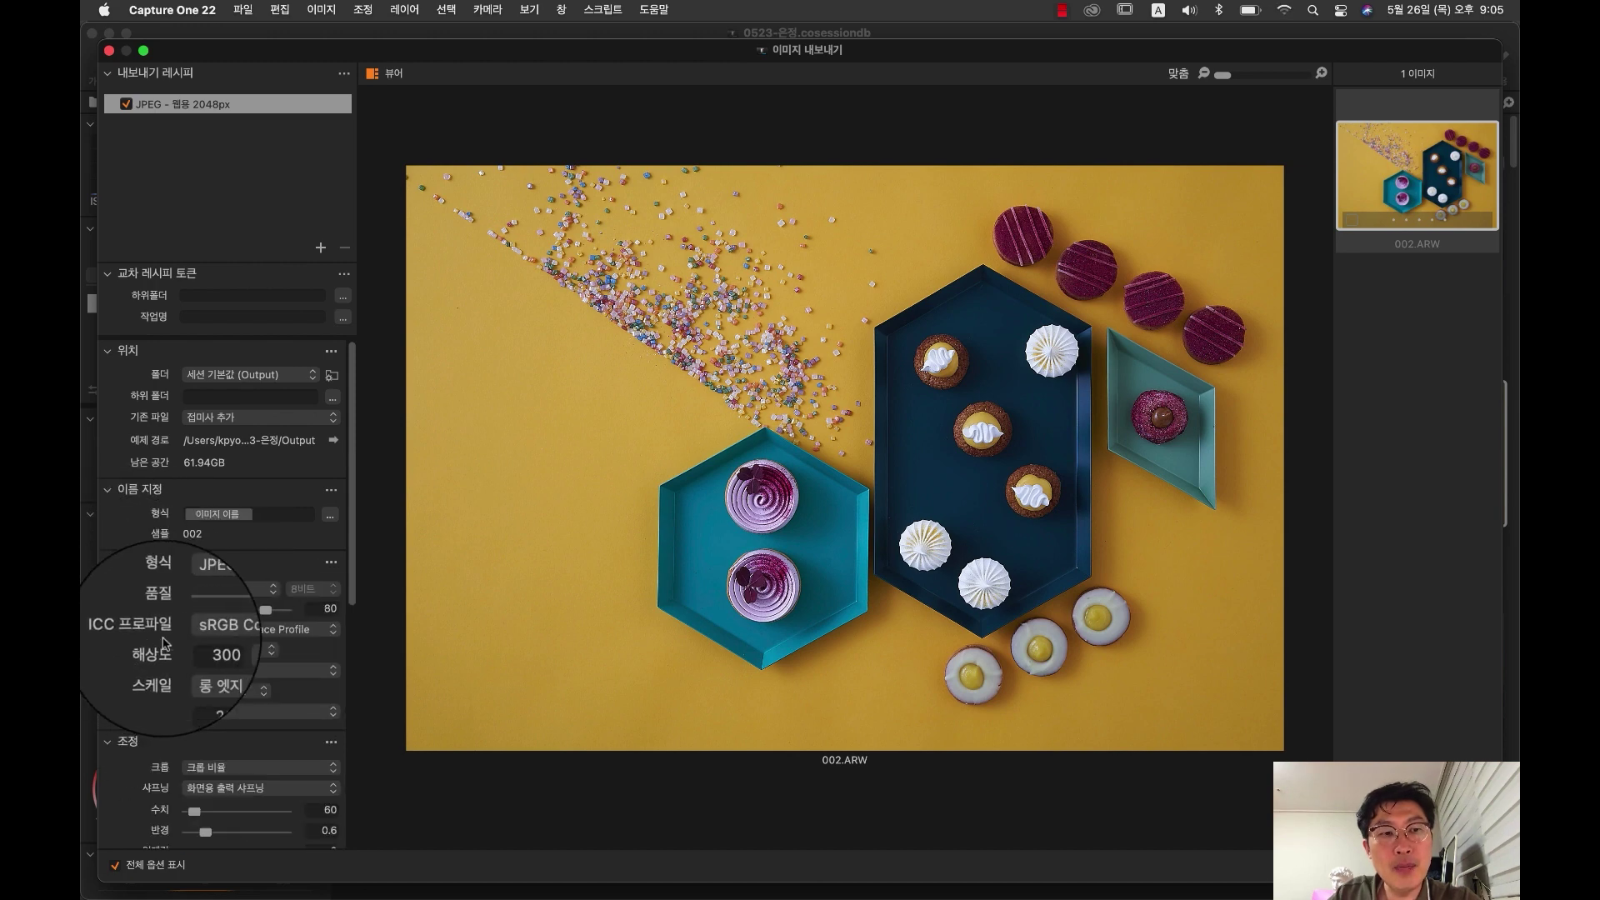
pyautogui.click(275, 629)
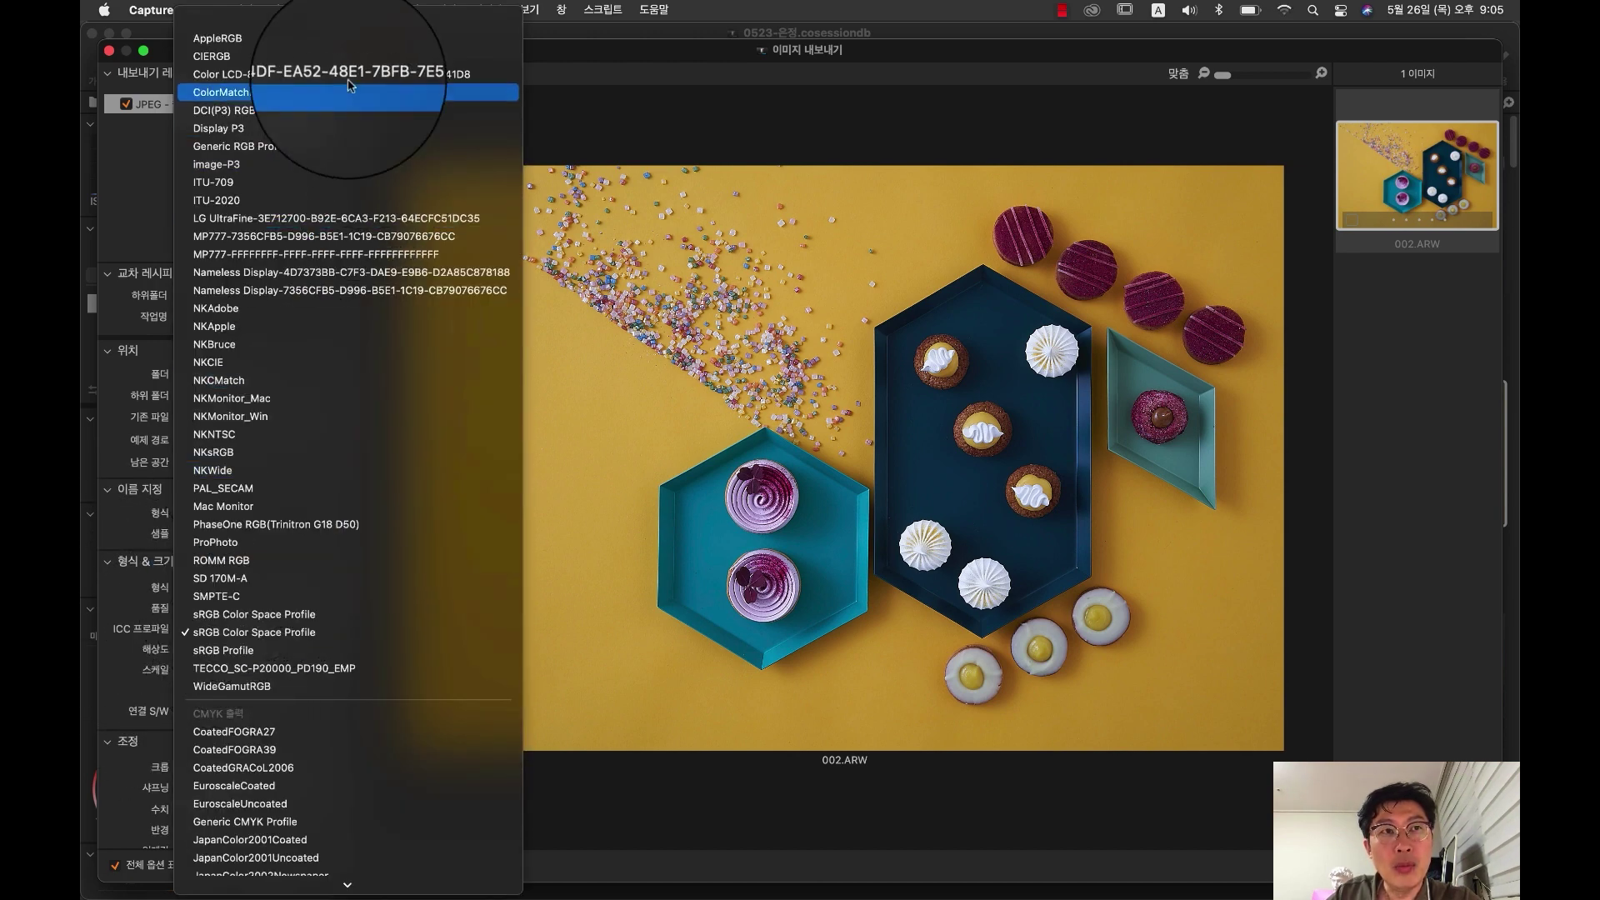
pyautogui.scroll(5, 348, 83)
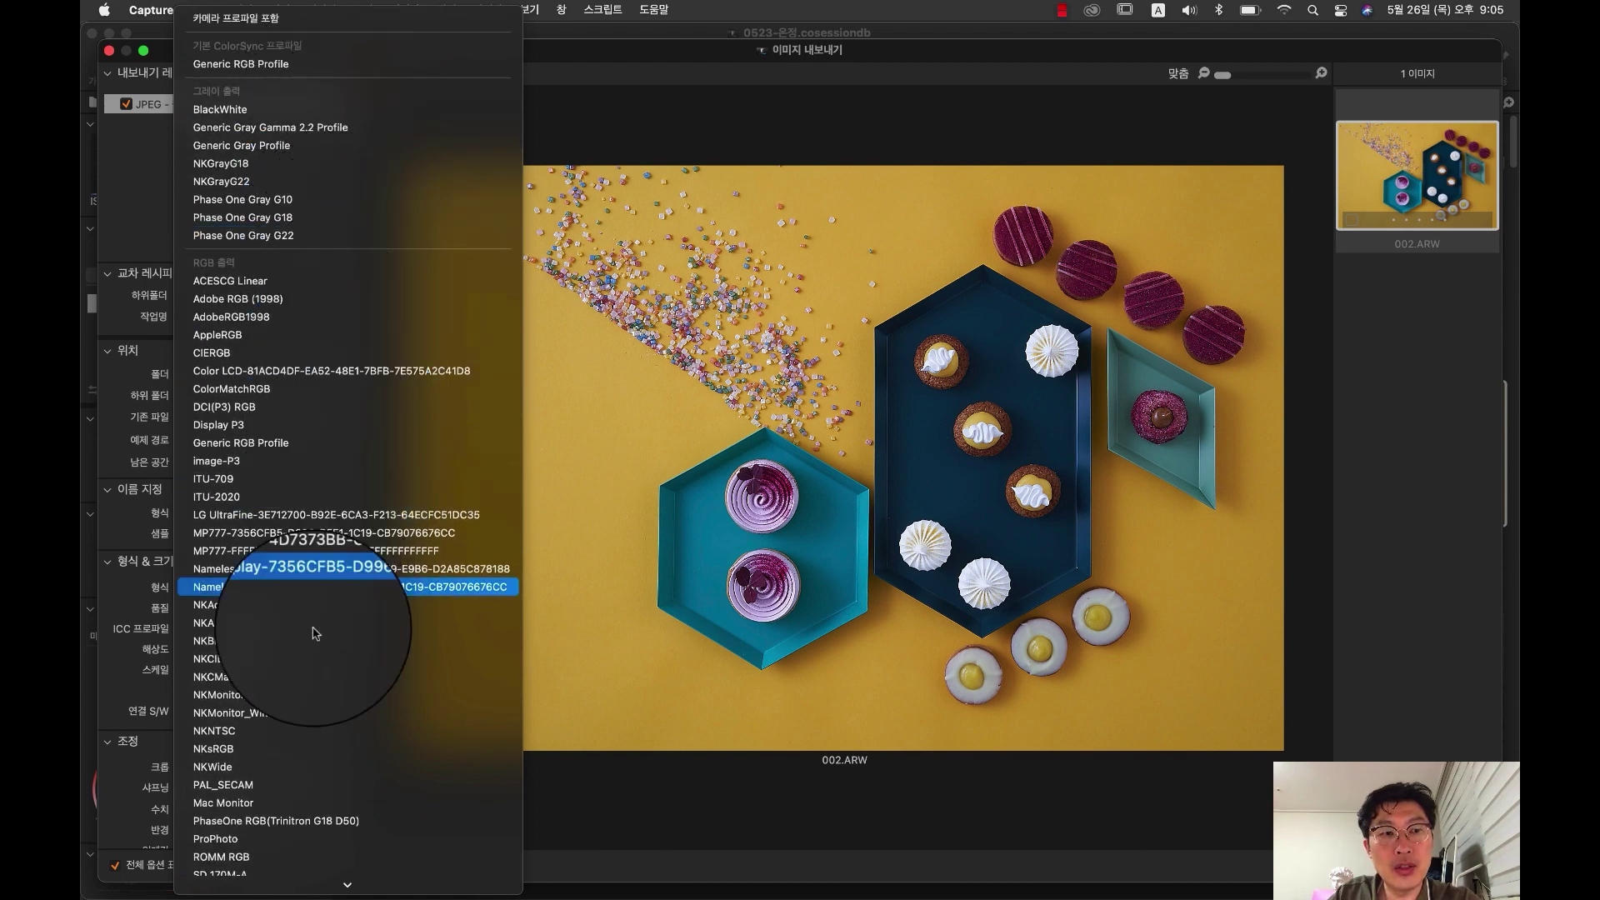
pyautogui.moveTo(332, 890)
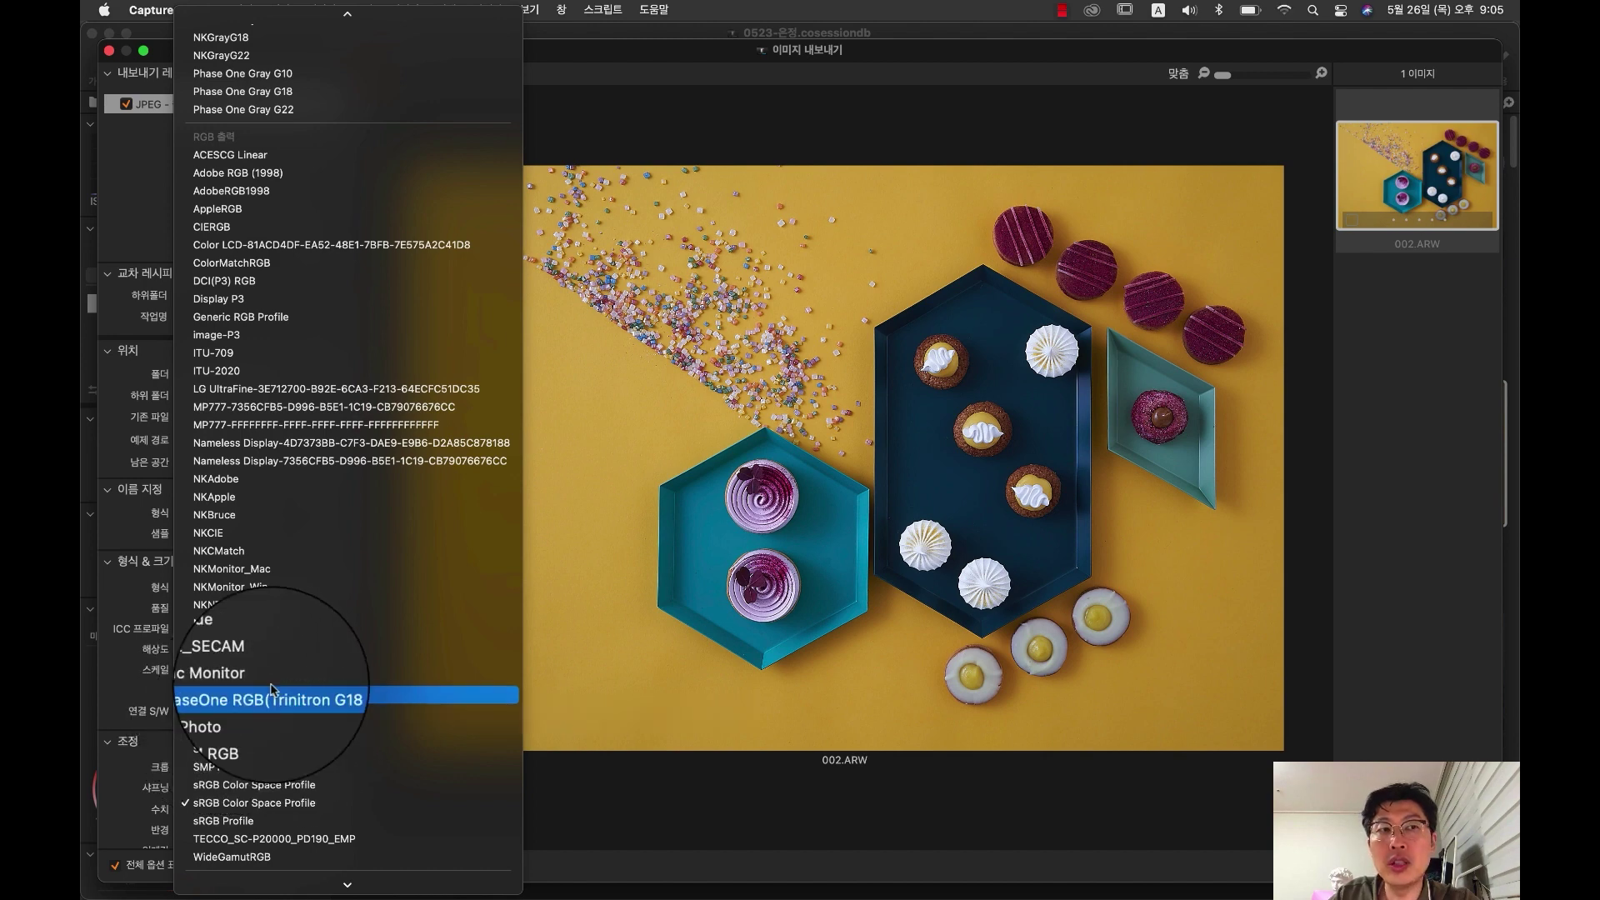
pyautogui.click(790, 836)
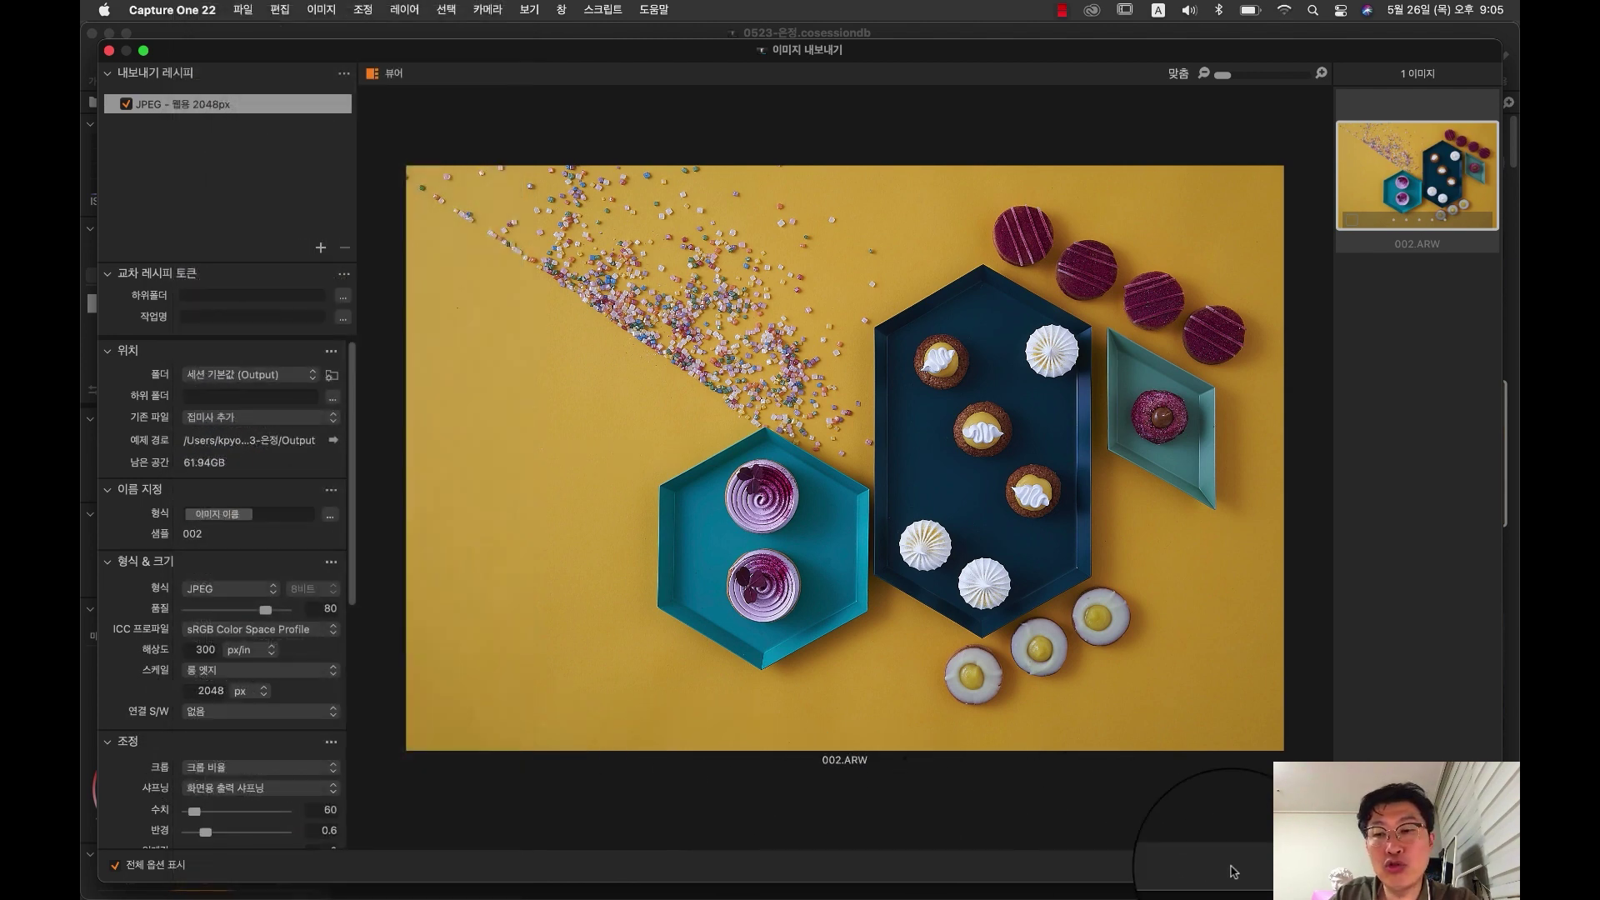
pyautogui.click(1342, 866)
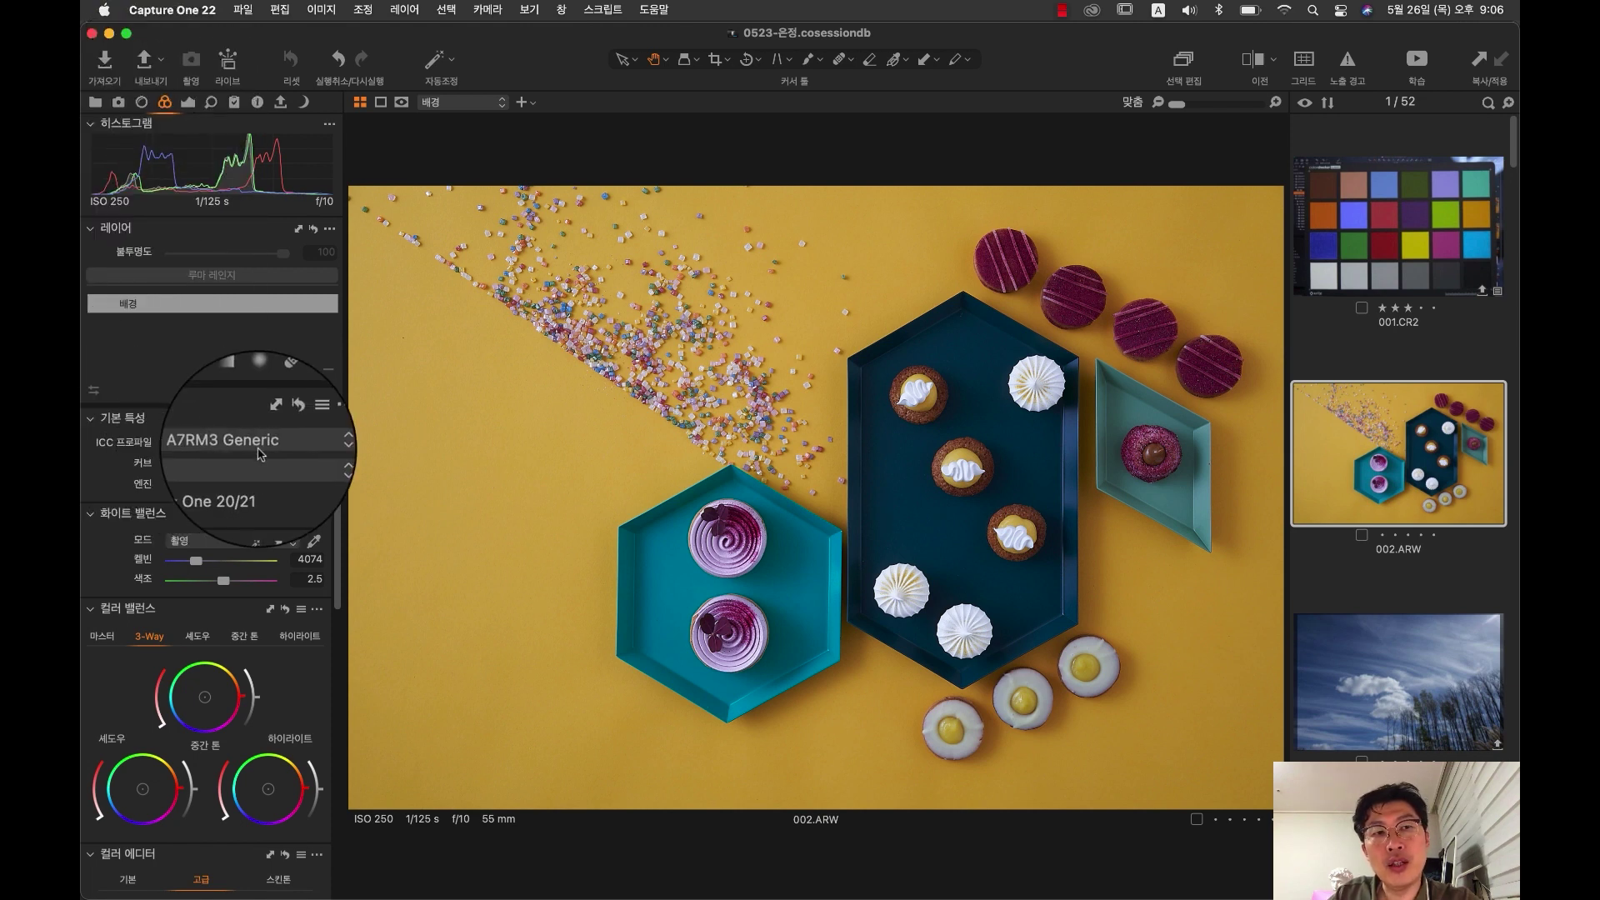
# Step: Reopen the export settings, dismiss the nProtect alert, review the sRGB Color Space Profile choice, and close without exporting
pyautogui.click(150, 73)
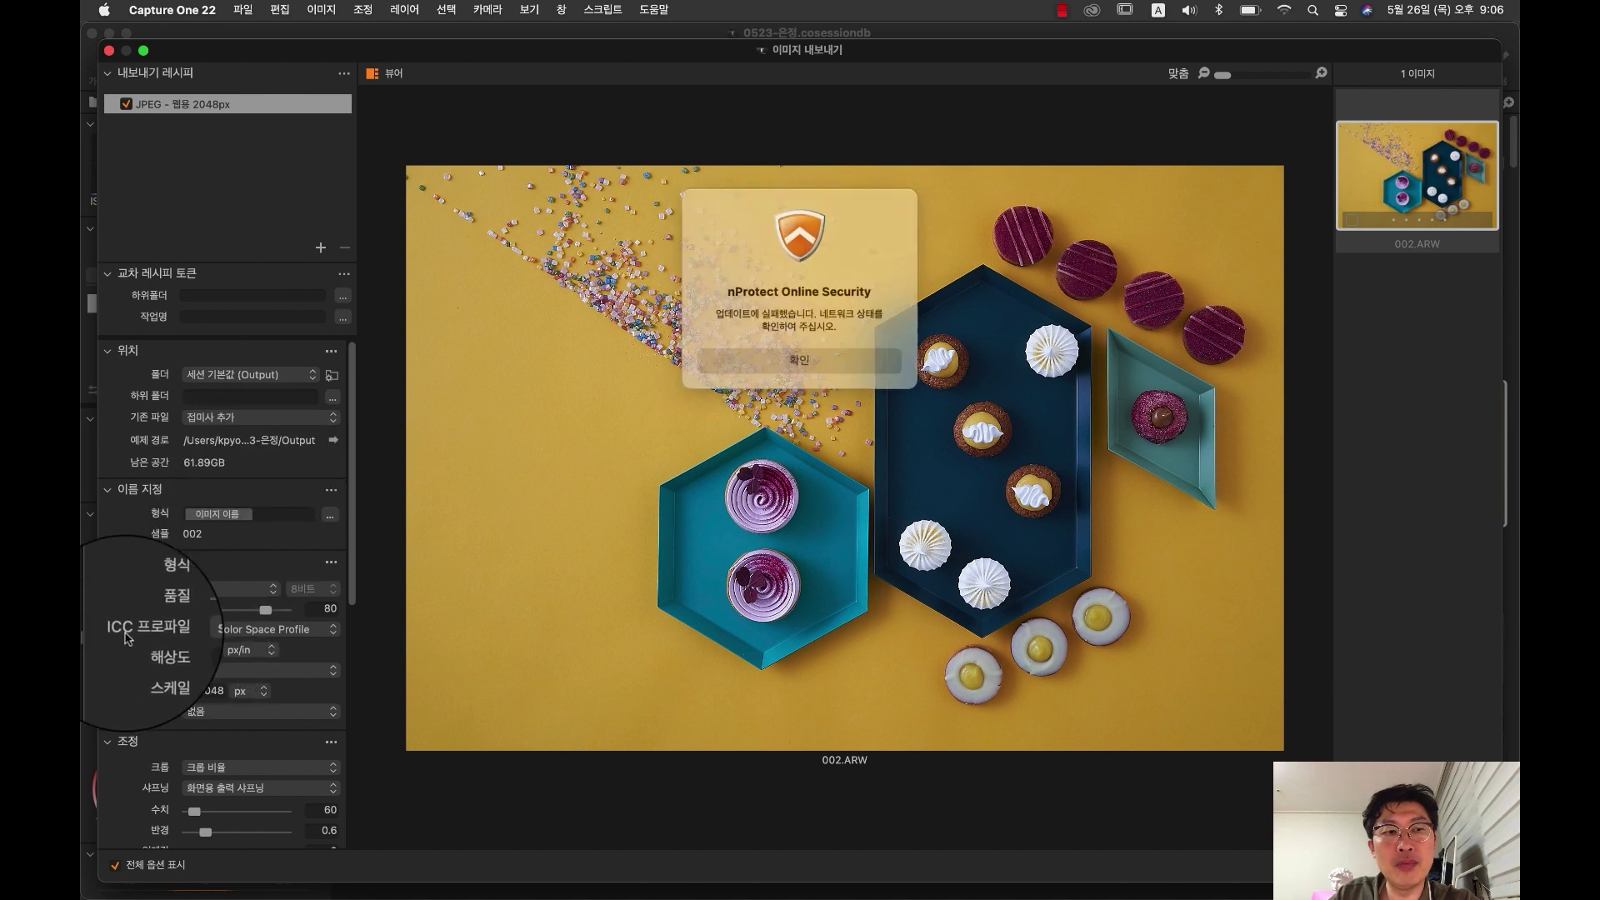
pyautogui.click(765, 362)
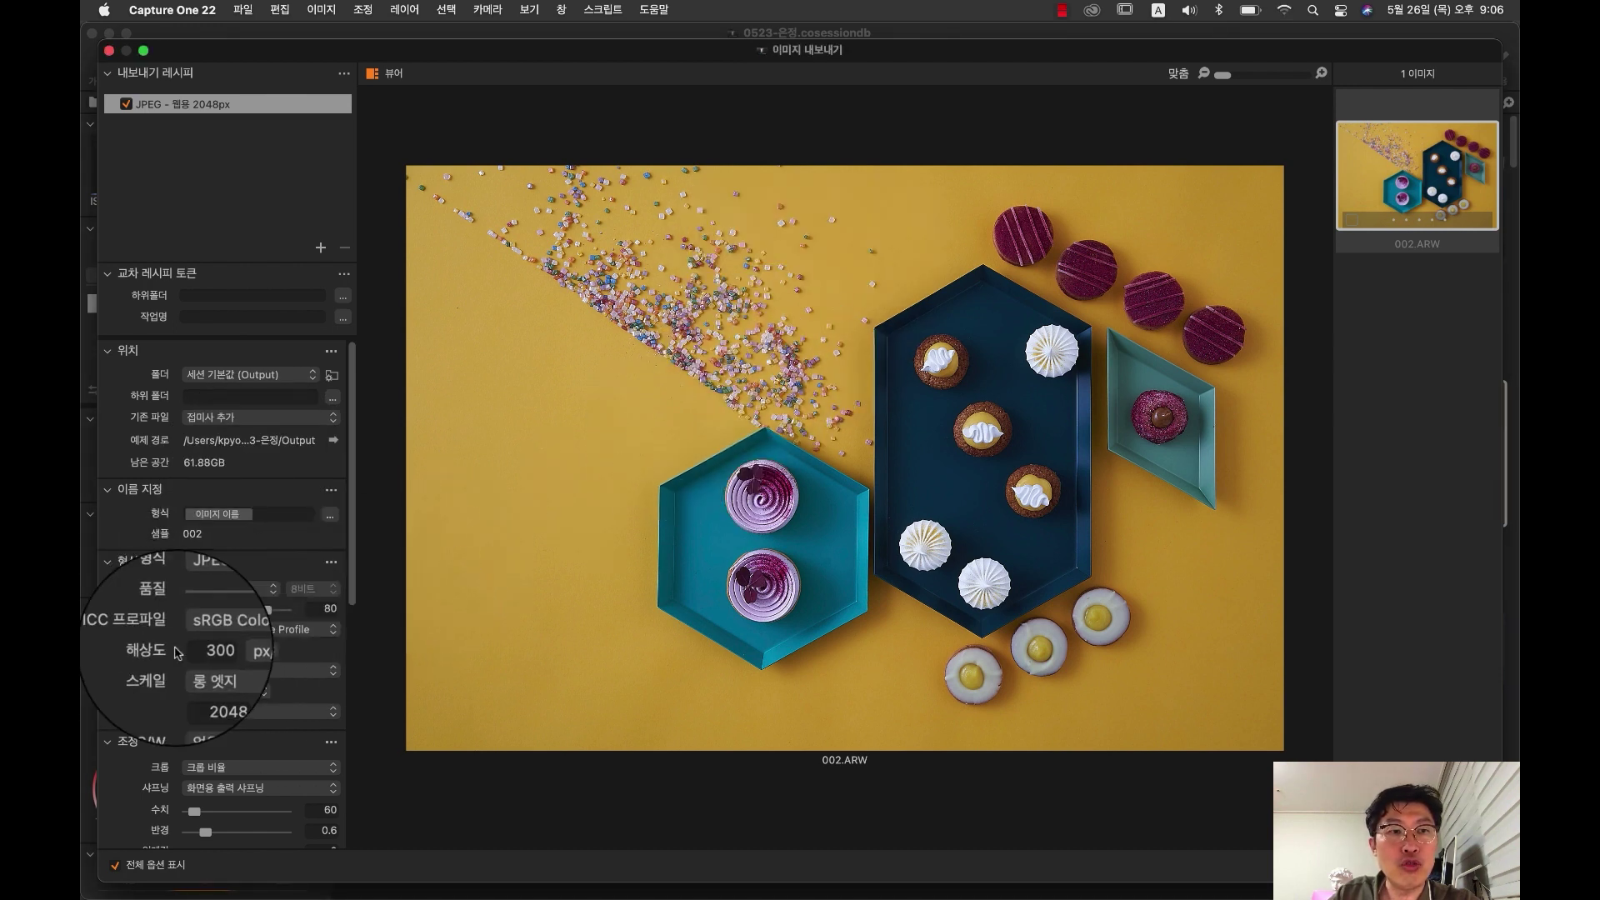
pyautogui.click(278, 631)
pyautogui.click(278, 634)
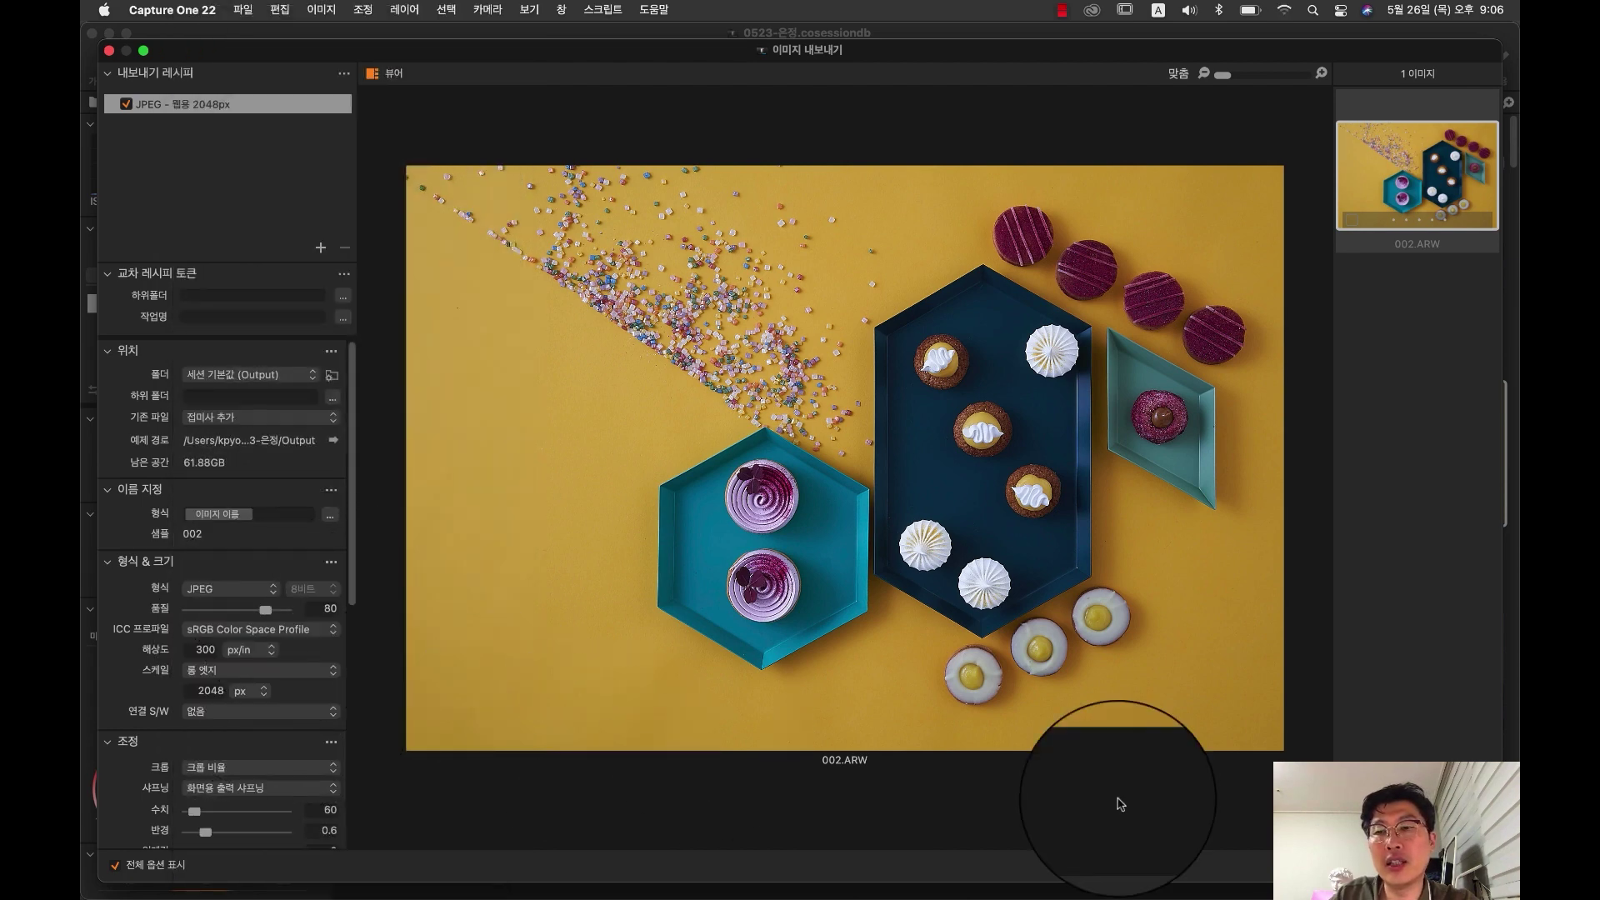
pyautogui.press('Escape')
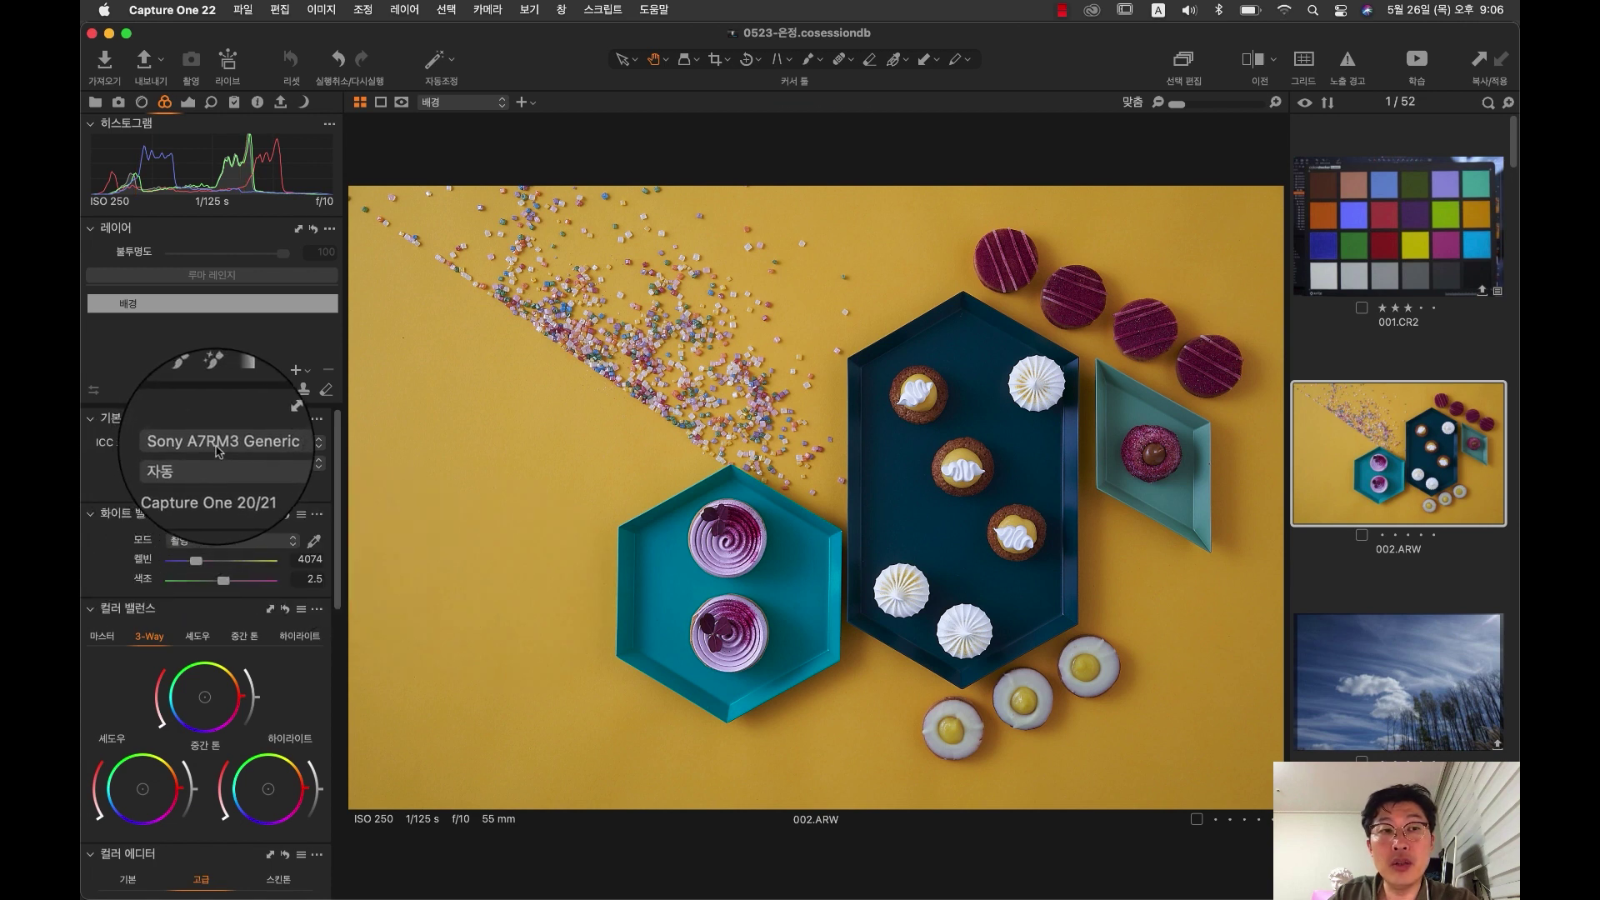
# Step: Inspect the ICC profile options for 002.ARW, compare the profiles assigned to the sky, car, lemur and bride photos, and return to 002.ARW
pyautogui.click(219, 452)
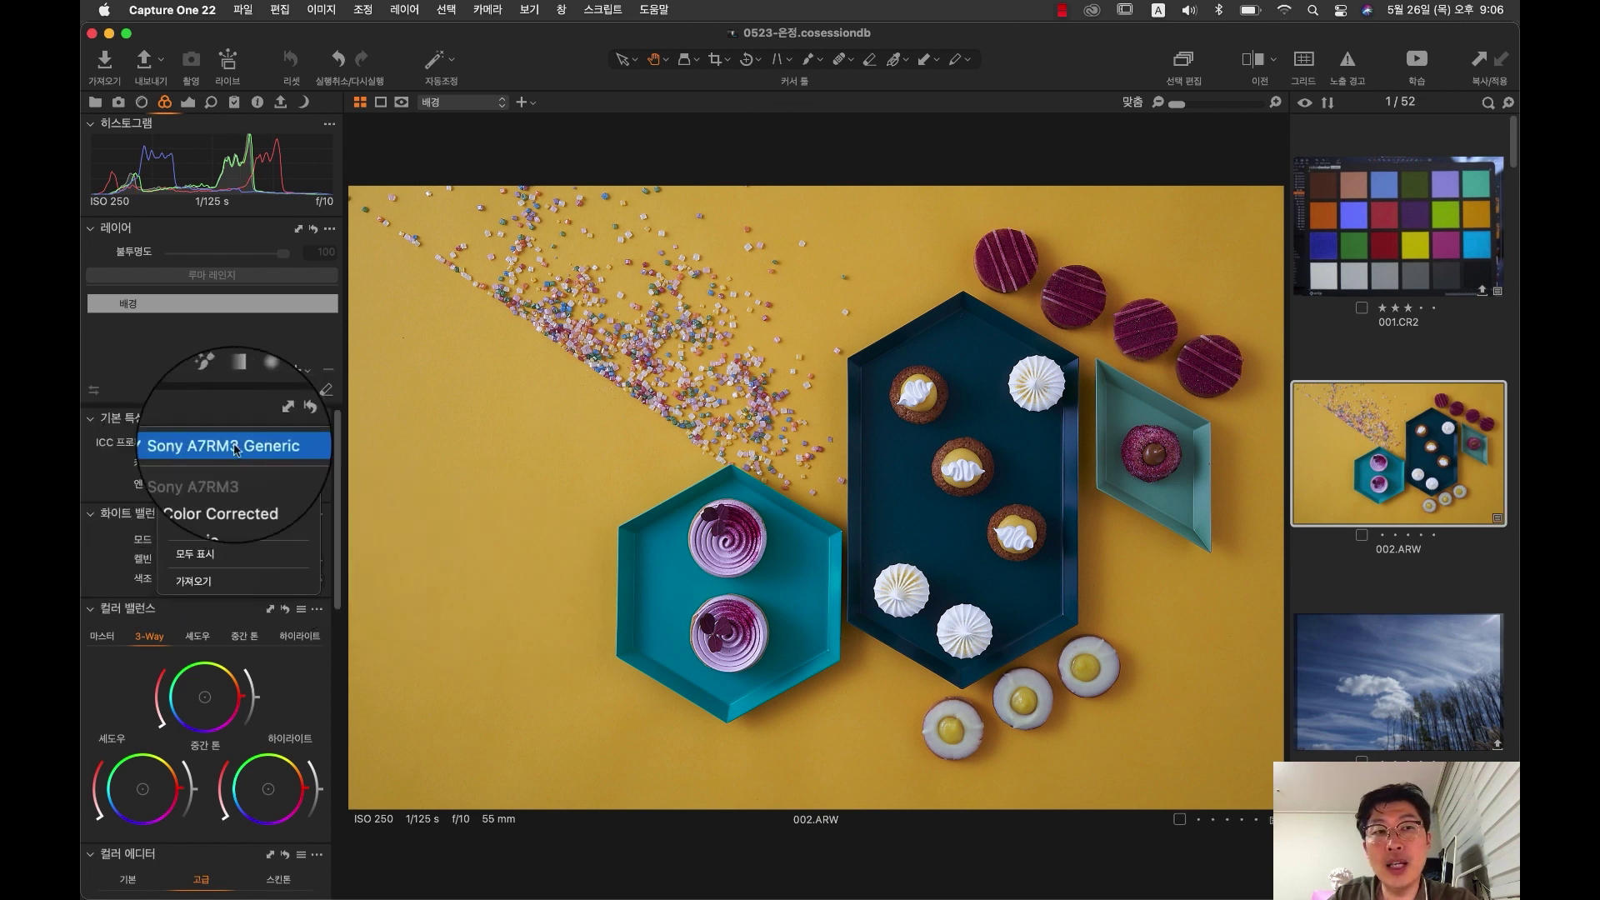
pyautogui.click(1362, 423)
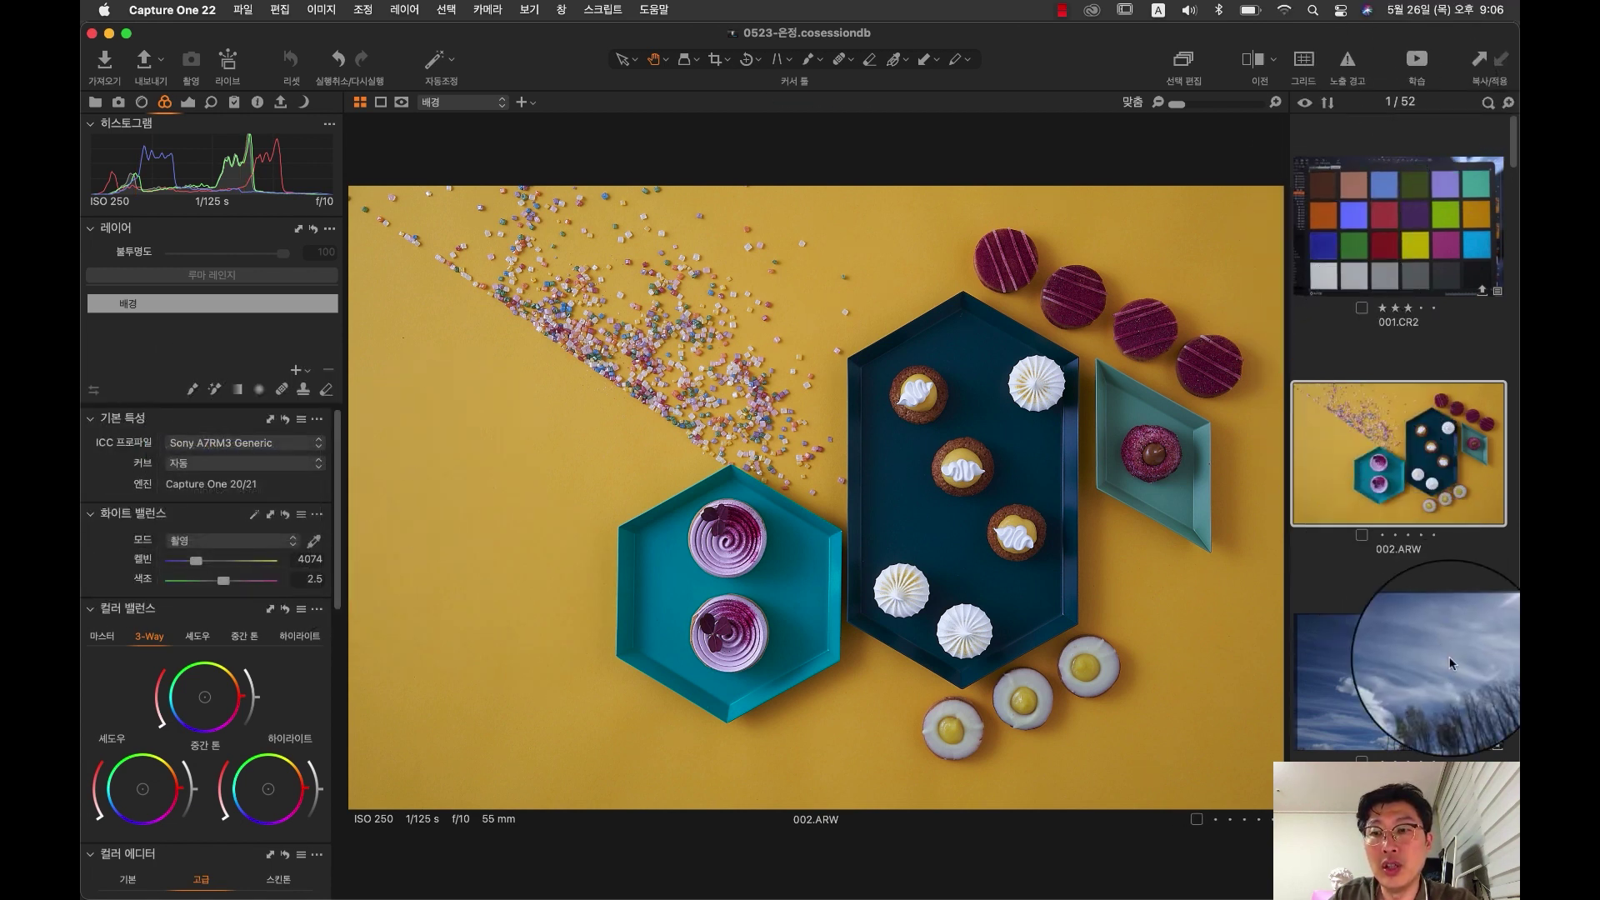
pyautogui.click(1434, 697)
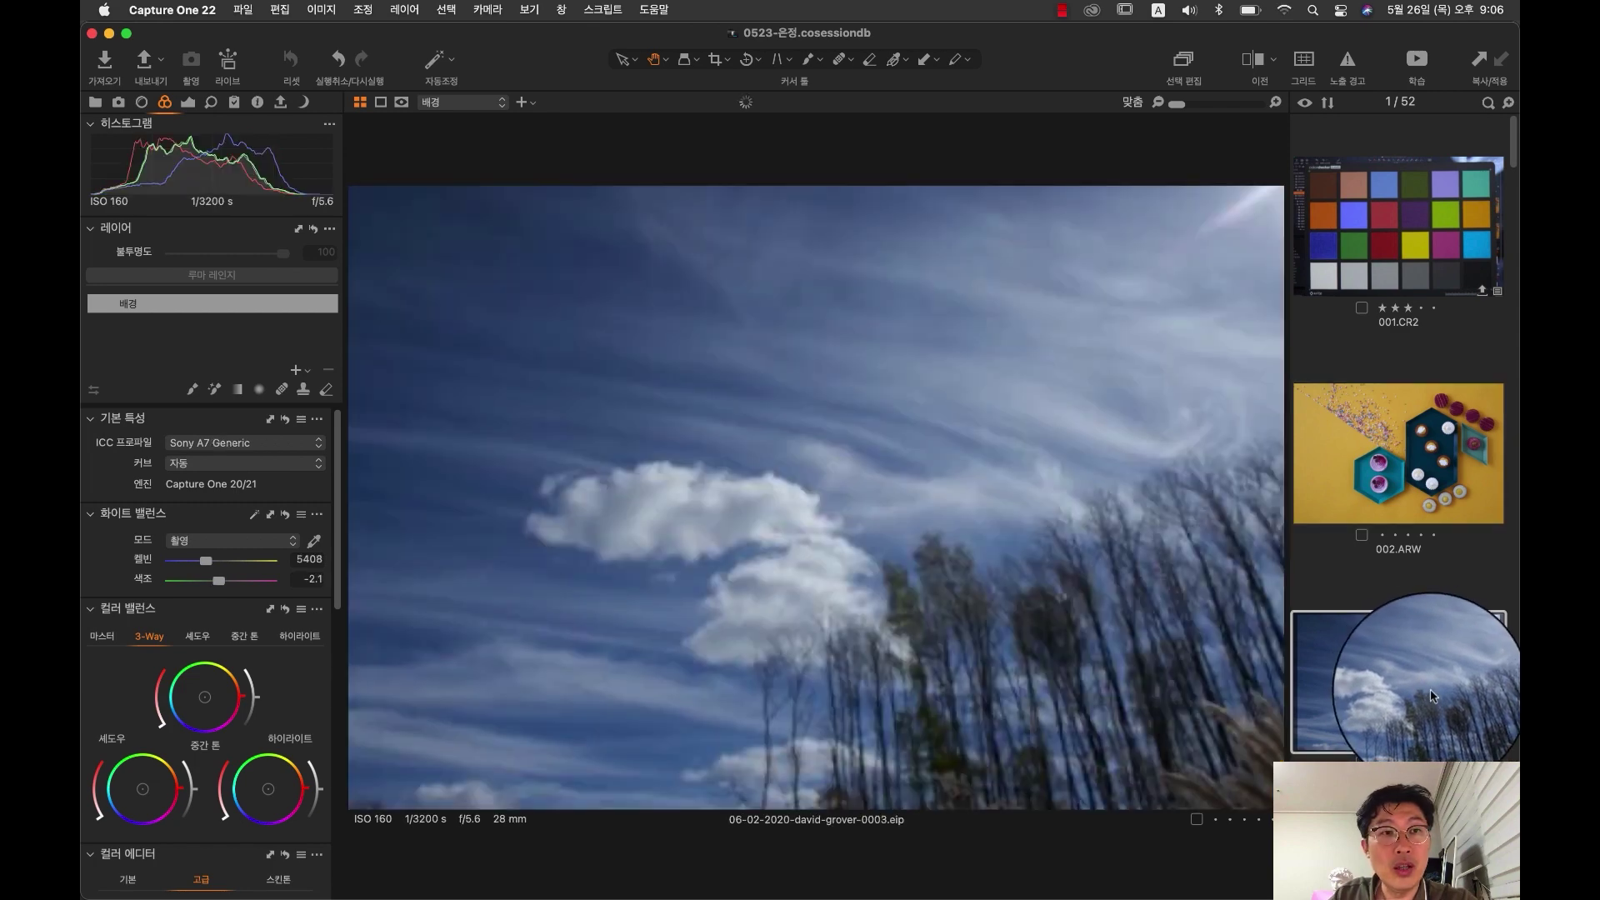
pyautogui.scroll(-3, 1427, 653)
pyautogui.click(1427, 654)
pyautogui.scroll(-3, 1427, 654)
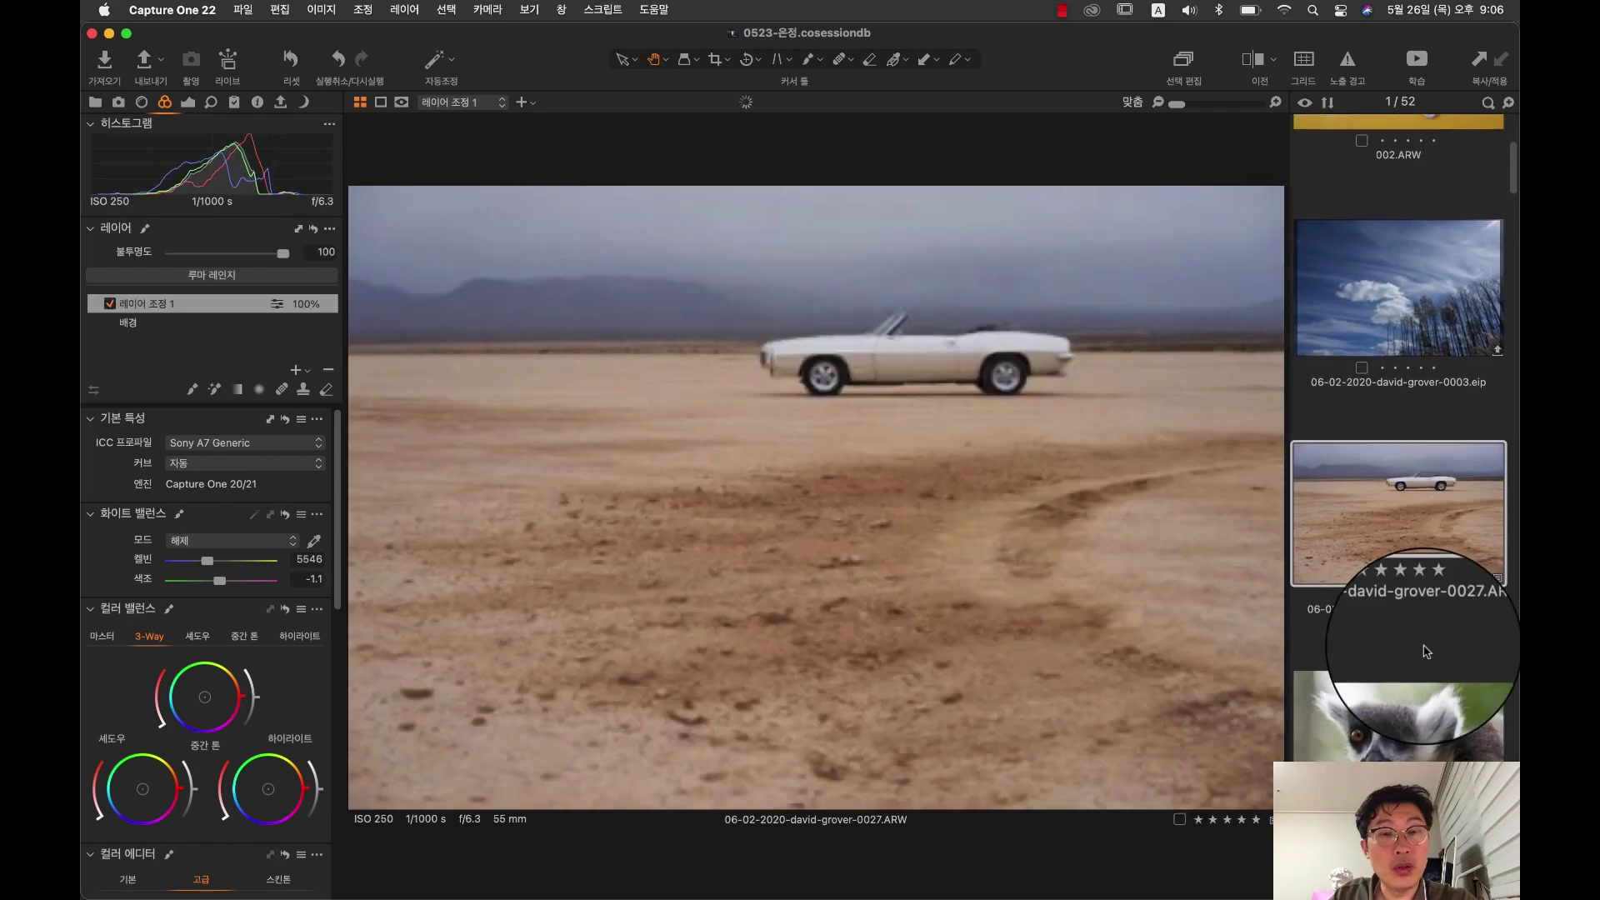
pyautogui.click(1400, 703)
pyautogui.scroll(-3, 1401, 703)
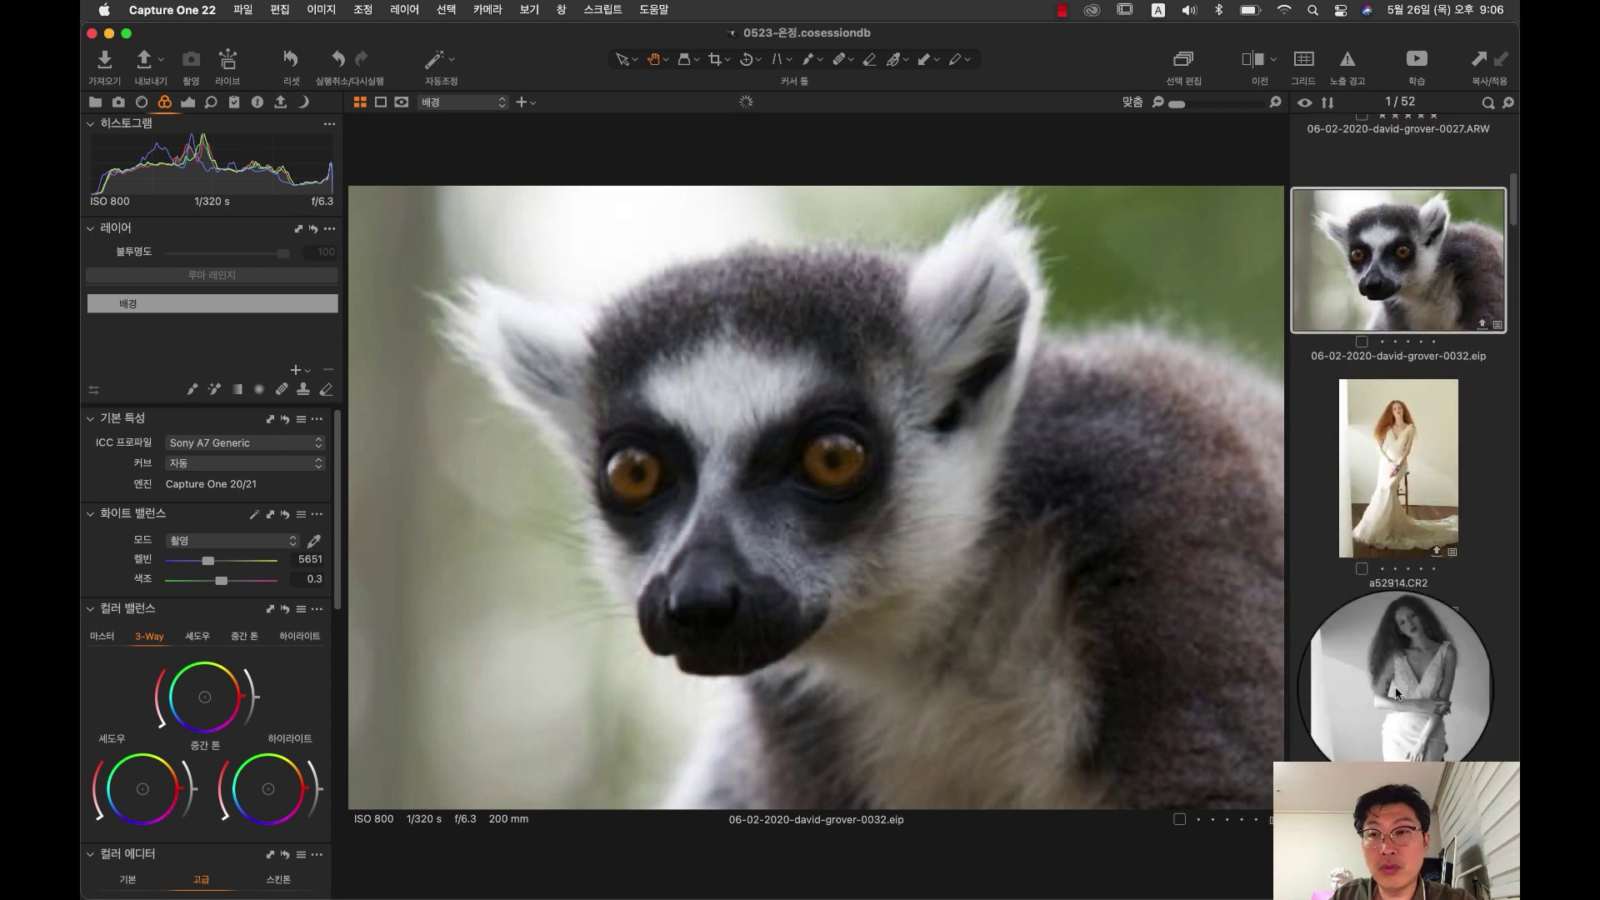
pyautogui.click(1398, 454)
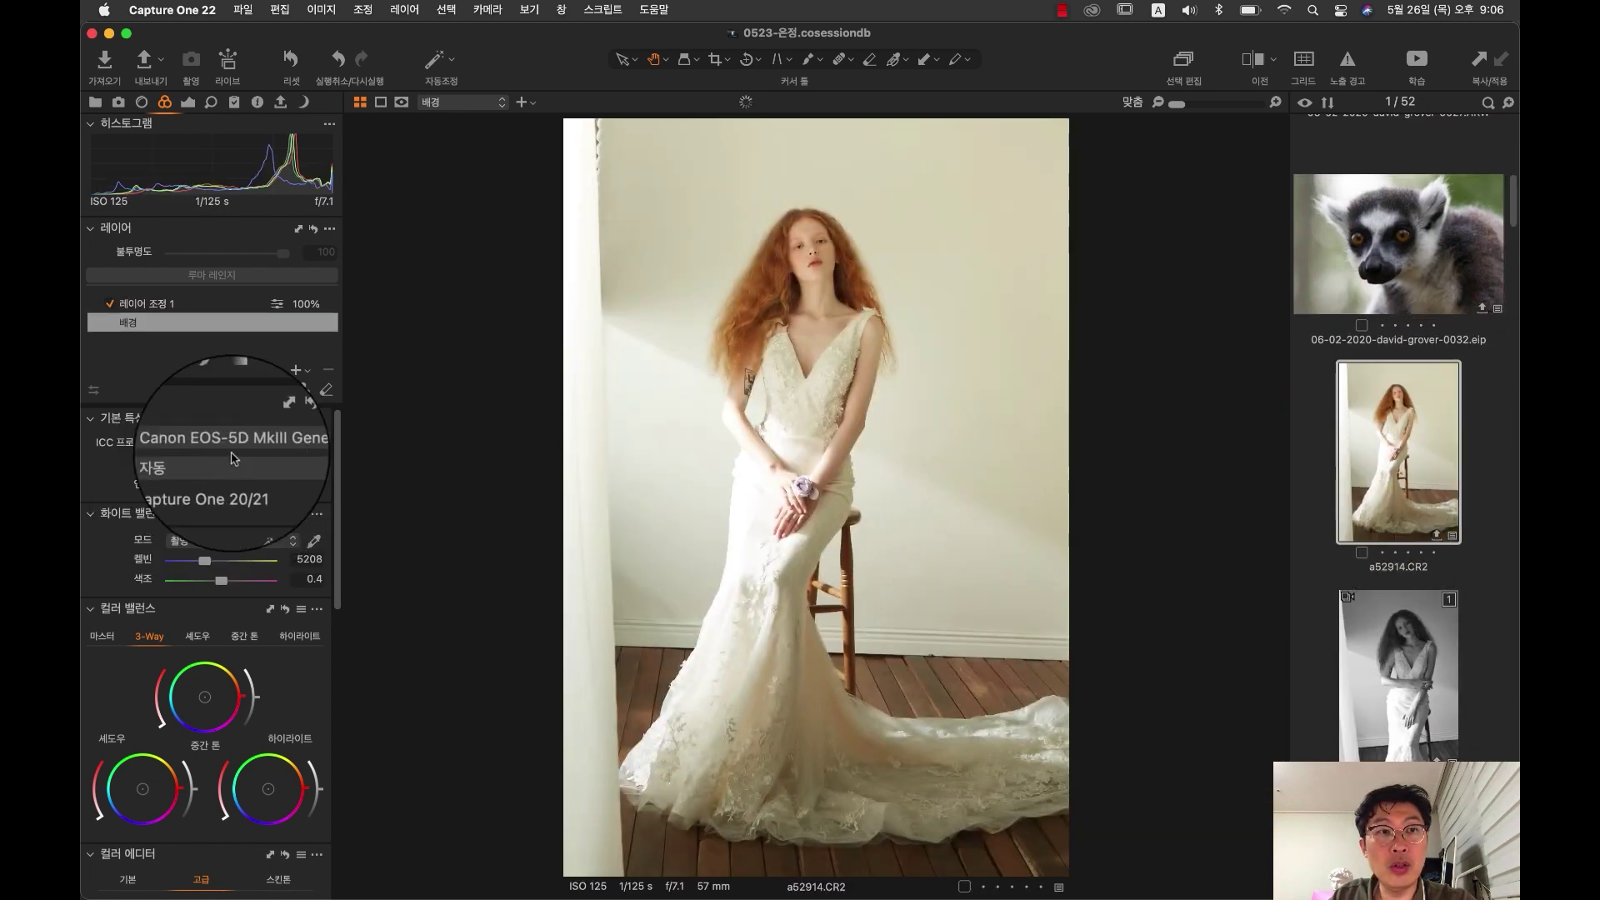
pyautogui.scroll(15, 1429, 398)
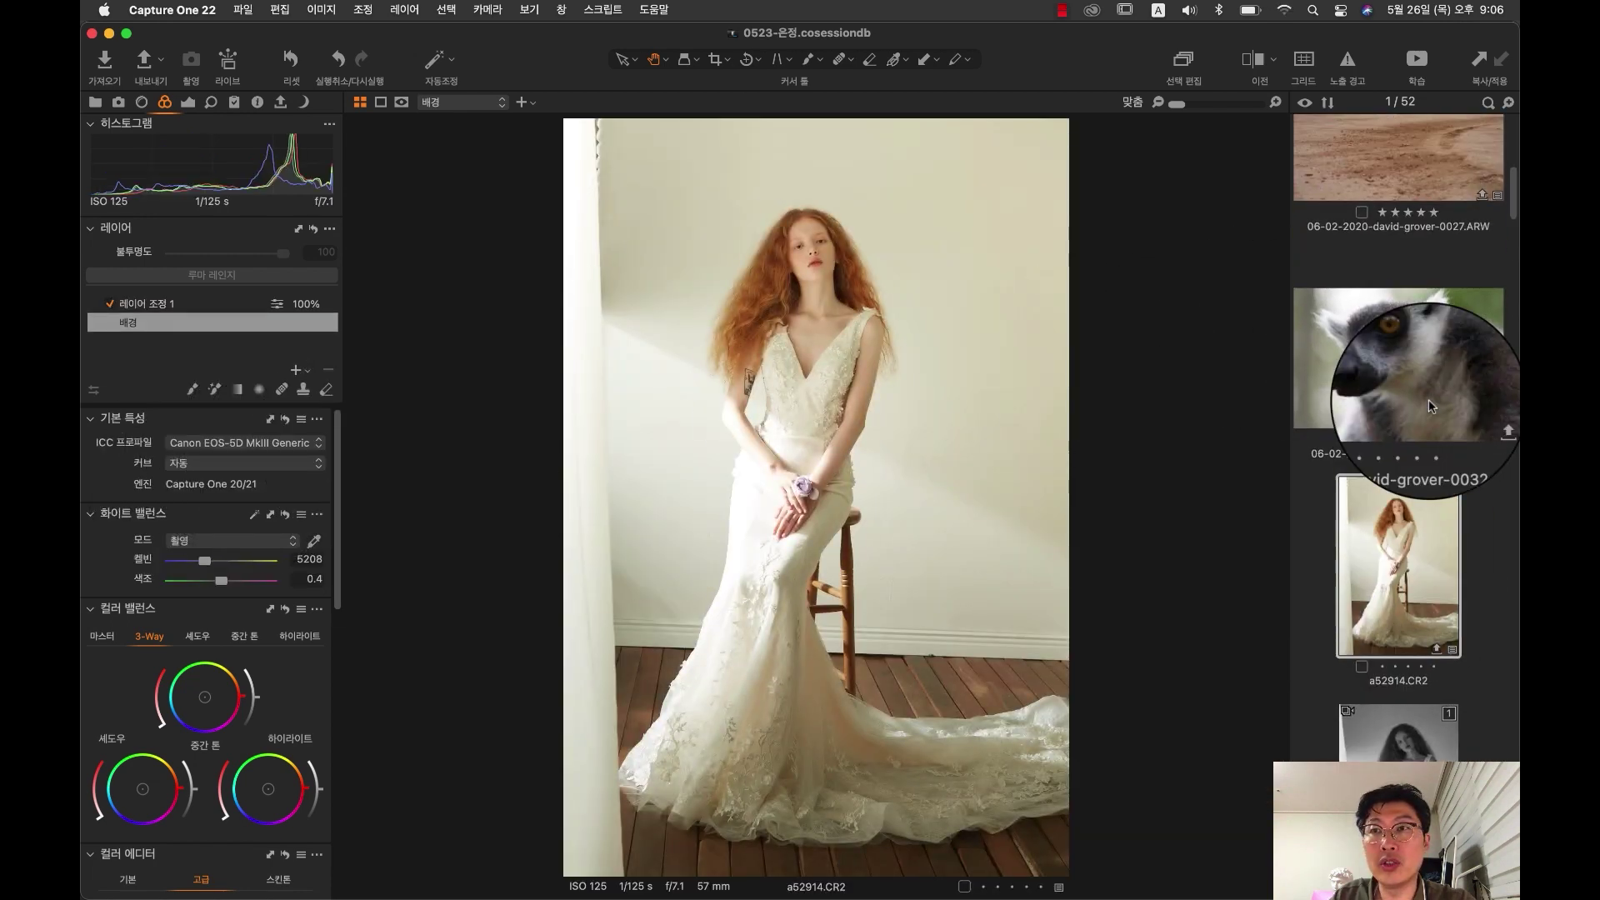
pyautogui.scroll(2, 1424, 403)
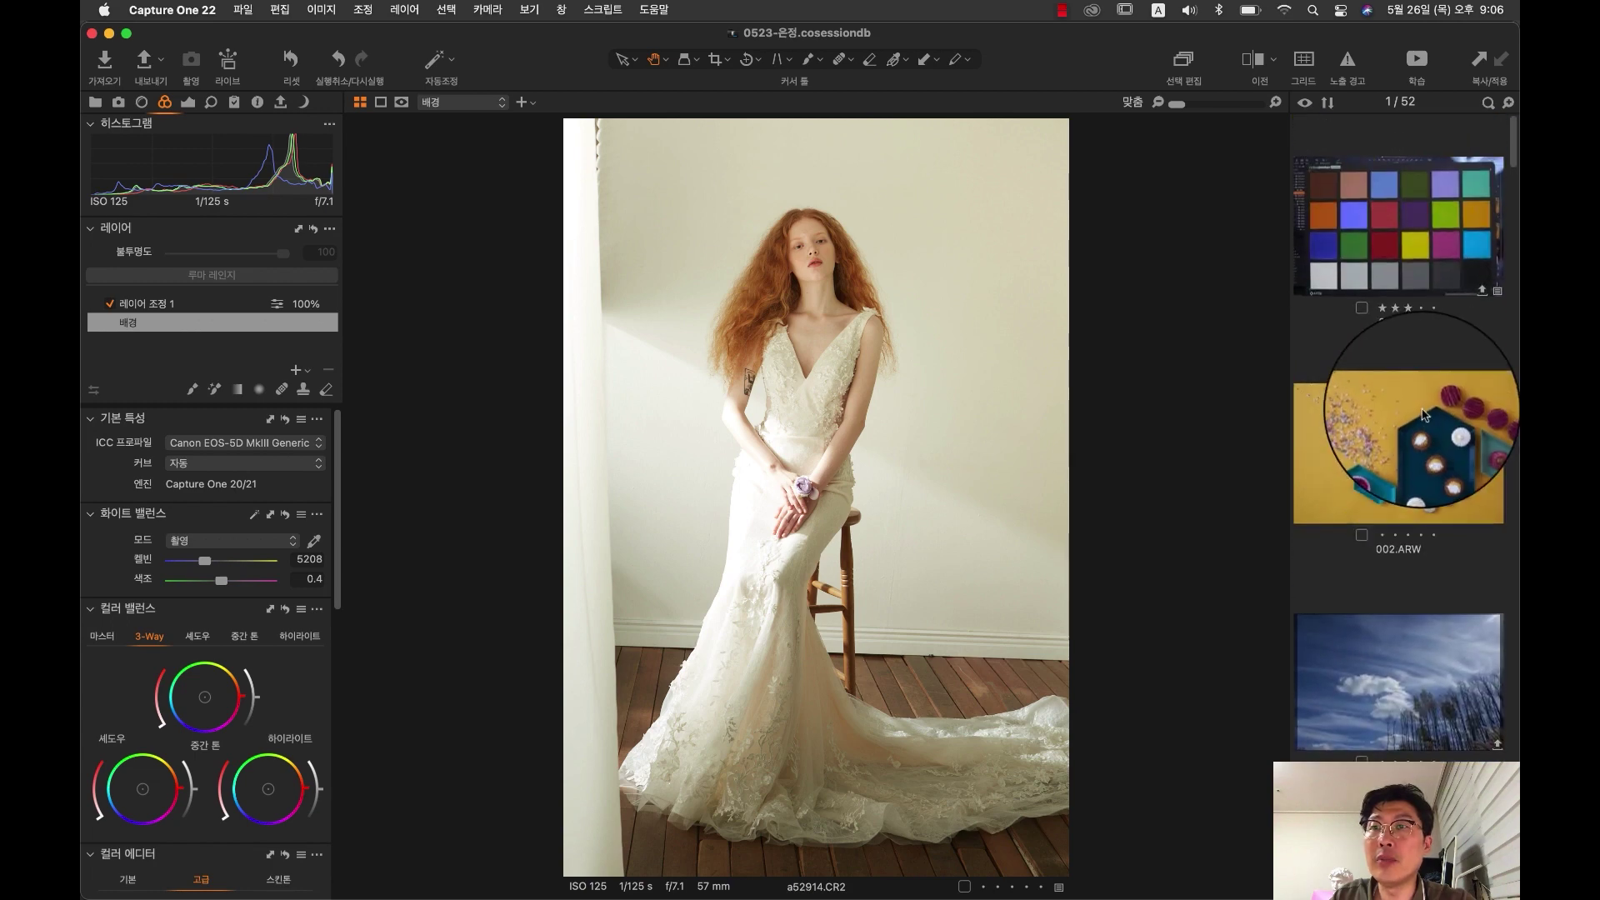
pyautogui.click(1403, 482)
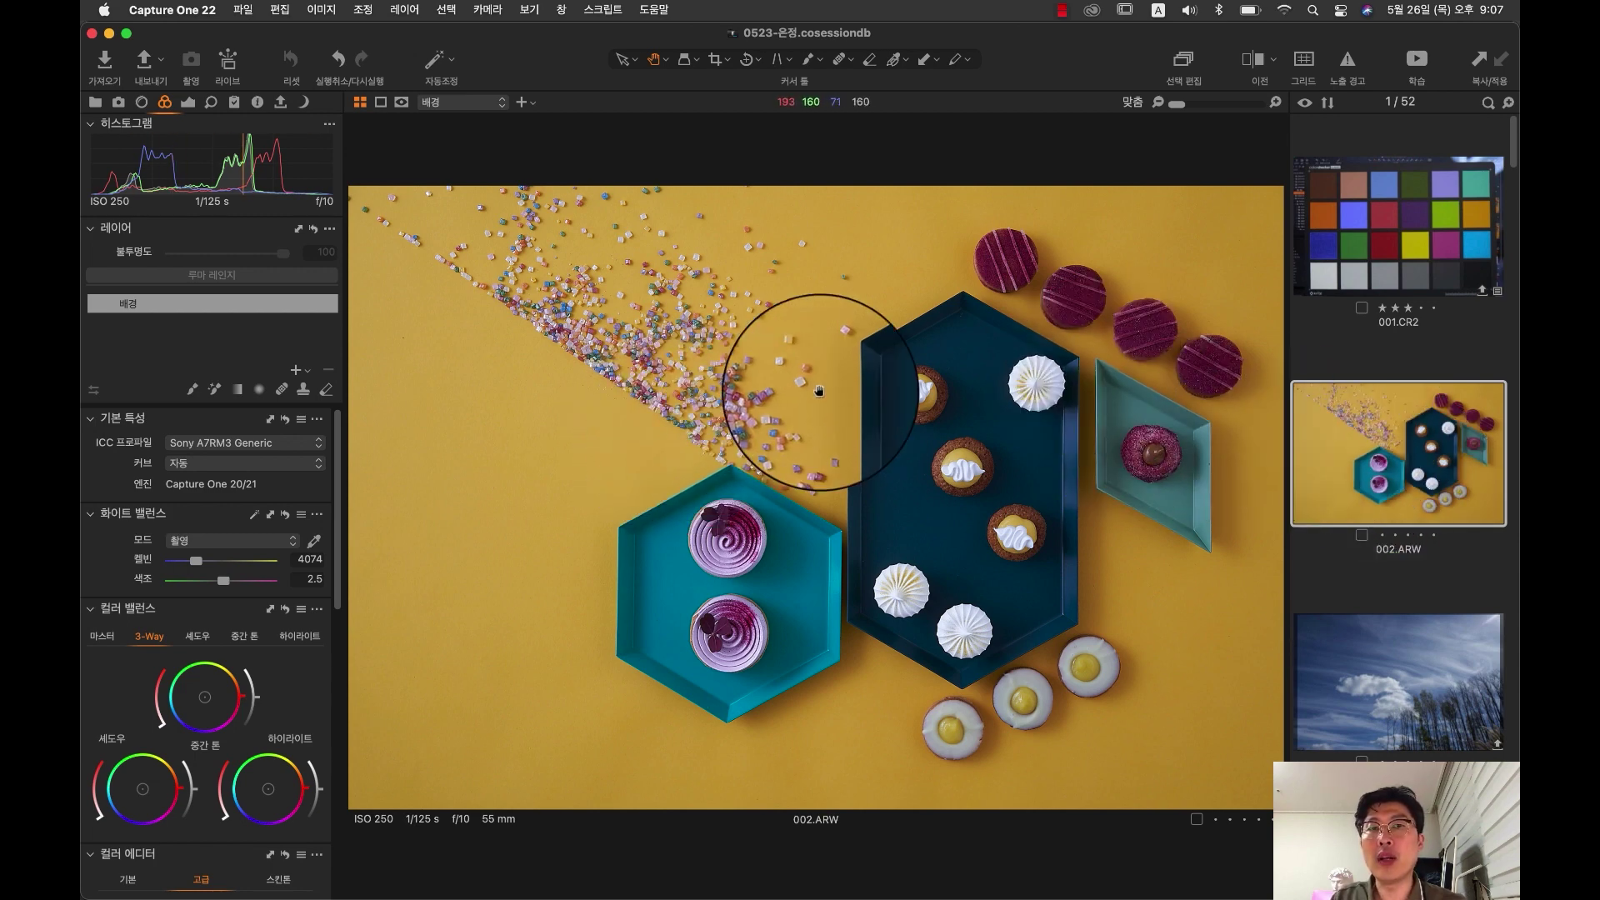
# Step: Shift the midtones of 002.ARW slightly toward blue in the 3-Way color balance and fit the whole image in view
pyautogui.click(818, 374)
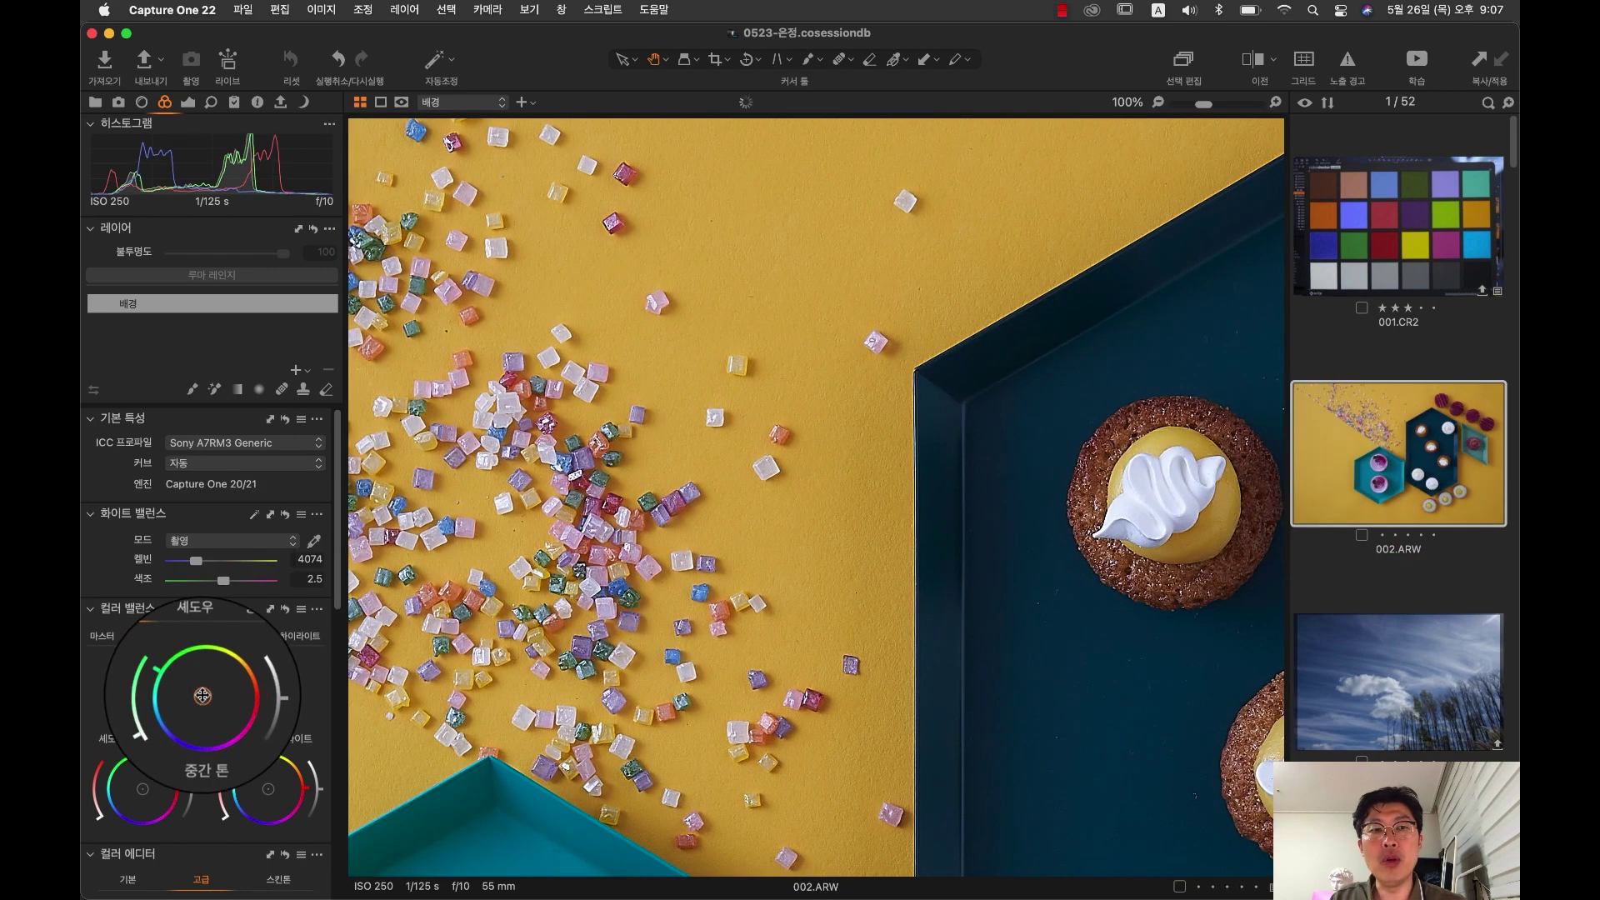
pyautogui.moveTo(207, 690); pyautogui.dragTo(206, 697)
pyautogui.scroll(-3, 800, 336)
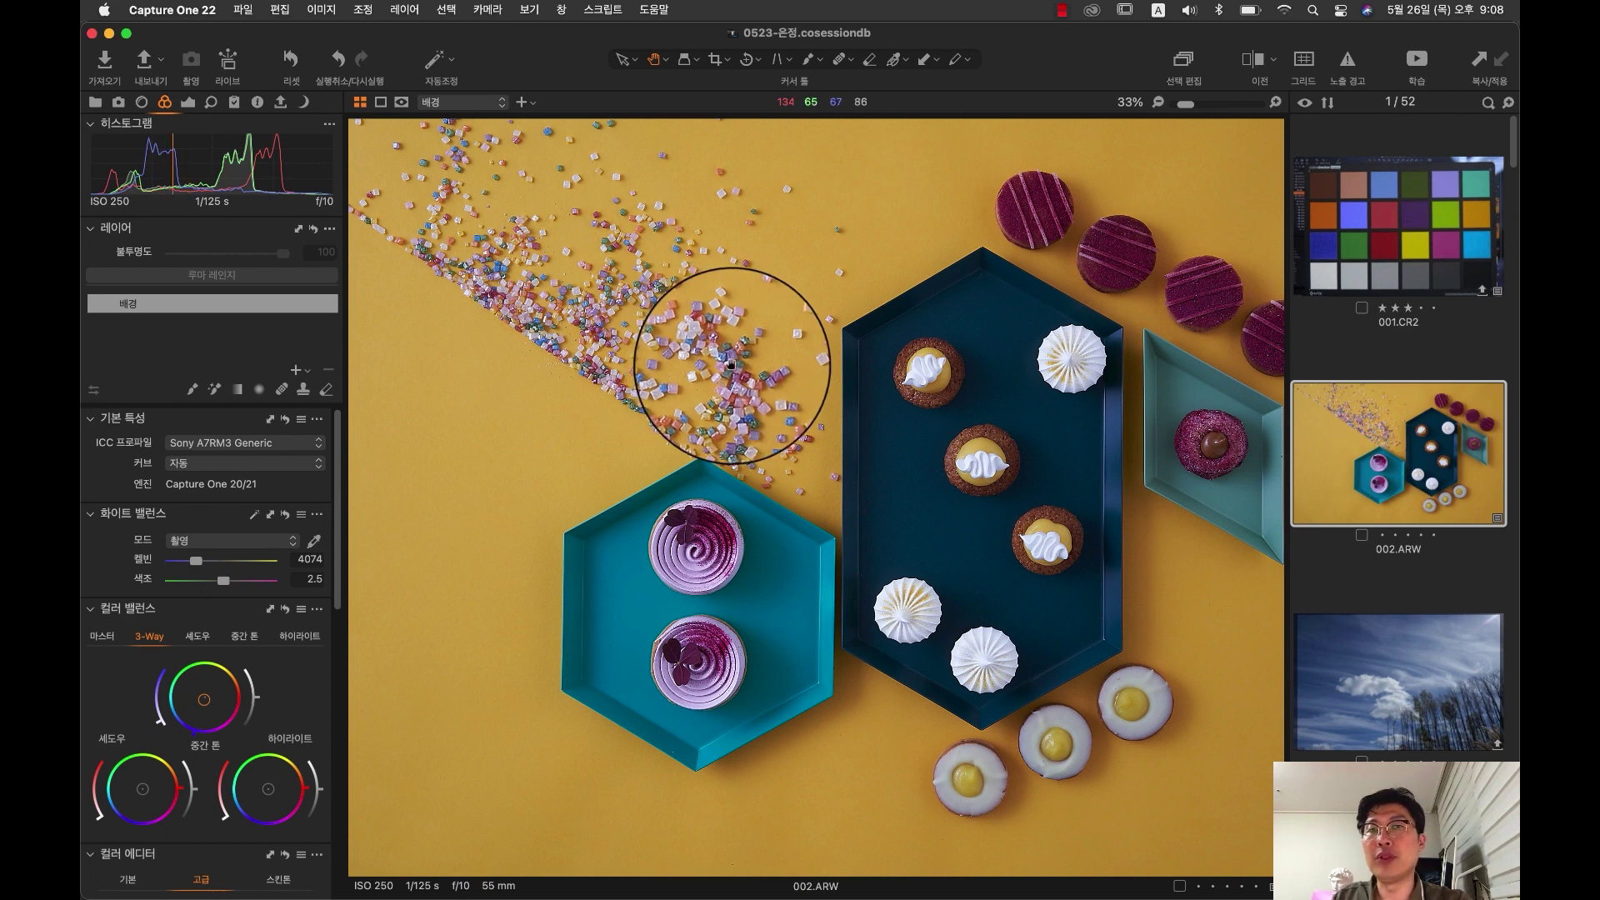
pyautogui.scroll(-1, 986, 450)
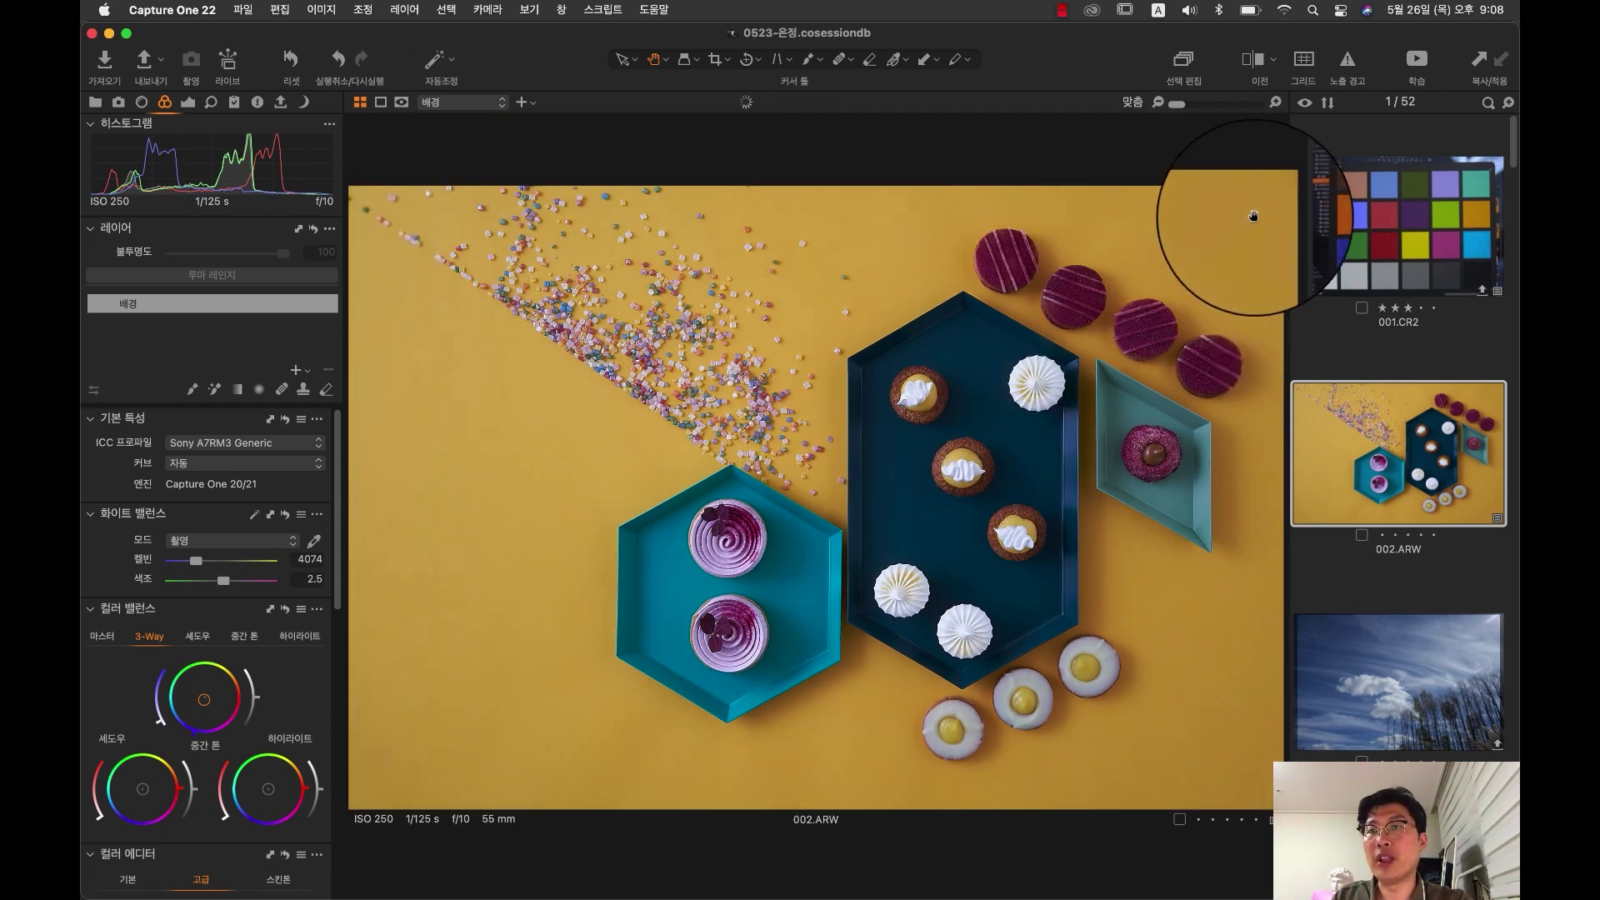
# Step: Display the ColorChecker chart photo 001.CR2
pyautogui.click(1434, 225)
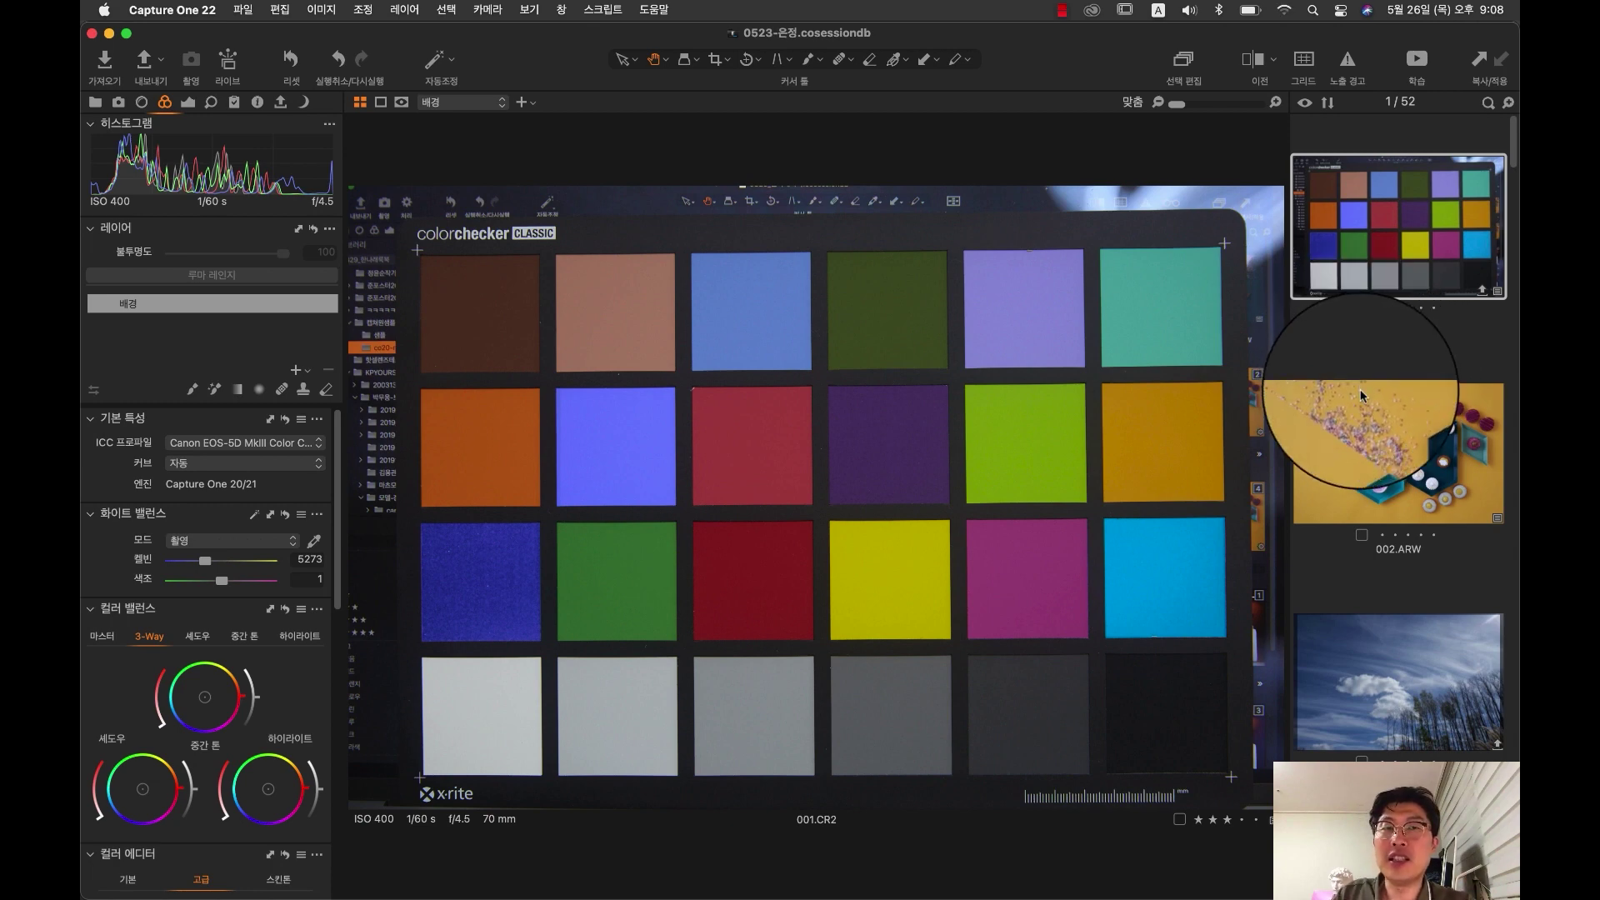
# Step: Display 002.ARW and expand its ICC profile choices to show all camera profiles (모두 표시)
pyautogui.click(1377, 437)
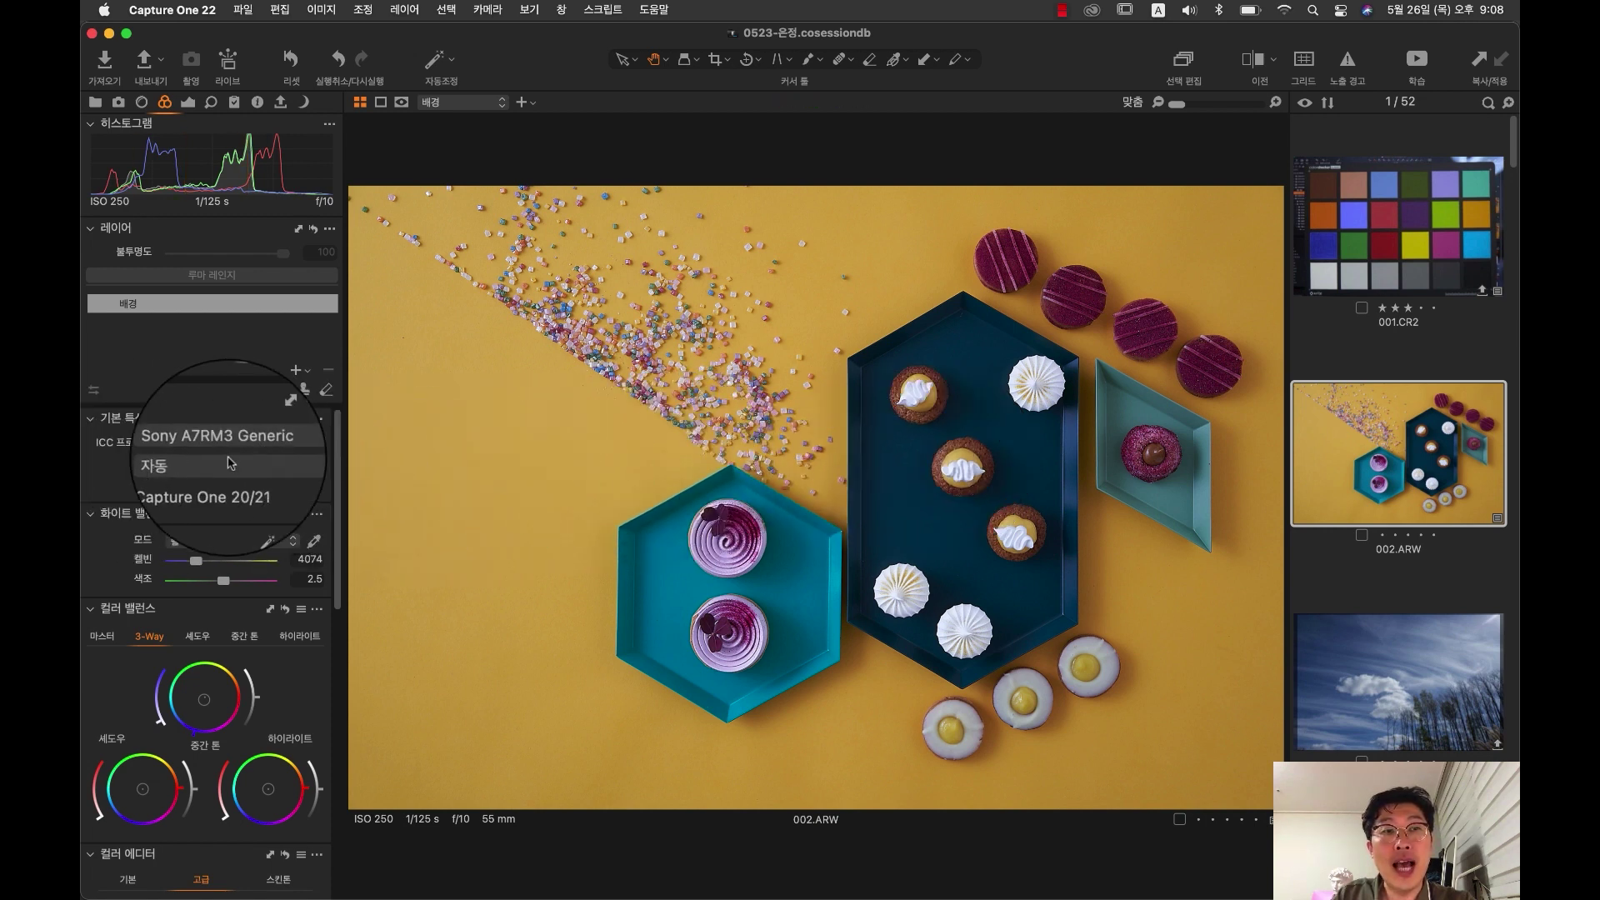
pyautogui.click(271, 450)
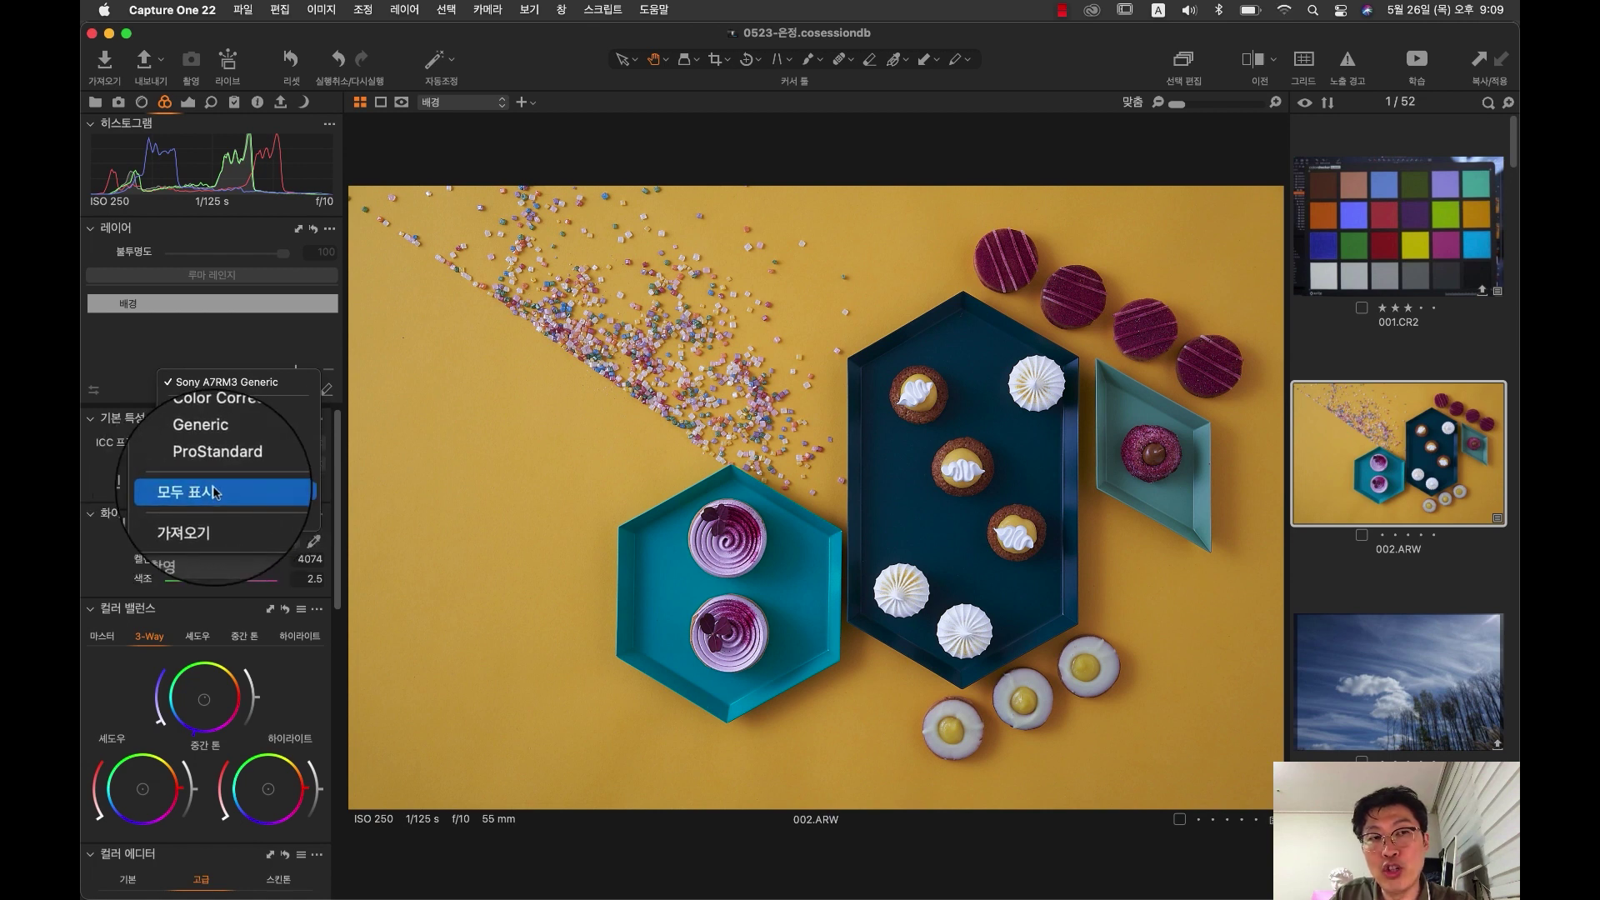
pyautogui.click(243, 441)
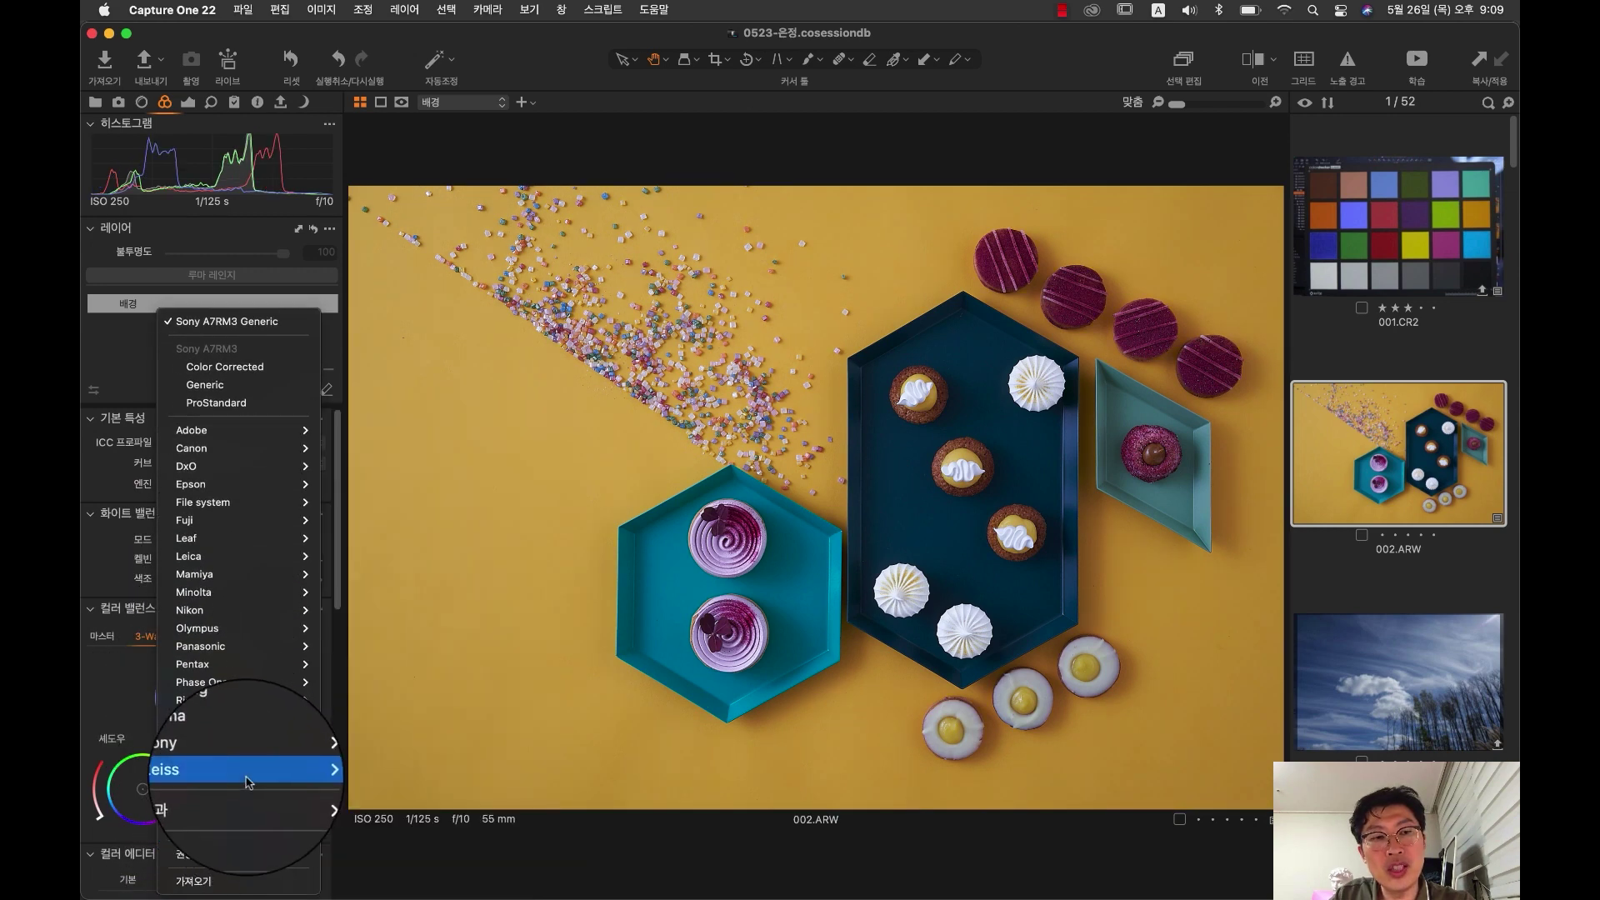
# Step: Browse the Canon ICC profiles and preview Canon EOS-6D Mk II Generic on 002.ARW, keeping the assigned Sony profile
pyautogui.moveTo(252, 648)
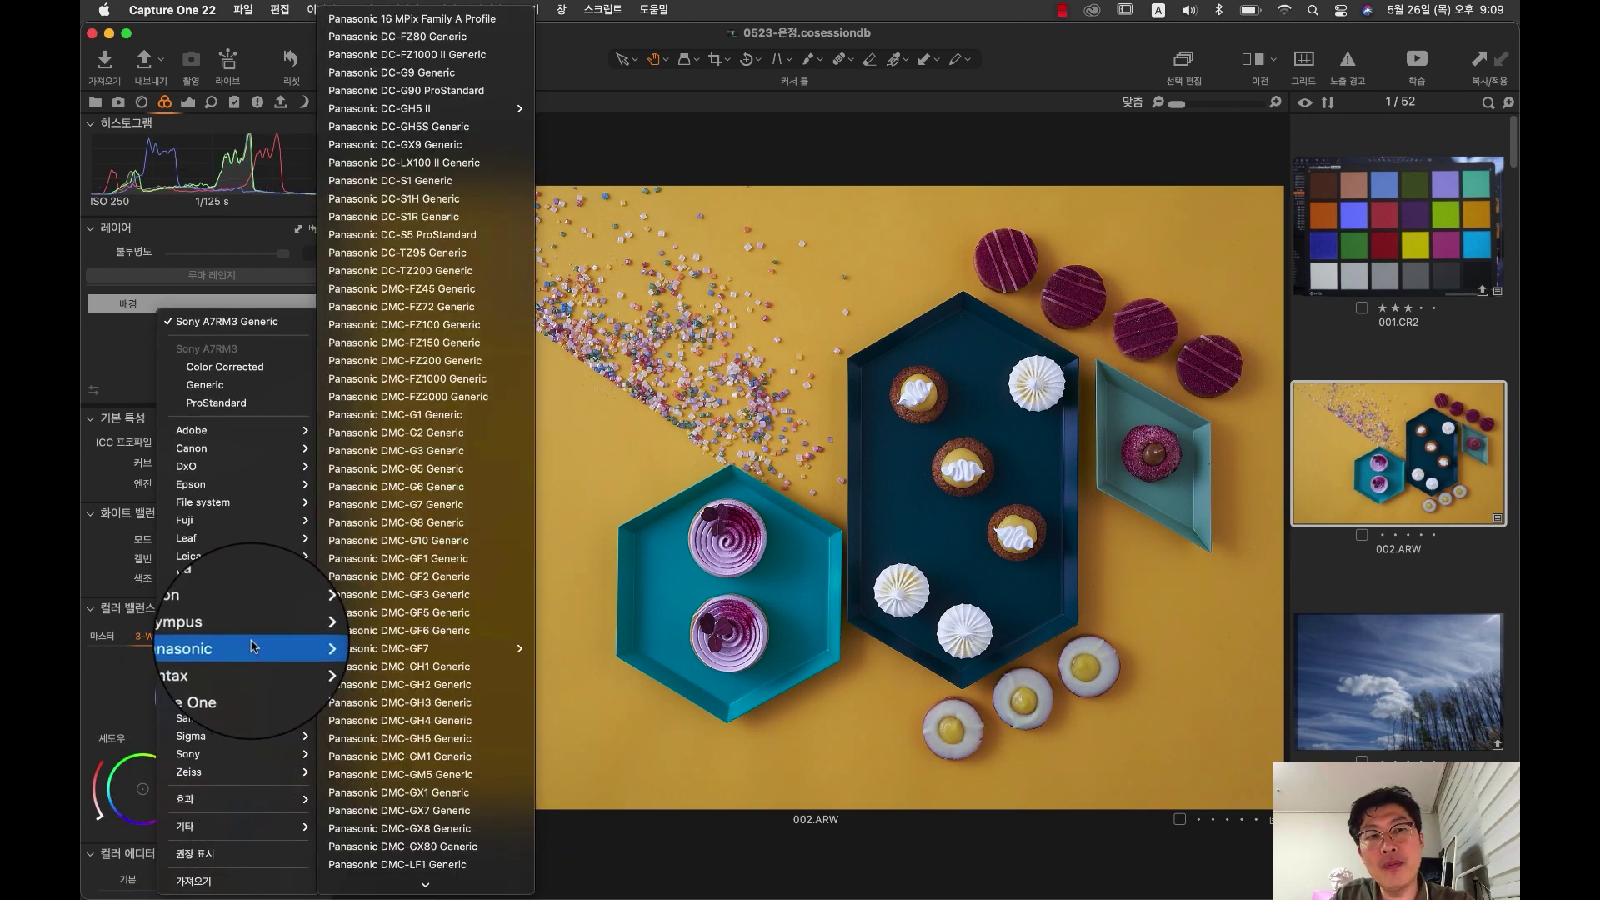
pyautogui.moveTo(267, 454)
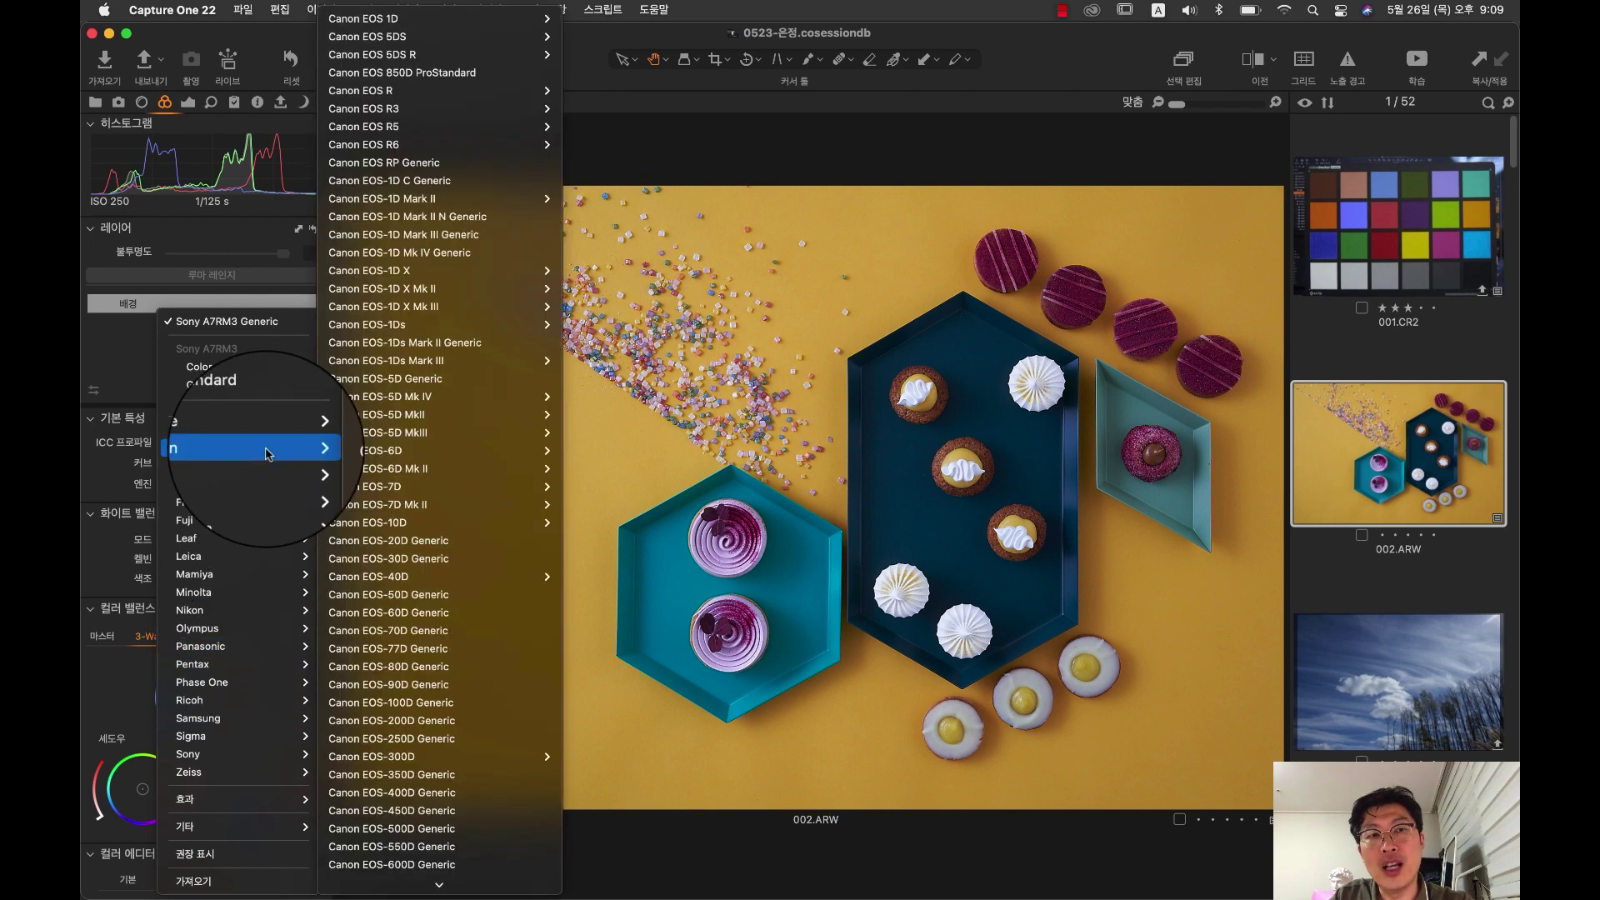
pyautogui.moveTo(423, 20)
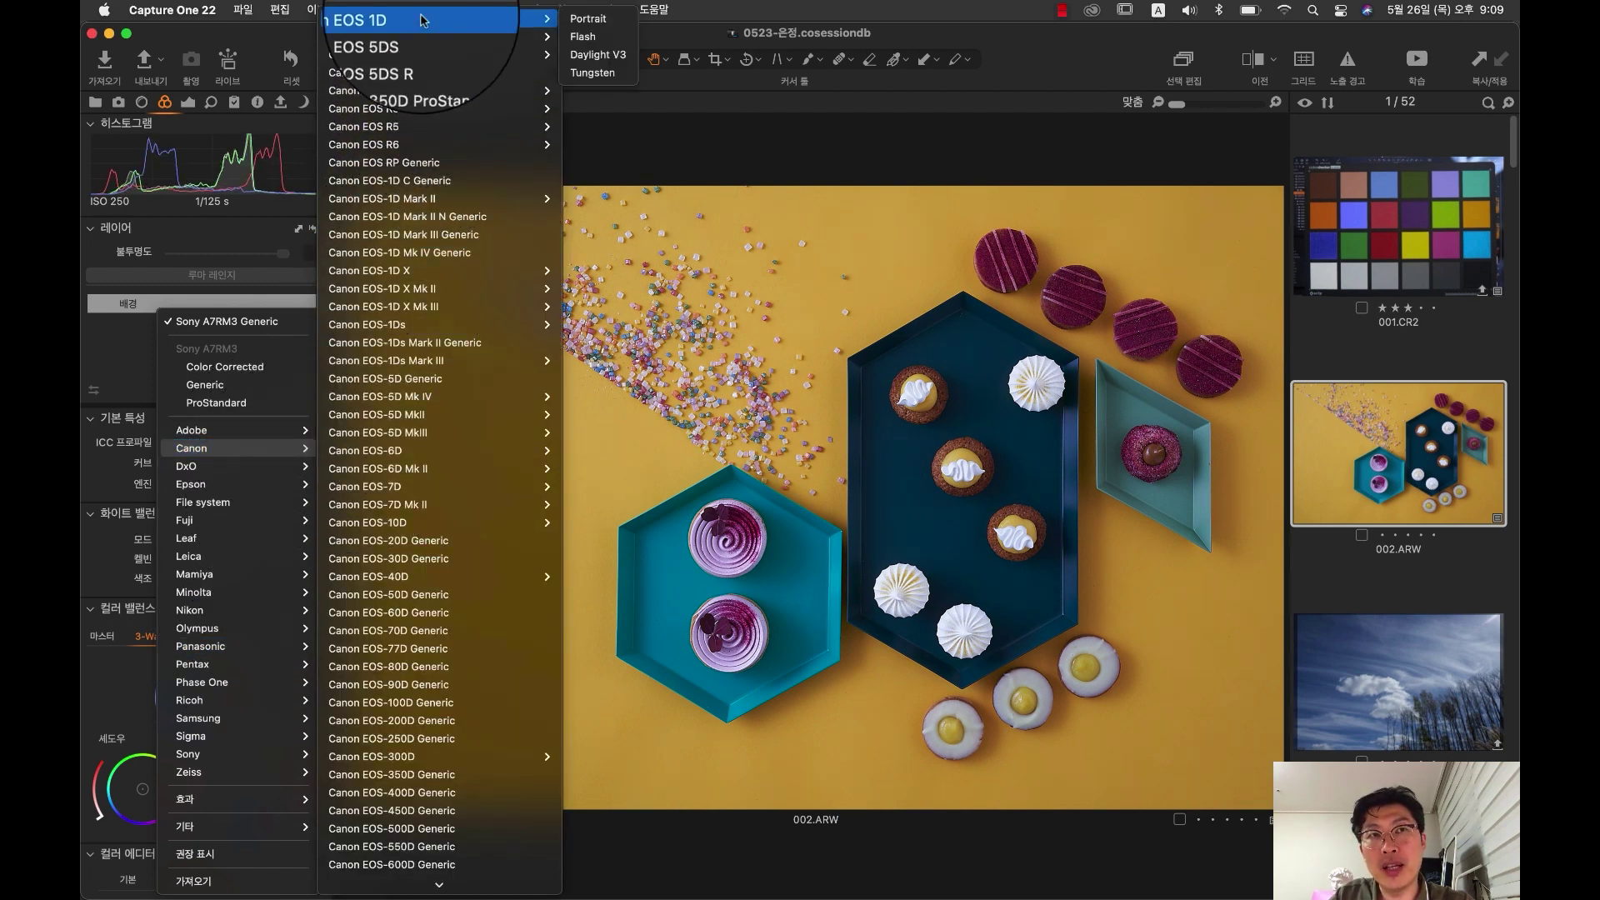
pyautogui.scroll(-5, 392, 608)
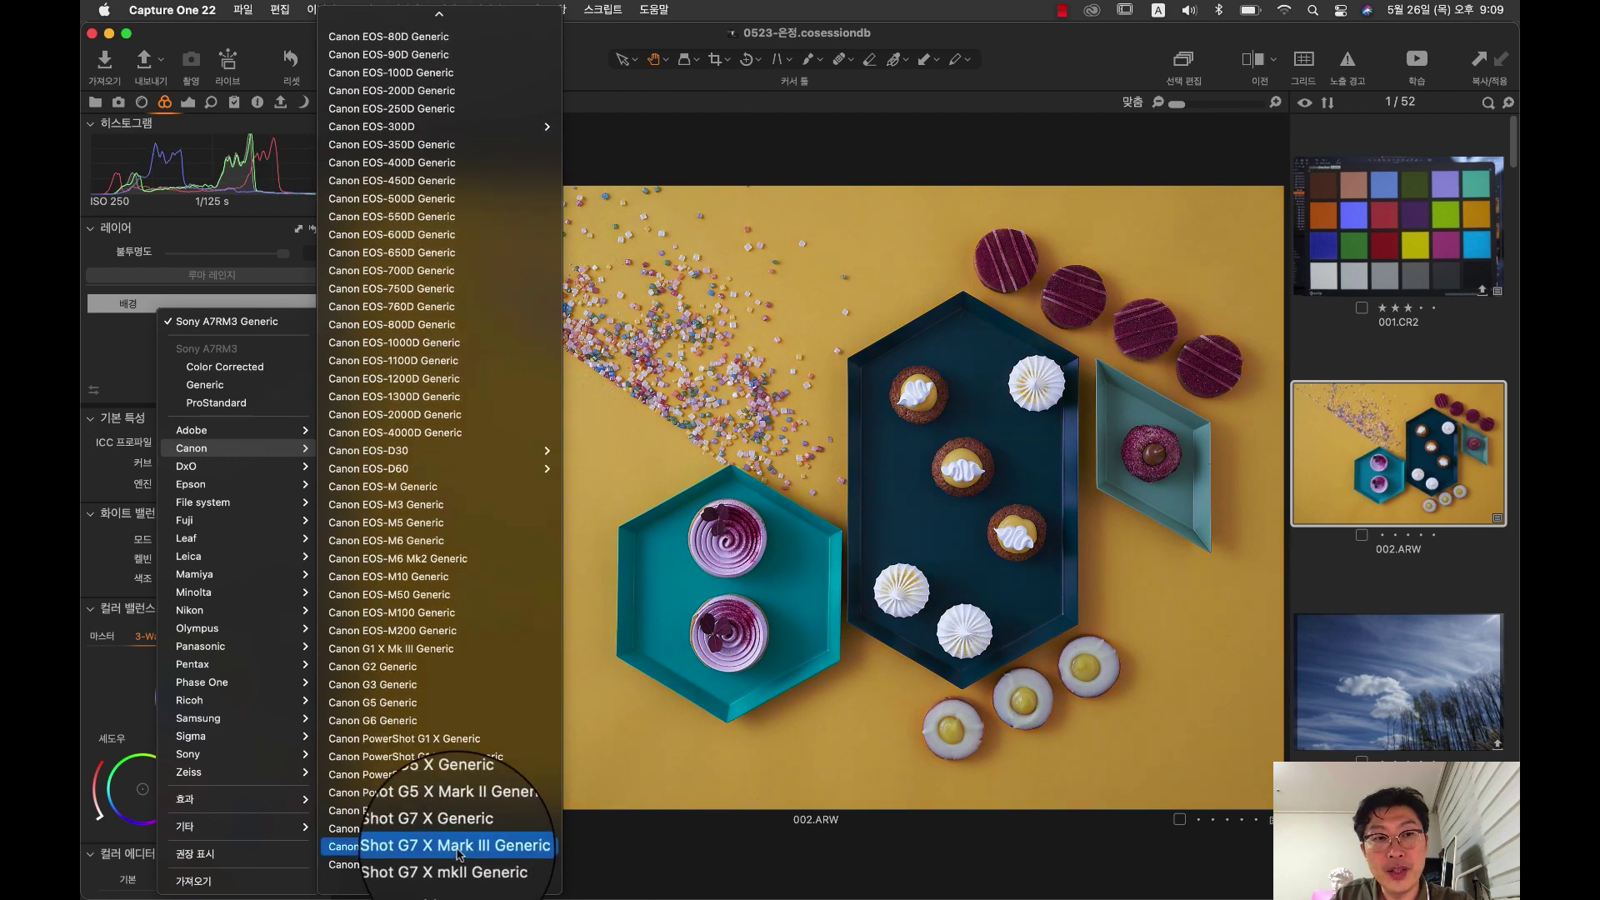
pyautogui.moveTo(454, 894)
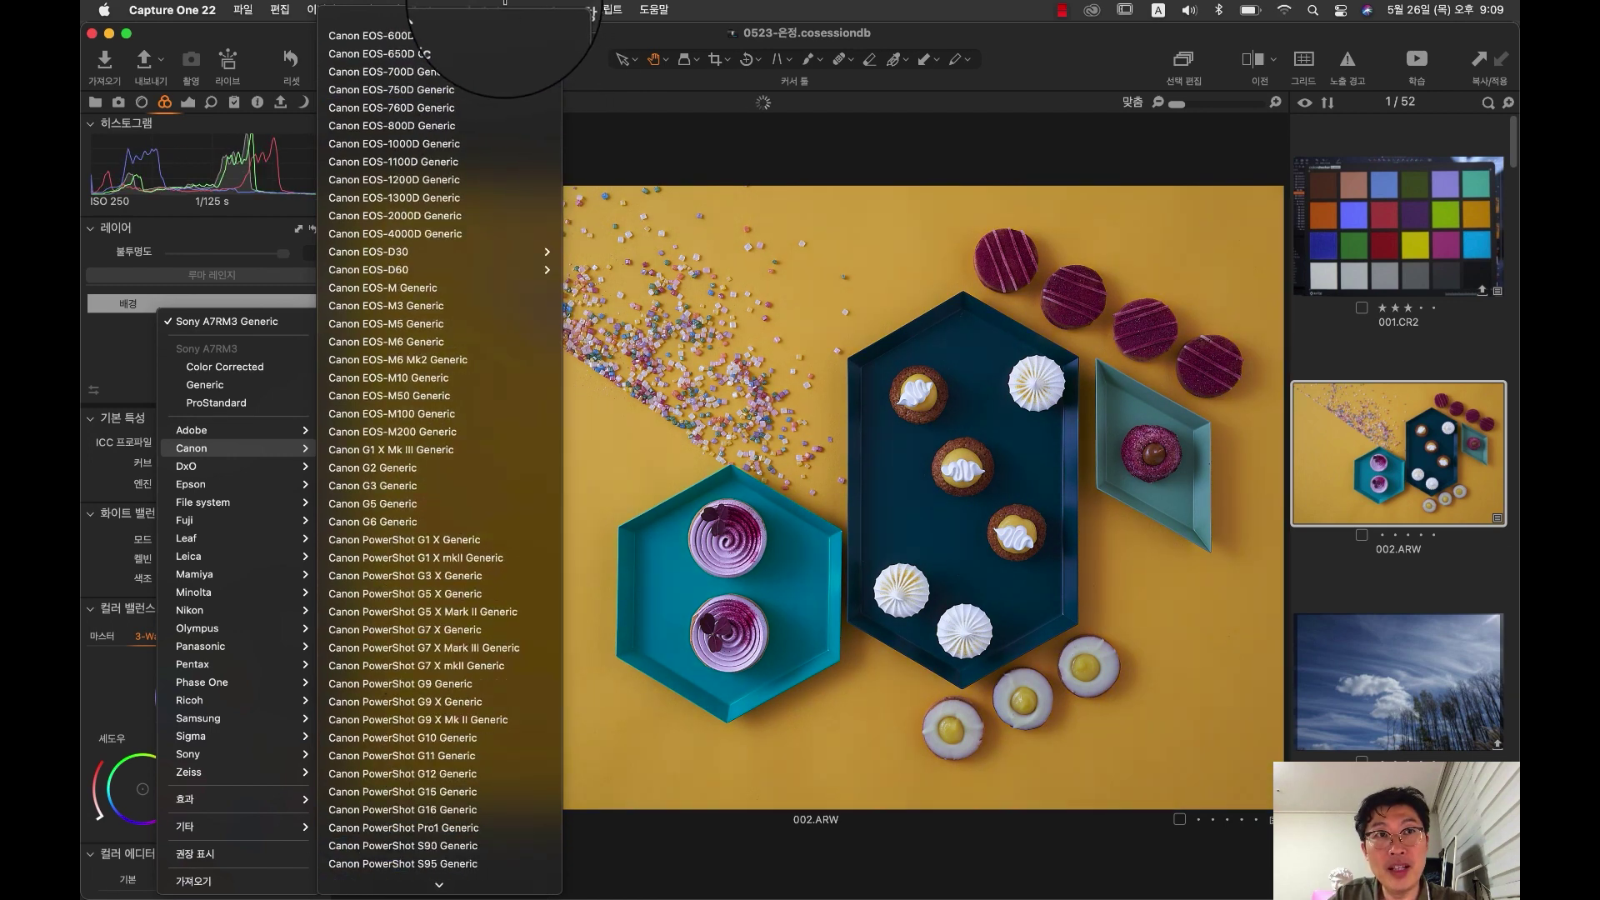
pyautogui.moveTo(494, 16)
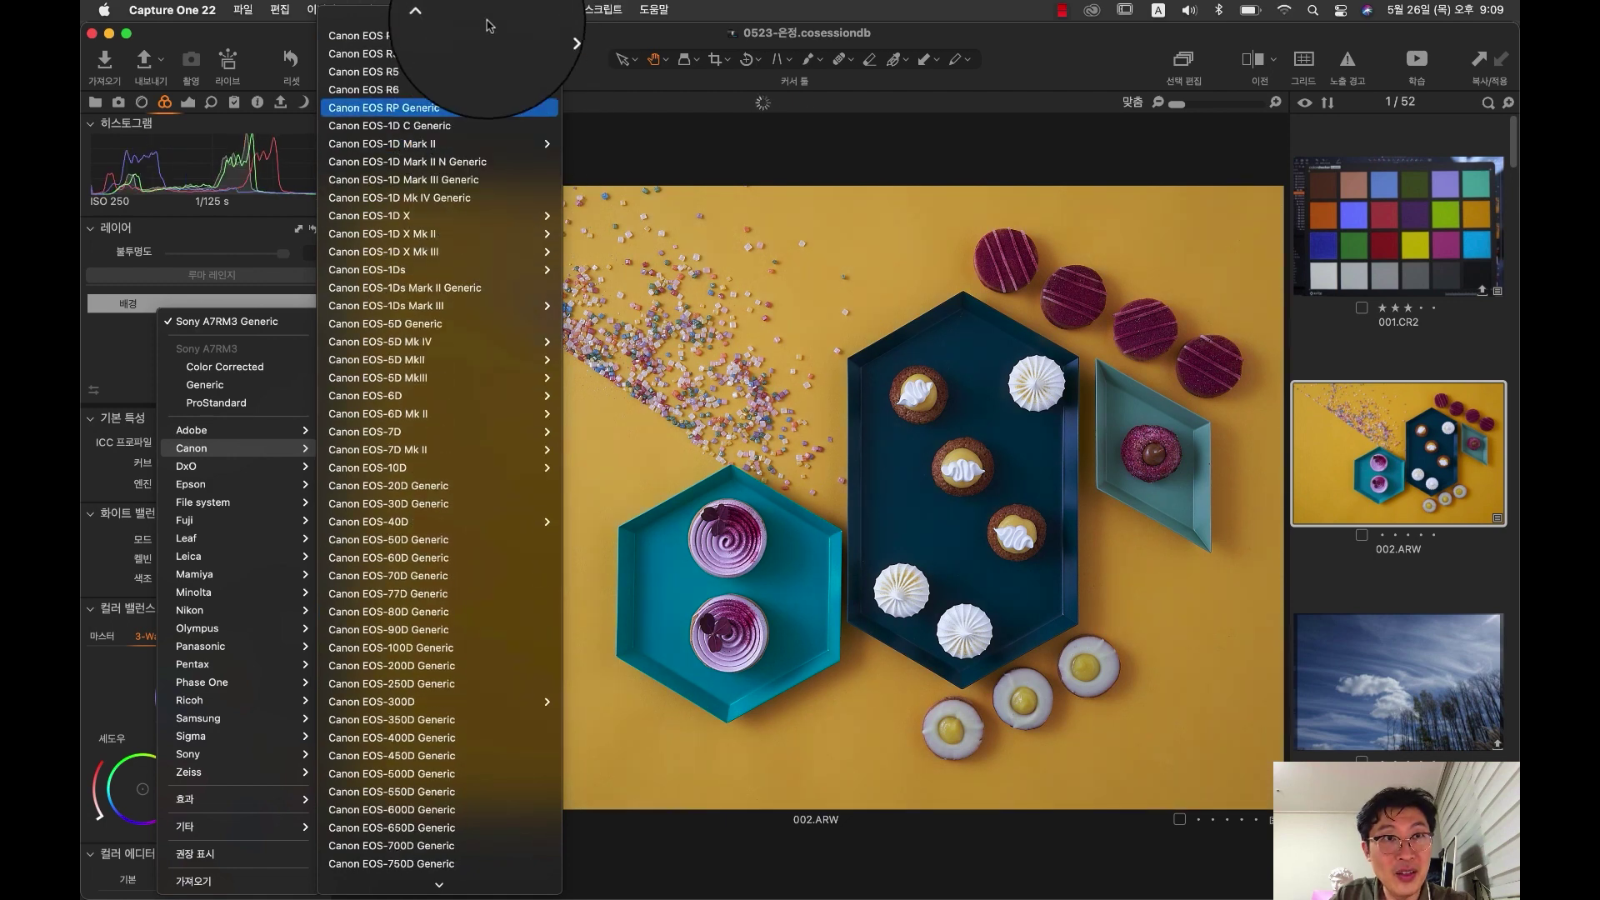
pyautogui.scroll(-6, 442, 454)
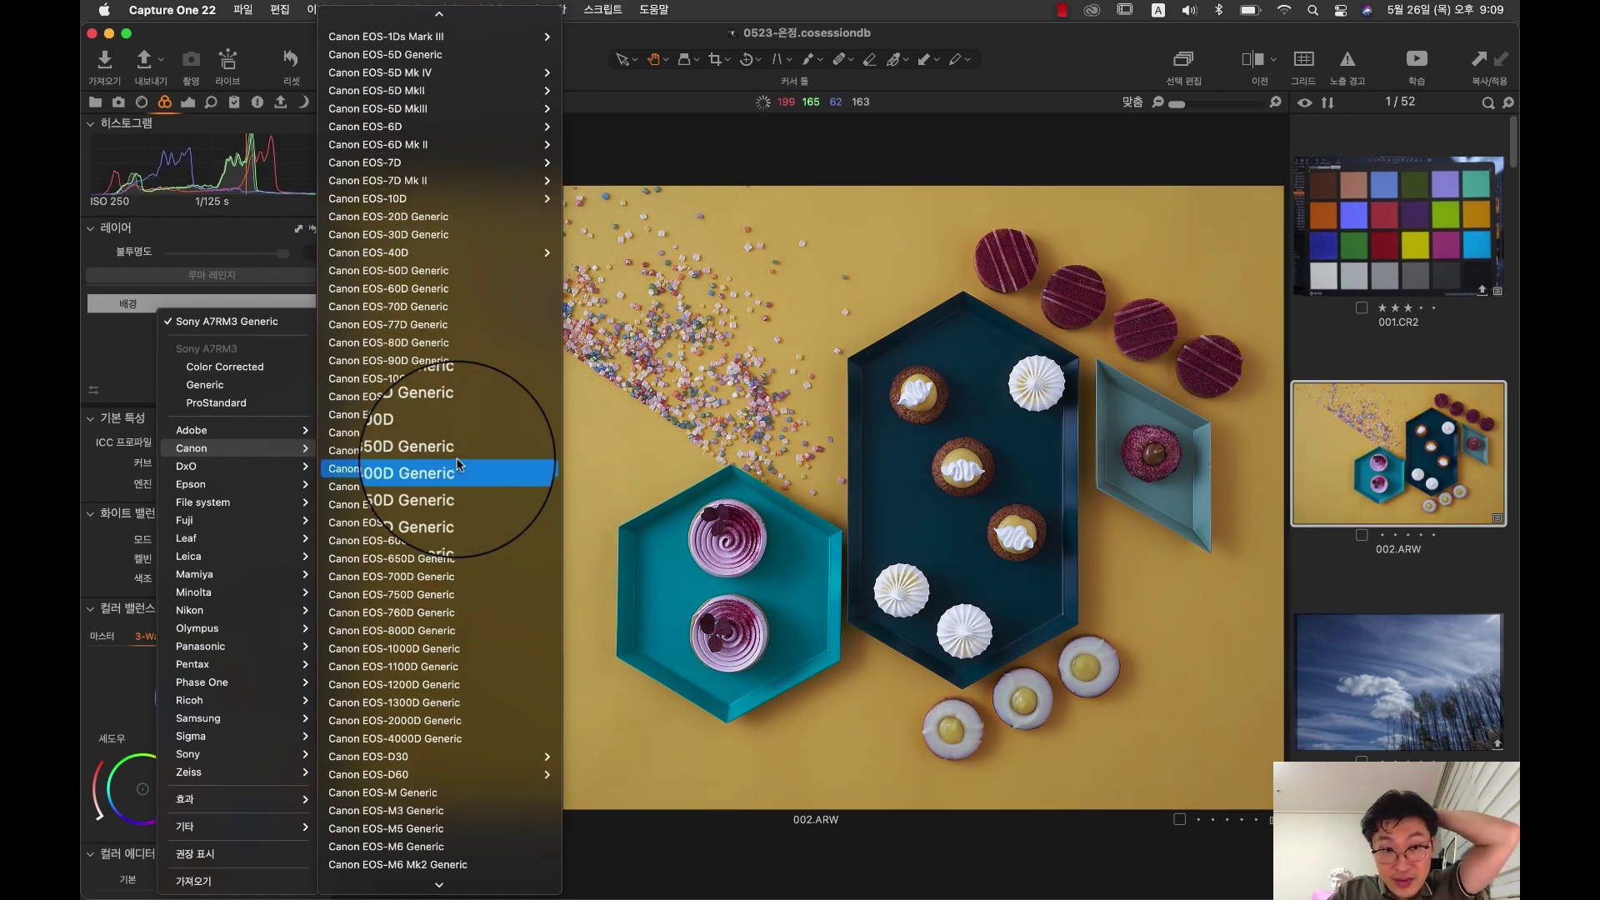
pyautogui.moveTo(423, 758)
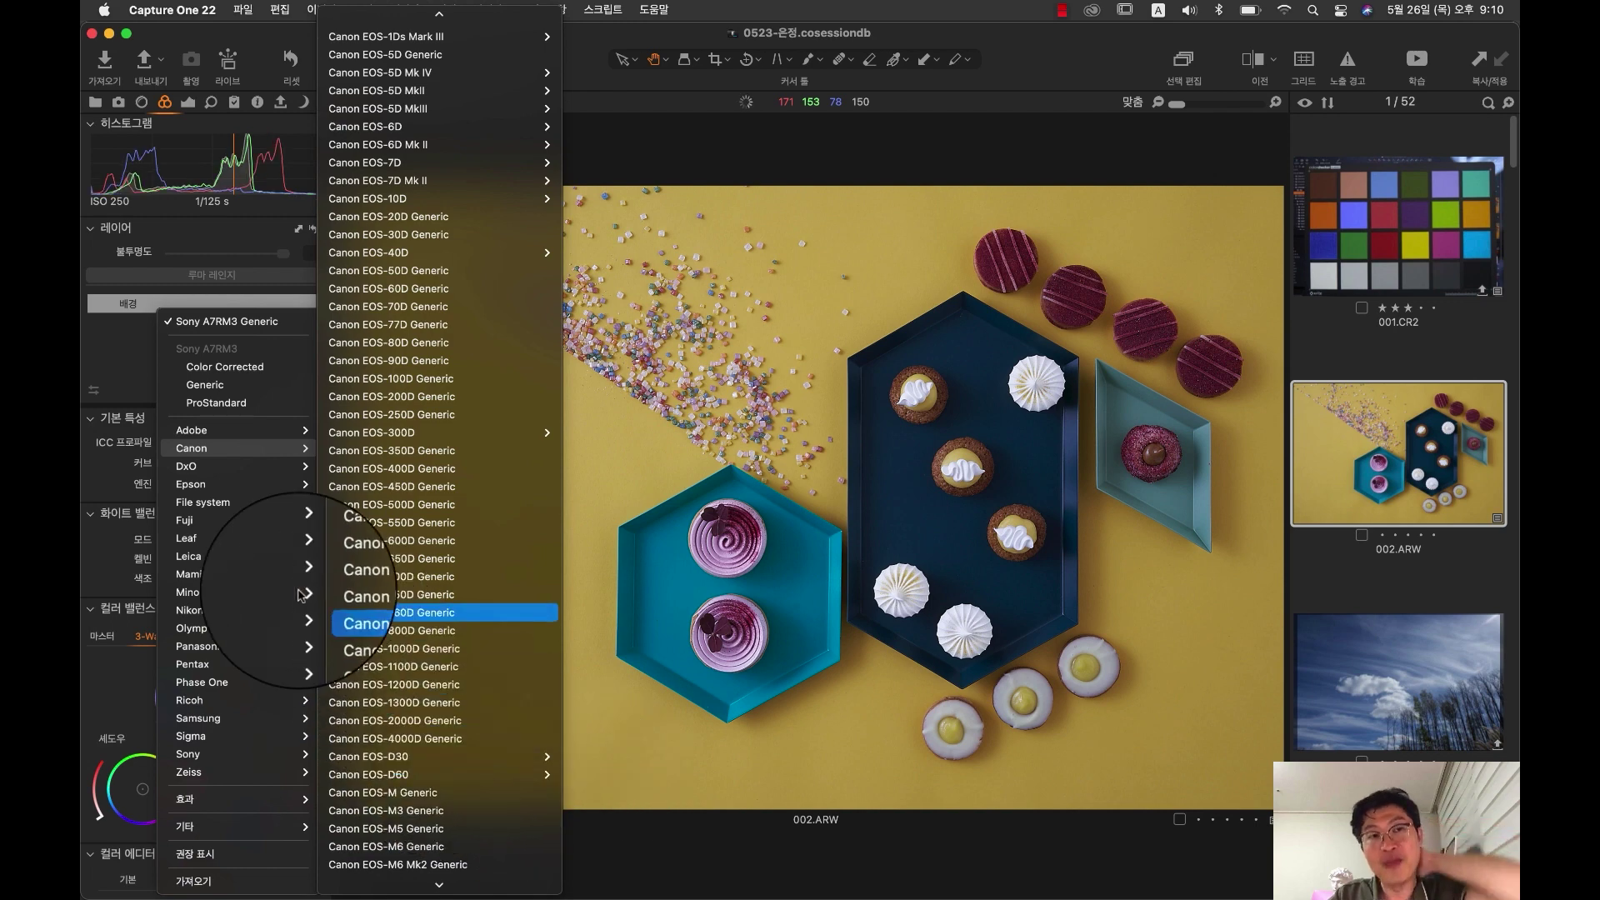
pyautogui.moveTo(204, 440)
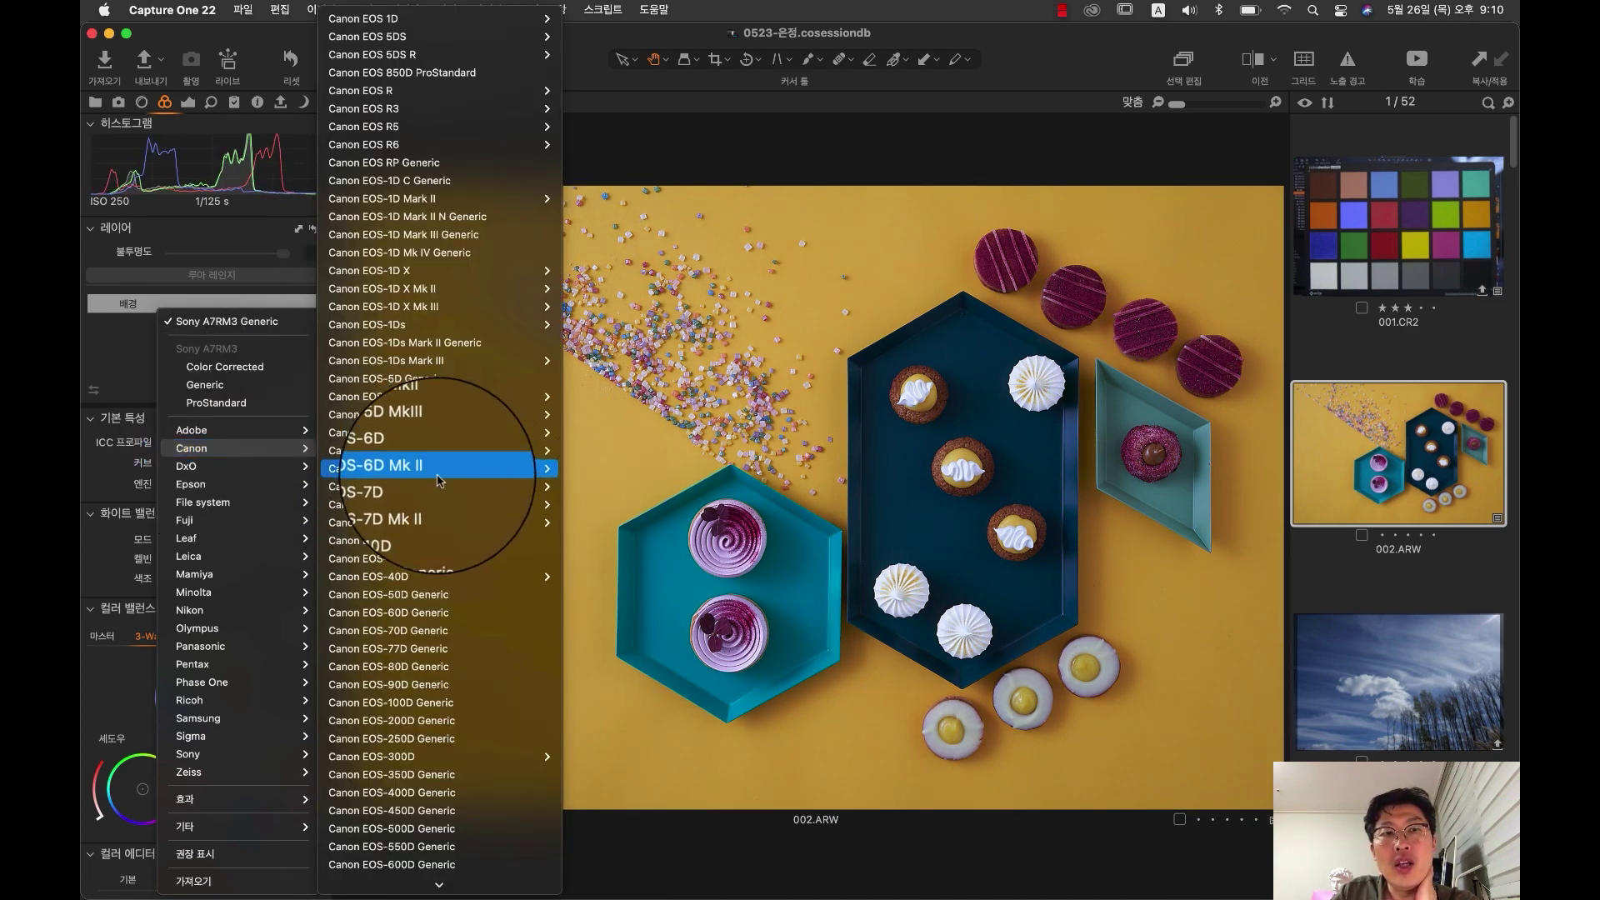
pyautogui.moveTo(444, 481)
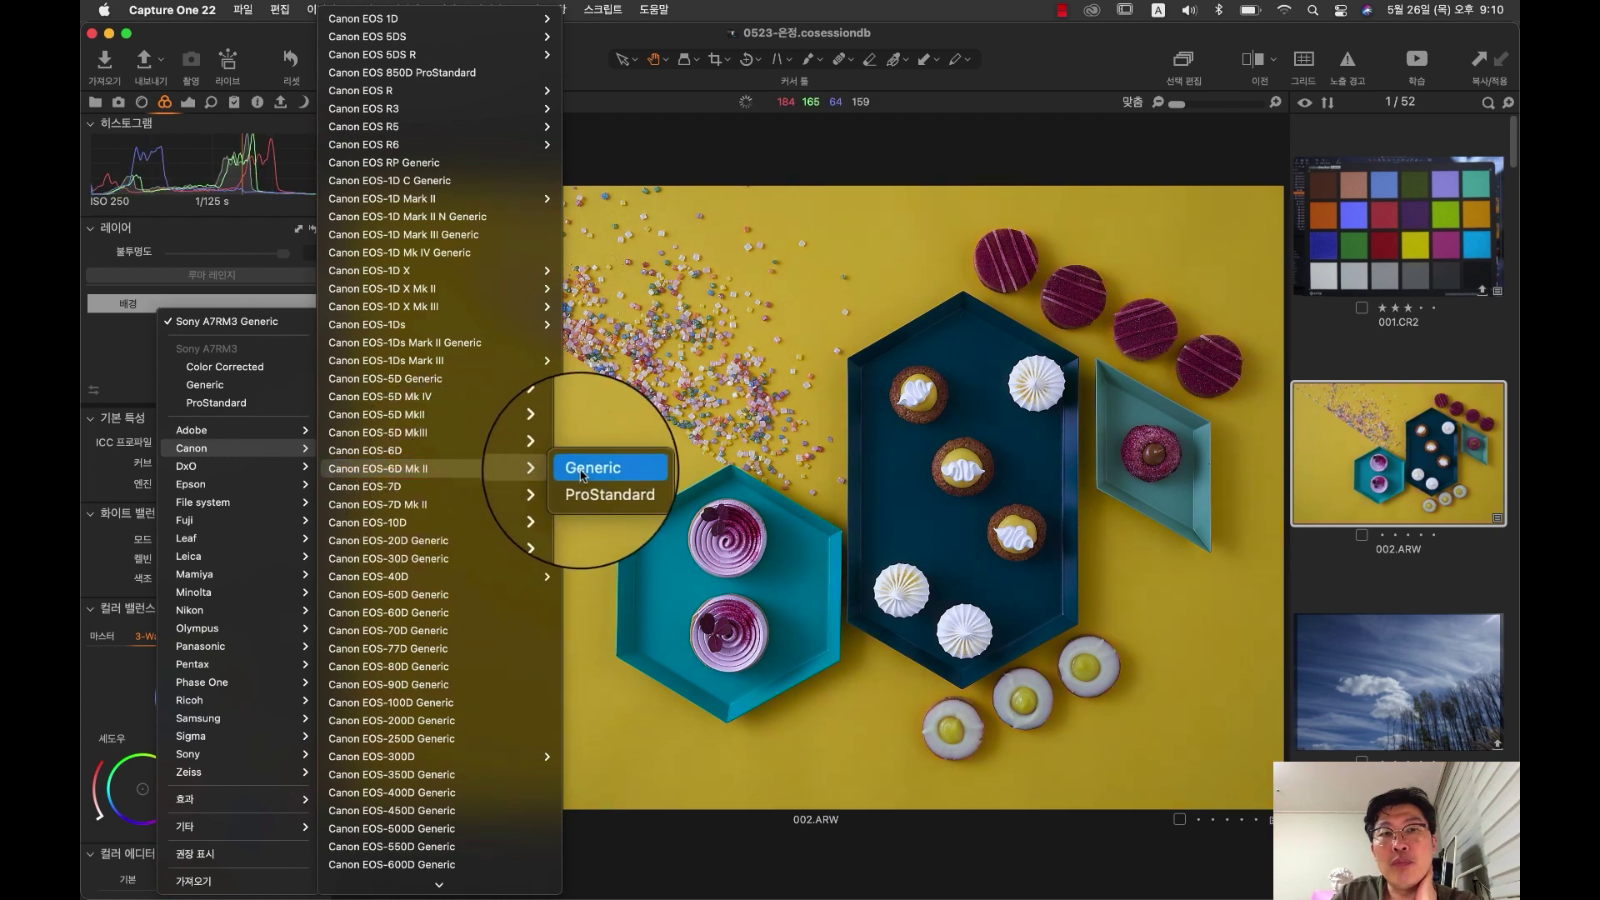
pyautogui.click(837, 412)
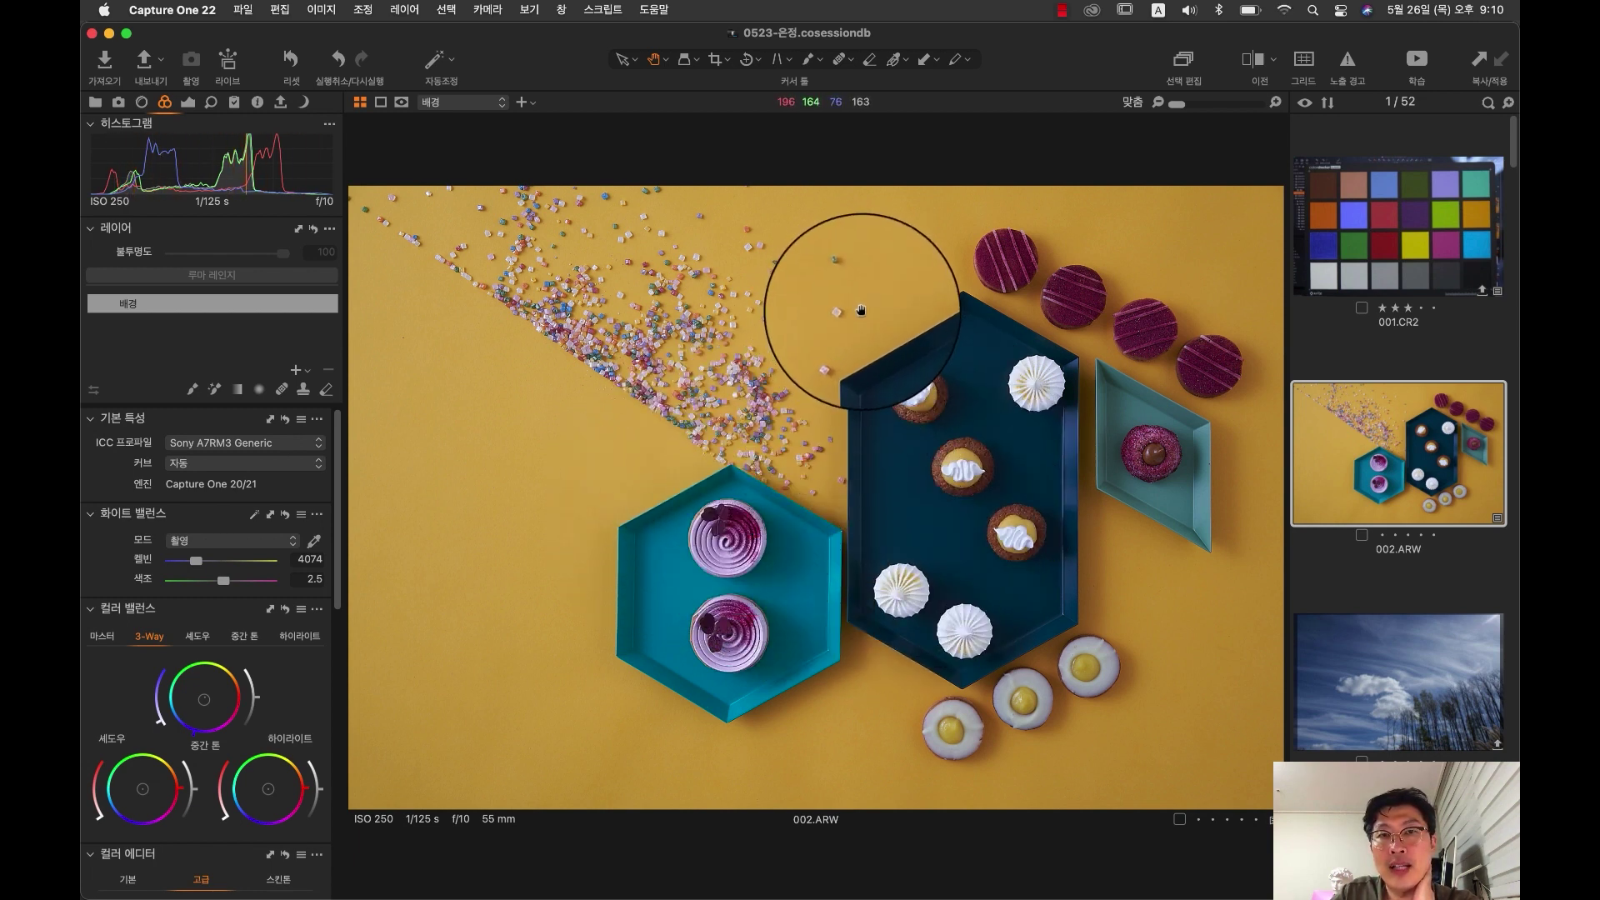
# Step: Inspect the cookies and meringues in 002.ARW at 100% and fit the whole image back in view
pyautogui.click(908, 384)
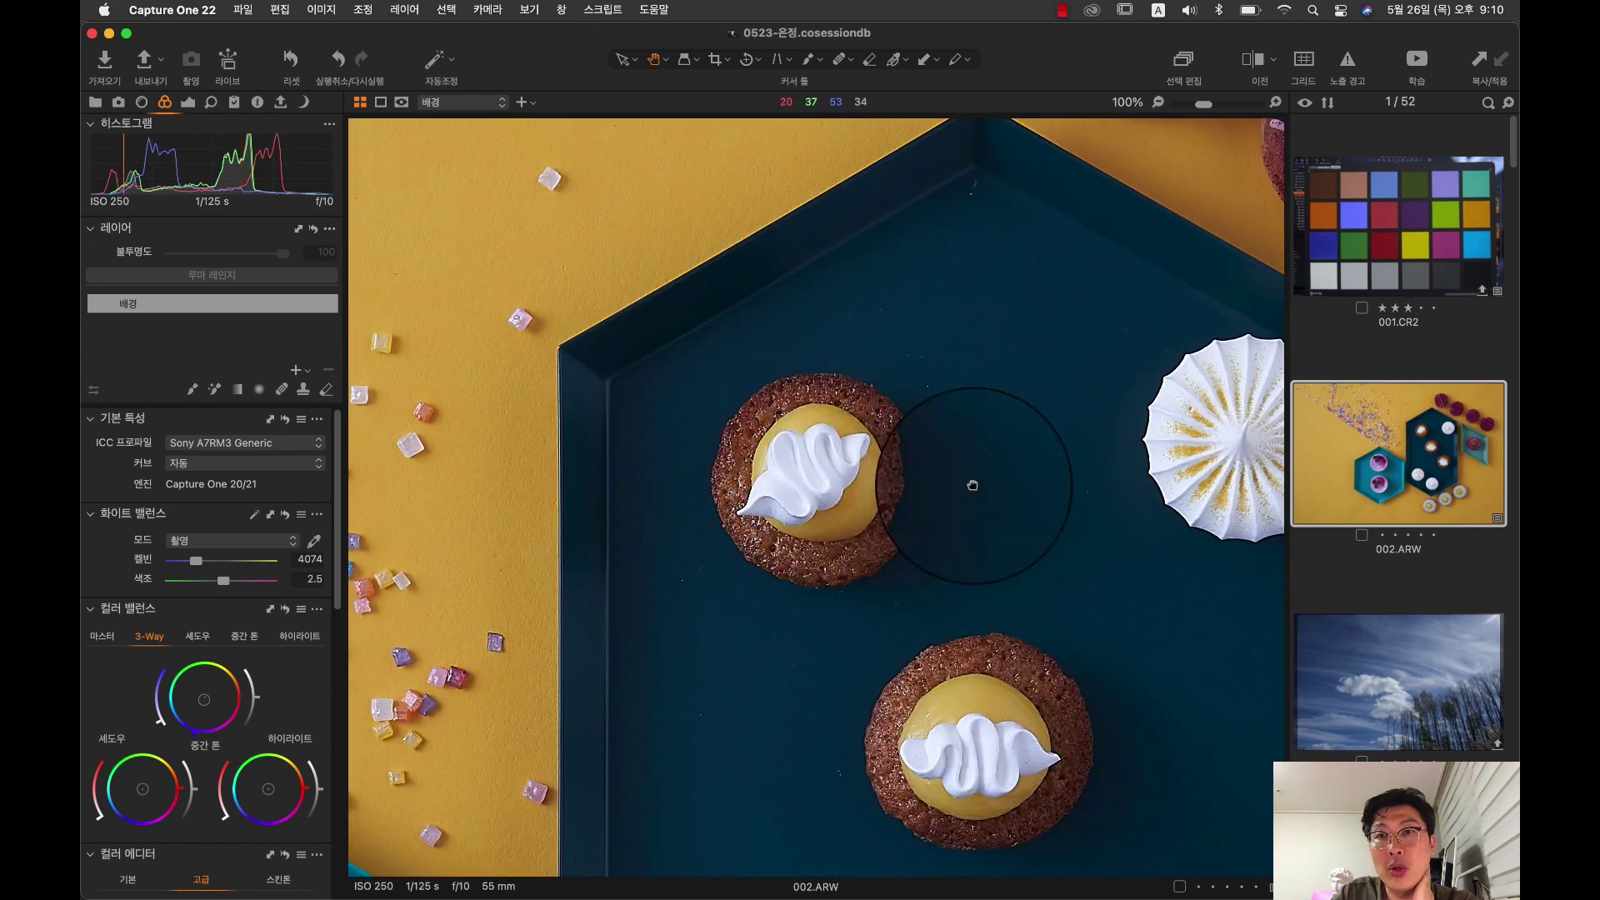
pyautogui.scroll(5, 972, 486)
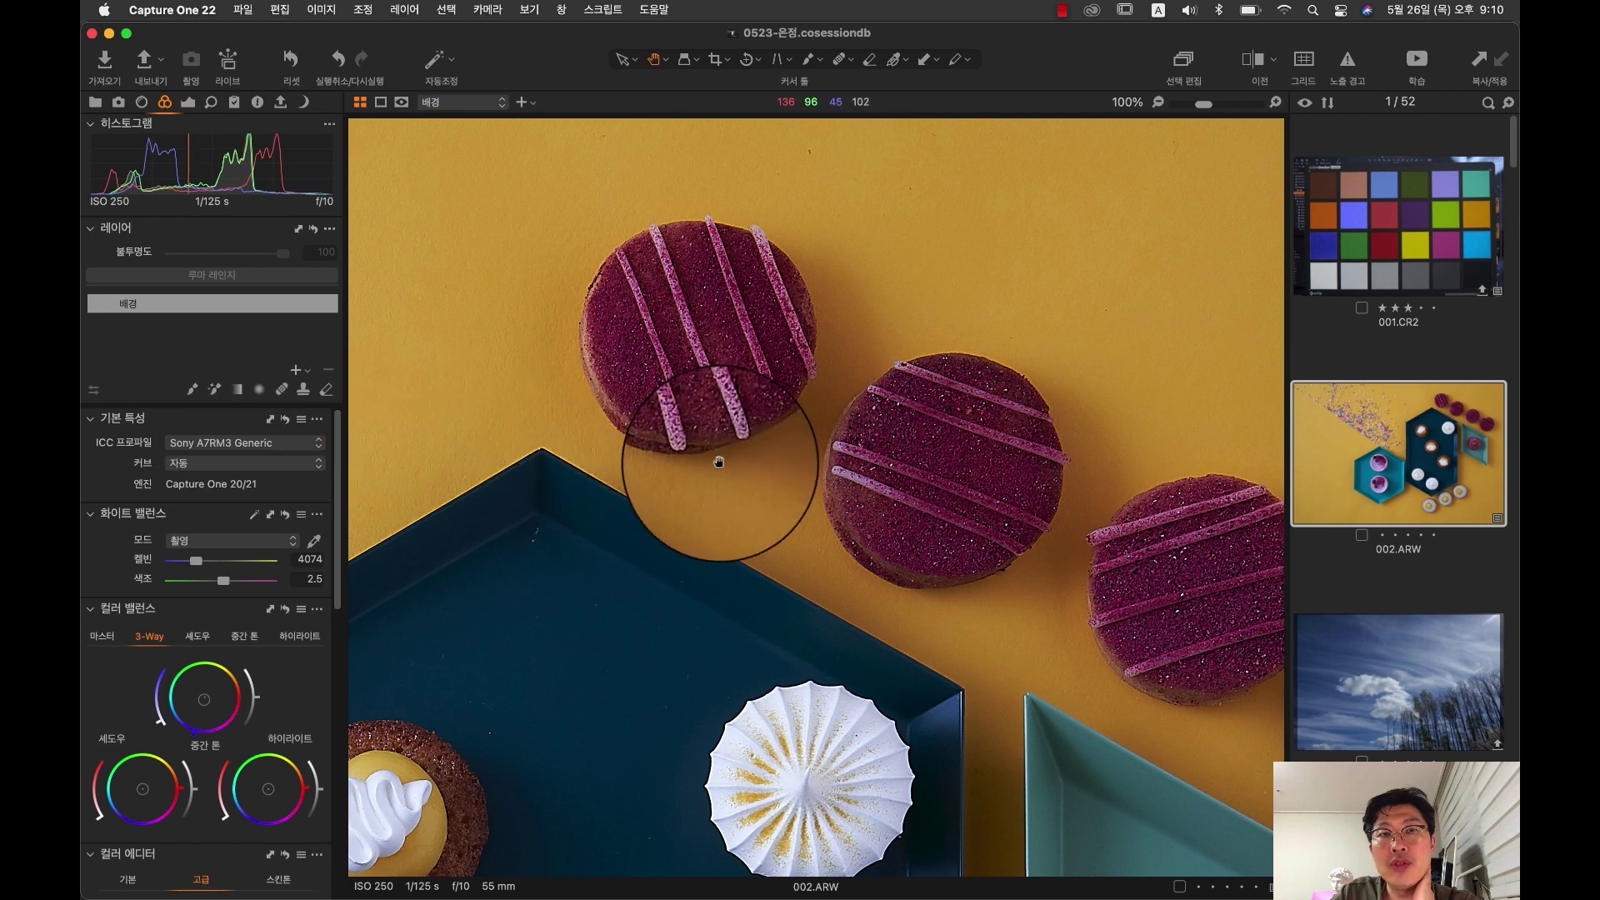
pyautogui.doubleClick(718, 462)
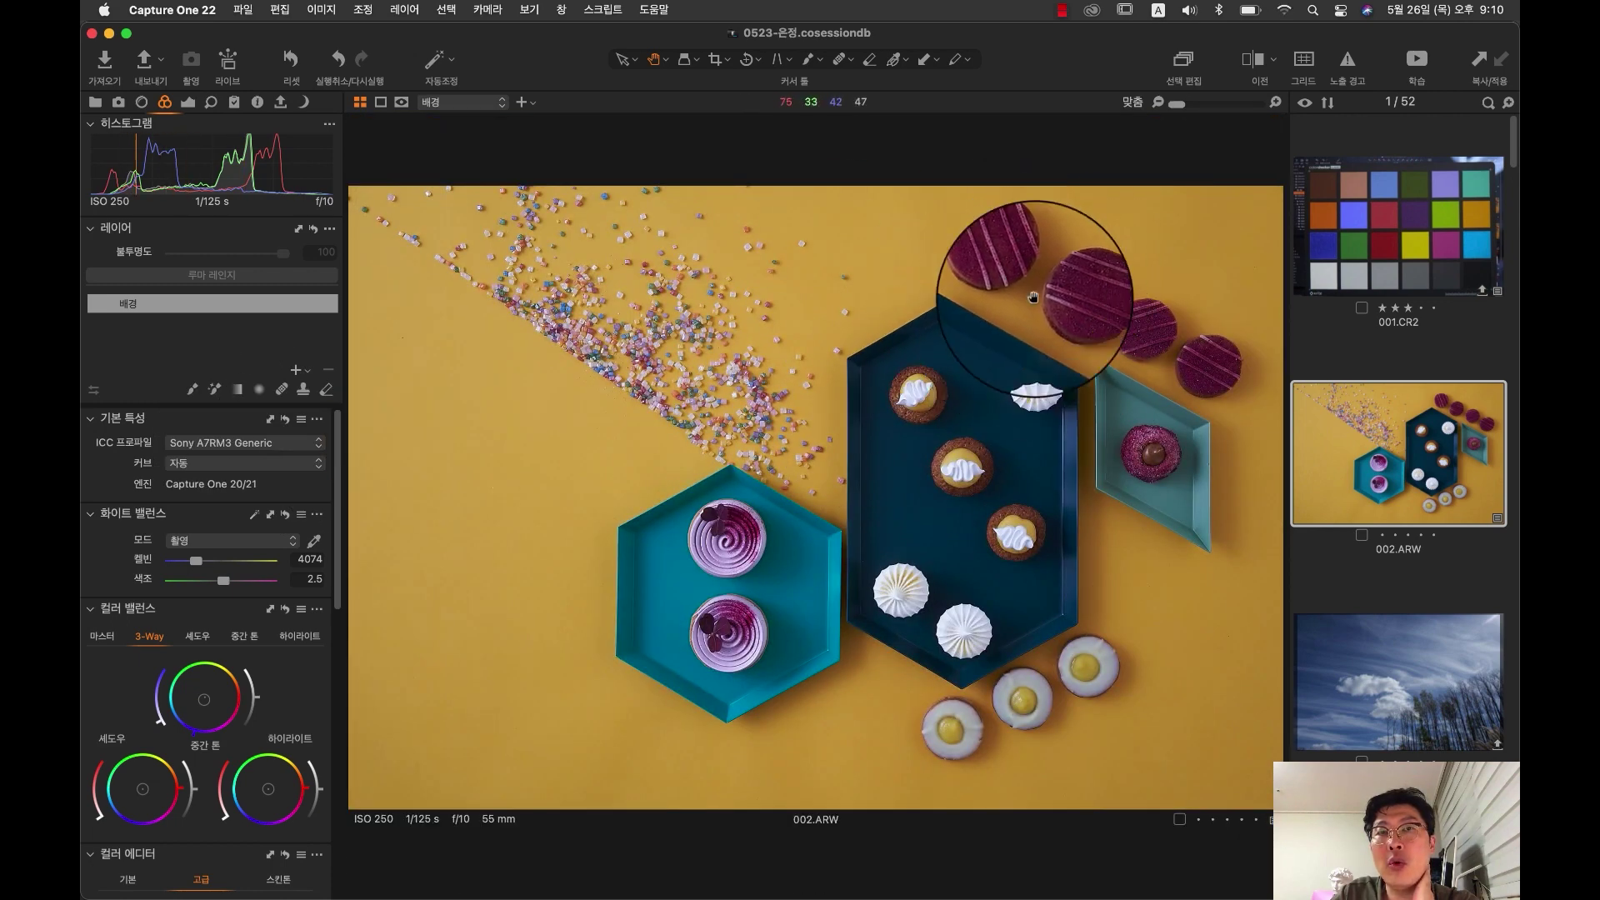
# Step: Display the bride photo a52914.CR2 and neutralize its white balance by sampling the pale wall
pyautogui.scroll(-10, 1434, 575)
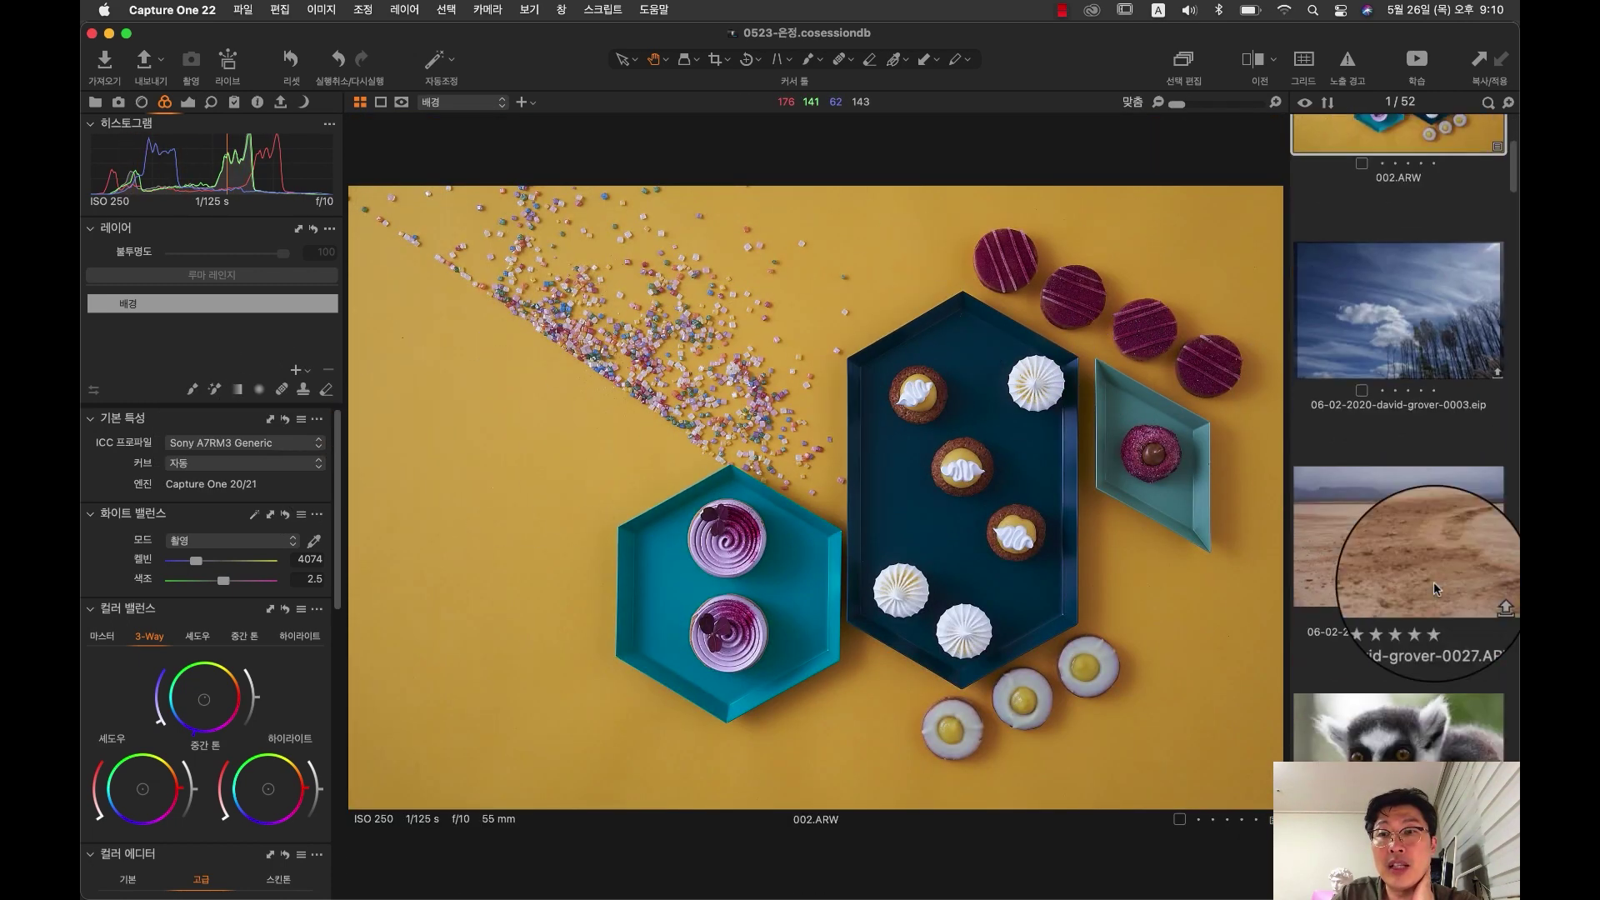
pyautogui.click(1433, 586)
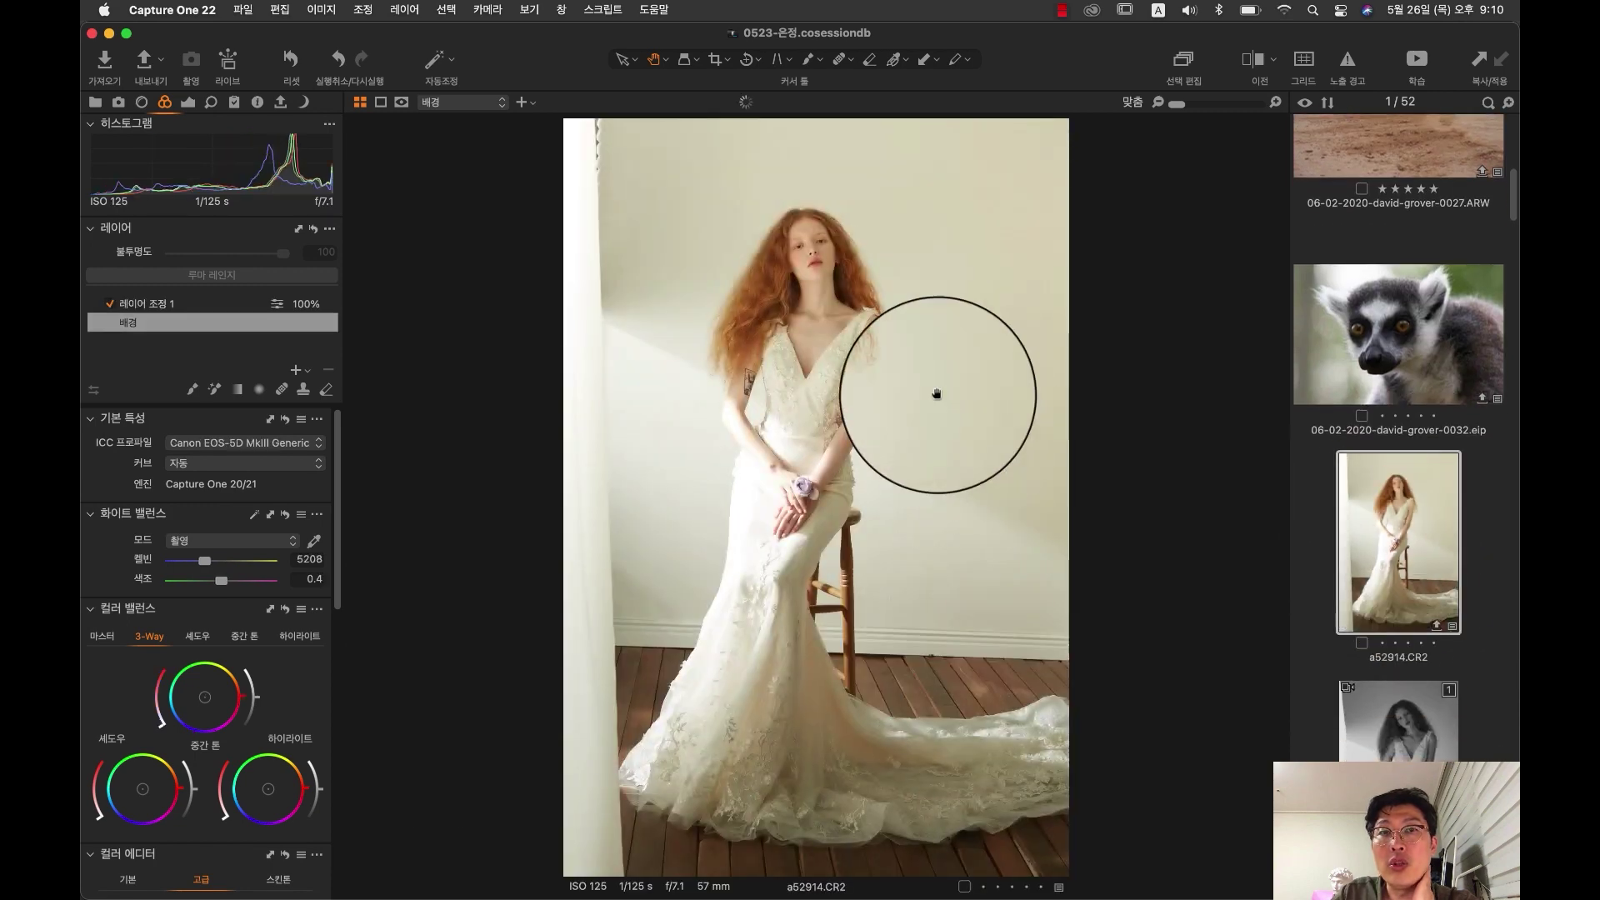
pyautogui.click(896, 60)
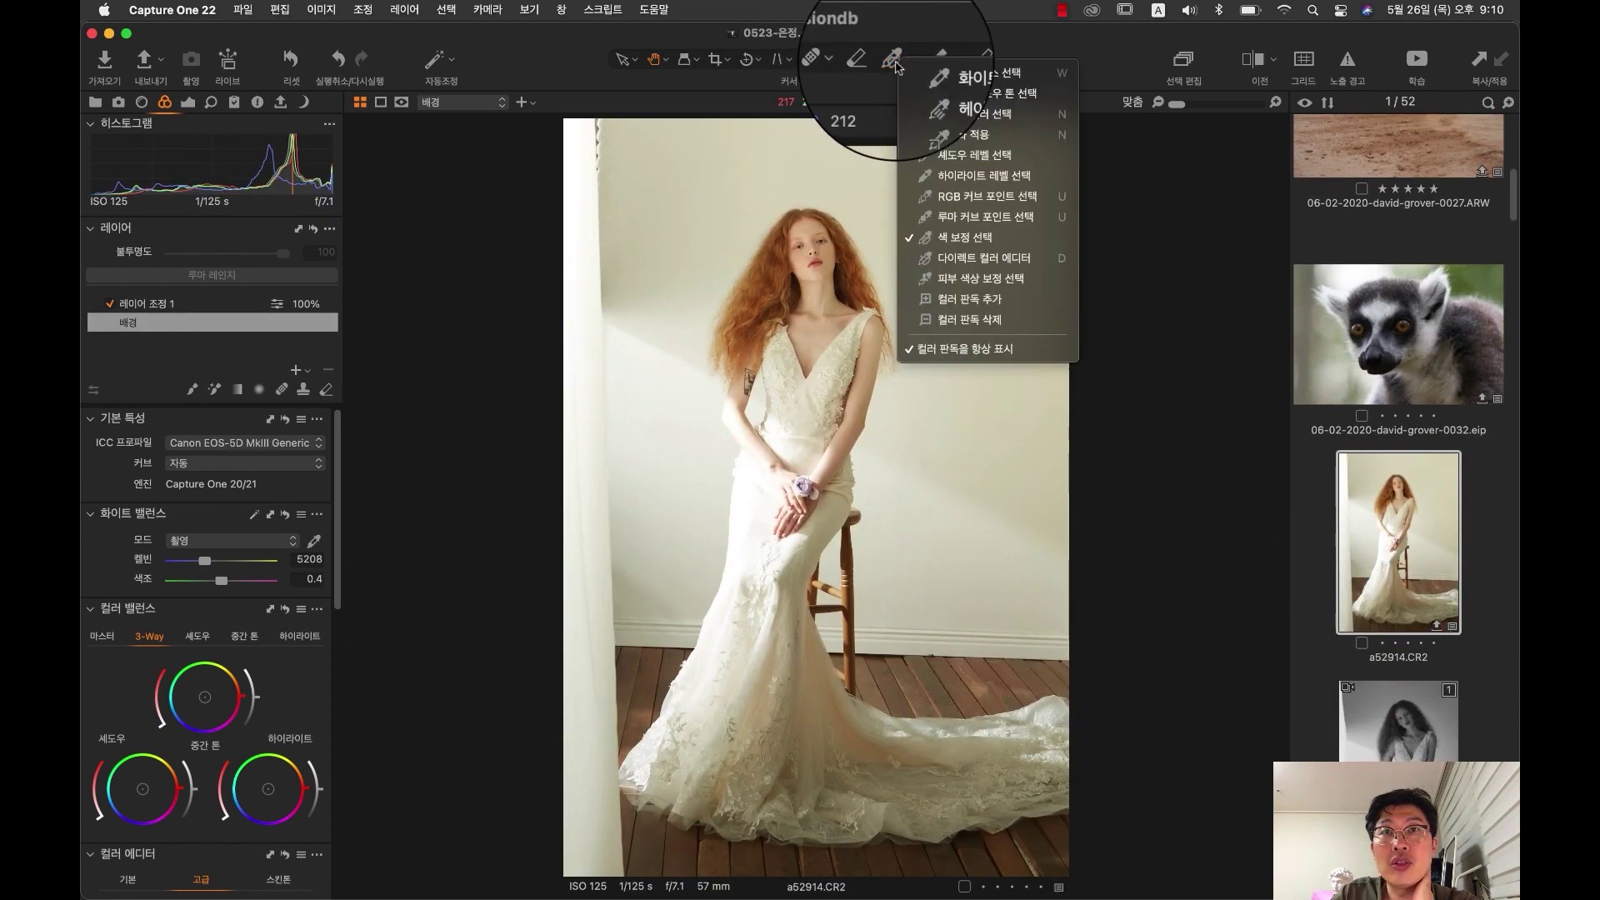
pyautogui.click(942, 333)
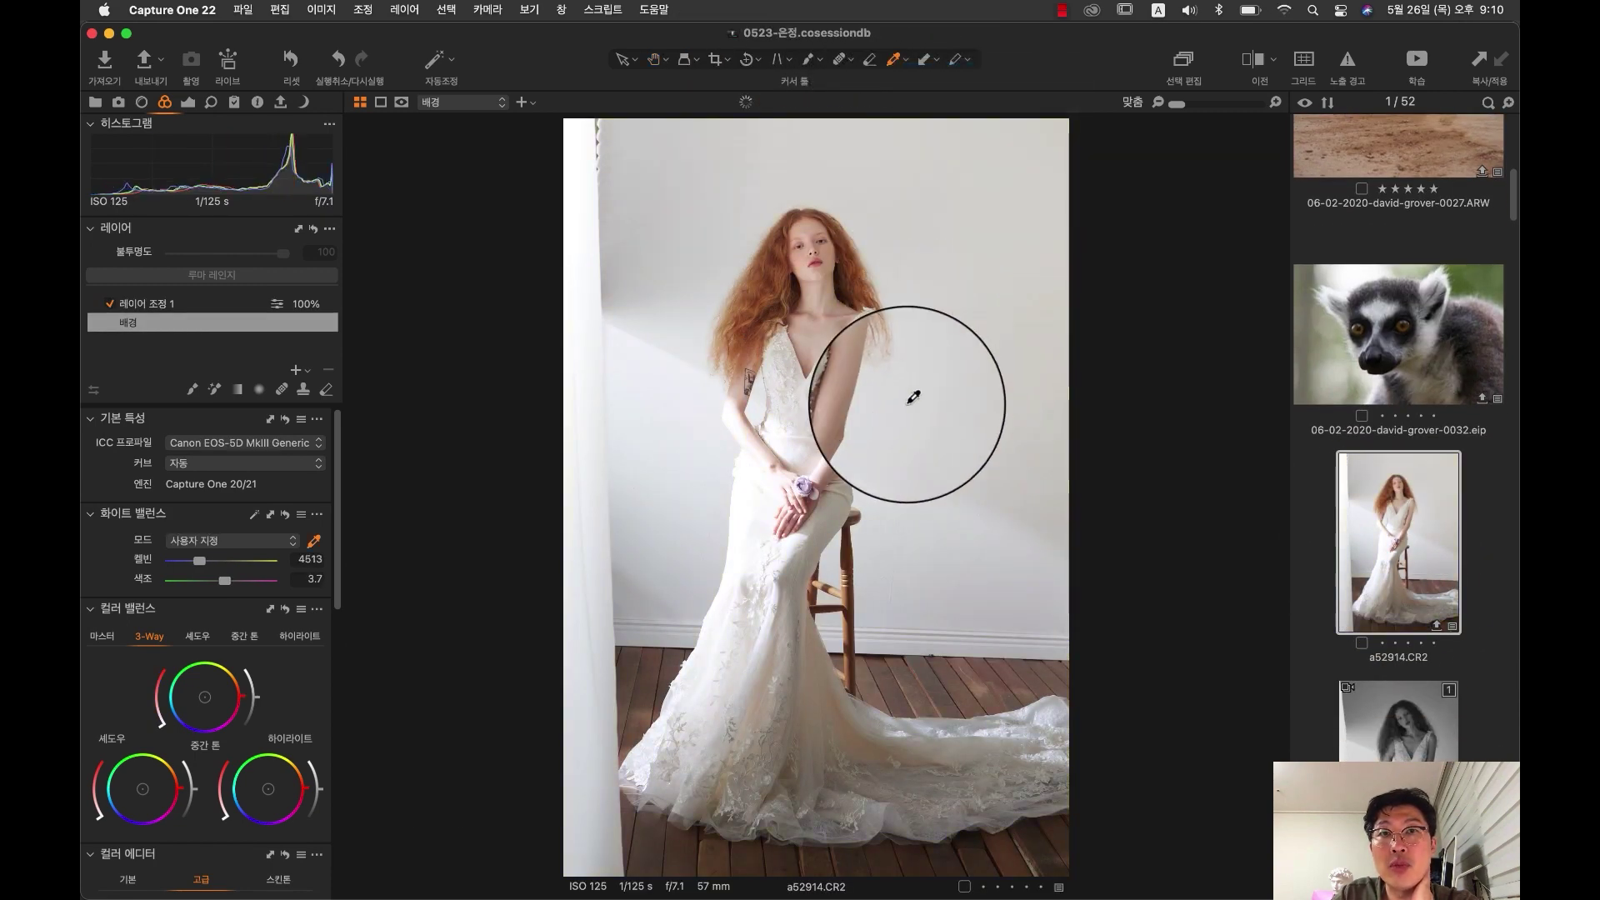
pyautogui.click(809, 198)
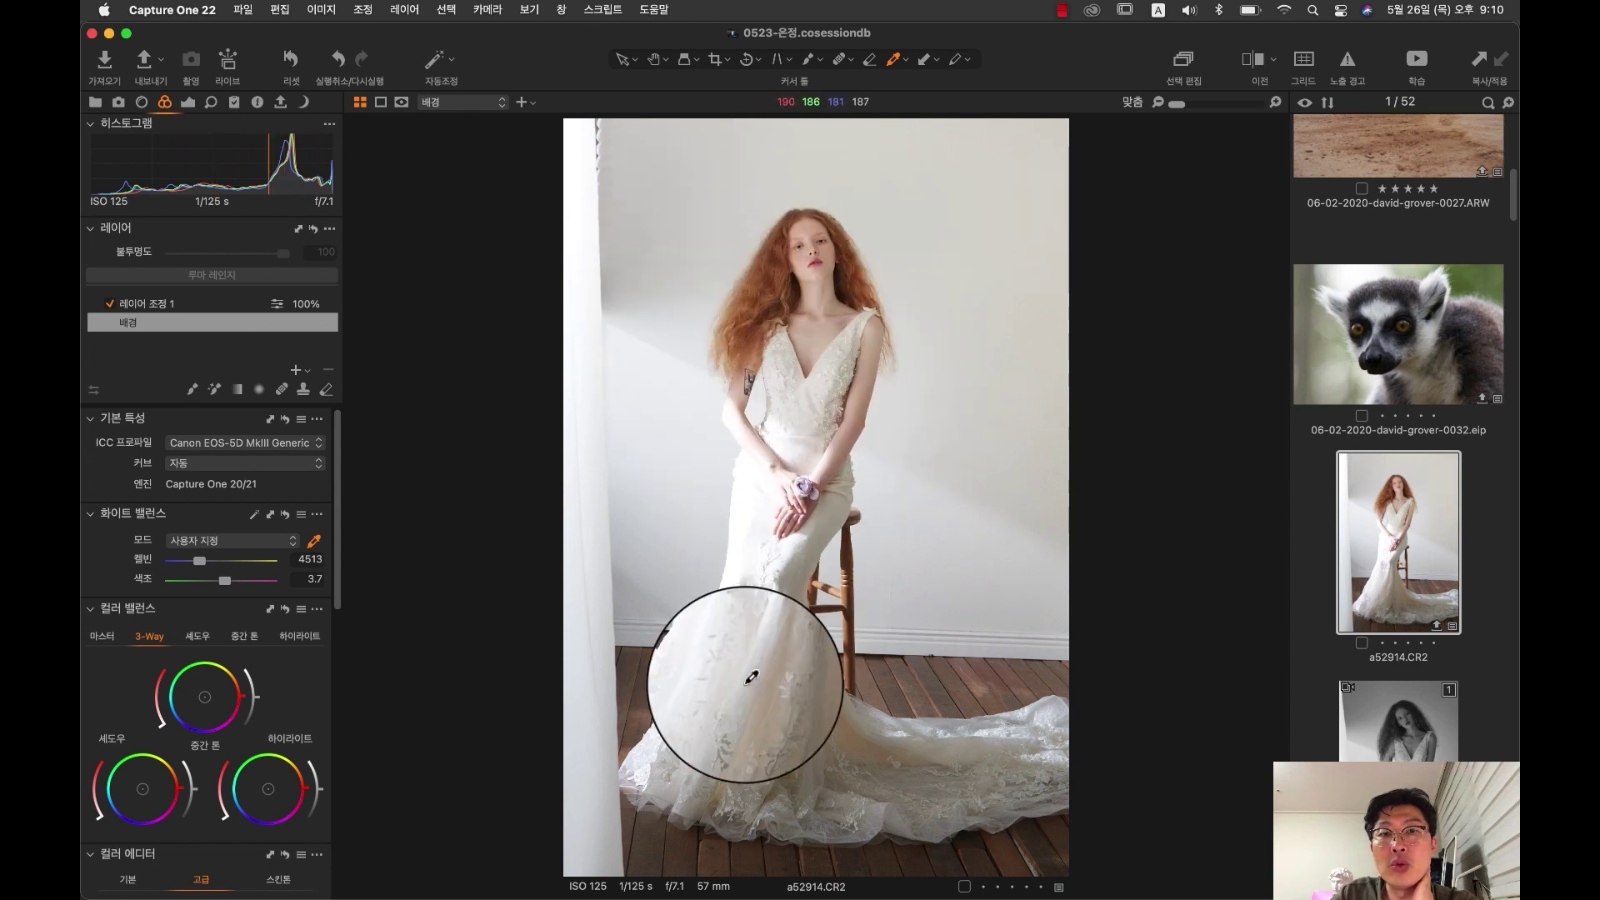
# Step: Check the ICC profile choices for the bride photo without changing its profile, and return to 002.ARW
pyautogui.click(305, 445)
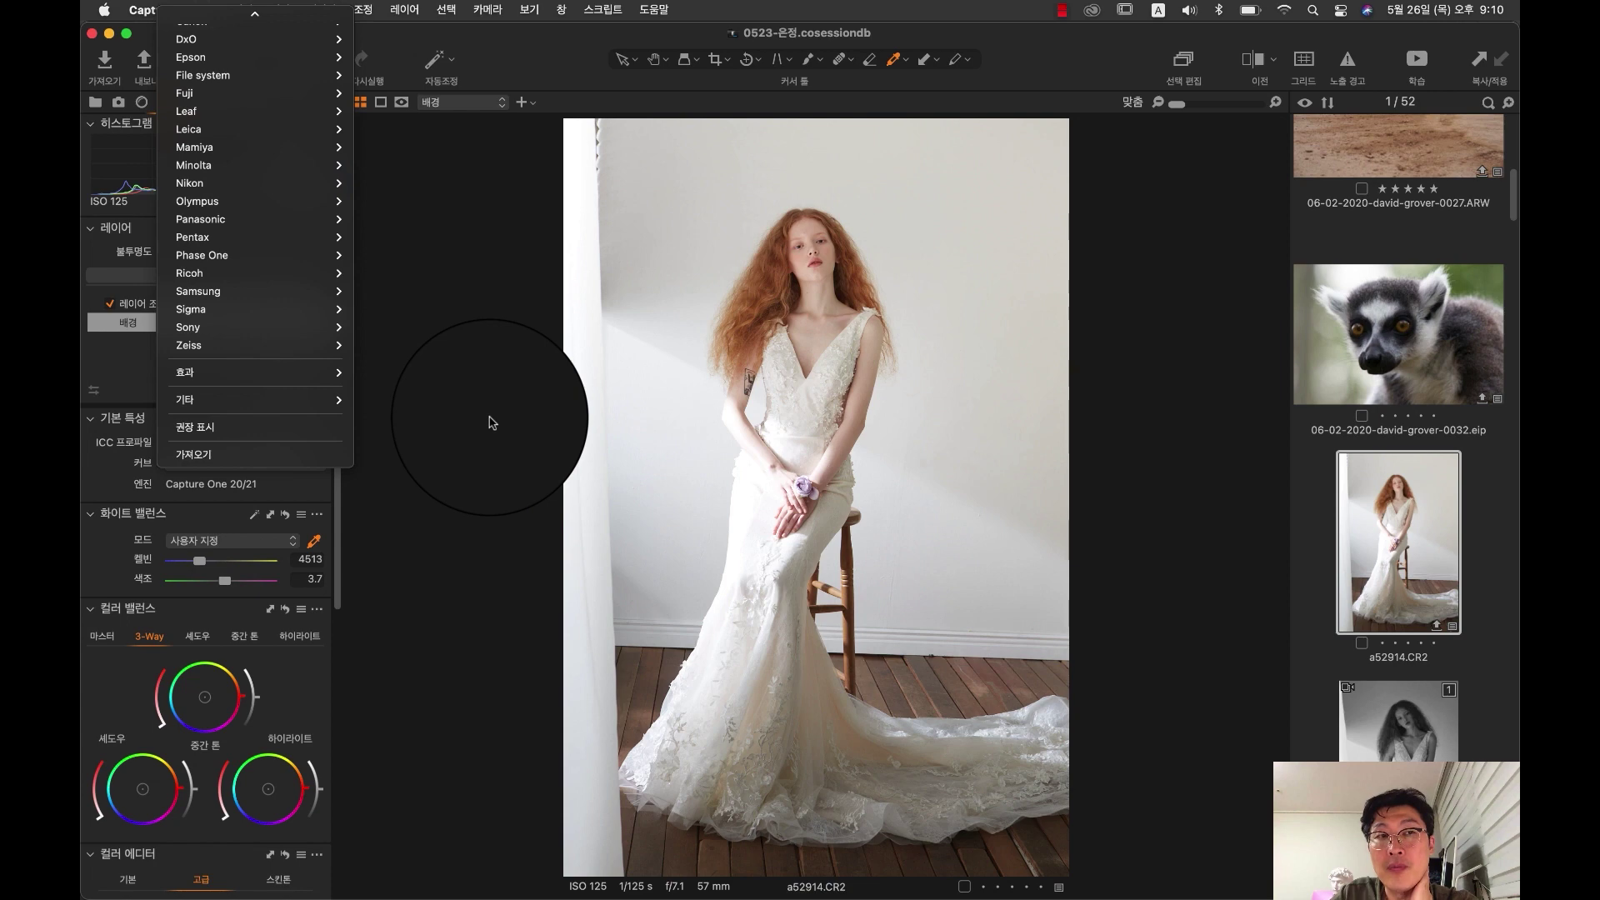
pyautogui.click(492, 423)
pyautogui.scroll(5, 1417, 476)
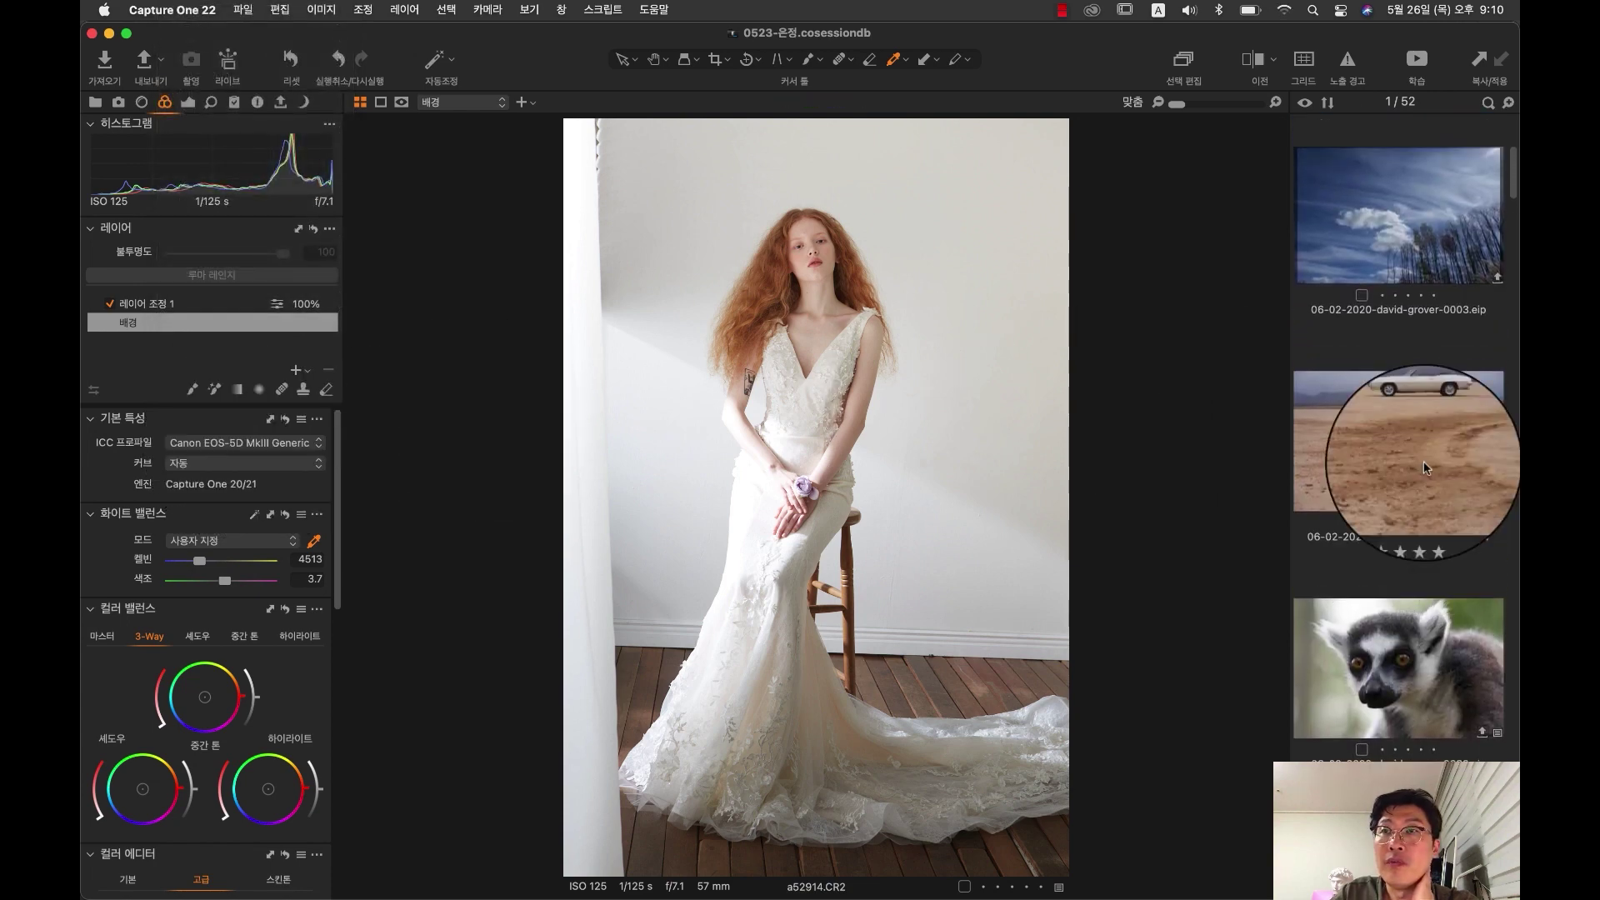
pyautogui.scroll(3, 1426, 468)
pyautogui.click(1412, 430)
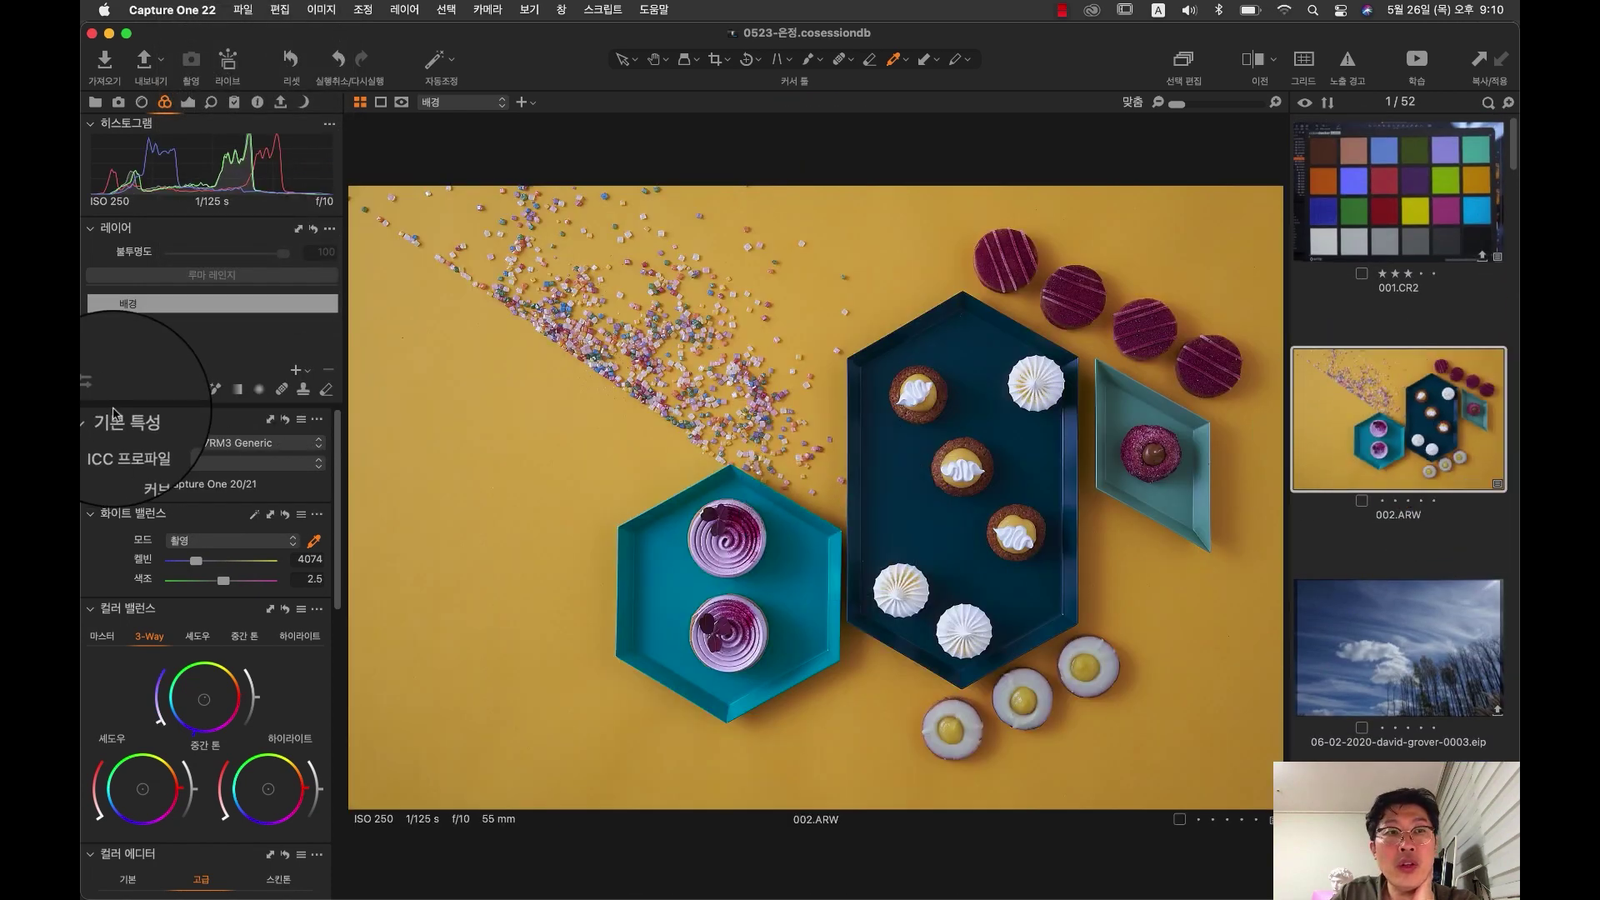
# Step: Preview the Canon EOS-5D MkII ProStandard and EOS-10D Generic profiles on 002.ARW, keeping its assigned Sony profile
pyautogui.click(260, 450)
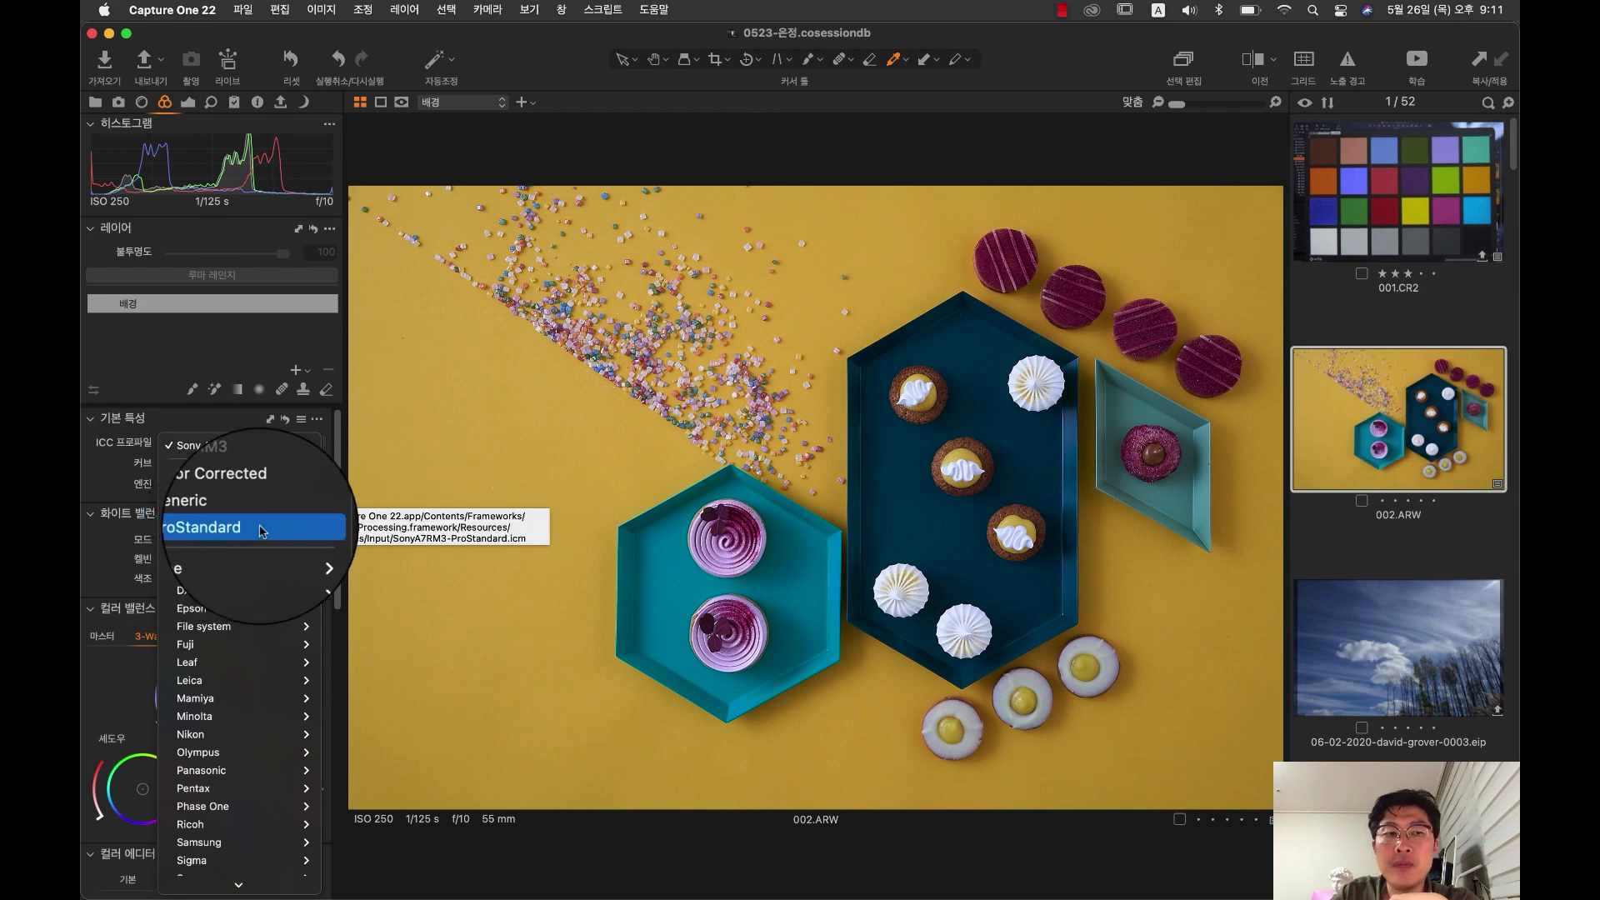
pyautogui.moveTo(308, 571)
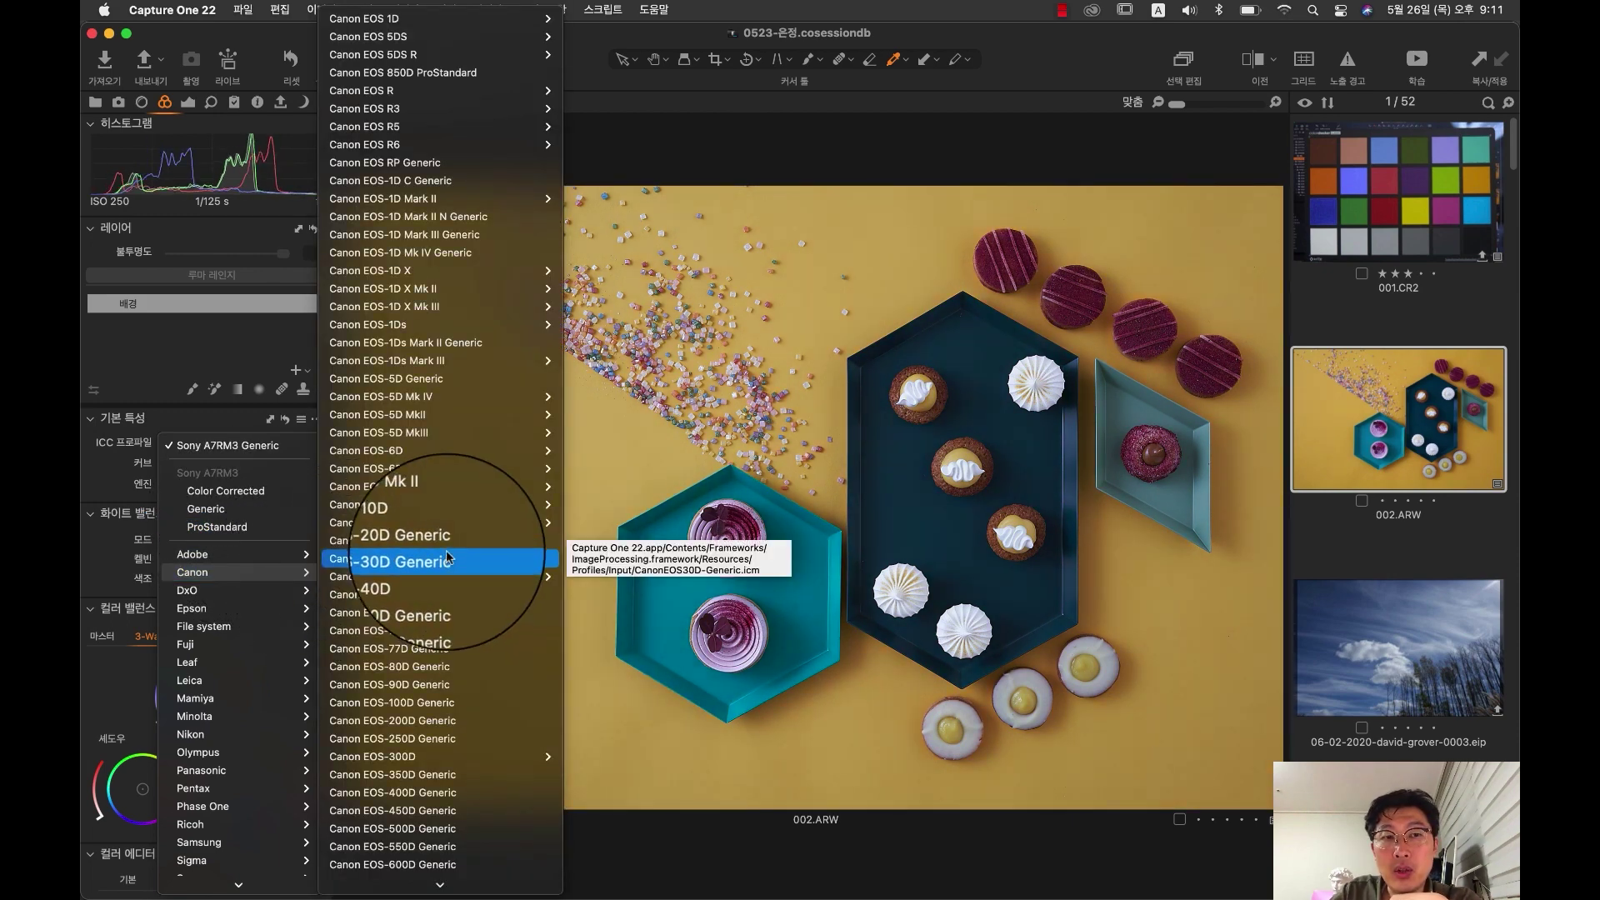
pyautogui.moveTo(488, 421)
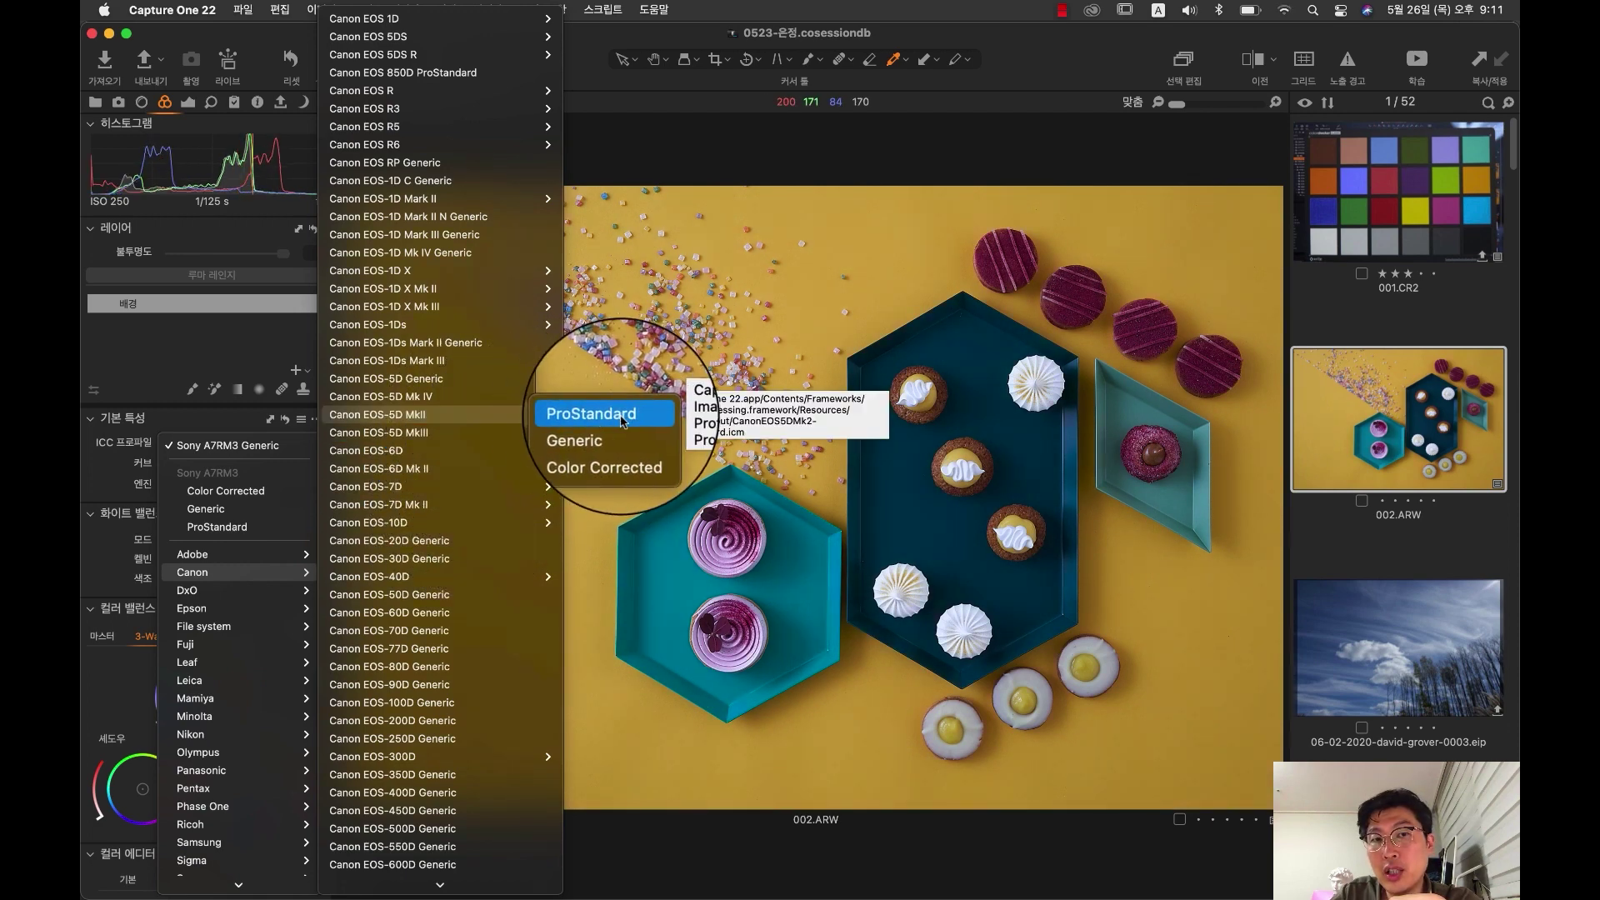
pyautogui.moveTo(531, 401)
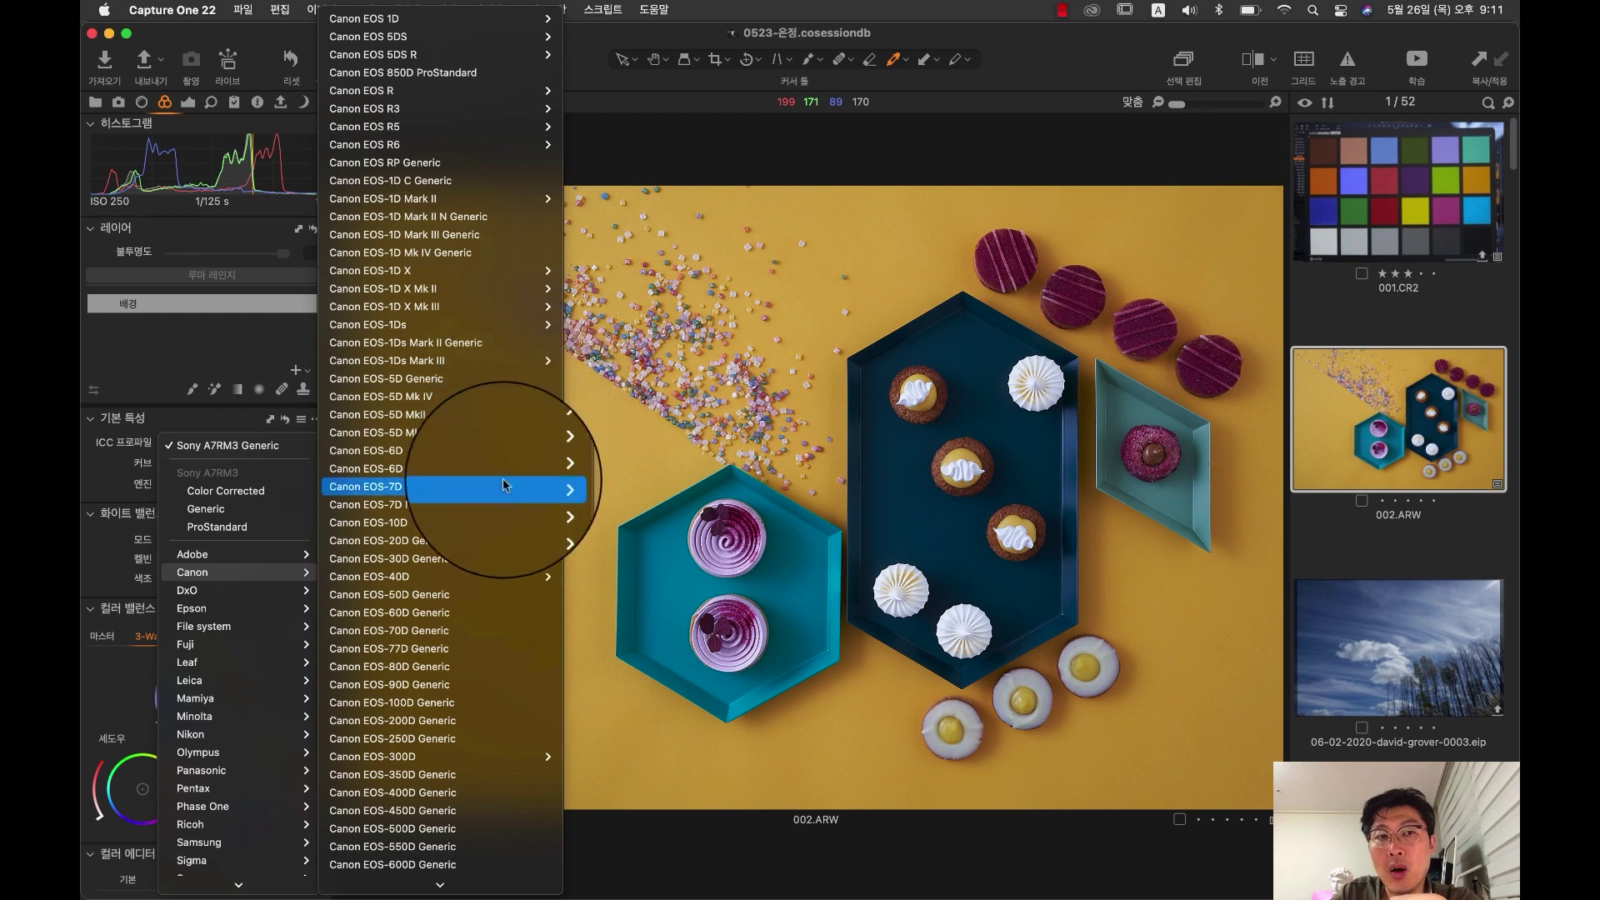
pyautogui.moveTo(503, 493)
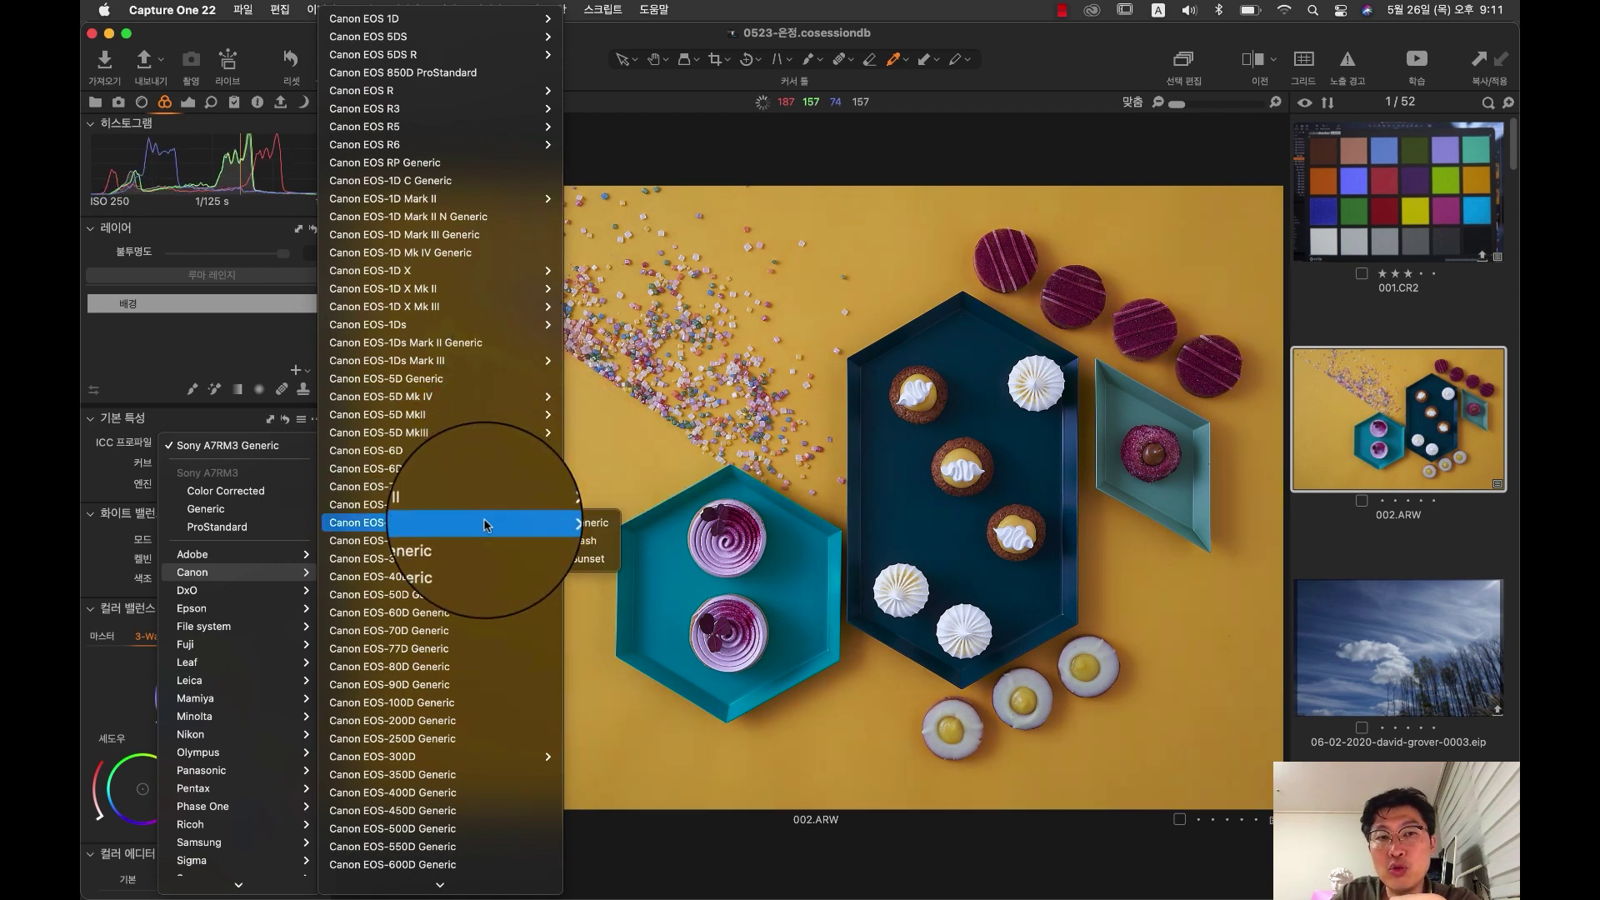
pyautogui.moveTo(523, 525)
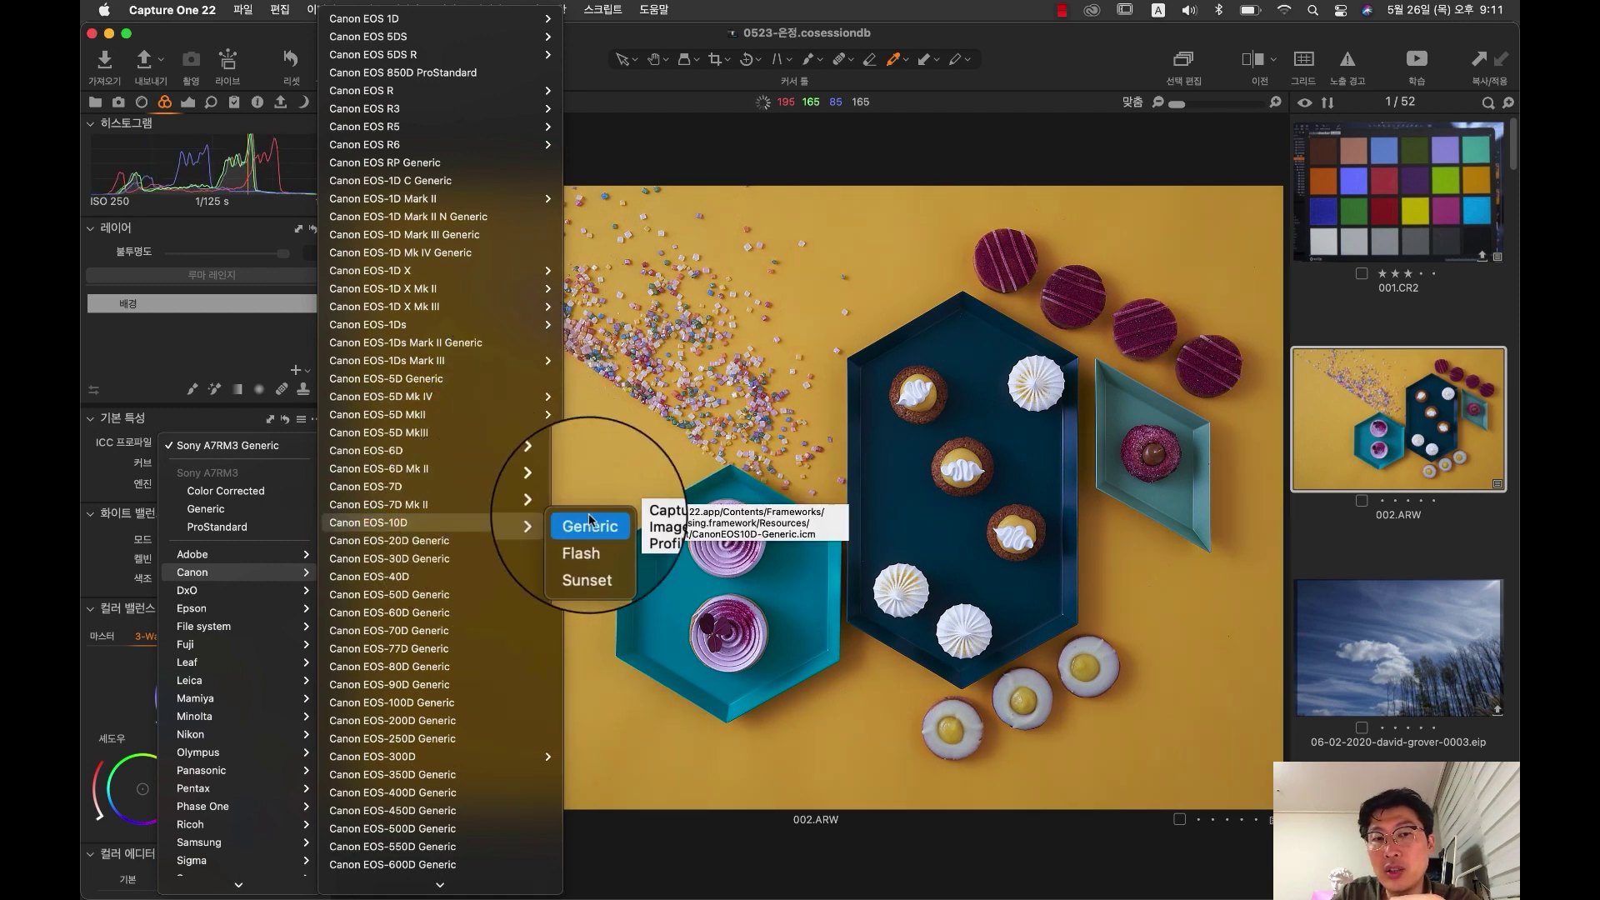
pyautogui.click(664, 145)
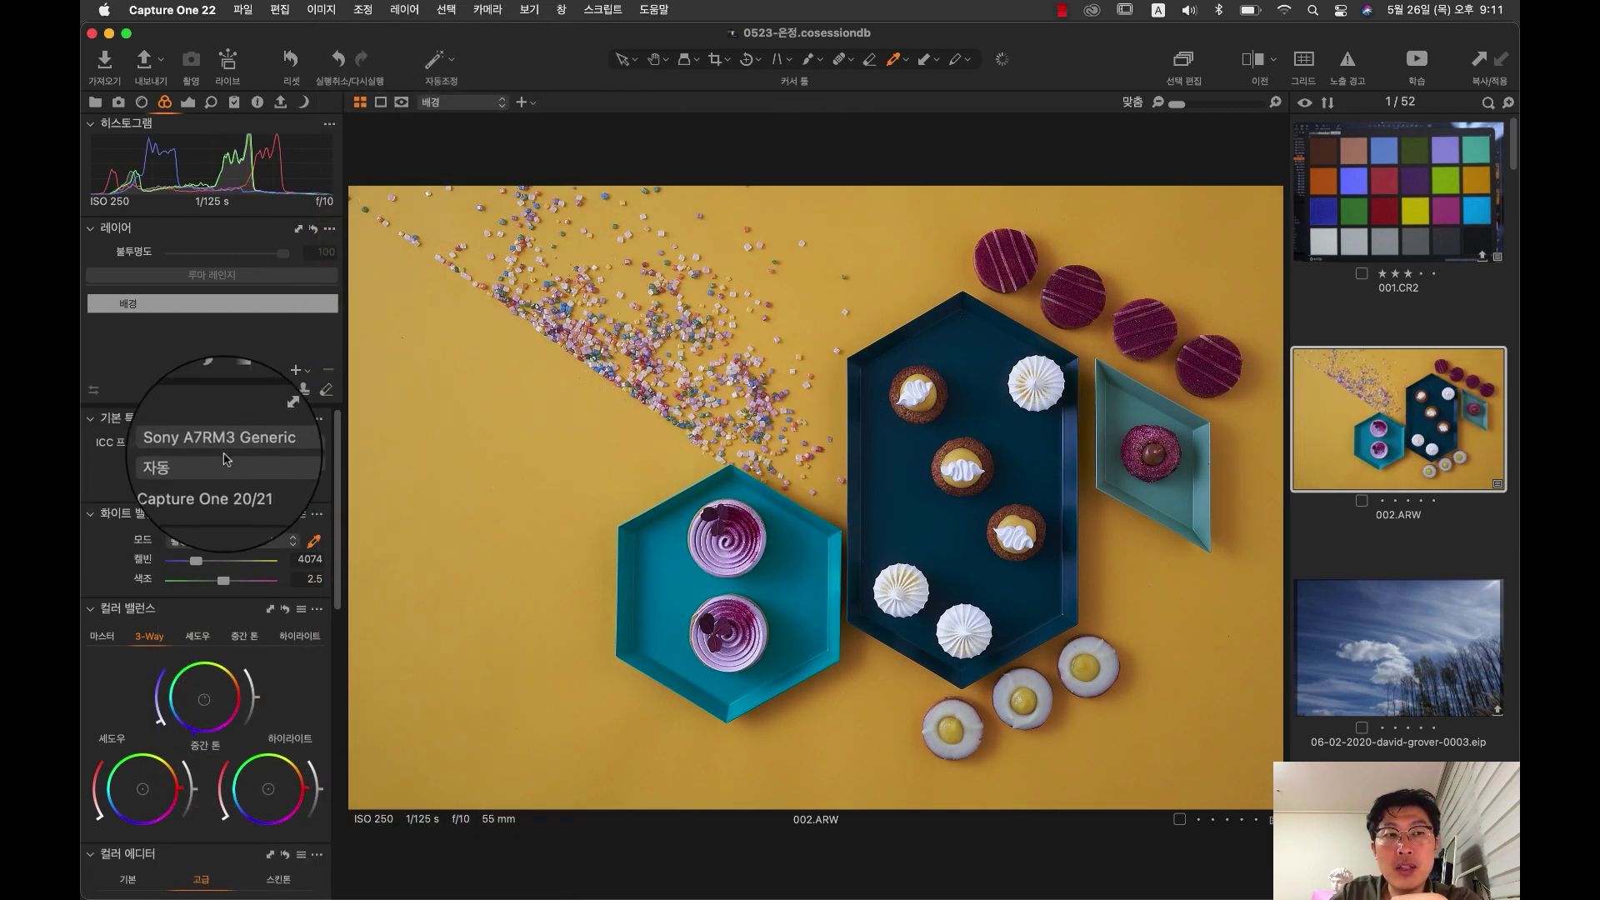
# Step: Review the Sony A7RM3 profile options for 002.ARW without changing them, and inspect the teal dessert tray at 100%
pyautogui.click(236, 445)
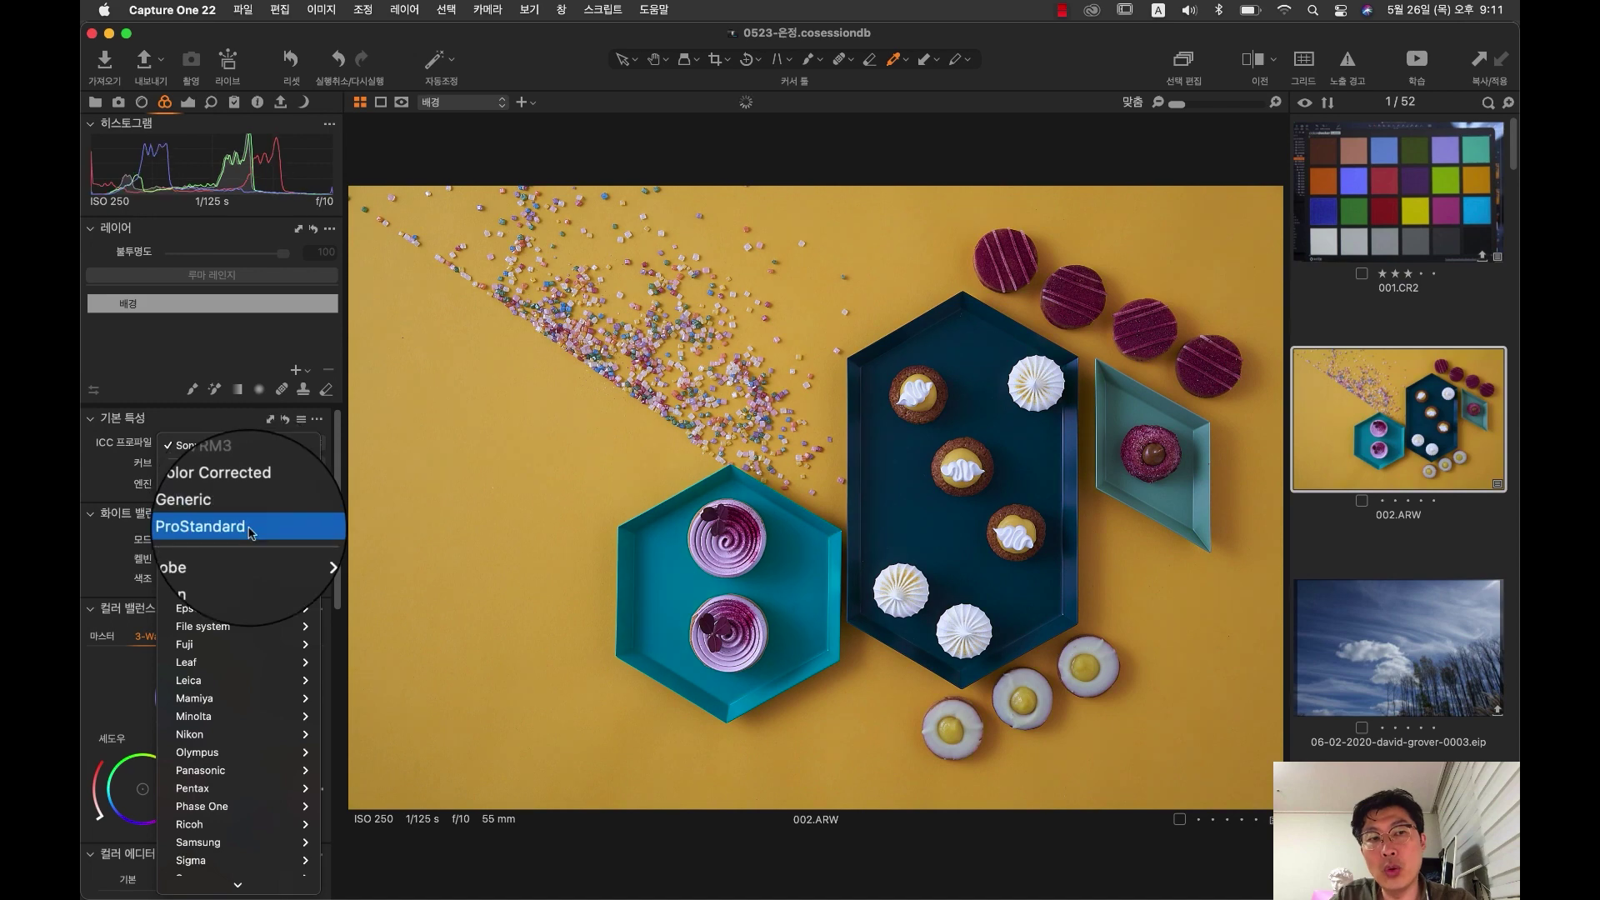
pyautogui.click(649, 64)
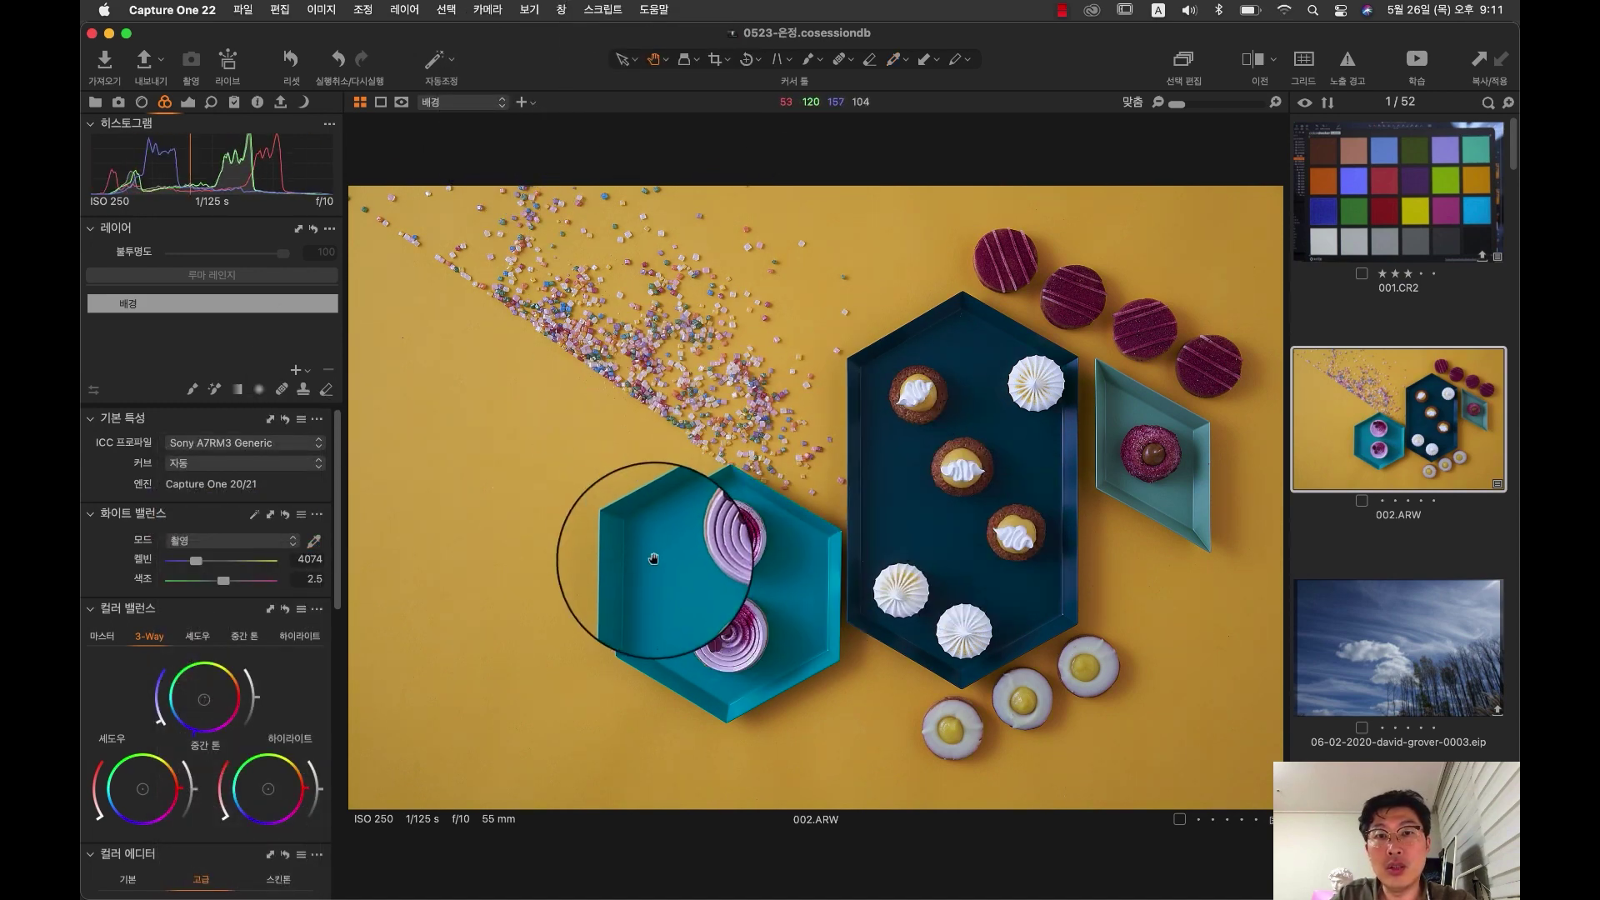
pyautogui.click(679, 567)
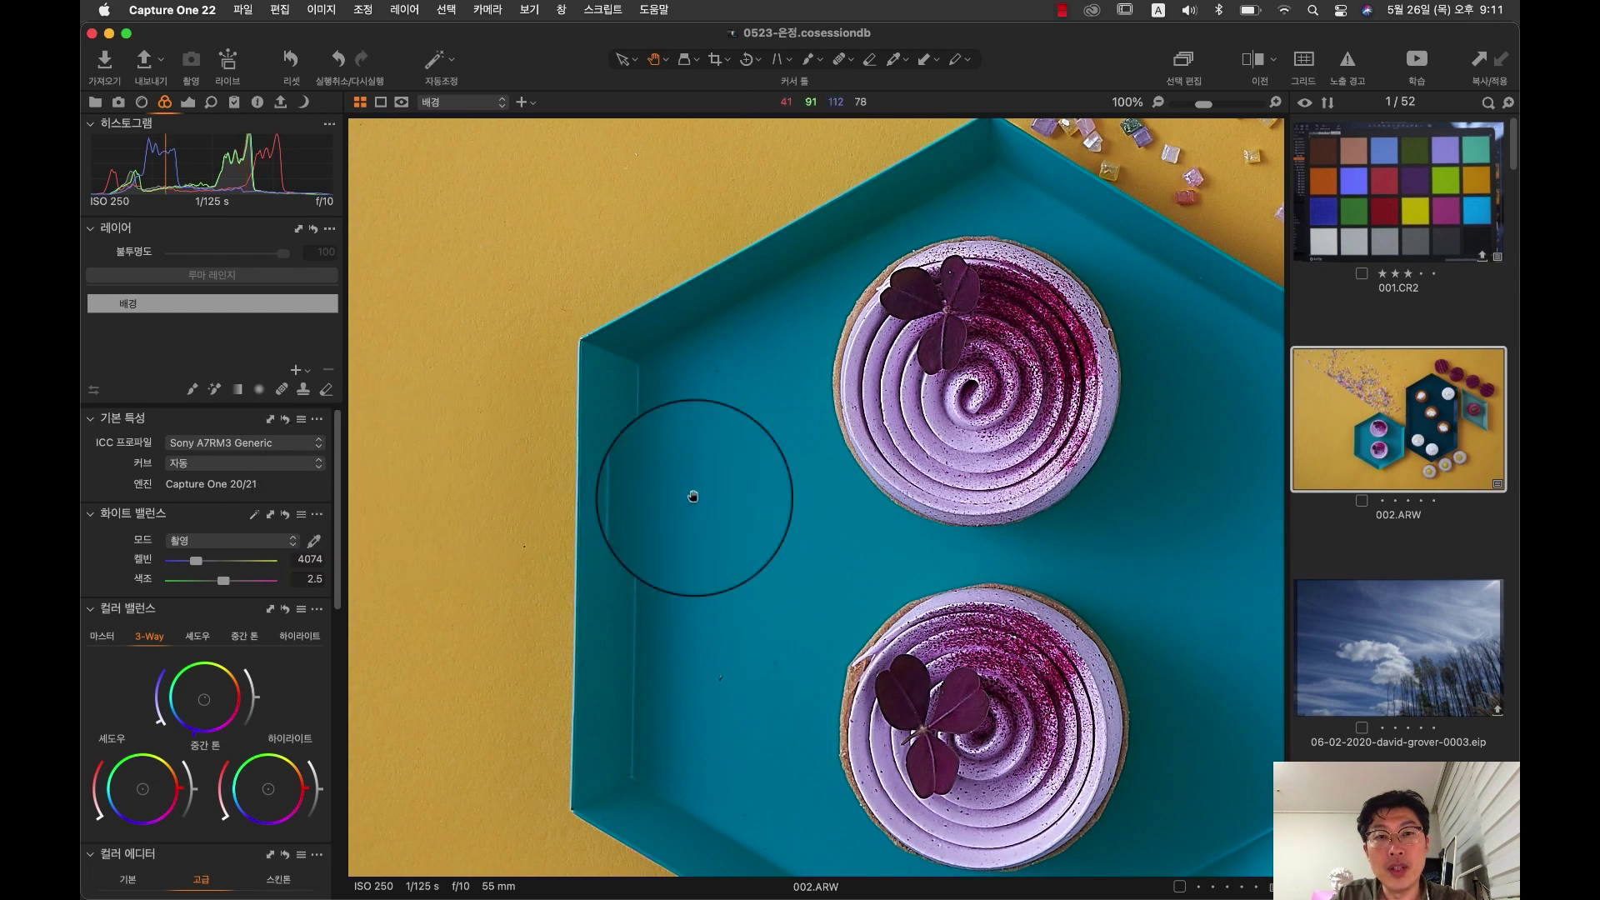
# Step: Preview the Sony A7RM3 Generic profile on the purple cream tarts in 002.ARW at 100% without changing the assigned profile
pyautogui.moveTo(780, 546); pyautogui.dragTo(689, 503)
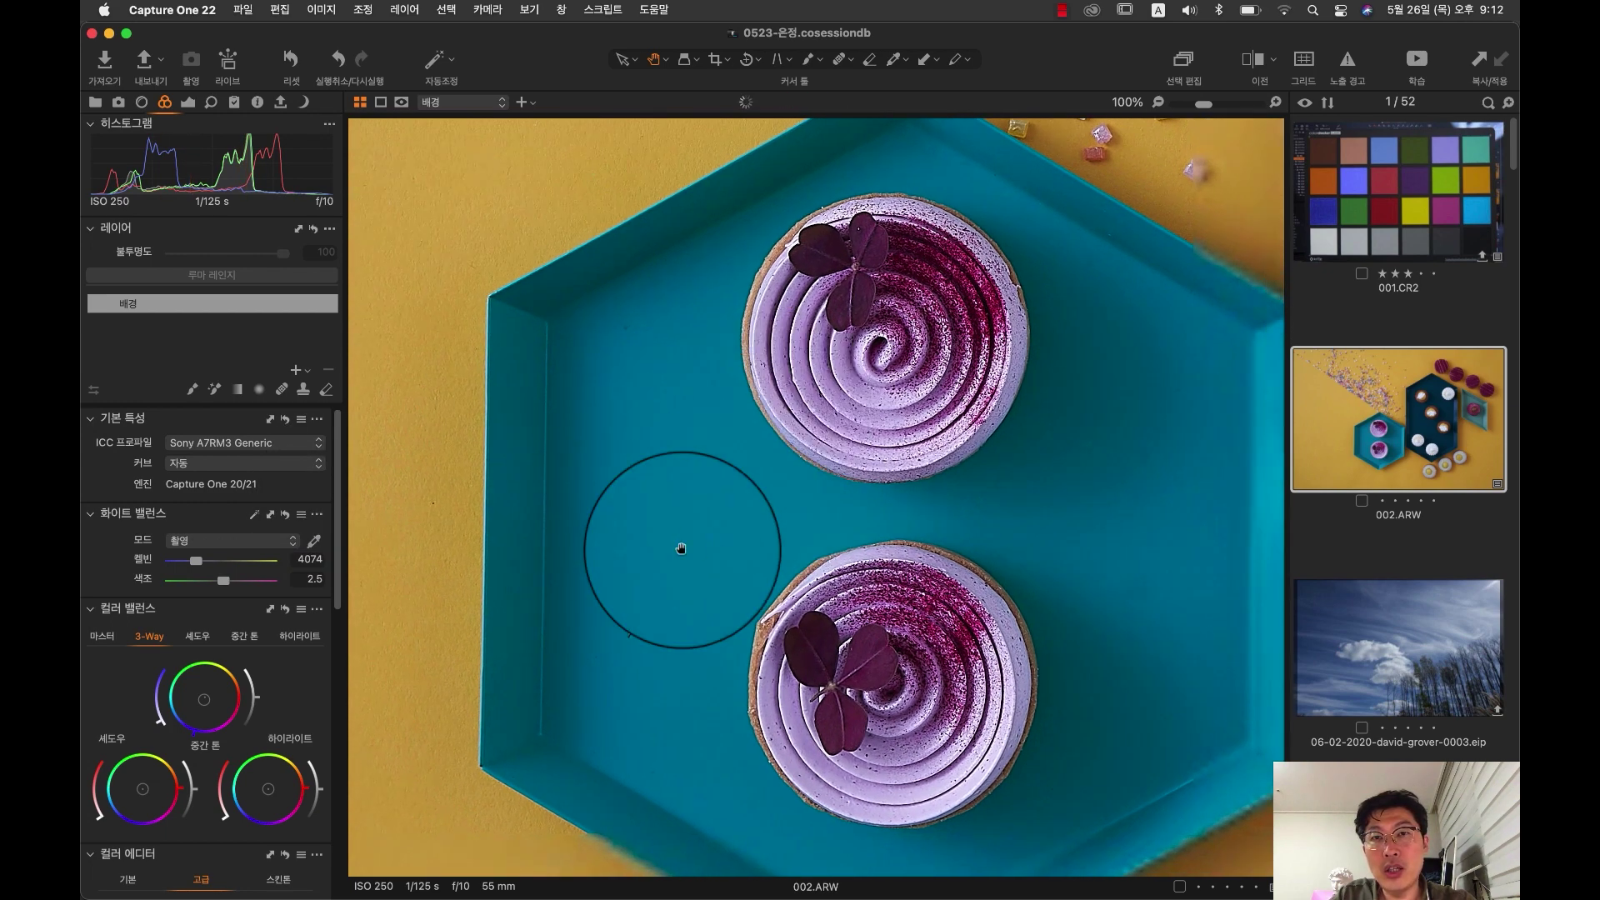
pyautogui.click(283, 449)
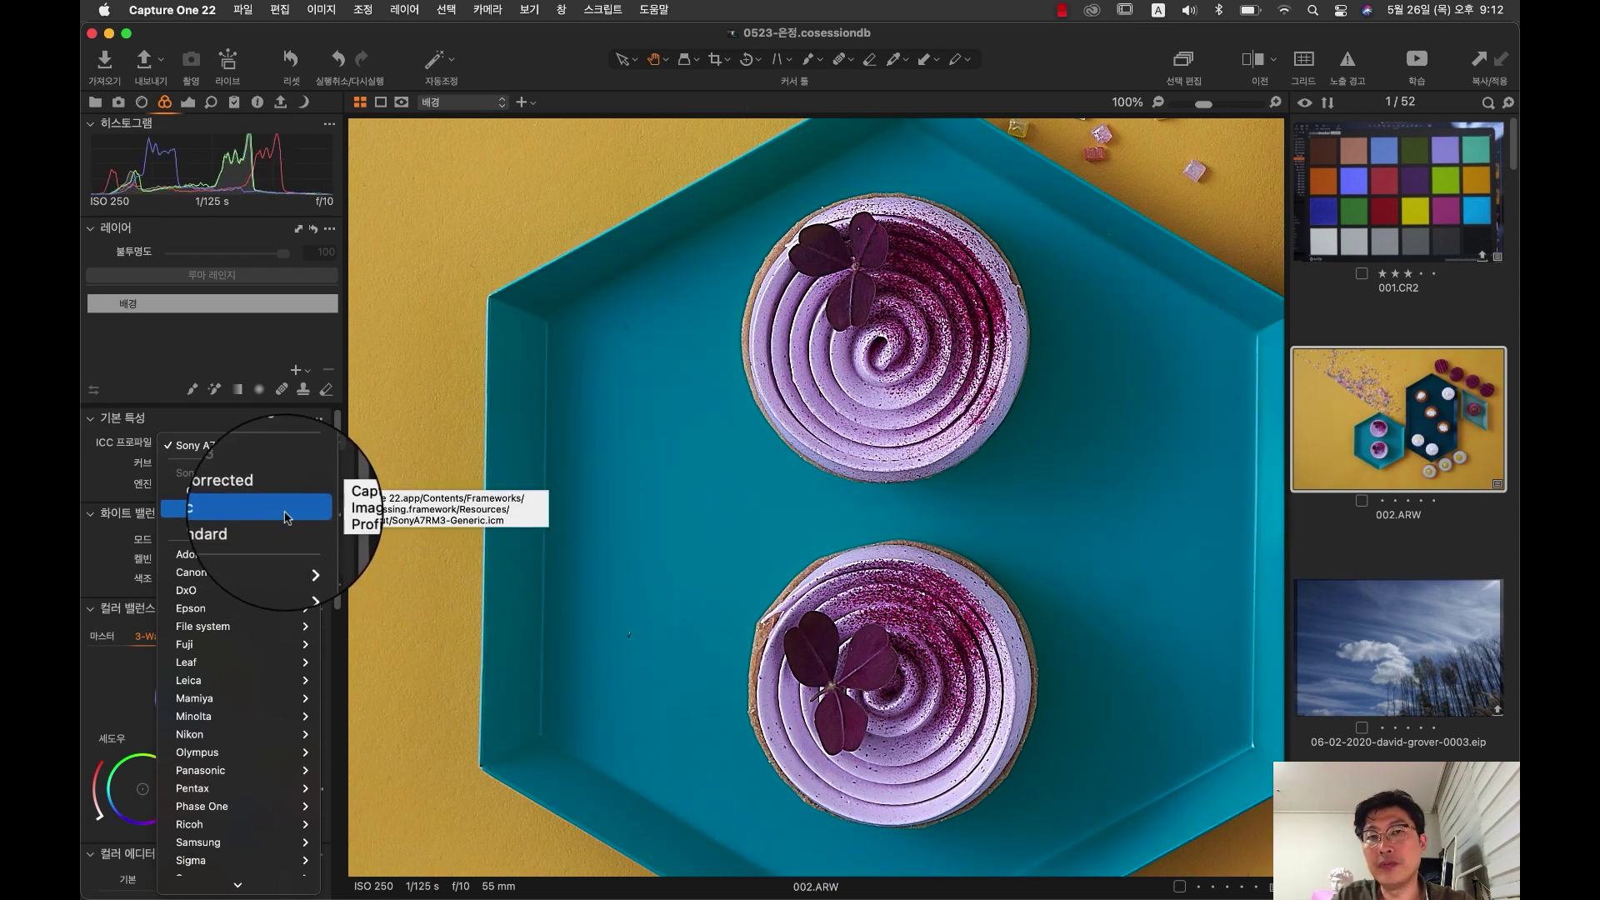
pyautogui.click(940, 386)
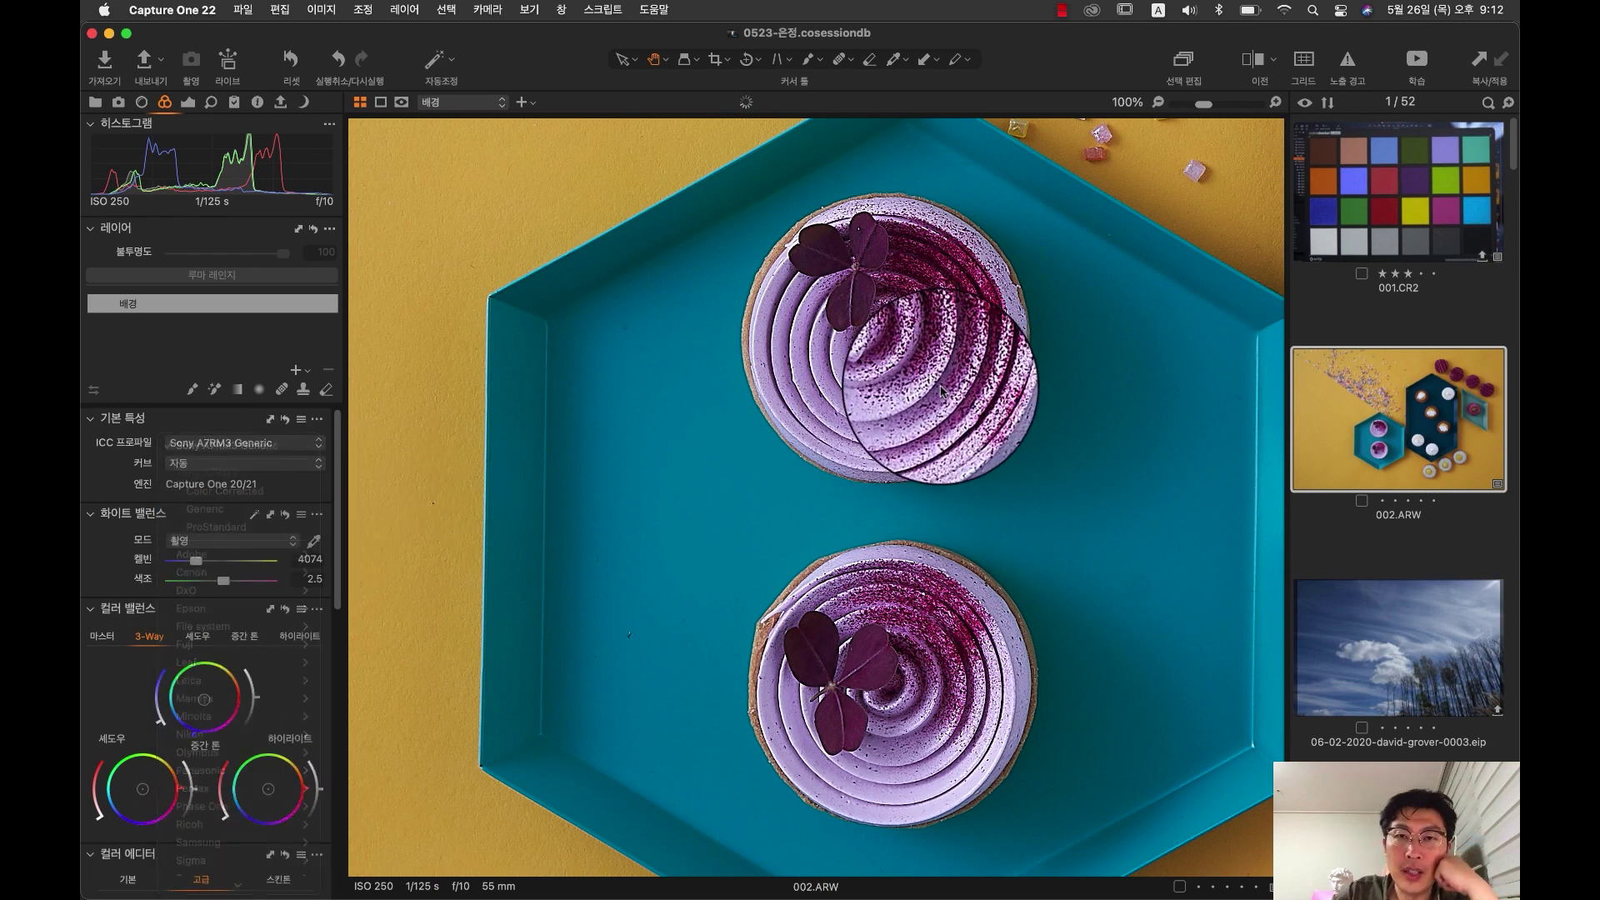
# Step: Display the color checker photo 001.CR2, limit its ICC profile list to the matching camera's profiles, and preview the ProStandard profile
pyautogui.click(1403, 213)
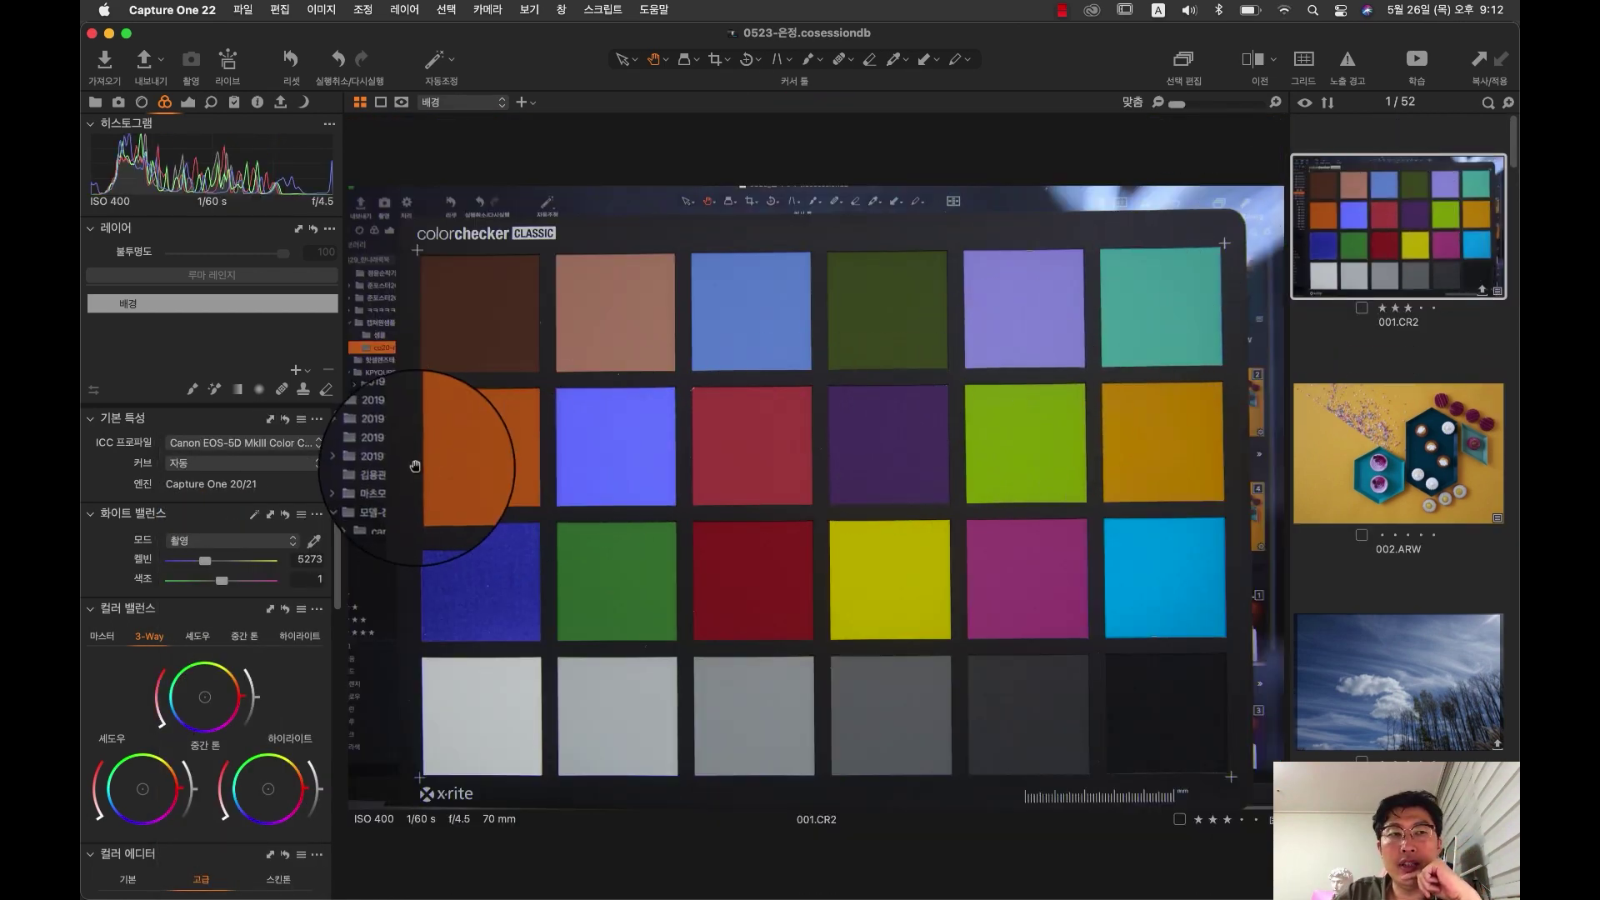
pyautogui.click(295, 447)
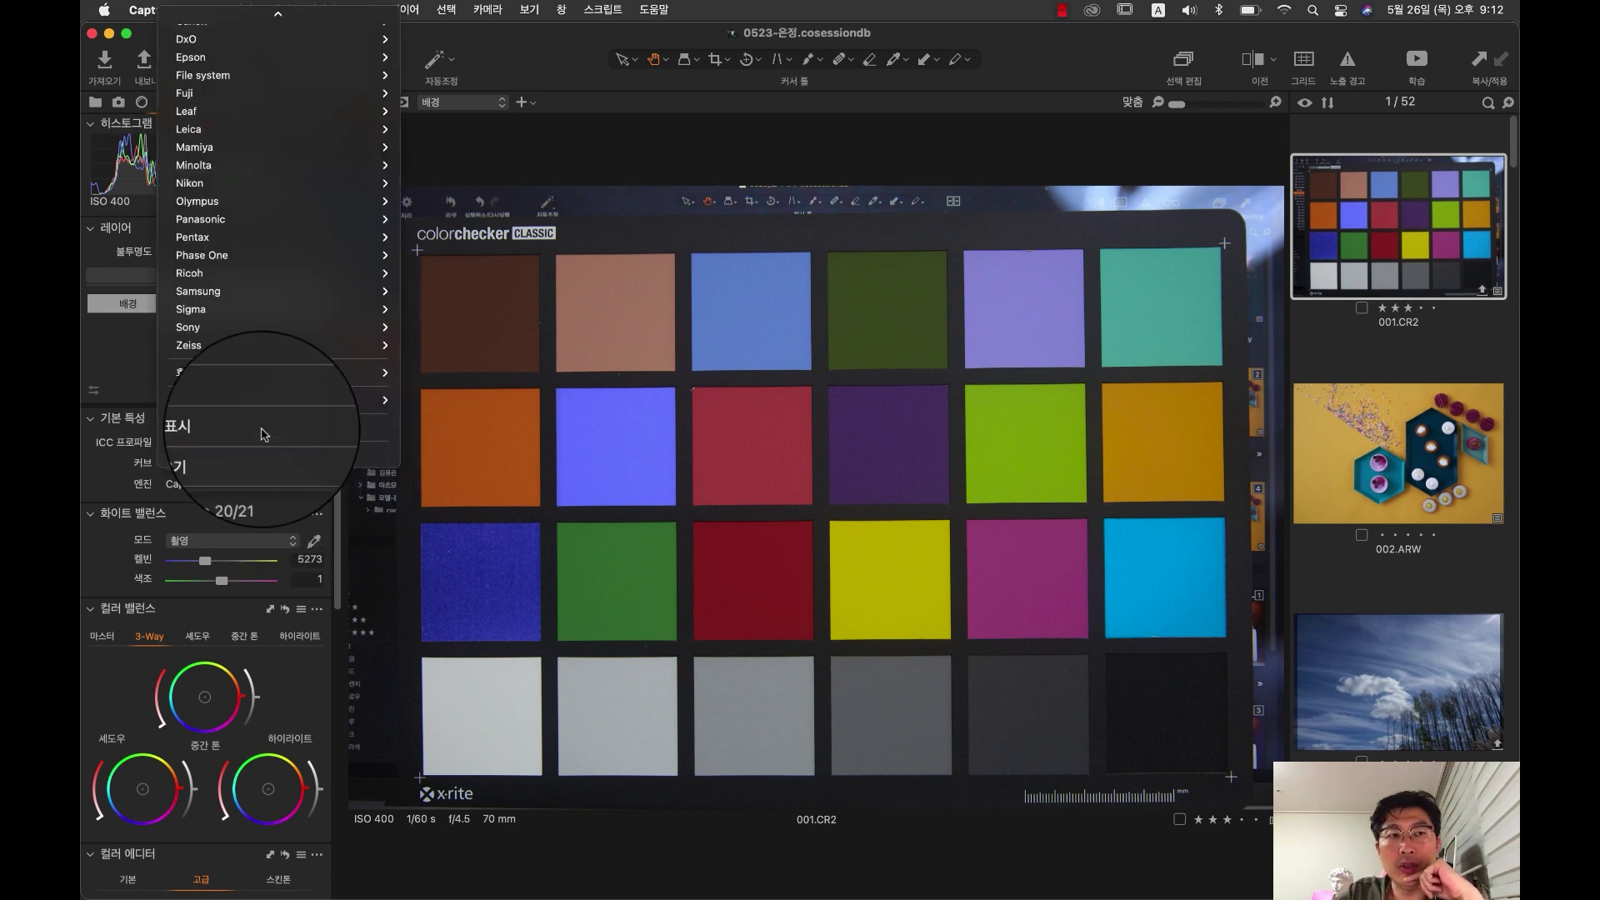
pyautogui.click(265, 429)
pyautogui.click(272, 442)
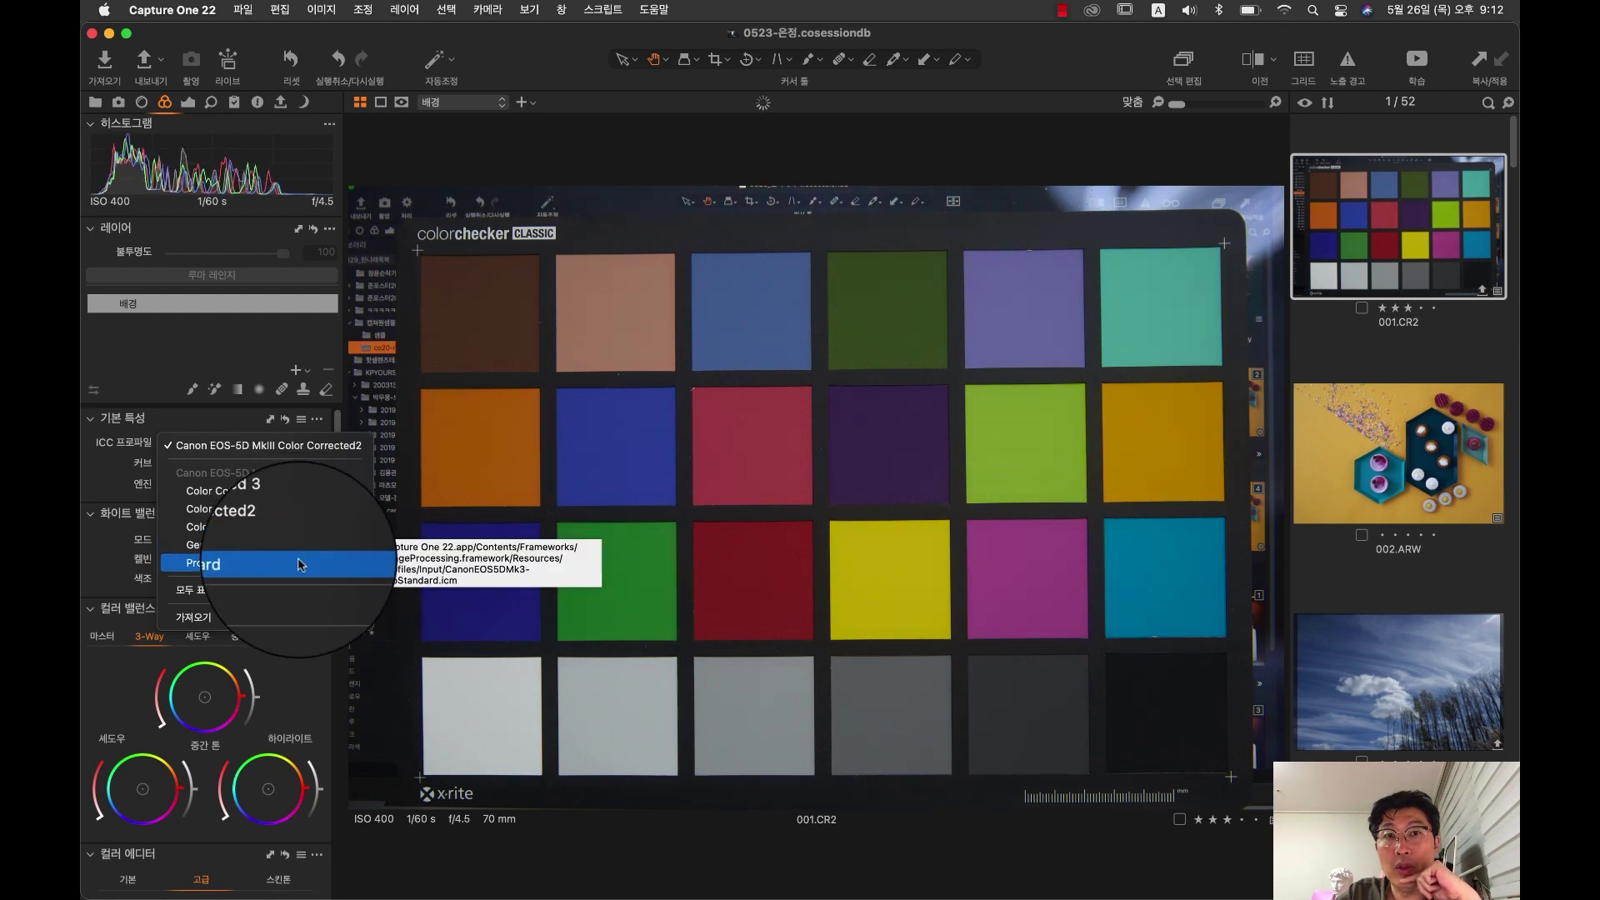
pyautogui.click(992, 551)
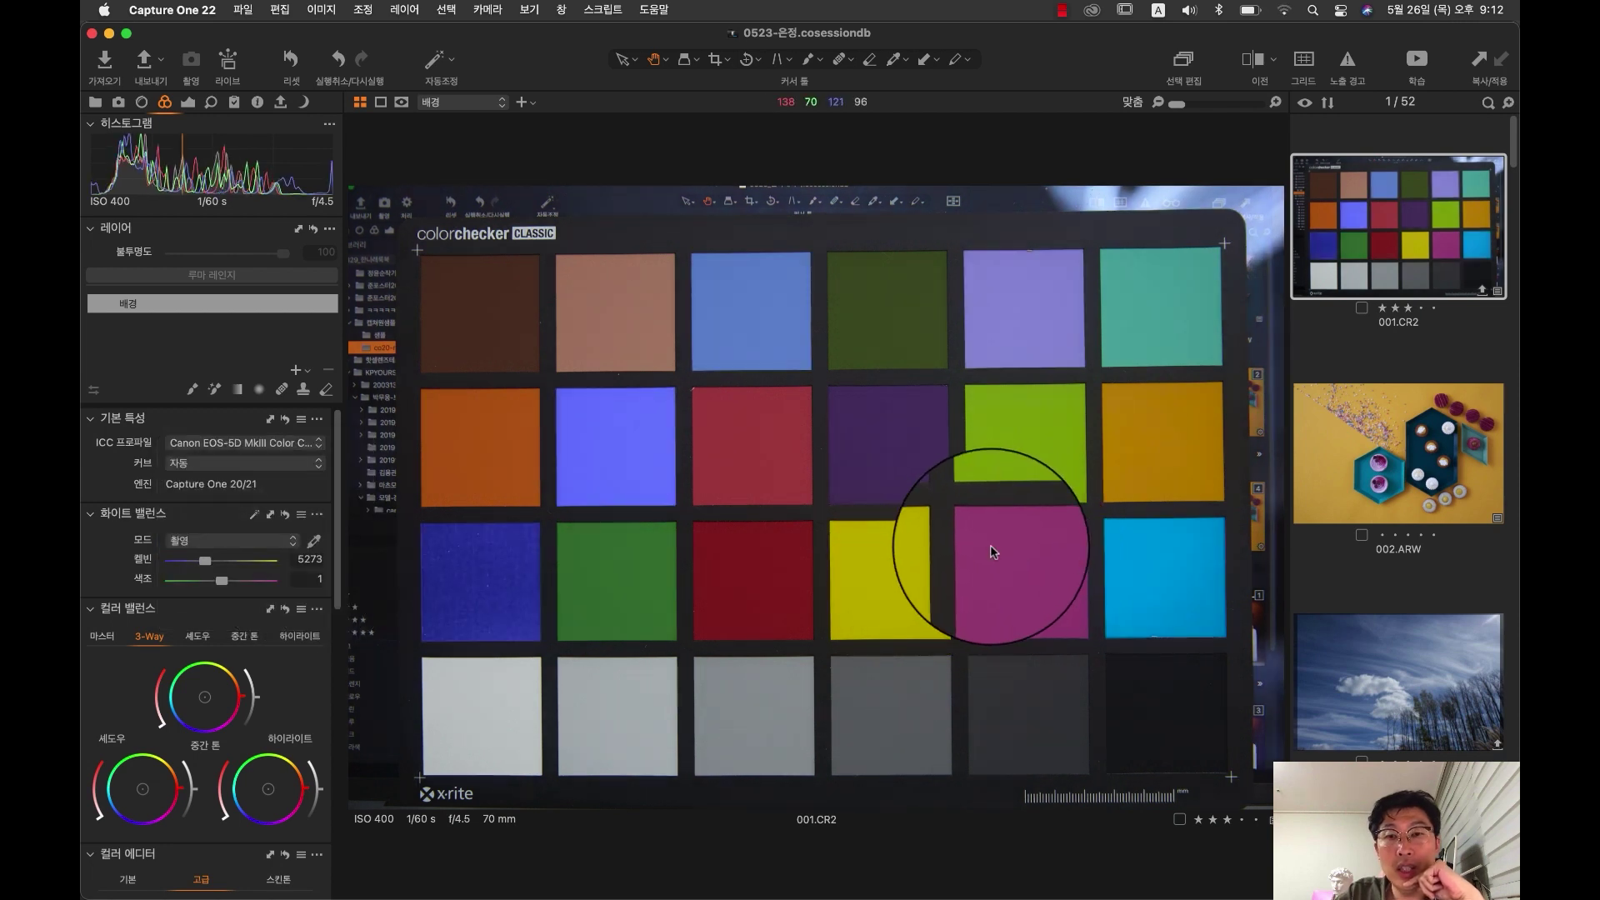
# Step: Assign the Canon EOS-5D MkIII Generic ICC profile to 001.CR2 and inspect the yellow and magenta patches at 100%
pyautogui.click(319, 444)
pyautogui.click(320, 445)
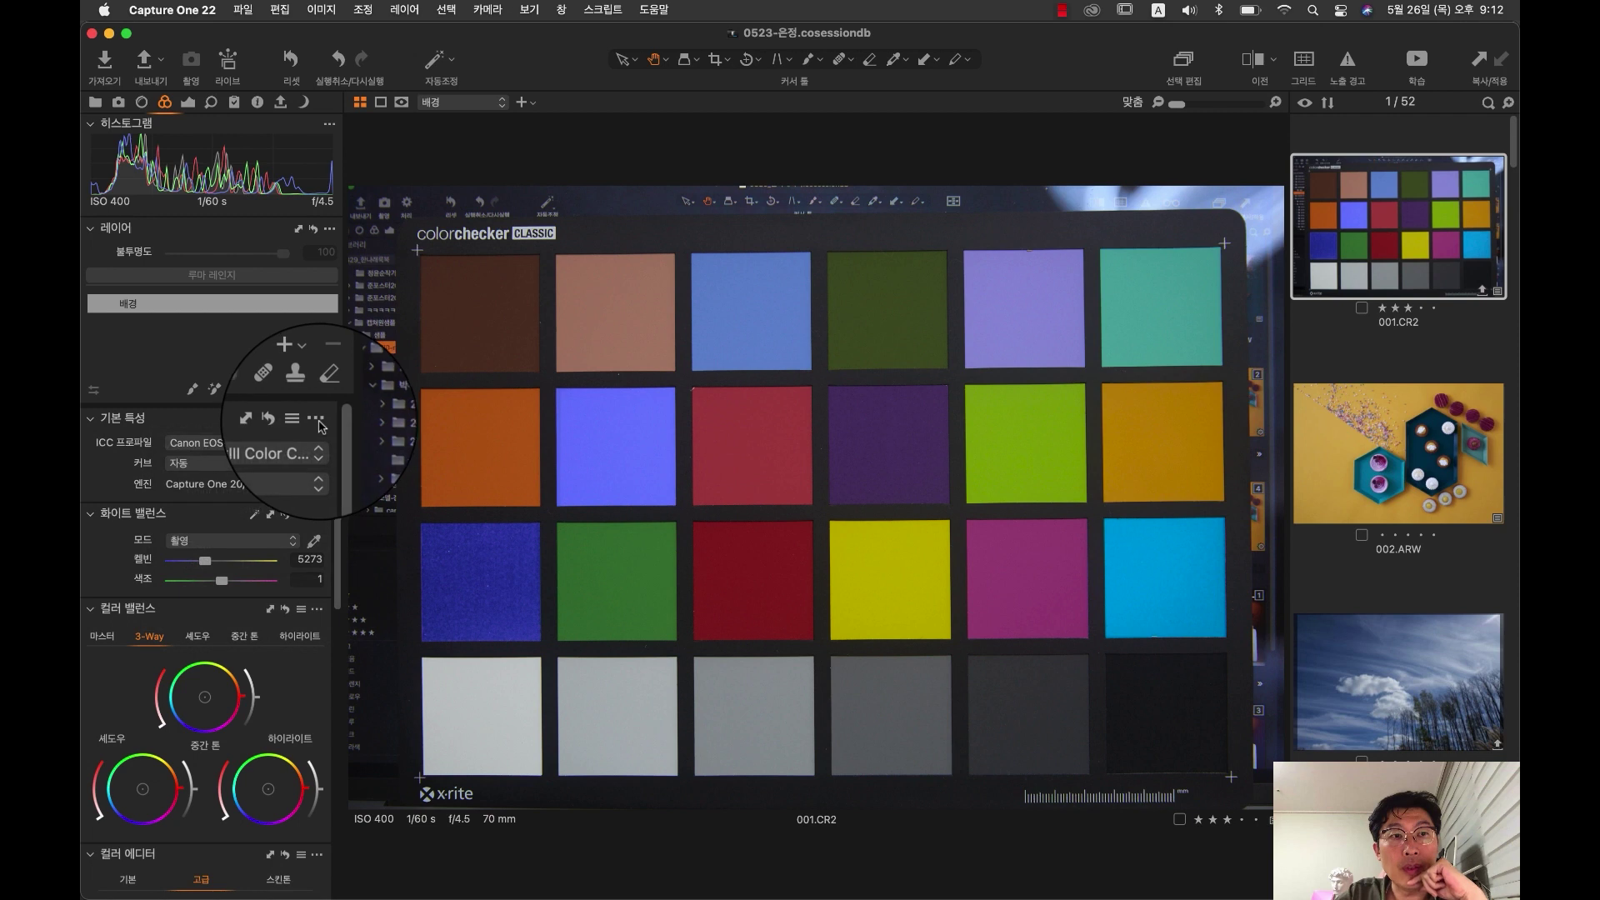
pyautogui.click(320, 425)
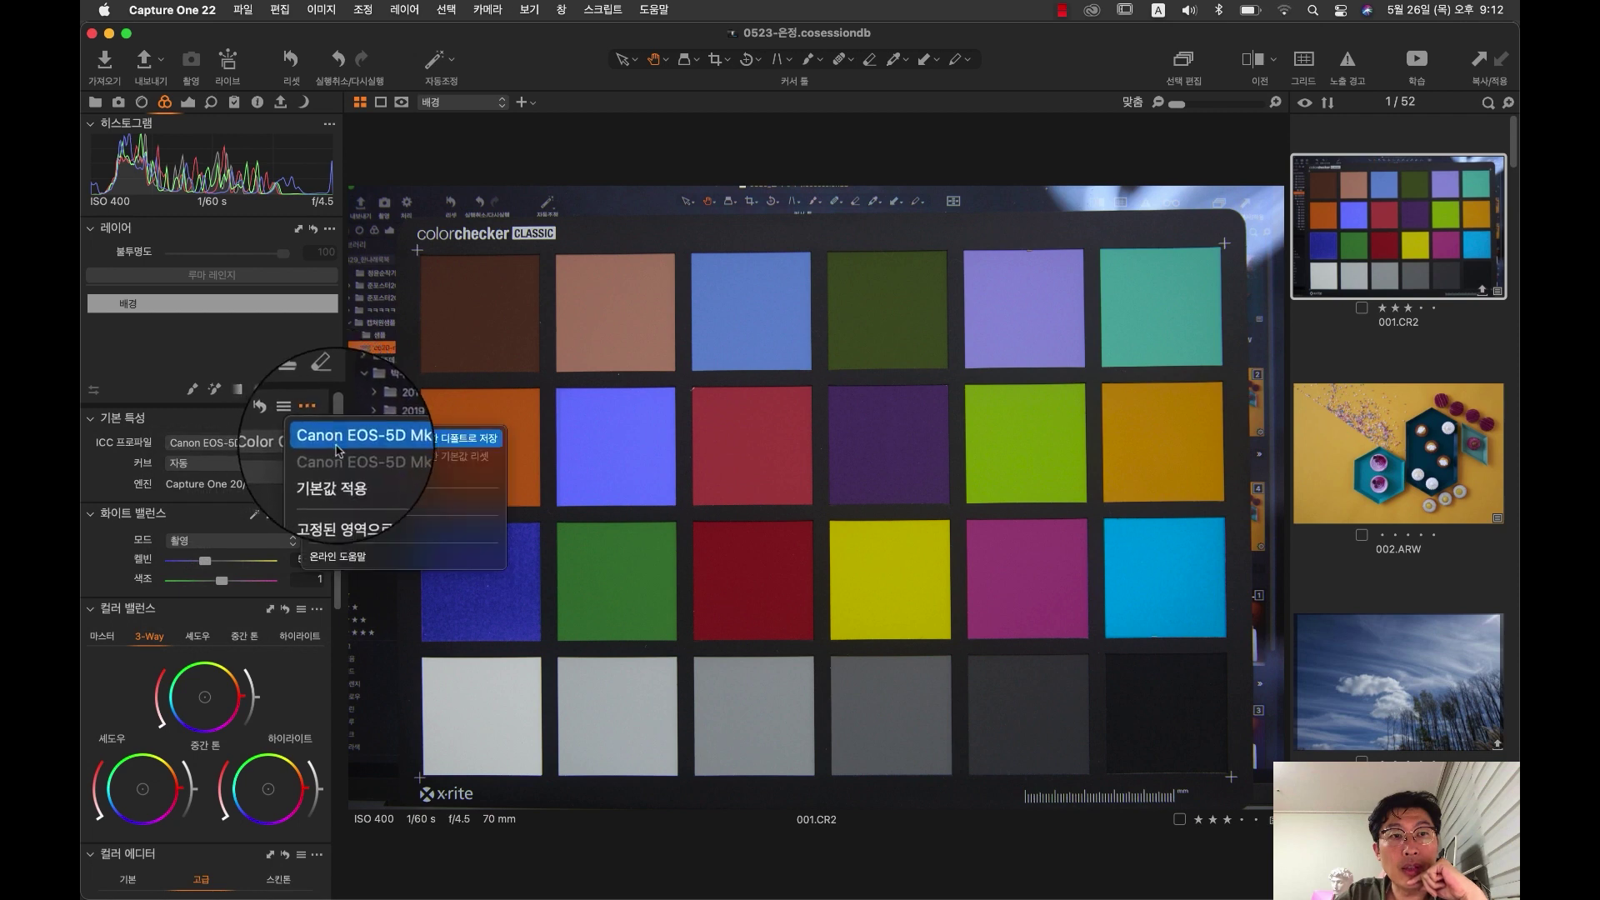
pyautogui.click(284, 445)
pyautogui.click(309, 446)
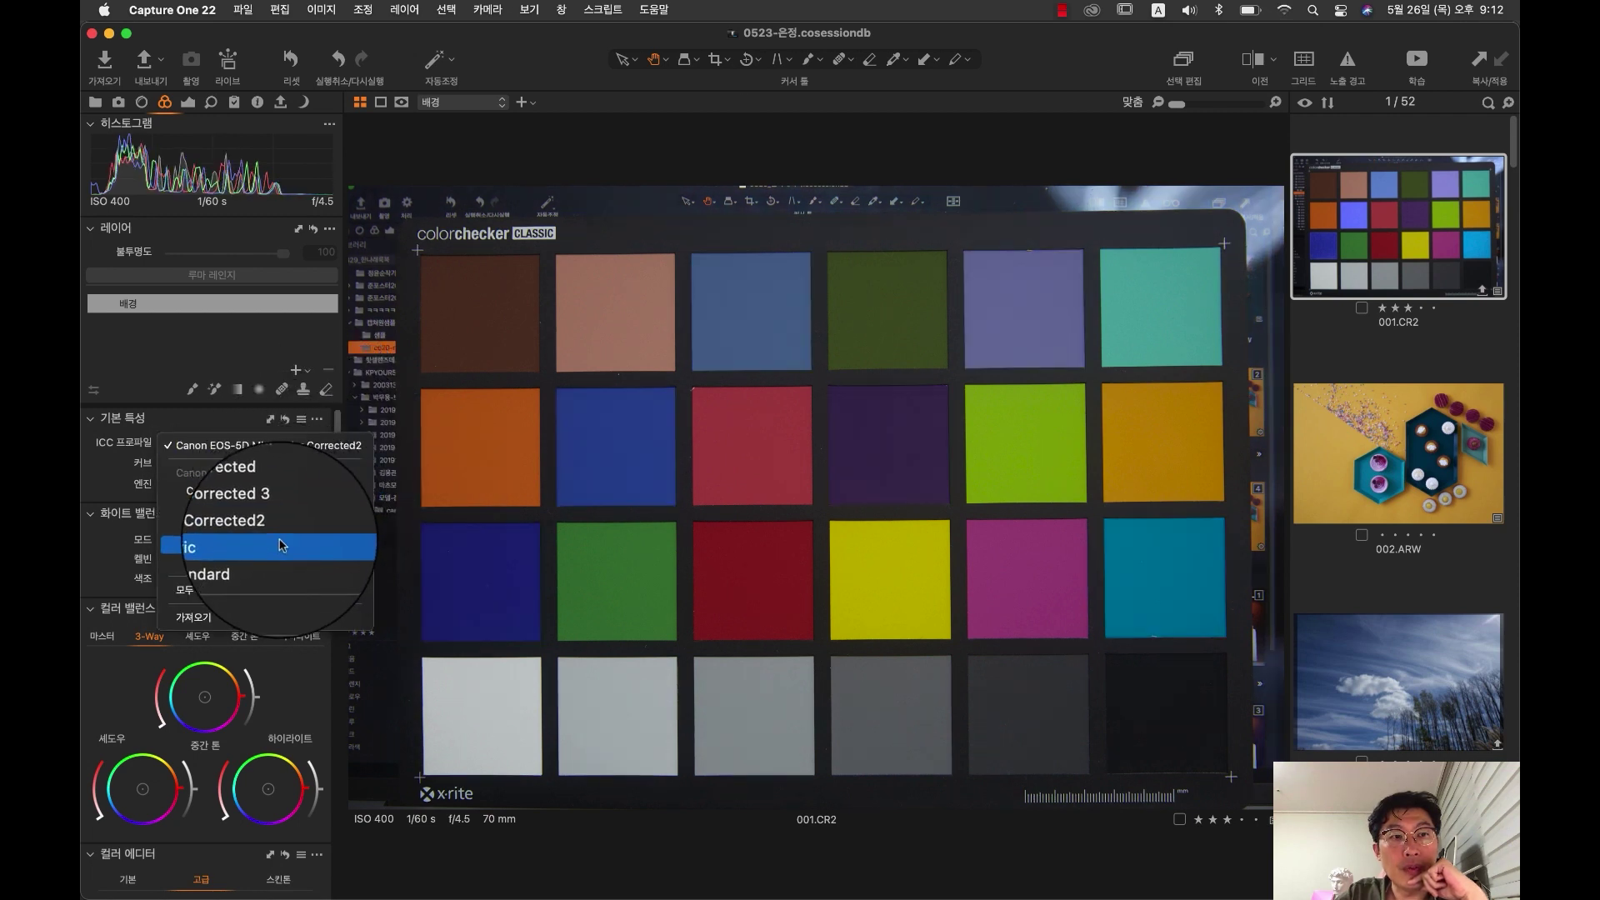
pyautogui.click(250, 546)
pyautogui.click(981, 543)
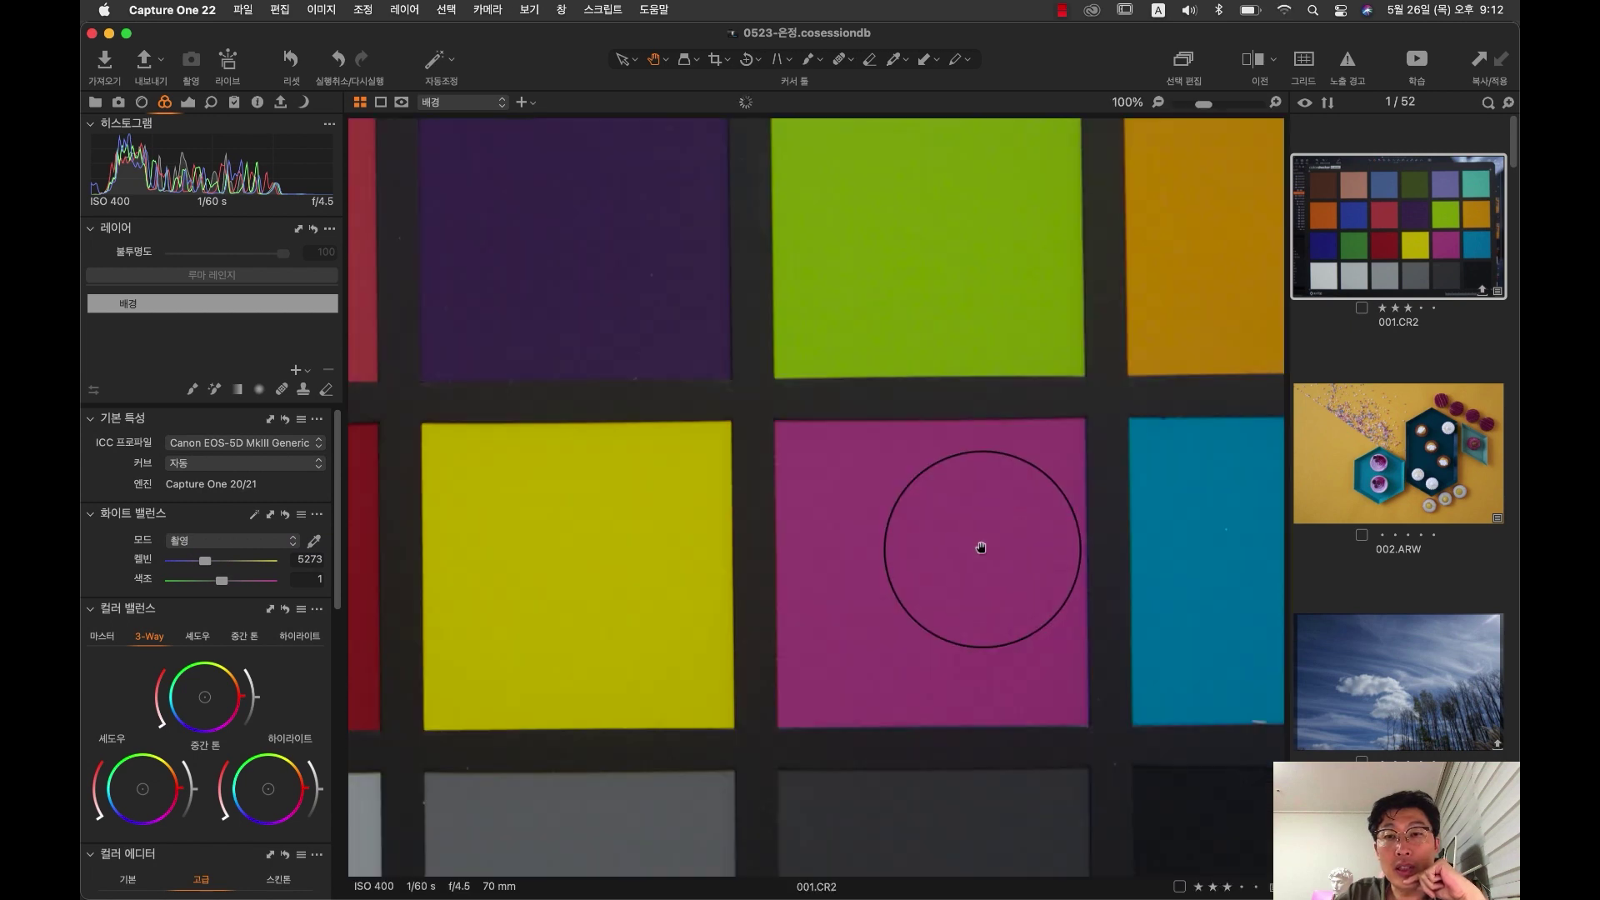
# Step: Compare the Canon EOS-5D MkIII ProStandard profile with Generic on the color patches without changing it, and view the whole chart
pyautogui.click(284, 444)
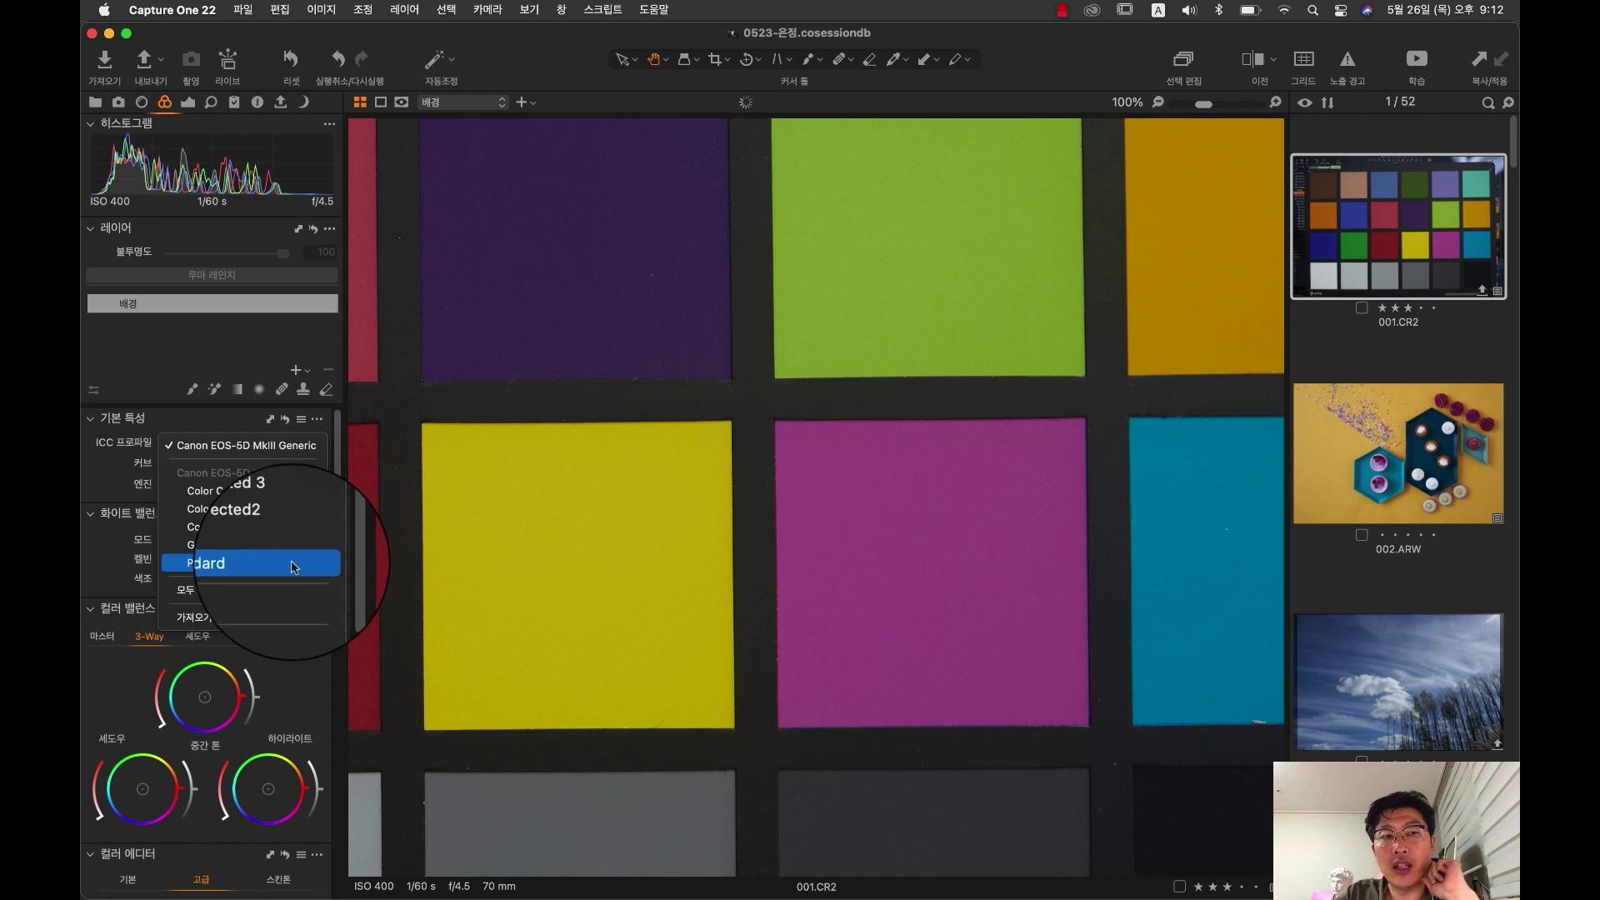
pyautogui.click(371, 419)
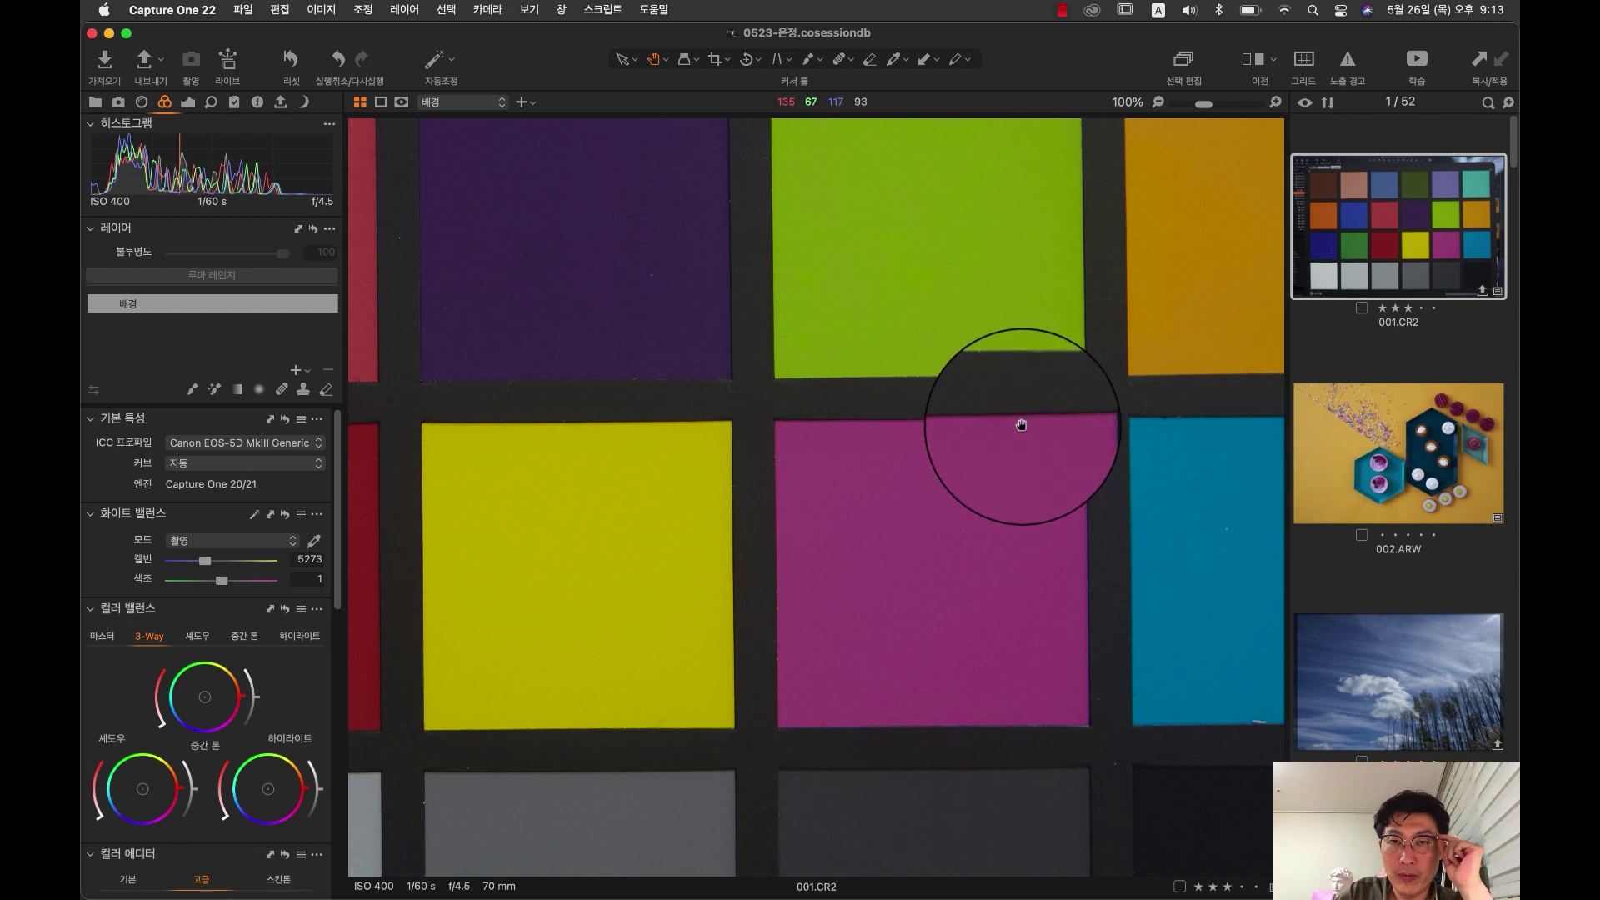
pyautogui.scroll(-2, 1021, 424)
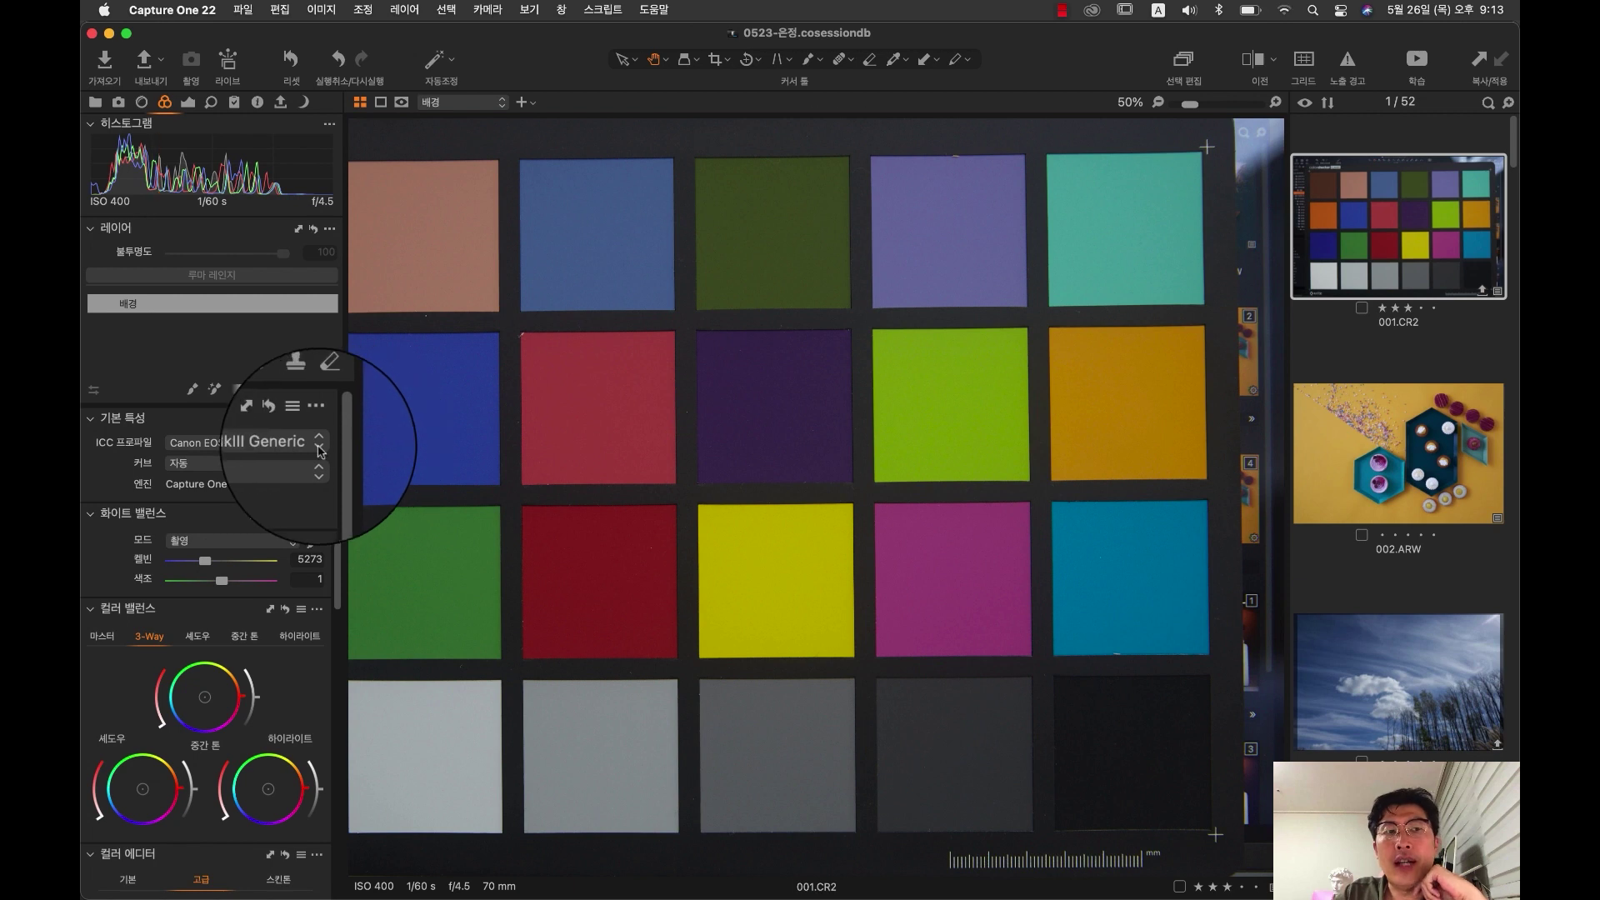
pyautogui.doubleClick(829, 455)
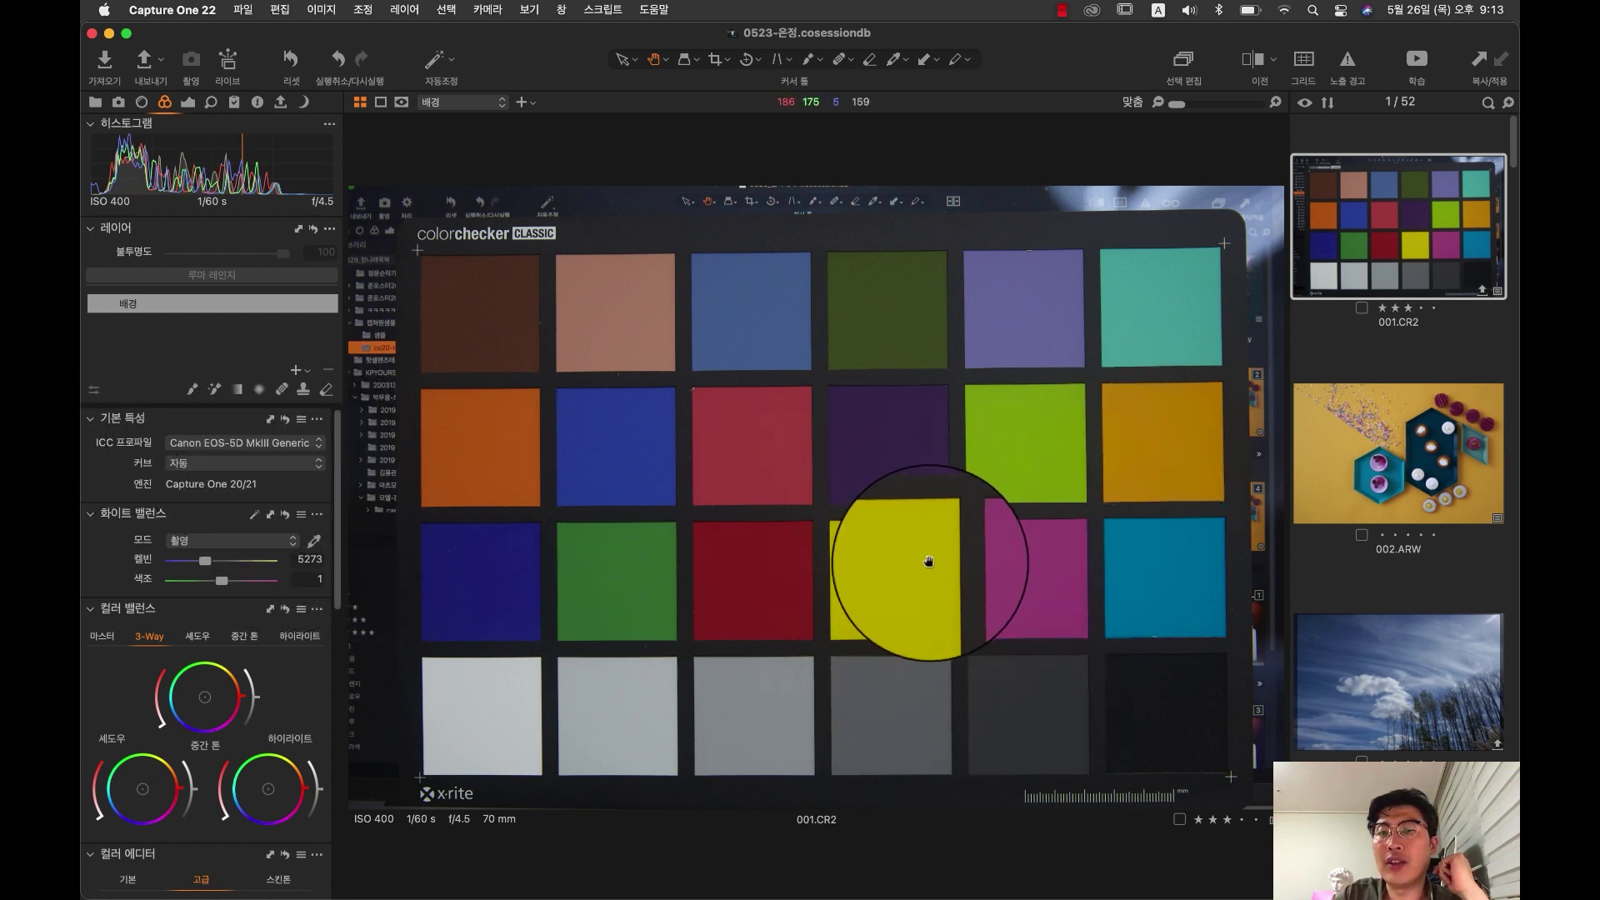
# Step: Display the dessert photo 002.ARW and make its ICC profile list show the profiles of all cameras
pyautogui.click(1363, 492)
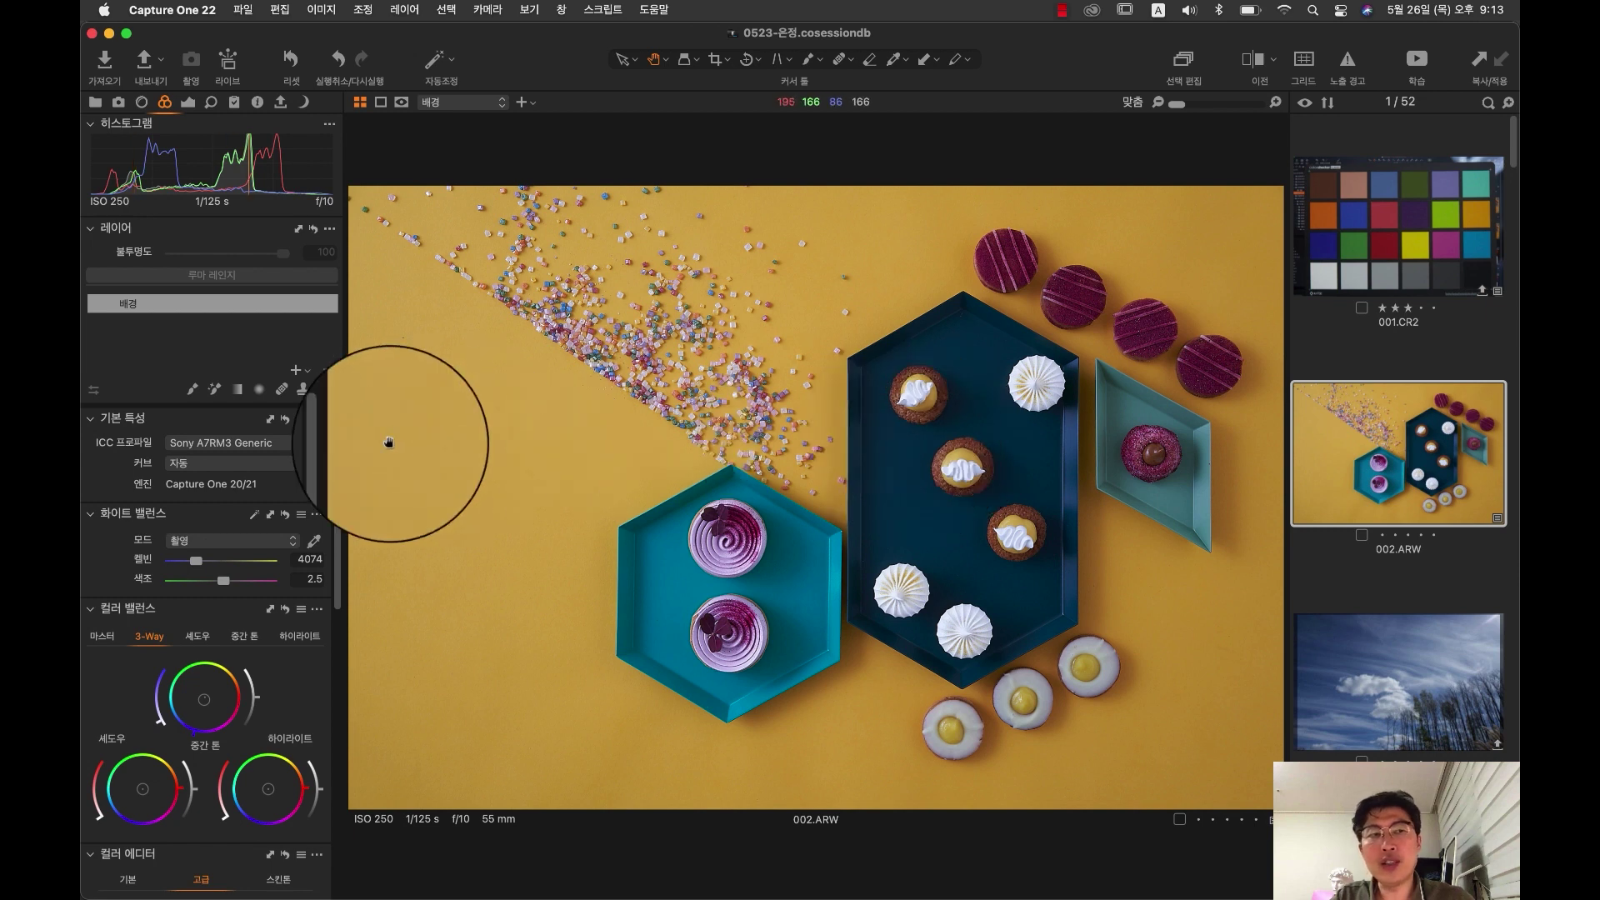
pyautogui.click(298, 446)
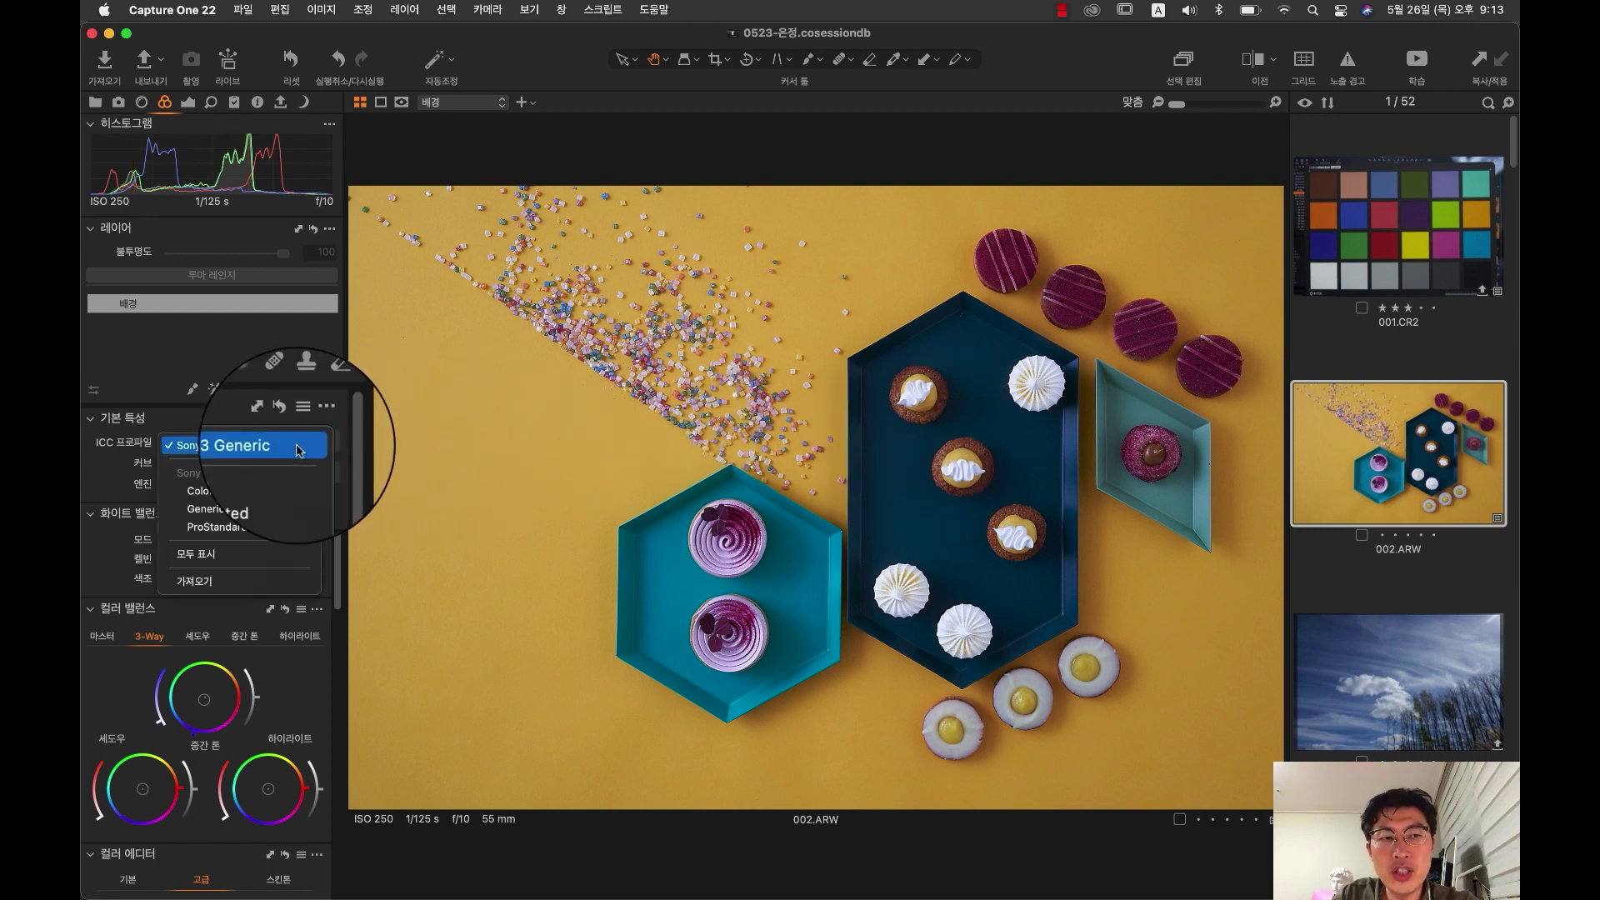
pyautogui.click(237, 557)
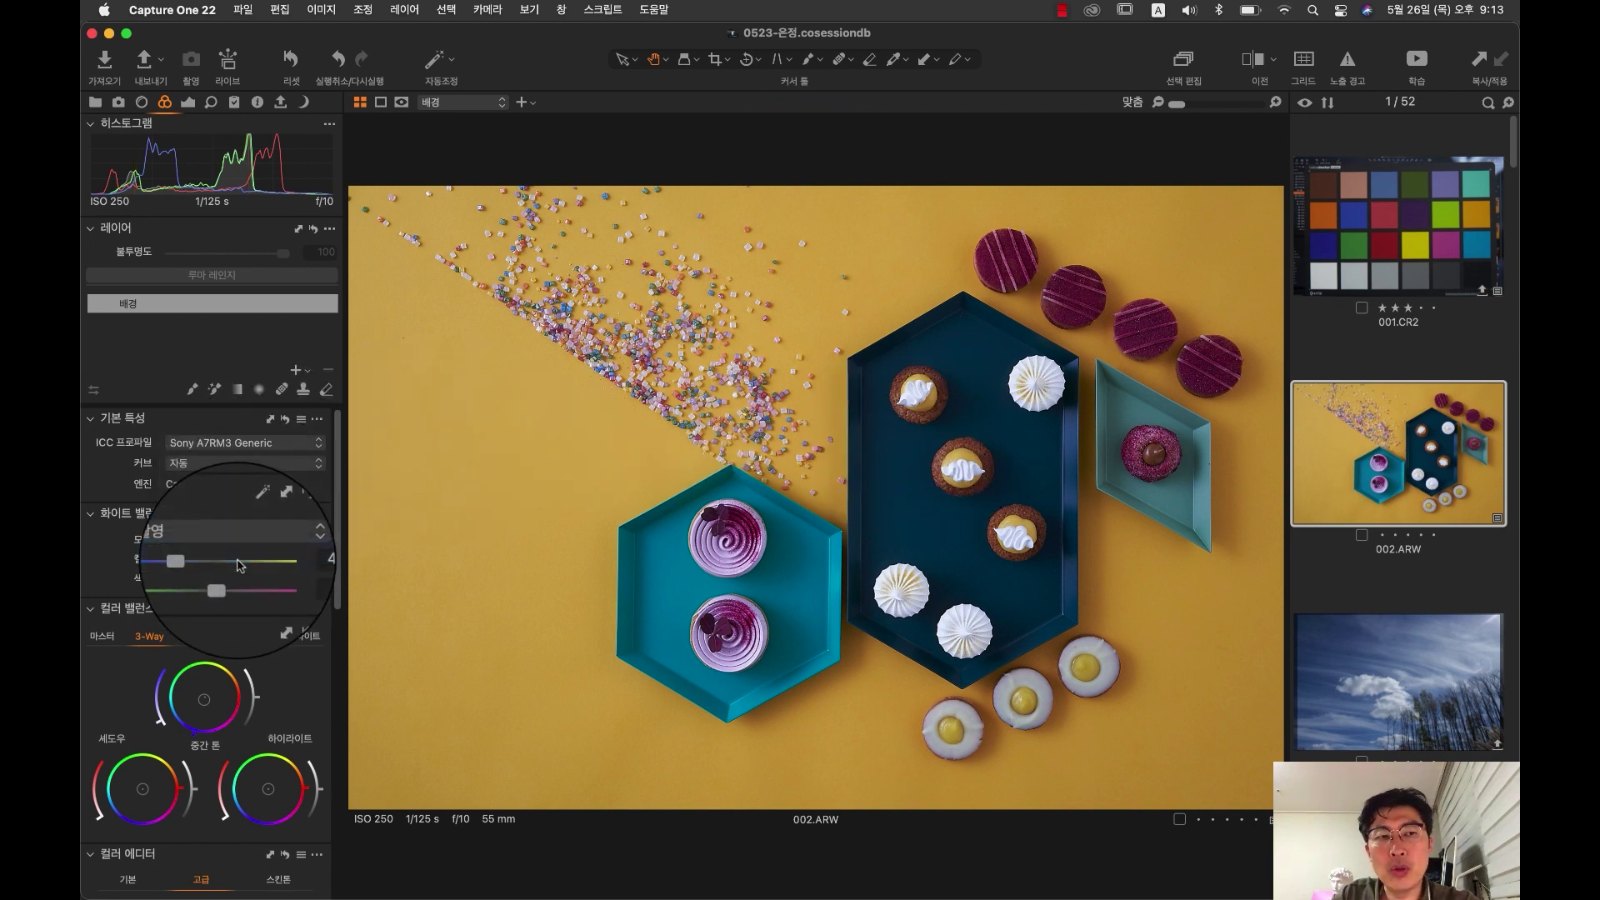
# Step: Preview Canon EOS-5D Mk IV and Nikon D810A profiles on 002.ARW, keeping the assigned Sony A7RM3 Generic profile
pyautogui.click(279, 450)
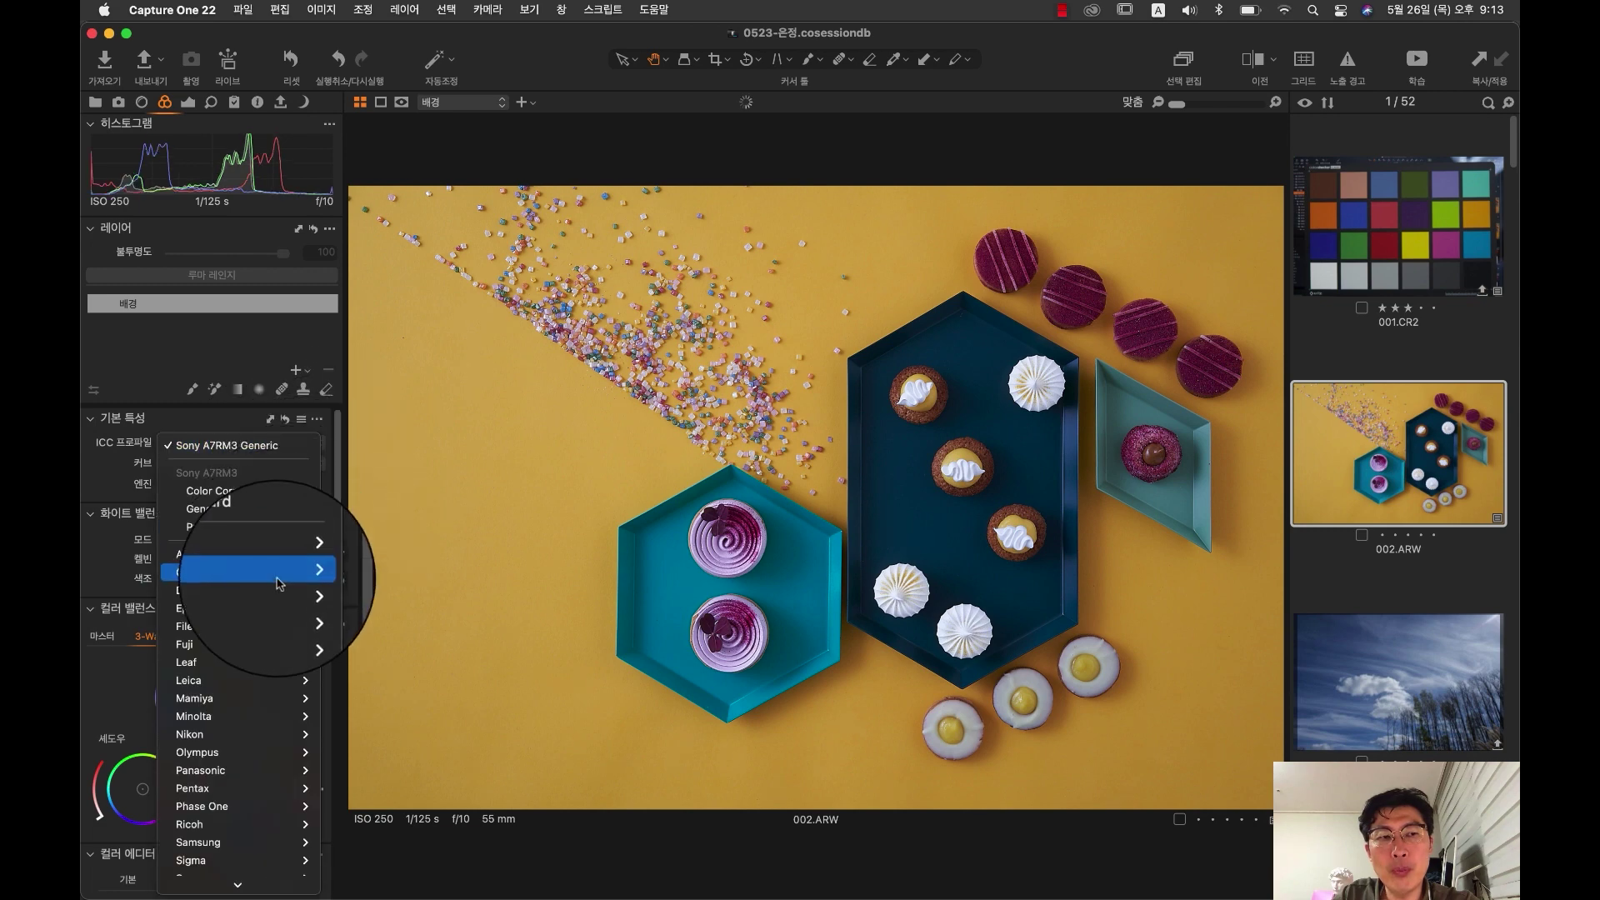
pyautogui.moveTo(279, 586)
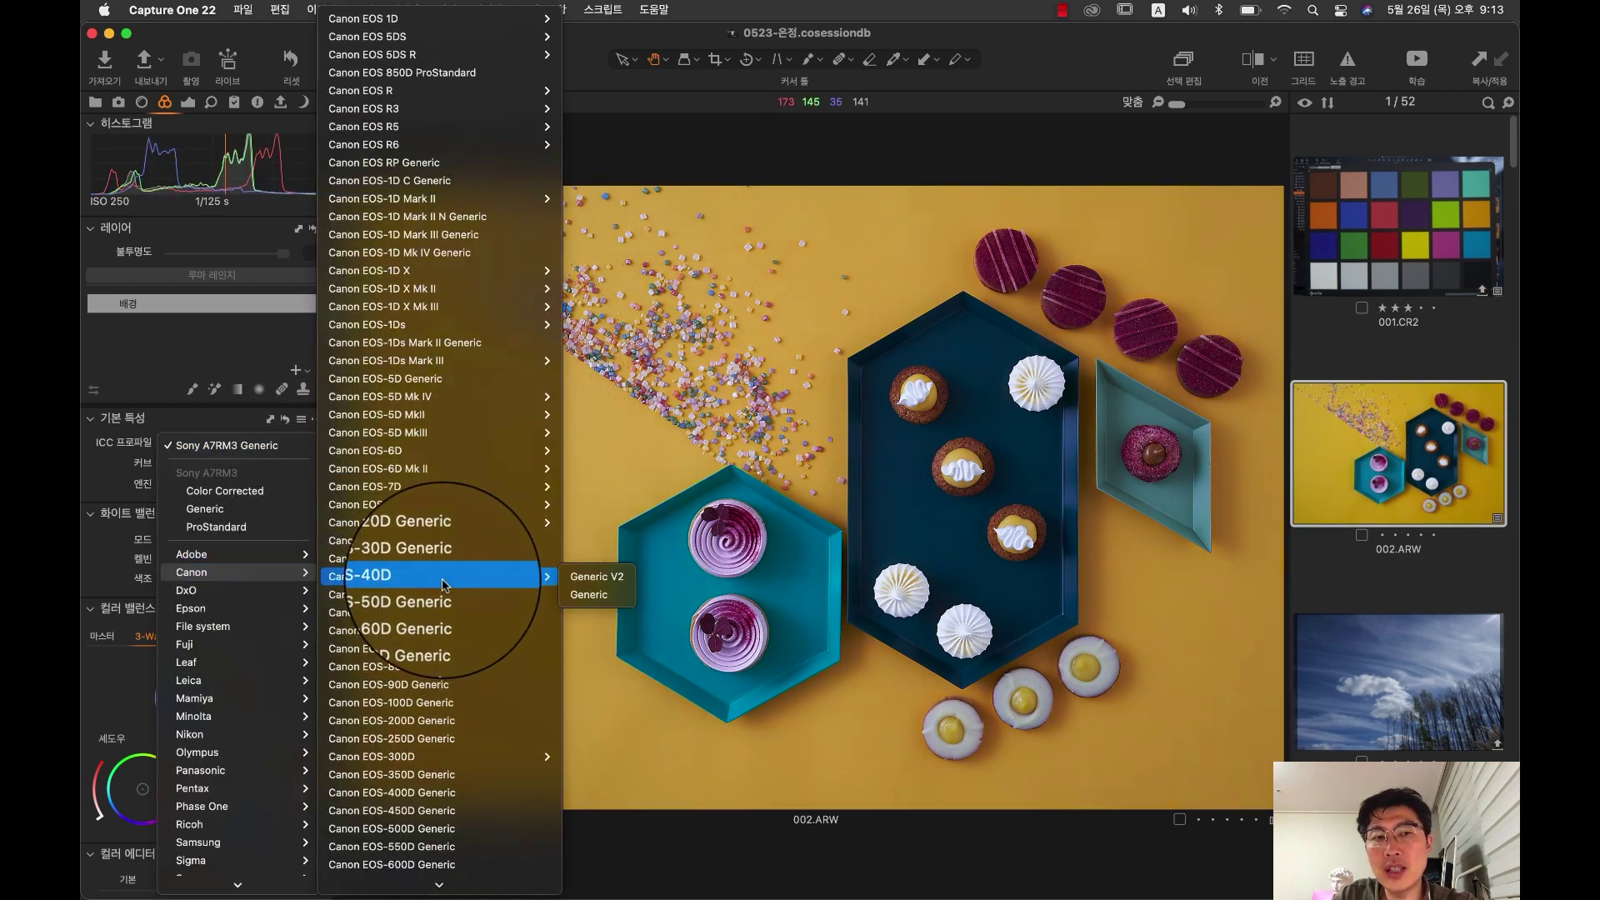
pyautogui.moveTo(416, 316)
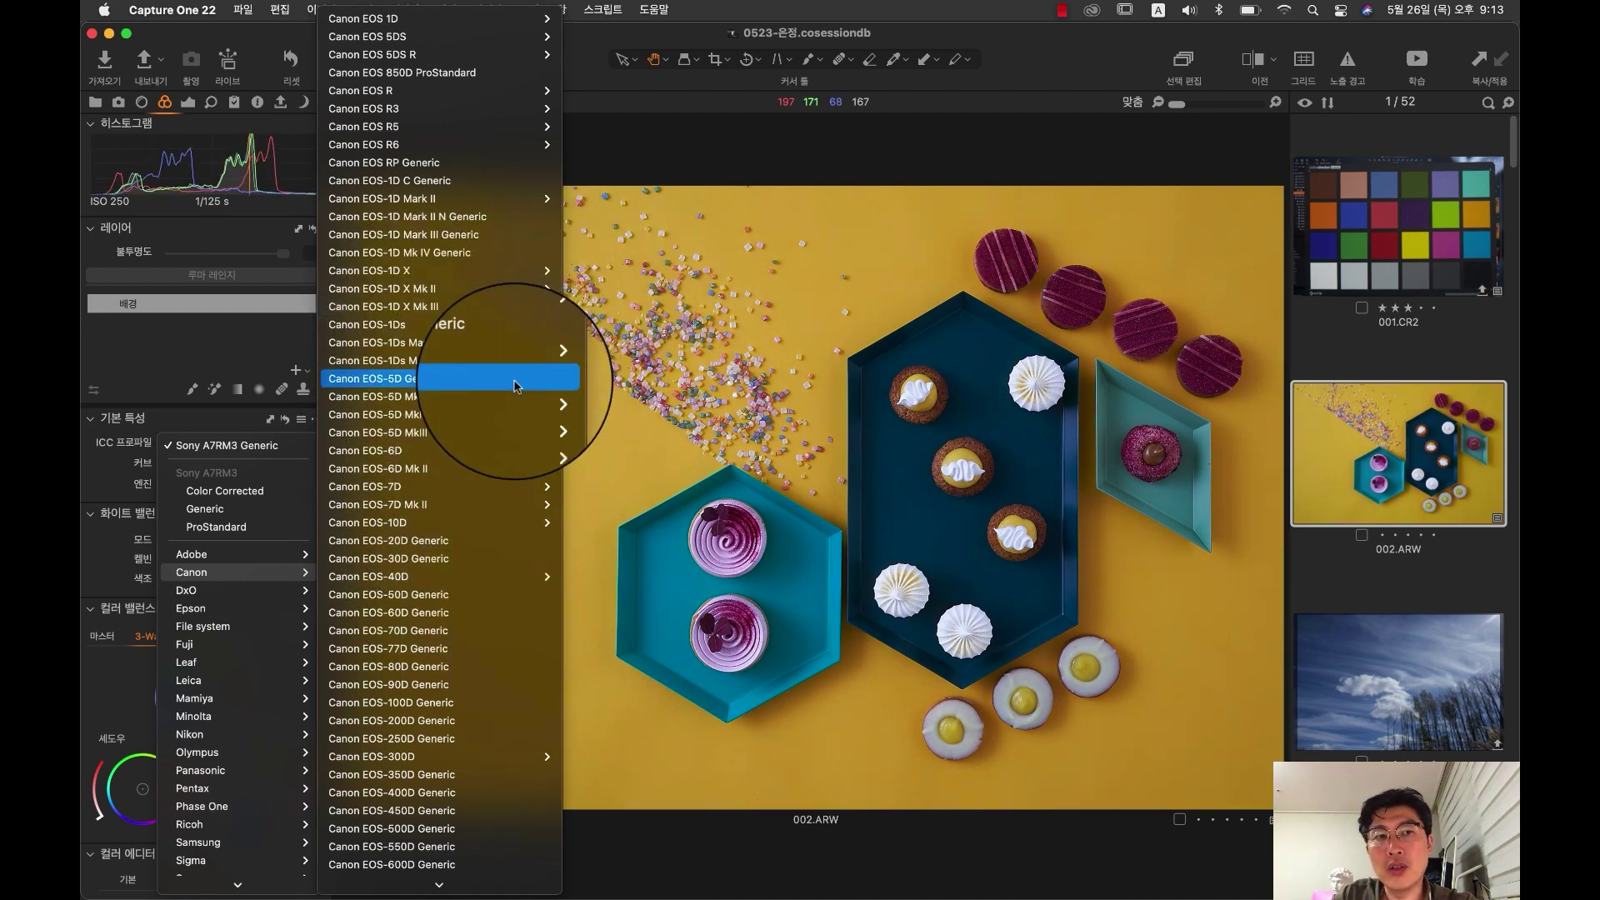
pyautogui.moveTo(534, 396)
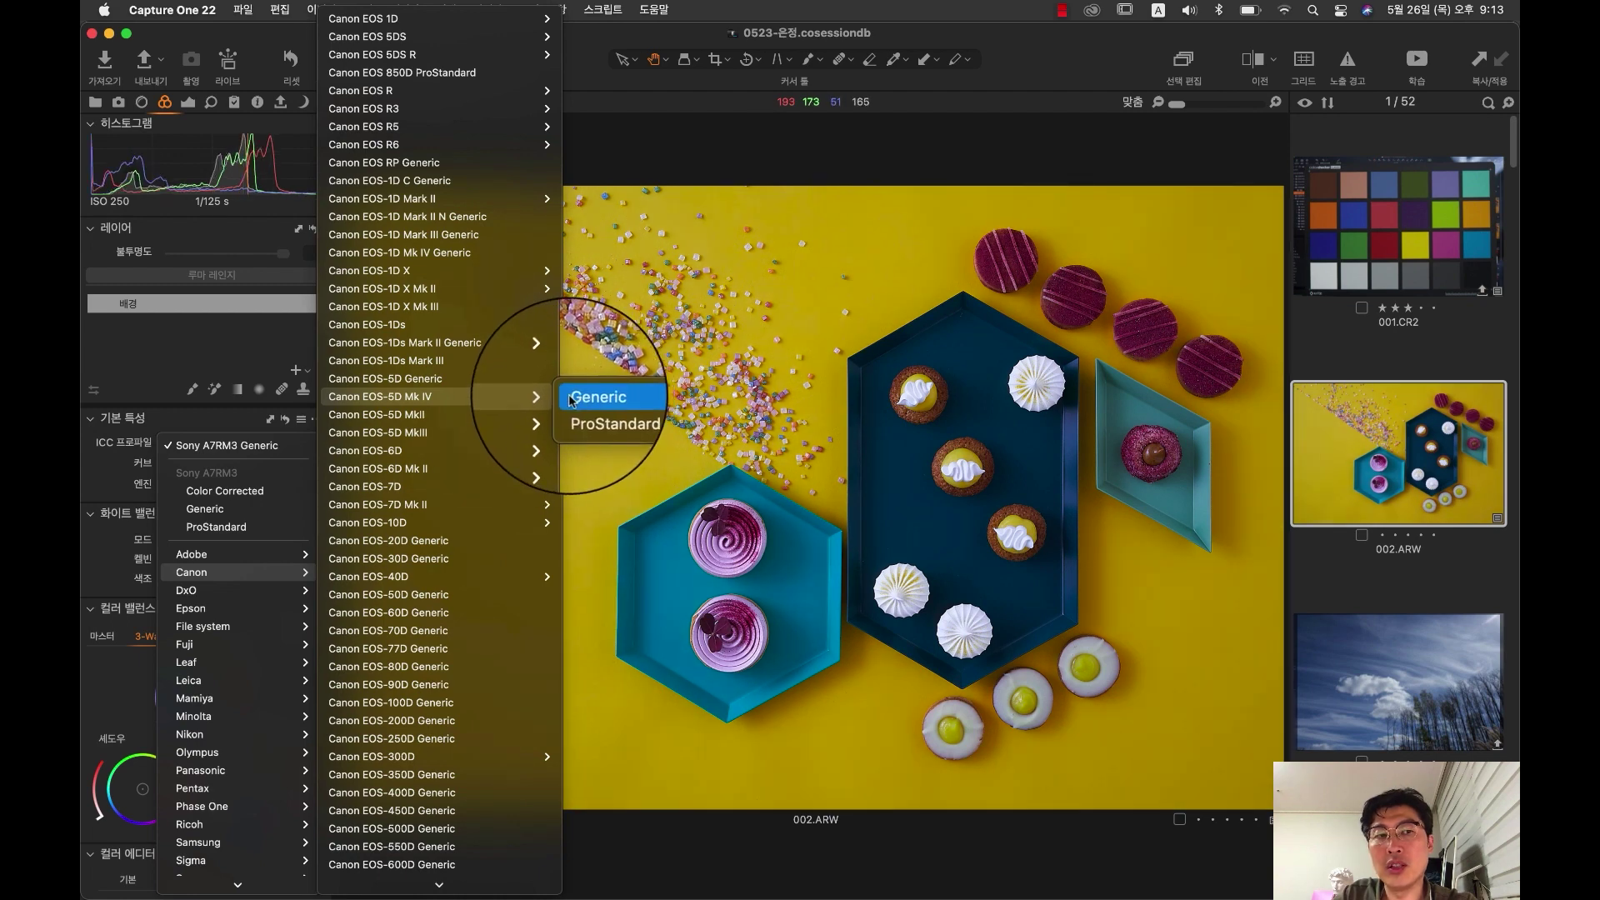
pyautogui.moveTo(286, 701)
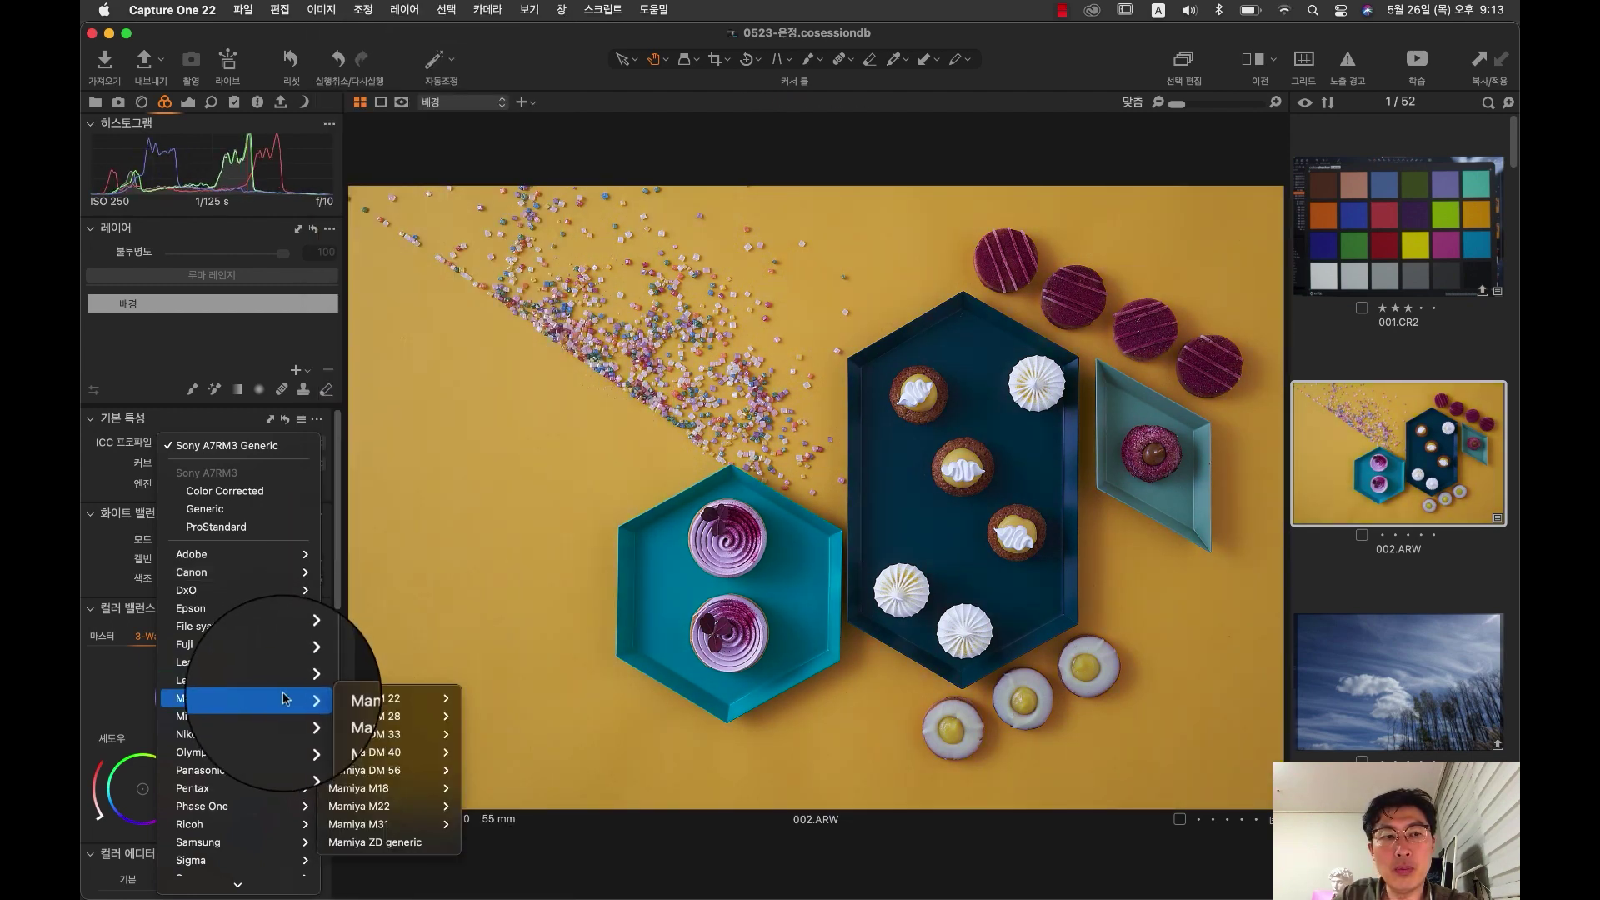
pyautogui.moveTo(283, 735)
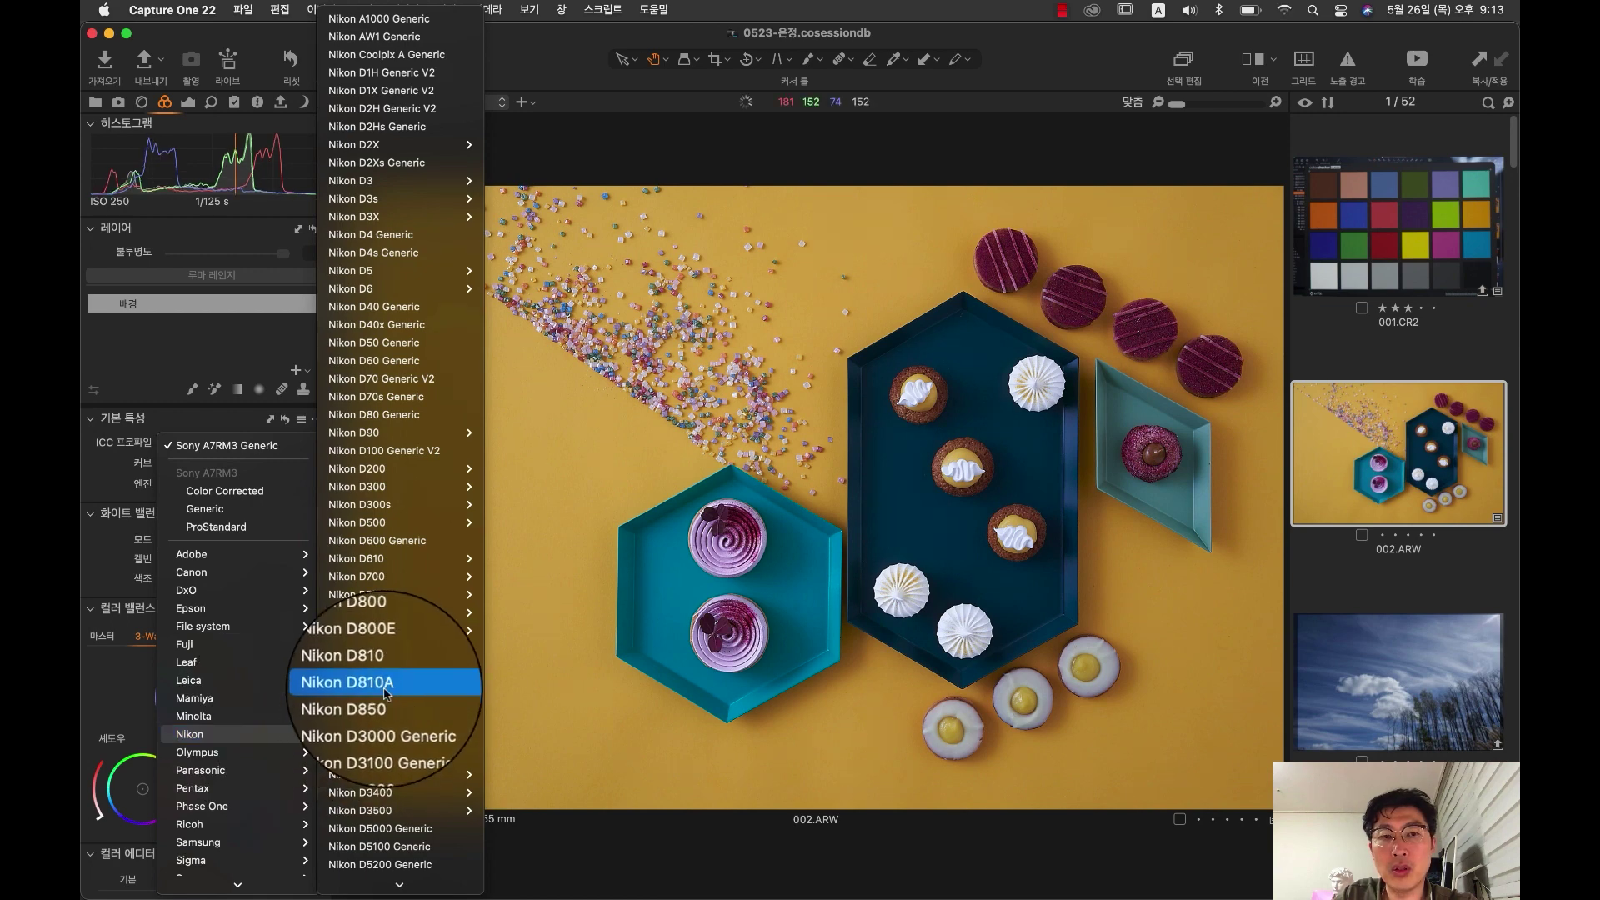
pyautogui.moveTo(387, 692)
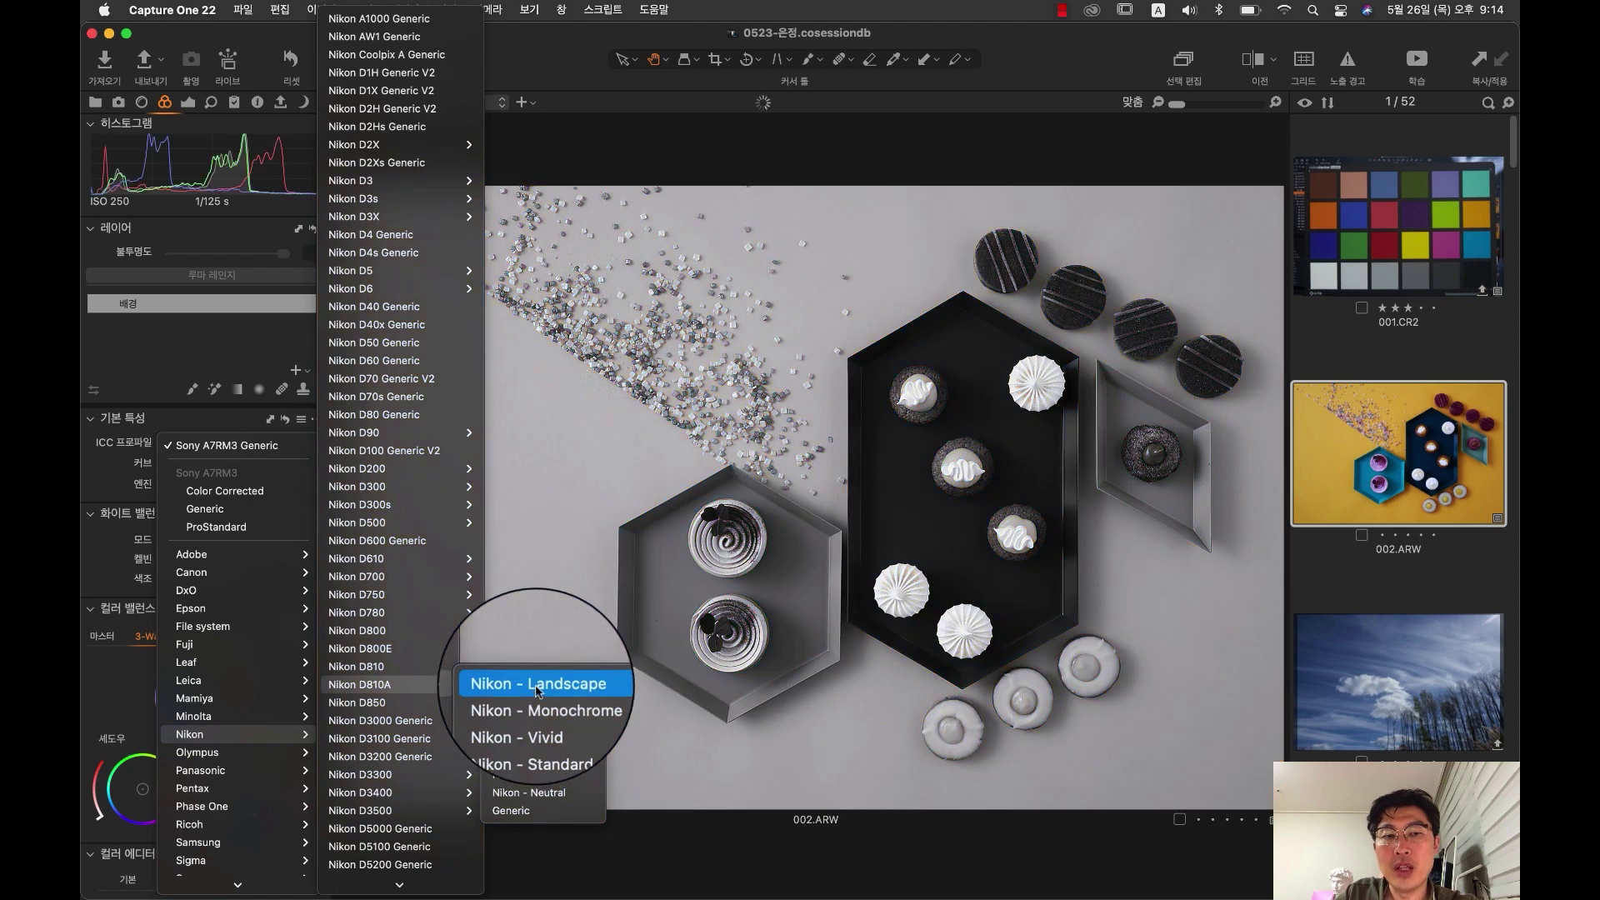
pyautogui.moveTo(466, 649)
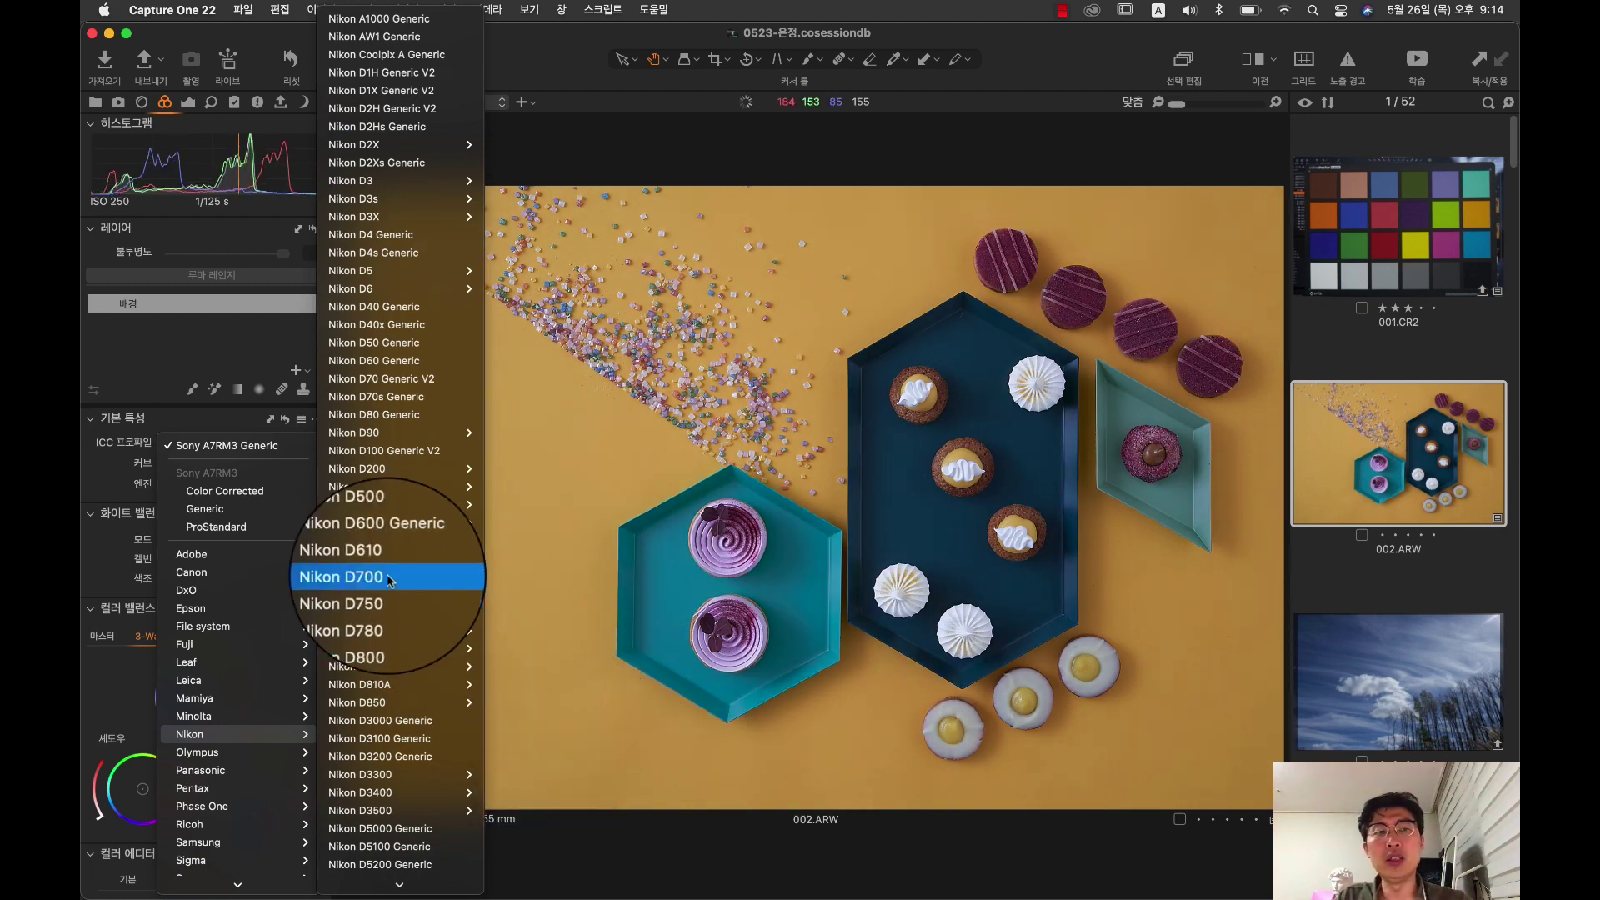
pyautogui.click(247, 539)
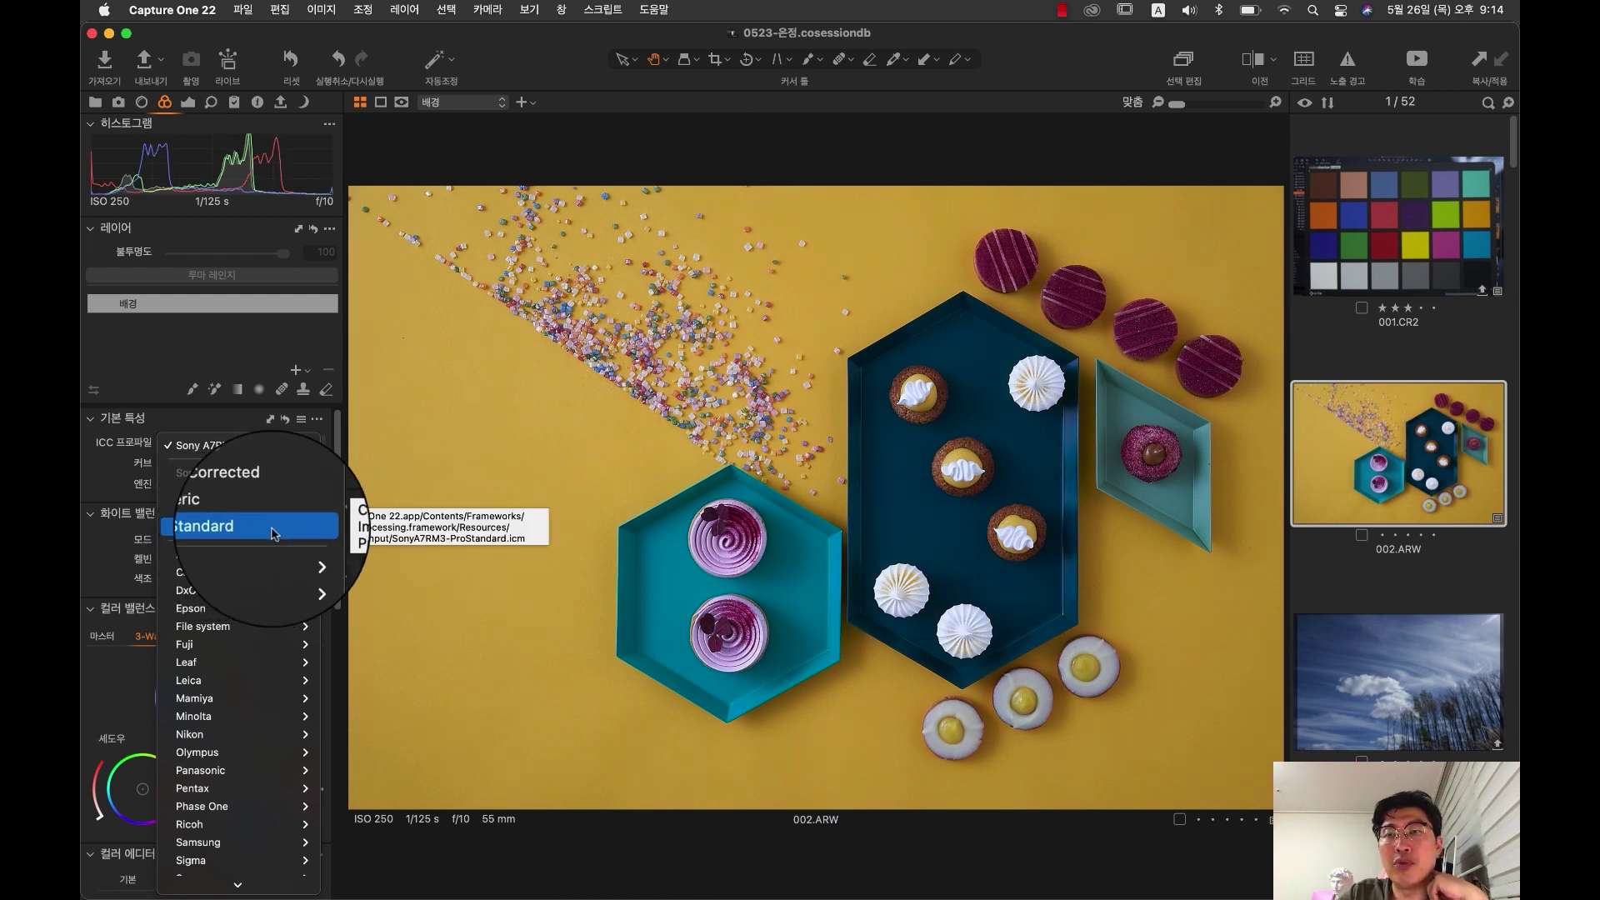
pyautogui.click(758, 428)
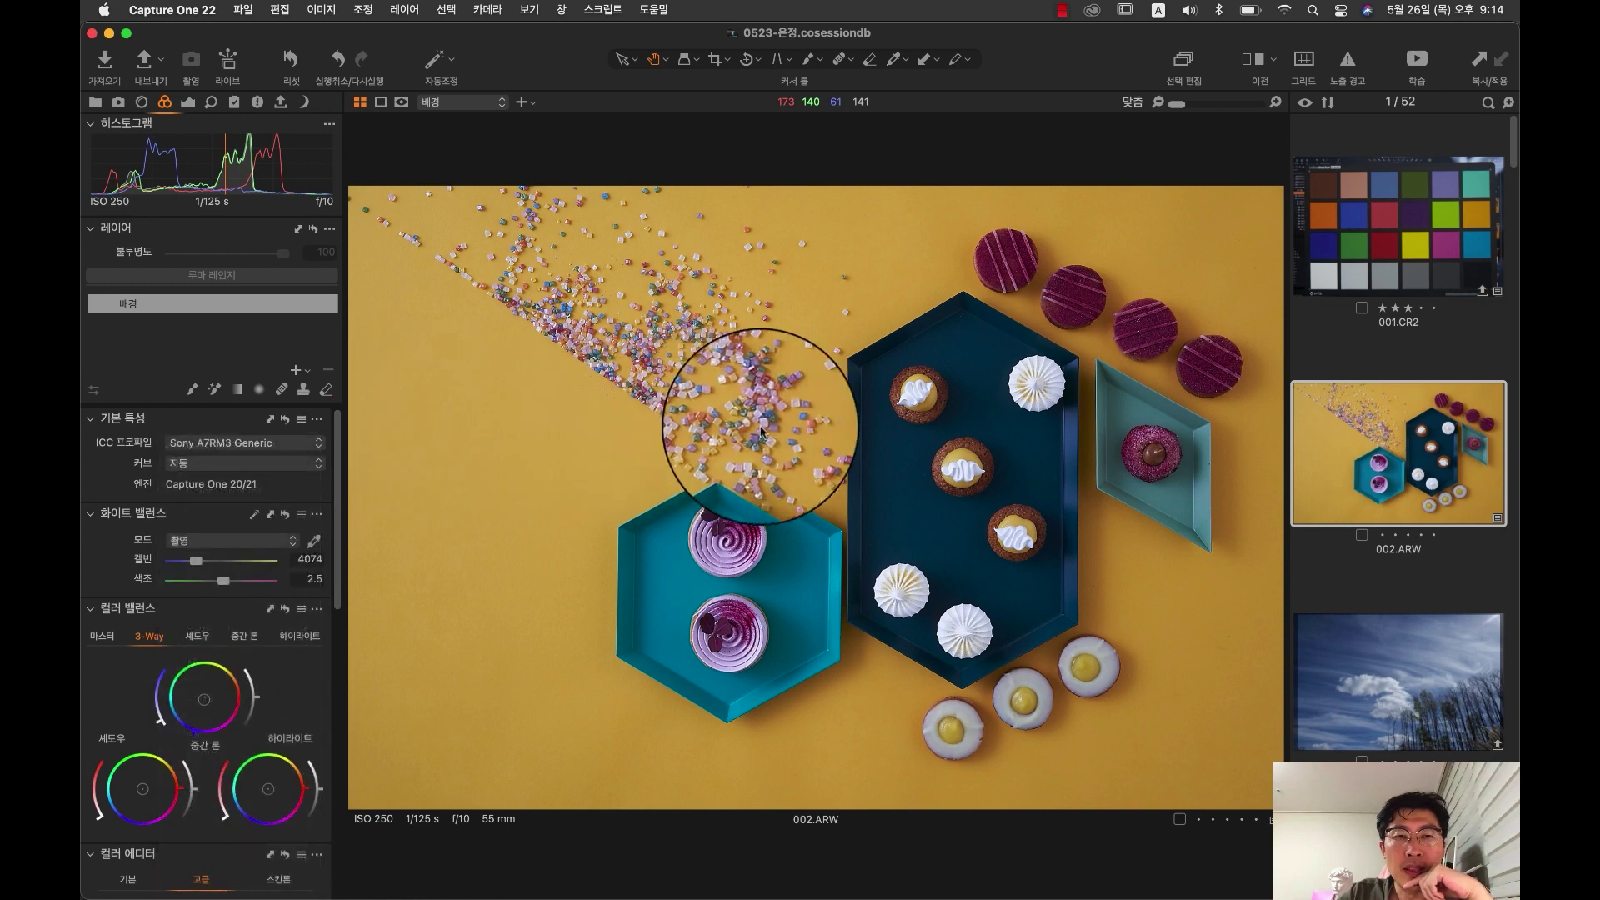
# Step: Assign the Sony A7RM3 ProStandard ICC profile to 002.ARW and inspect the cream-topped tarts at 100% before viewing the whole photo
pyautogui.click(260, 455)
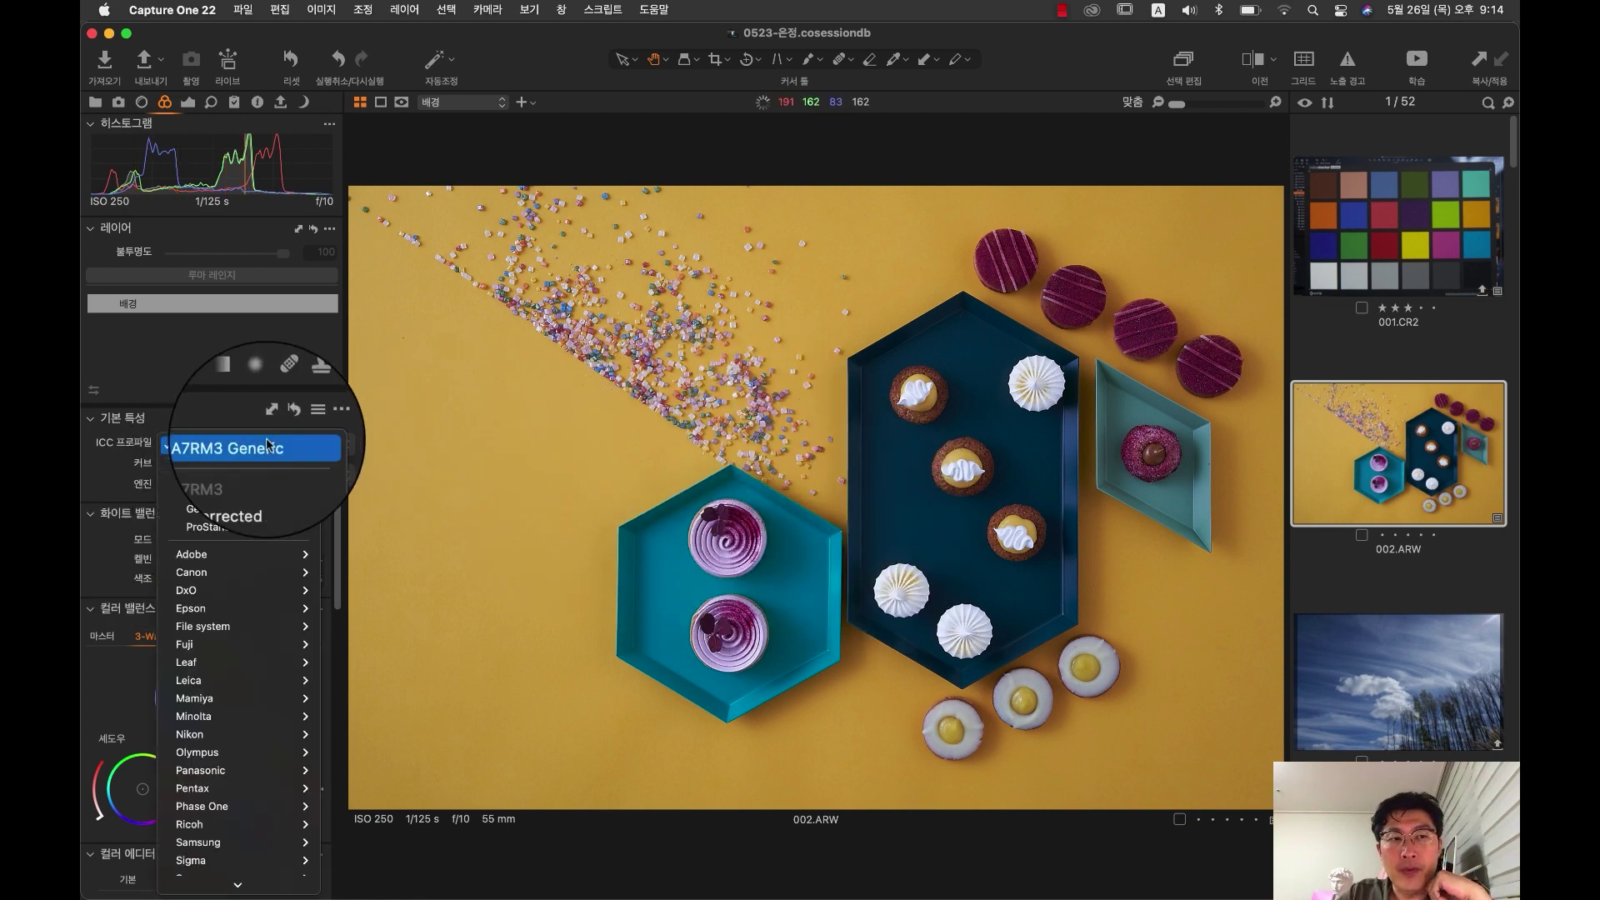
pyautogui.click(245, 528)
pyautogui.click(947, 469)
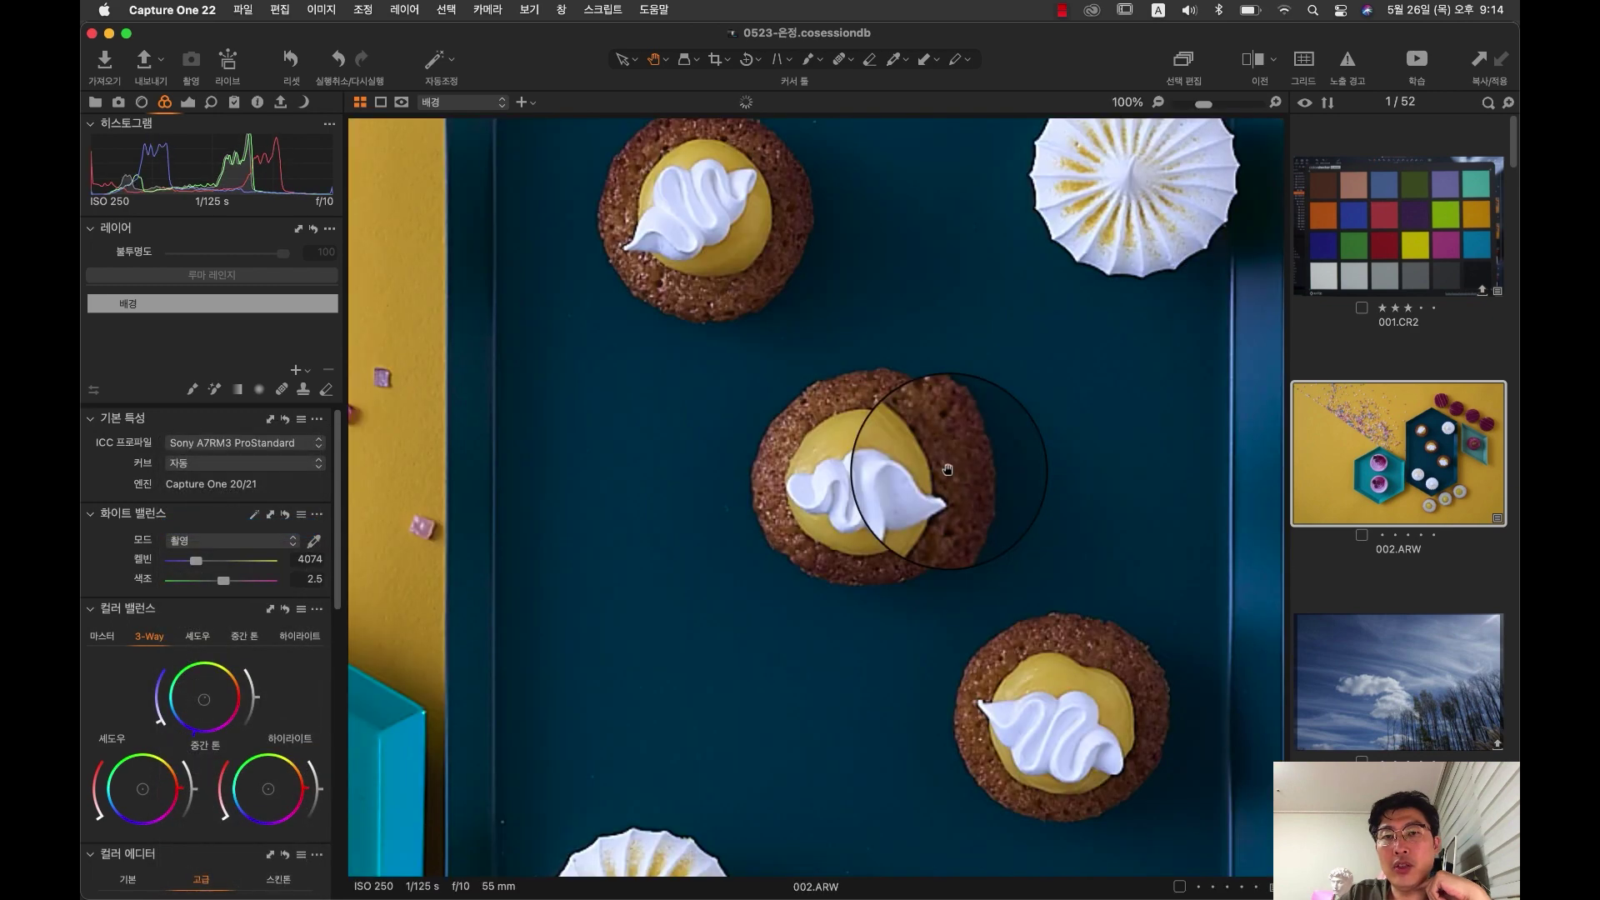
pyautogui.click(280, 463)
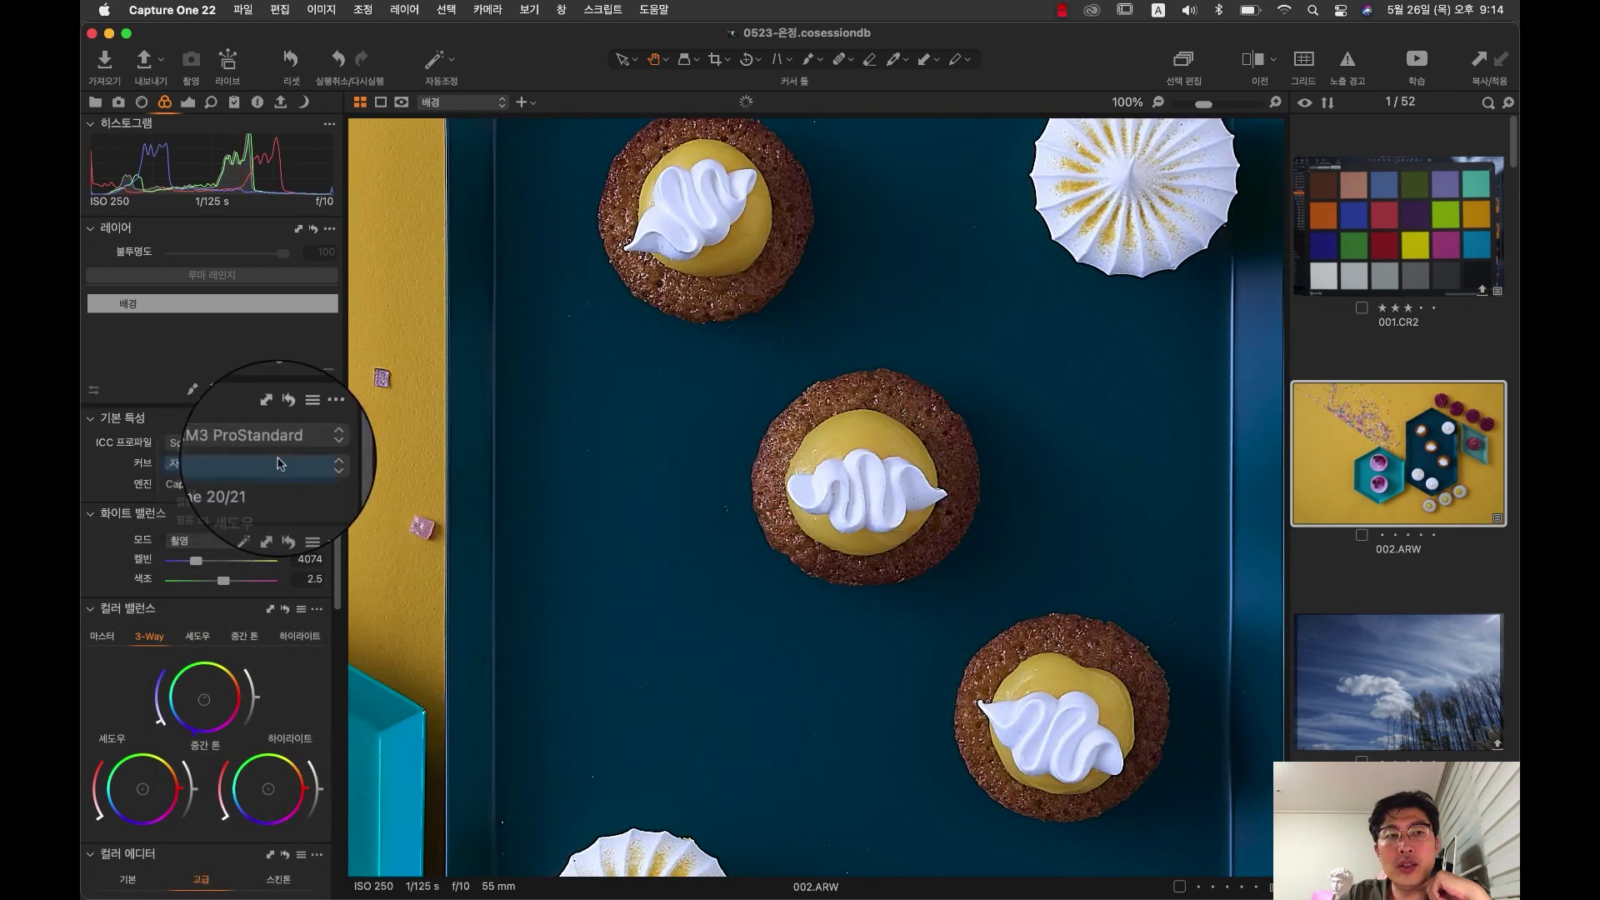
pyautogui.click(267, 437)
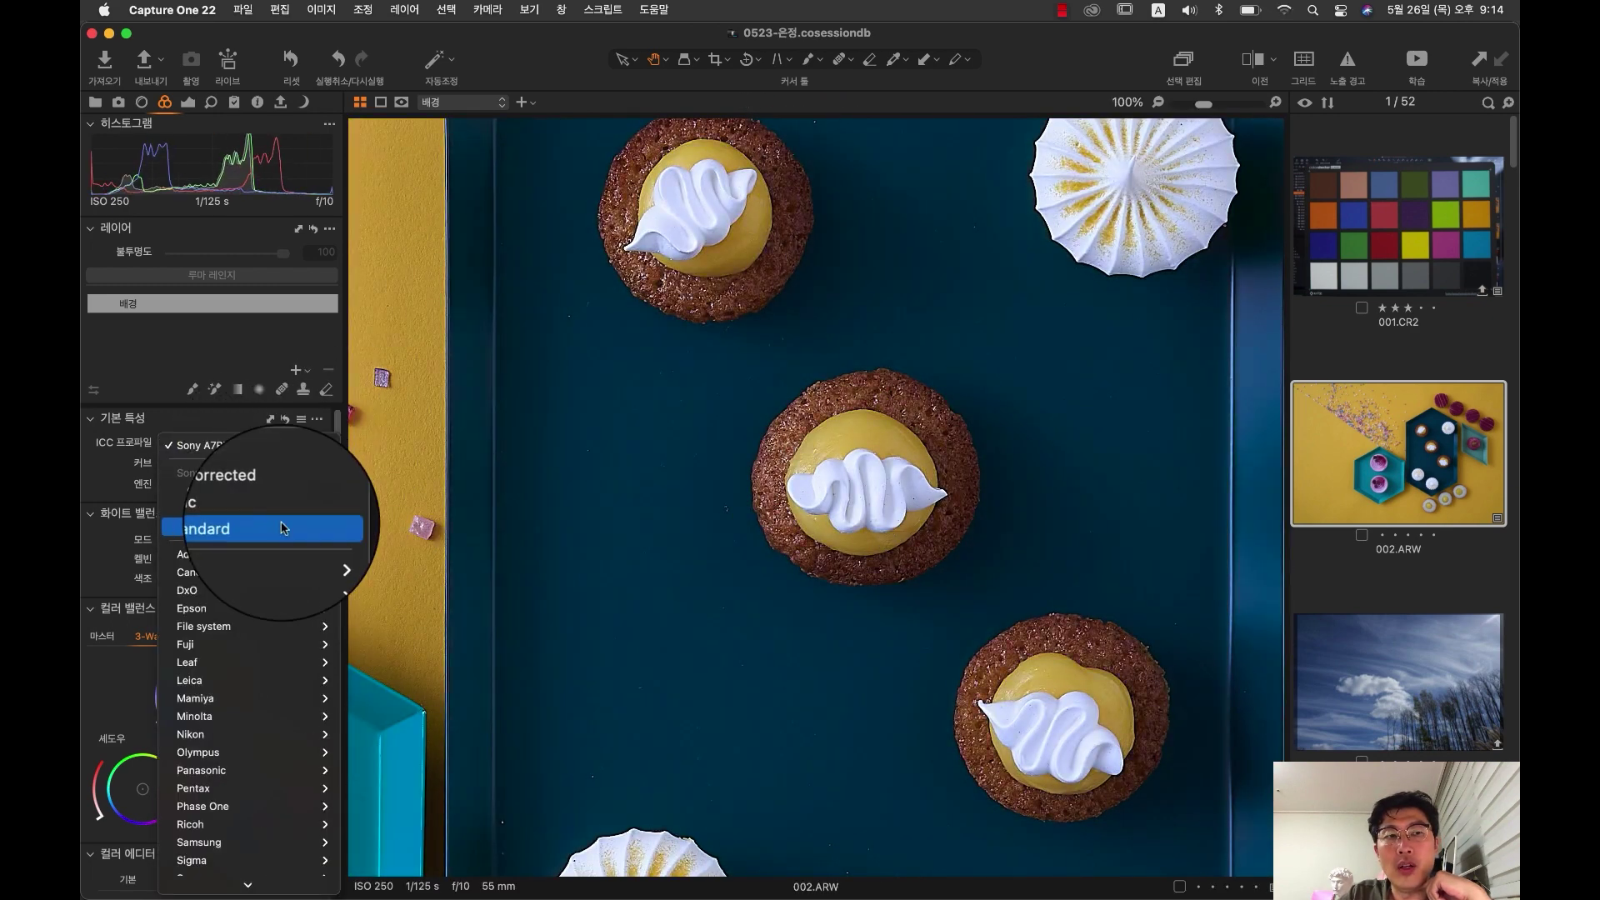
pyautogui.click(913, 422)
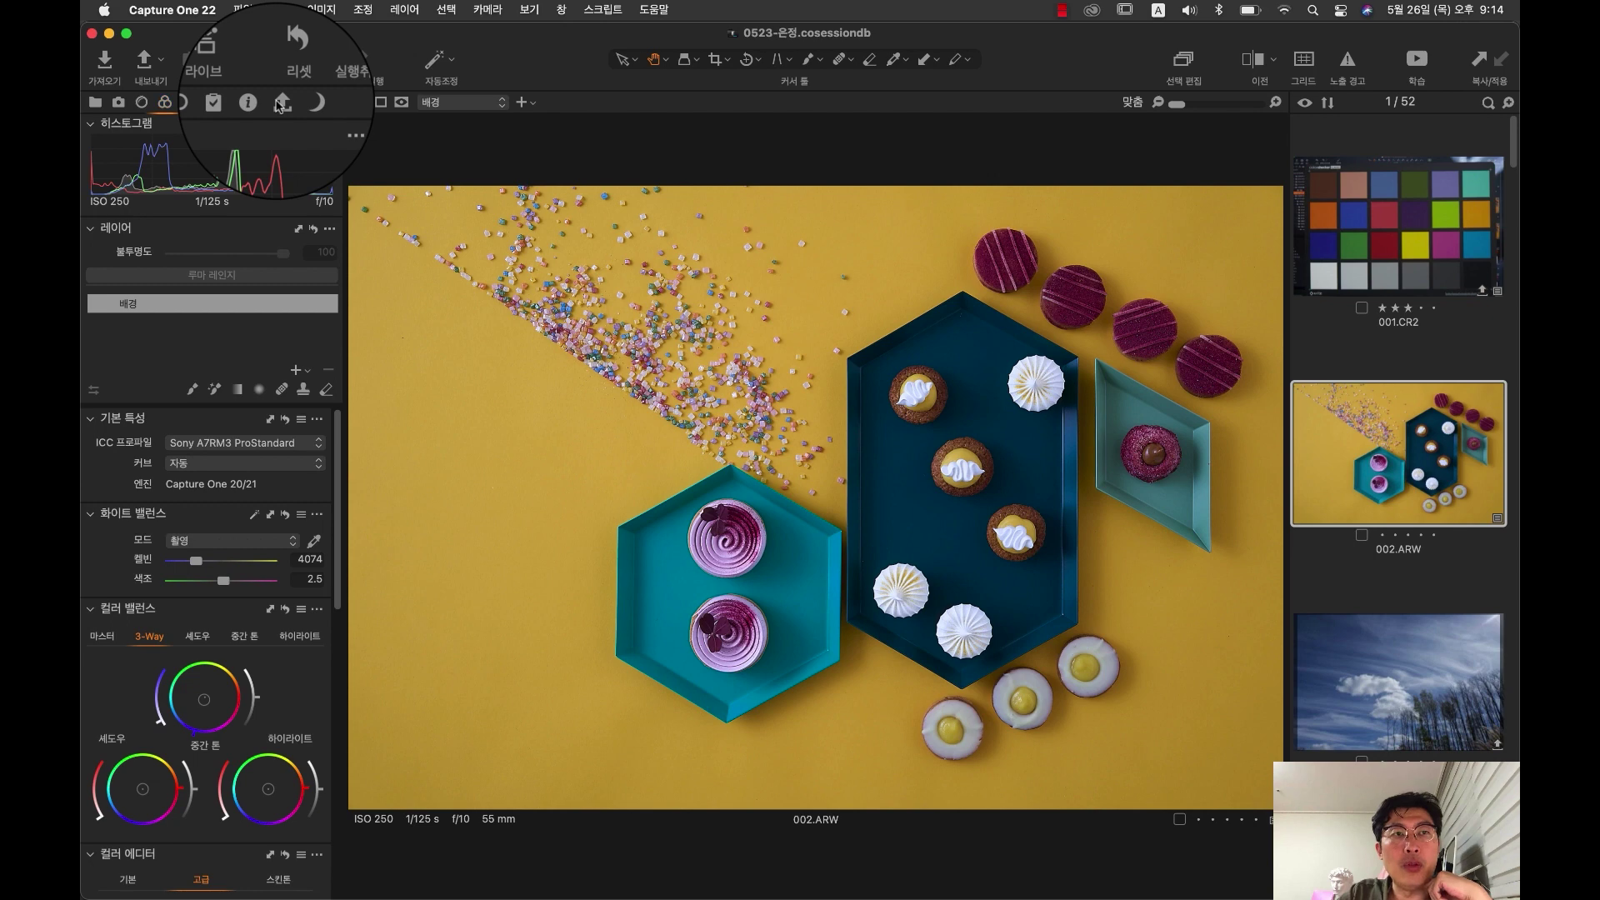
# Step: Set the JPEG export recipe's ICC profile to AdobeRGB1998 and review the available output profiles
pyautogui.click(279, 103)
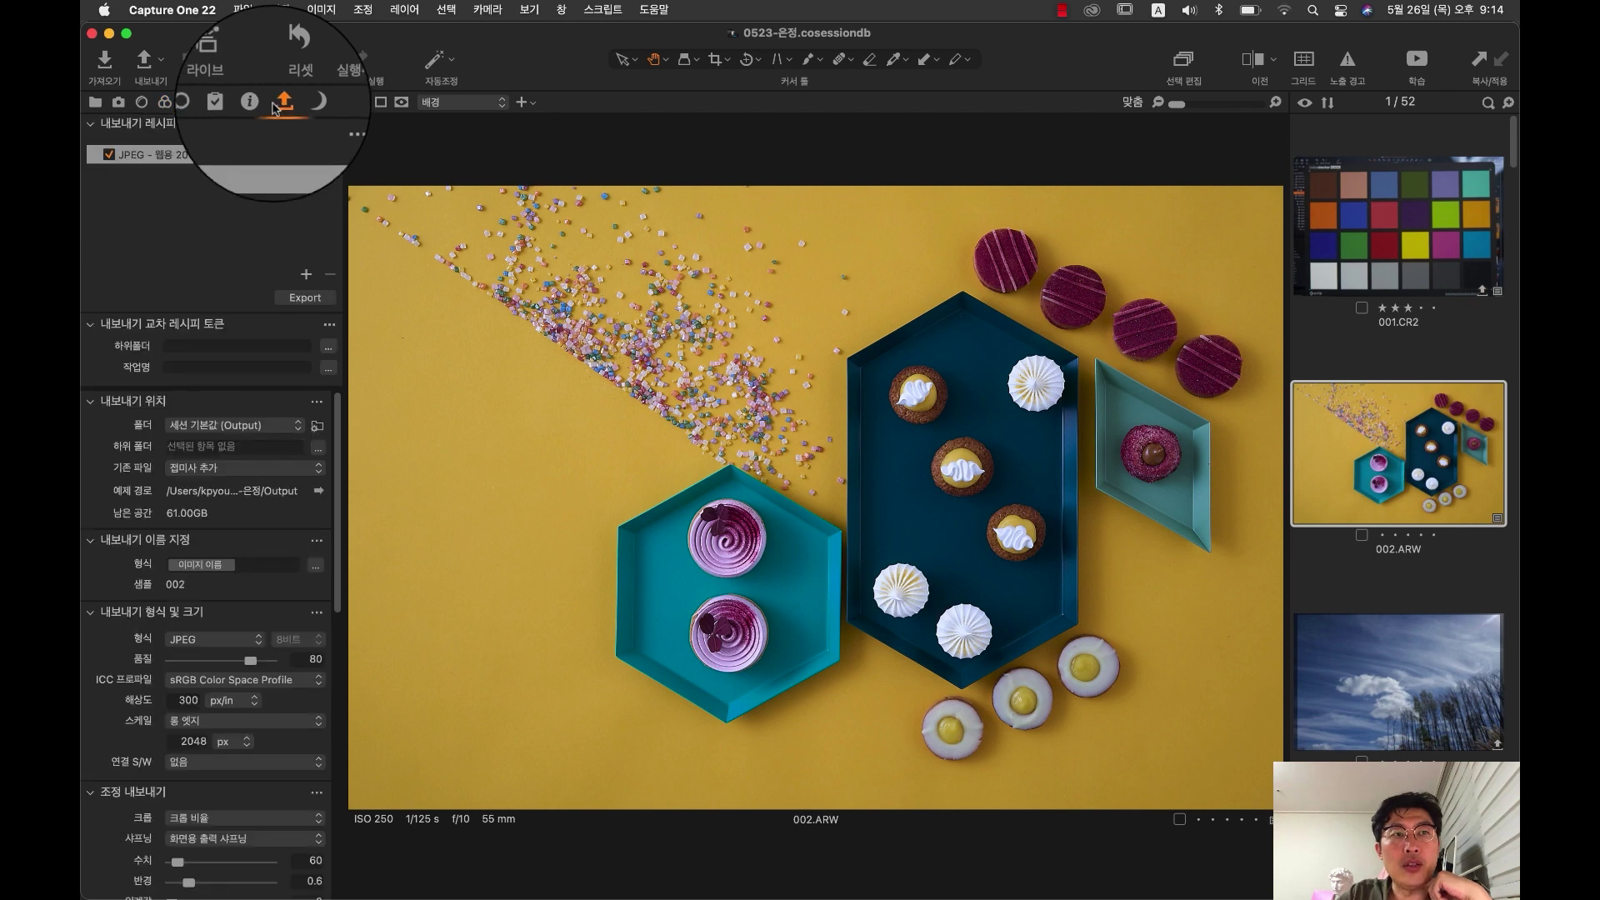
pyautogui.click(200, 682)
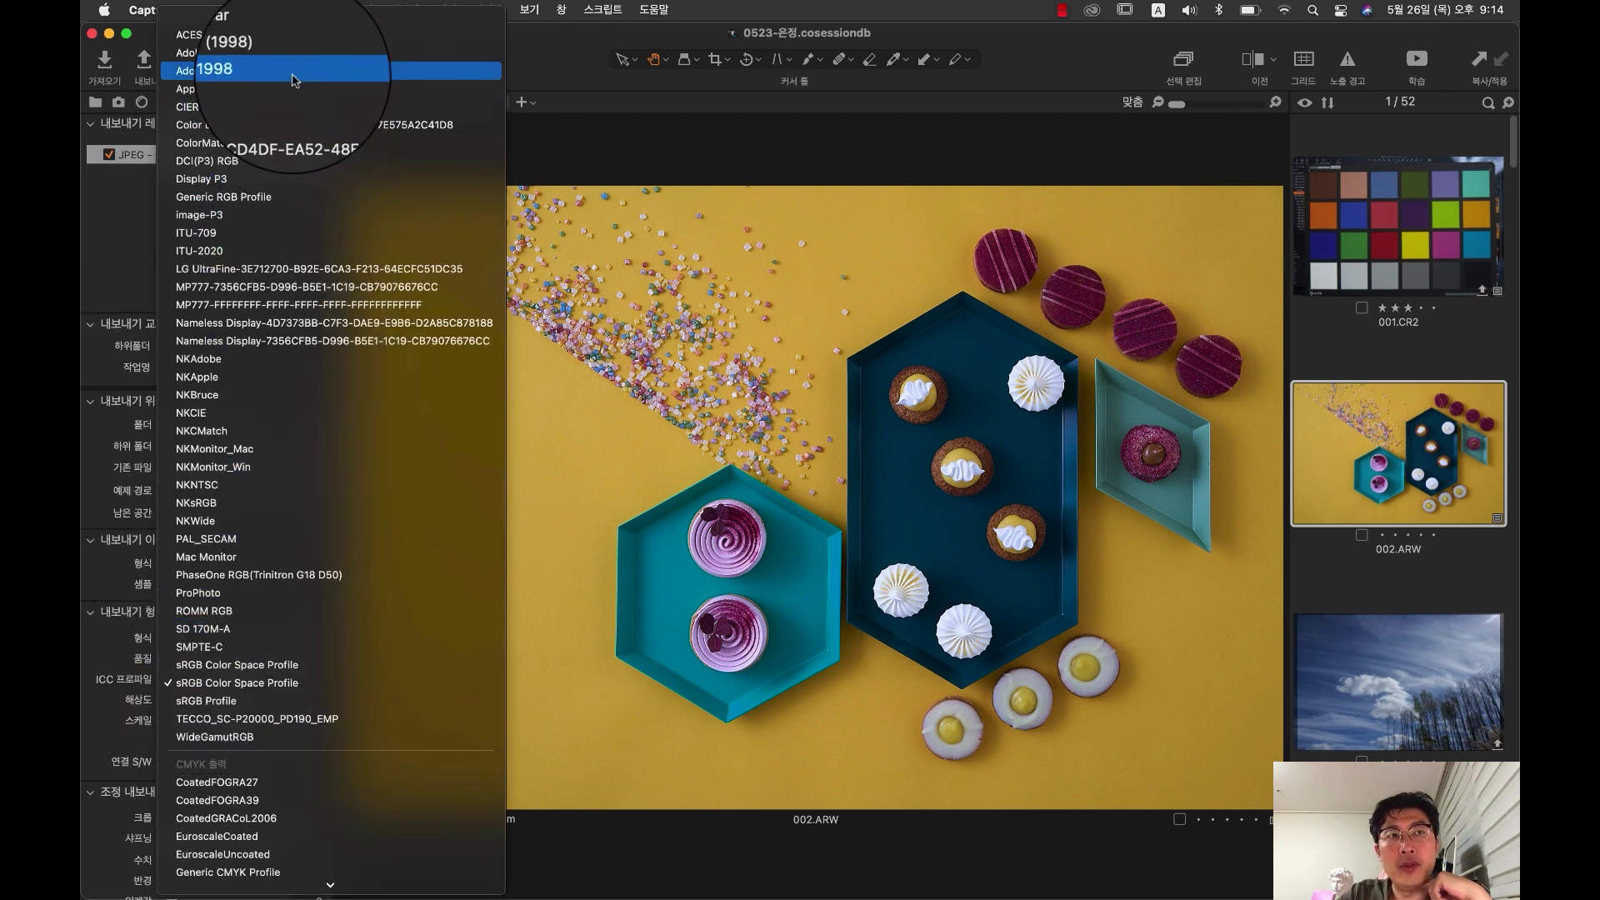
pyautogui.click(293, 71)
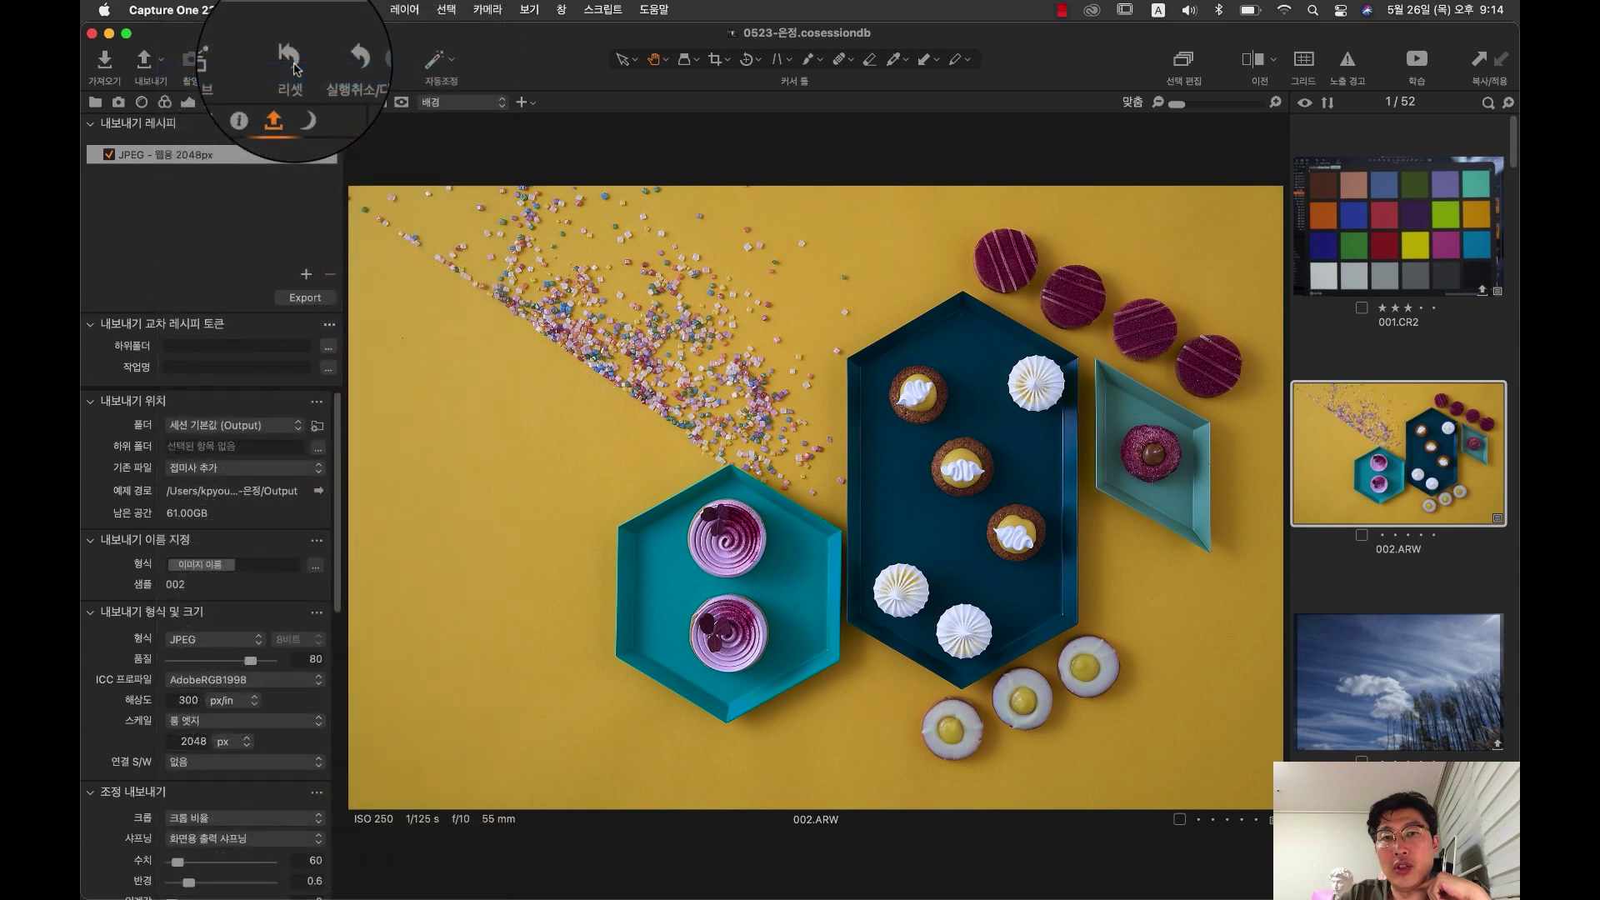
pyautogui.click(233, 679)
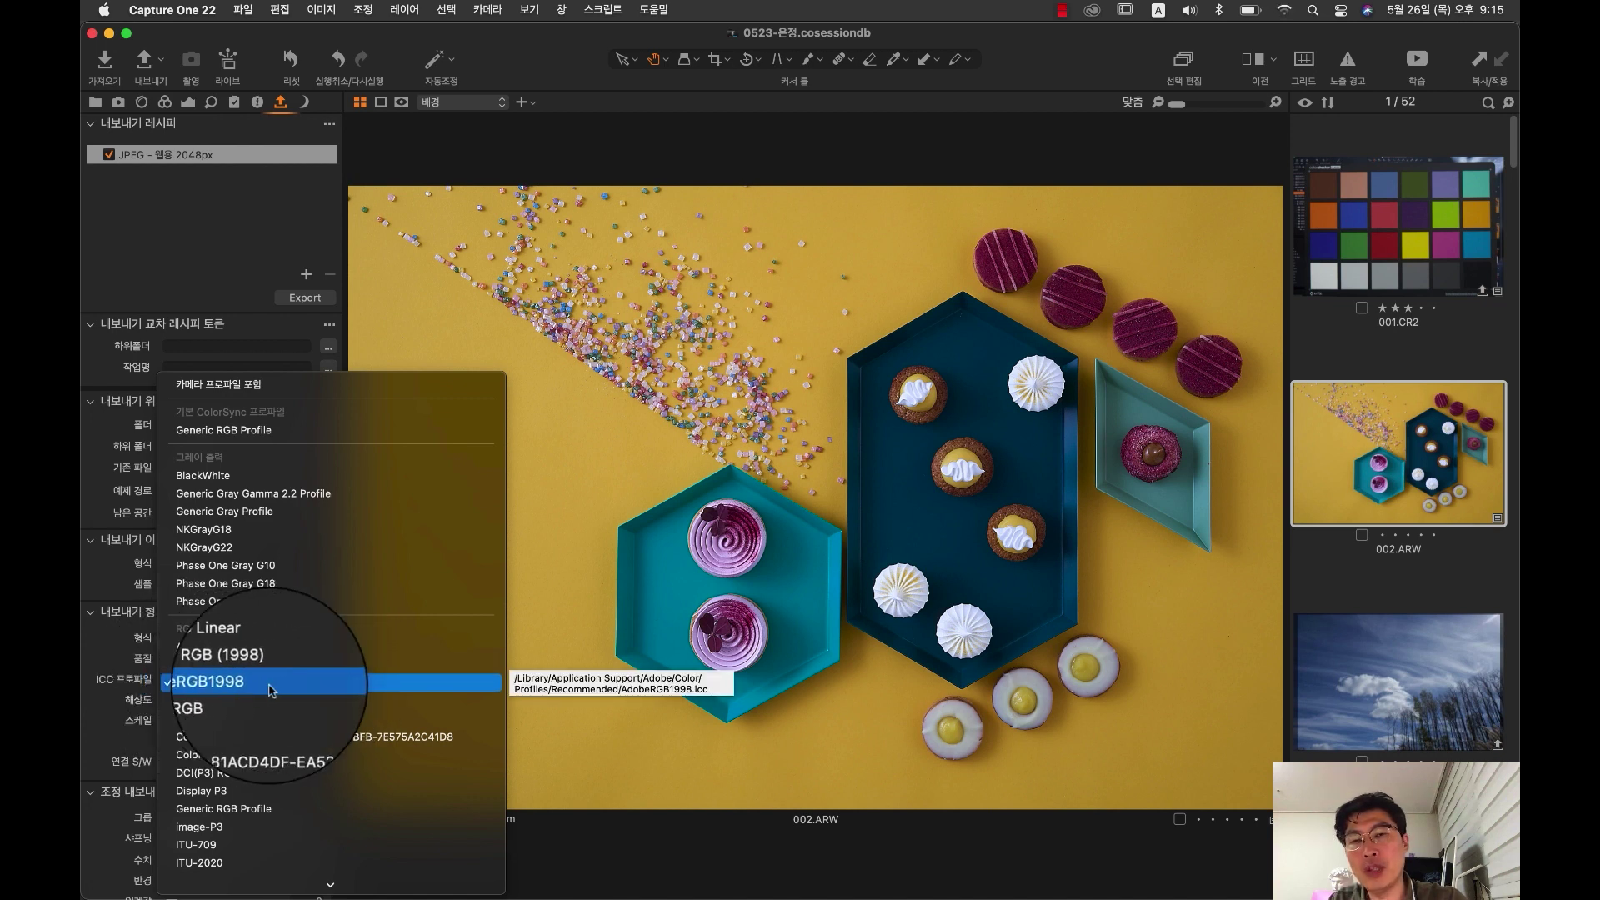
pyautogui.click(873, 553)
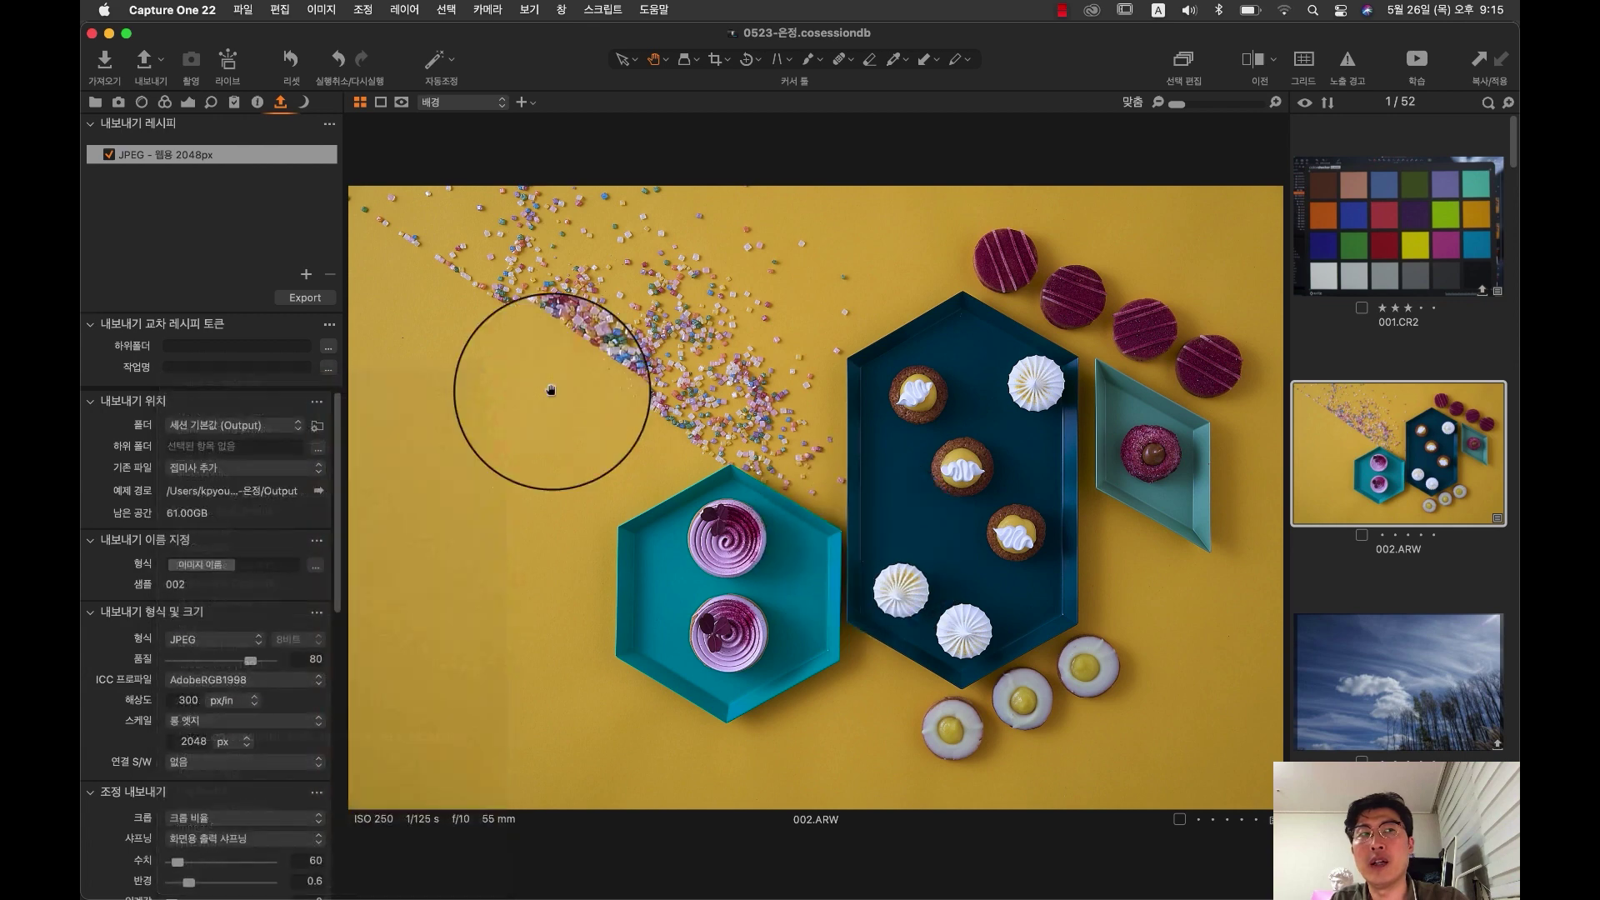
# Step: Assign the Sony A7RM3 Generic ICC profile to 002.ARW and set its white balance Kelvin to 4377
pyautogui.click(166, 103)
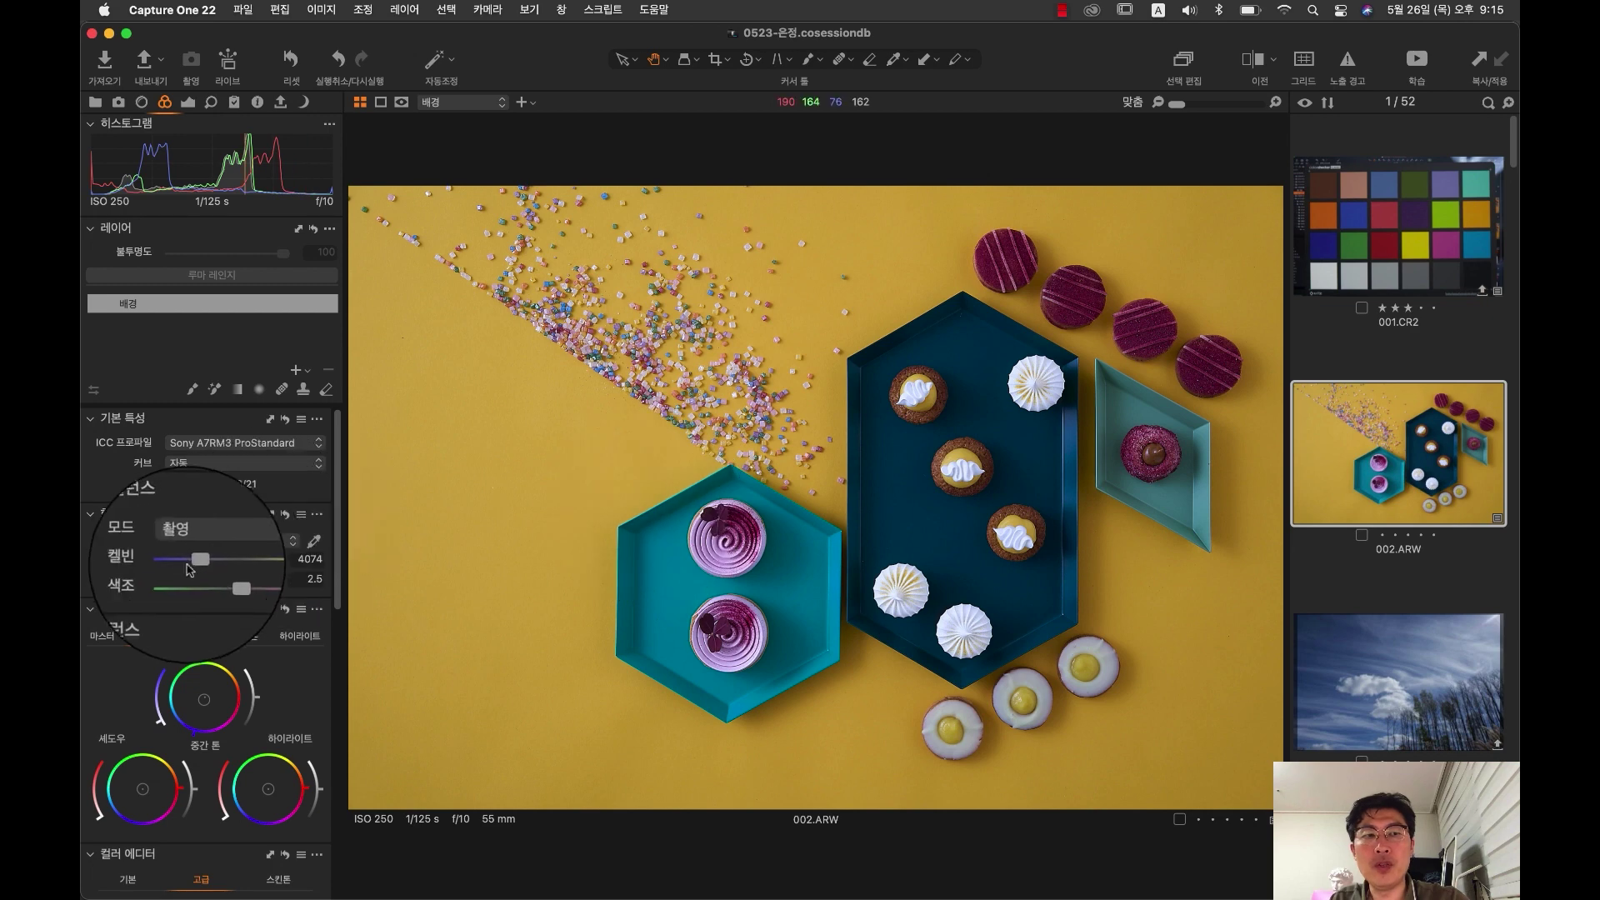
pyautogui.click(234, 441)
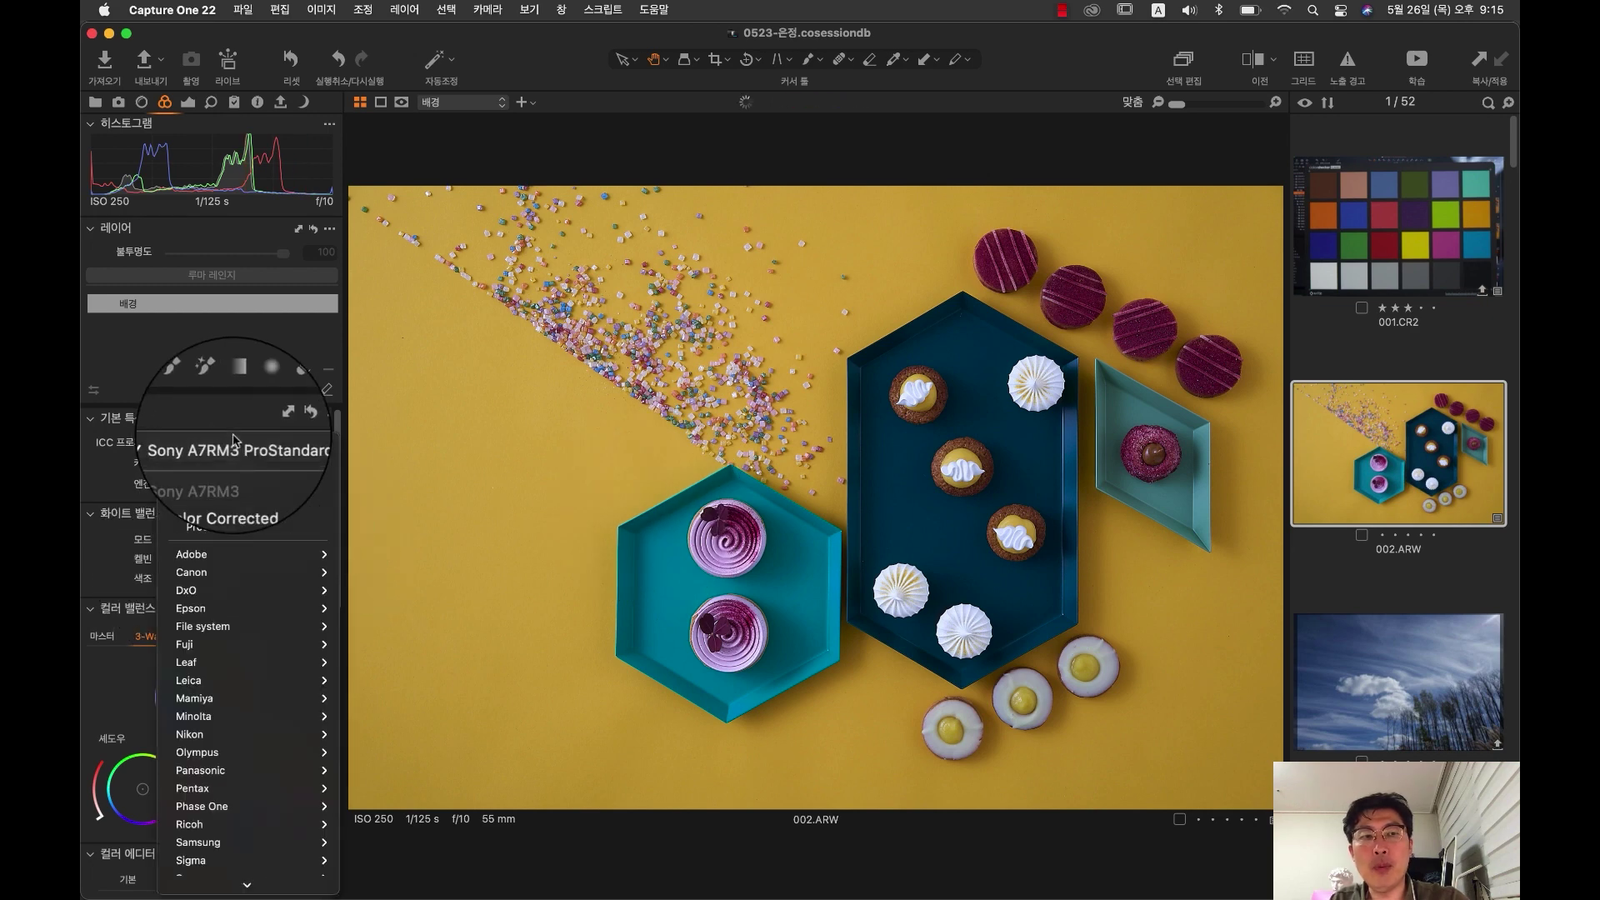
pyautogui.click(200, 511)
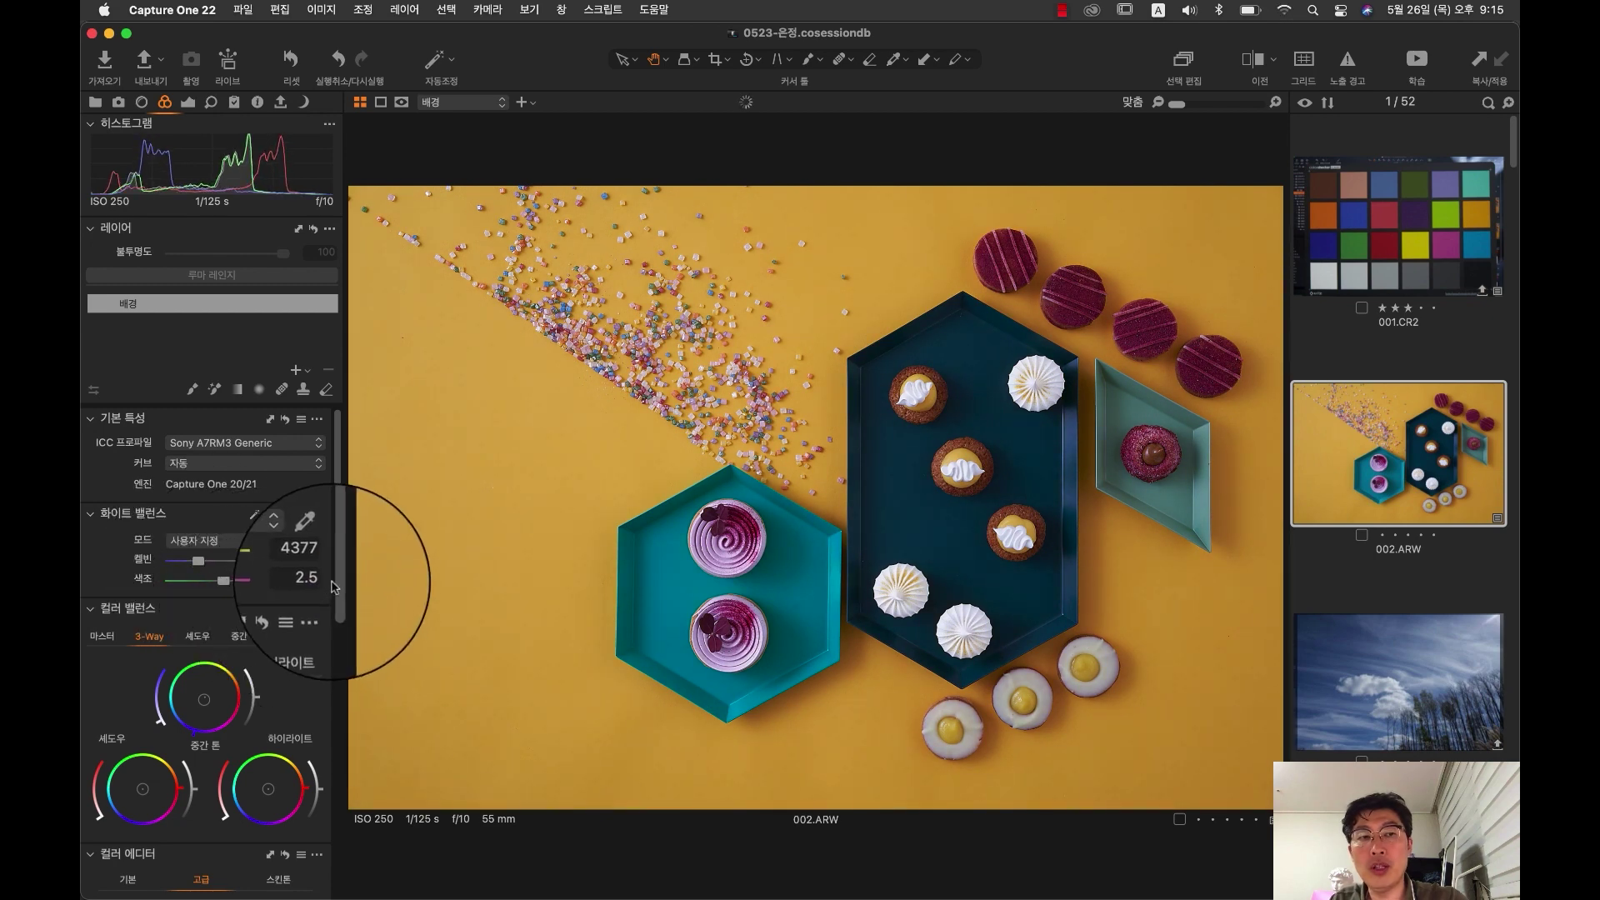
# Step: Shift the midtones of 002.ARW slightly toward orange in the 3-Way Color Balance
pyautogui.scroll(-3, 191, 568)
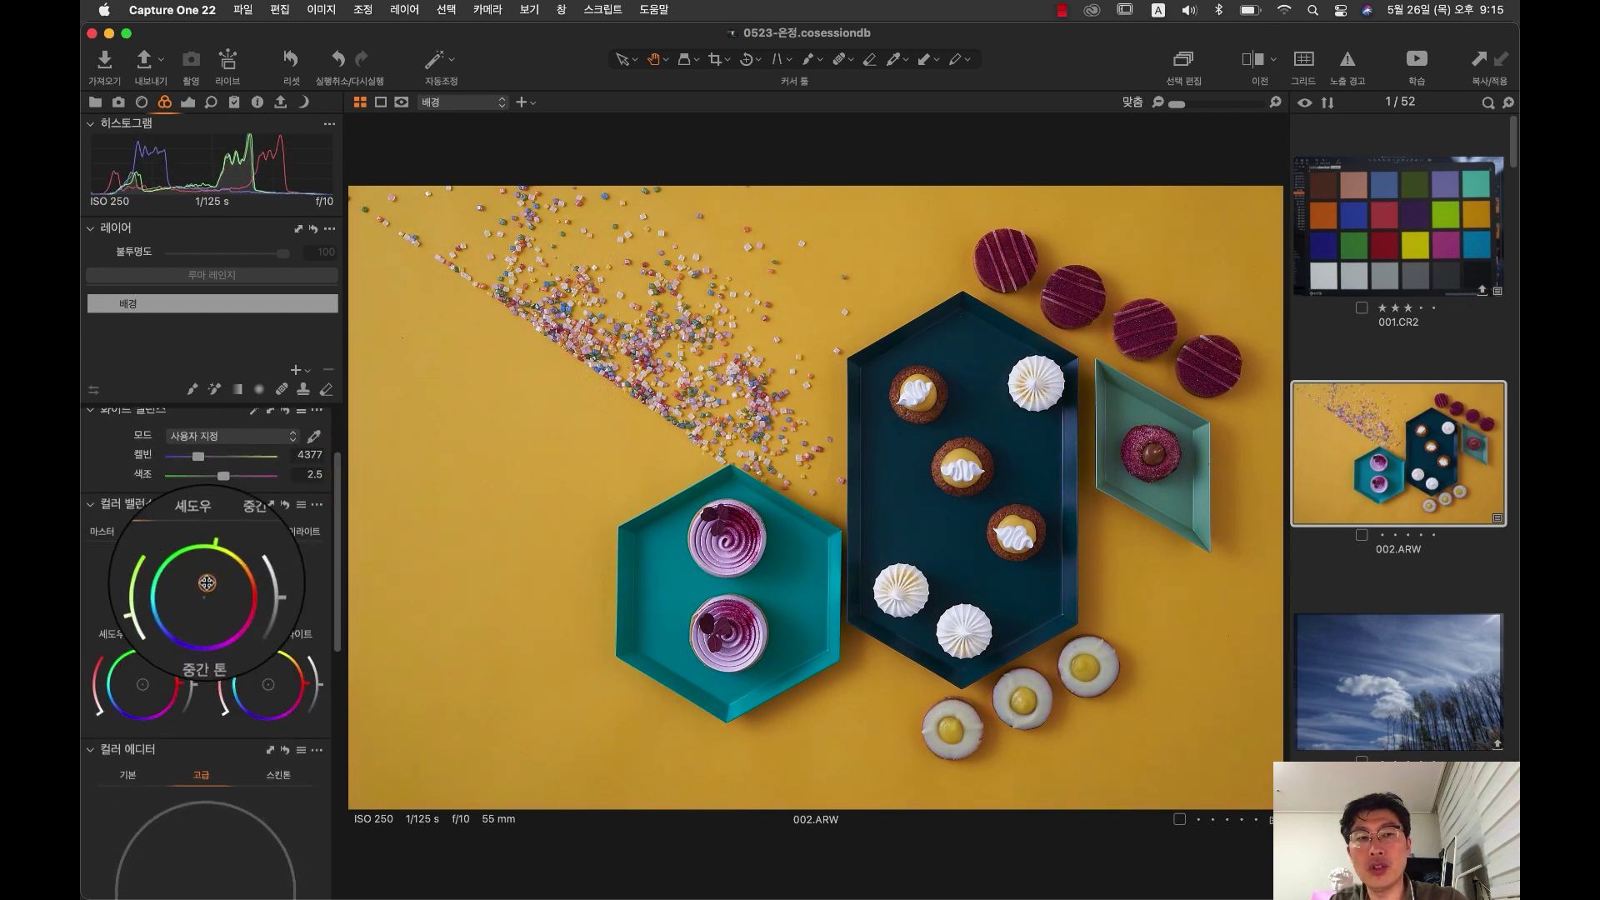
pyautogui.moveTo(205, 591); pyautogui.dragTo(212, 597)
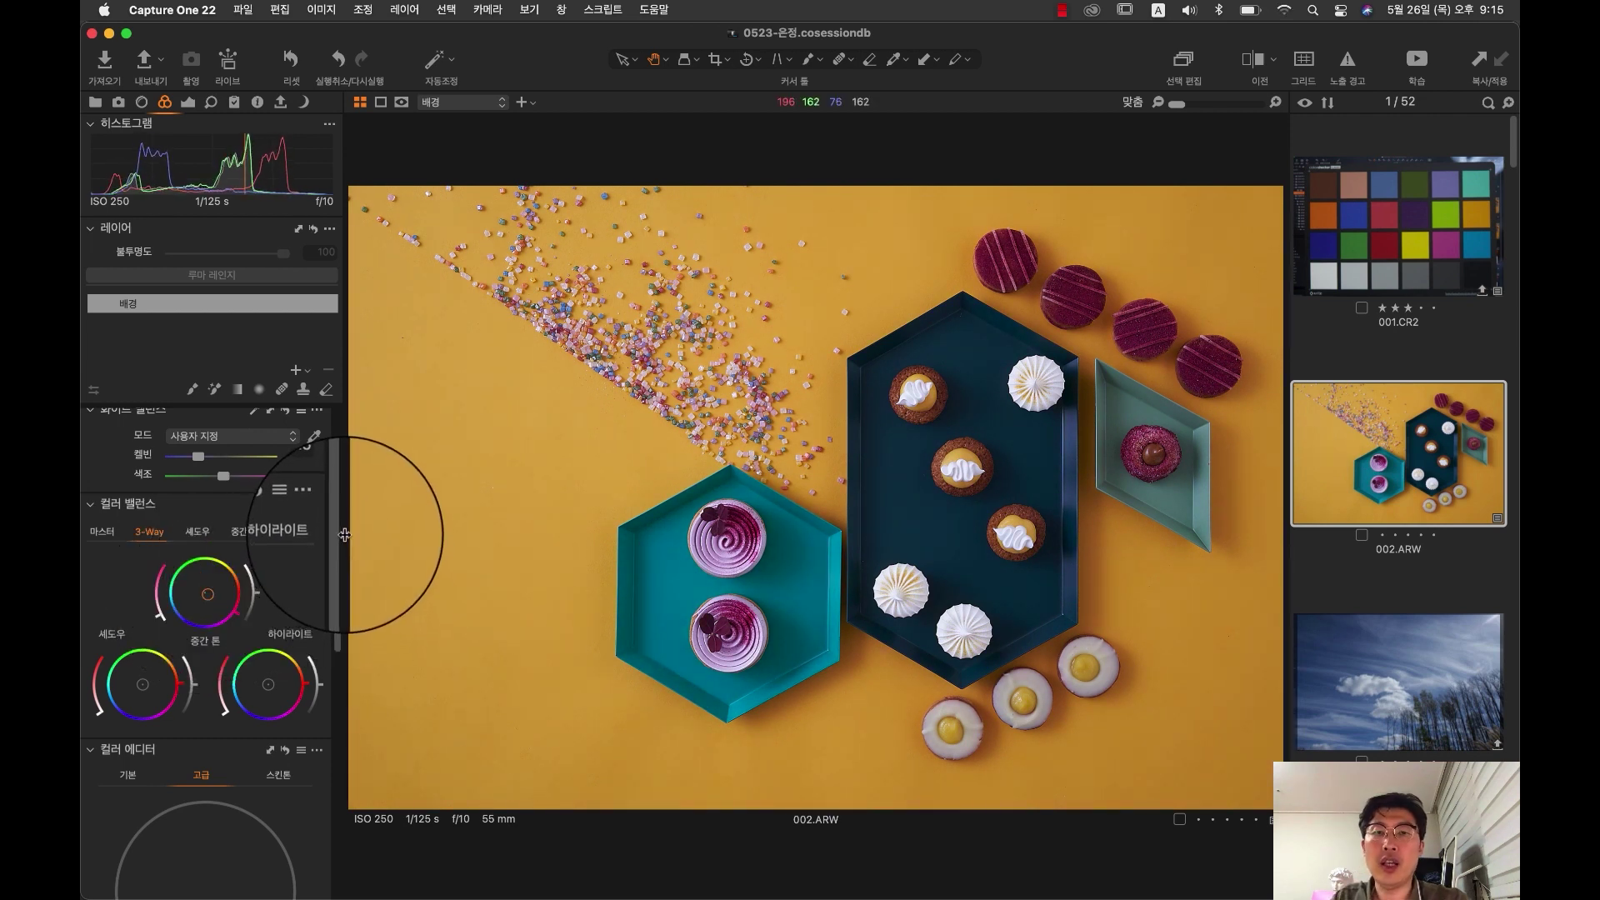
pyautogui.moveTo(344, 532); pyautogui.dragTo(348, 492)
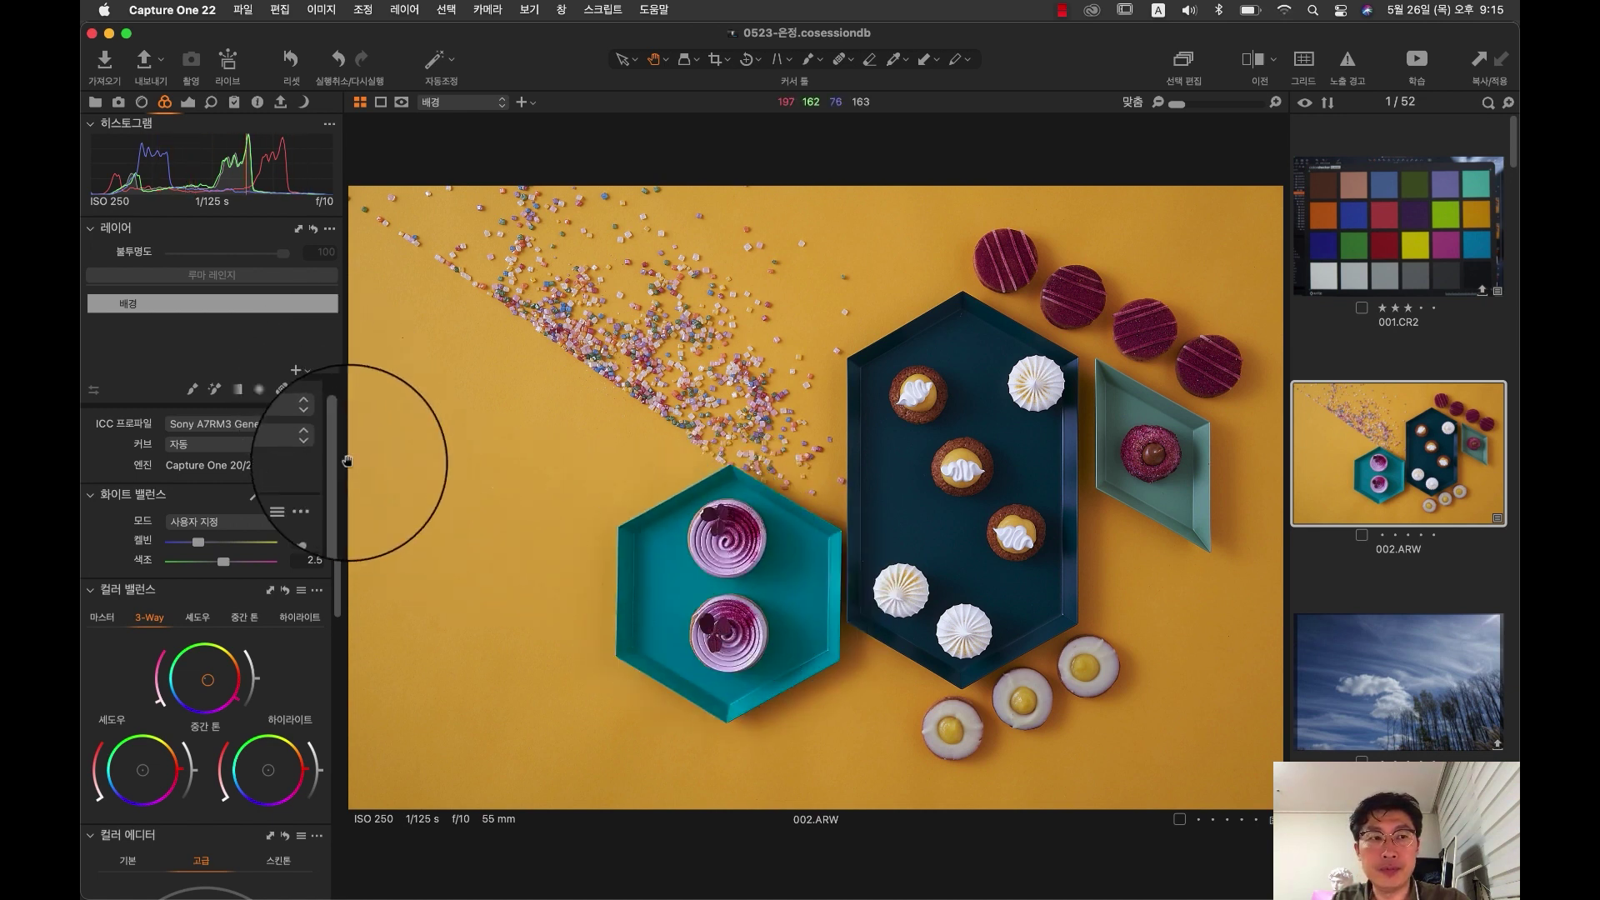
# Step: Sample the teal hexagonal tray's color in the advanced Color Editor
pyautogui.scroll(-10, 334, 517)
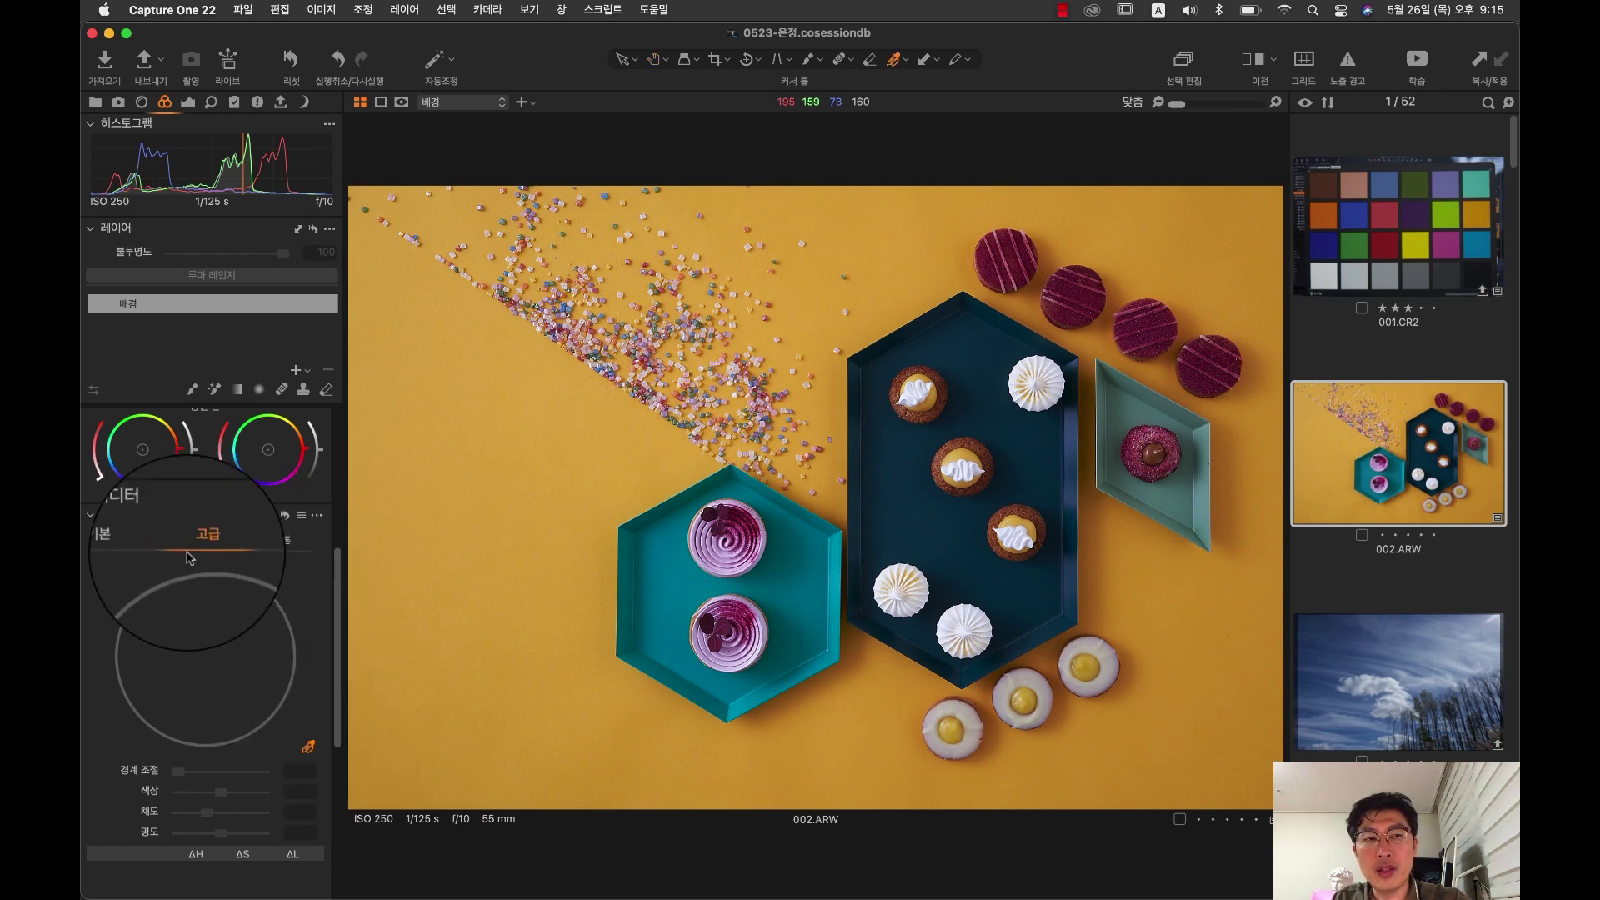
pyautogui.moveTo(135, 521)
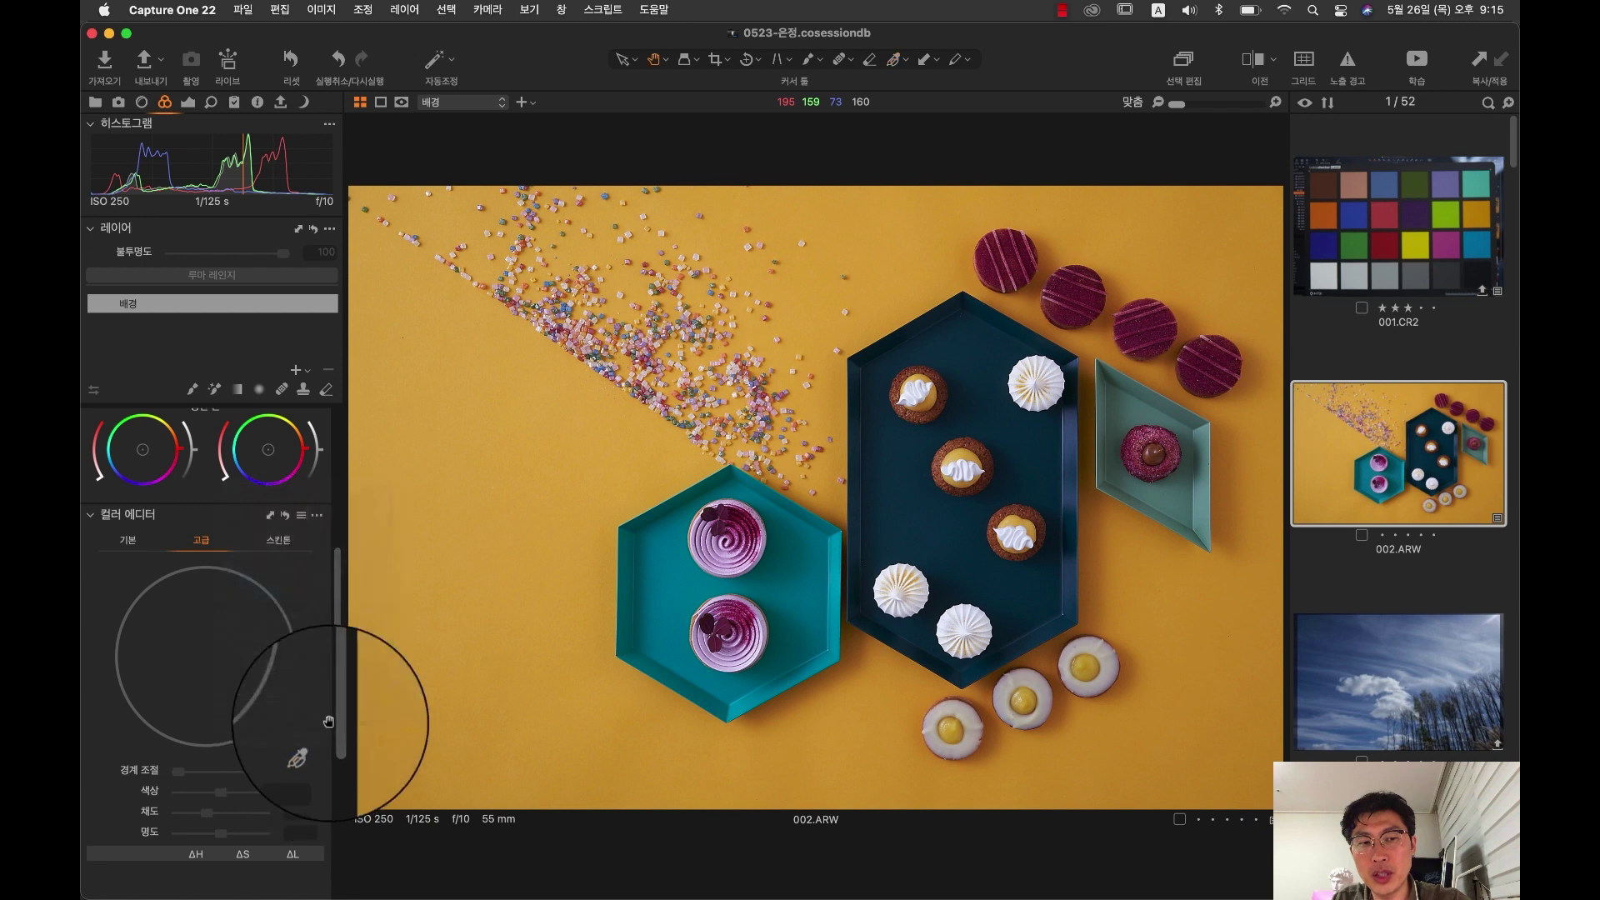
pyautogui.click(298, 753)
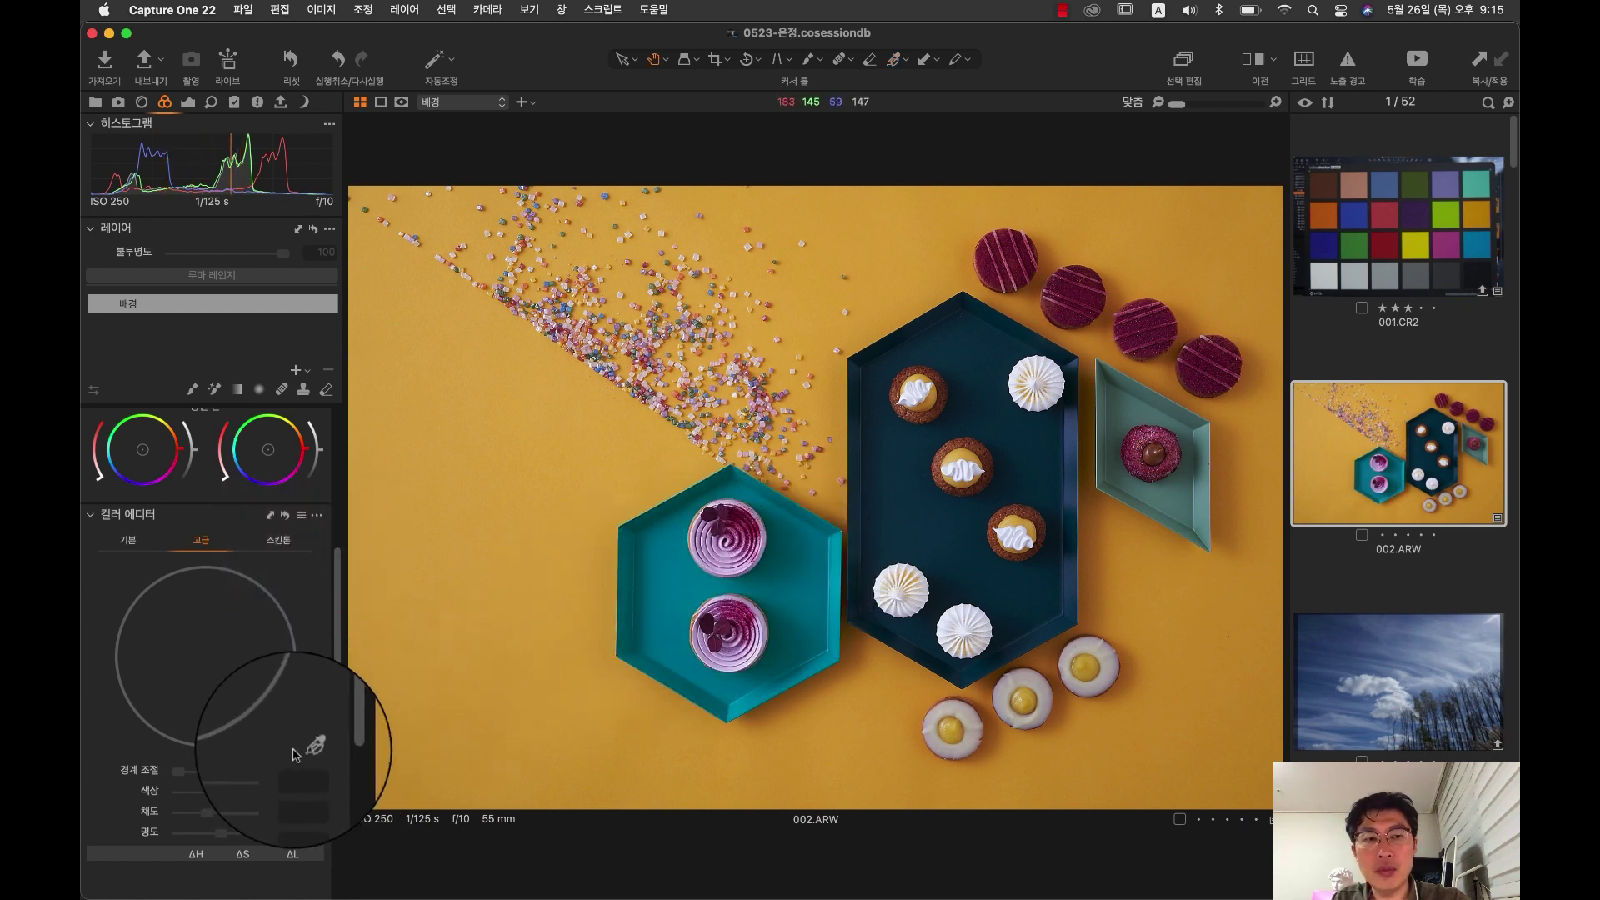
pyautogui.click(792, 588)
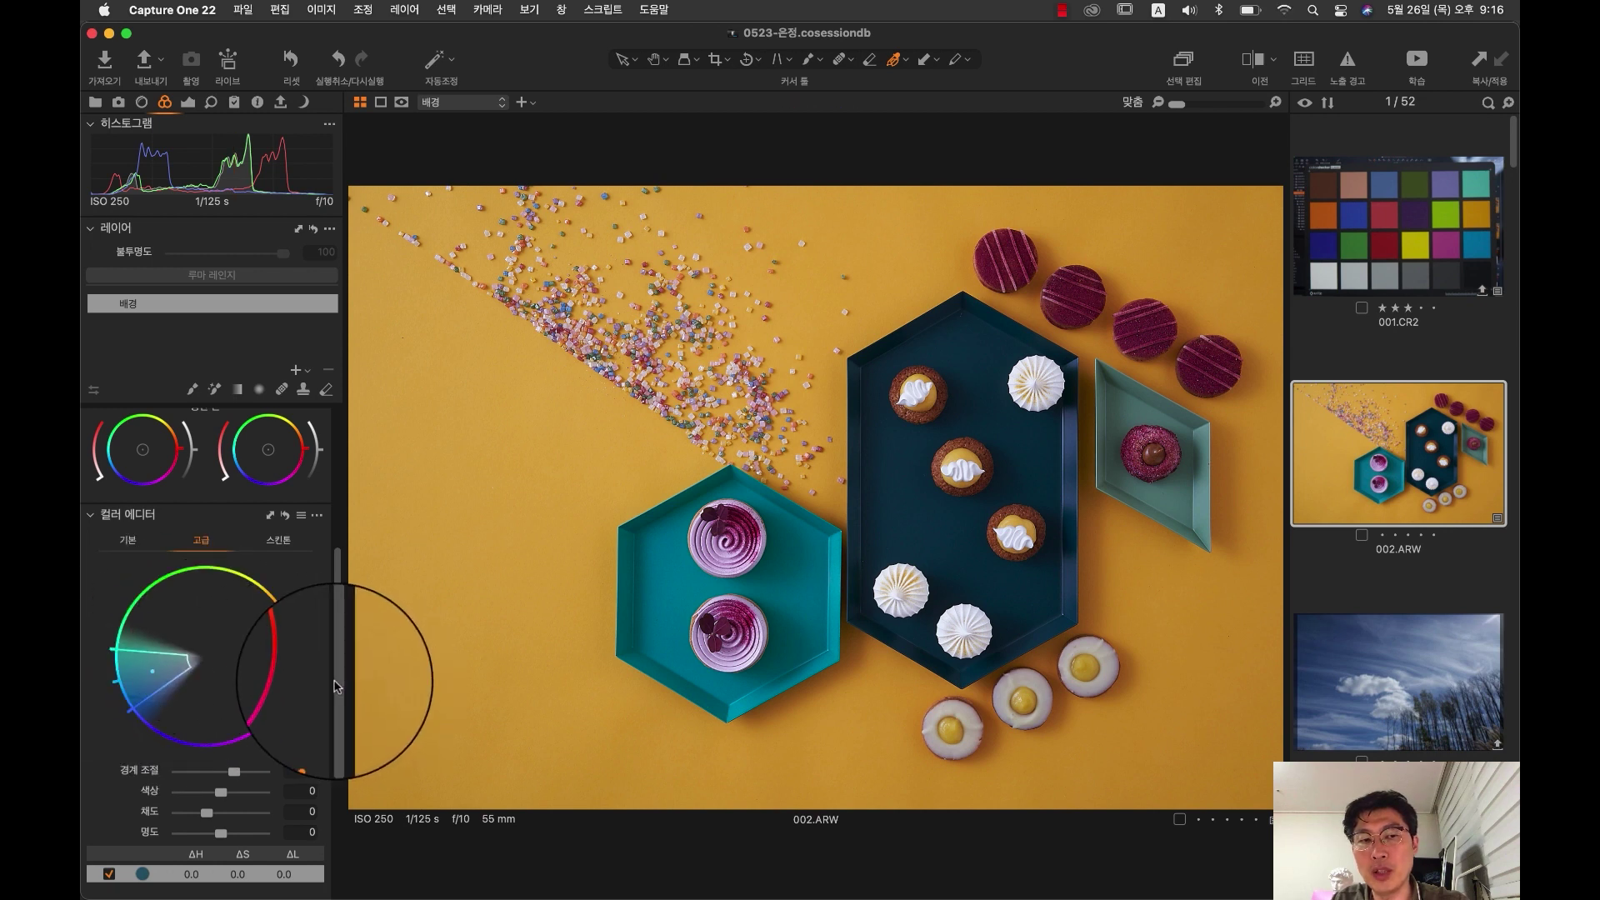
# Step: Set the teal range's smoothness to 30 and show only the selected color range in the photo
pyautogui.scroll(-2, 342, 704)
pyautogui.scroll(-2, 341, 704)
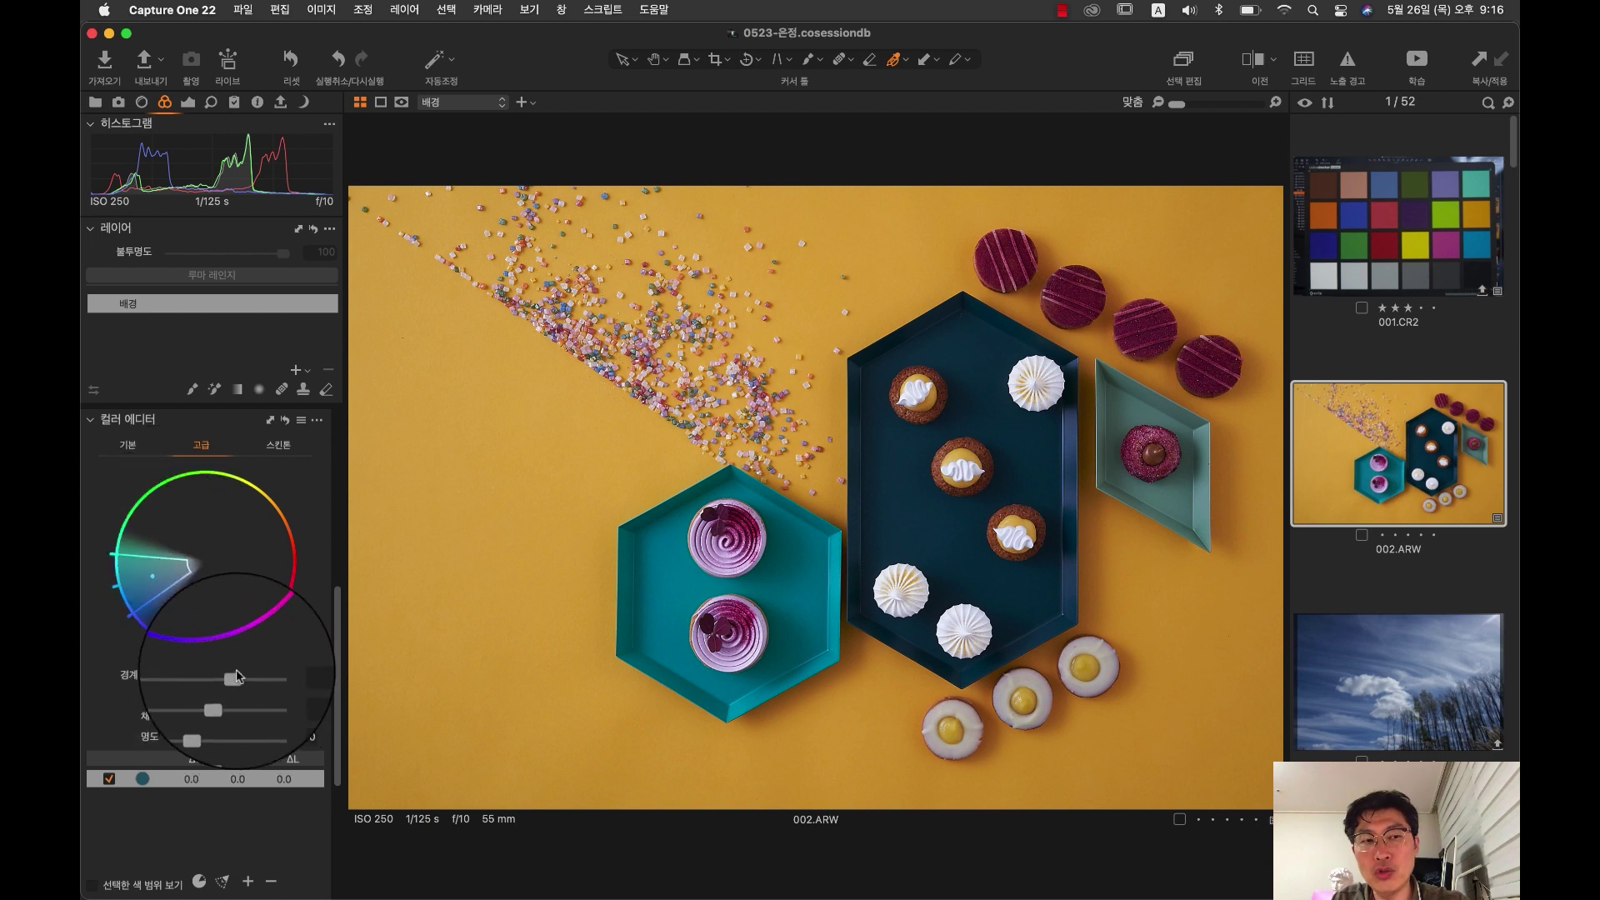
pyautogui.moveTo(200, 677); pyautogui.dragTo(294, 692)
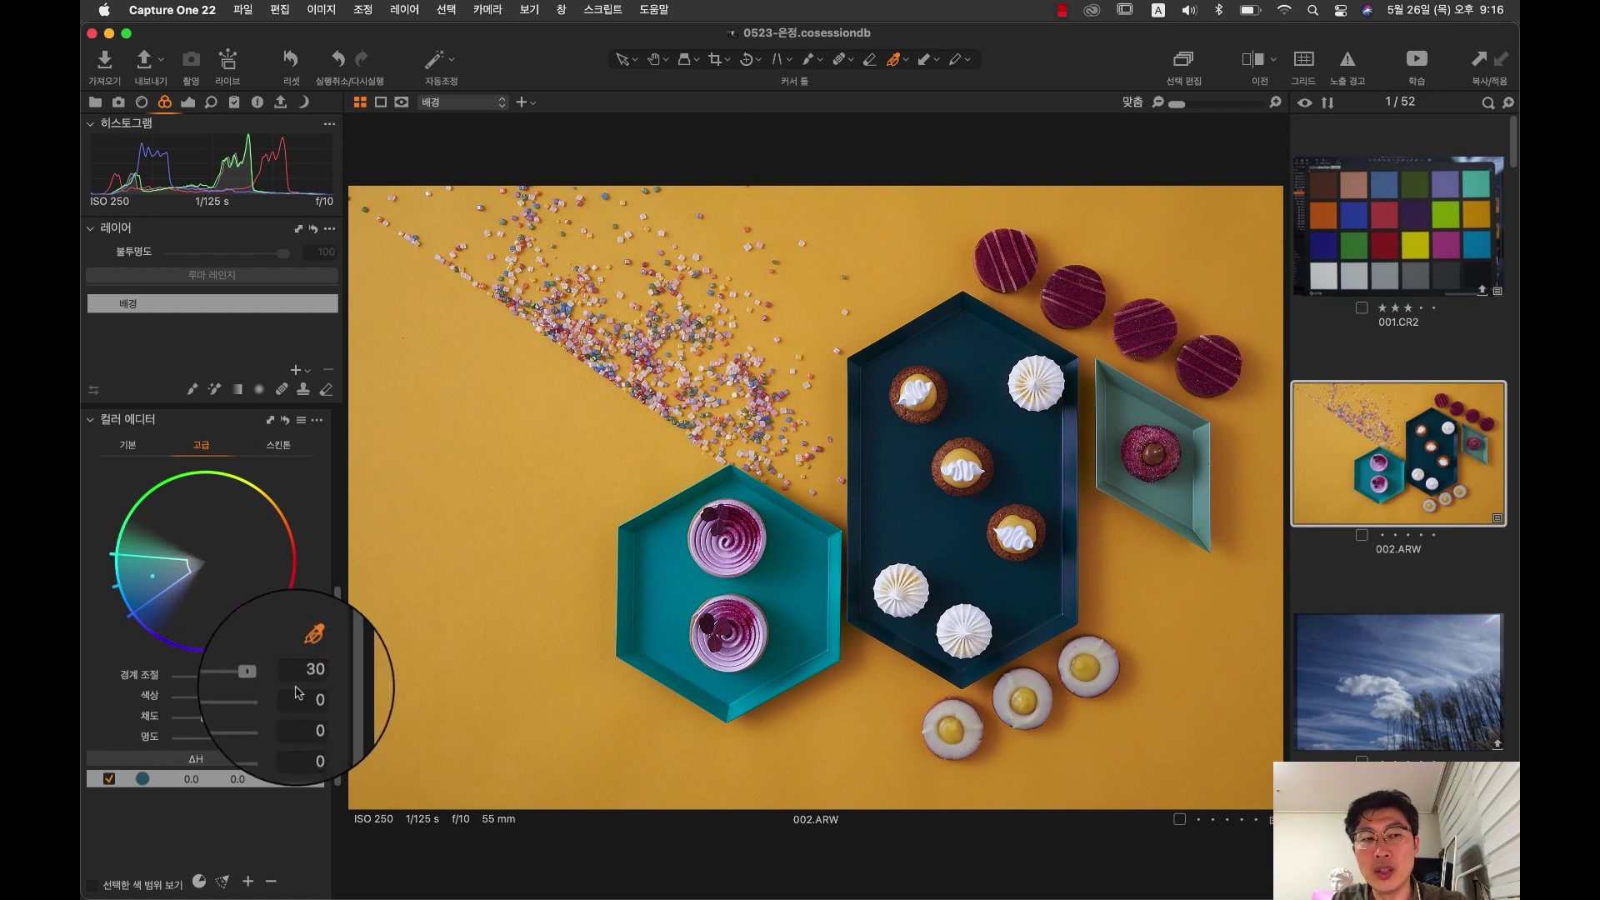
pyautogui.scroll(-2, 292, 683)
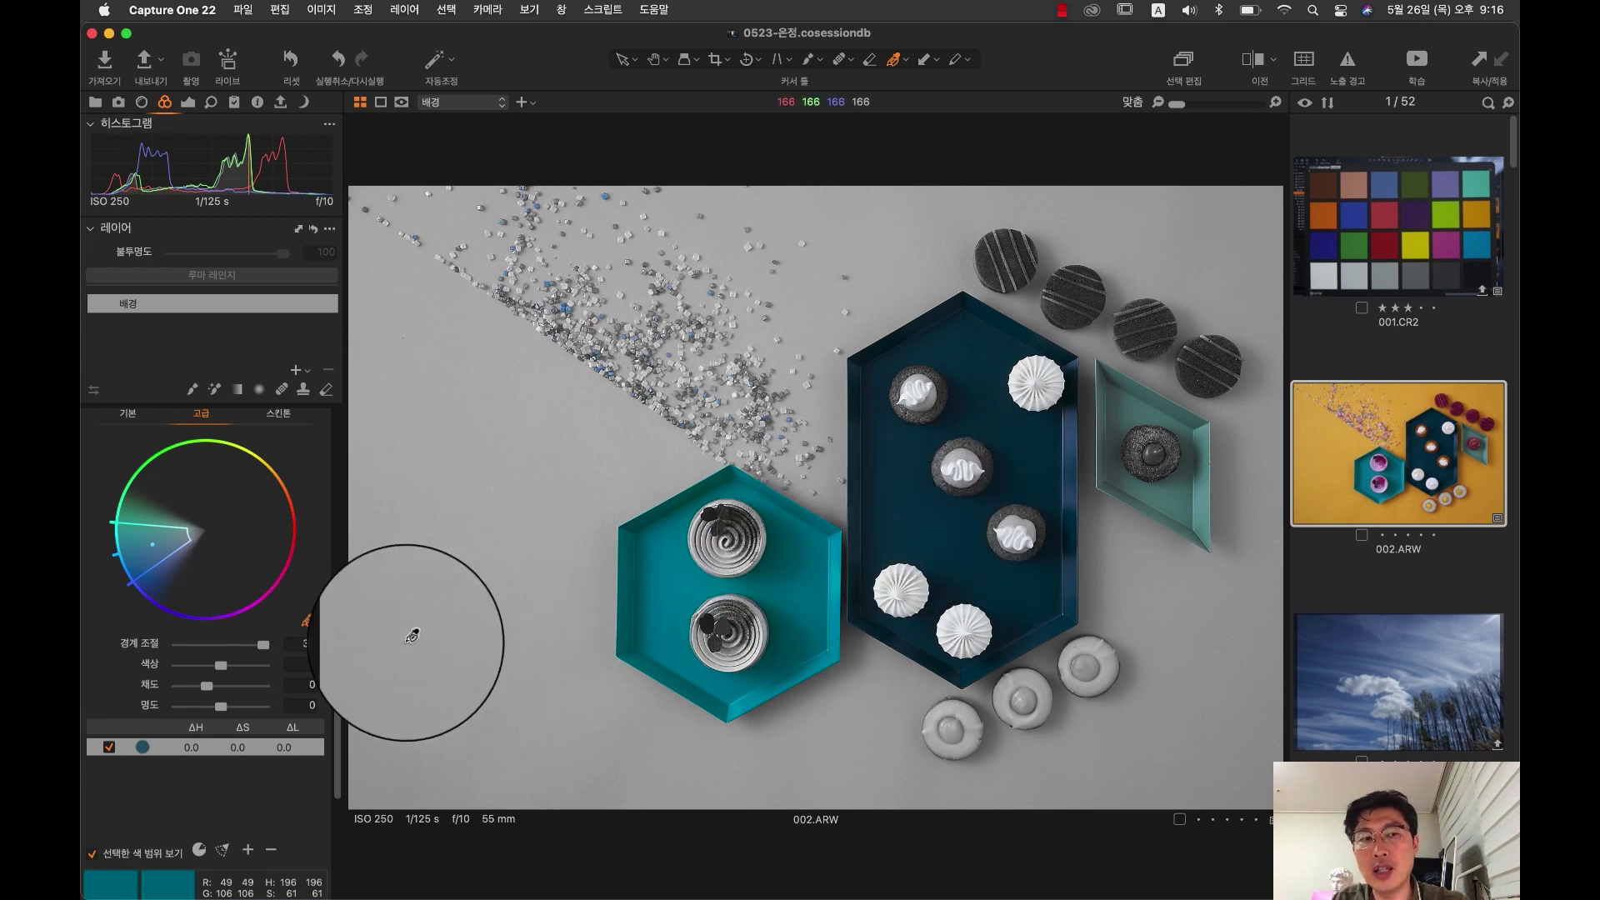
# Step: Set the teal range's smoothness to 1, compare it on the dark tray's edges, and narrow the range on the color wheel
pyautogui.moveTo(266, 648); pyautogui.dragTo(179, 646)
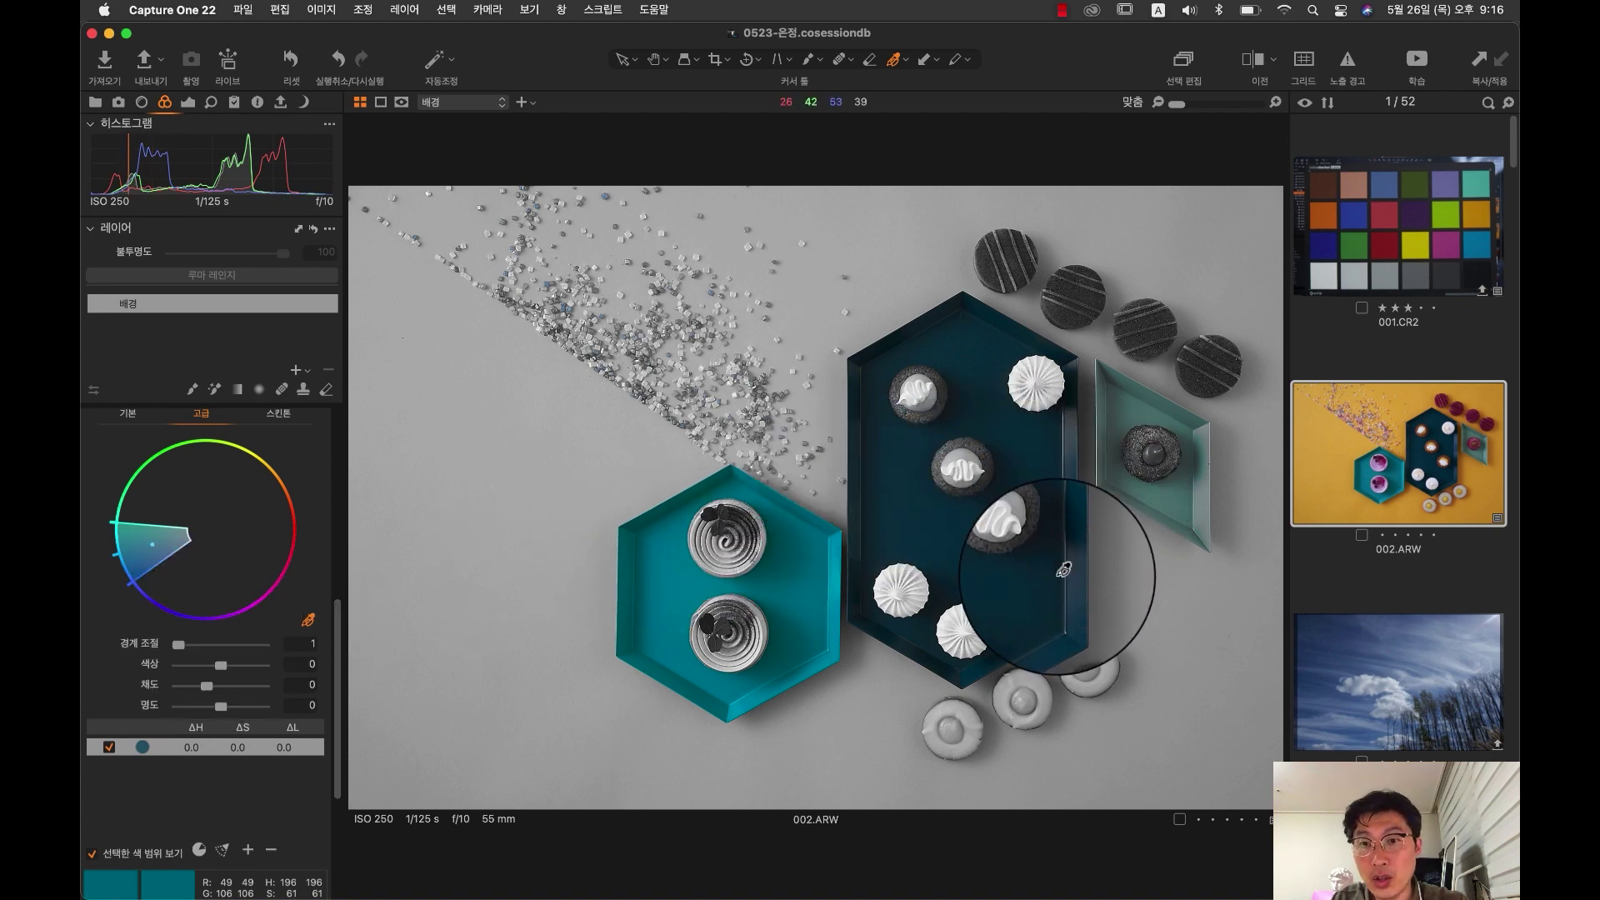
pyautogui.scroll(3, 1063, 572)
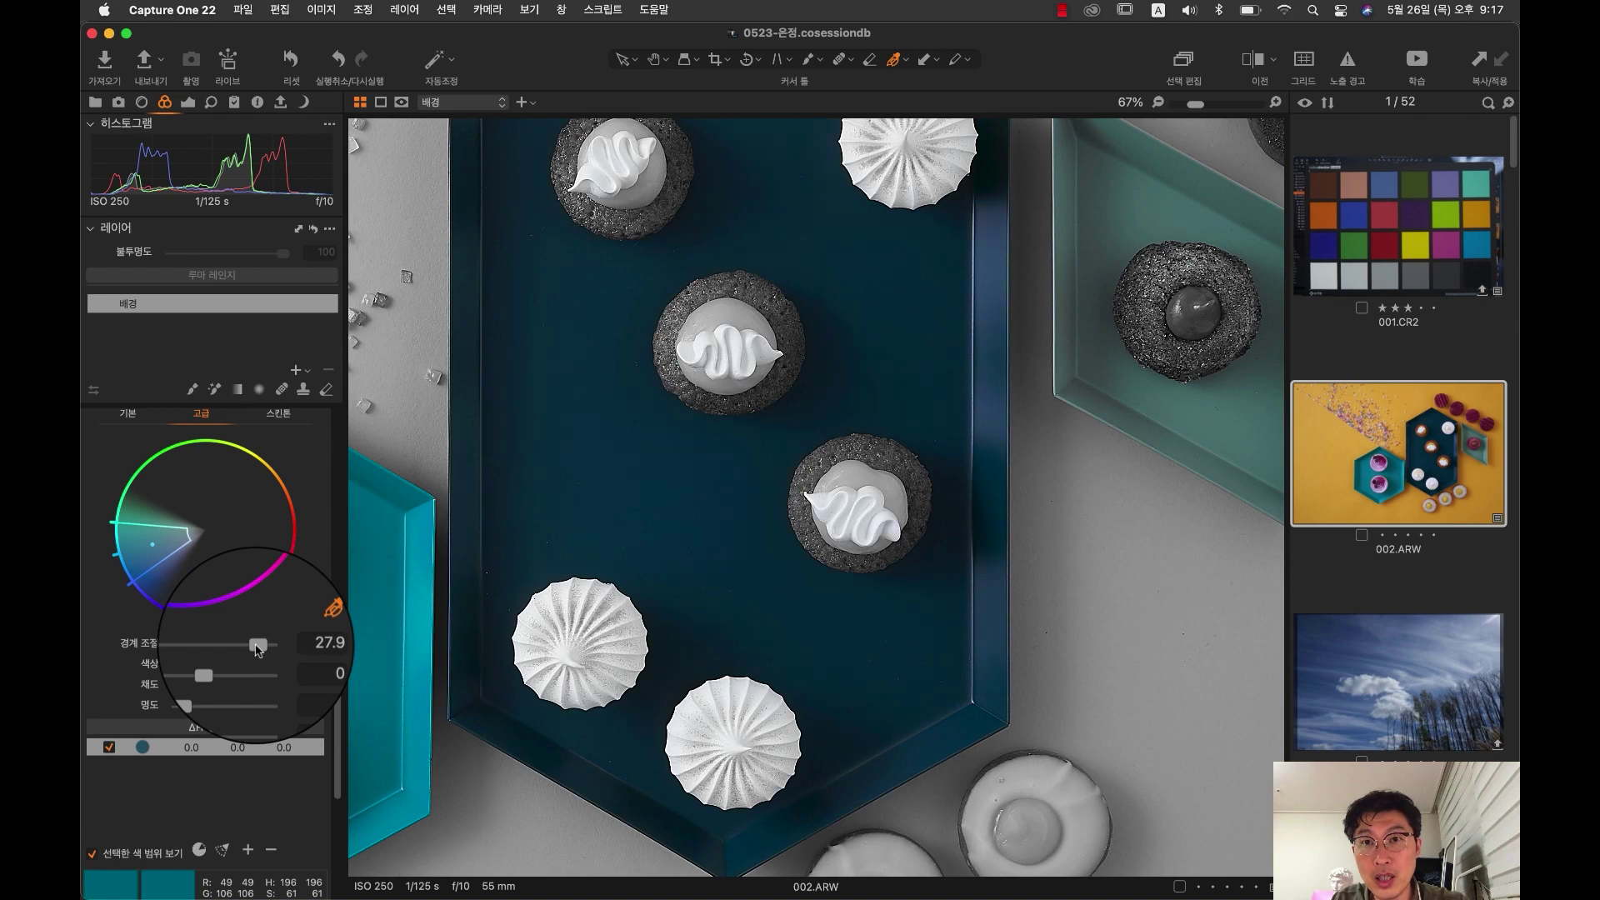
pyautogui.moveTo(257, 649); pyautogui.dragTo(83, 648)
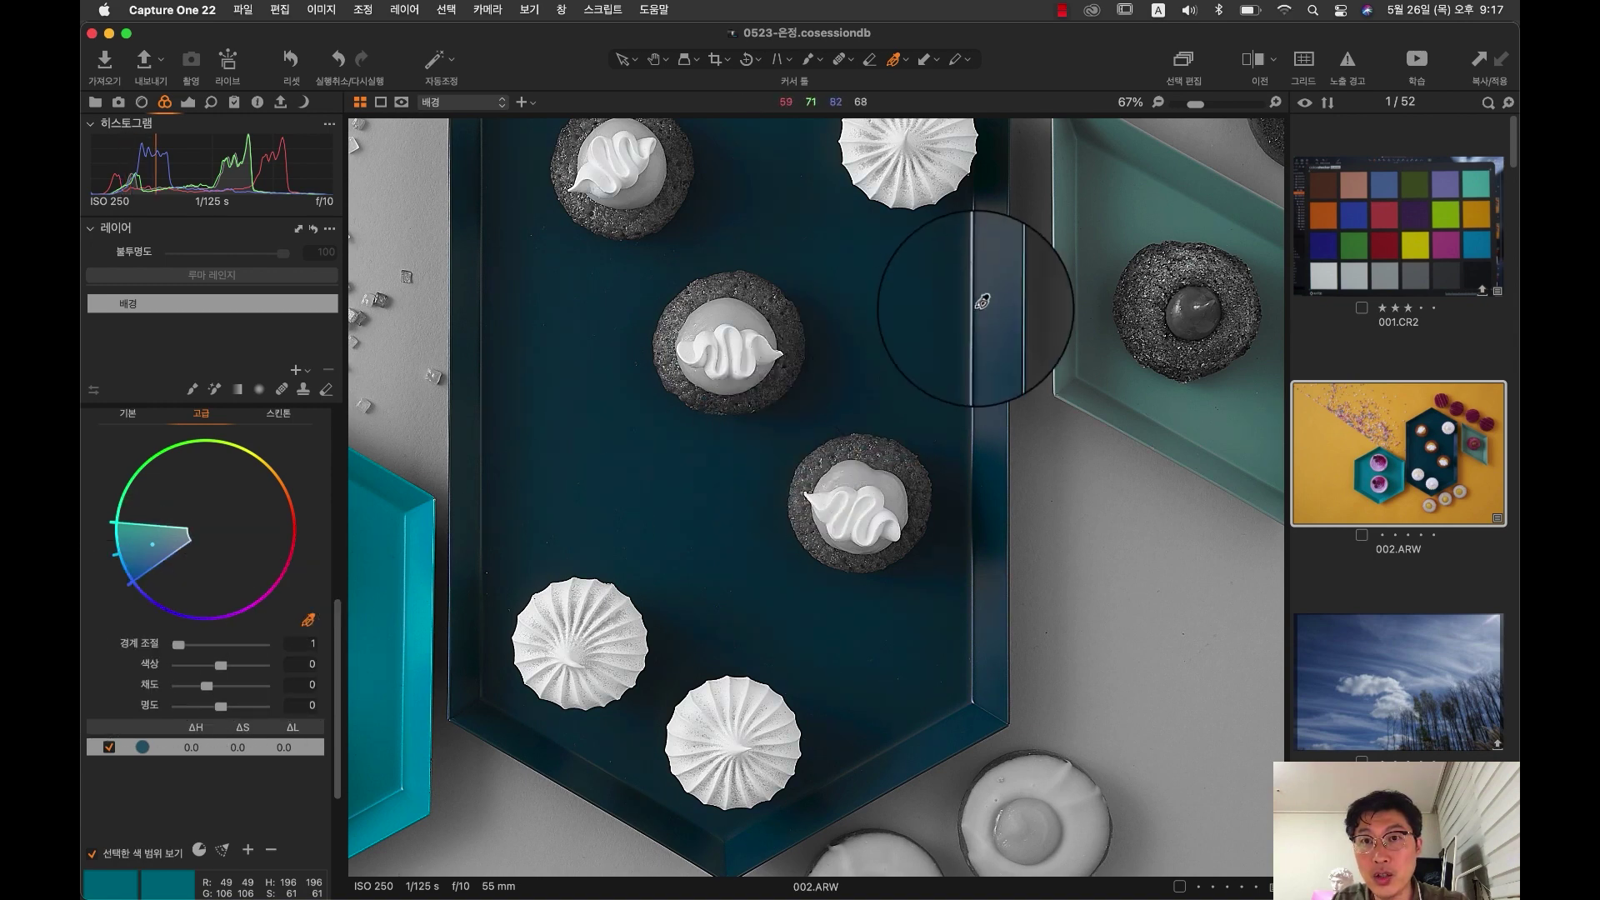
pyautogui.scroll(-5, 381, 517)
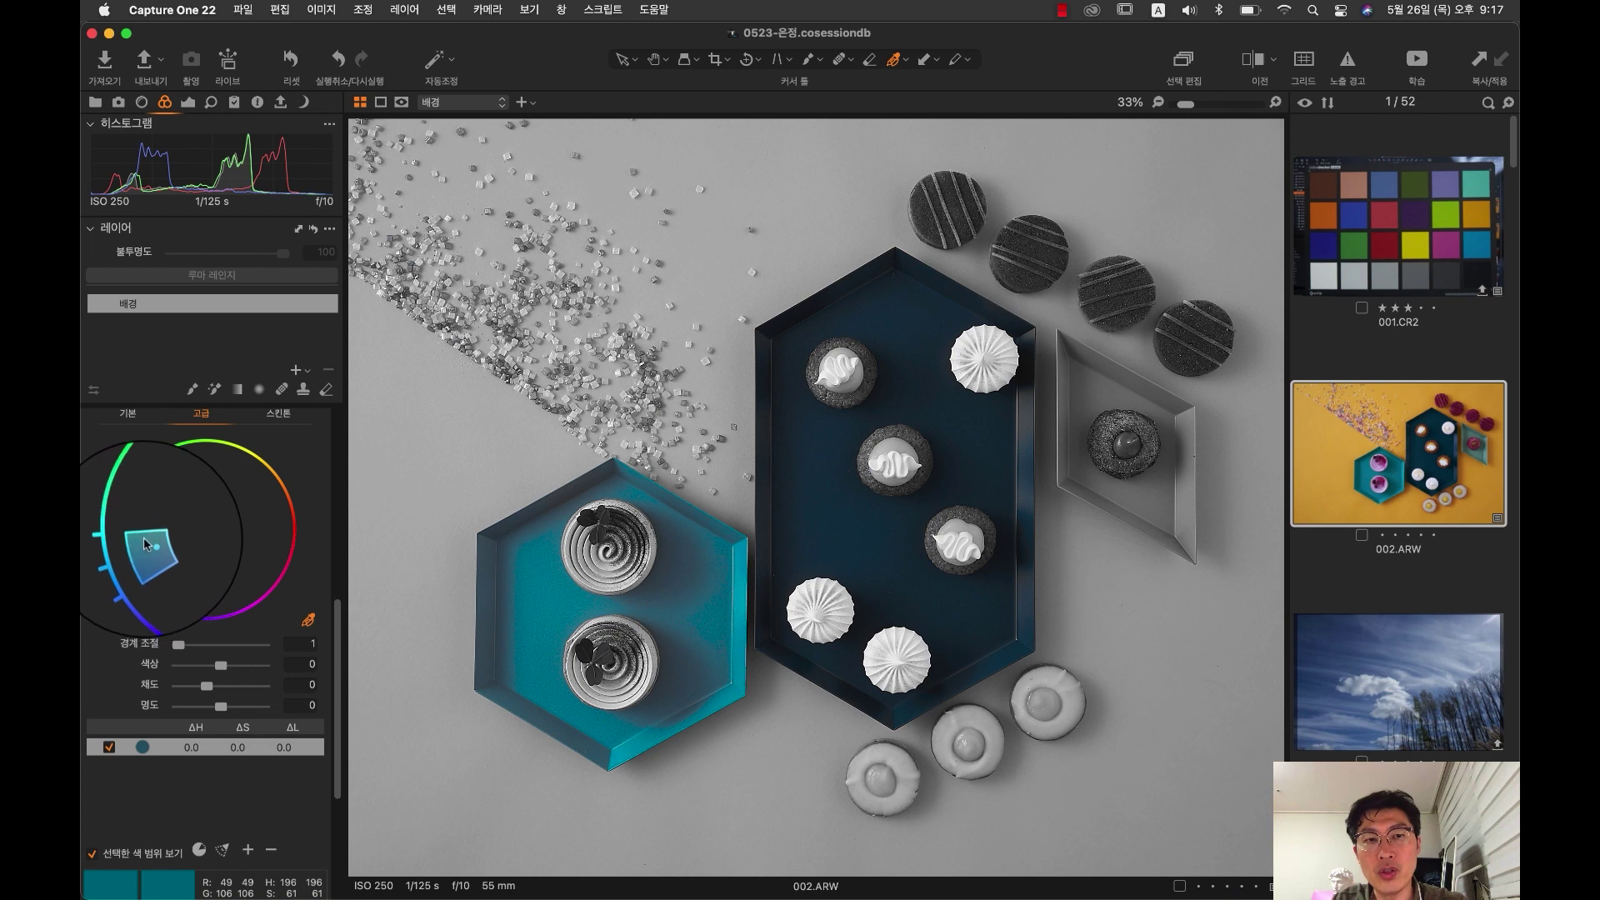
pyautogui.moveTo(149, 532); pyautogui.dragTo(170, 540)
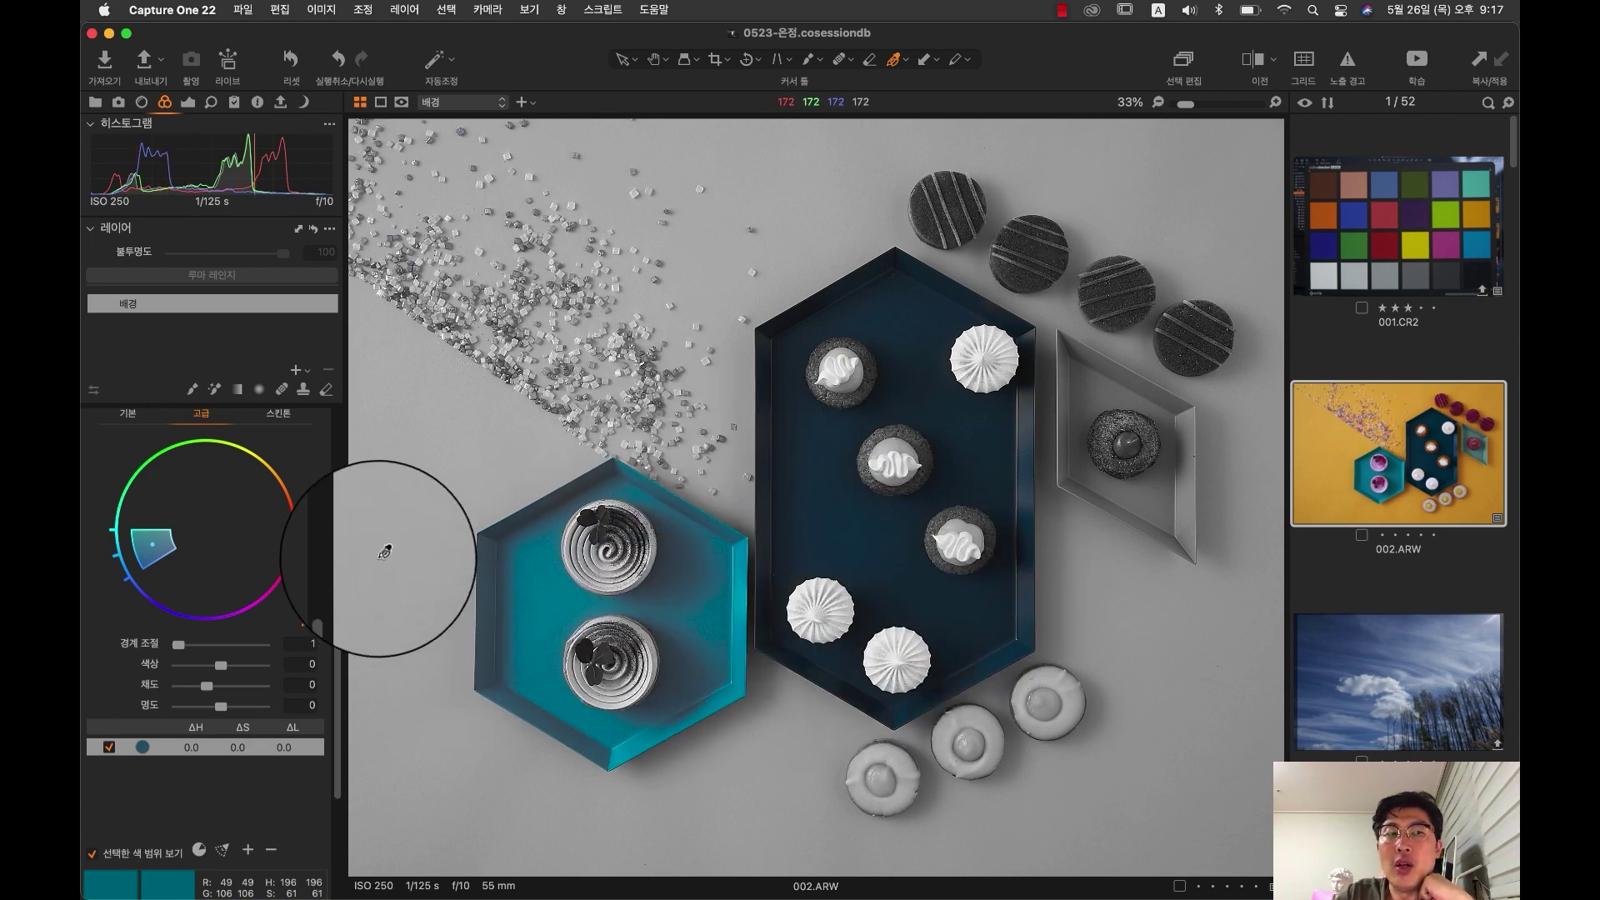
# Step: Reset all Color Editor adjustments on 002.ARW
pyautogui.scroll(5, 340, 634)
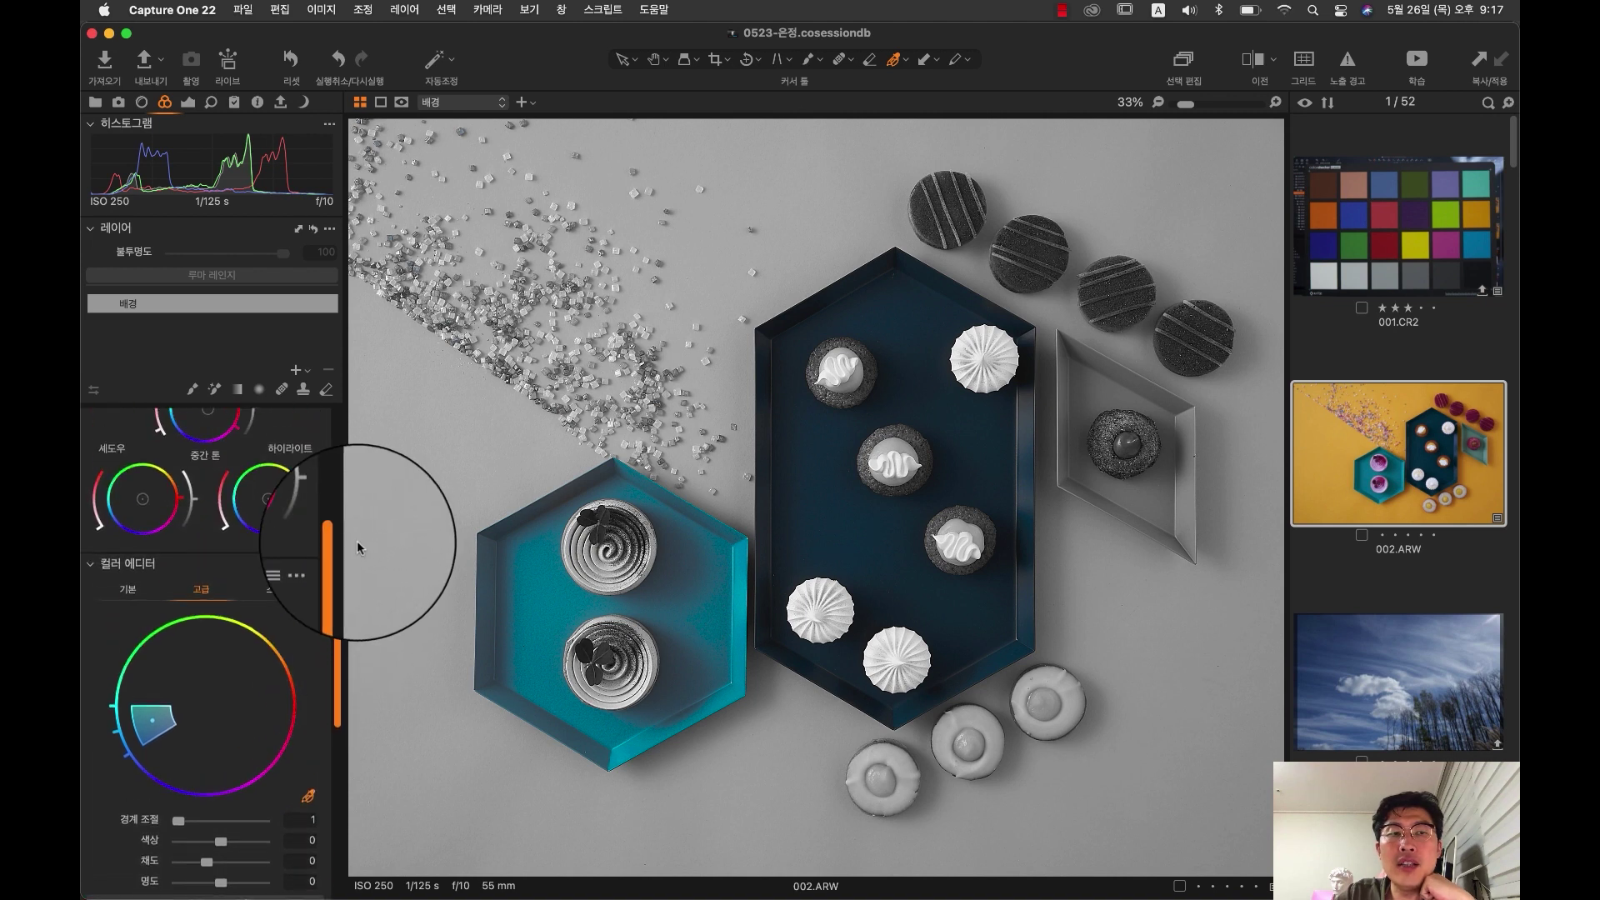
pyautogui.scroll(-5, 334, 566)
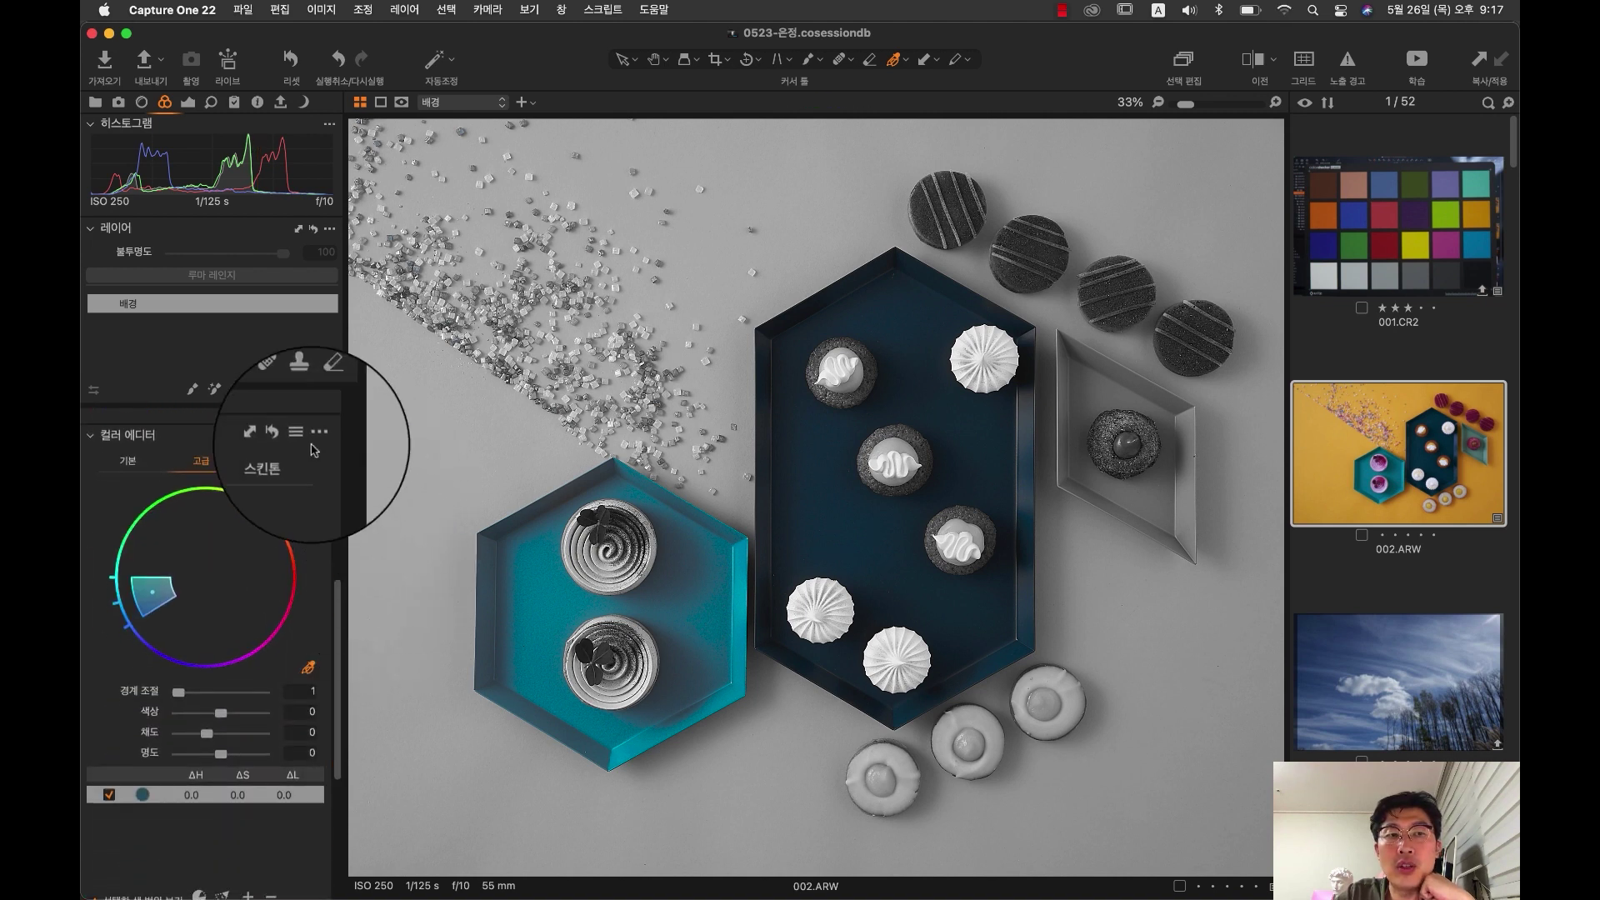
pyautogui.click(284, 442)
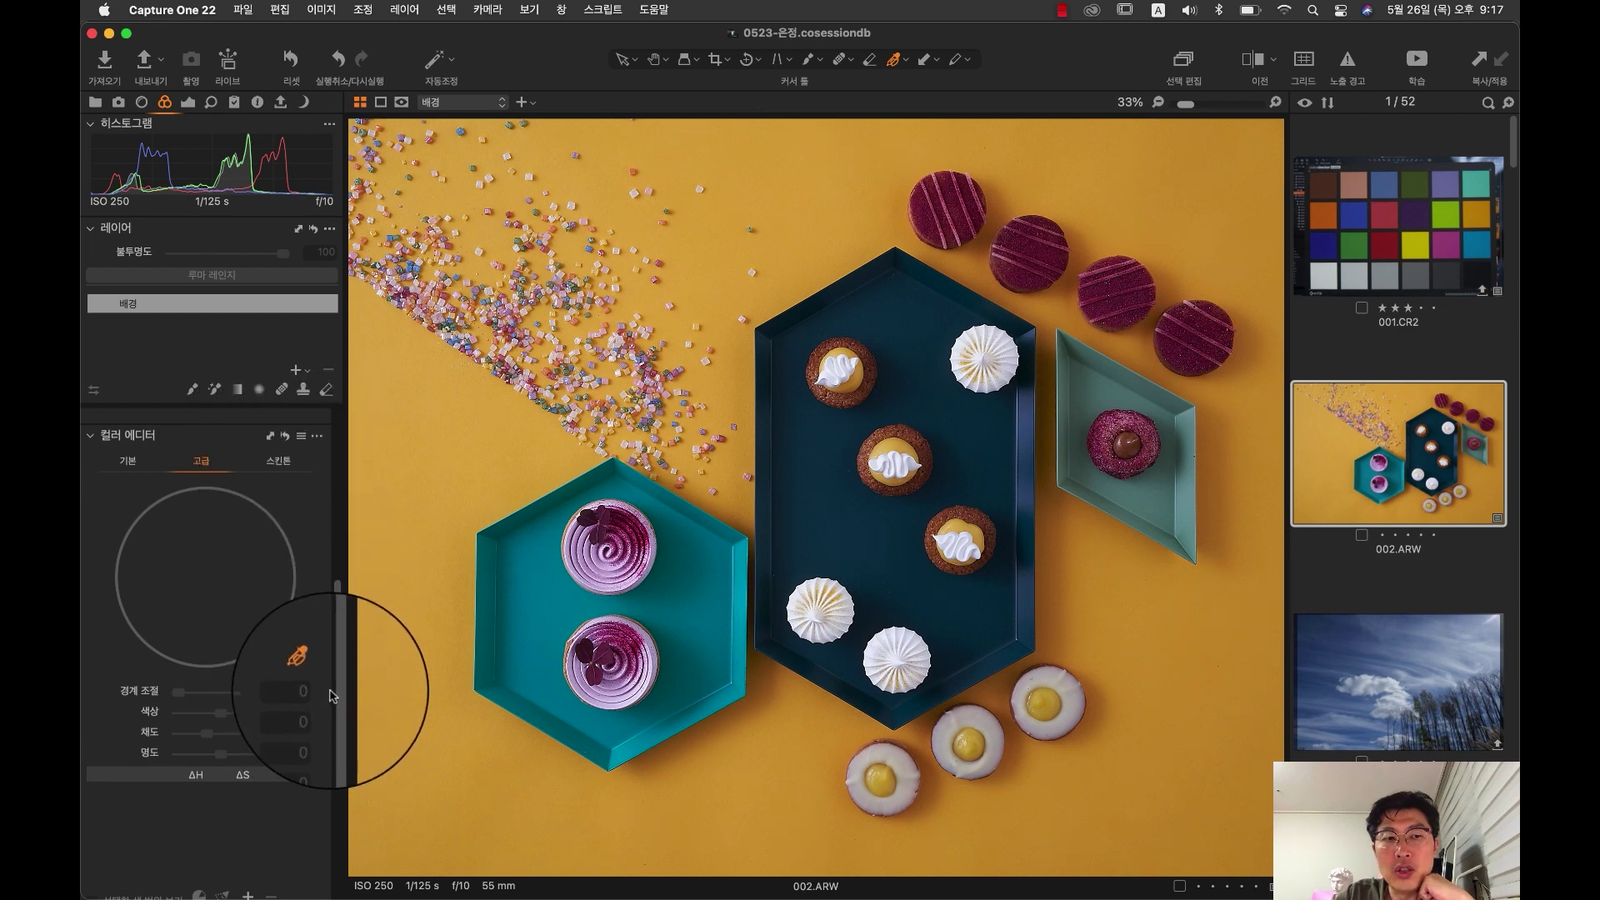
# Step: Sample the photo's yellow background as a color range in the advanced Color Editor
pyautogui.scroll(1, 338, 690)
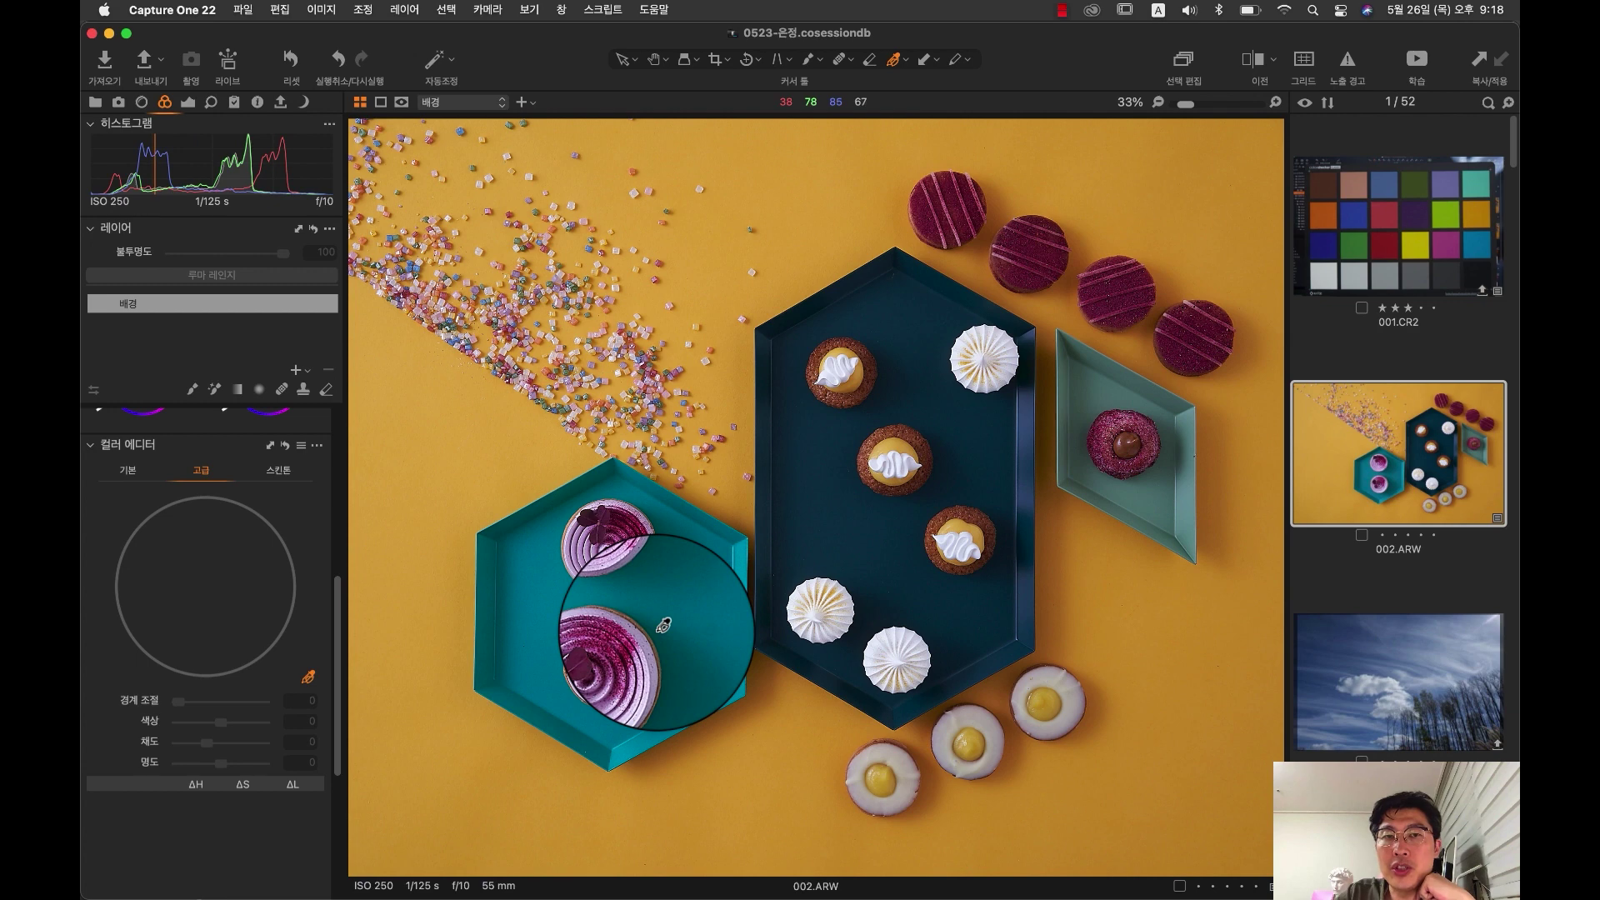
pyautogui.click(873, 200)
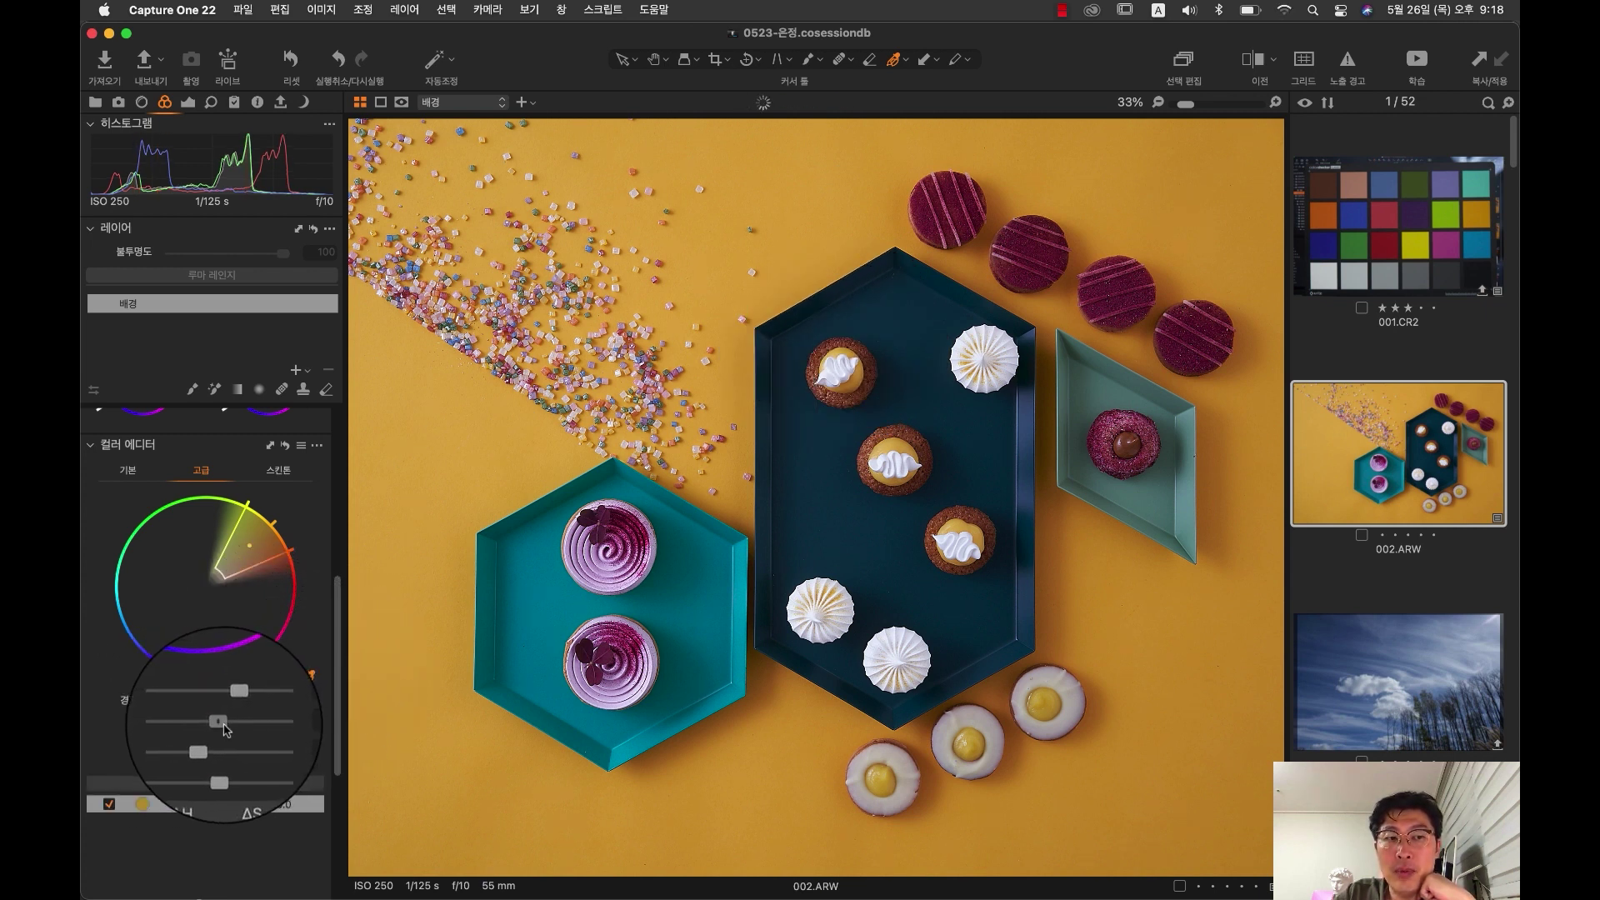
# Step: Try shifting the yellow range's hue toward green and toward orange, and set the hue back to 0
pyautogui.moveTo(210, 725); pyautogui.dragTo(277, 731)
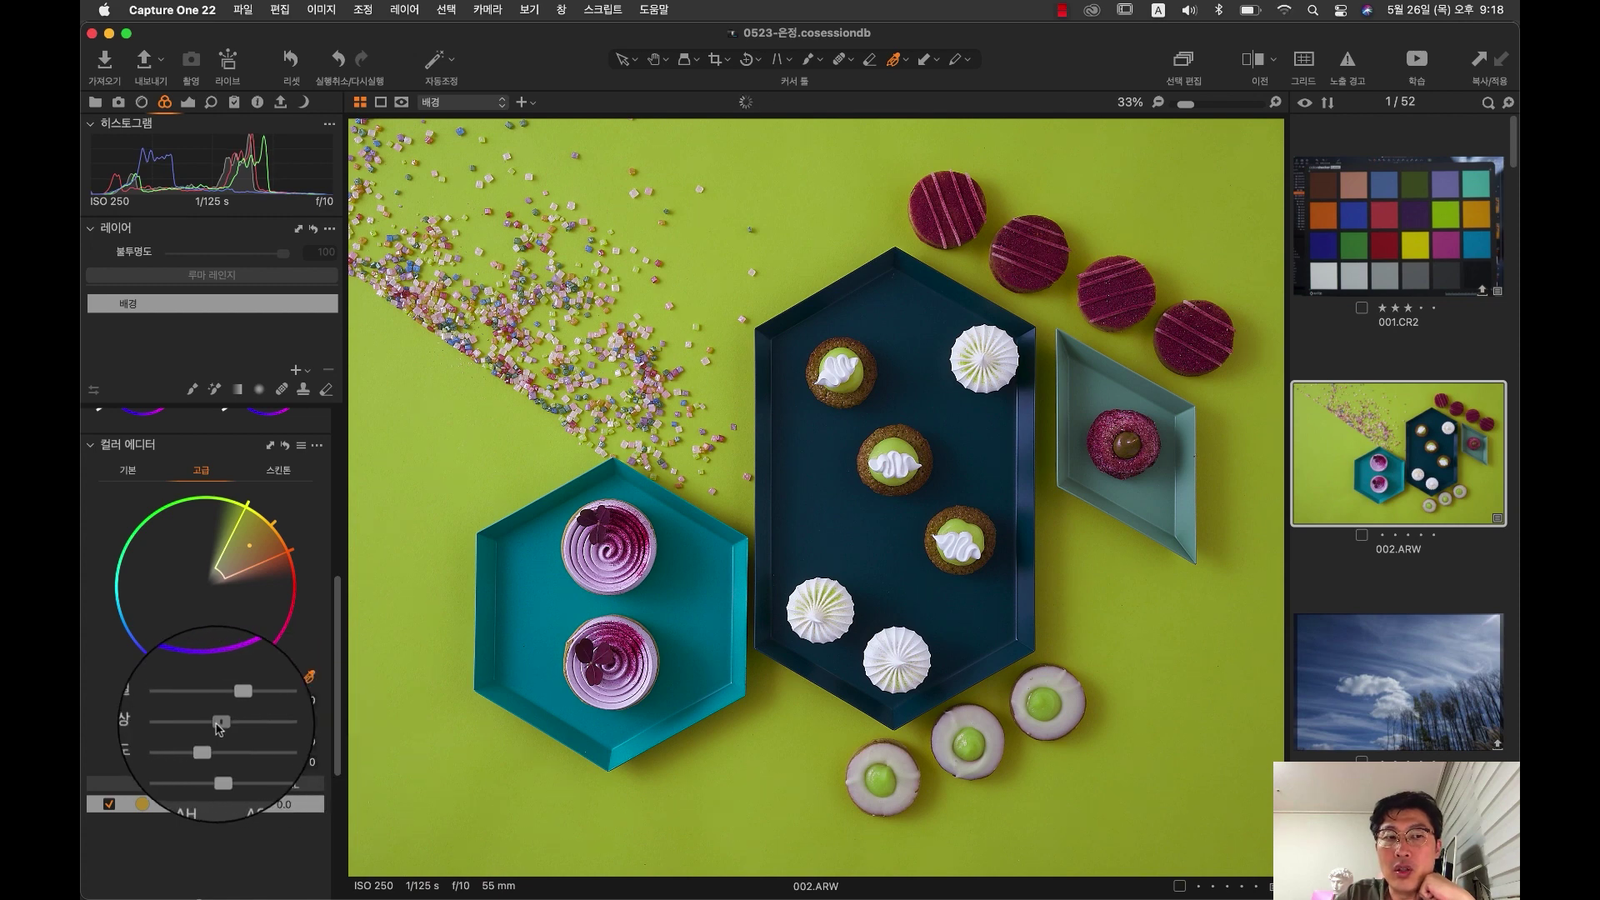
pyautogui.moveTo(219, 725); pyautogui.dragTo(155, 725)
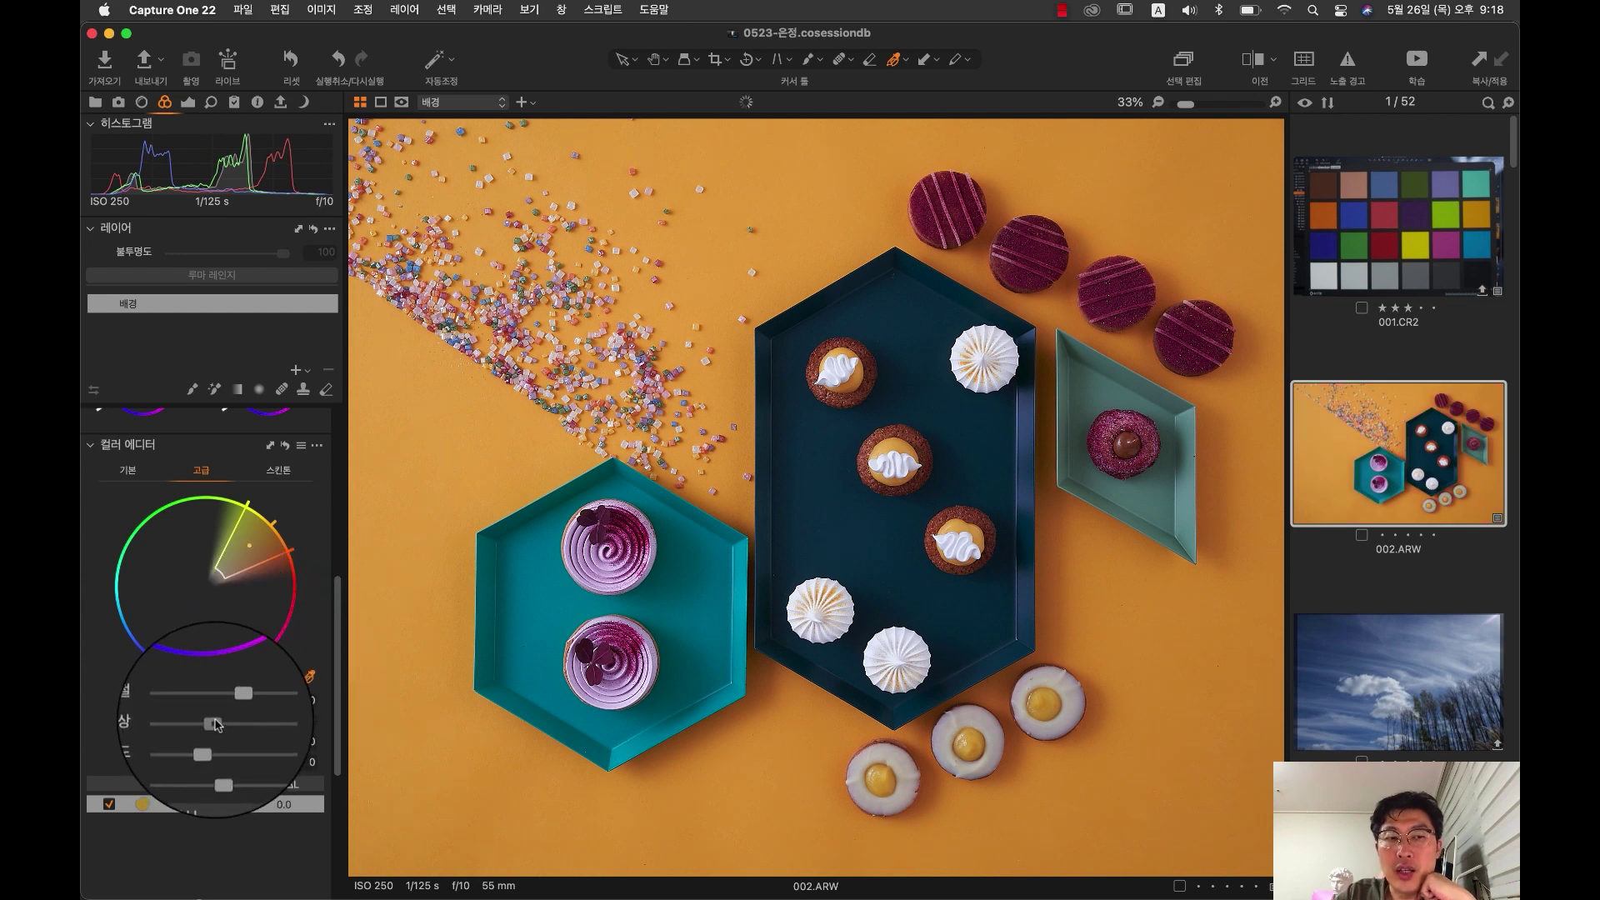
pyautogui.moveTo(218, 725); pyautogui.dragTo(354, 718)
pyautogui.write('0')
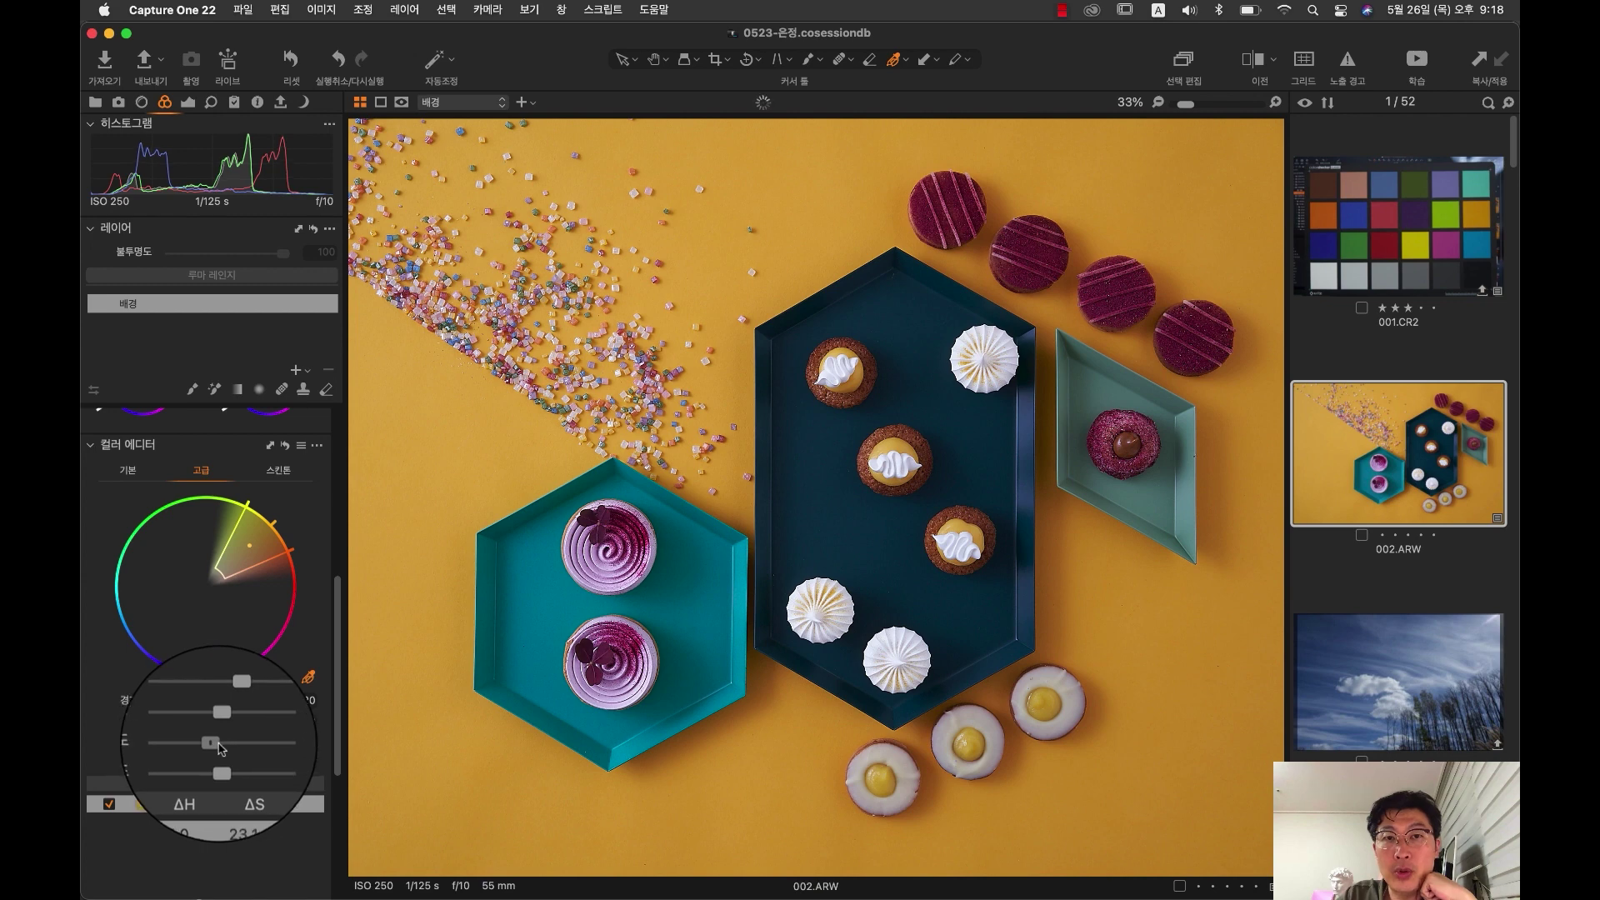
# Step: Adjust the yellow range to hue -9.8, saturation 14.5 and lightness -4.6
pyautogui.moveTo(225, 748); pyautogui.dragTo(226, 750)
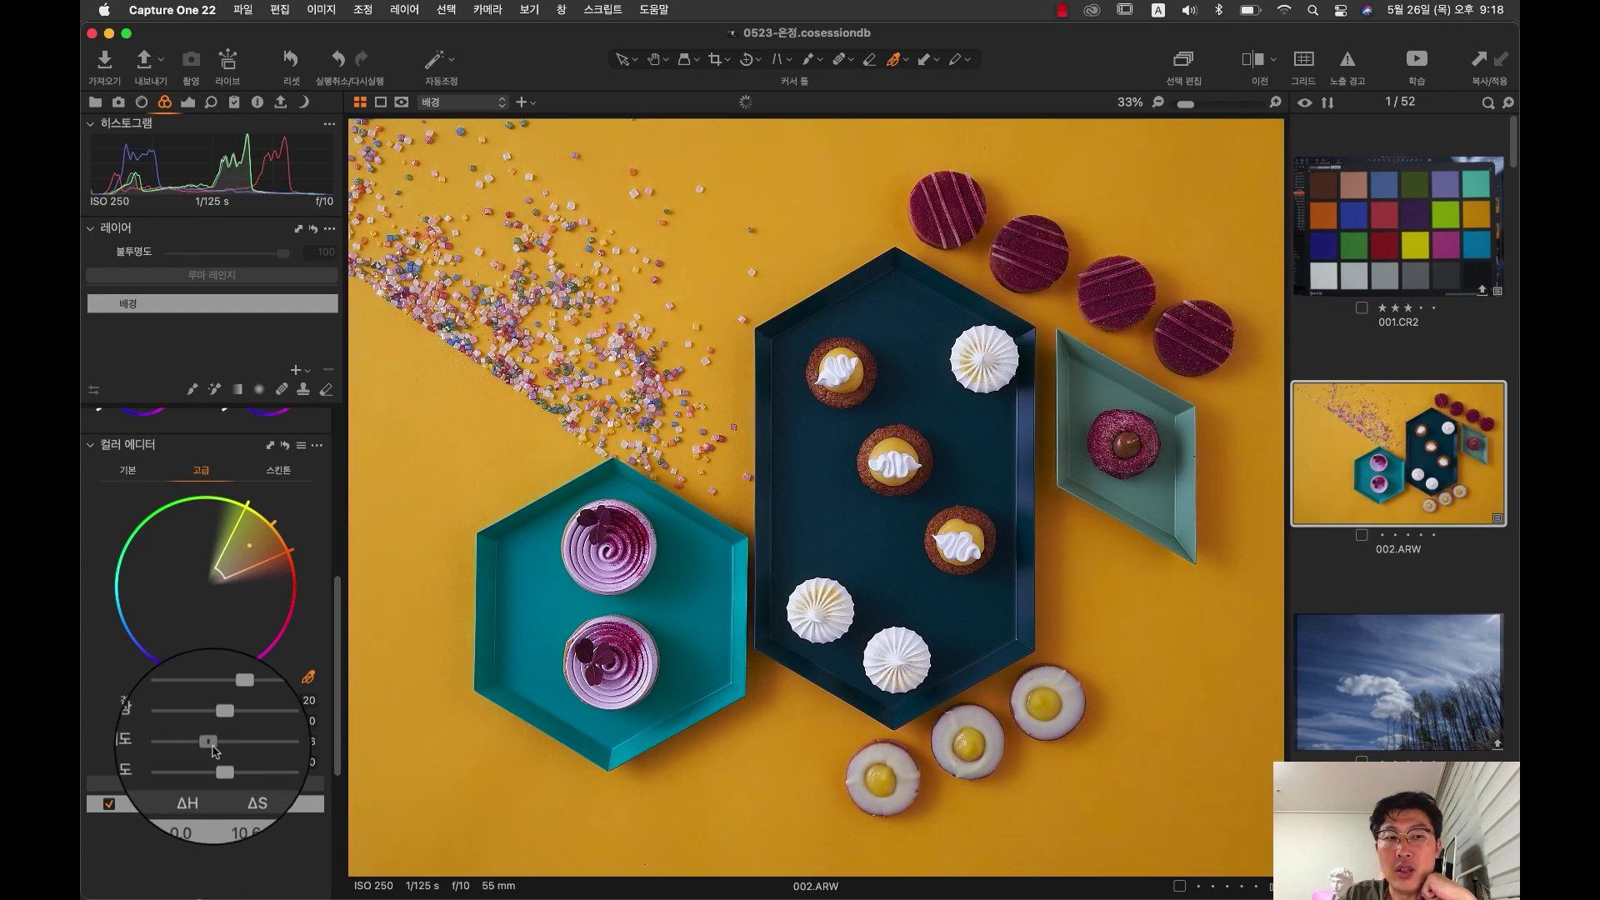
pyautogui.moveTo(205, 768); pyautogui.dragTo(207, 726)
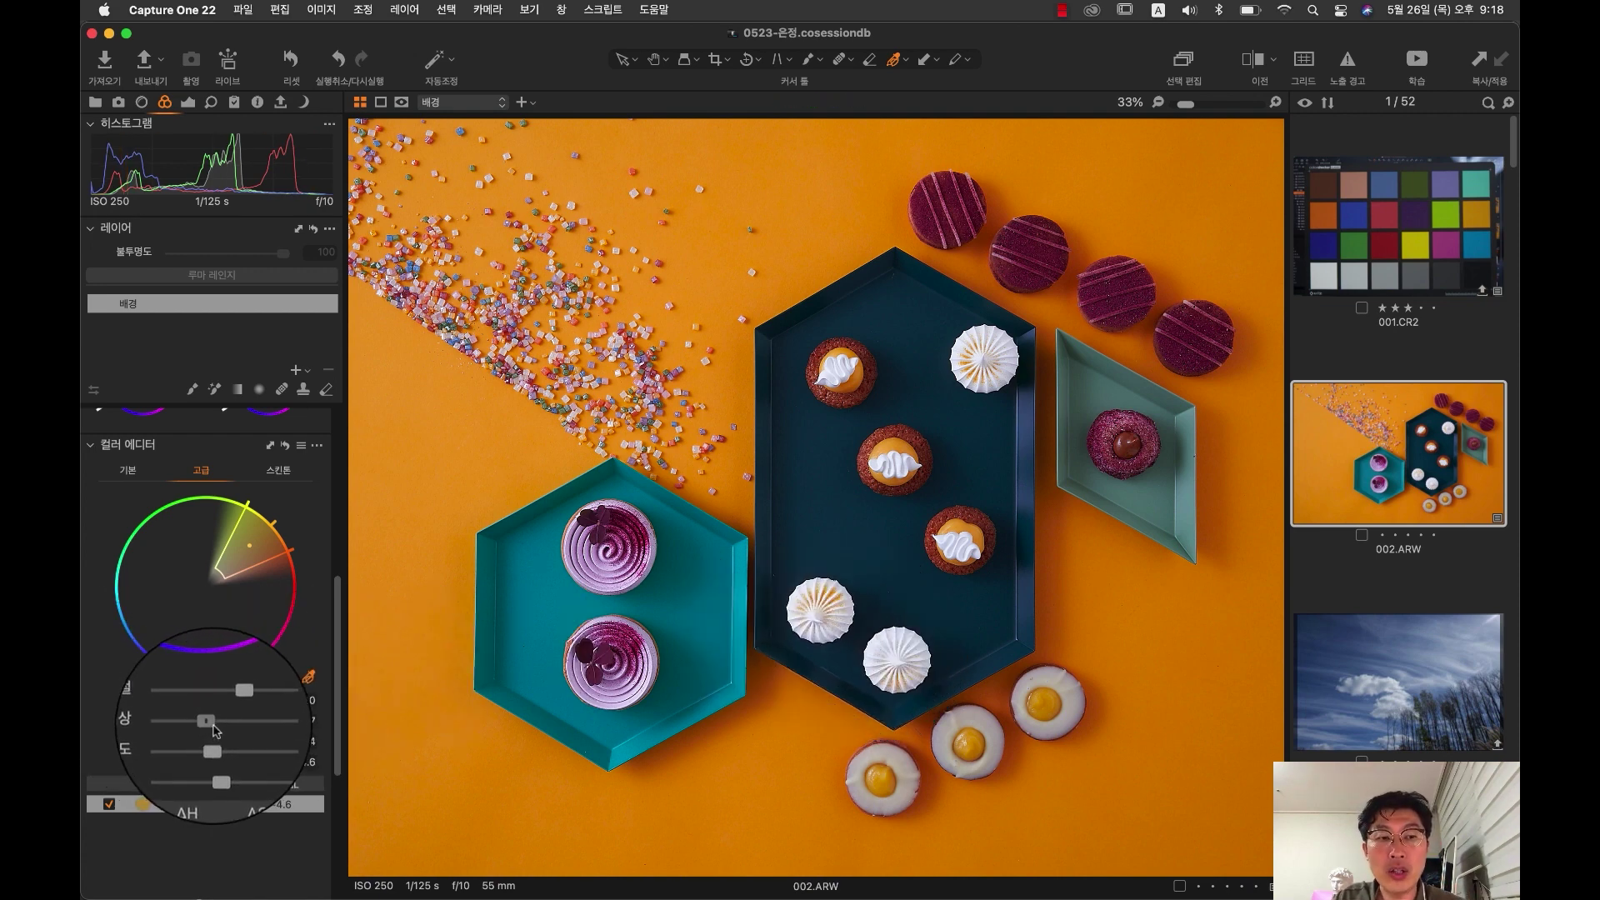
pyautogui.moveTo(214, 730); pyautogui.dragTo(213, 731)
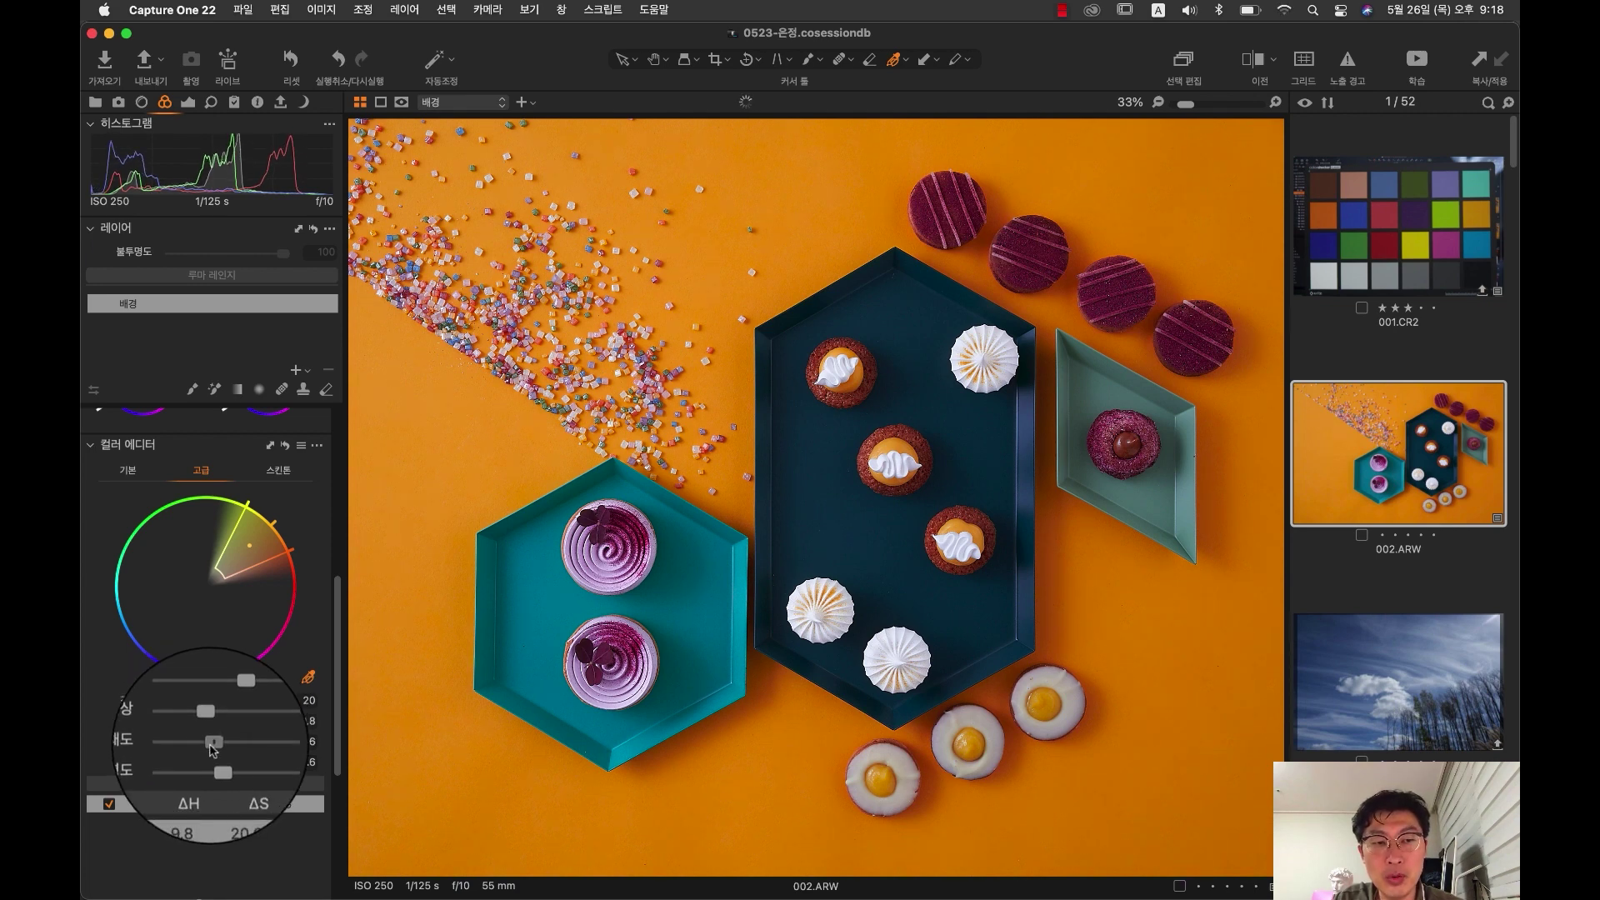
pyautogui.moveTo(214, 748); pyautogui.dragTo(211, 748)
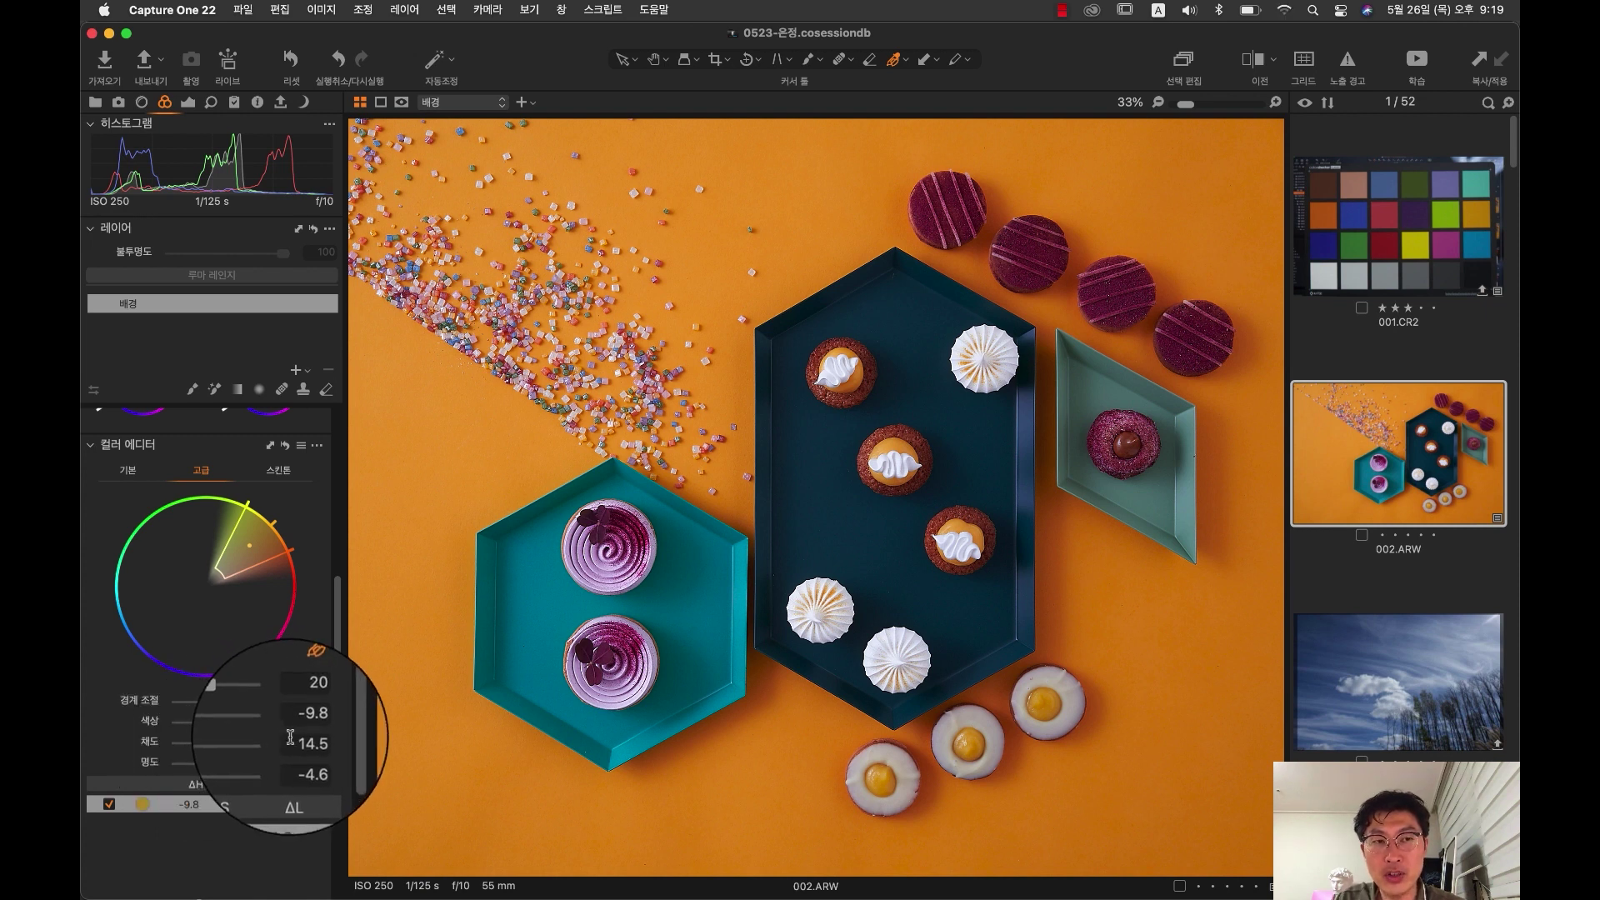
# Step: Compare 002.ARW with and without the yellow range's Color Editor adjustments by temporarily resetting and restoring them
pyautogui.moveTo(338, 629); pyautogui.dragTo(339, 610)
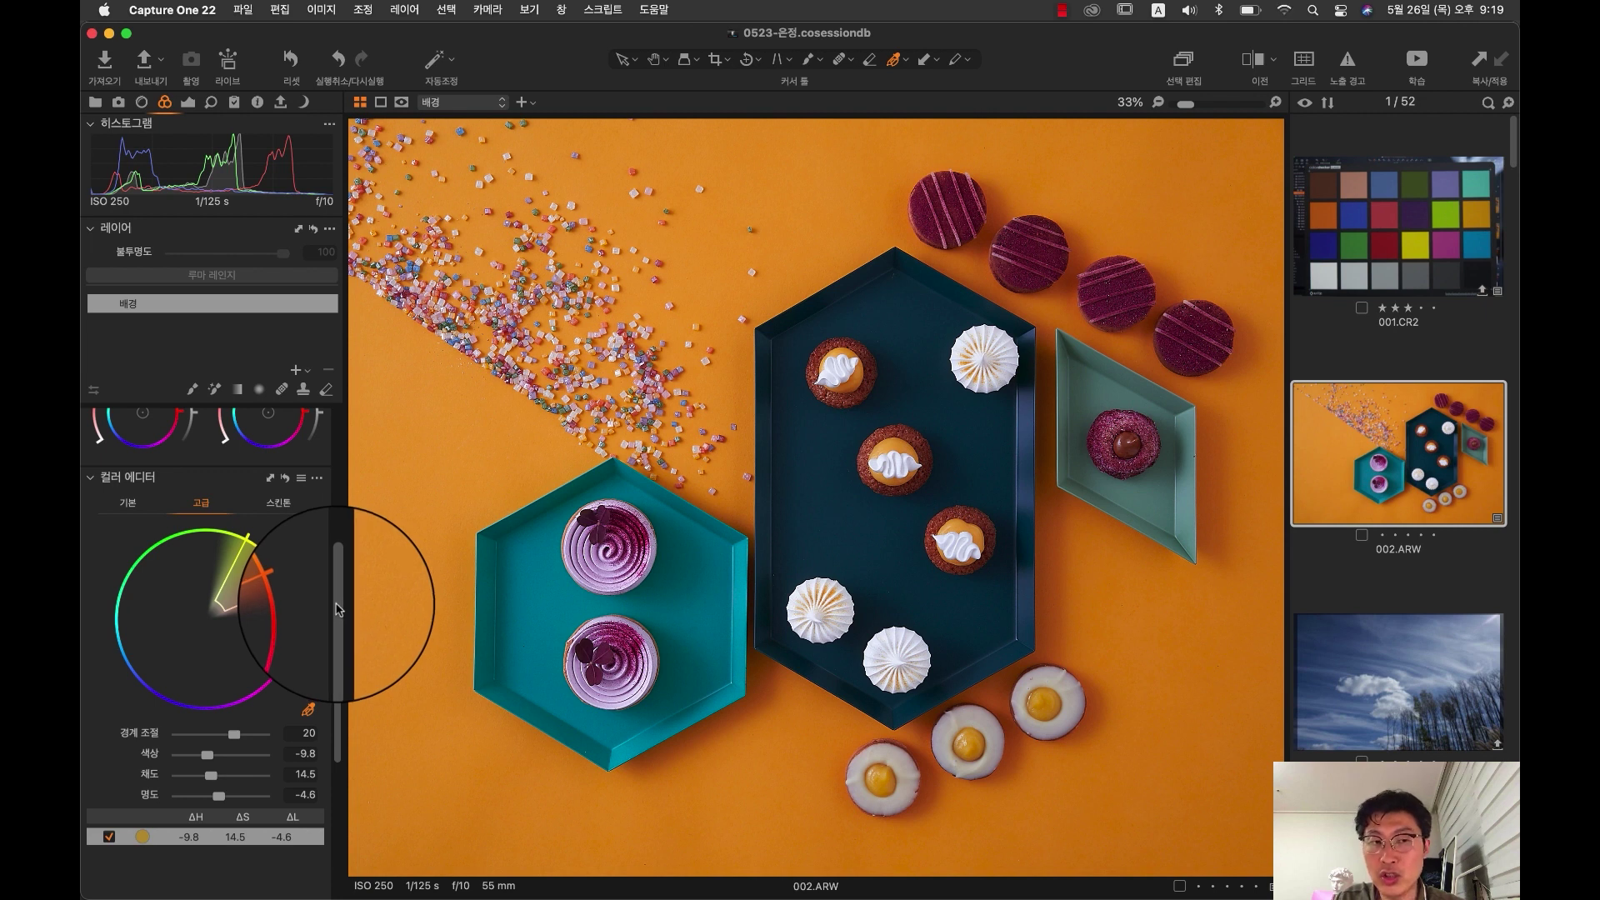
pyautogui.click(285, 481)
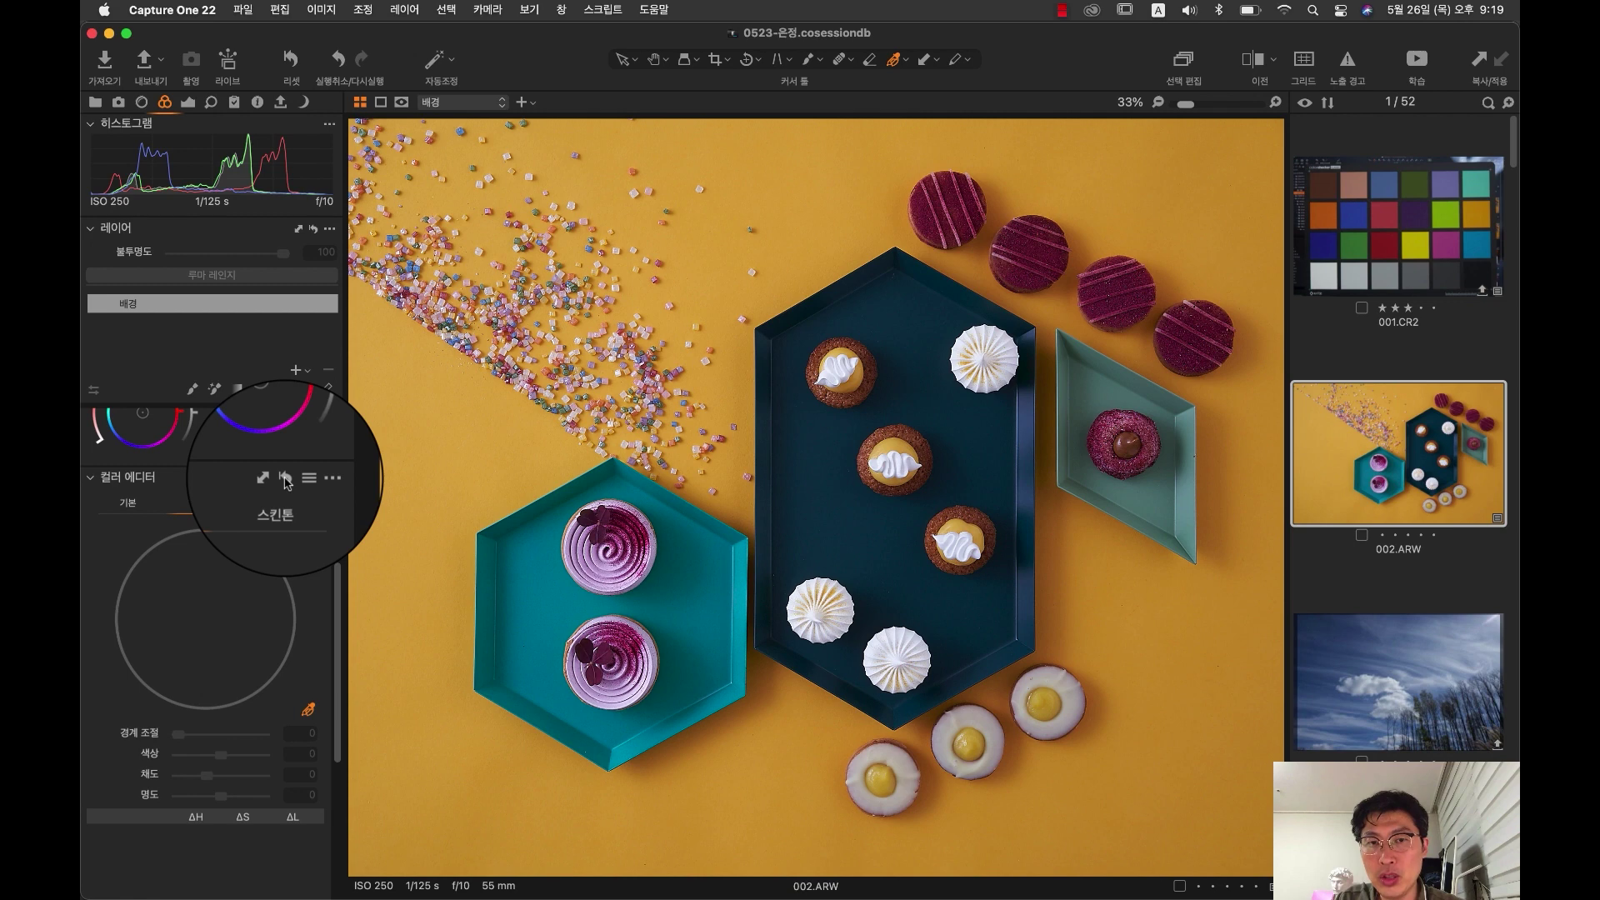
pyautogui.click(285, 481)
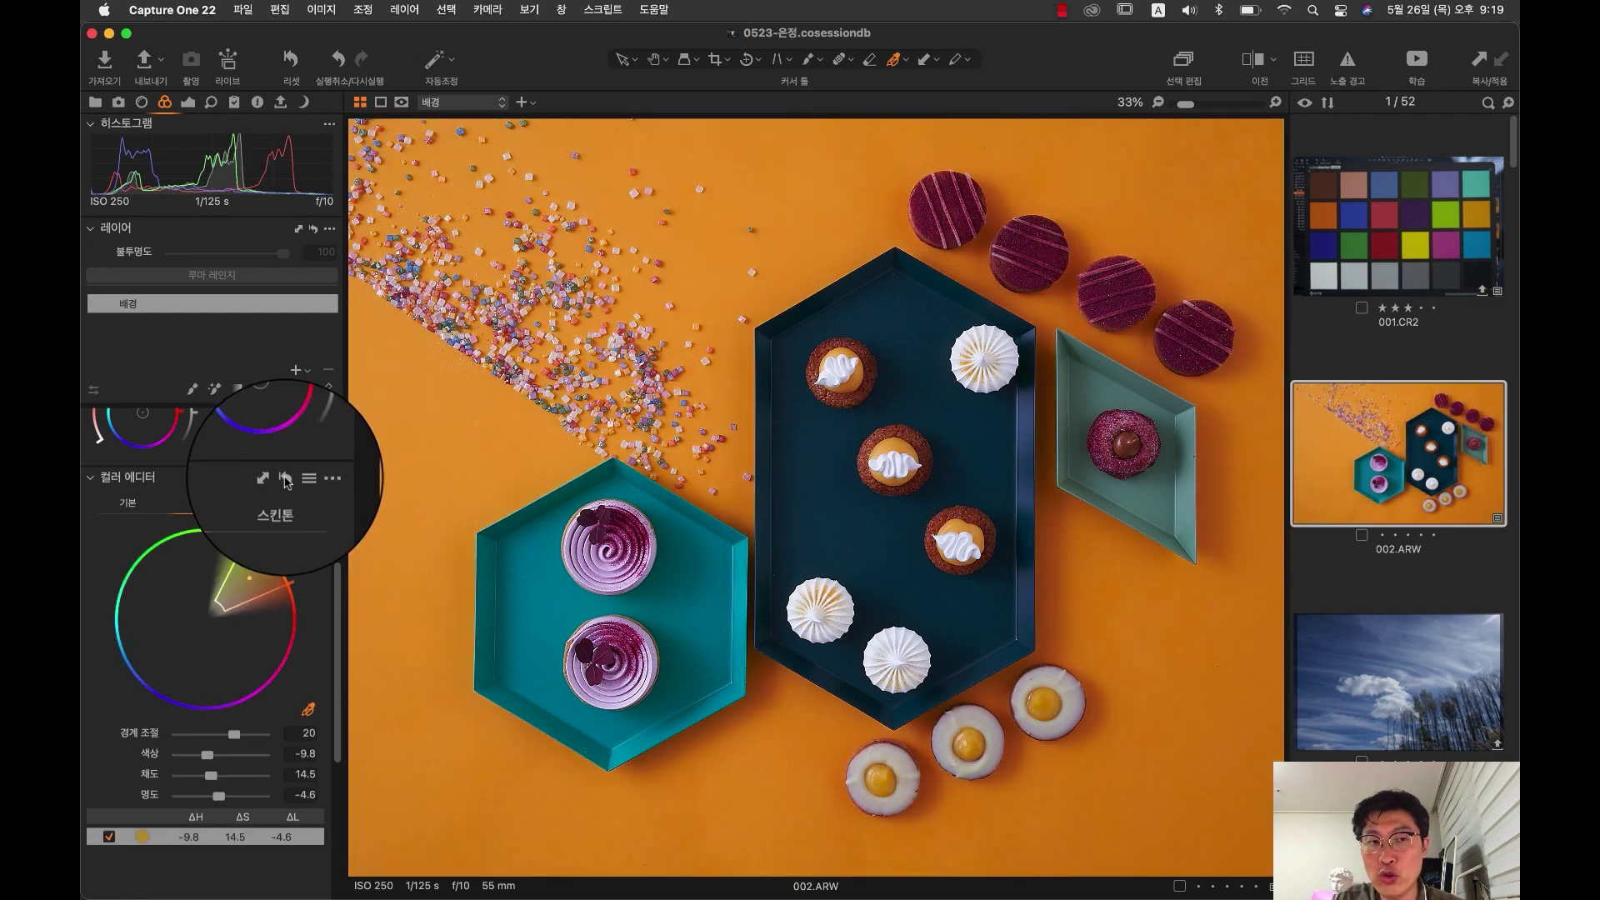
pyautogui.click(285, 481)
pyautogui.click(285, 481)
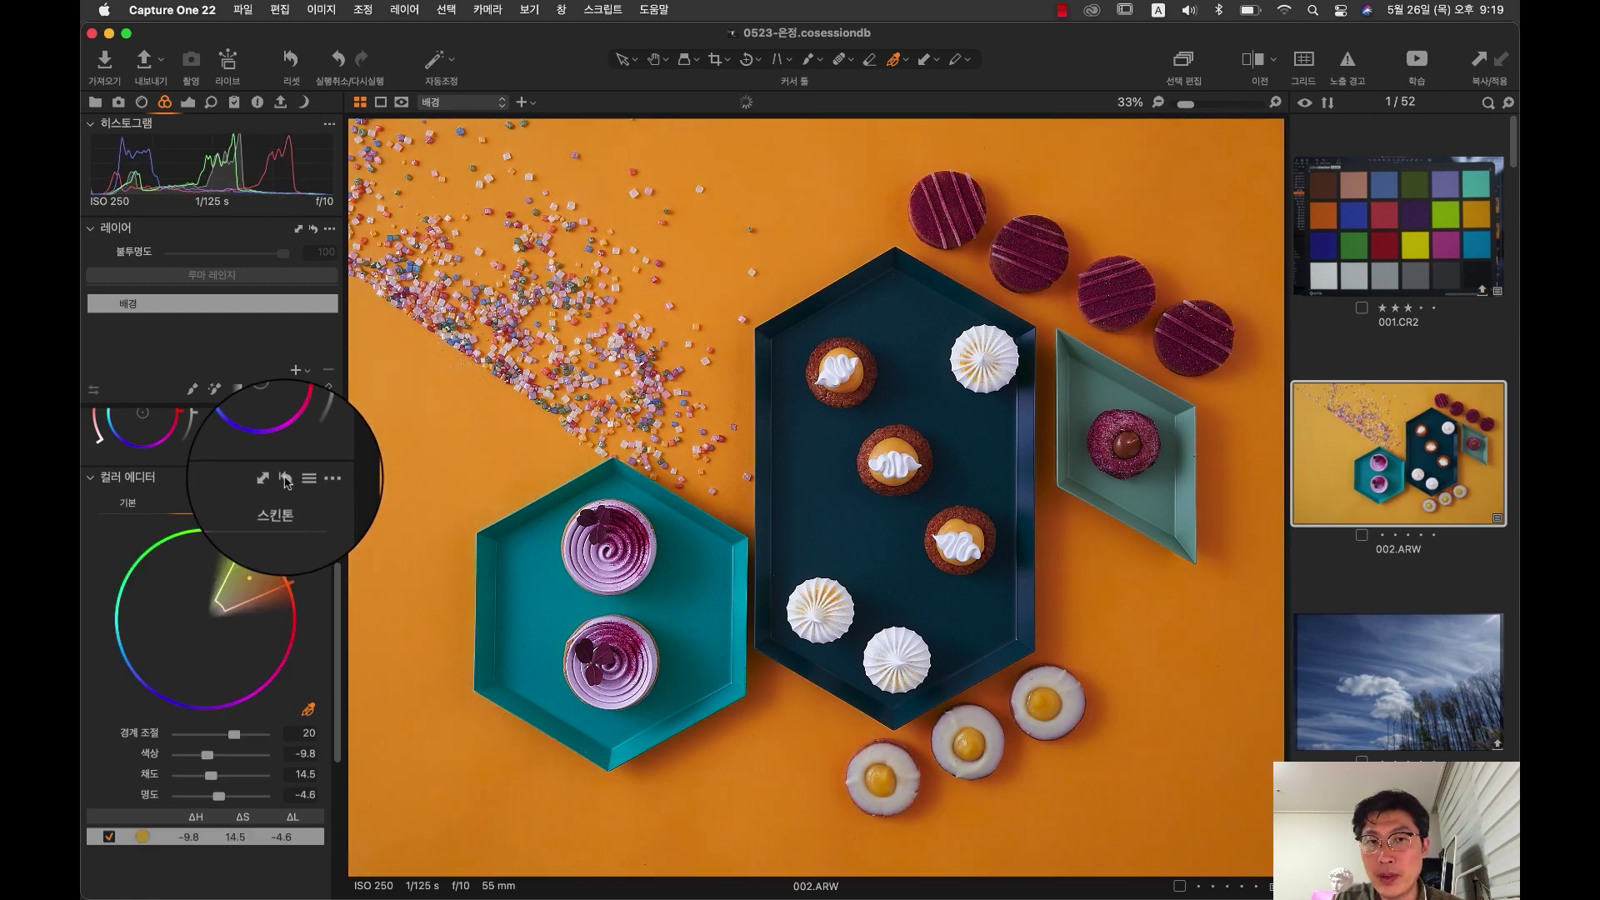
pyautogui.click(285, 481)
pyautogui.click(285, 481)
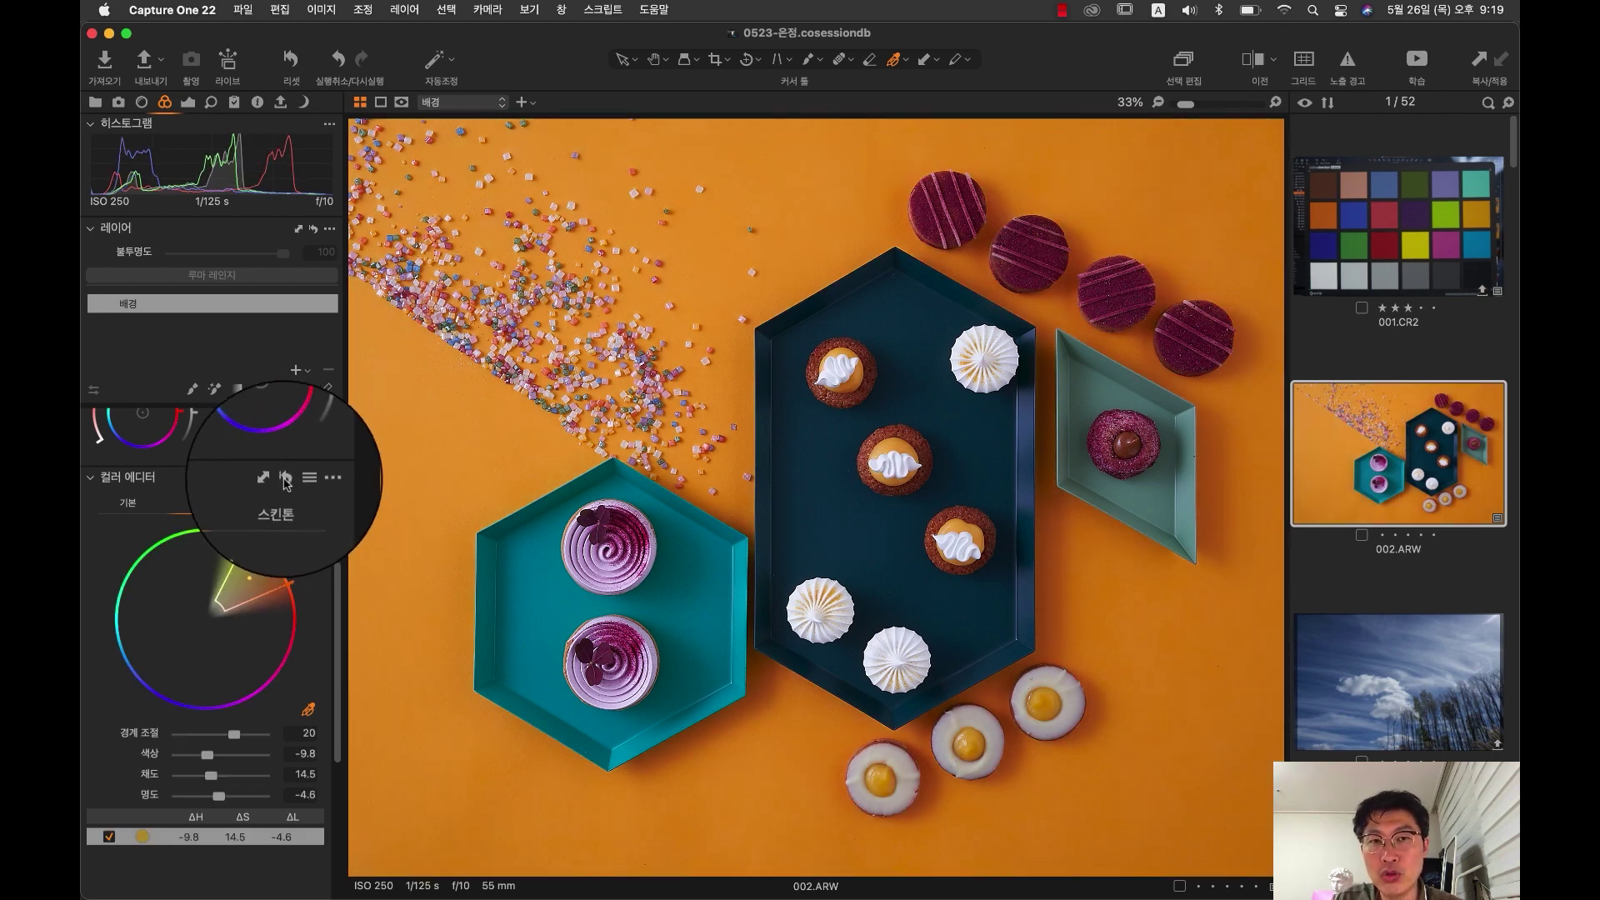
pyautogui.click(285, 479)
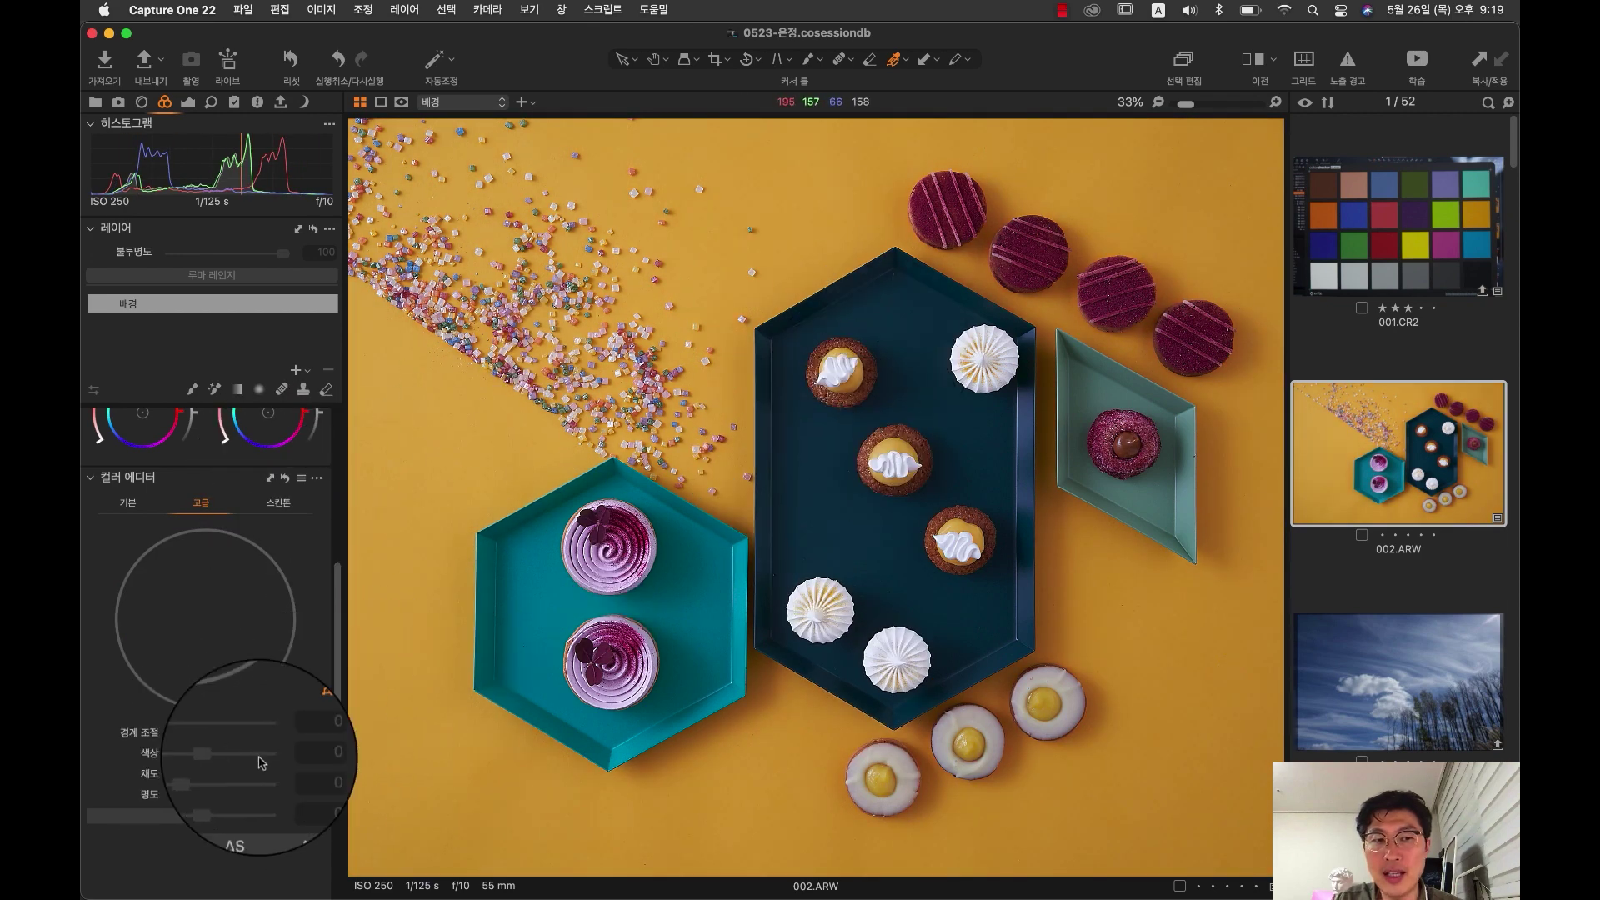
pyautogui.click(339, 60)
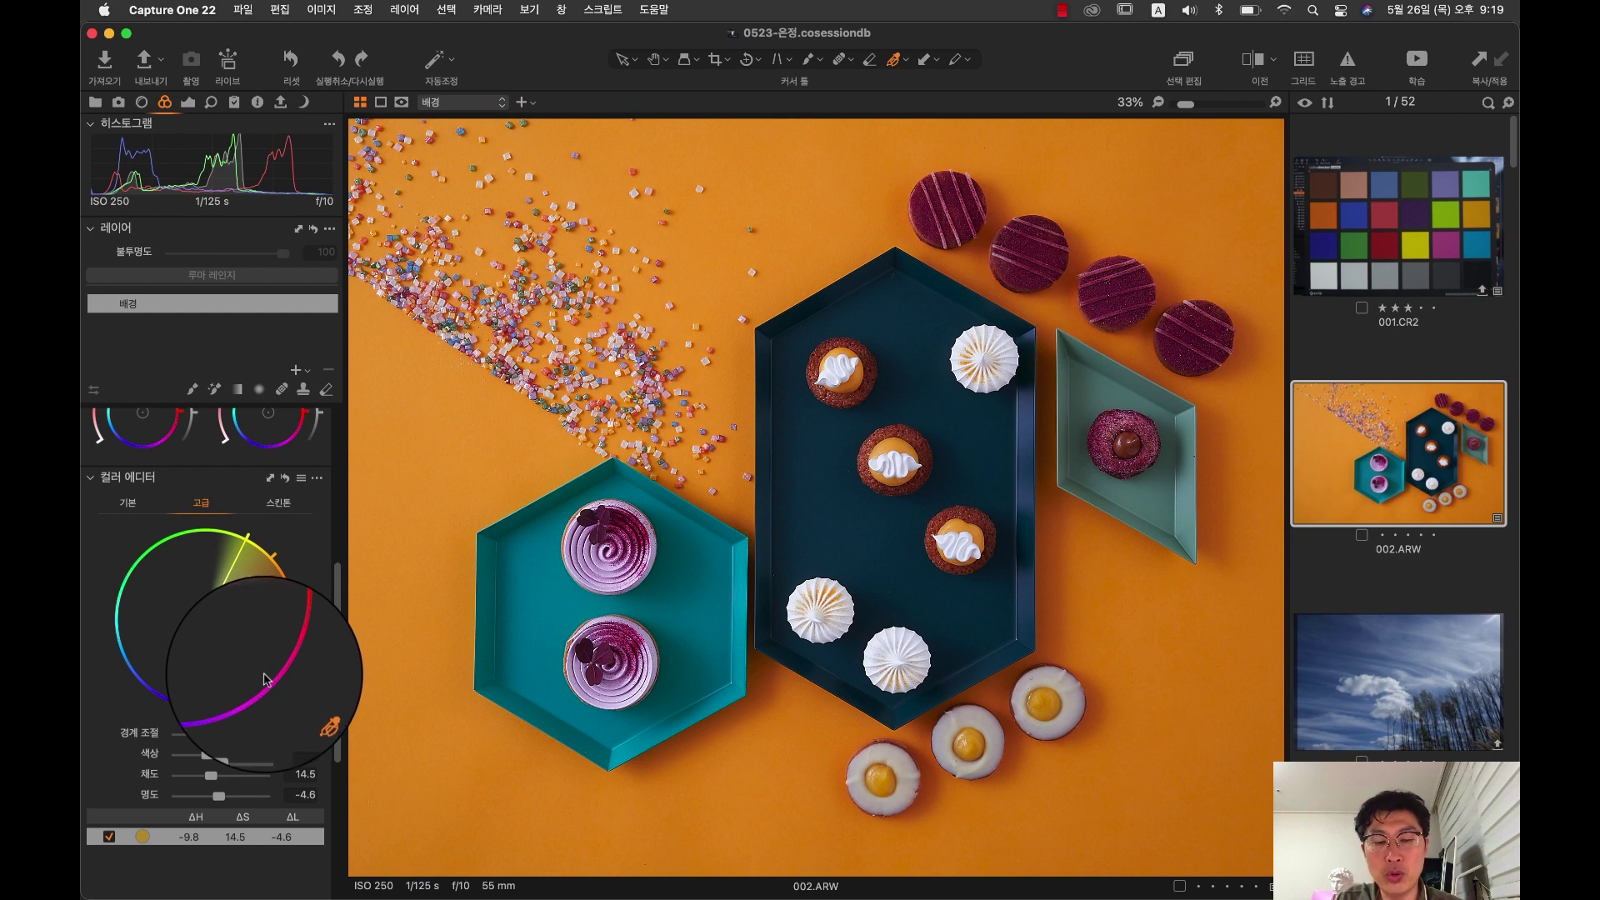
pyautogui.click(285, 478)
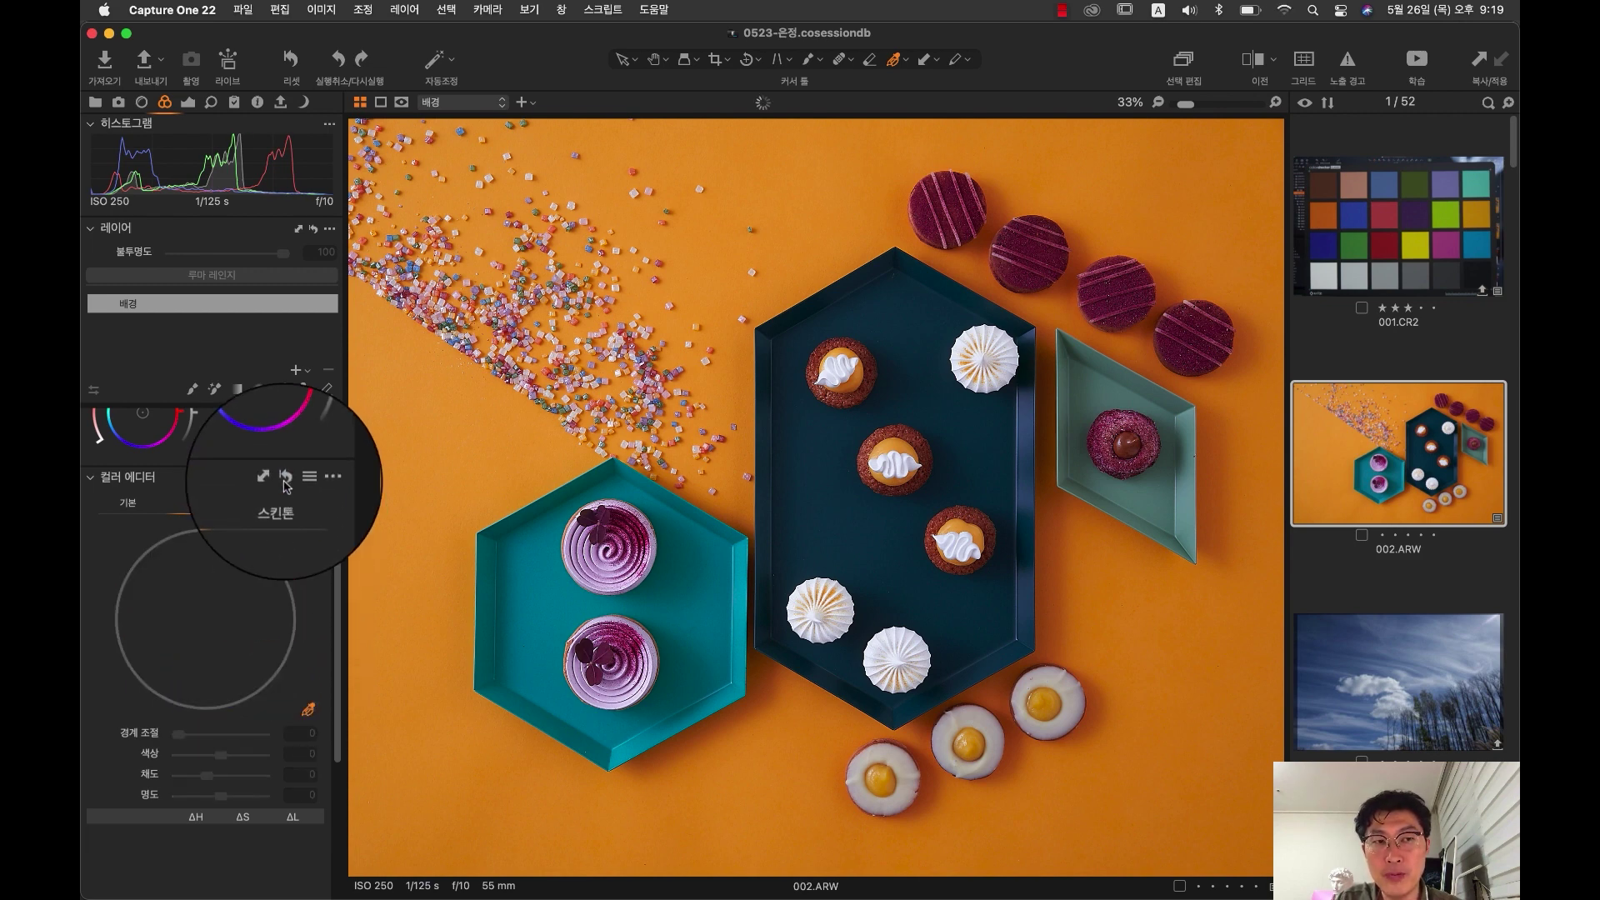
pyautogui.keyDown('alt'); pyautogui.click(285, 481); pyautogui.keyUp('alt')
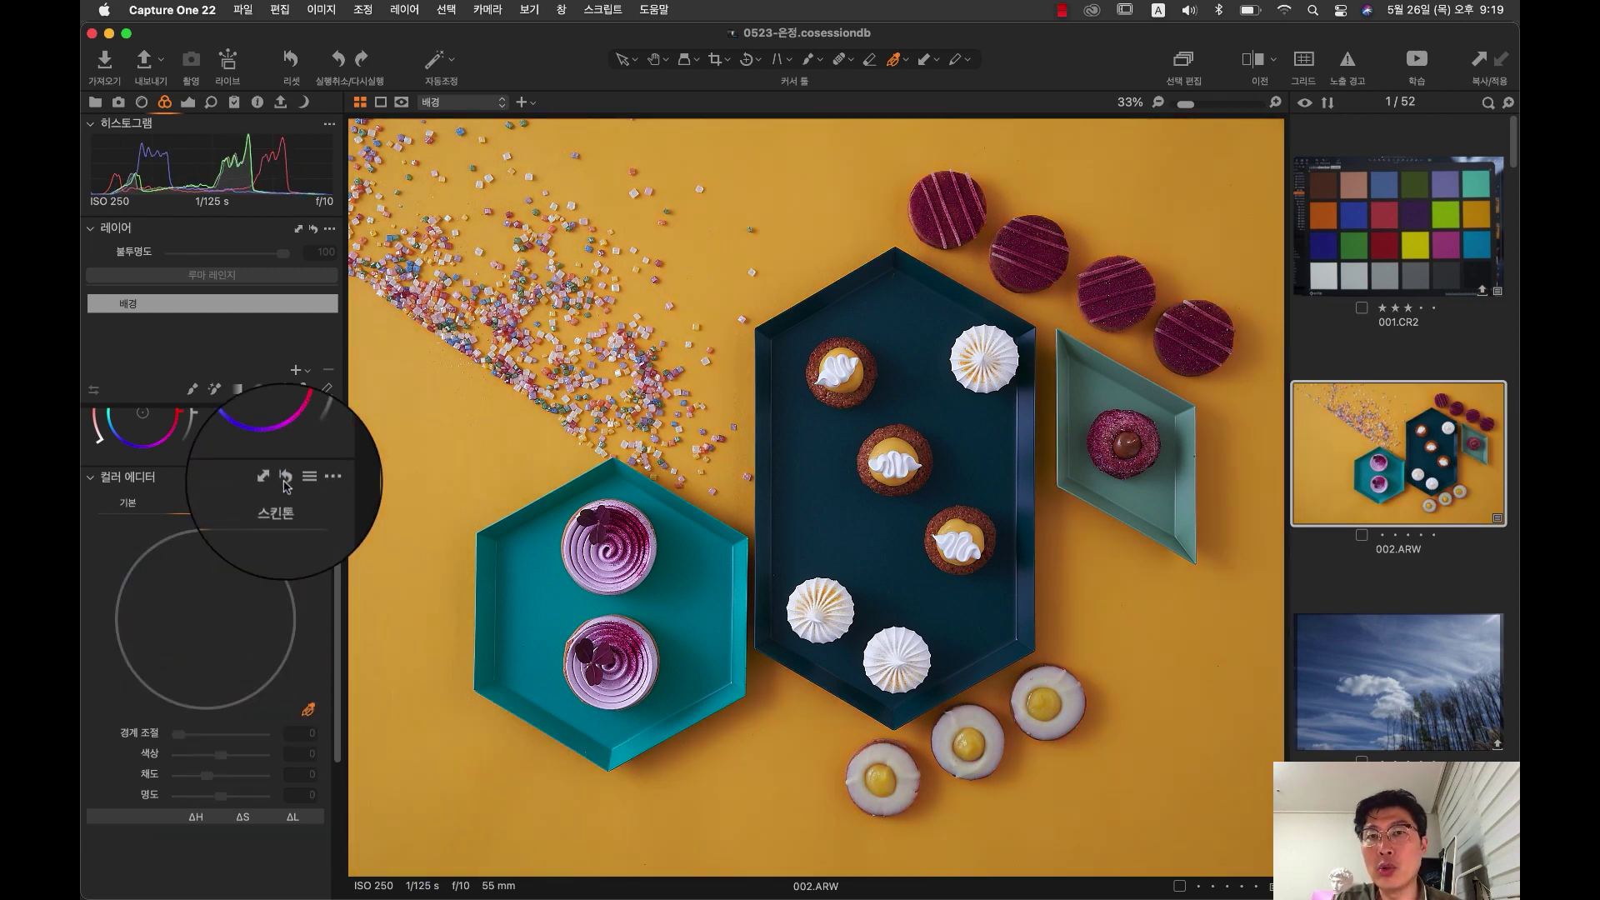
pyautogui.keyDown('alt'); pyautogui.click(285, 481); pyautogui.keyUp('alt')
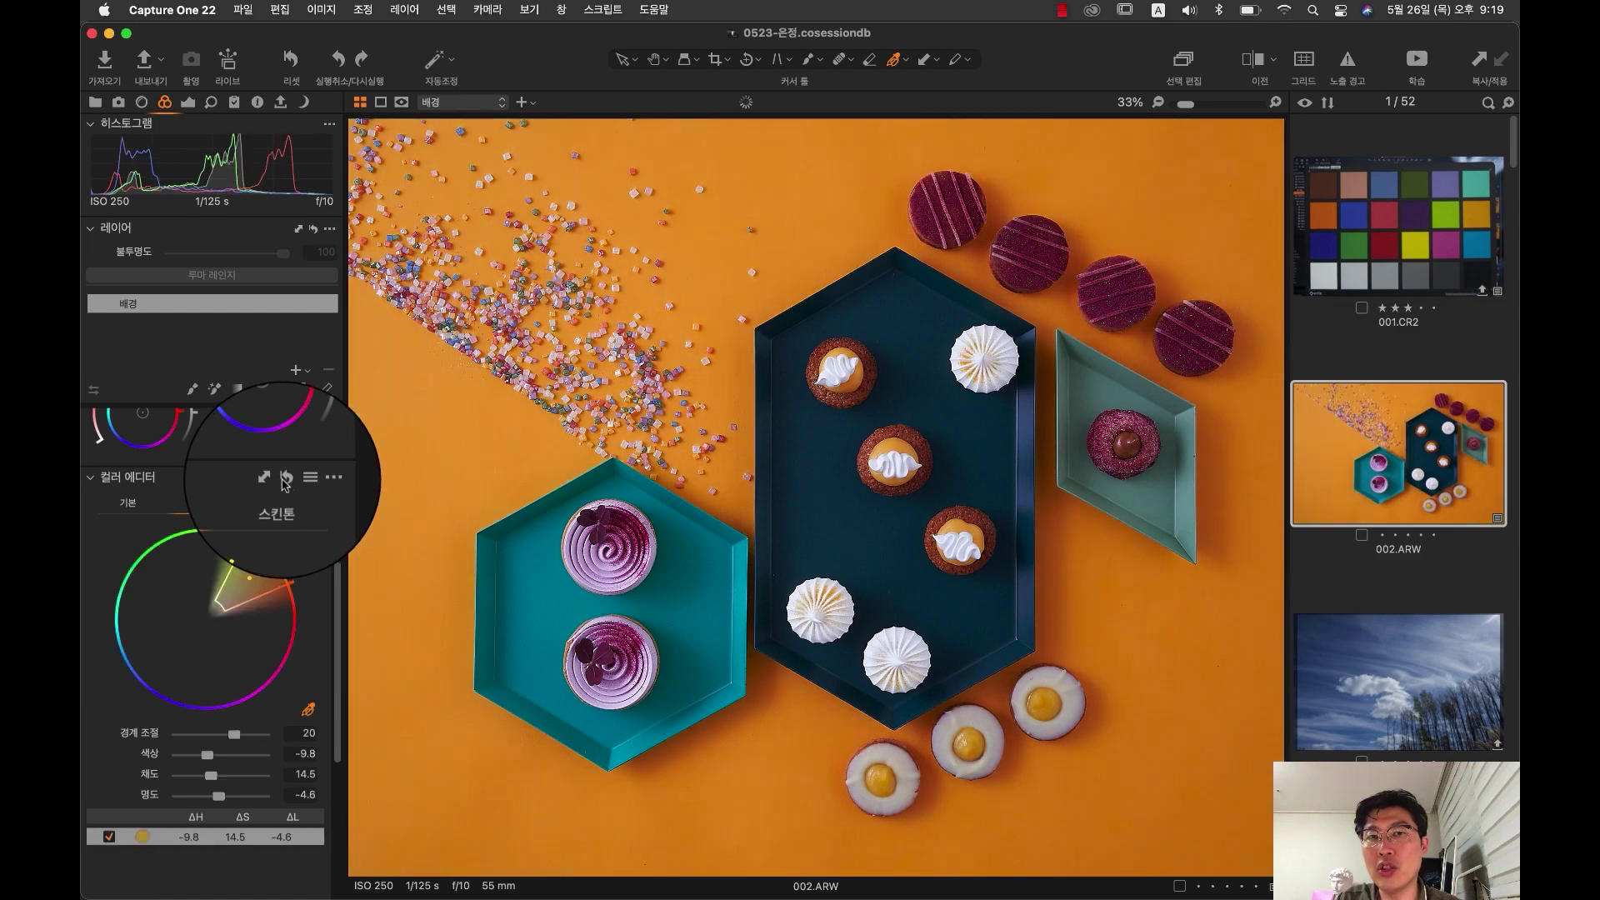
pyautogui.keyDown('alt'); pyautogui.click(285, 481); pyautogui.keyUp('alt')
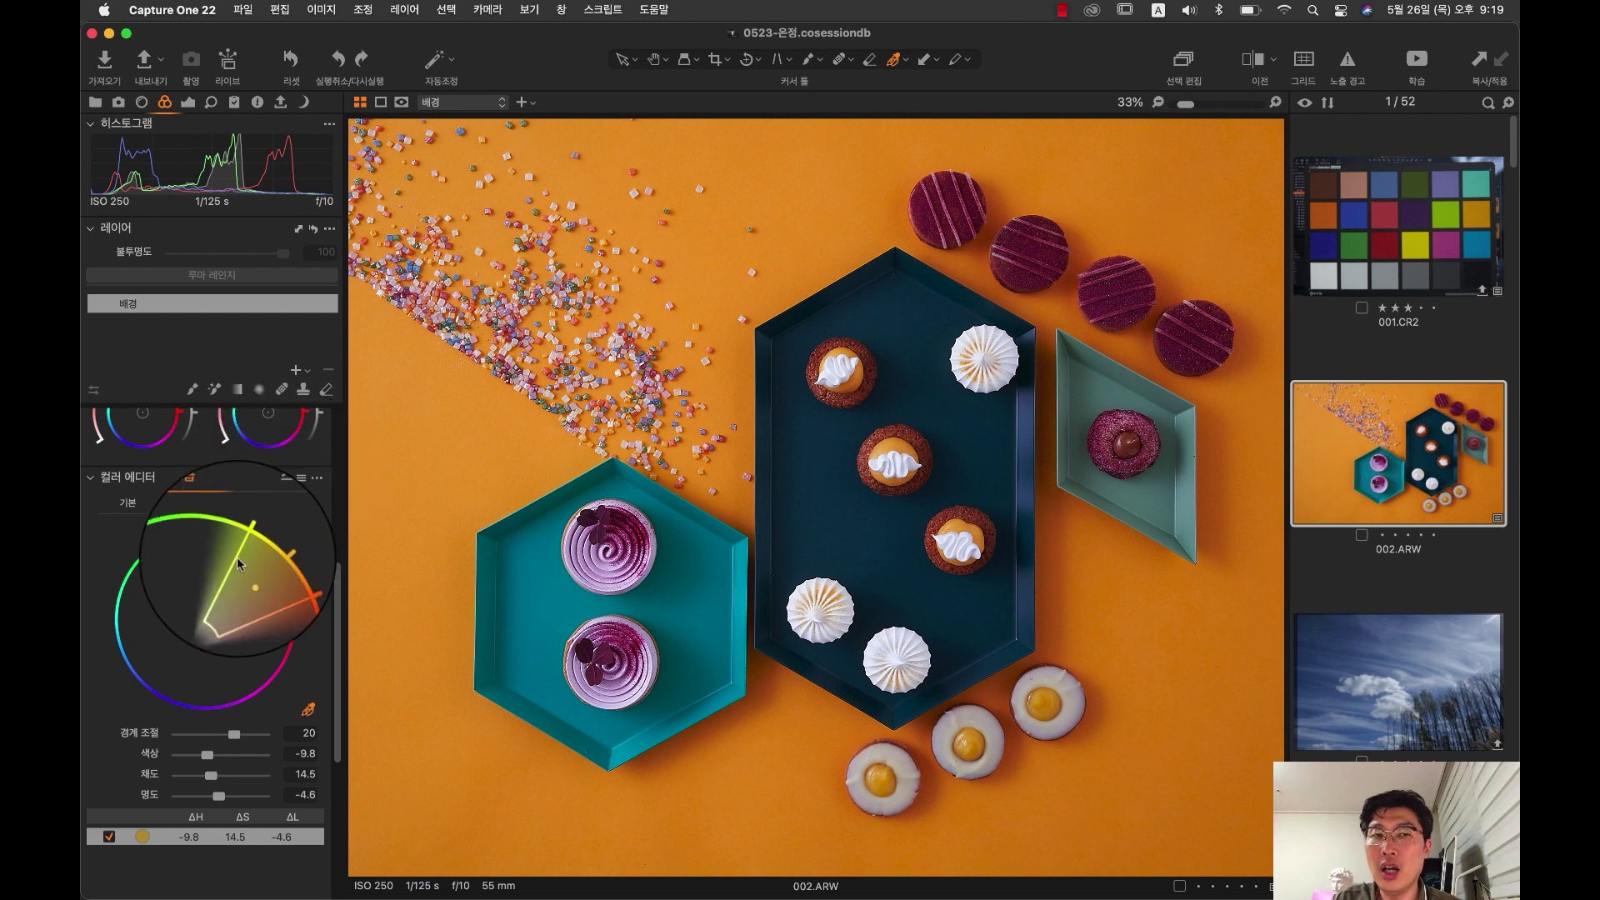
# Step: Adjust the yellow range to hue -7.3, saturation 6.4 and lightness 4.8, and compare it with the unadjusted photo
pyautogui.moveTo(208, 779); pyautogui.dragTo(208, 779)
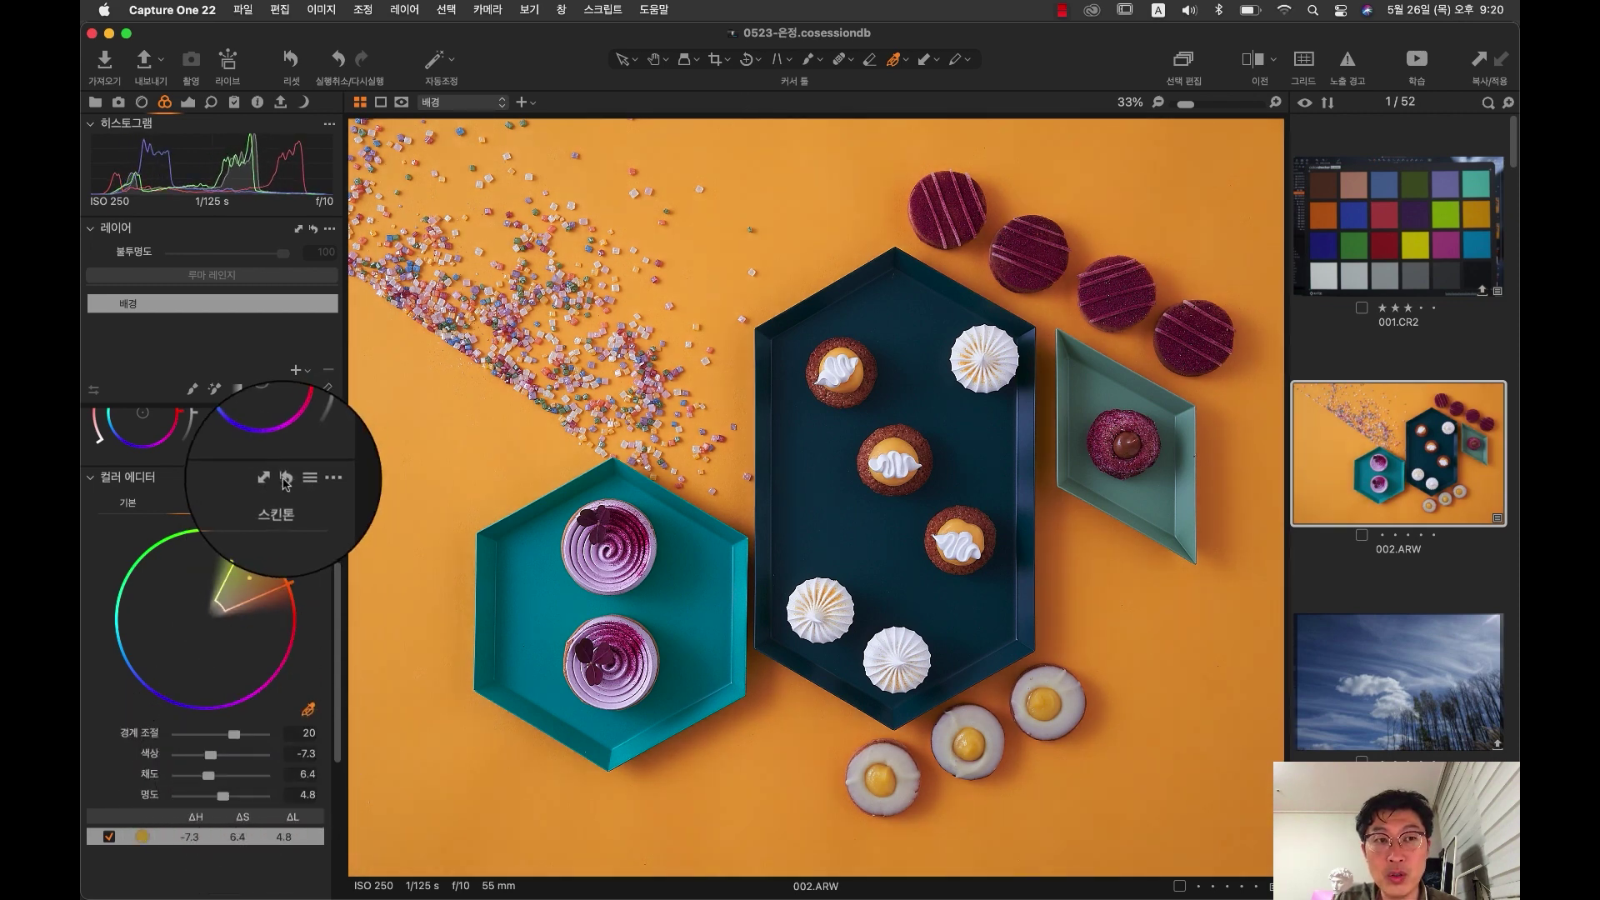
pyautogui.click(285, 479)
pyautogui.click(285, 479)
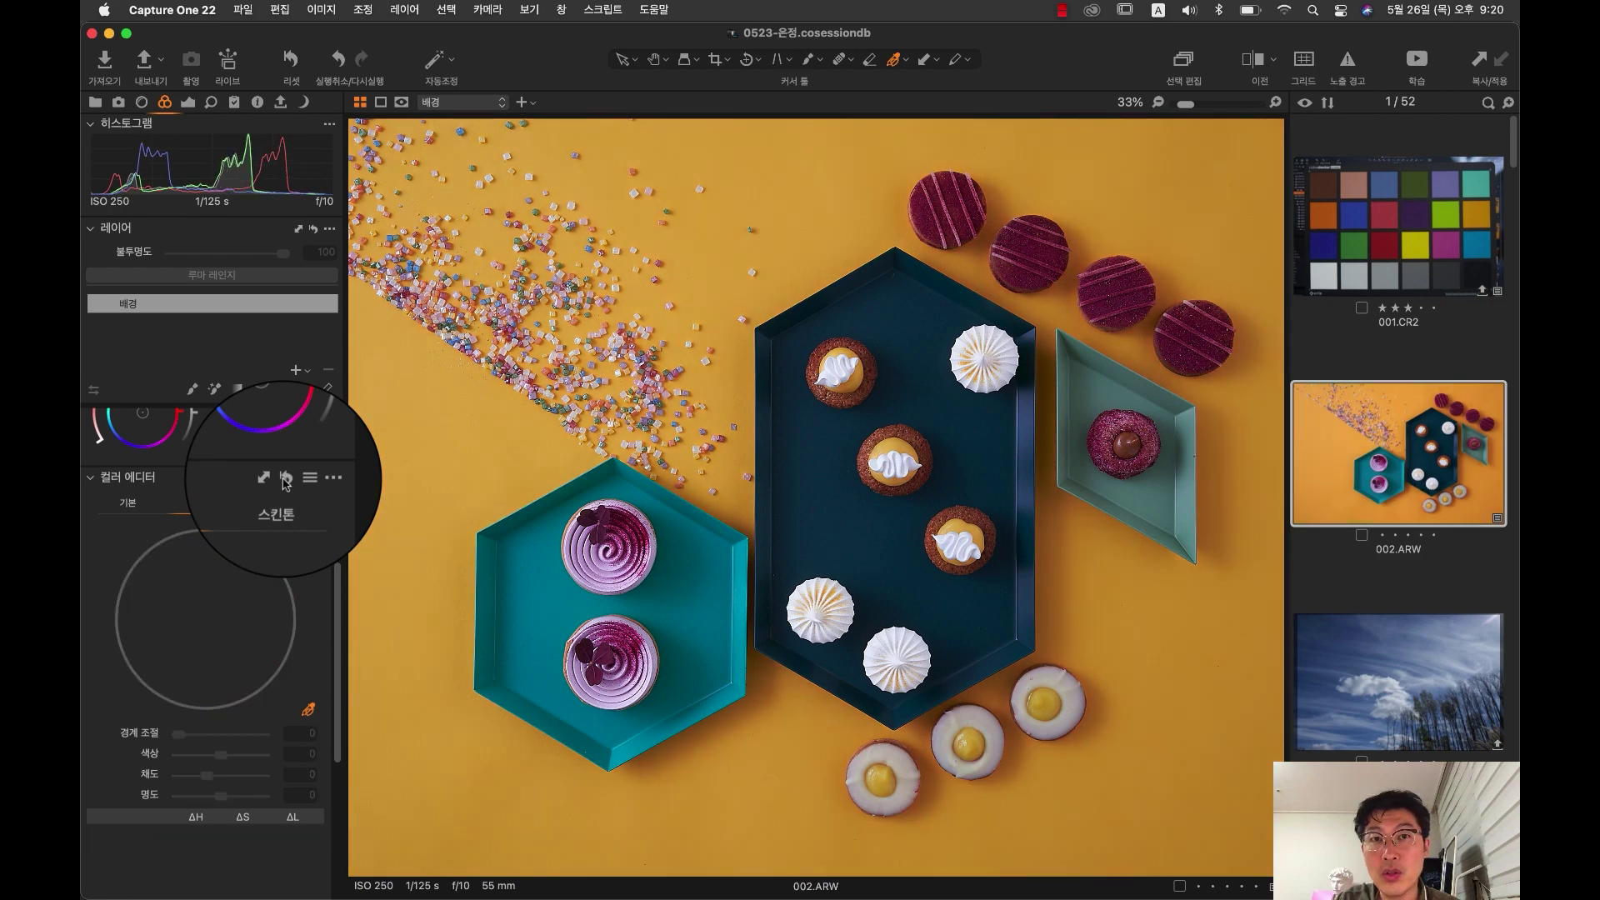
pyautogui.click(285, 479)
pyautogui.click(285, 479)
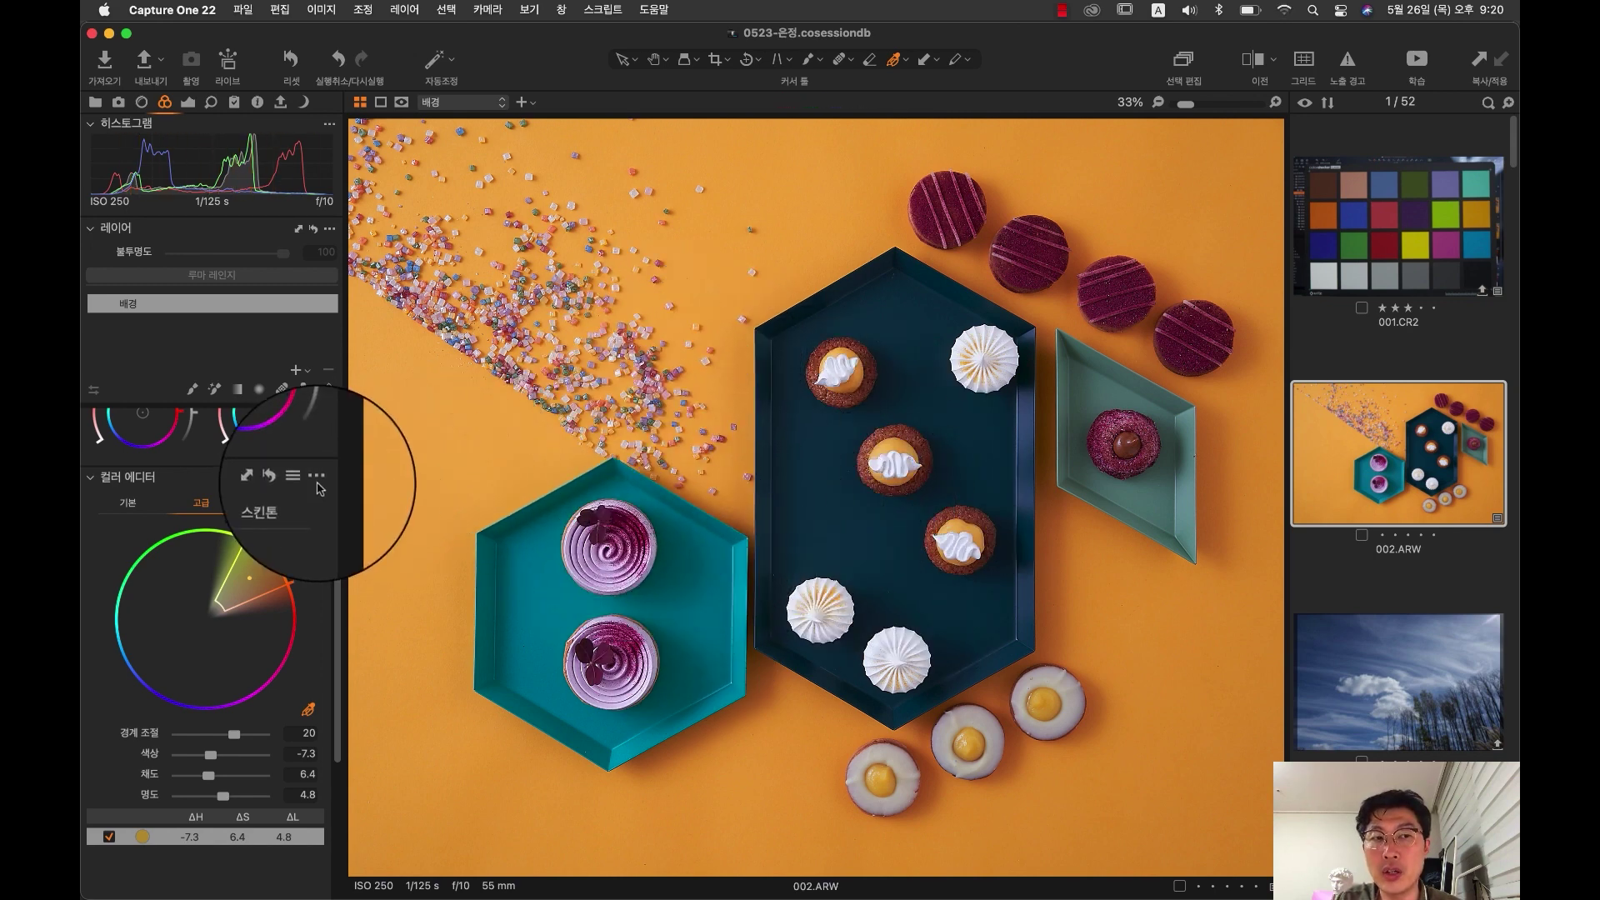
# Step: Save the advanced Color Editor adjustments as a user preset named yellow-deep in the Color Editor folder
pyautogui.click(317, 486)
pyautogui.click(320, 484)
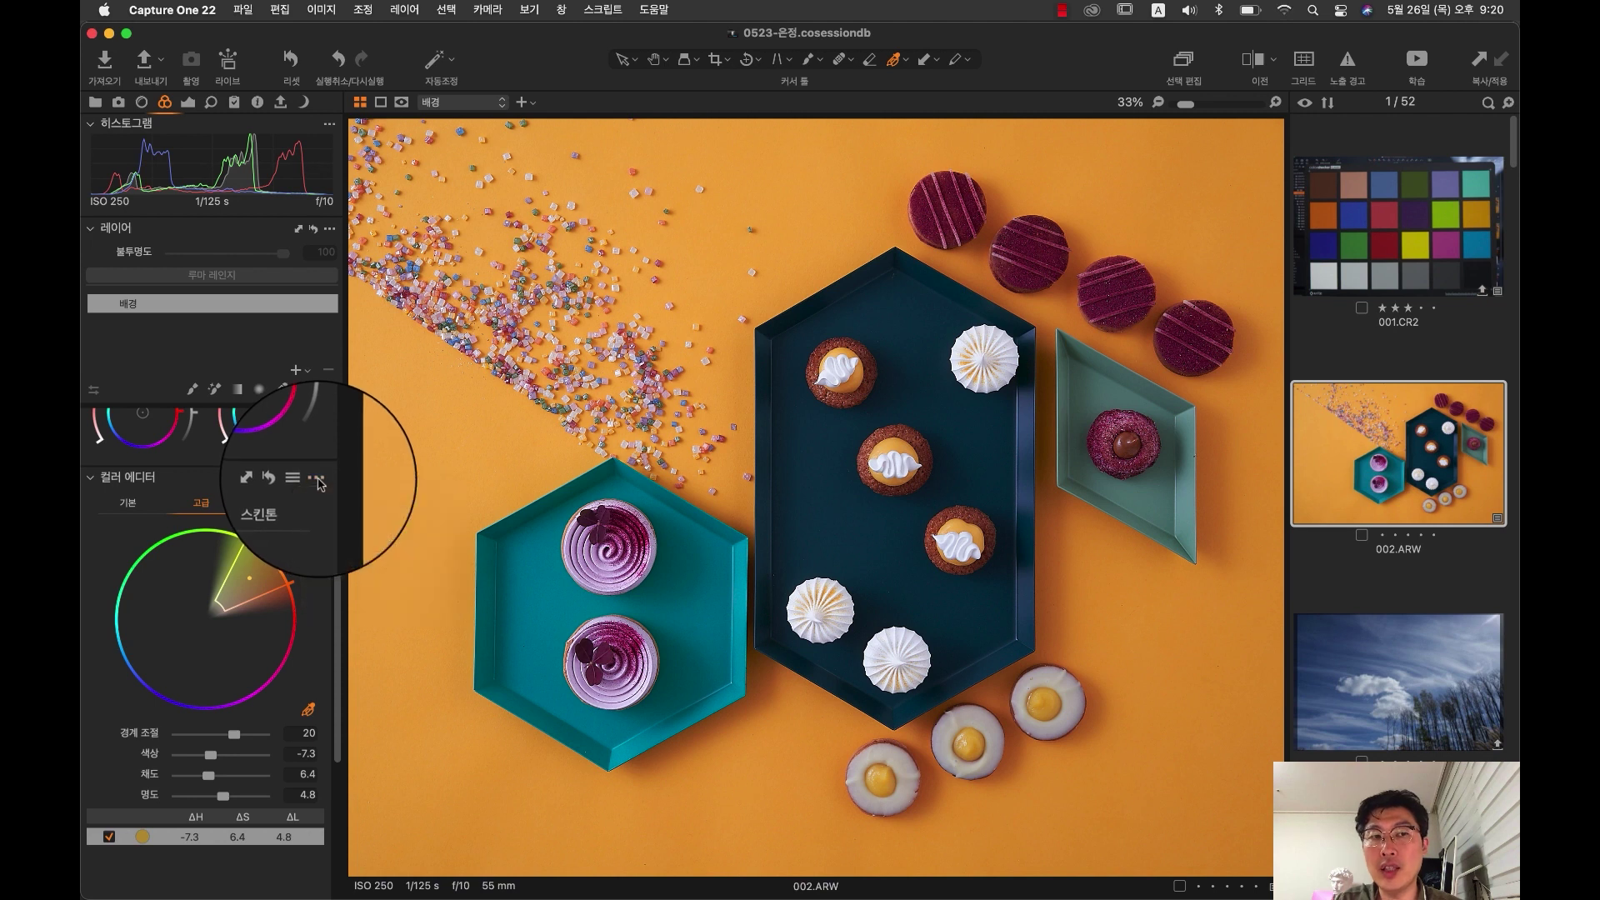
pyautogui.click(319, 483)
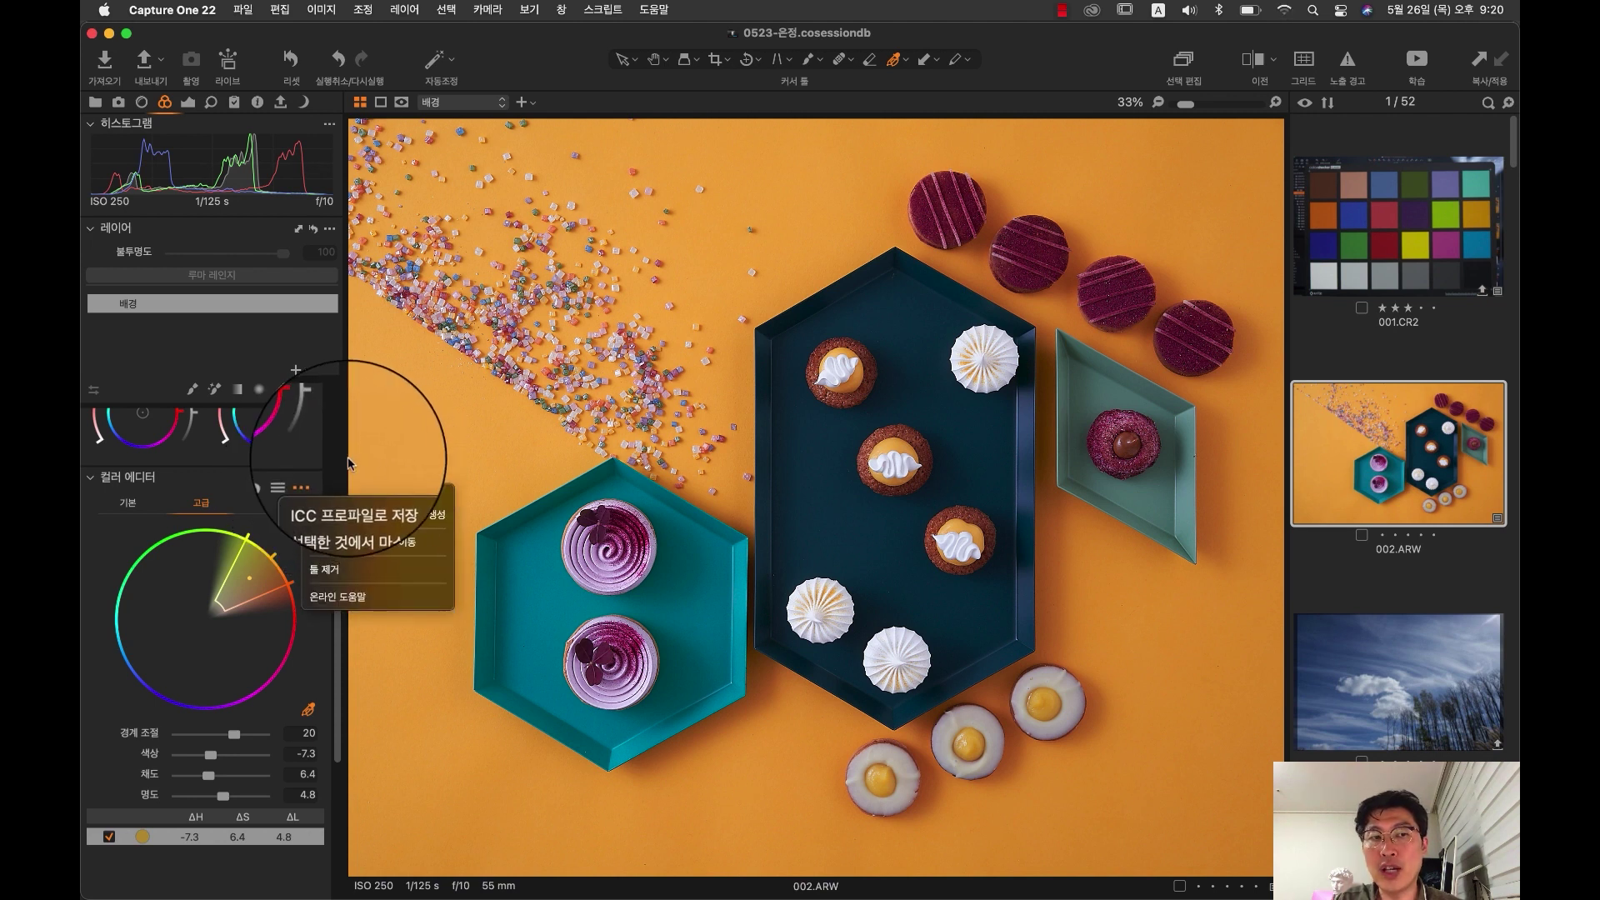
pyautogui.click(303, 483)
pyautogui.click(303, 484)
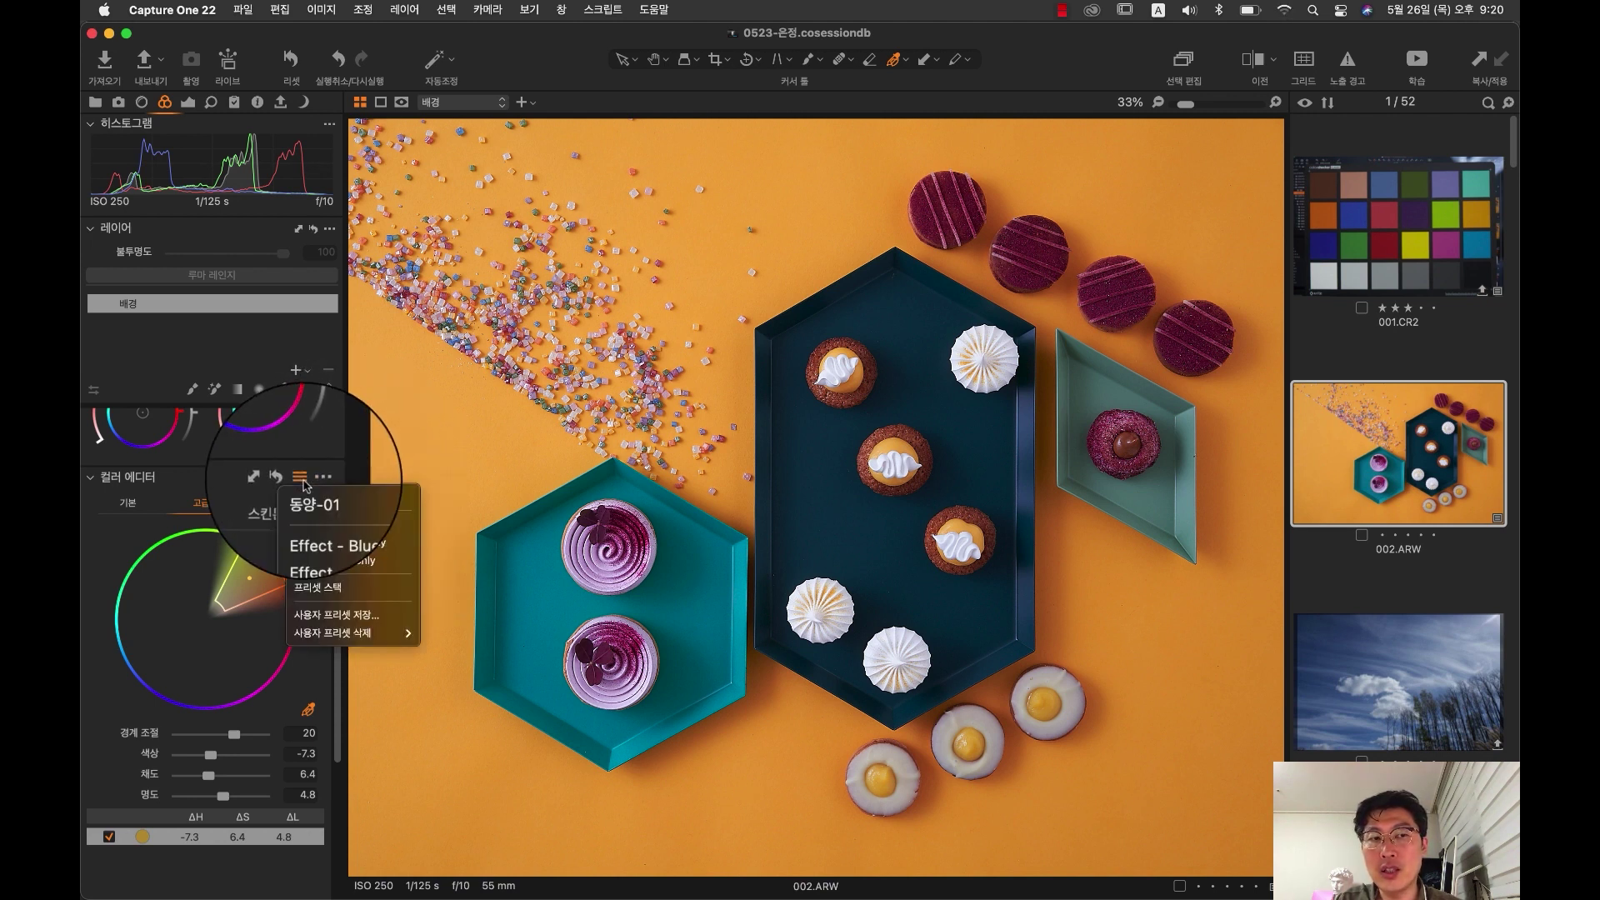
pyautogui.scroll(-2, 333, 609)
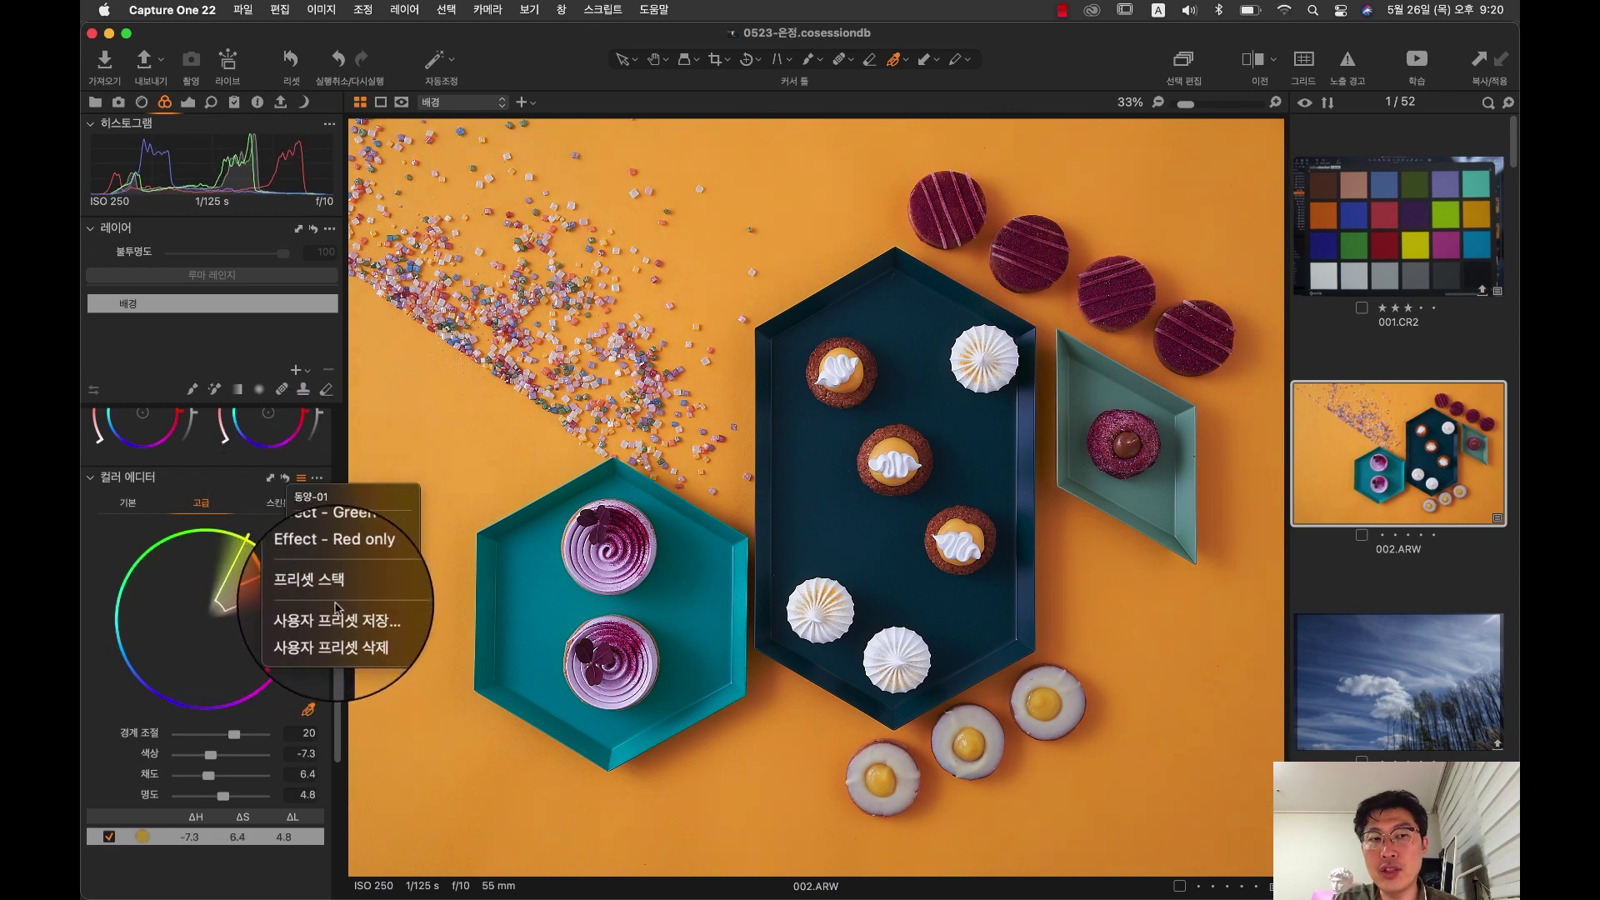
pyautogui.click(337, 620)
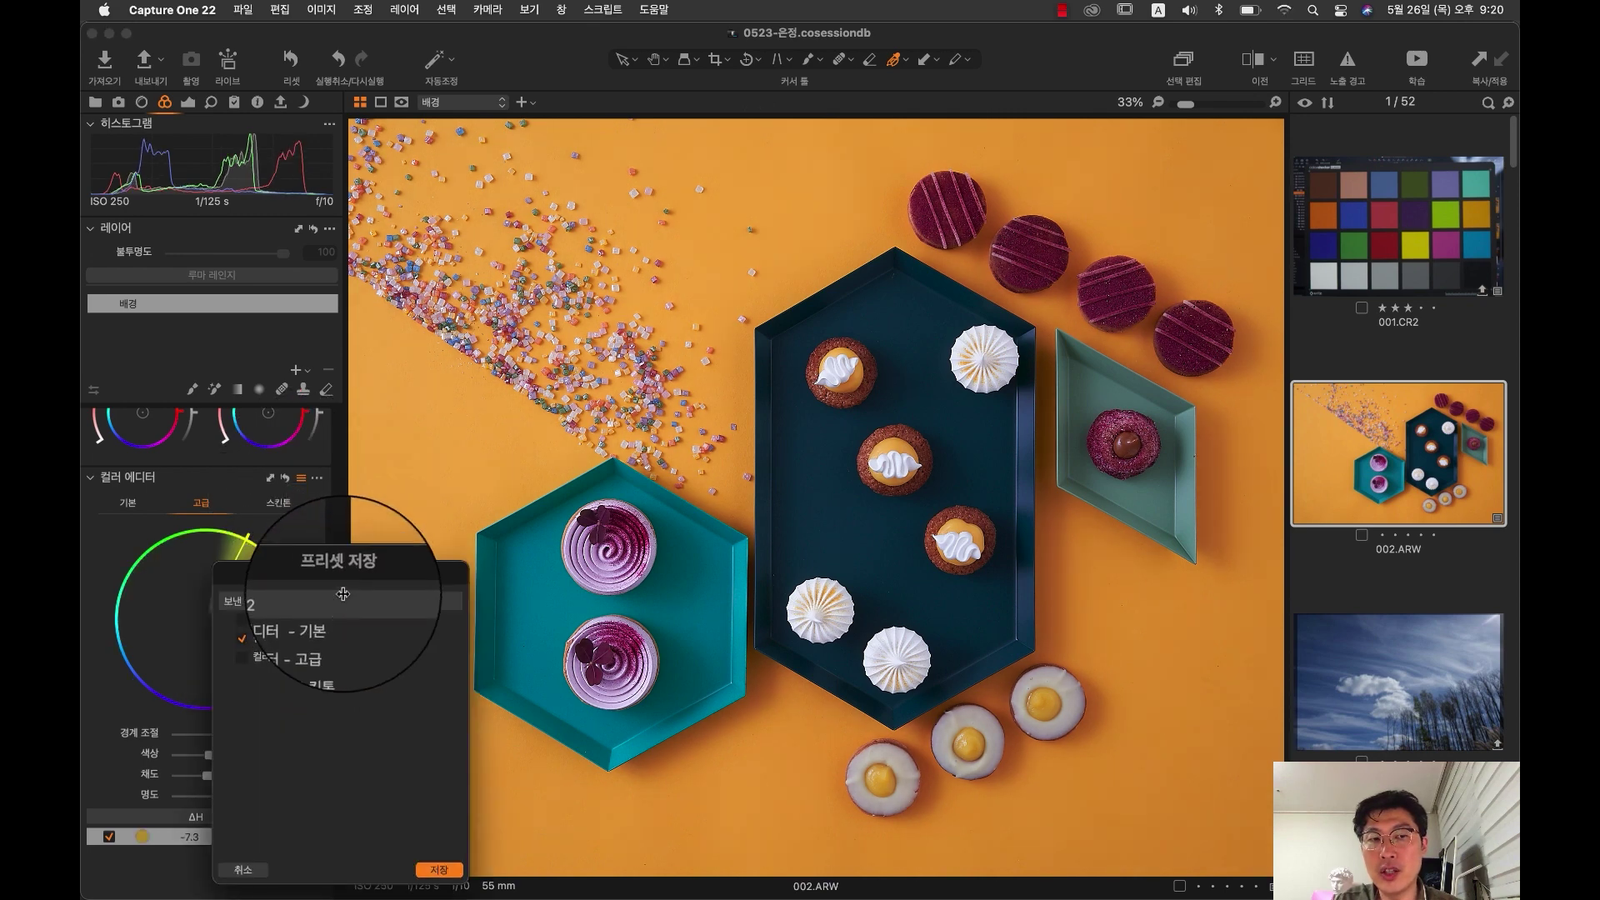
pyautogui.moveTo(343, 593); pyautogui.dragTo(465, 397)
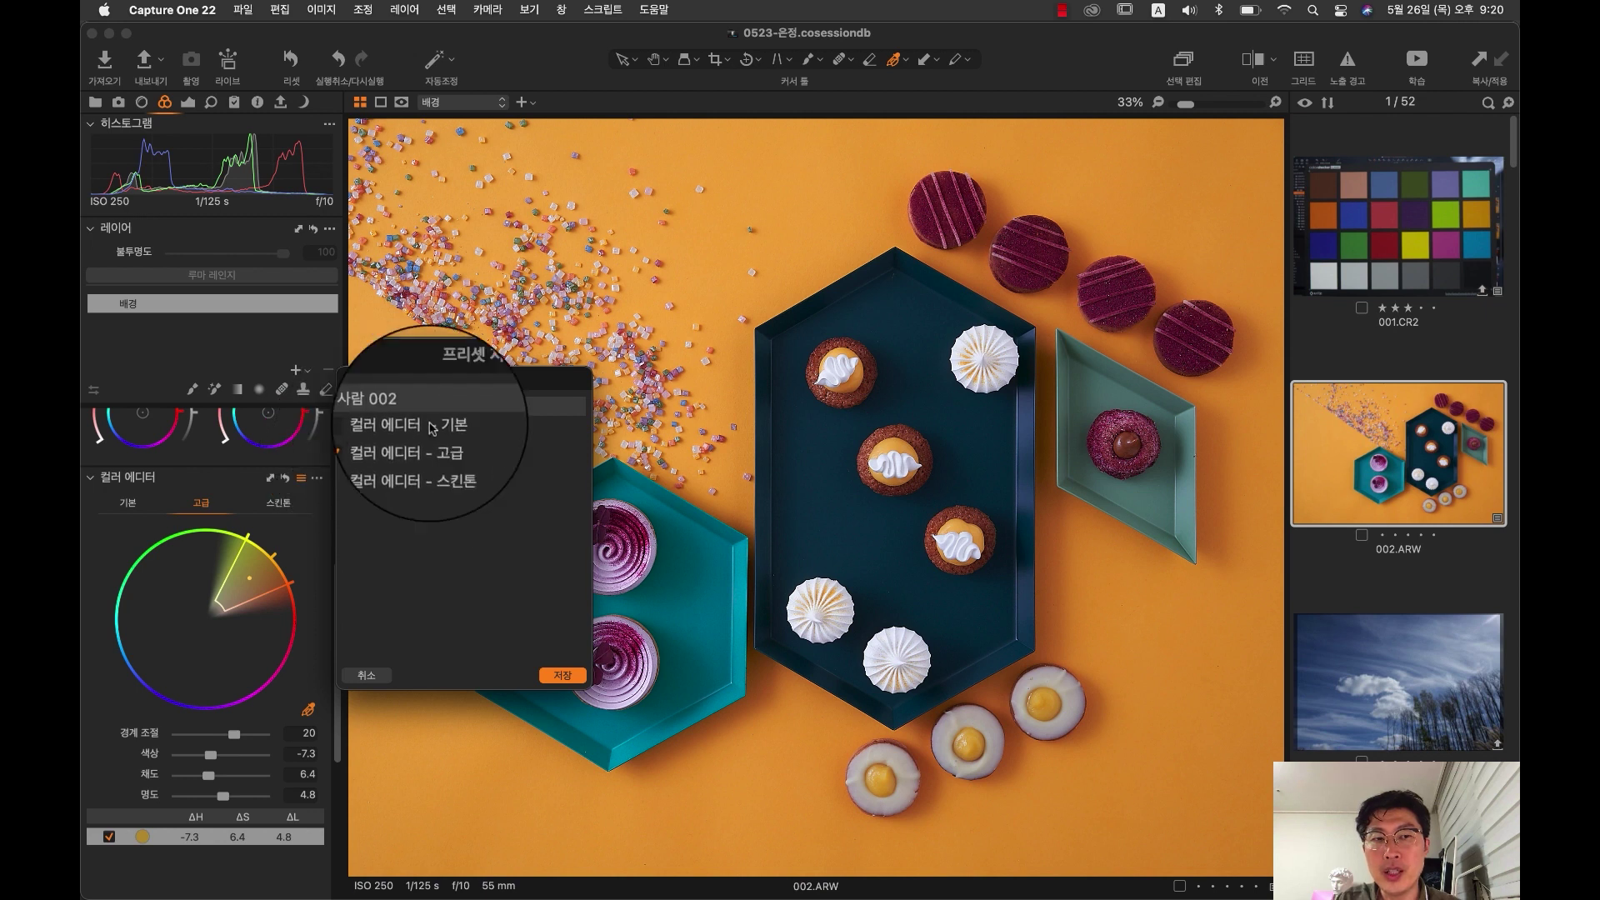
pyautogui.click(563, 675)
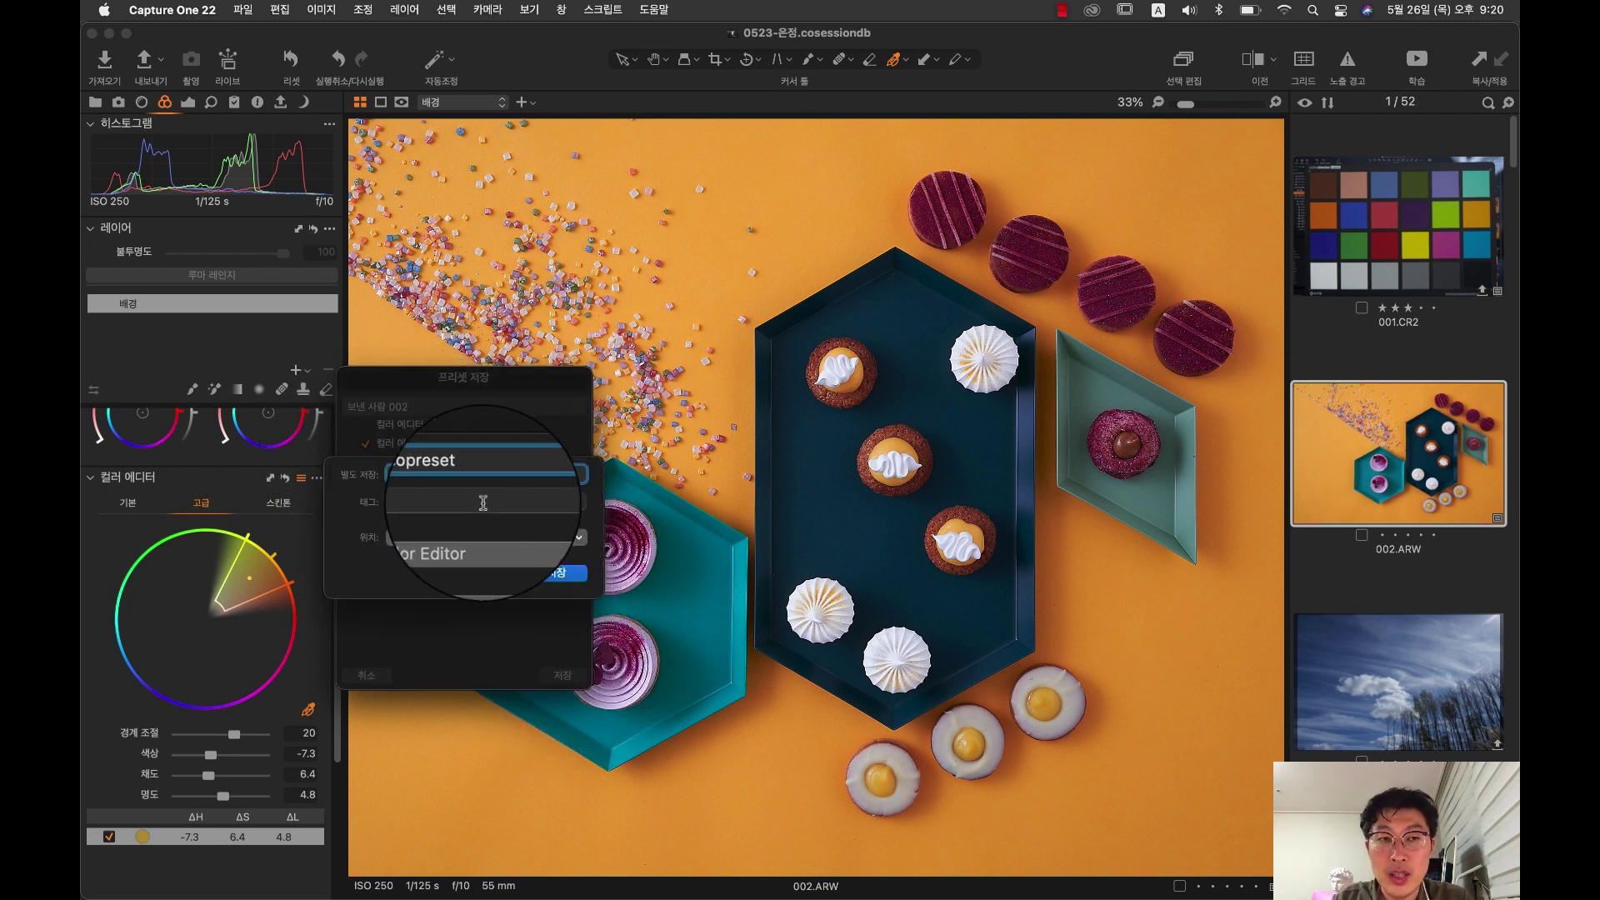
pyautogui.write('yellow-deep')
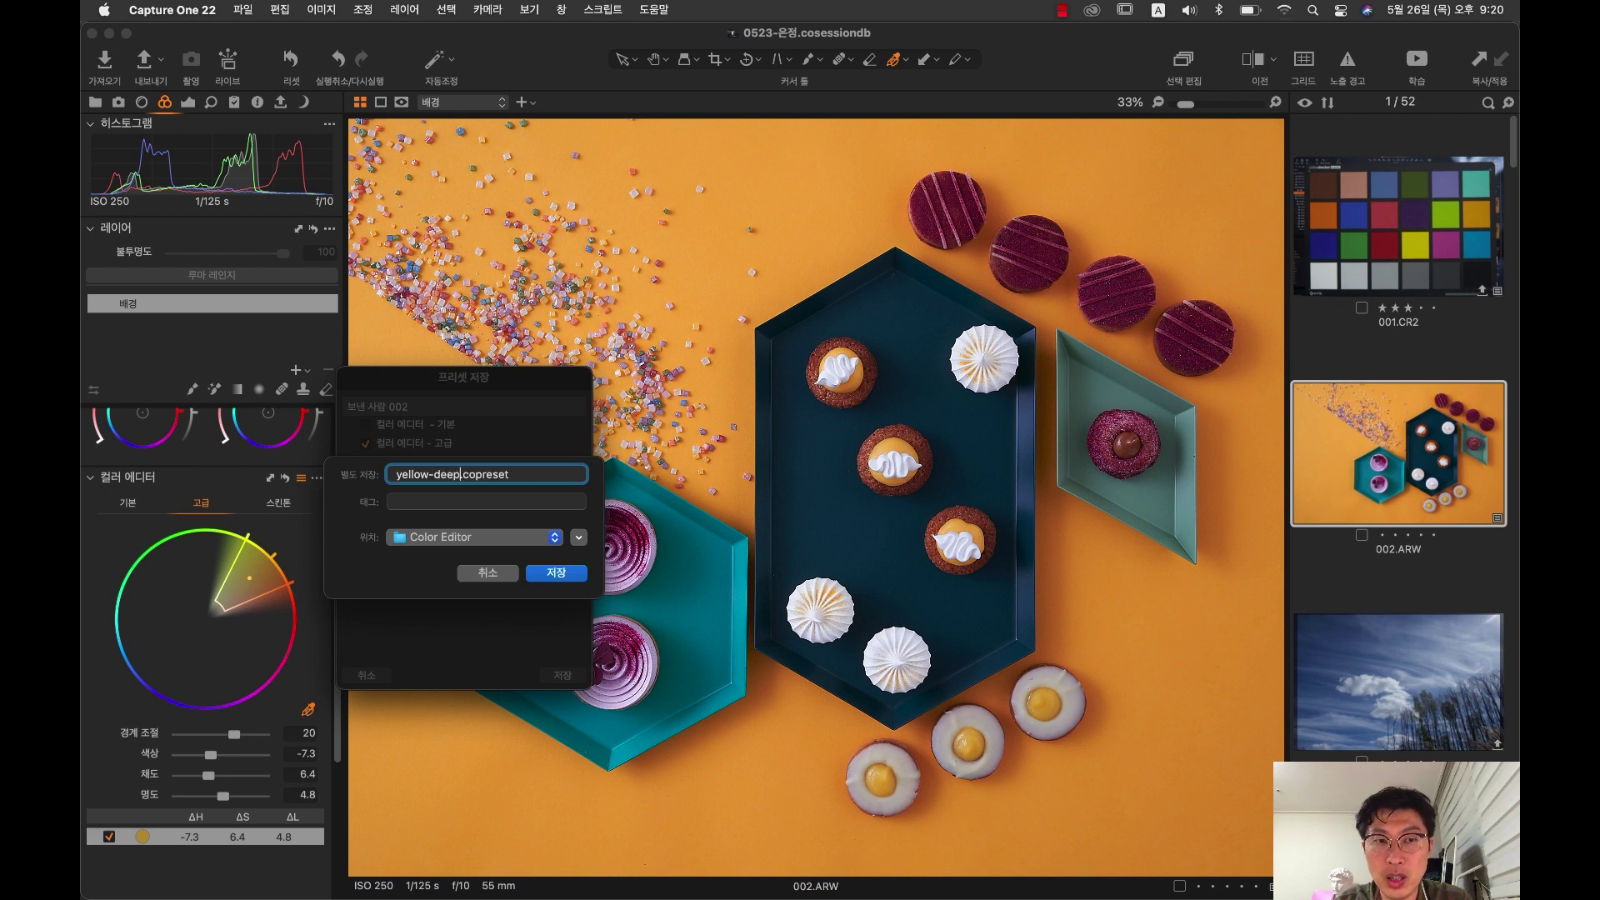
pyautogui.press('Return')
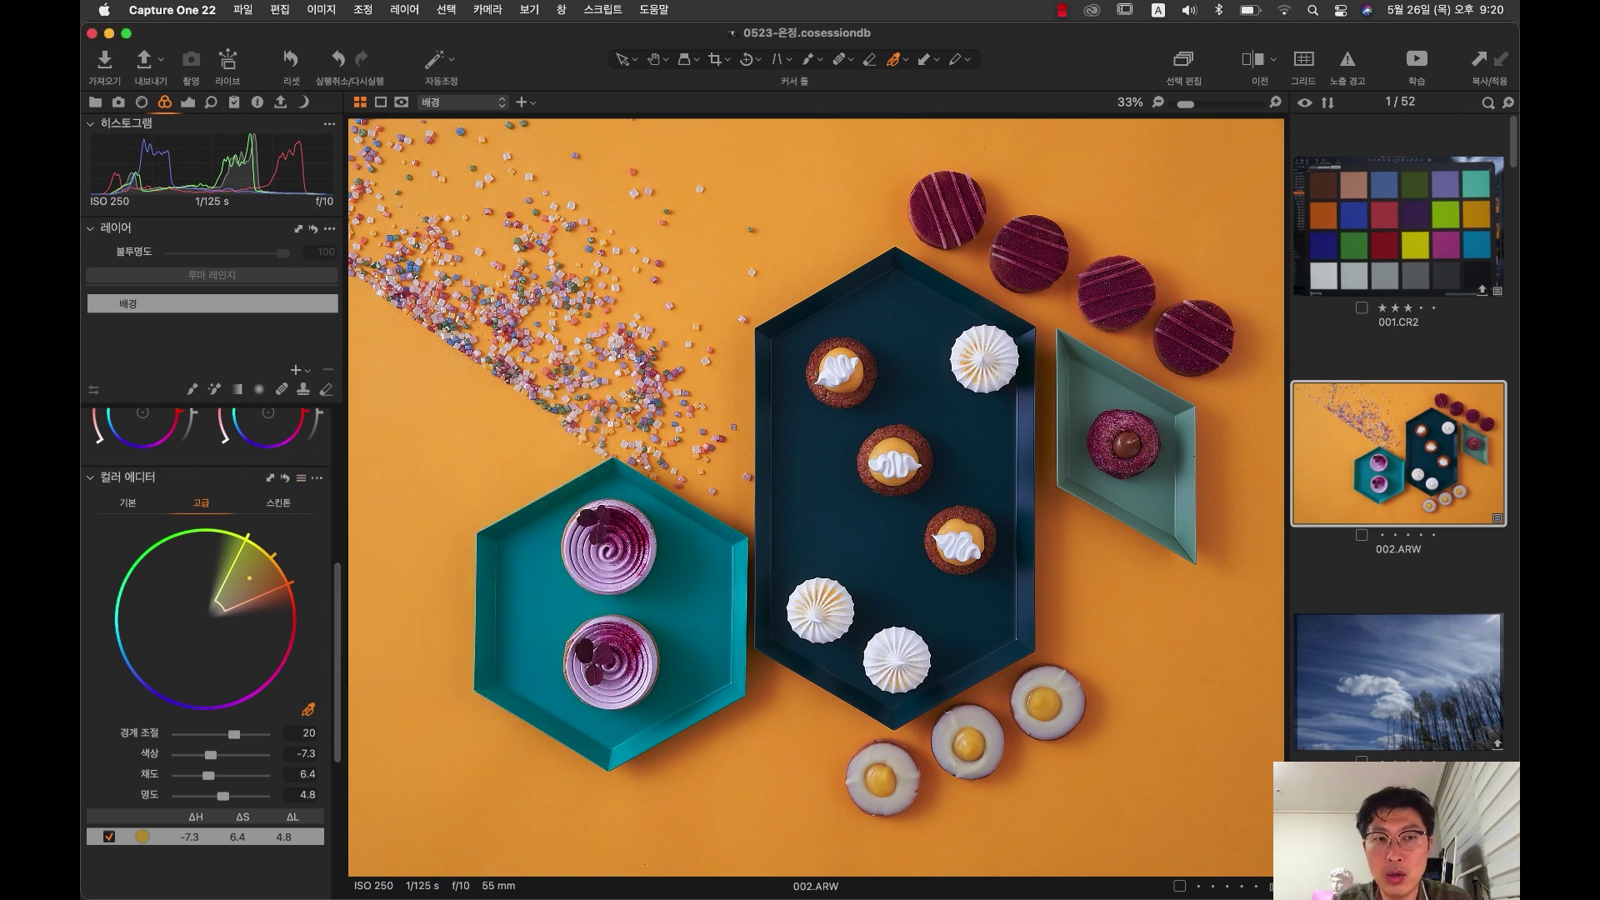
# Step: Reset all adjustments on 002.ARW and preview the yellow-deep Color Editor preset on it
pyautogui.click(288, 61)
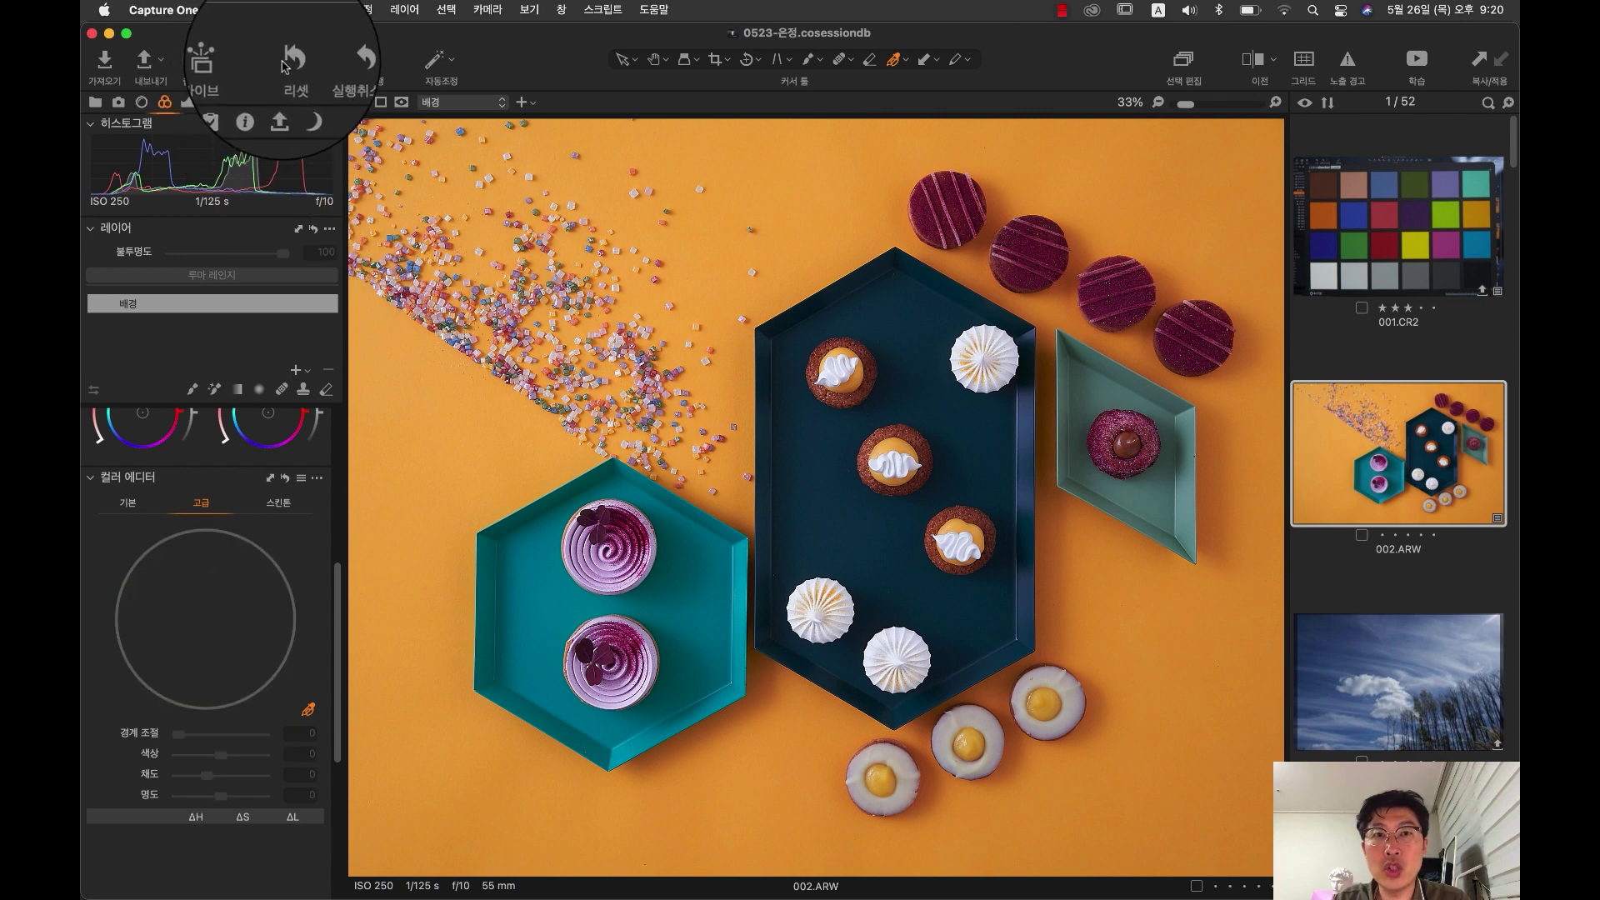
pyautogui.click(301, 479)
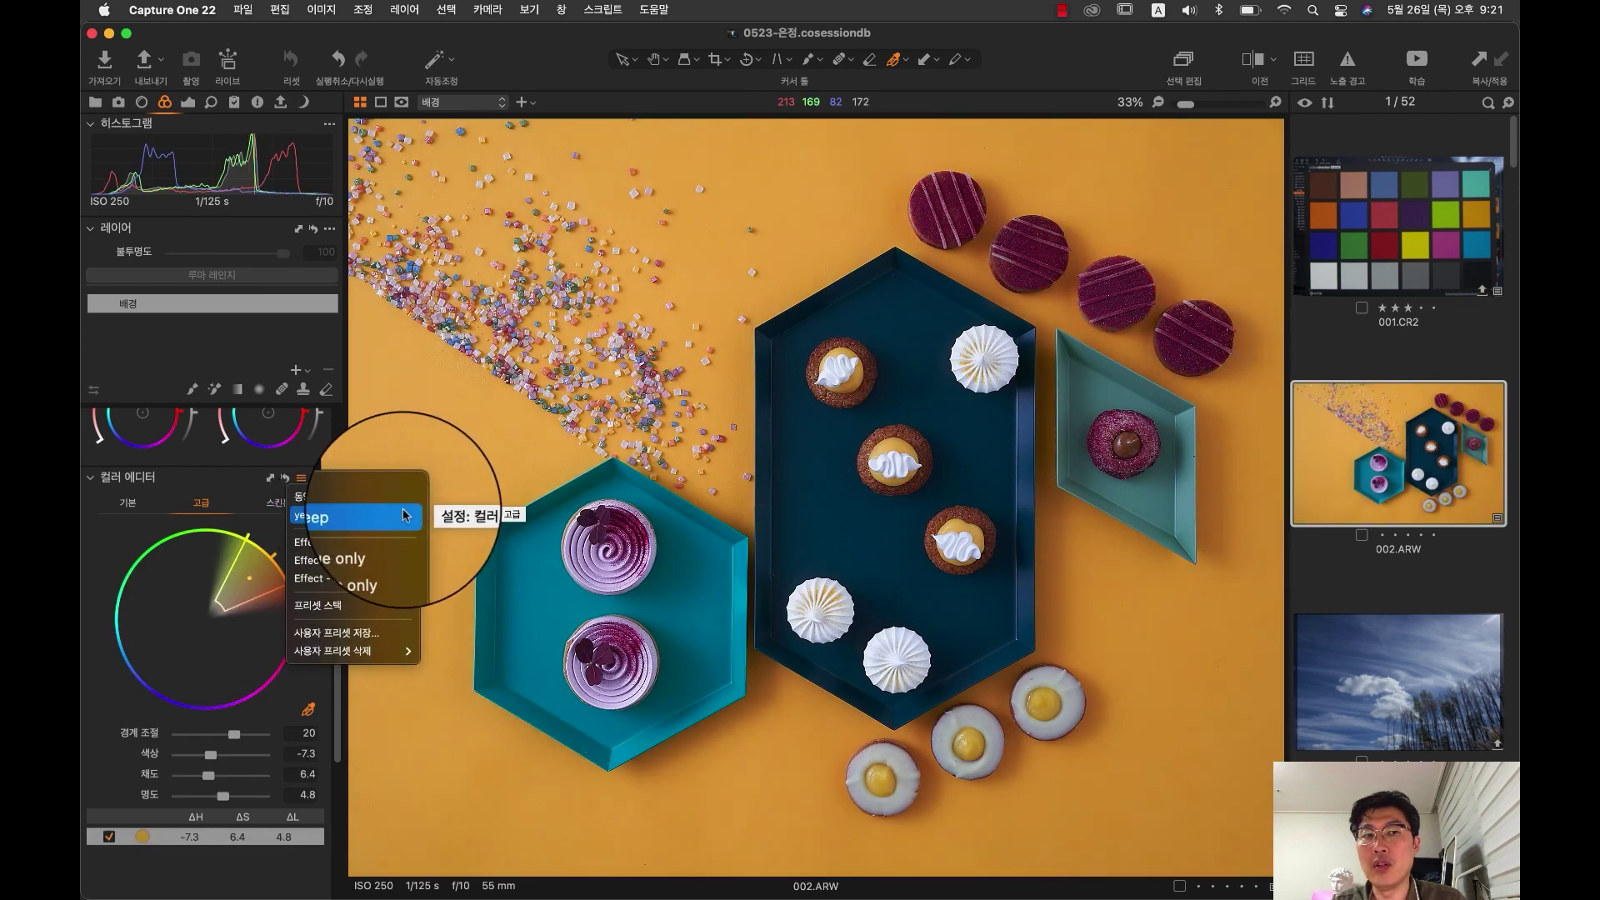
# Step: Preview the yellow-deep Color Editor preset on the color checker photo 001.CR2
pyautogui.click(1397, 207)
pyautogui.click(1396, 207)
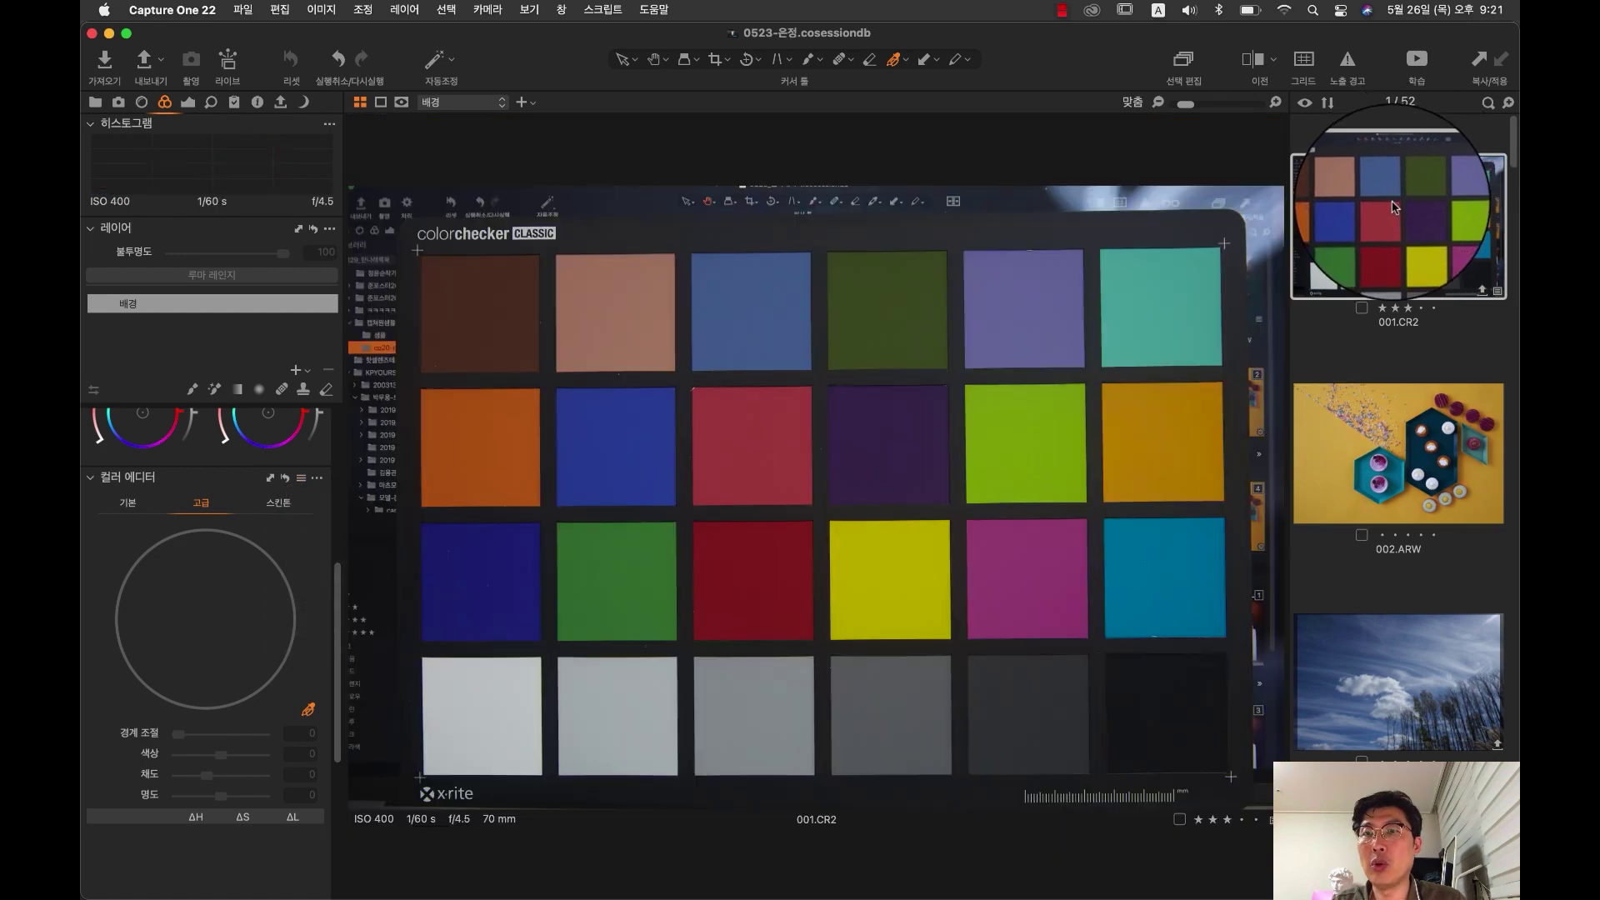
pyautogui.click(301, 482)
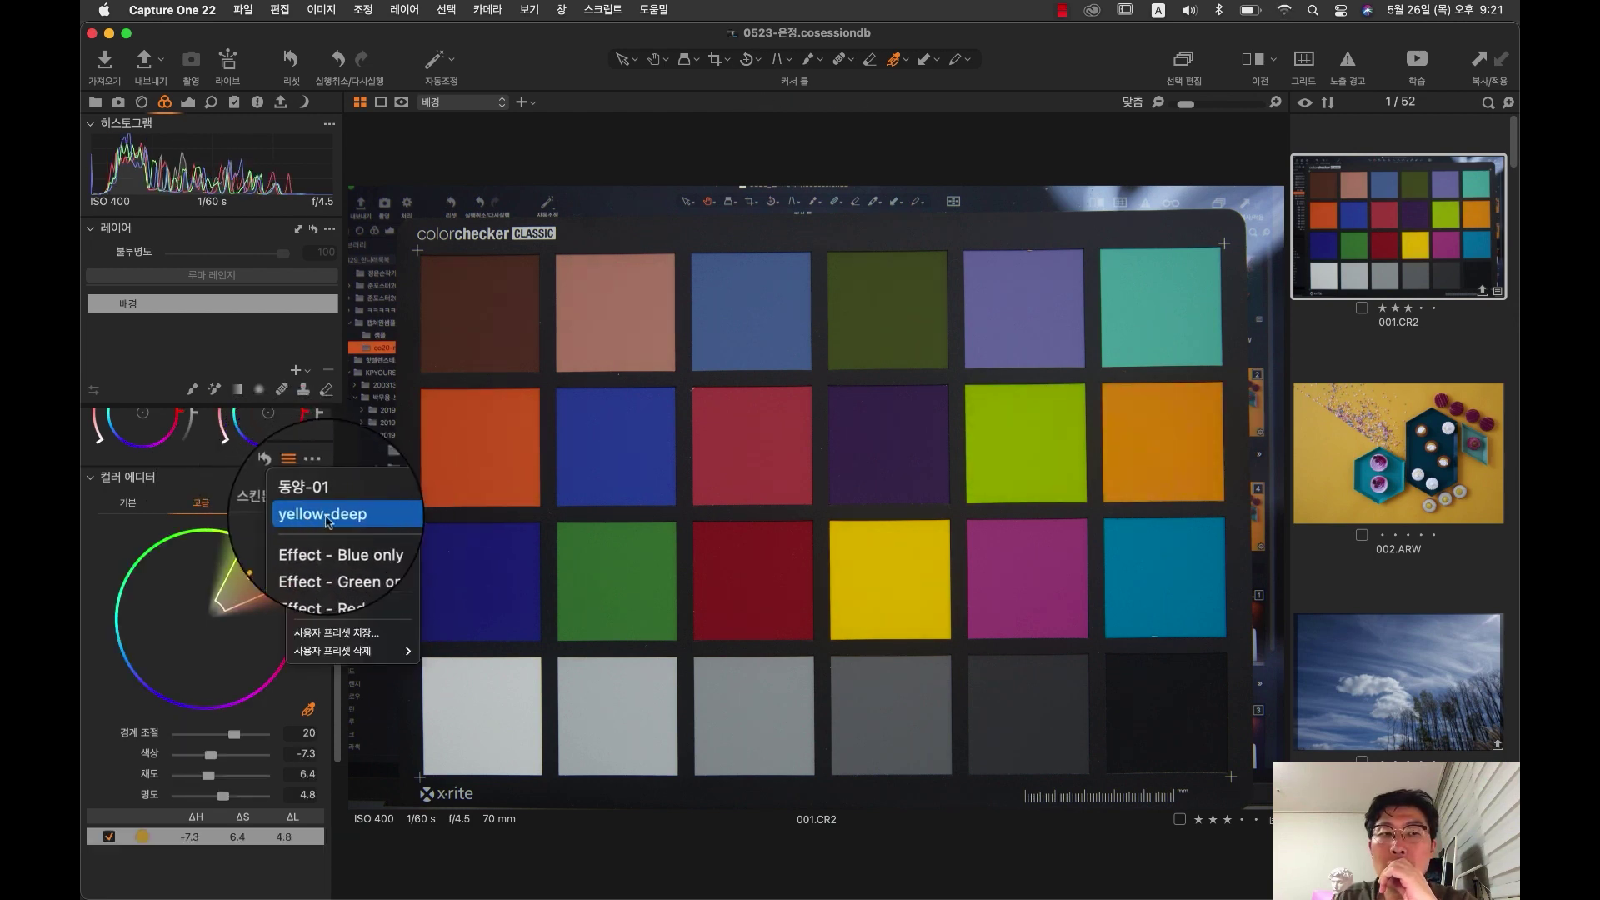
# Step: Apply the yellow-deep Color Editor preset to 002.ARW
pyautogui.click(1455, 443)
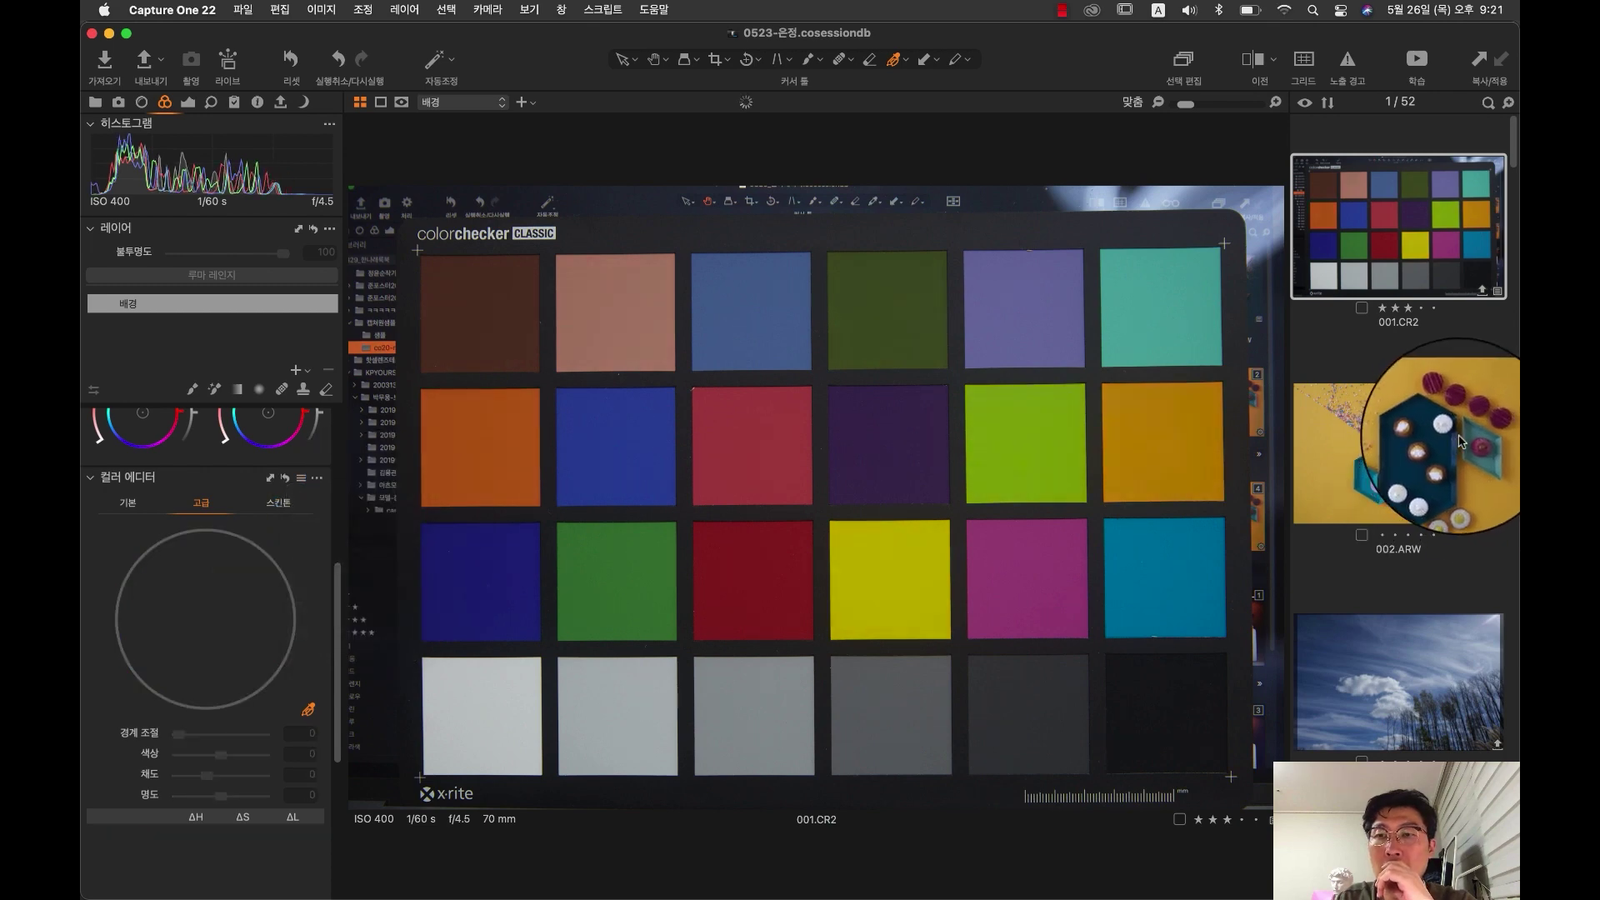
pyautogui.click(1459, 442)
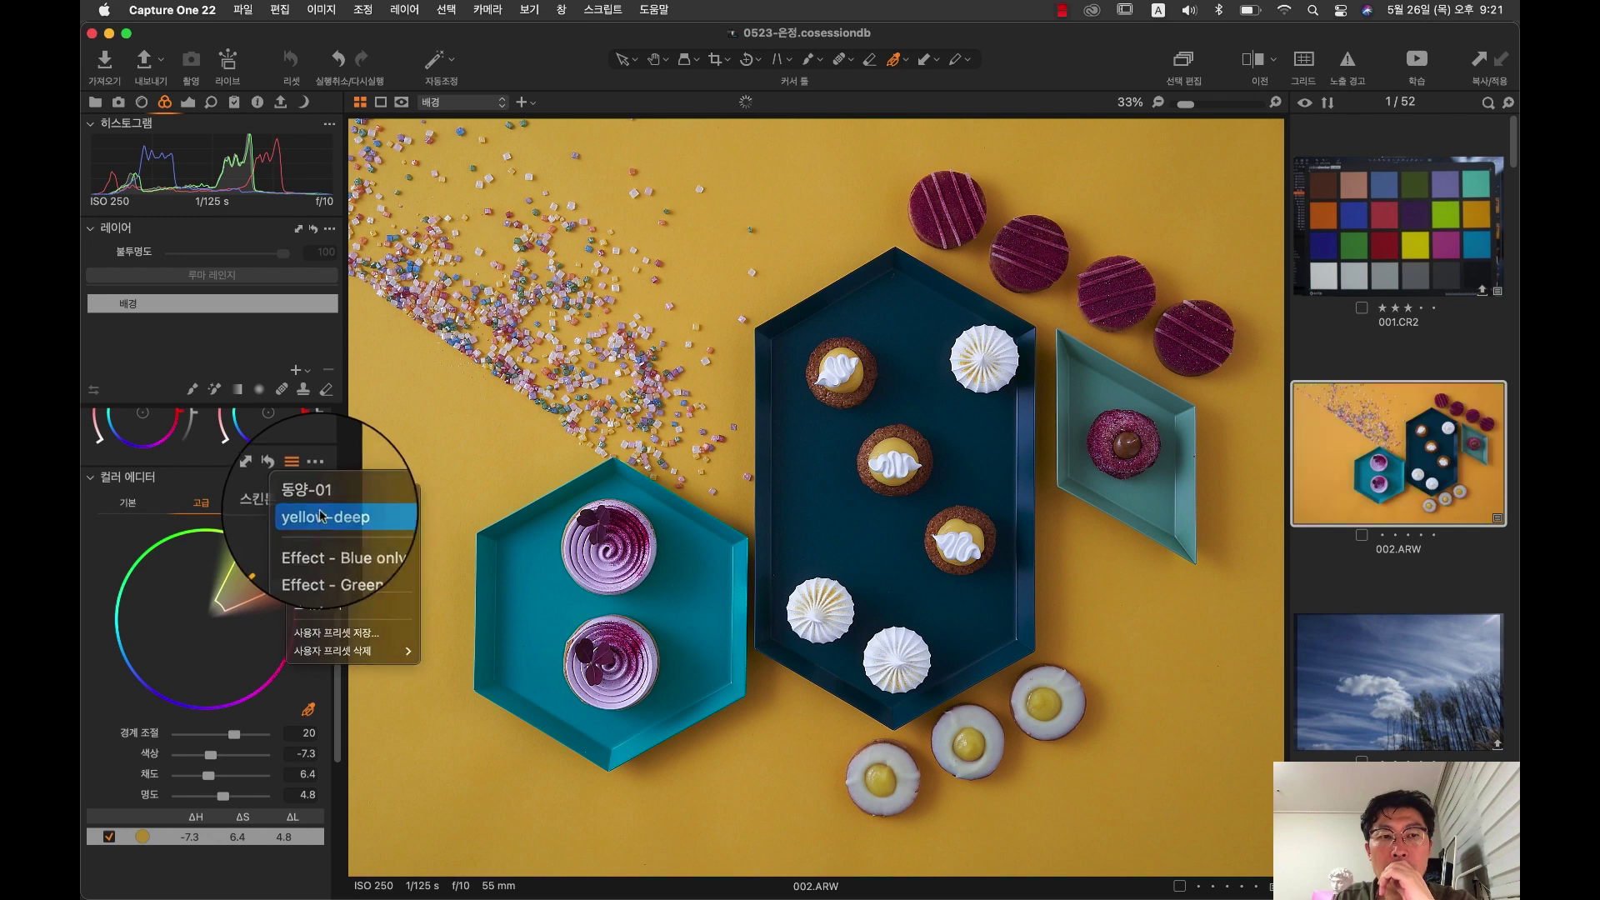
pyautogui.click(320, 516)
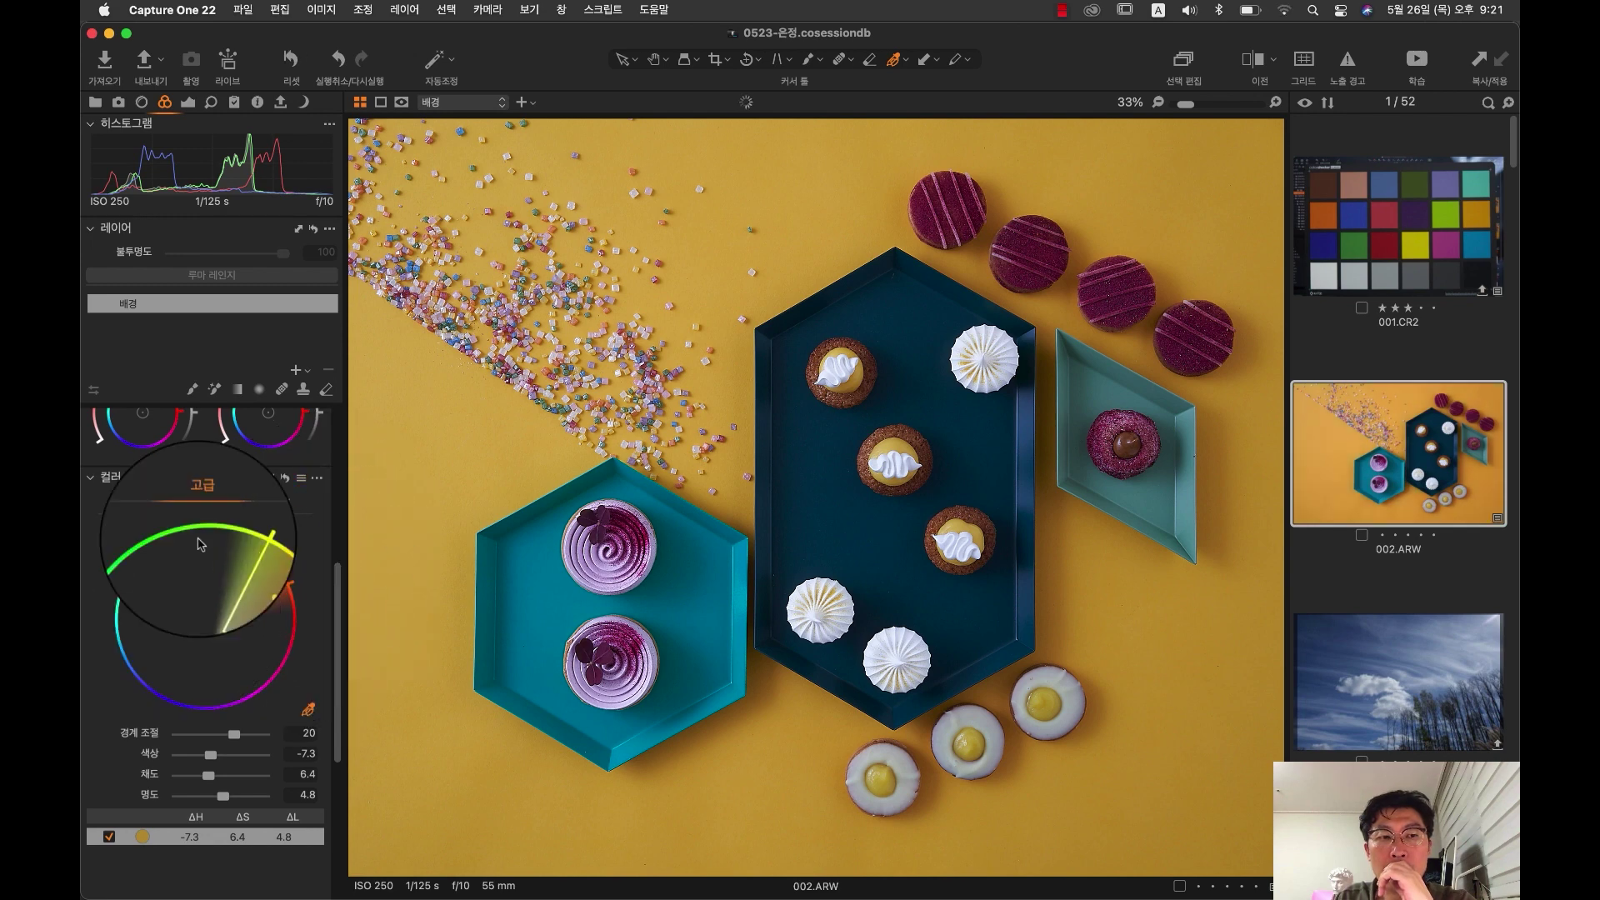
# Step: Save the Color Editor adjustments as the ICC profile SonyA7RM3-Color Corrected.icm in the Profiles folder, replacing the existing file
pyautogui.click(318, 479)
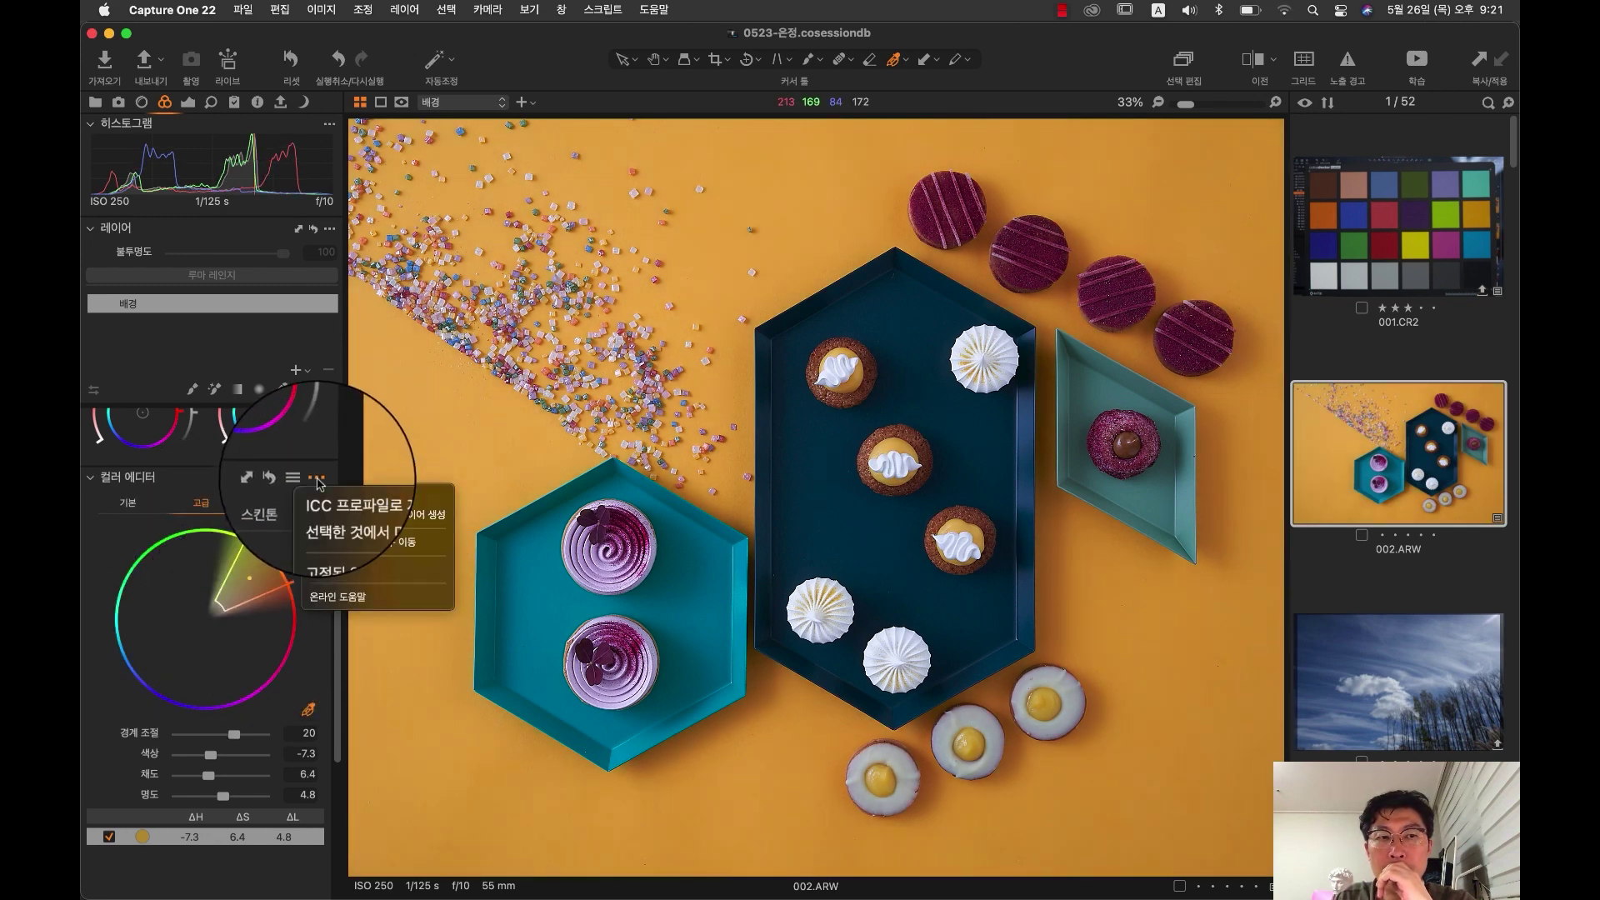
pyautogui.click(383, 499)
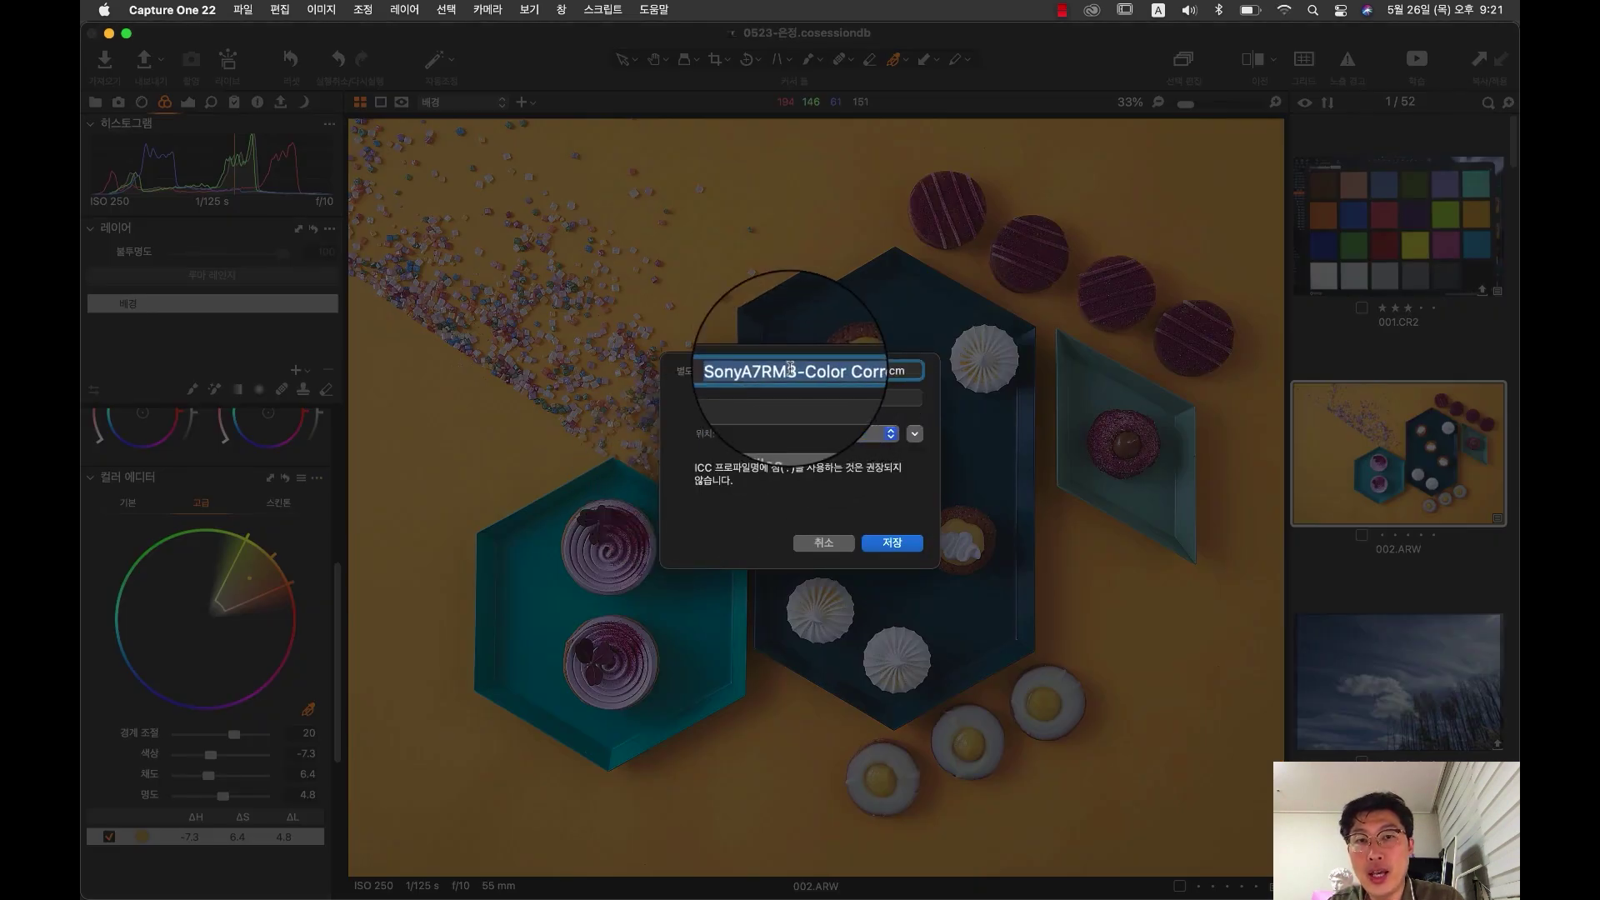
pyautogui.click(833, 371)
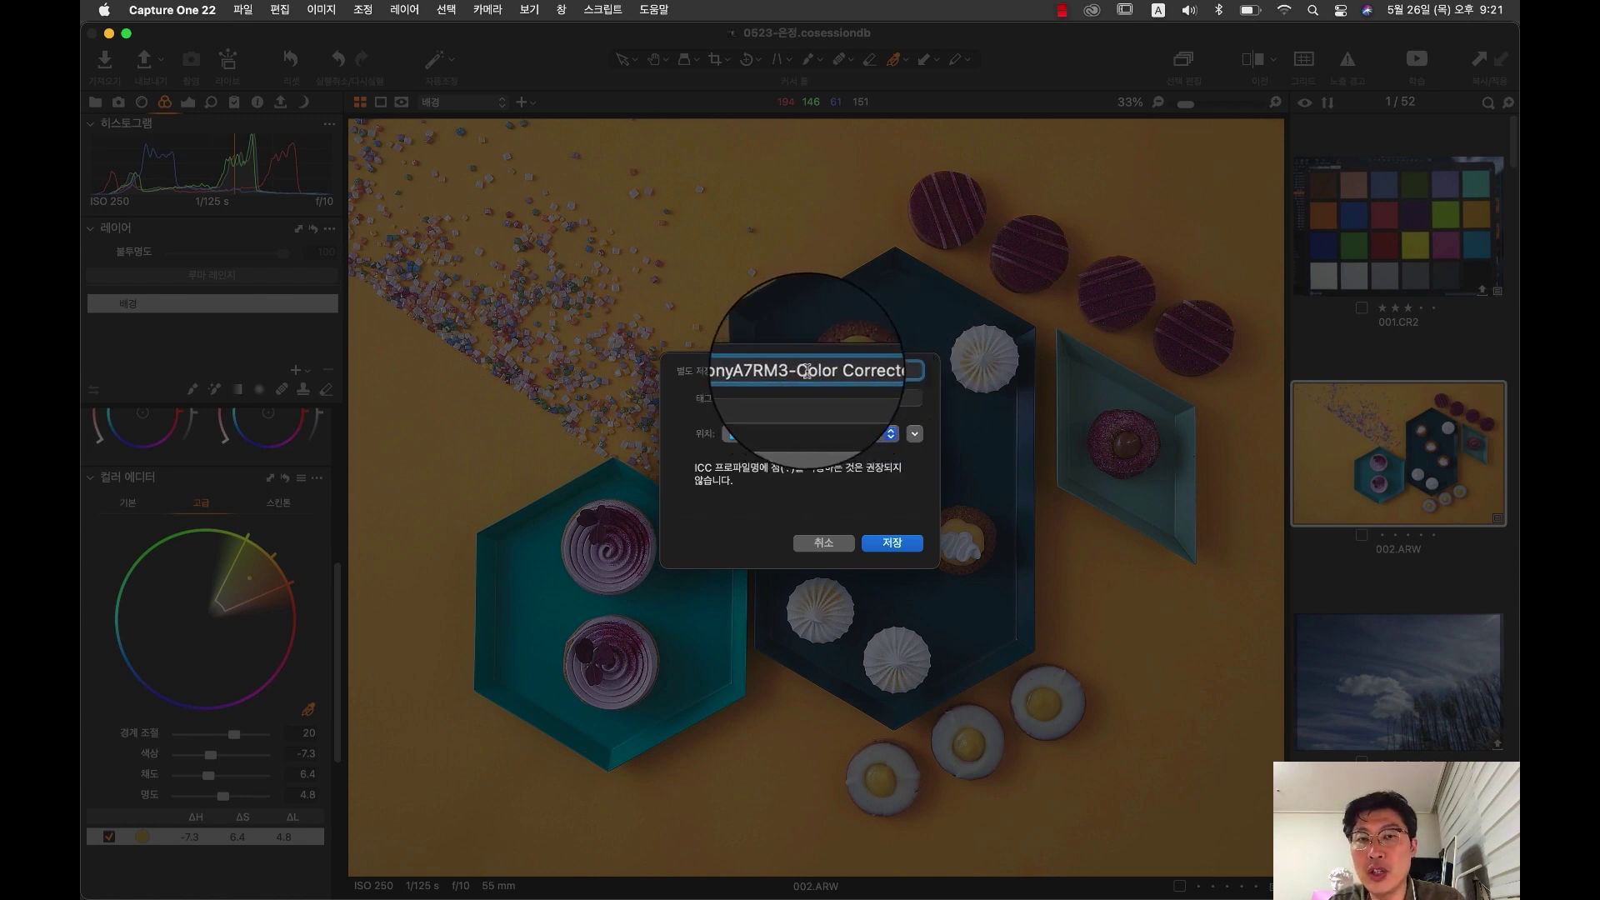
pyautogui.moveTo(802, 370); pyautogui.dragTo(856, 370)
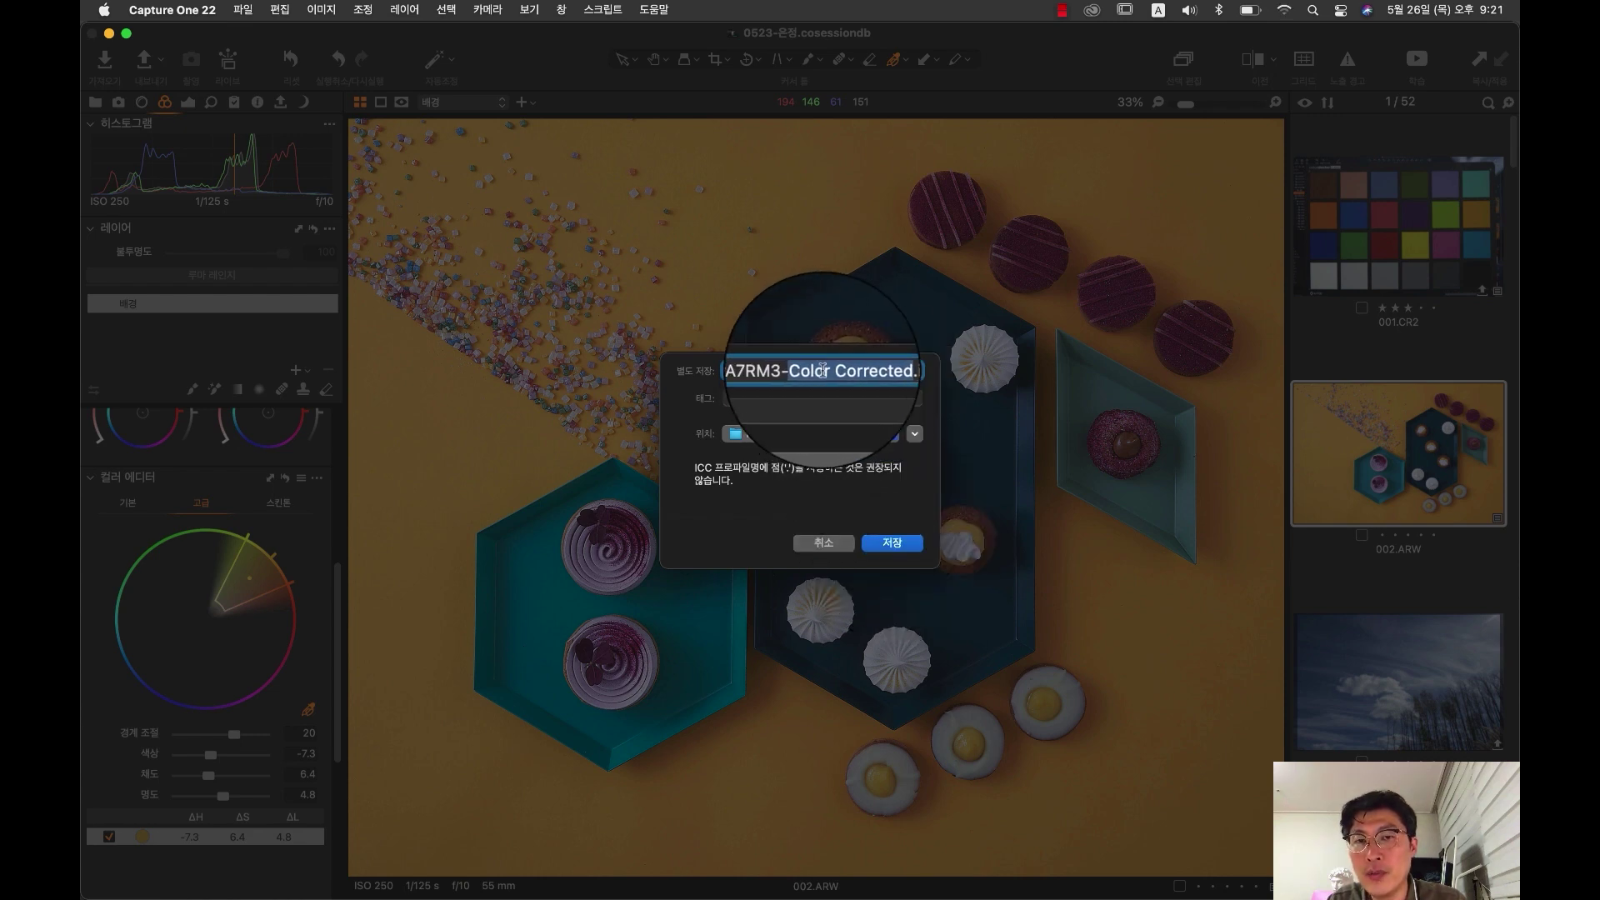
pyautogui.click(905, 547)
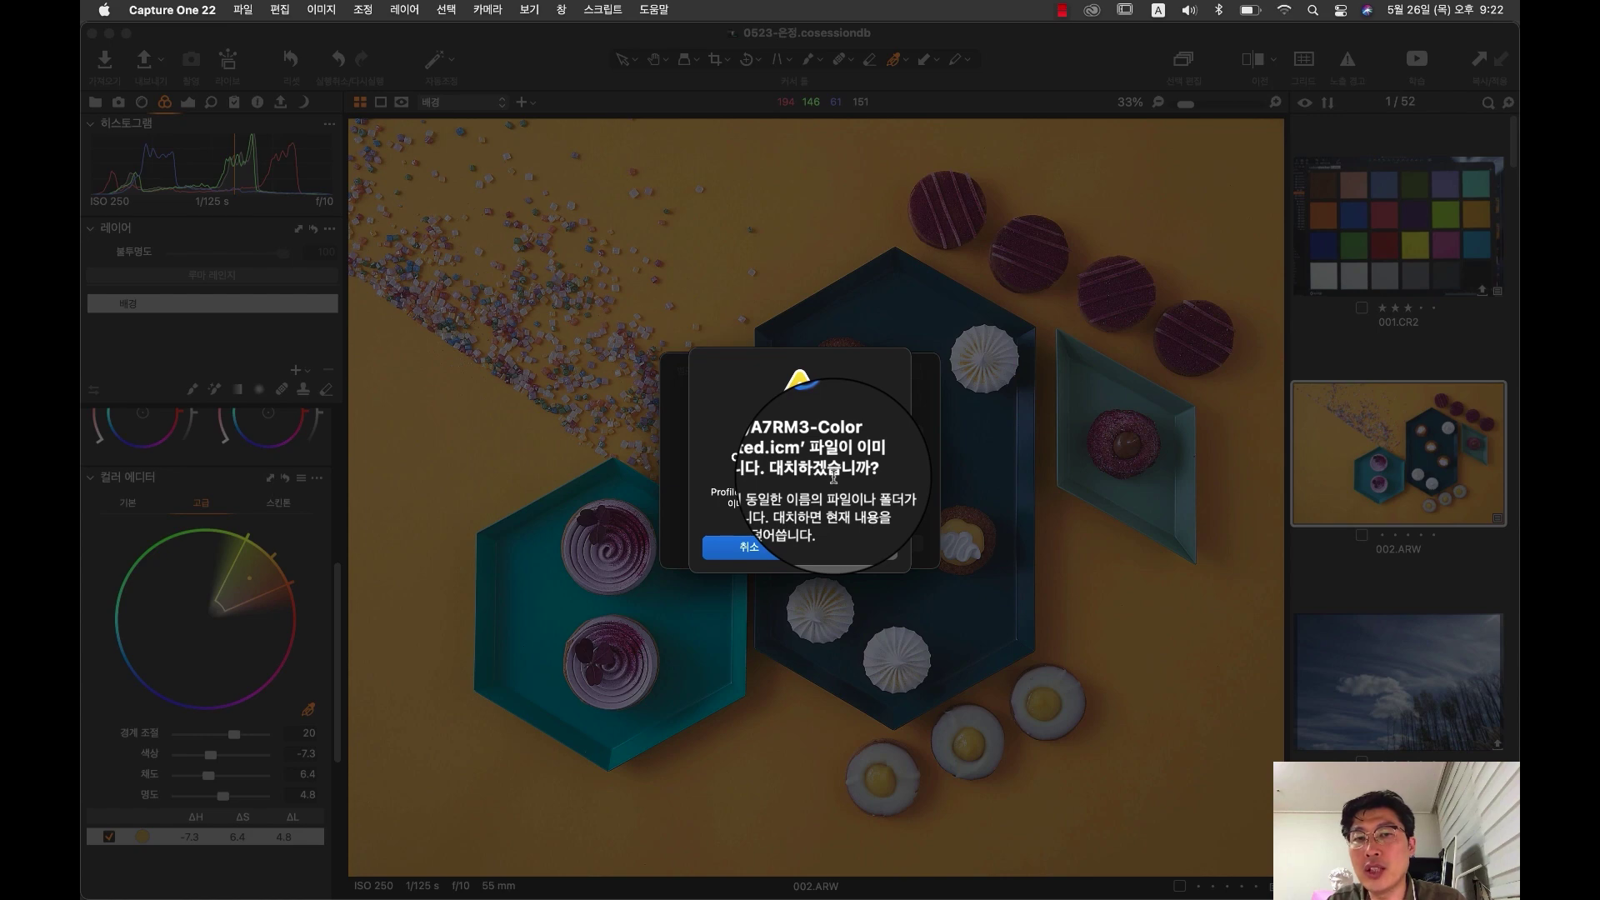
pyautogui.click(848, 546)
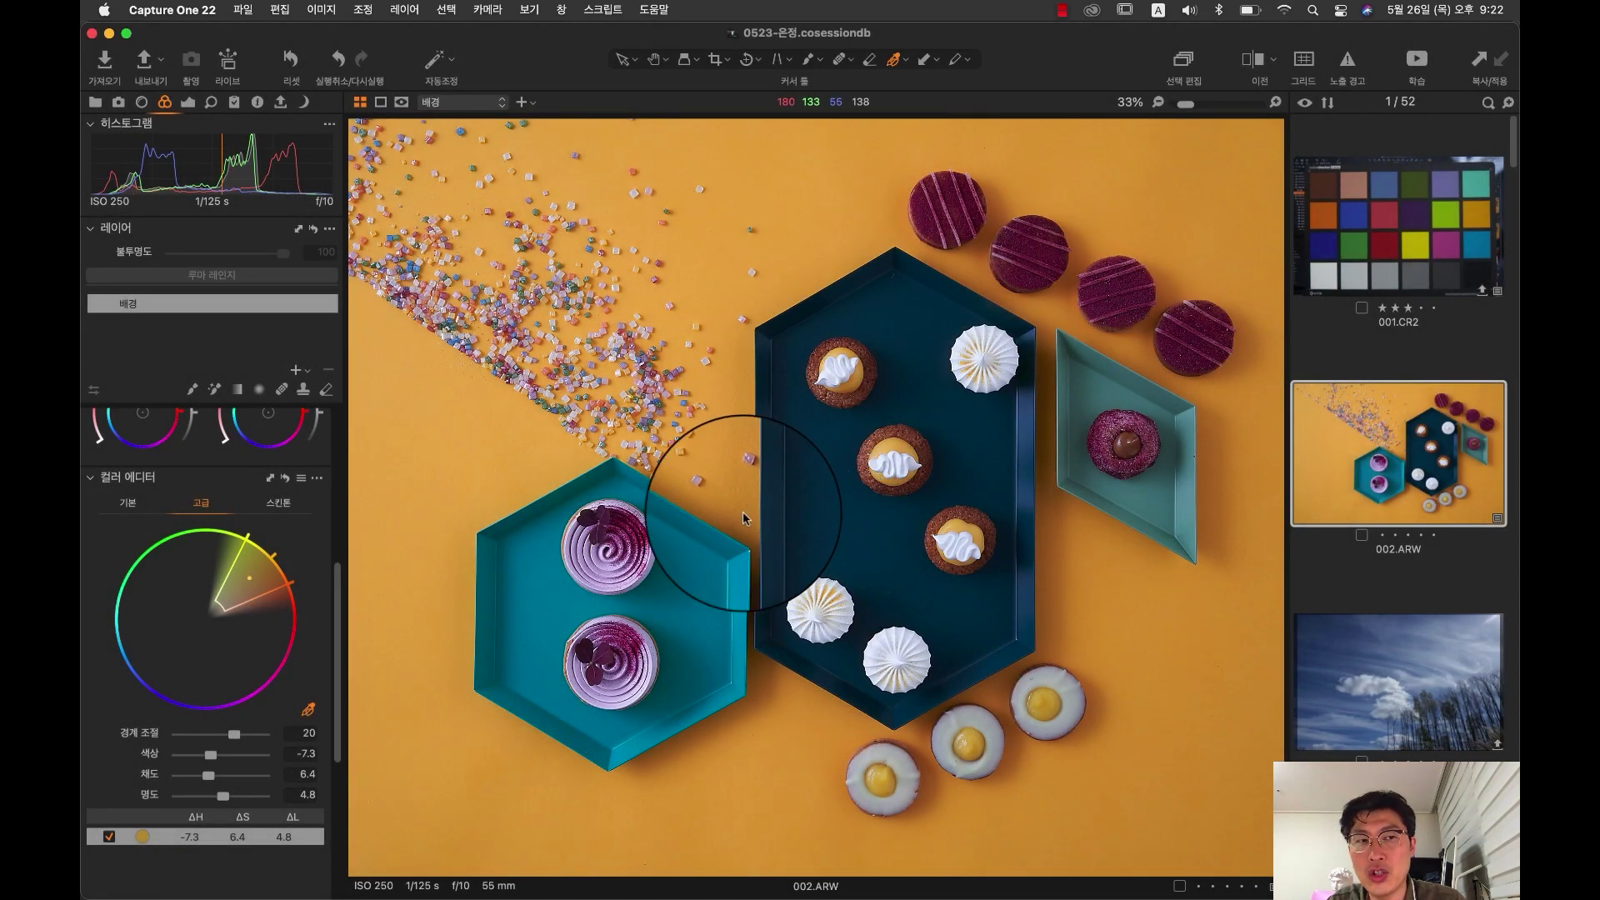
# Step: Reset the Color Editor on 002.ARW and preview the Sony A7RM3 Color Corrected ICC profile without applying it
pyautogui.click(284, 477)
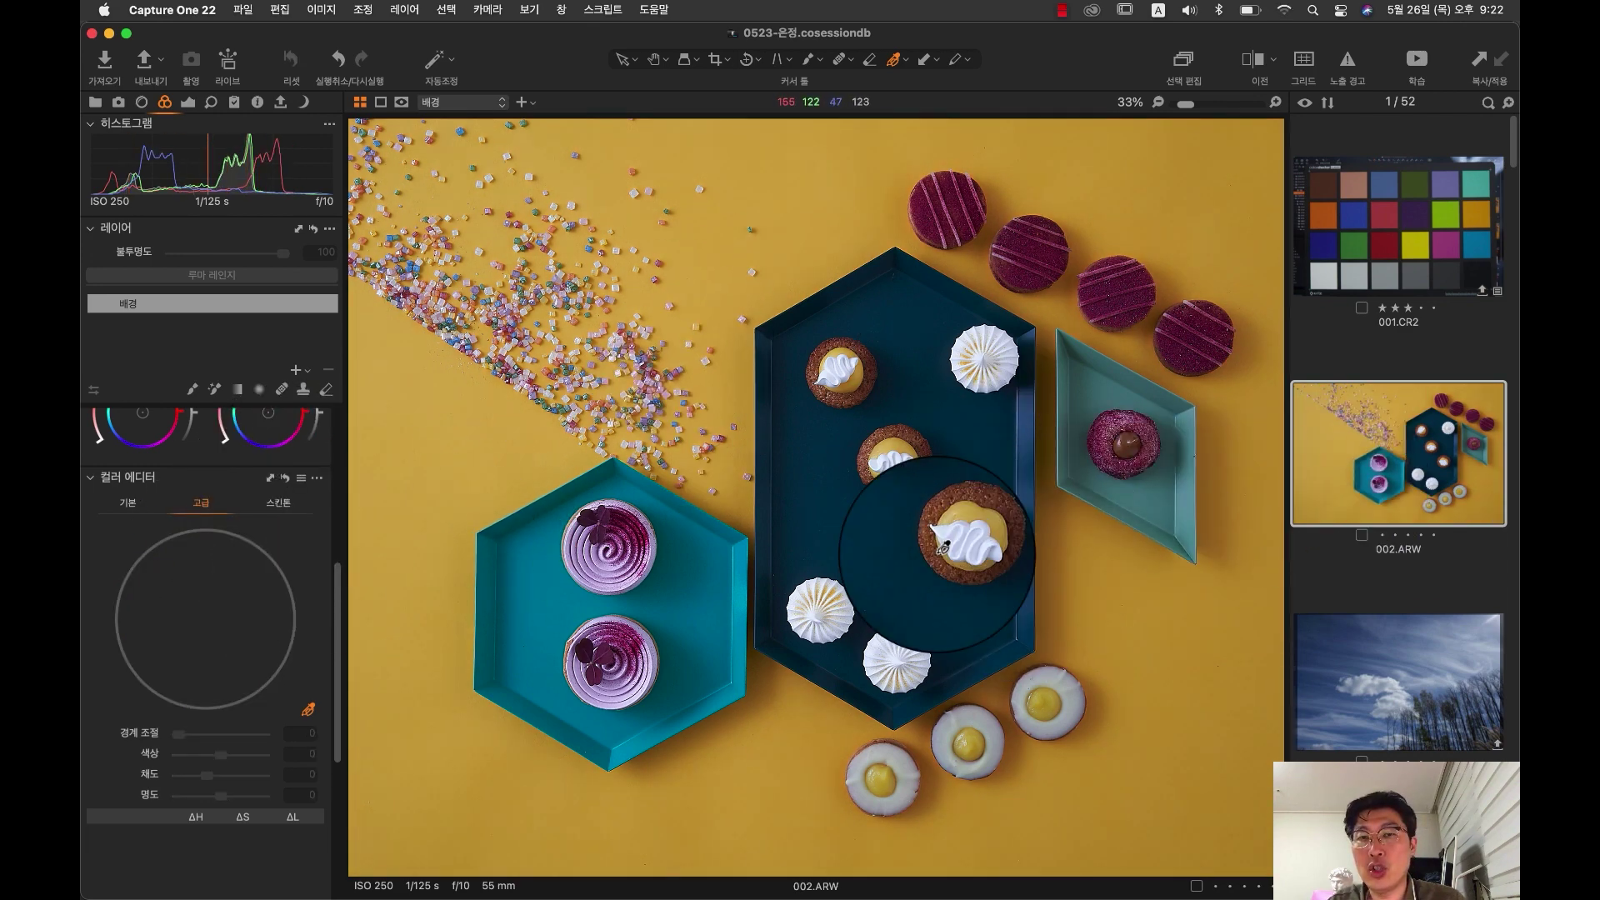
pyautogui.scroll(10, 323, 483)
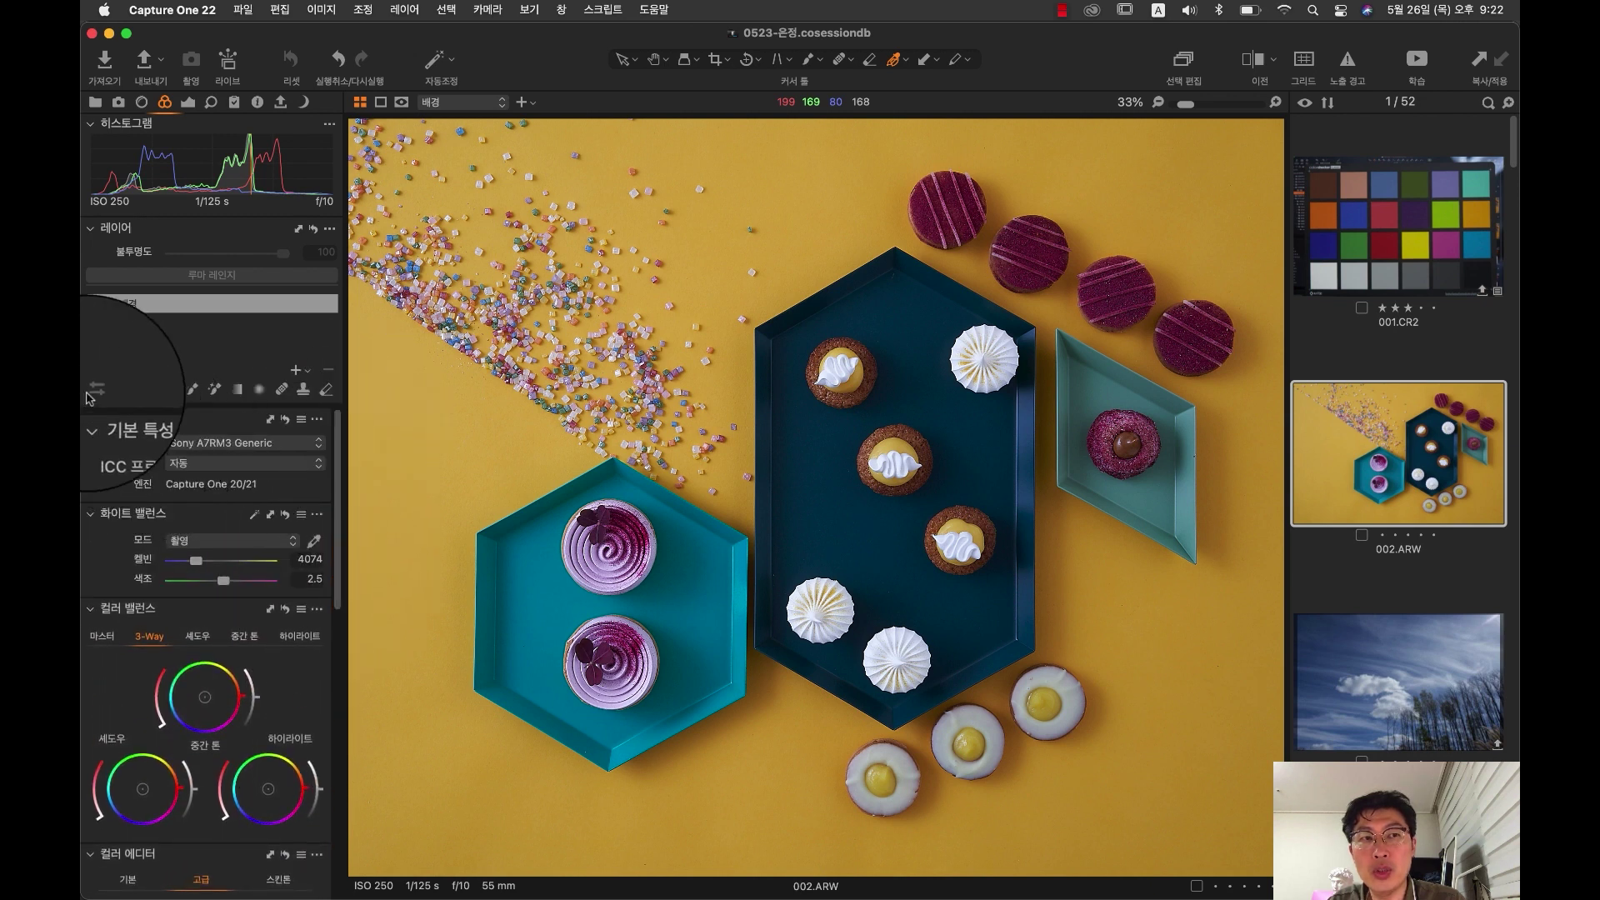
pyautogui.click(296, 453)
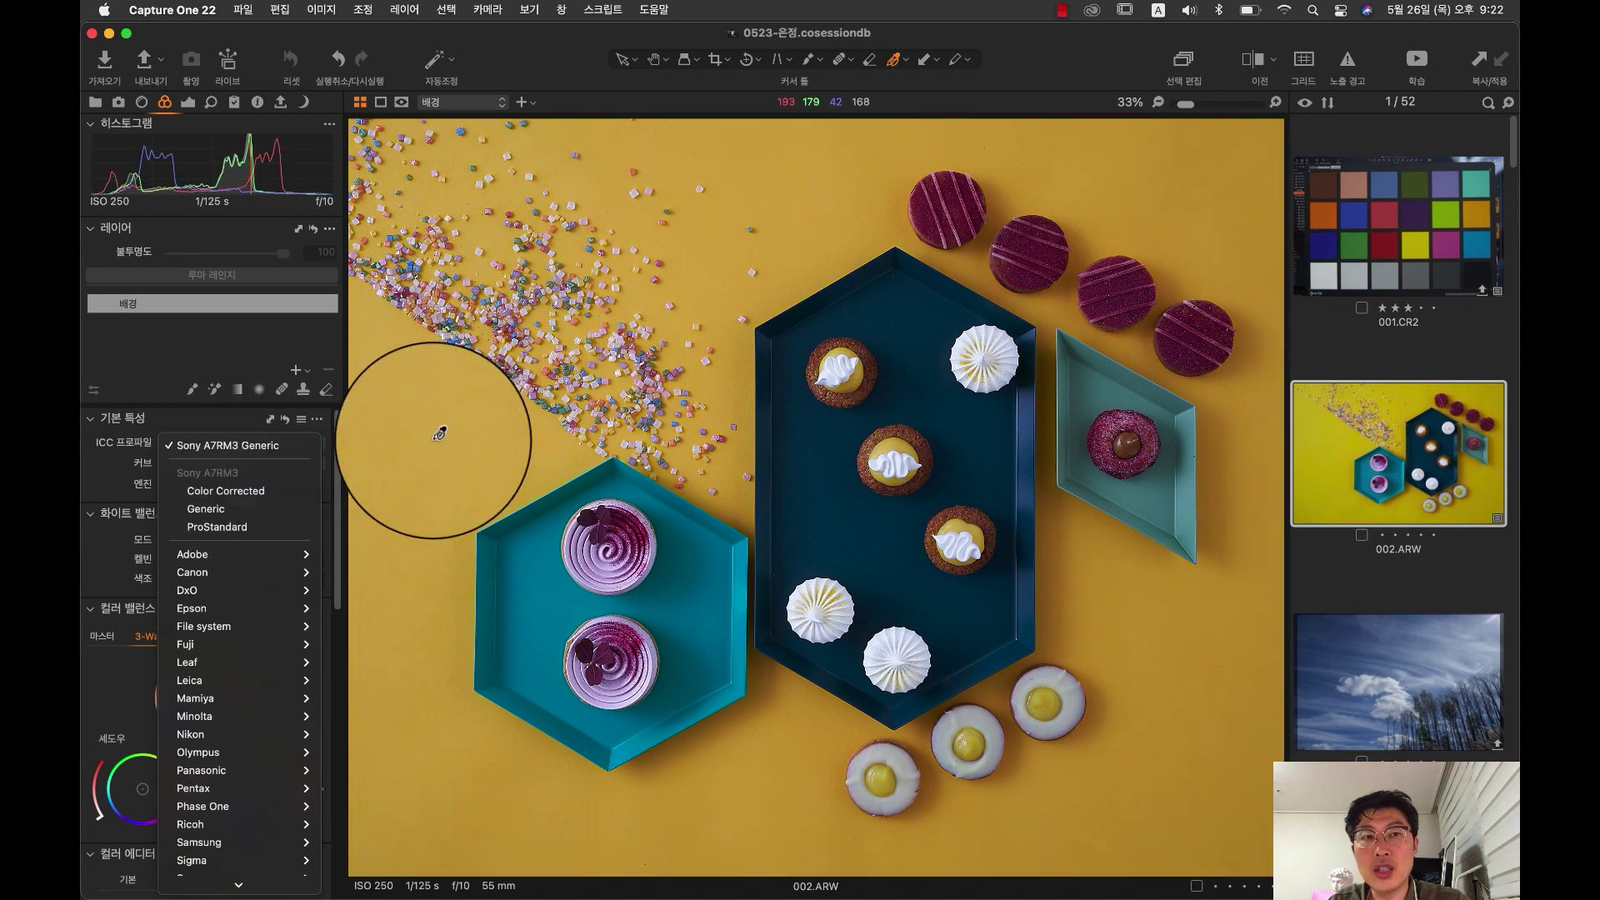
pyautogui.click(302, 448)
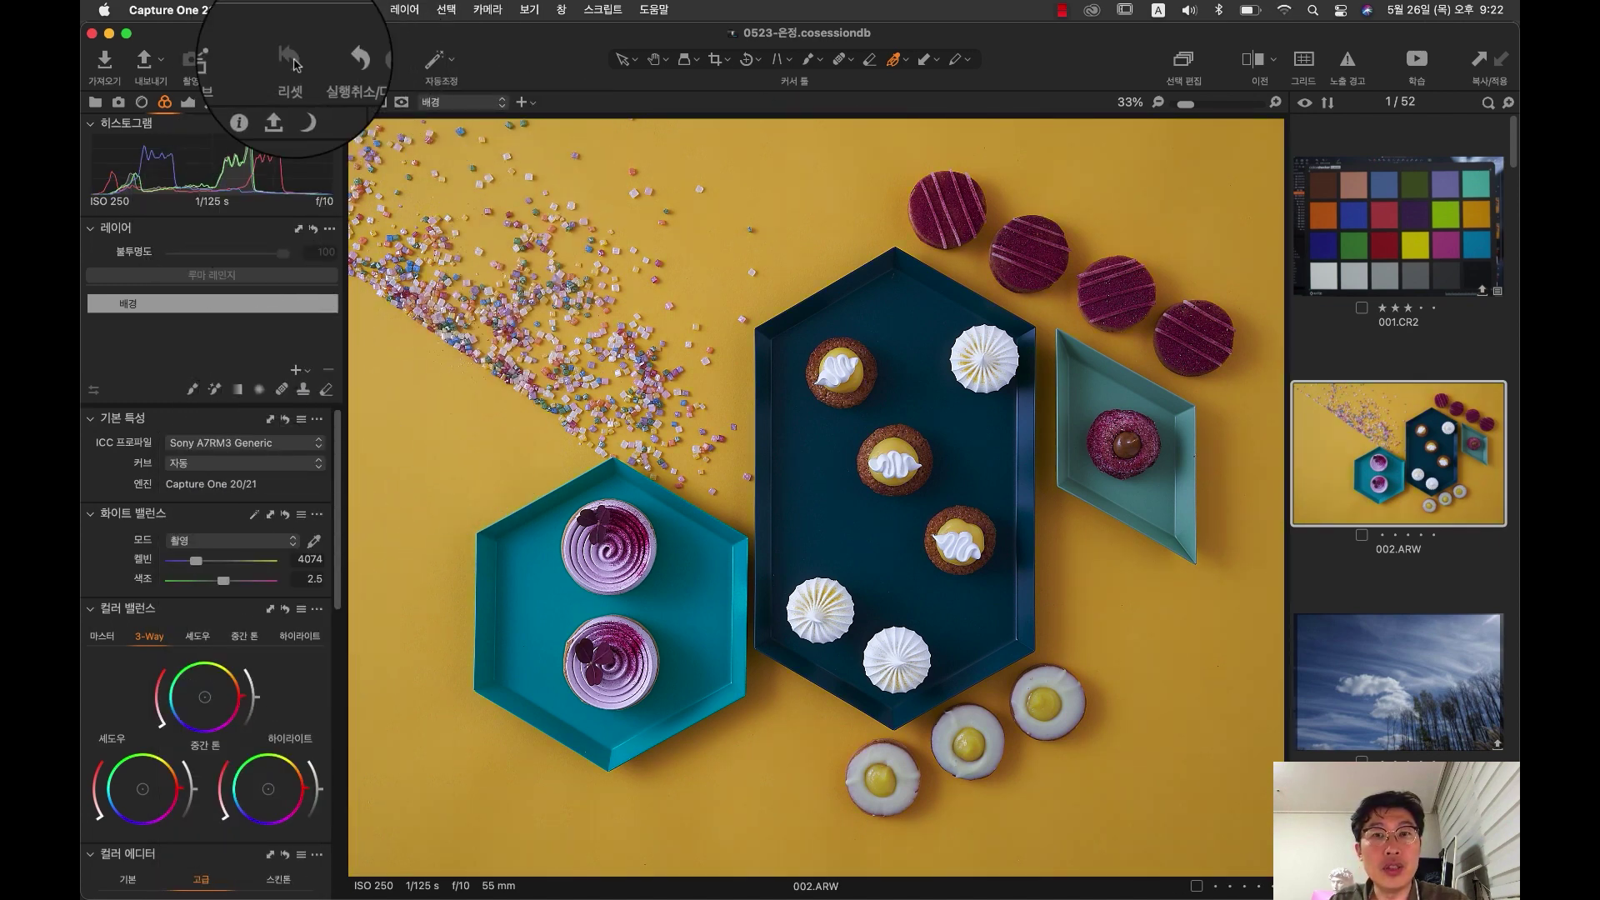
pyautogui.click(265, 448)
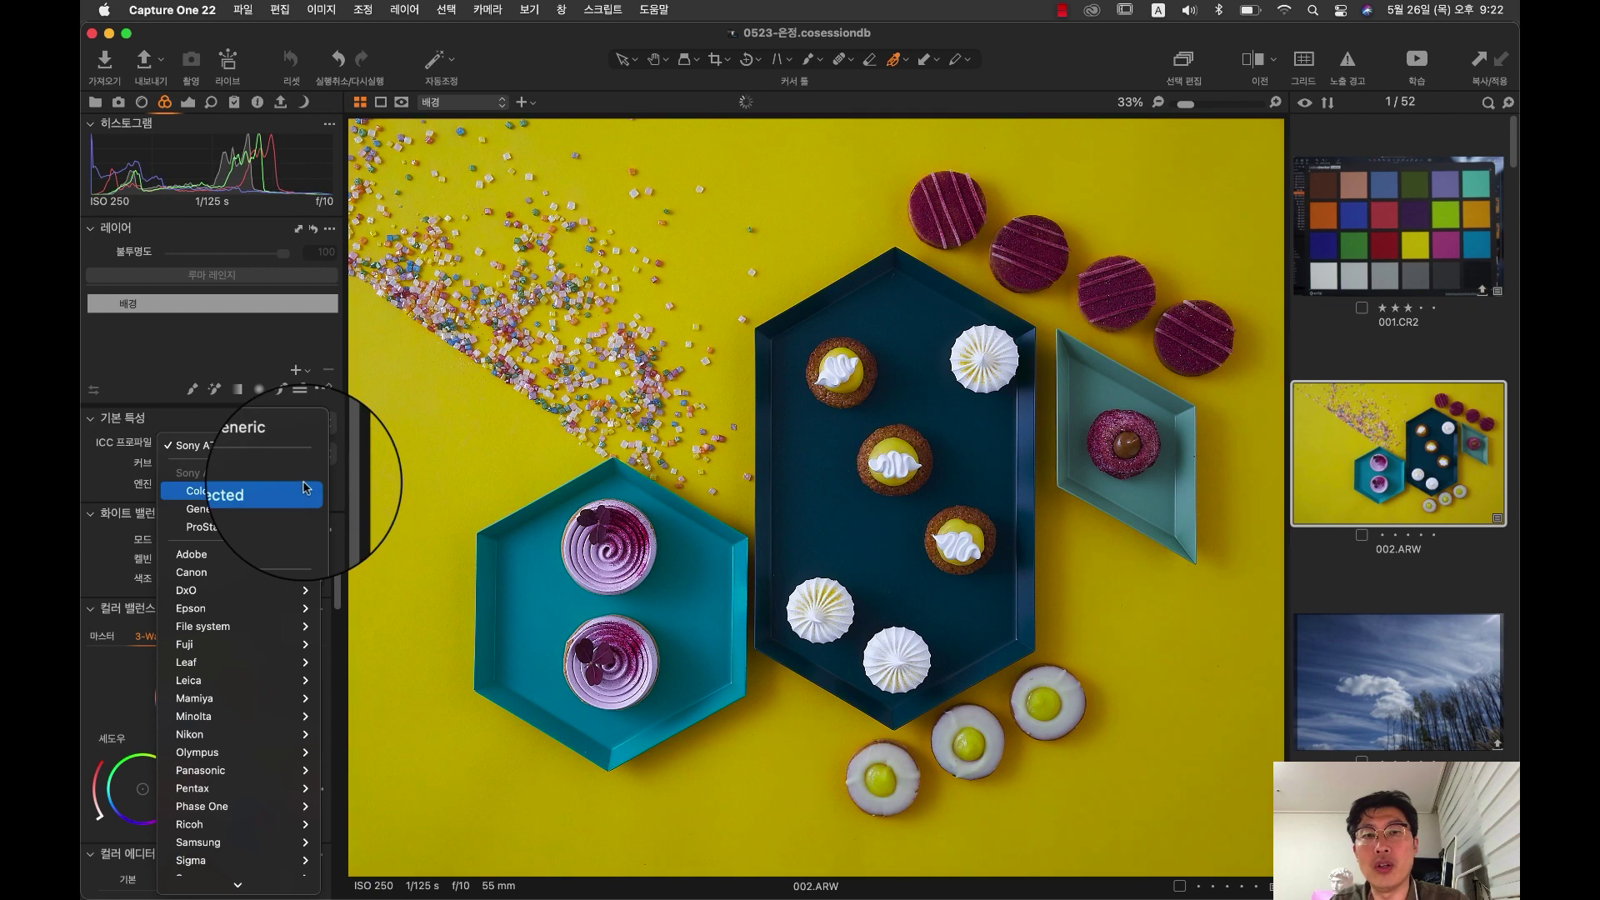
pyautogui.click(301, 340)
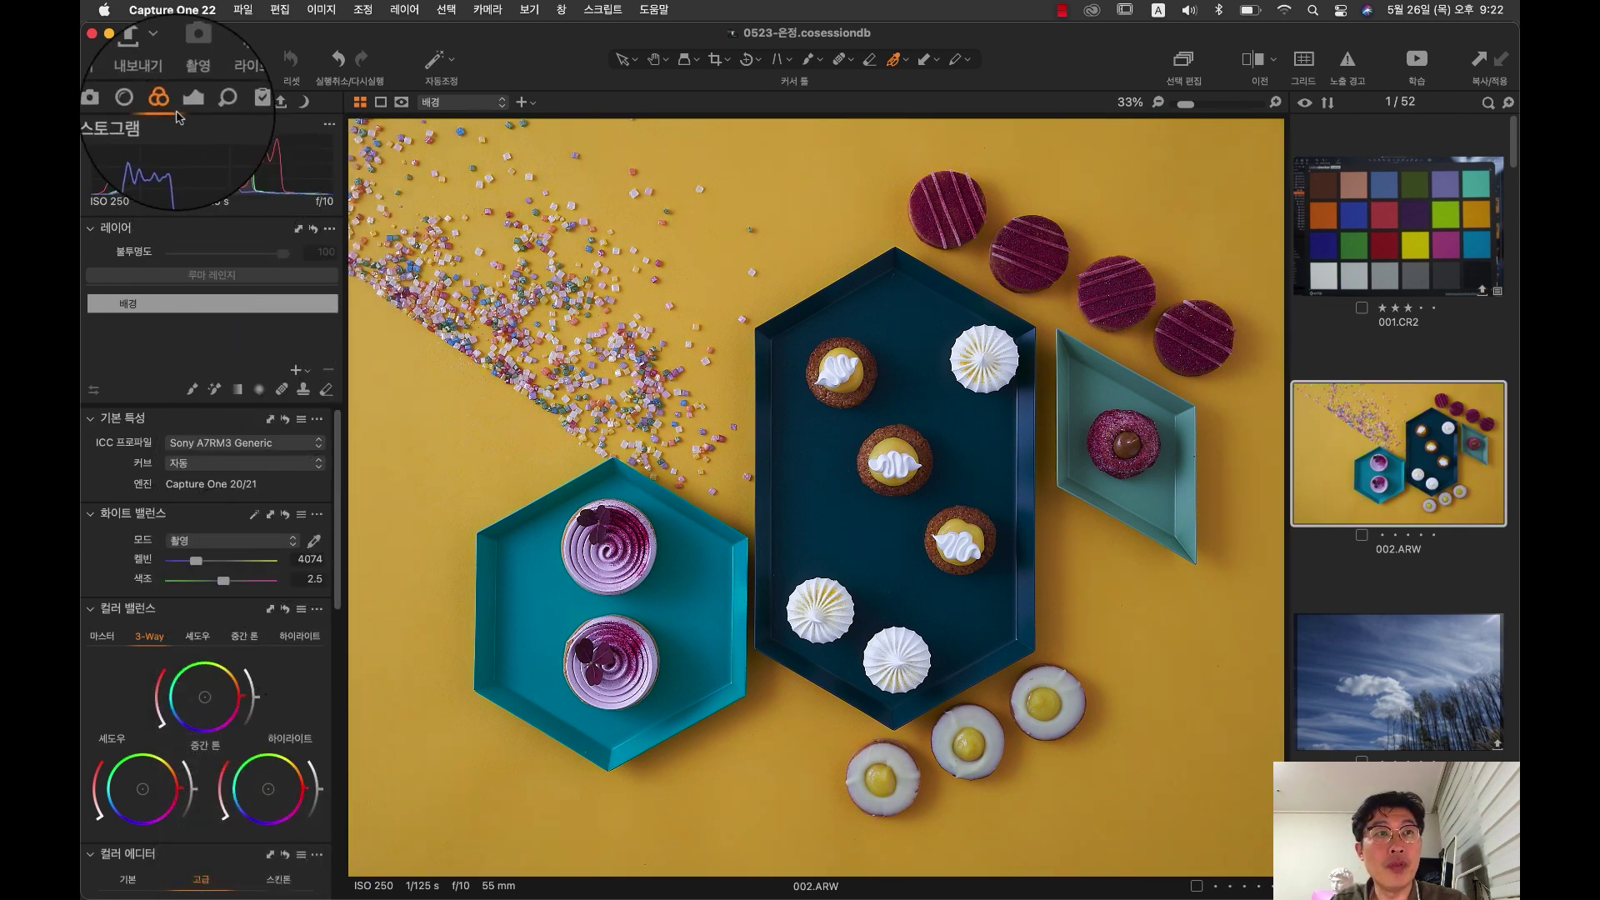
# Step: Pick the yellow background as an advanced Color Editor range and set its hue to -3.7 and saturation to 46.9
pyautogui.scroll(-8, 334, 617)
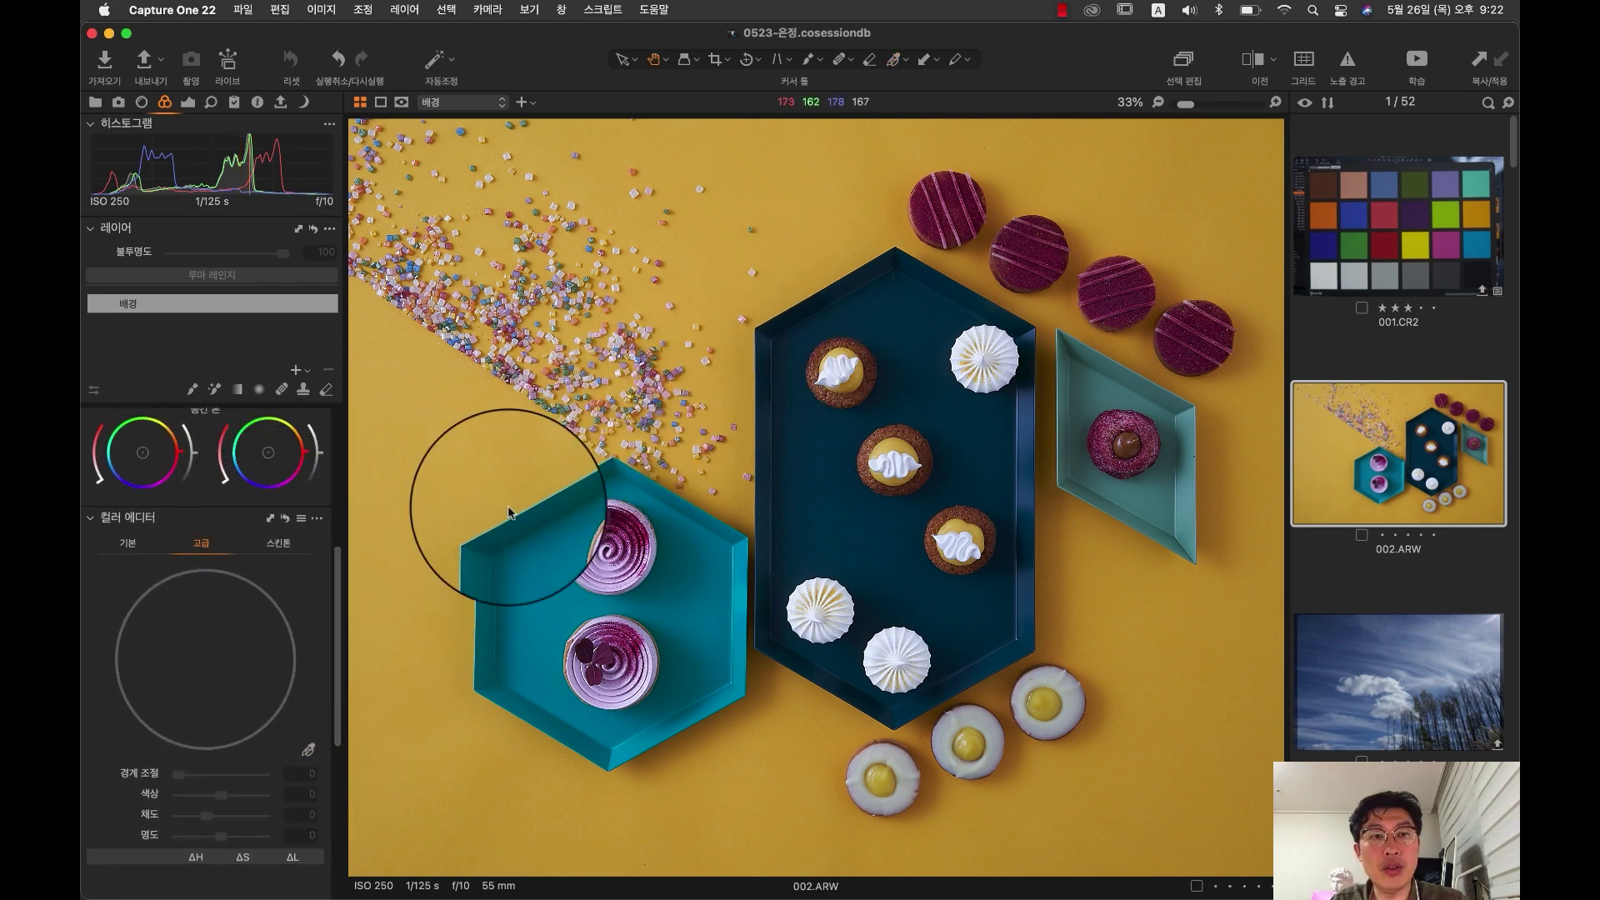
pyautogui.click(308, 750)
pyautogui.click(309, 750)
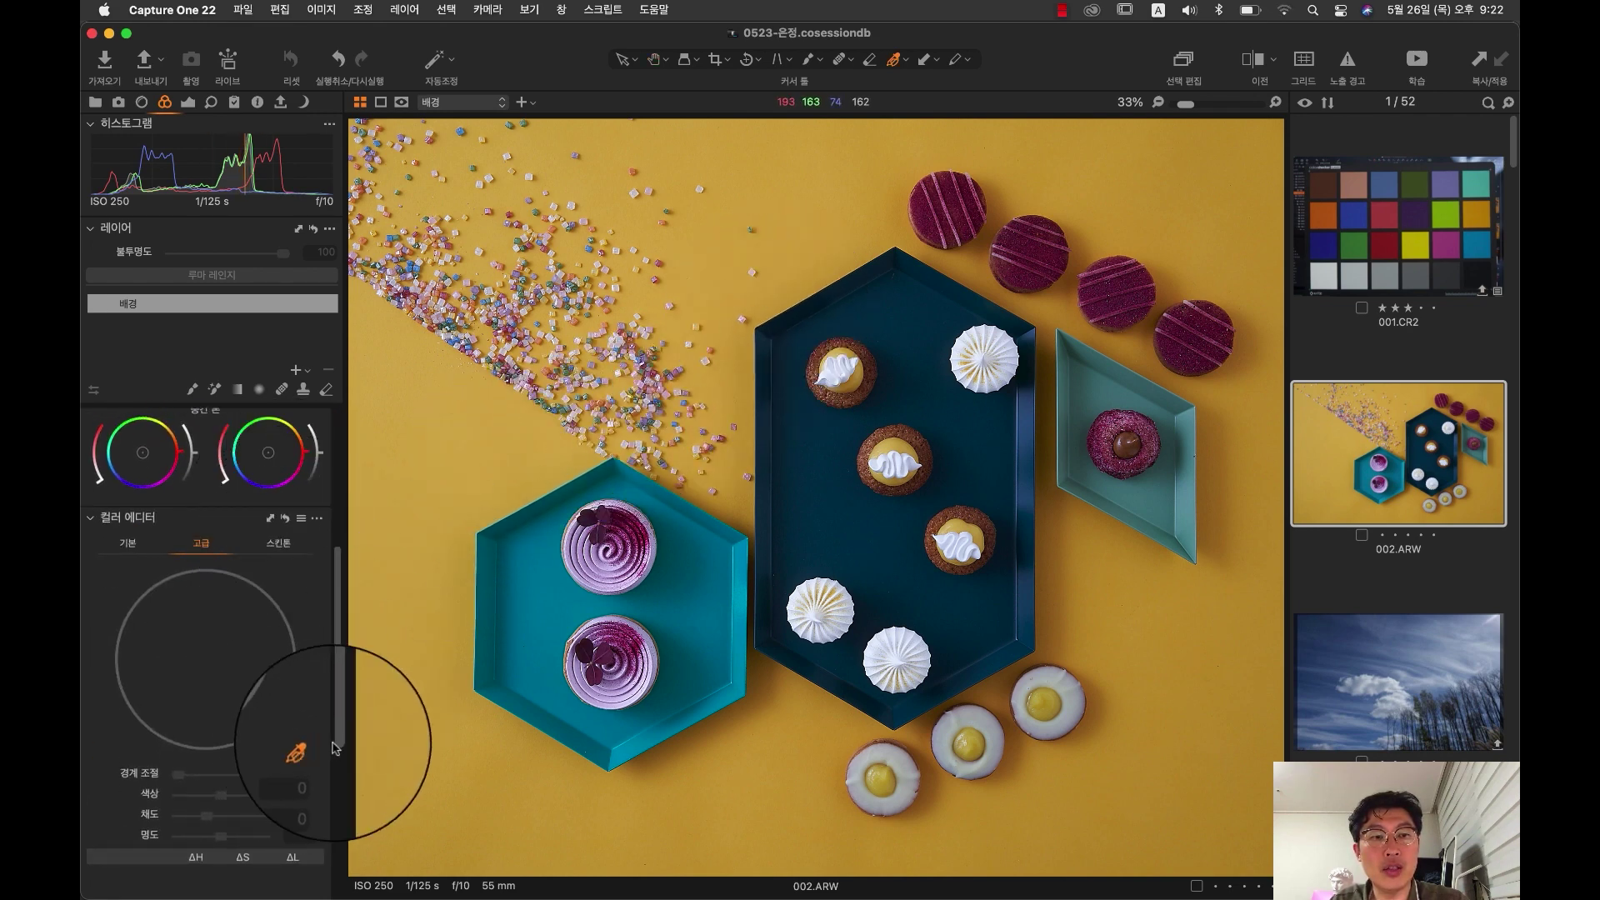
pyautogui.click(803, 271)
pyautogui.scroll(-2, 337, 696)
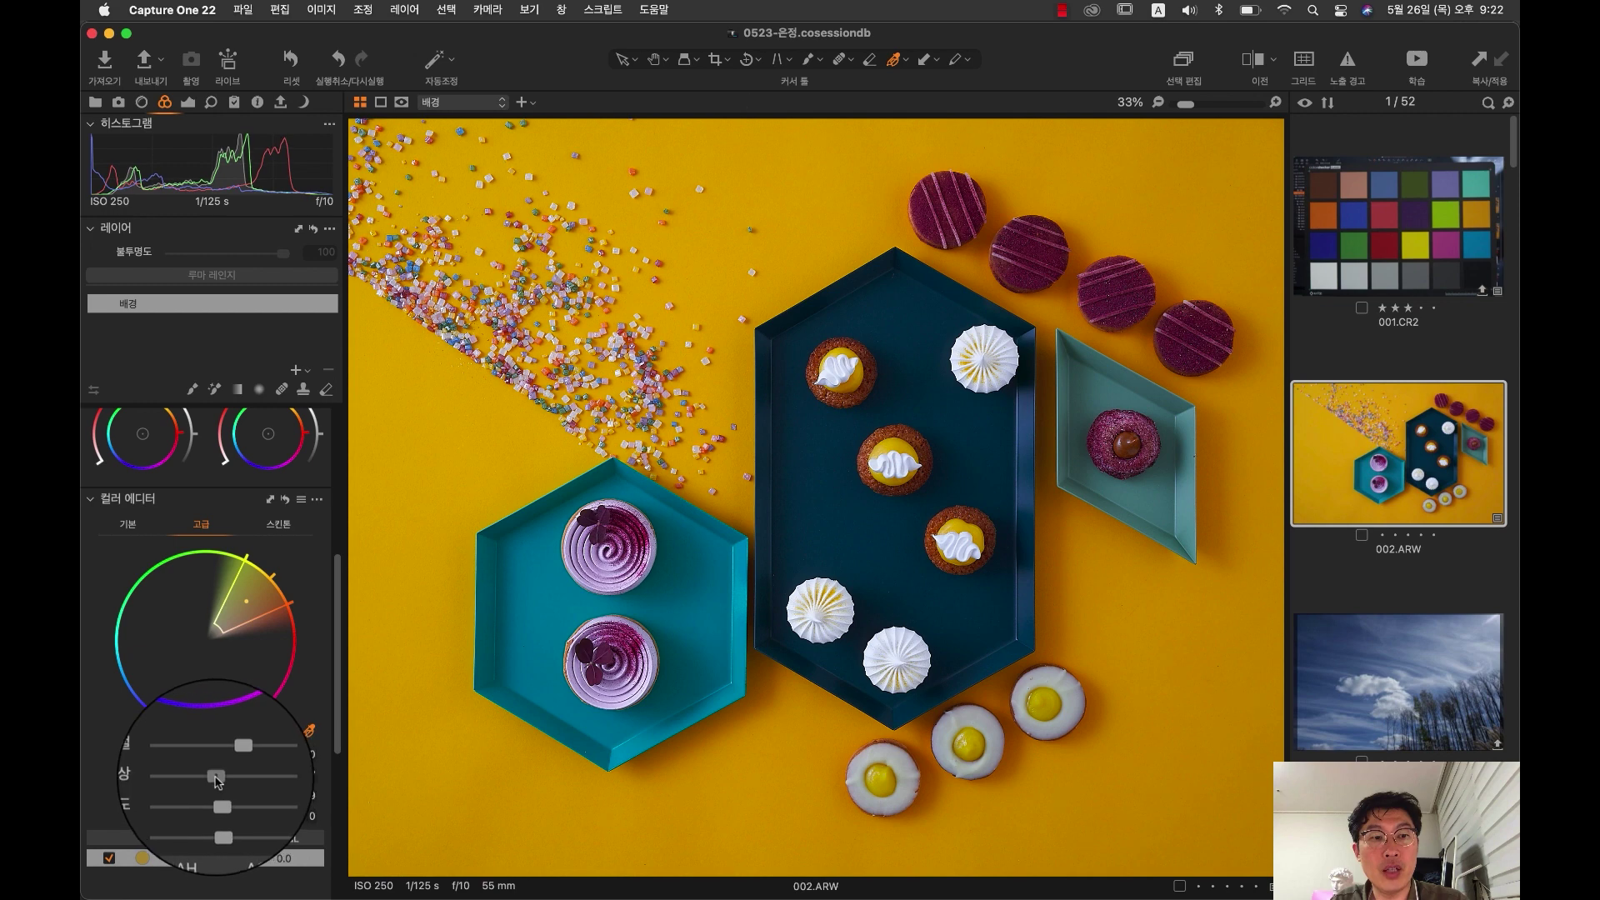
# Step: Save the Color Editor adjustments as an ICC profile named SonyA7RM3-Color Corrected-002 in the Profiles folder
pyautogui.click(317, 499)
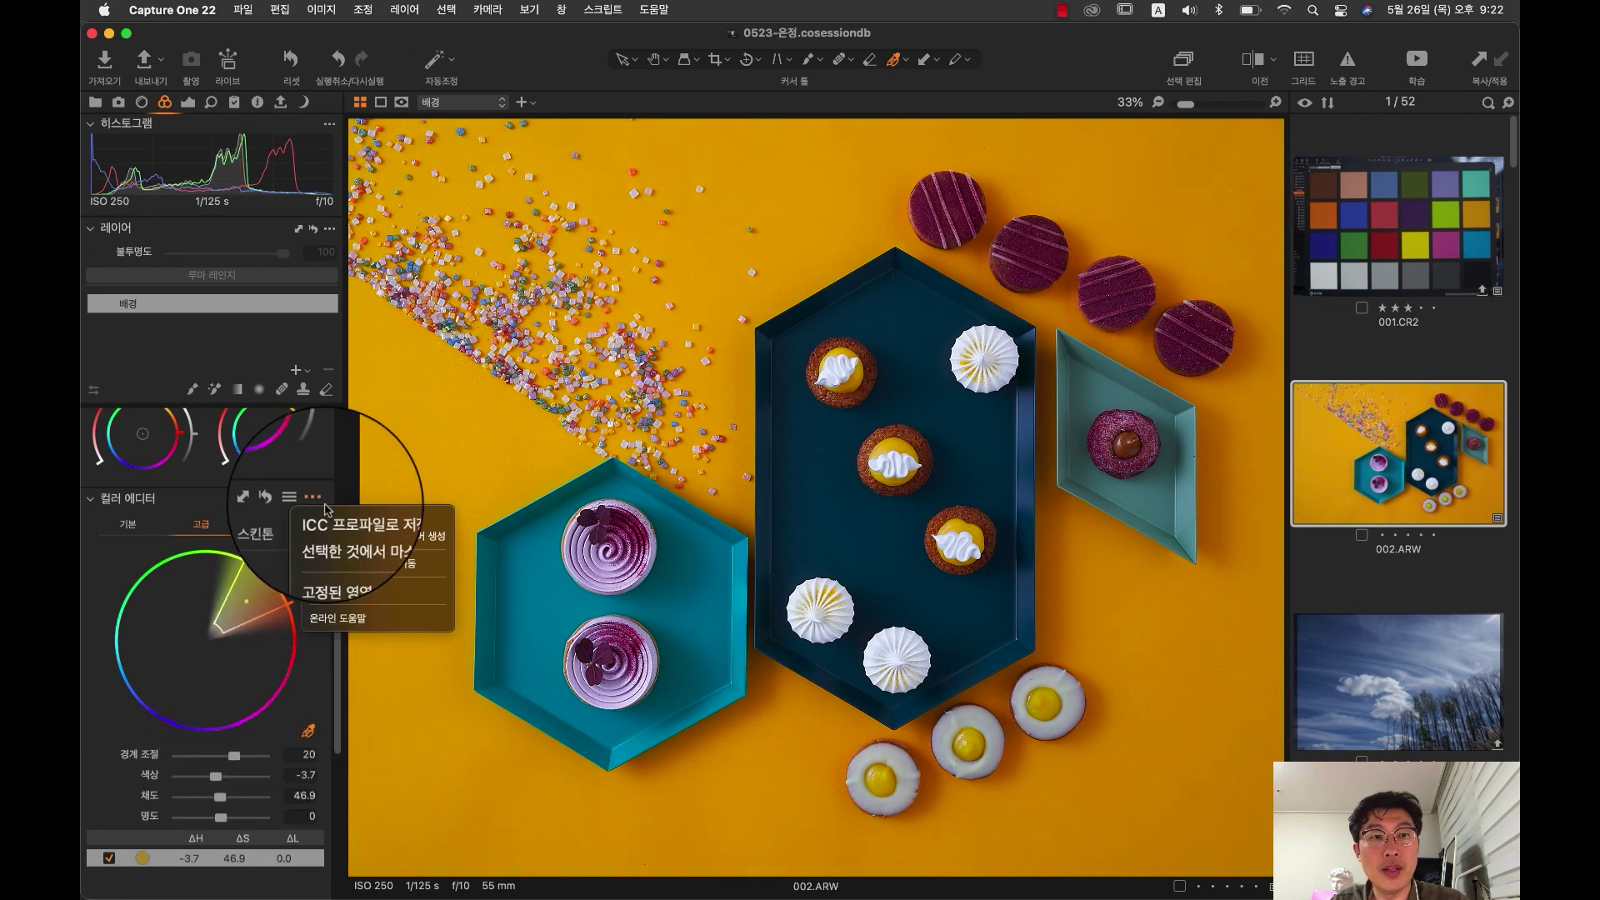
pyautogui.click(358, 521)
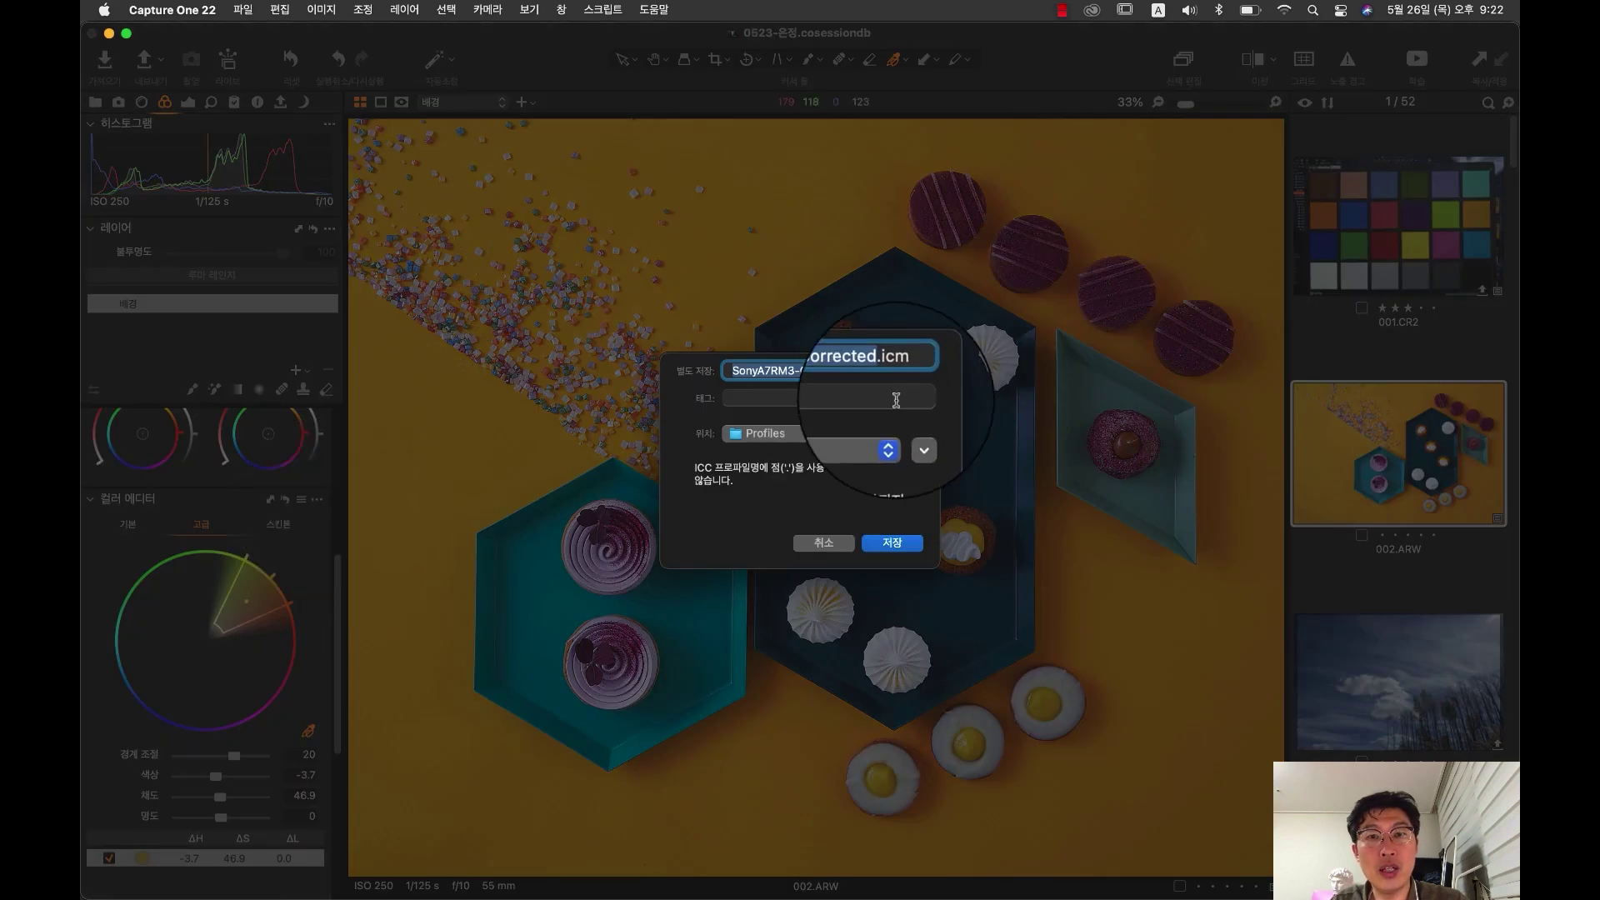
pyautogui.click(884, 373)
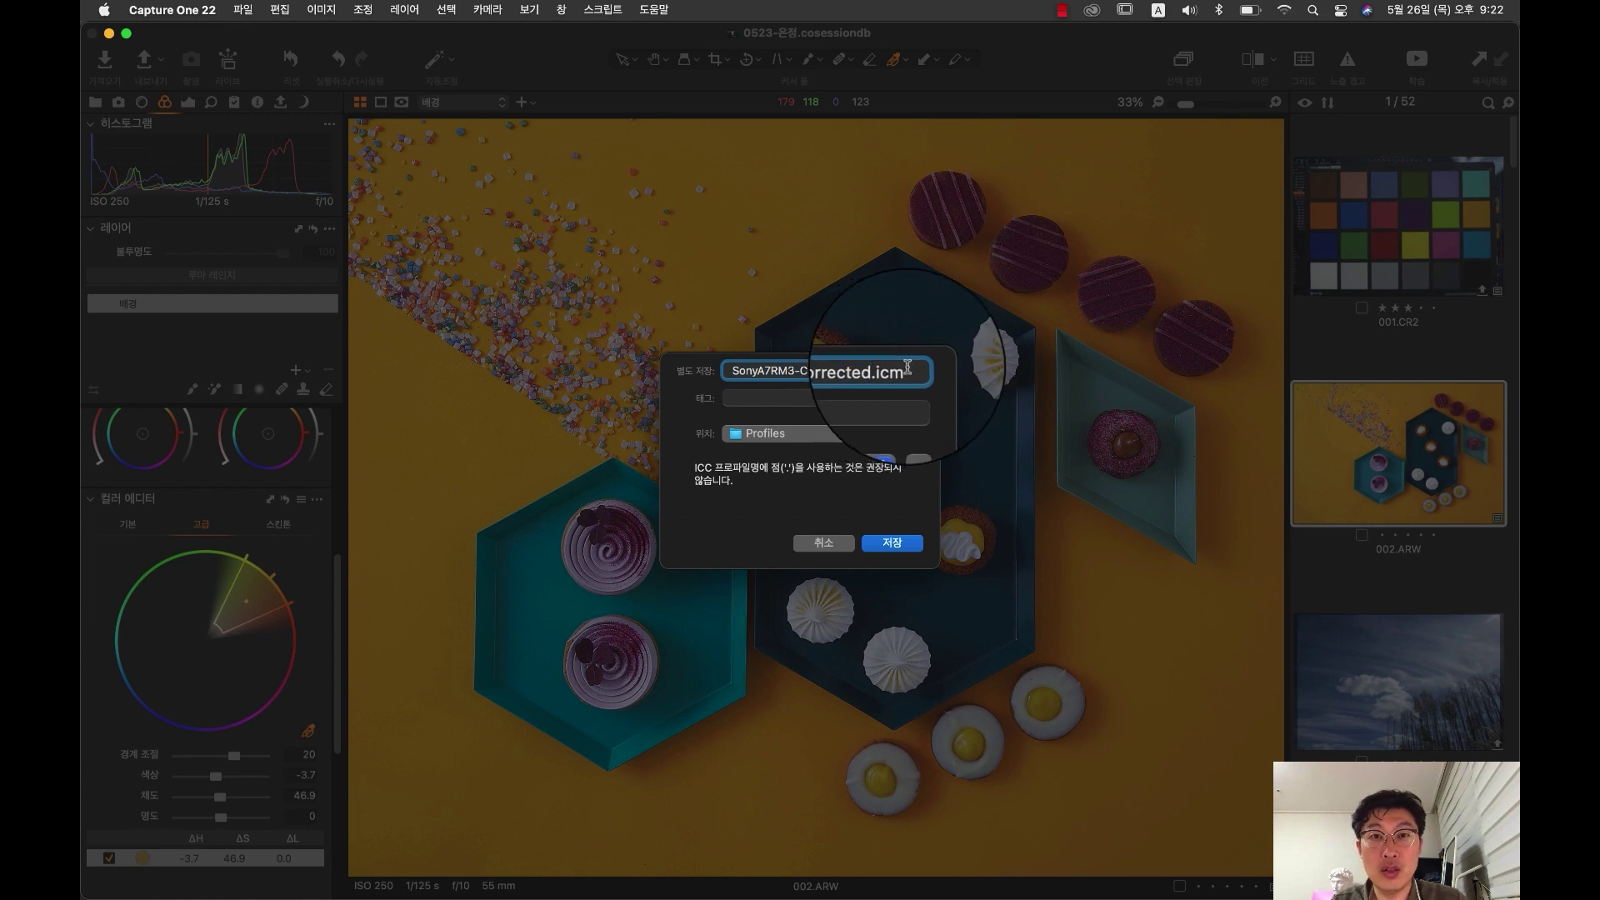
pyautogui.write('-002')
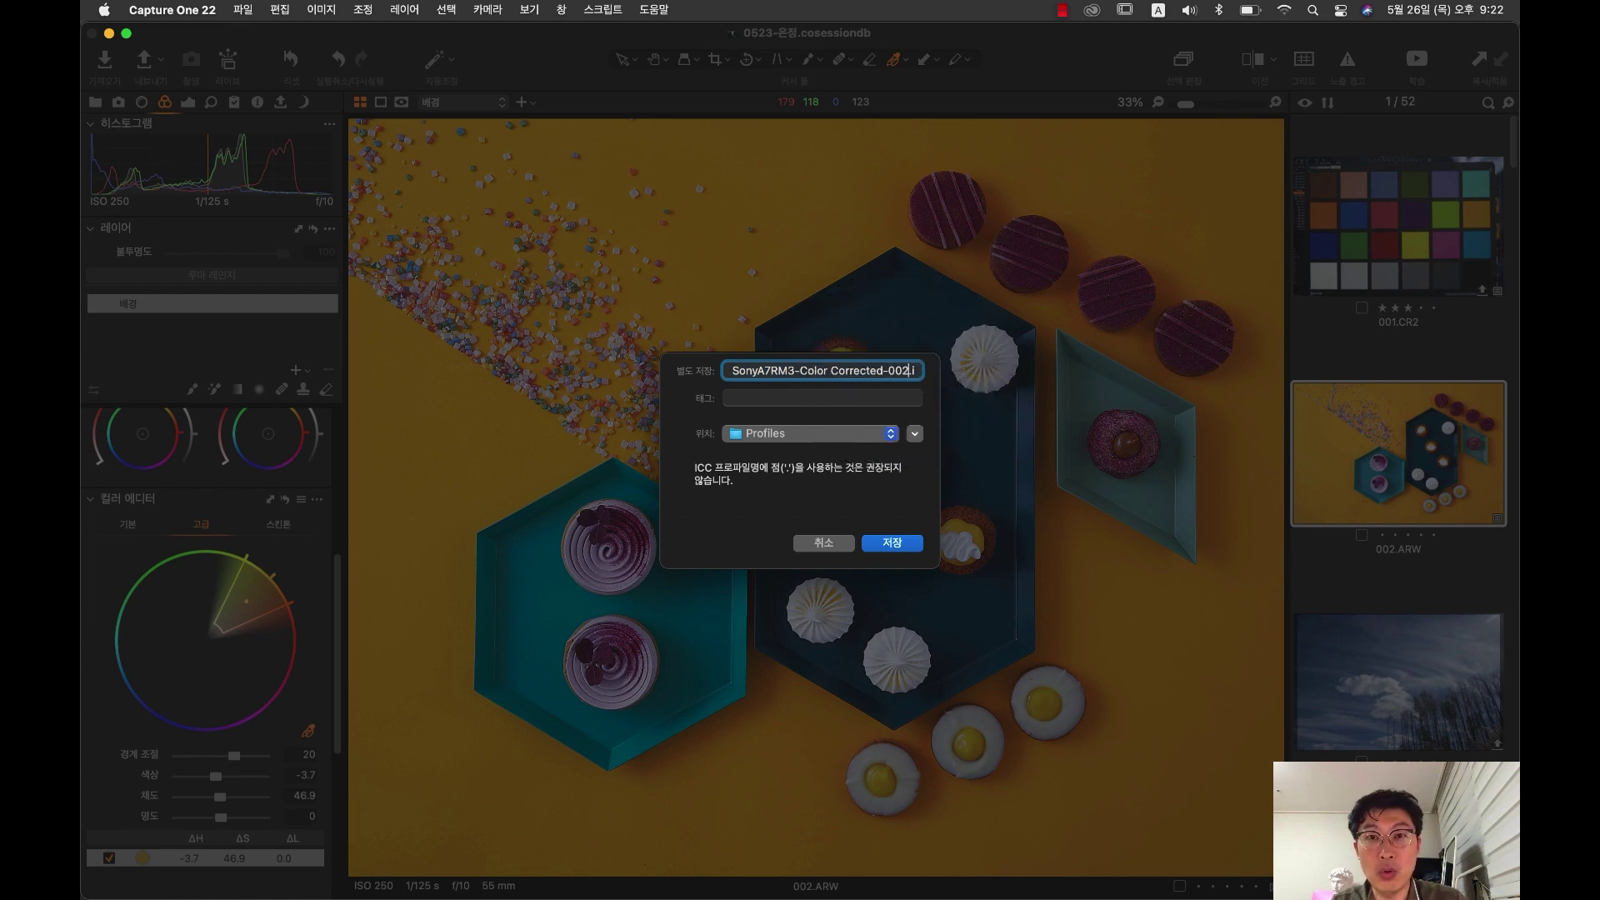
pyautogui.click(889, 542)
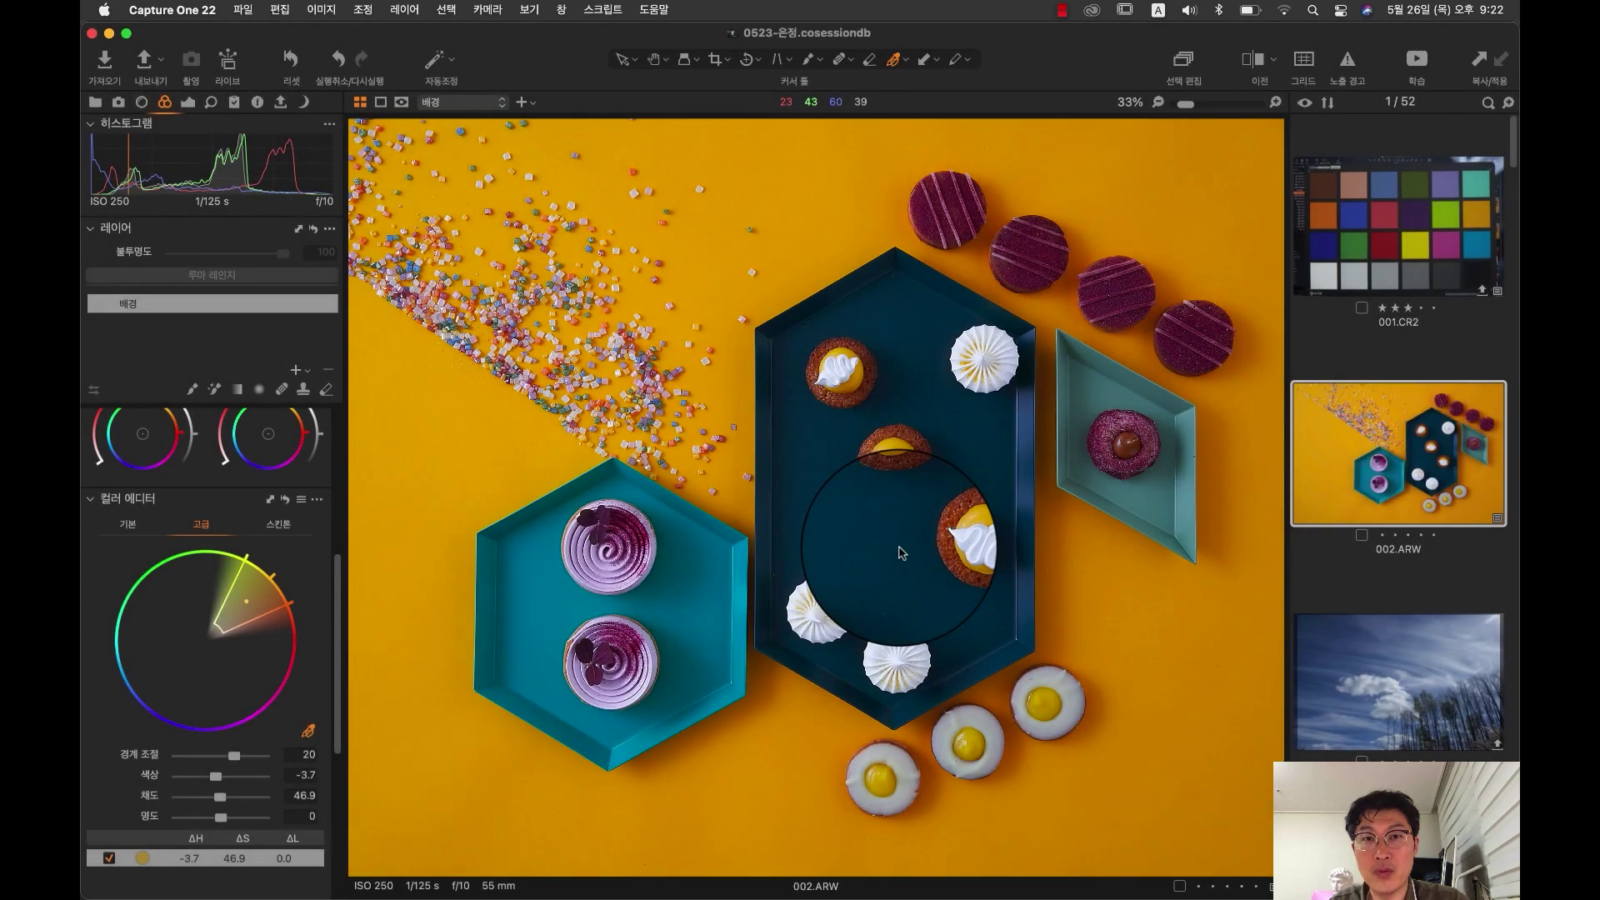
# Step: Reset all adjustments on 002.ARW and apply the Color Corrected-002 ICC profile to it
pyautogui.click(291, 59)
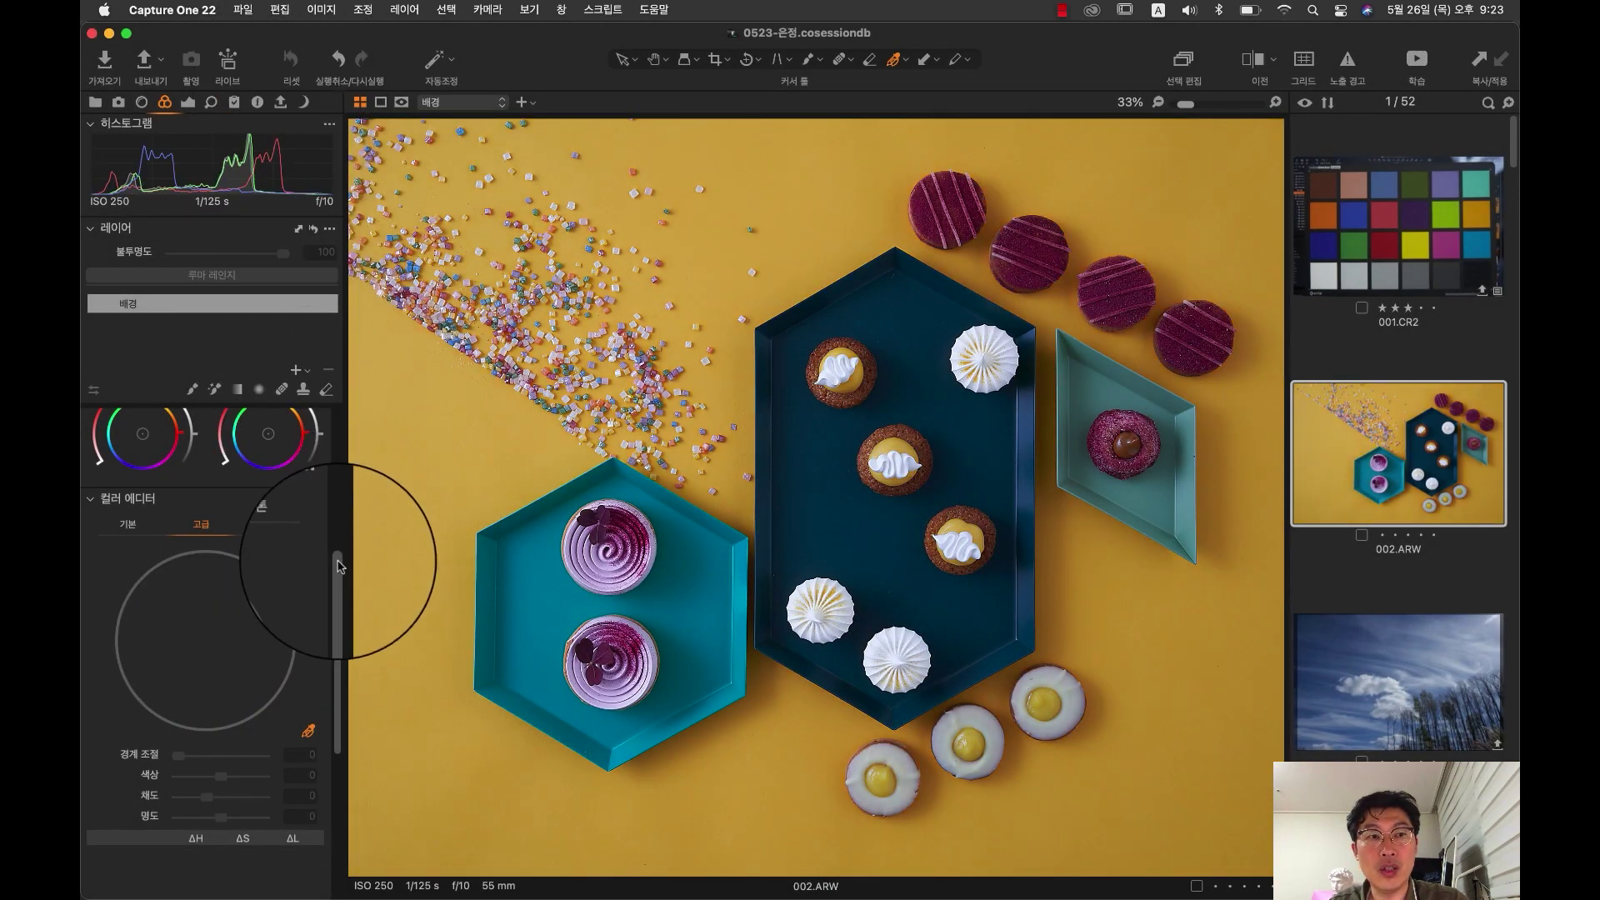
pyautogui.moveTo(338, 571); pyautogui.dragTo(332, 423)
pyautogui.click(275, 445)
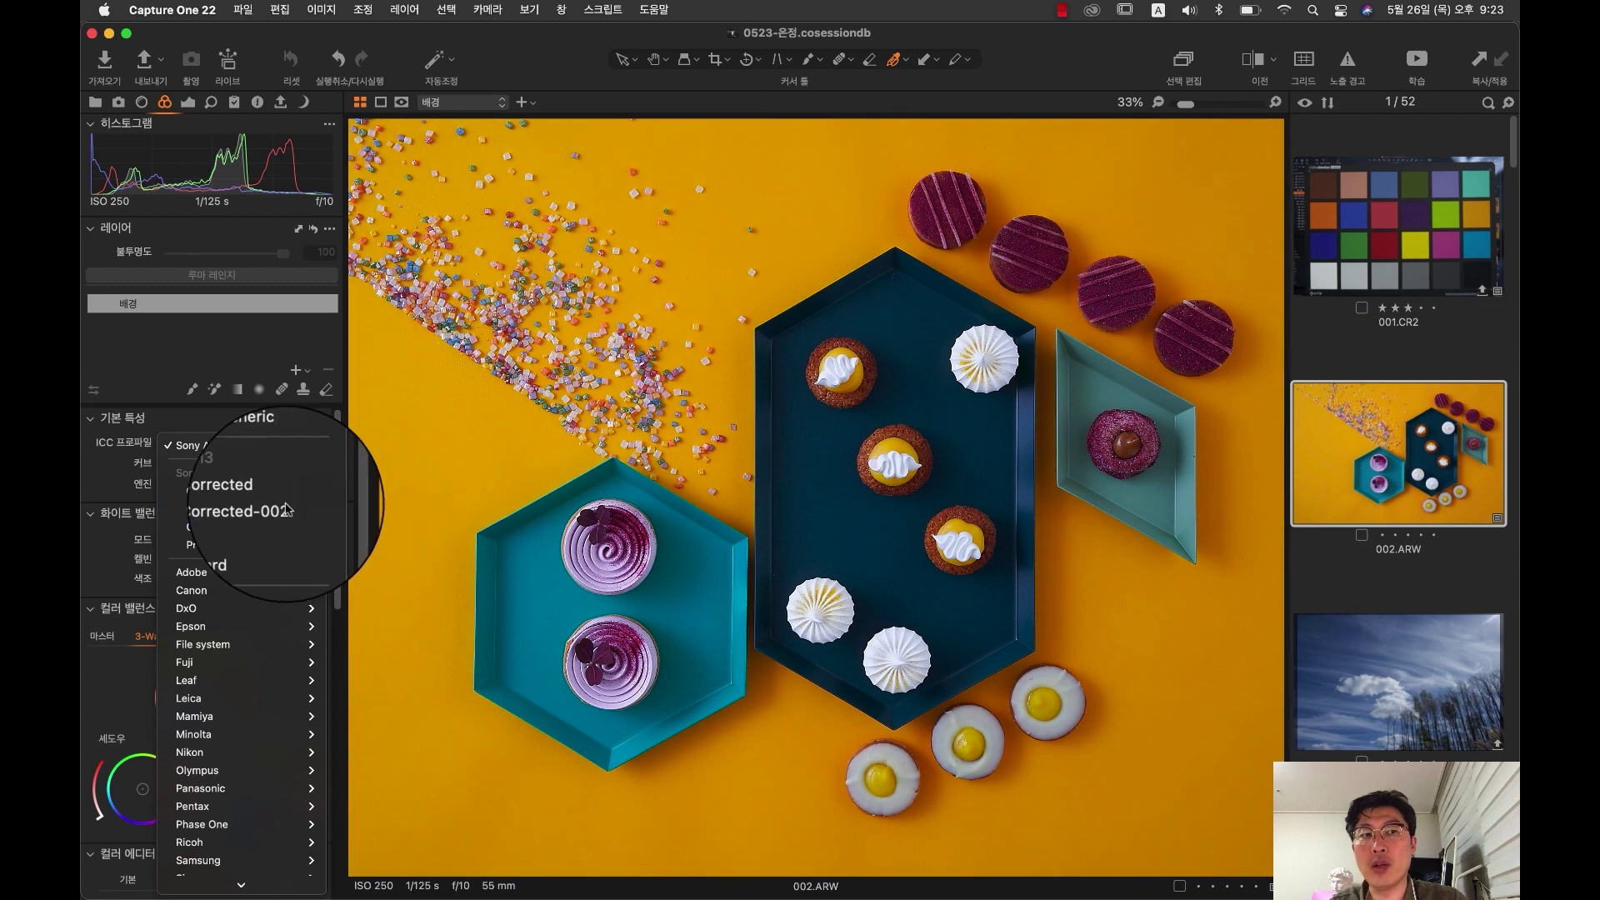
pyautogui.click(286, 511)
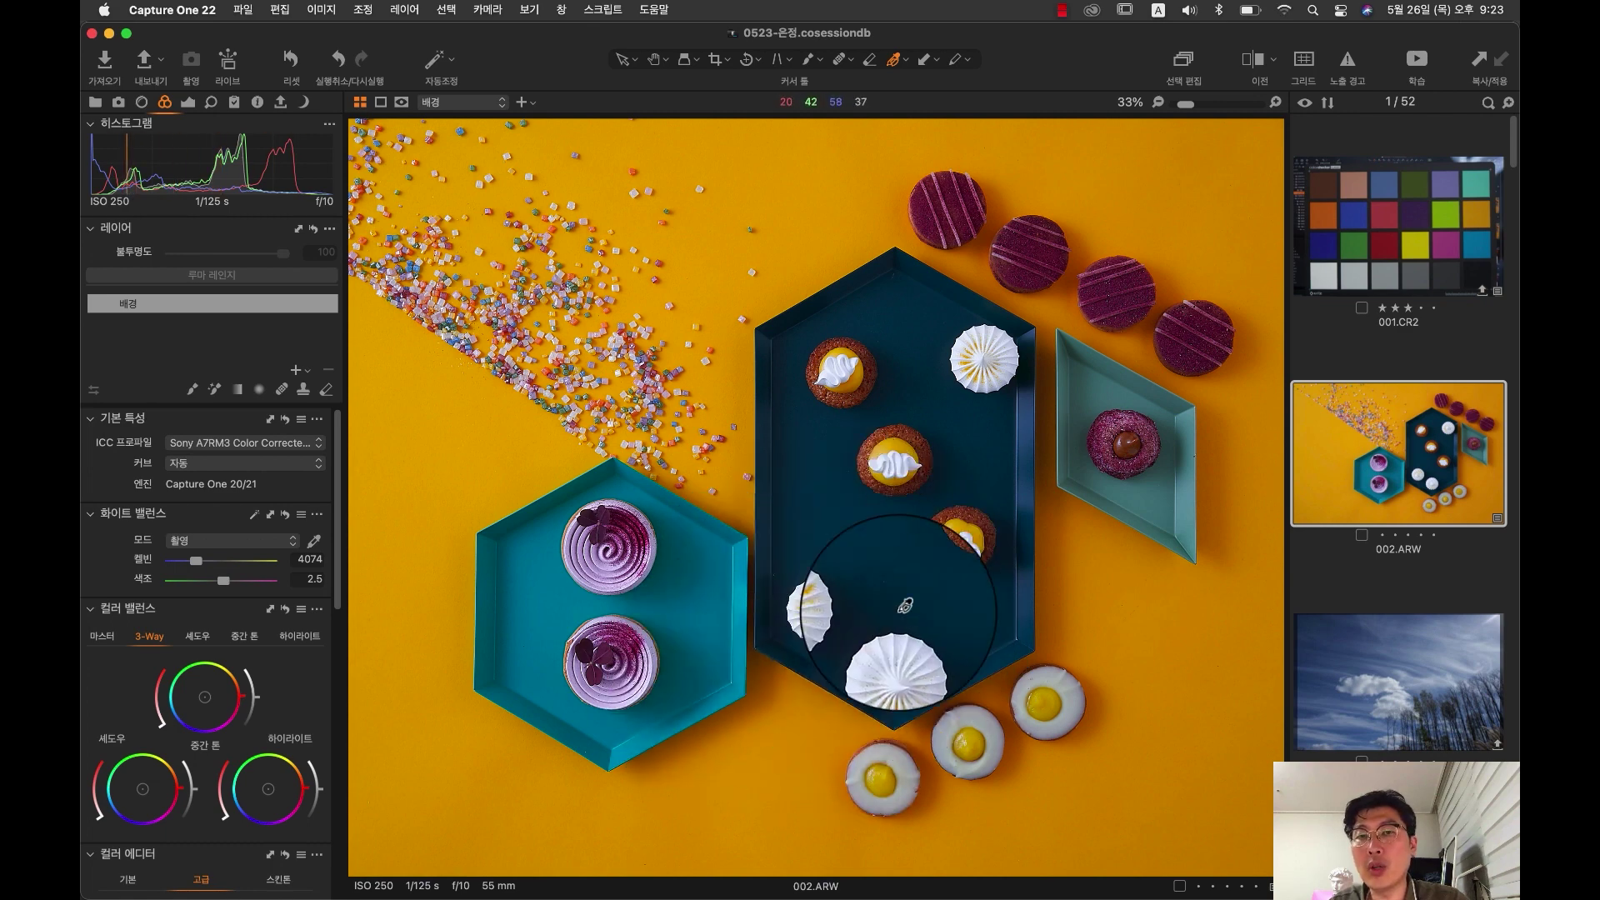
# Step: Switch the ICC profile to Generic for comparison and return to Color Corrected-002
pyautogui.click(294, 444)
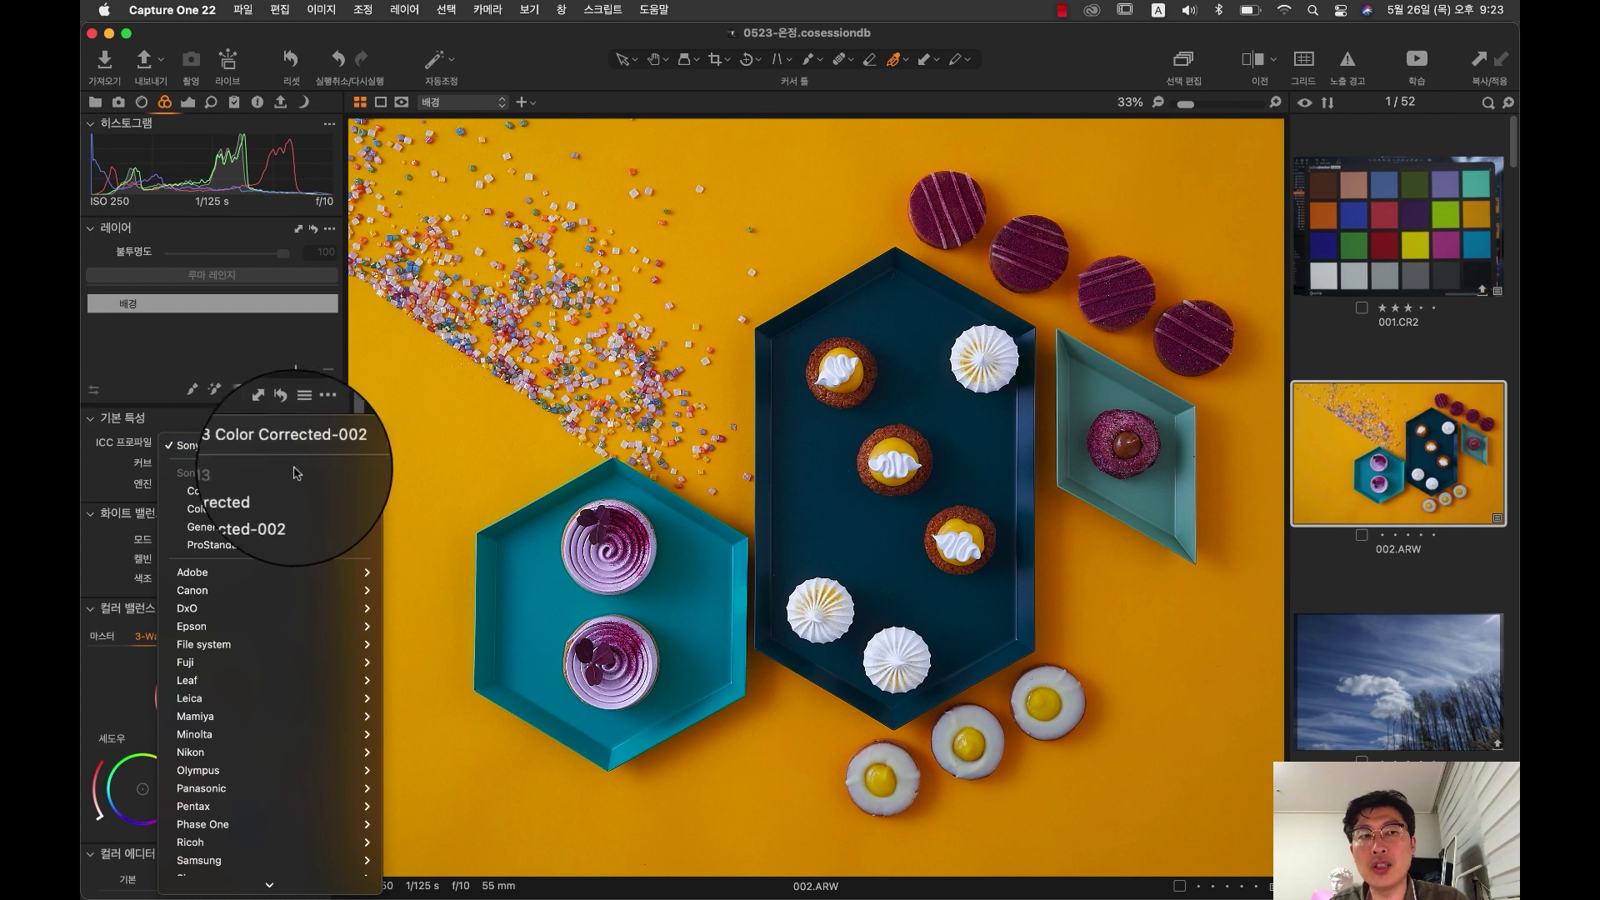
pyautogui.click(278, 533)
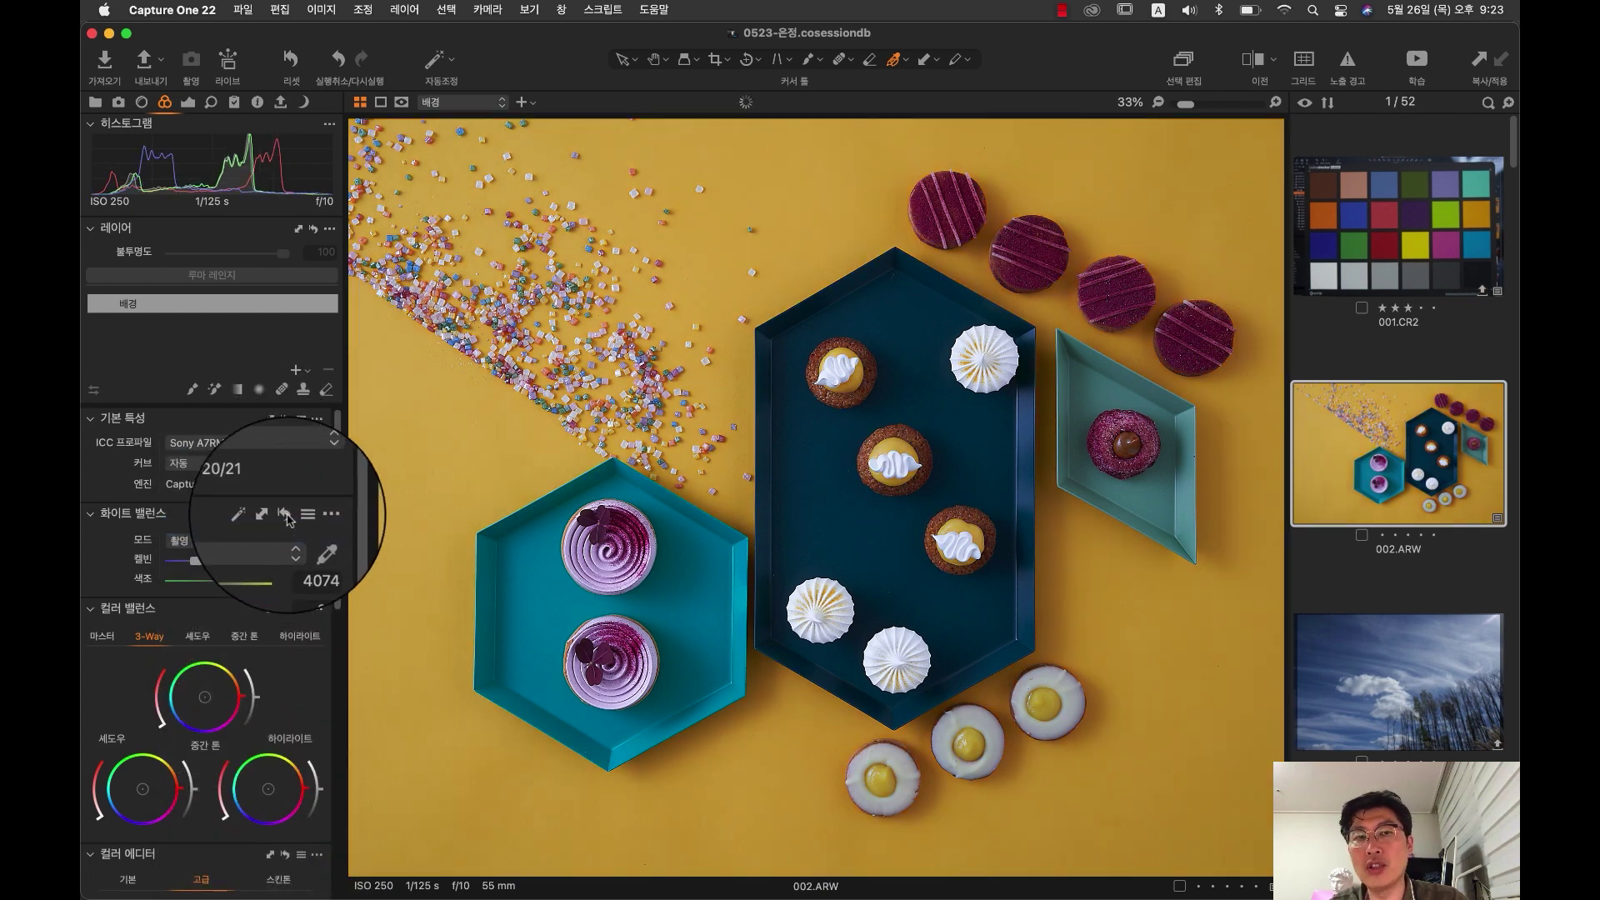
pyautogui.click(307, 448)
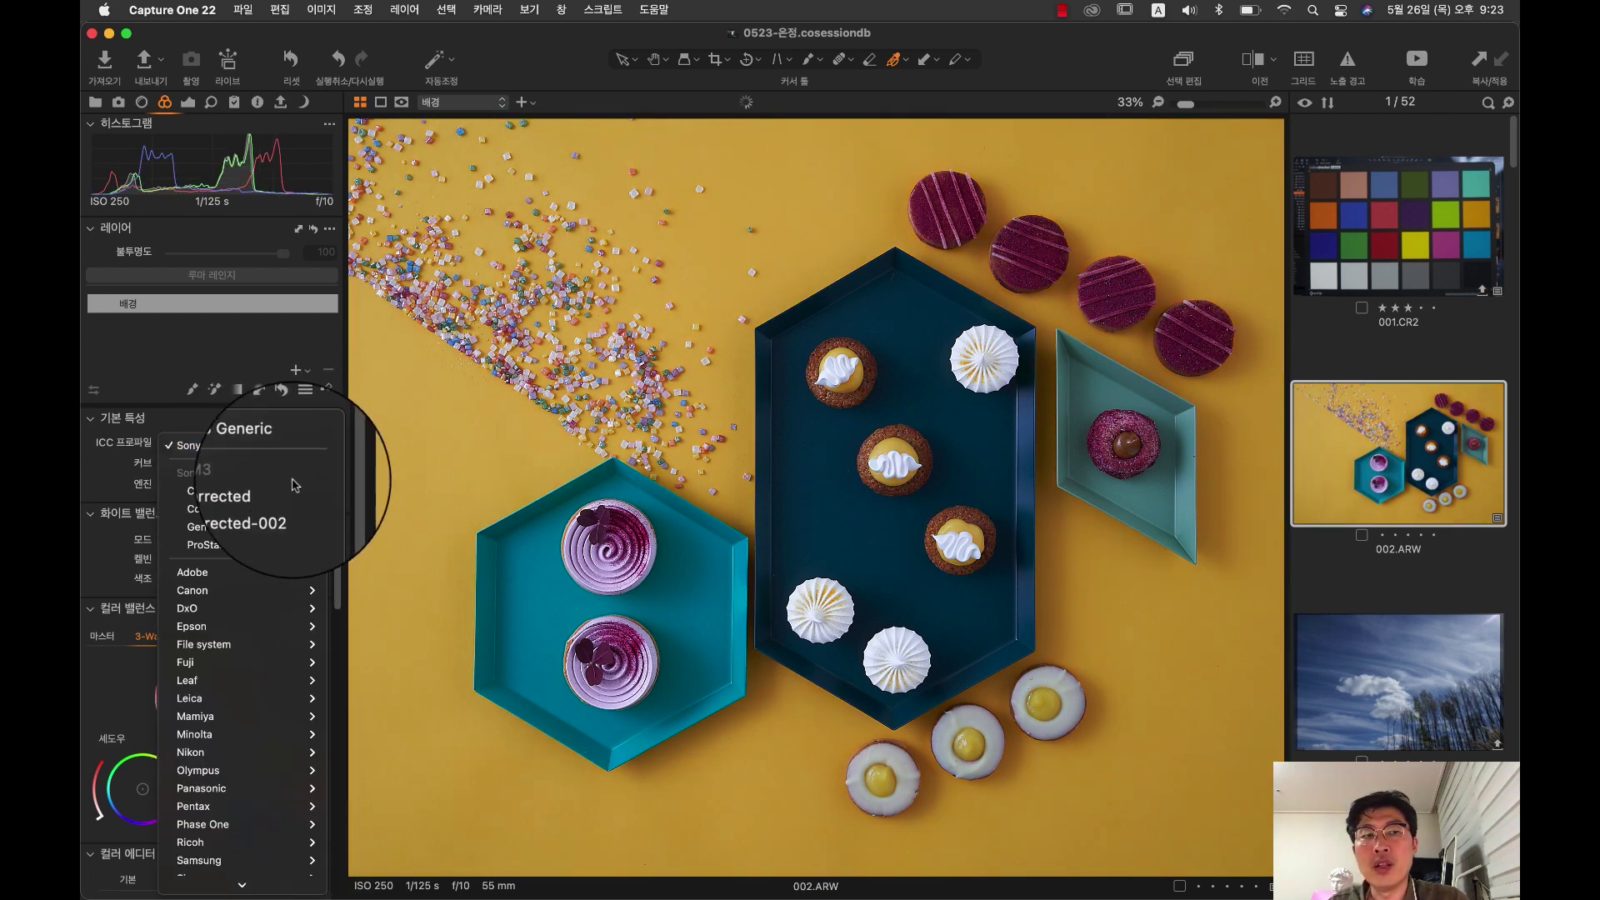
pyautogui.click(275, 509)
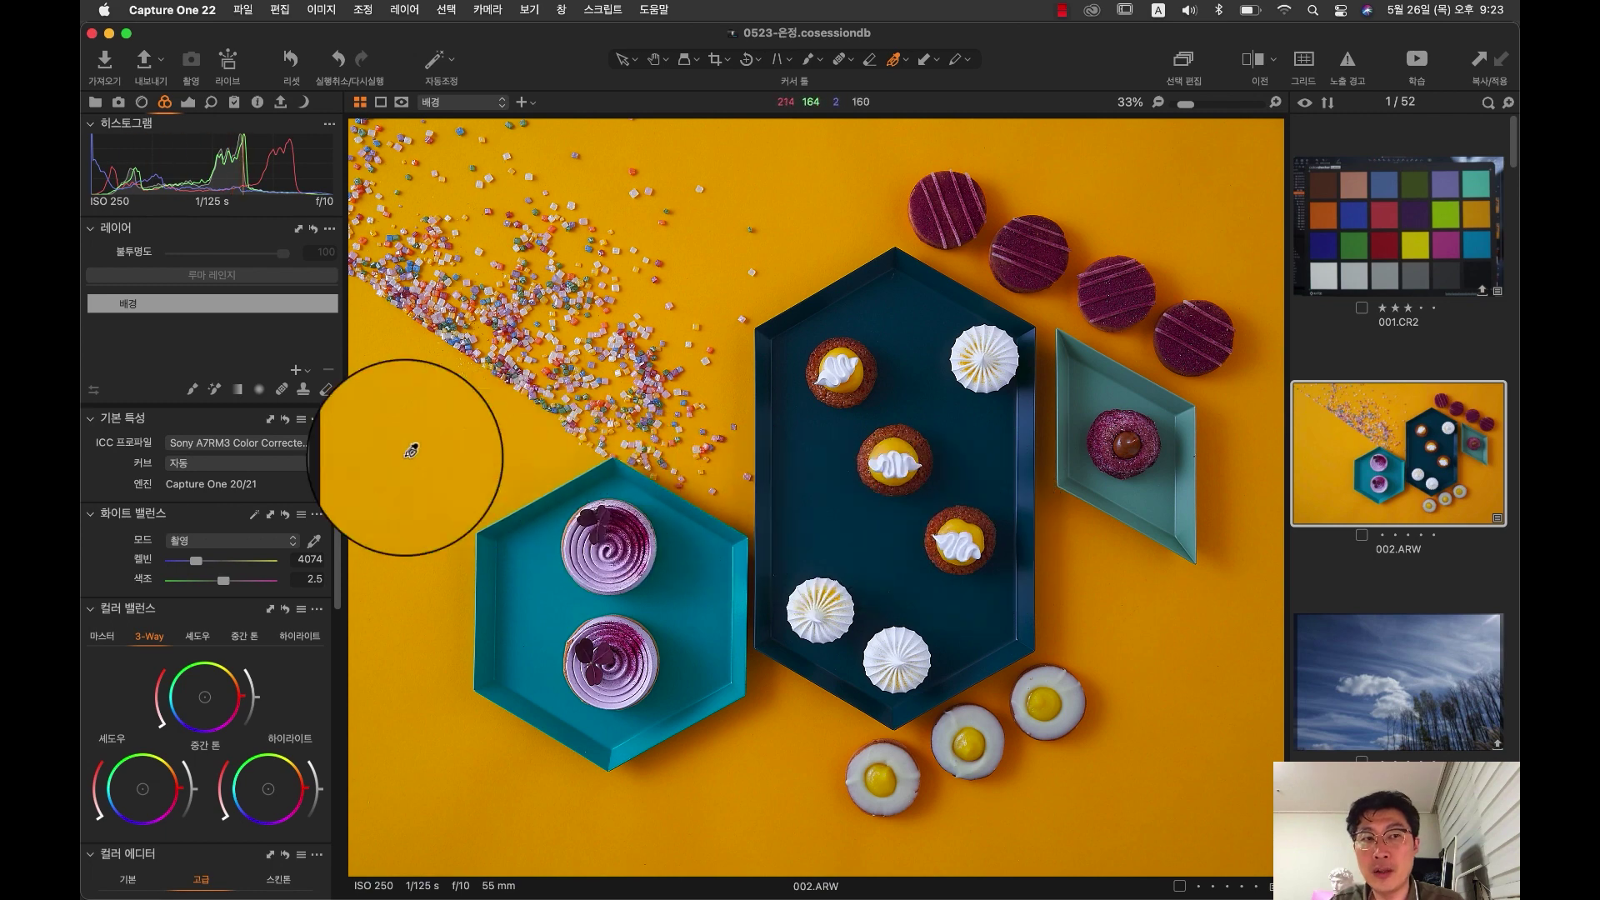
# Step: Save the current base characteristics as the defaults for the Sony A7RM3 and apply them to the selected variant
pyautogui.click(317, 420)
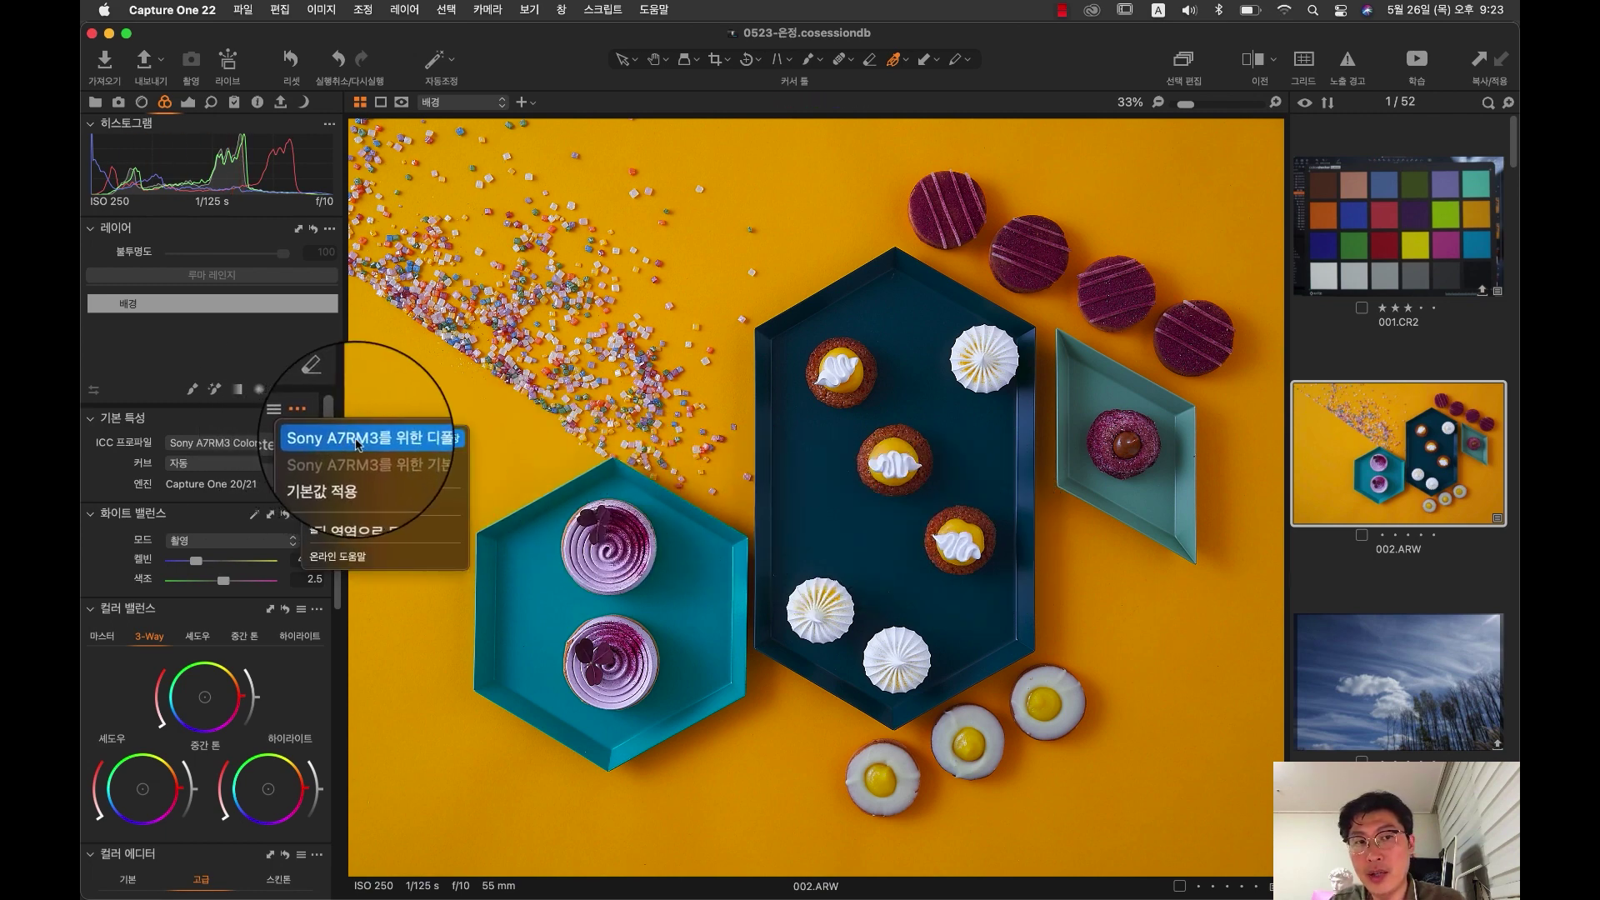
pyautogui.click(409, 448)
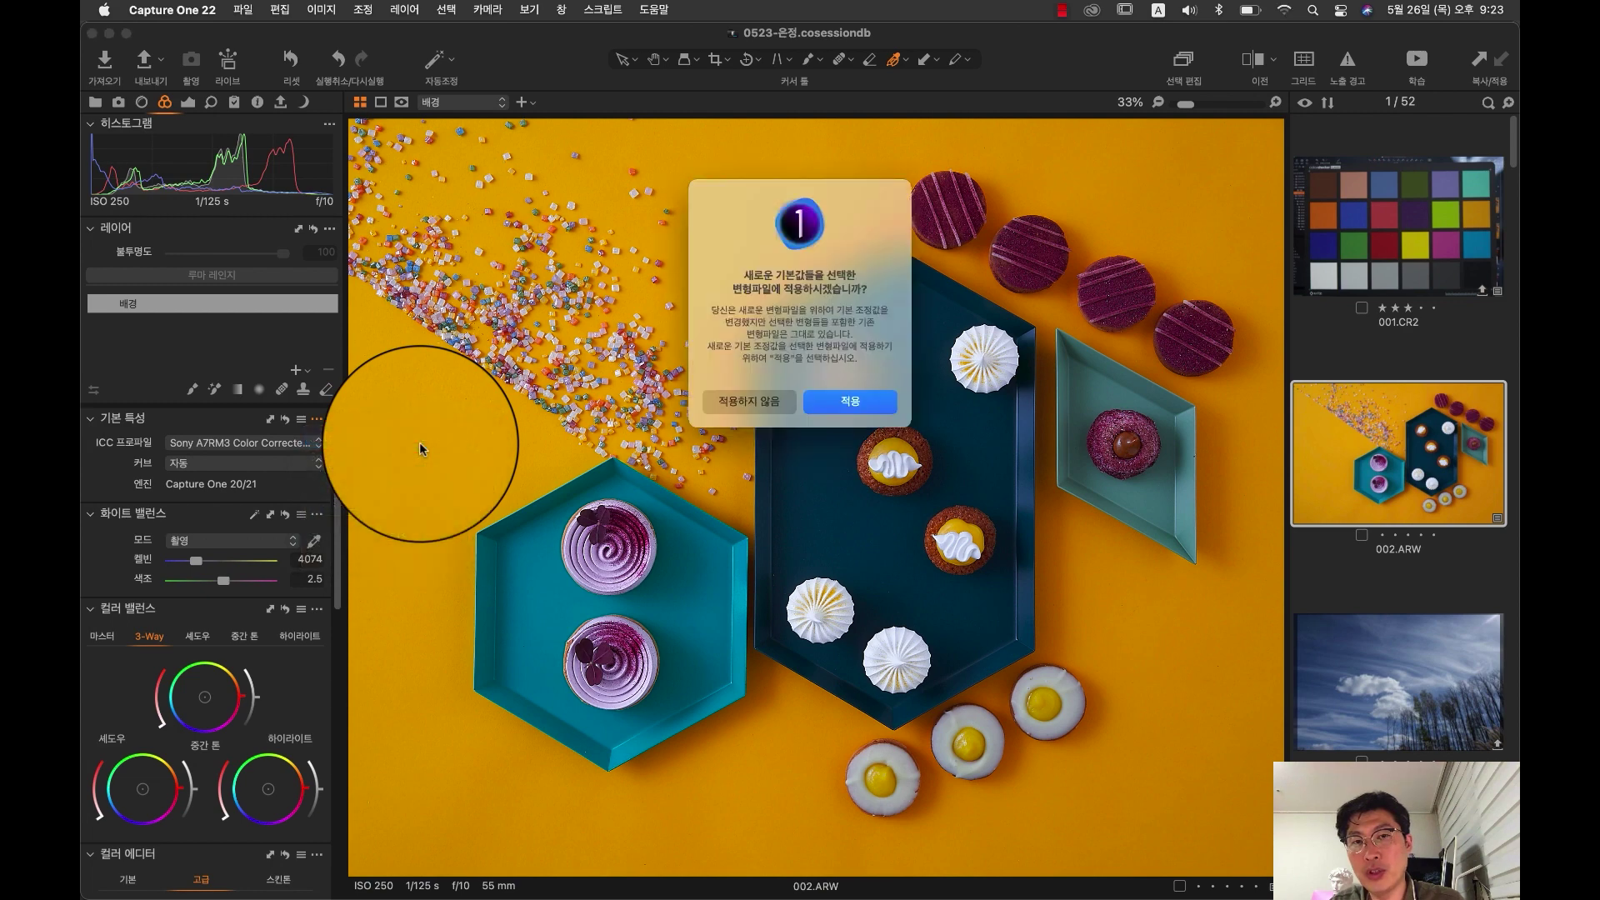
pyautogui.click(842, 417)
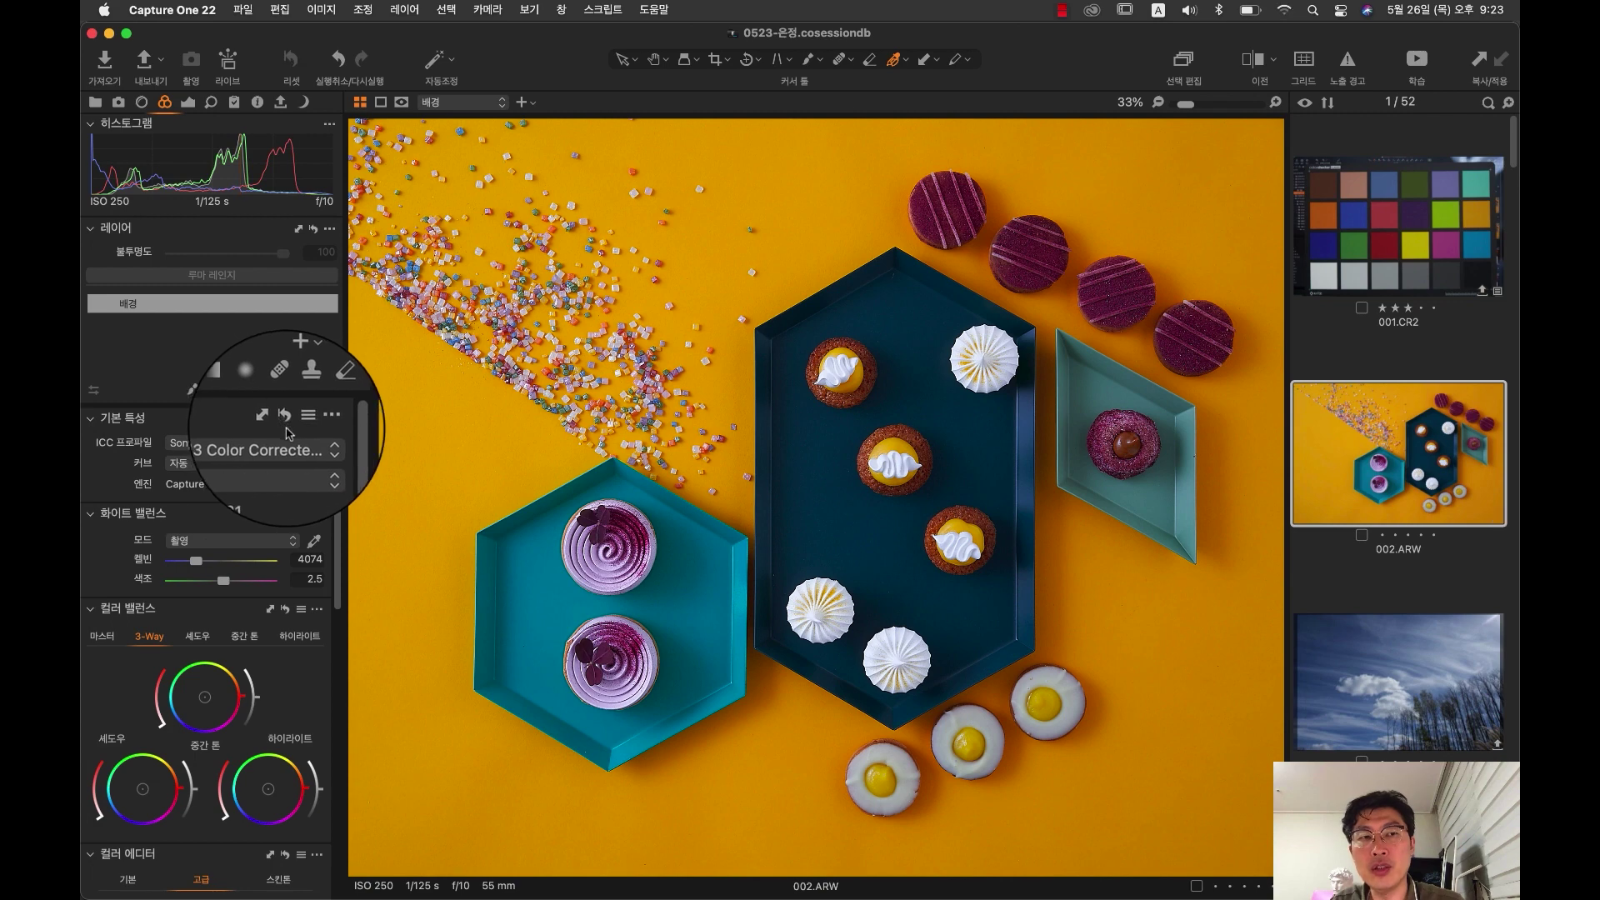
# Step: Switch the ICC profile of 002.ARW to ProStandard and reset the base characteristics to the saved camera default
pyautogui.click(284, 440)
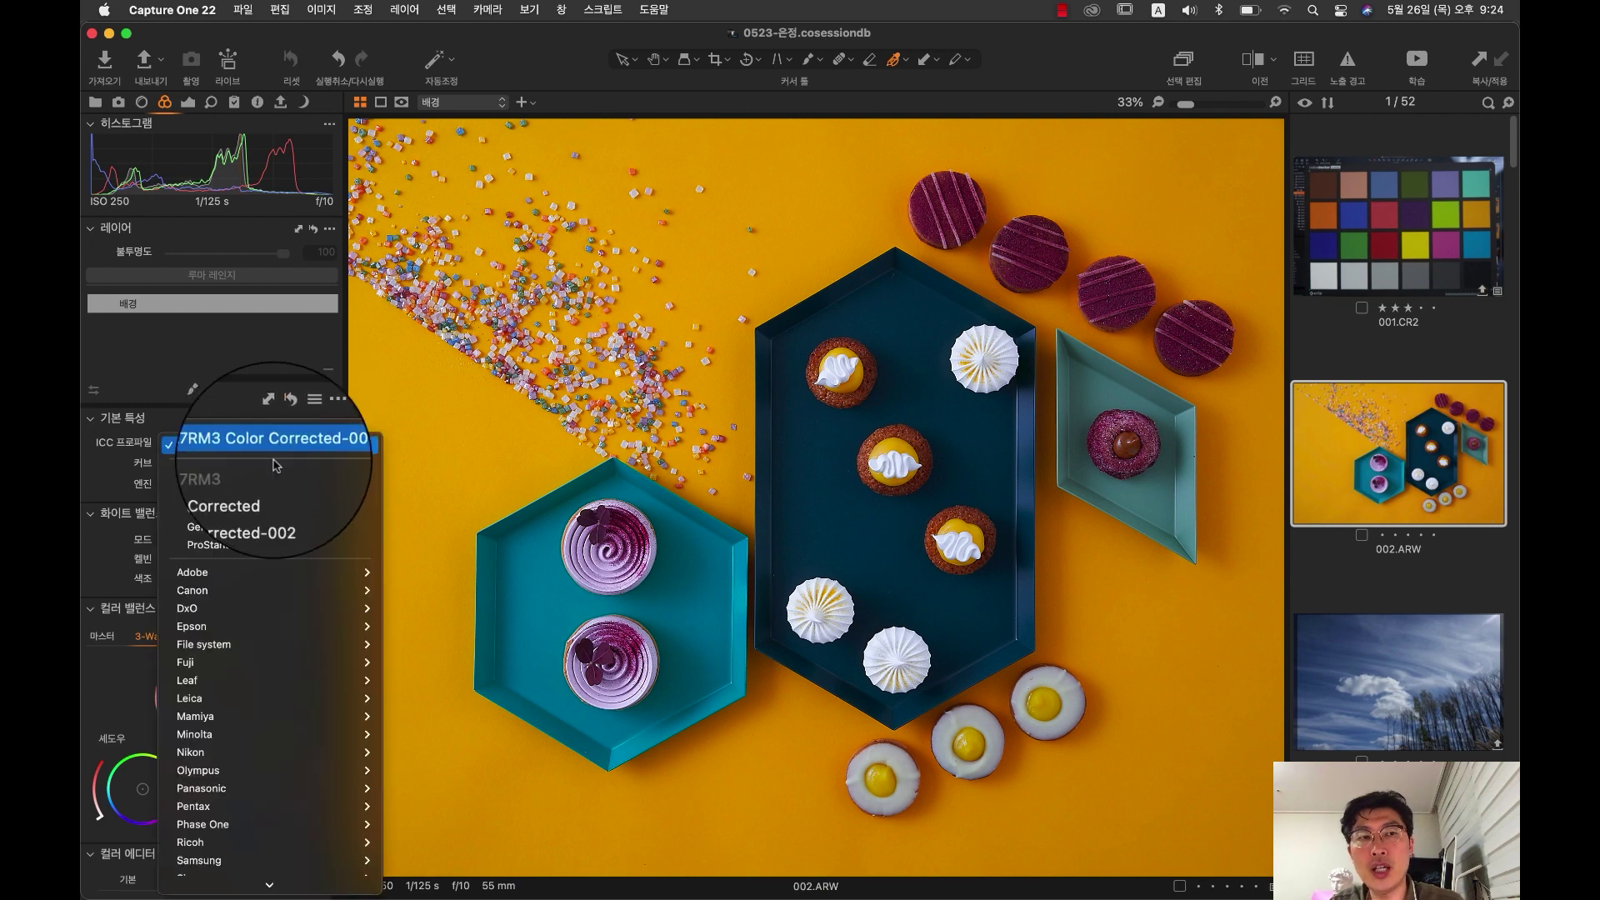
pyautogui.click(269, 552)
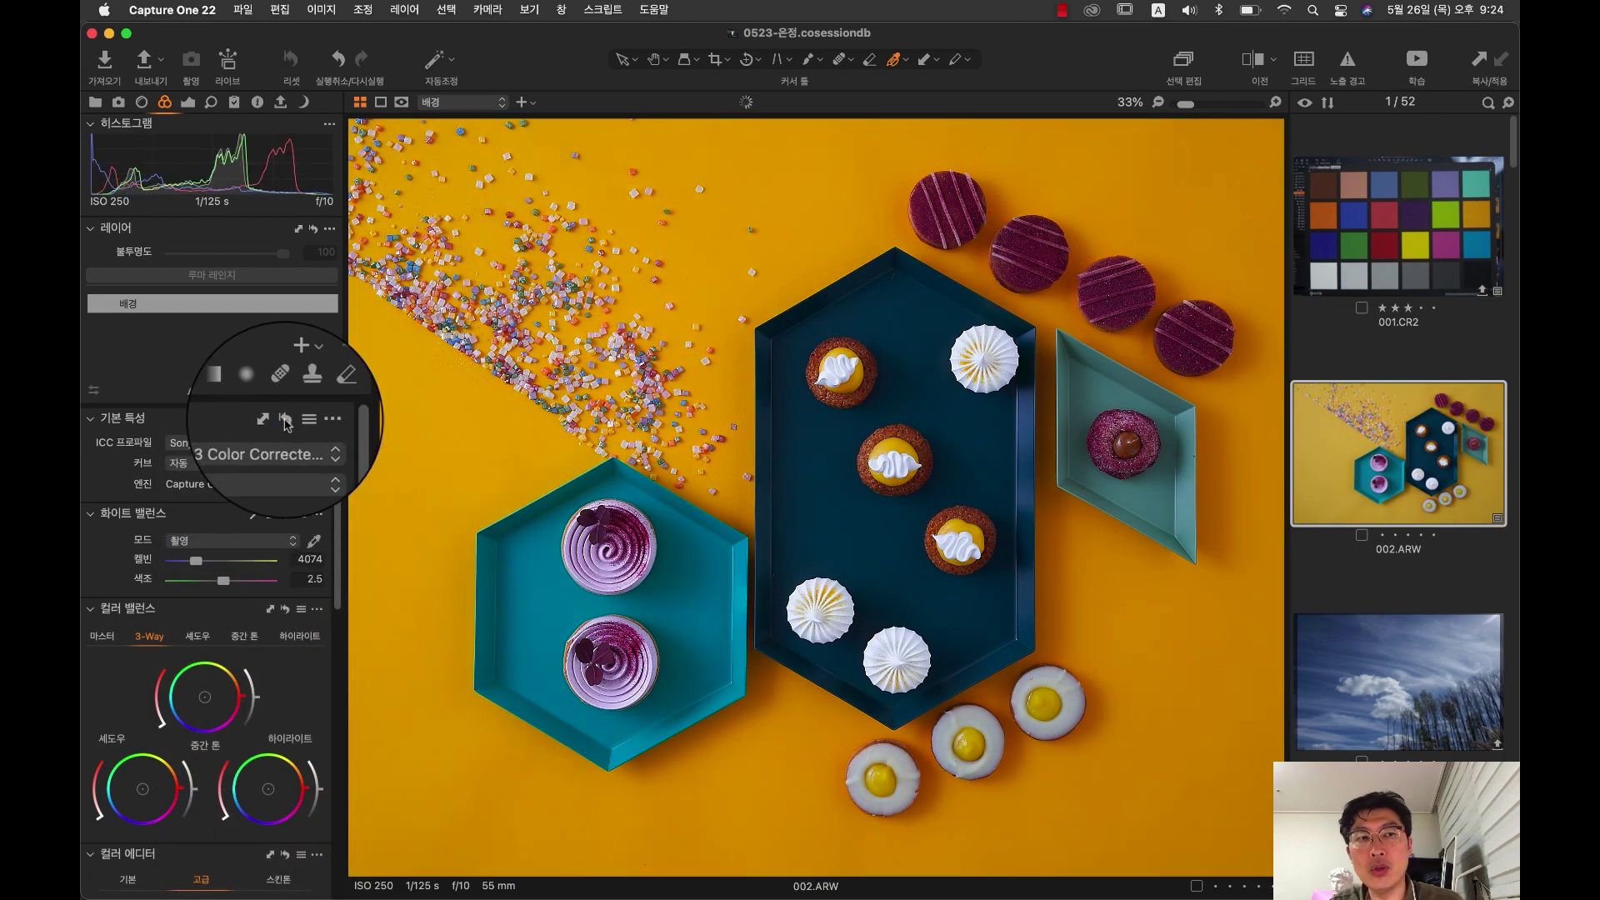
pyautogui.click(275, 443)
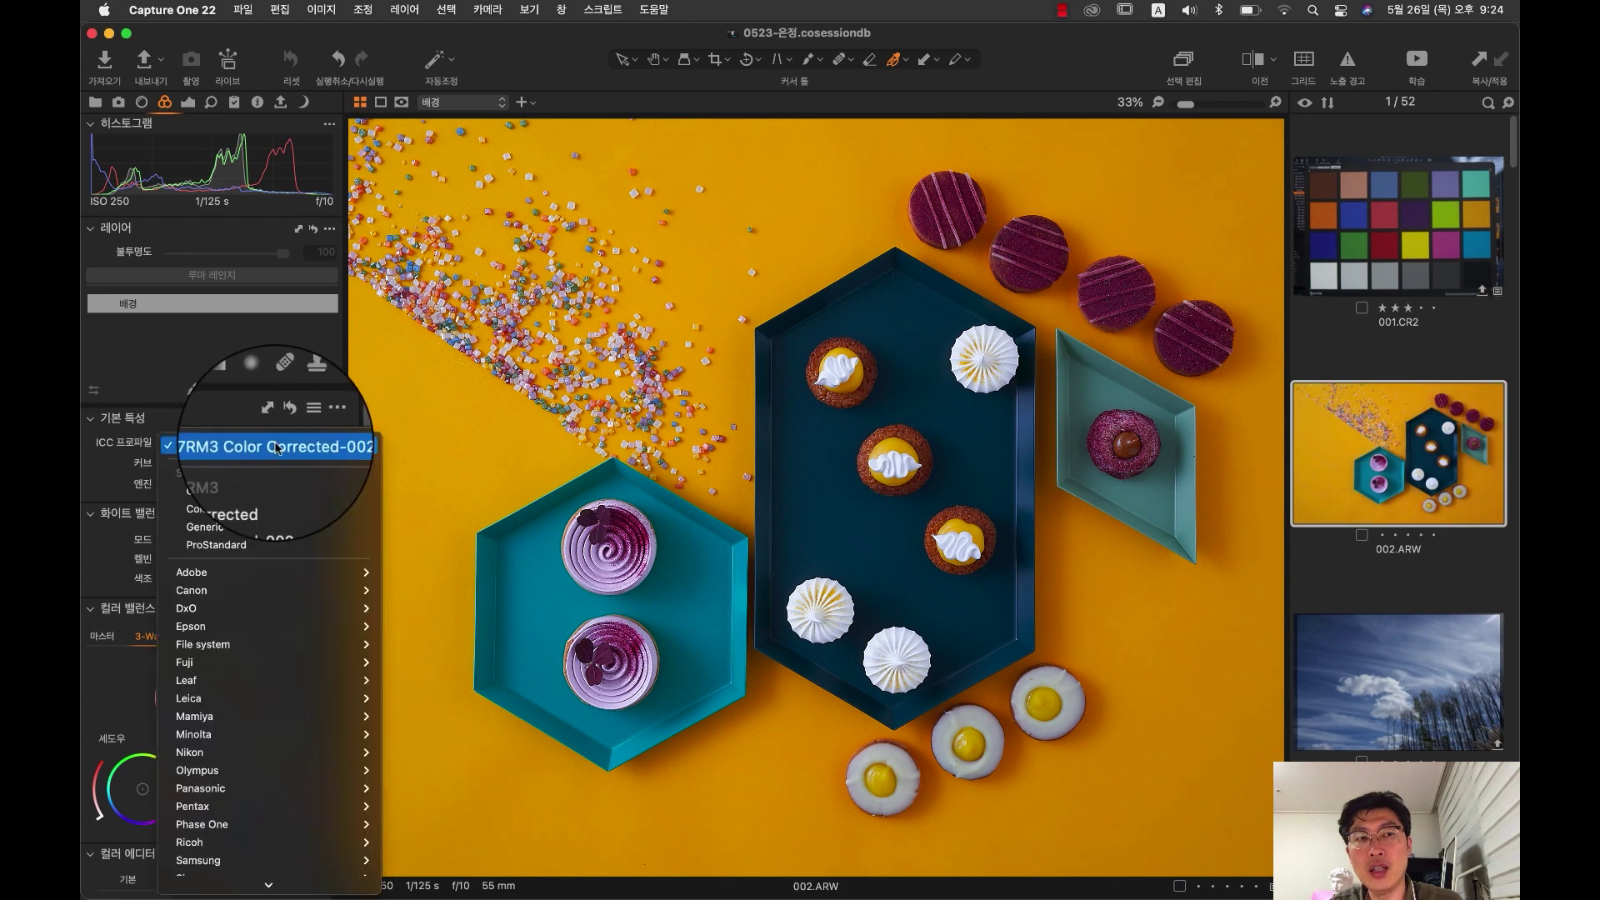
pyautogui.click(360, 451)
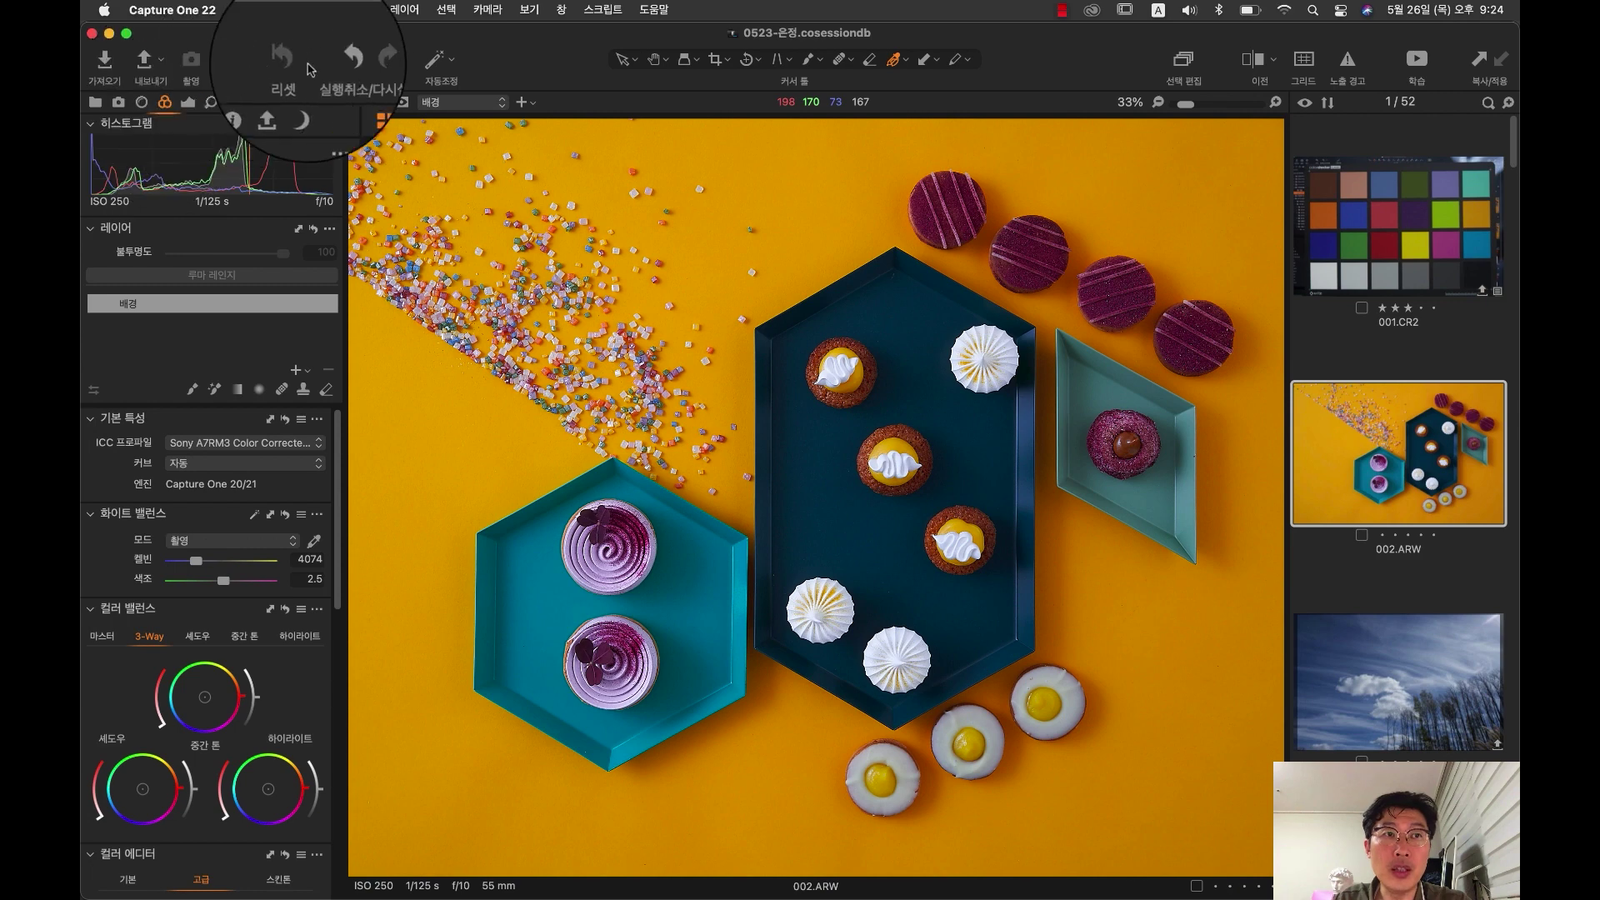
# Step: Set the ICC profile to Generic and shift the teal tray colour in the advanced Color Editor to hue 23.3 and saturation 34.1
pyautogui.click(266, 443)
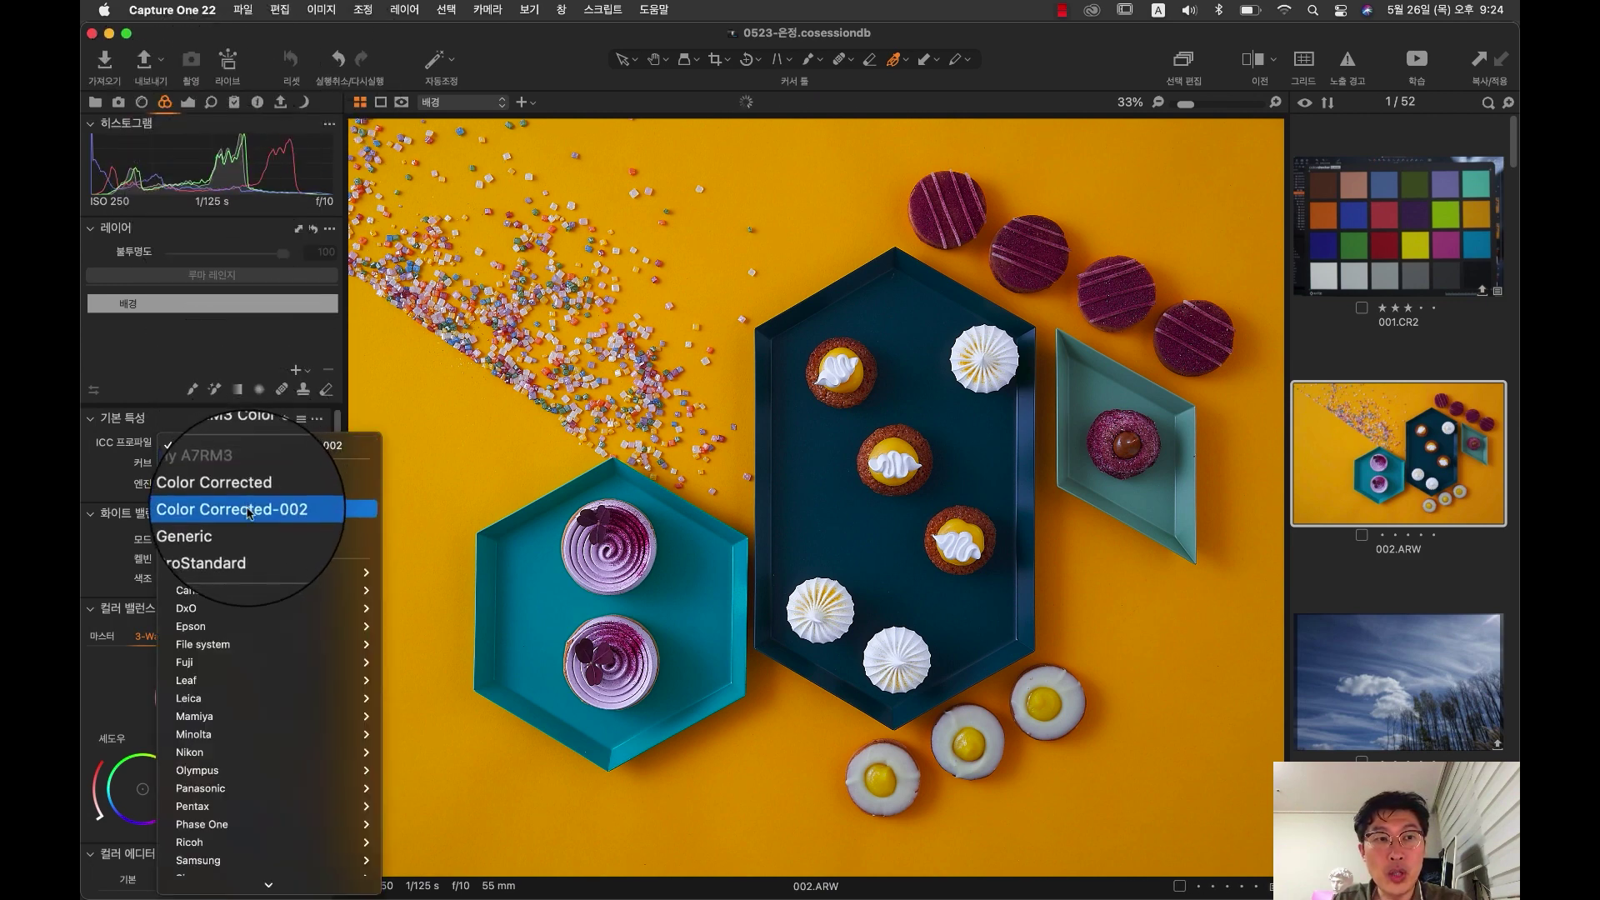
pyautogui.click(266, 527)
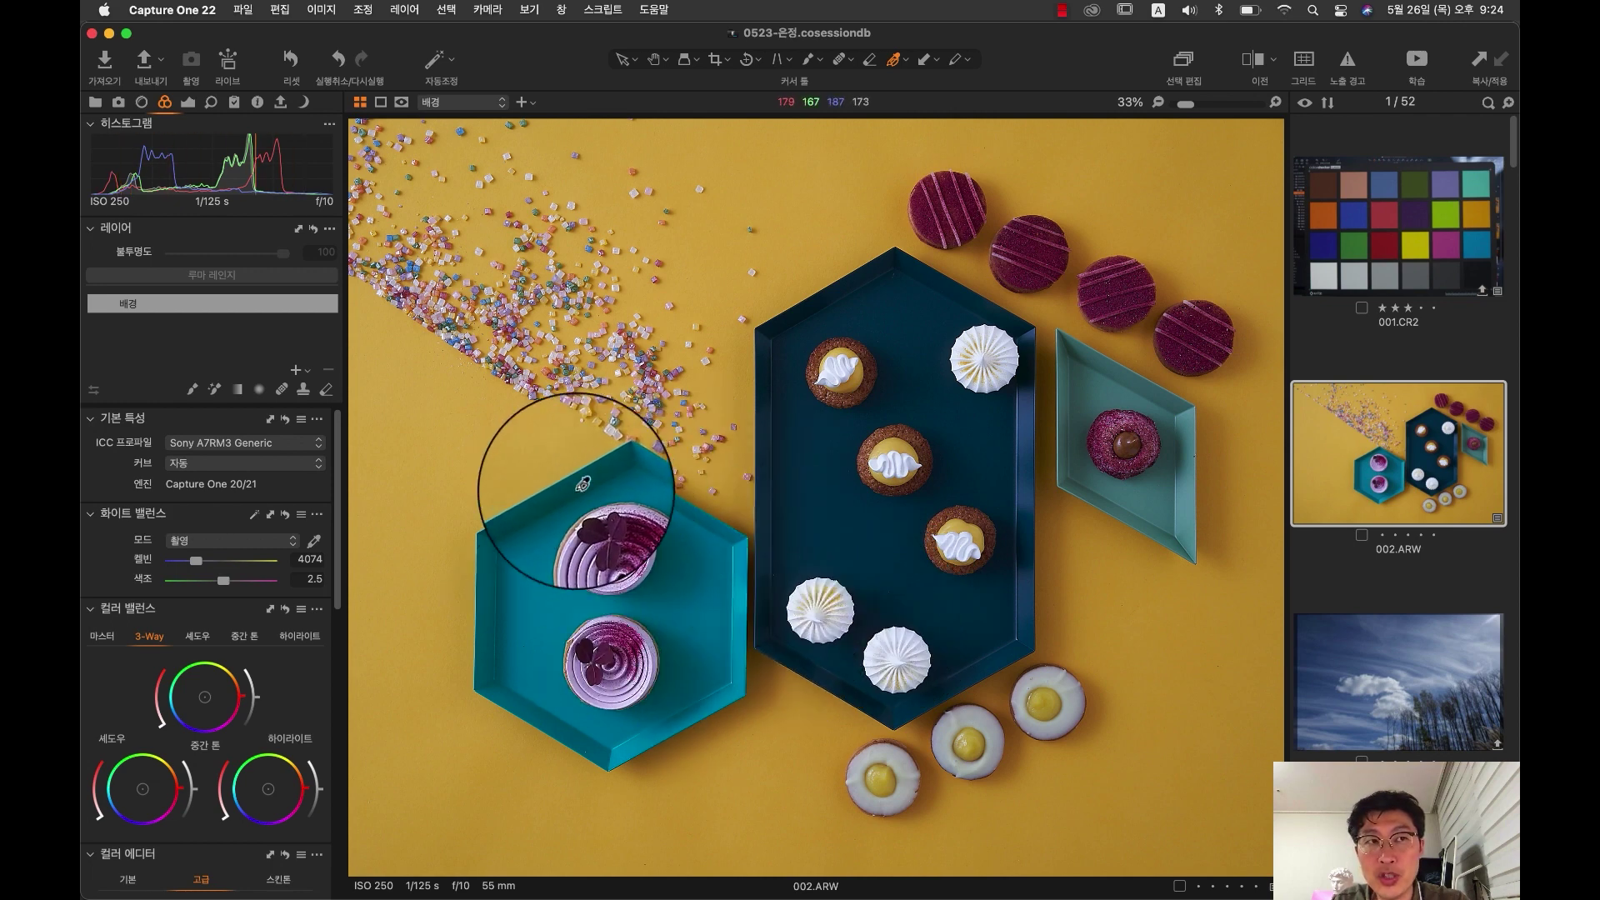
pyautogui.scroll(-2, 317, 408)
pyautogui.moveTo(341, 439); pyautogui.dragTo(339, 607)
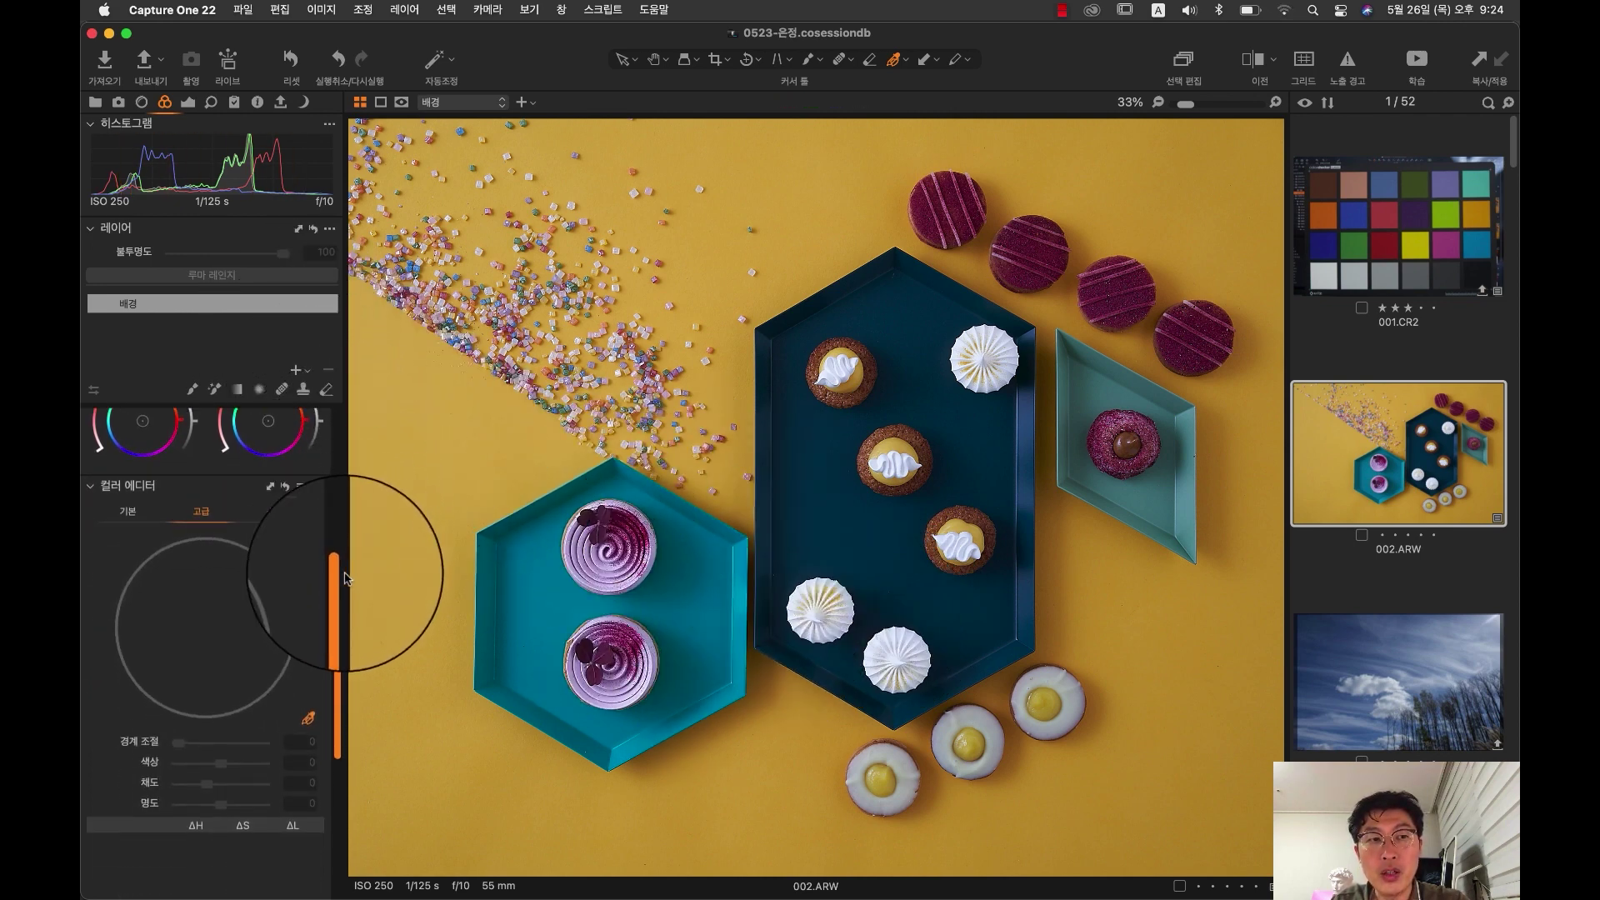
pyautogui.click(308, 719)
pyautogui.click(696, 620)
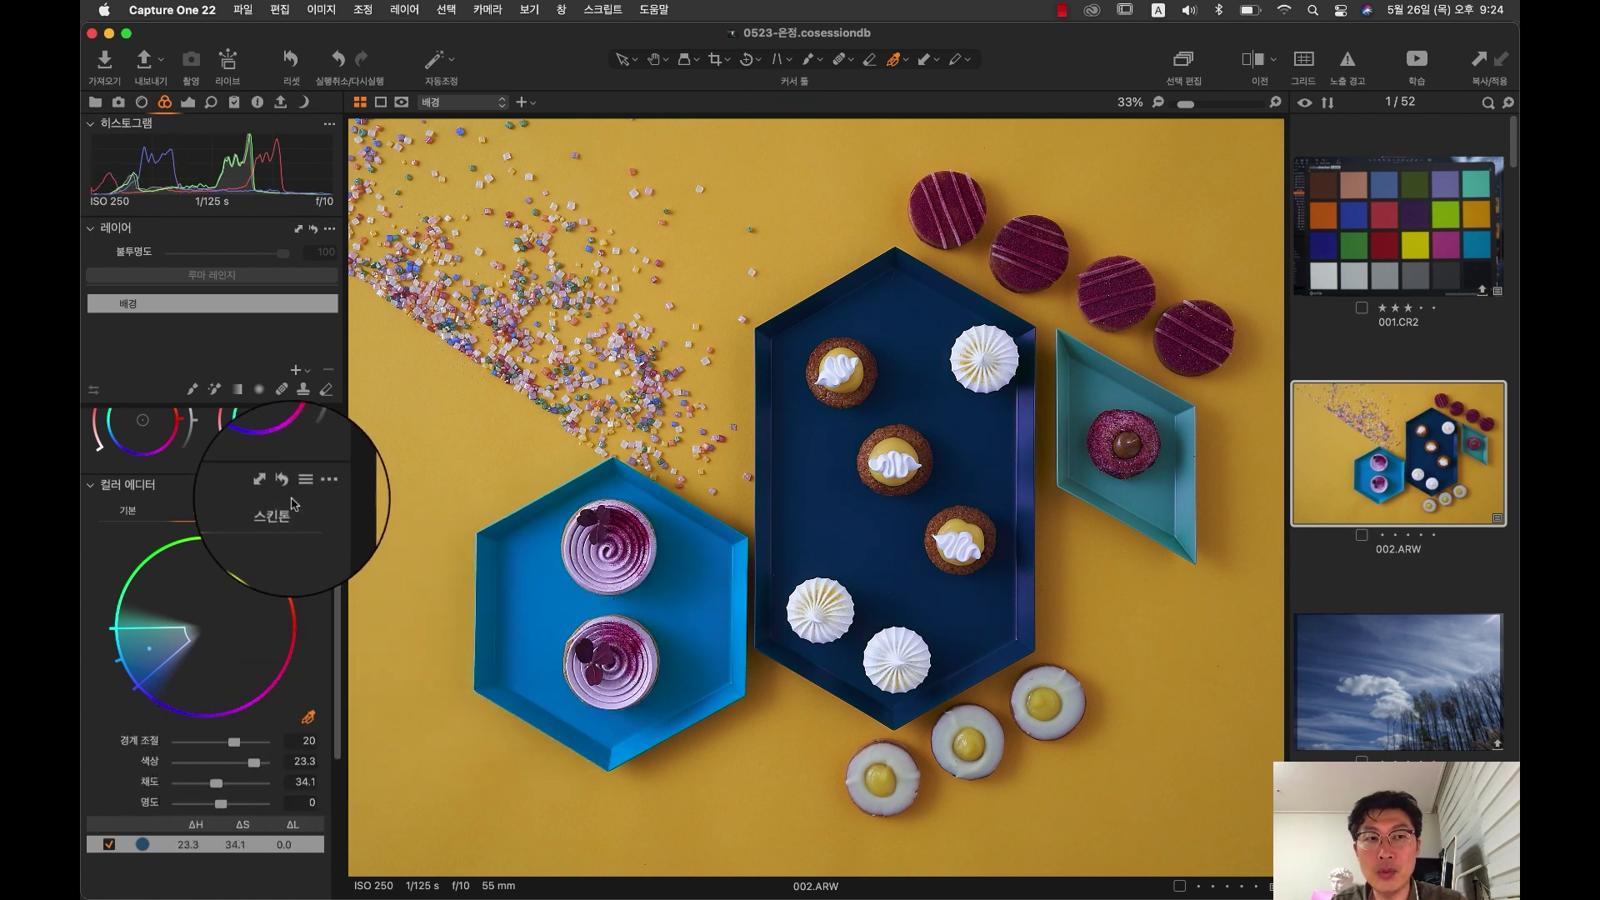
# Step: Compare the photo with and without the Color Editor adjustment by temporarily resetting that tool
pyautogui.click(285, 487)
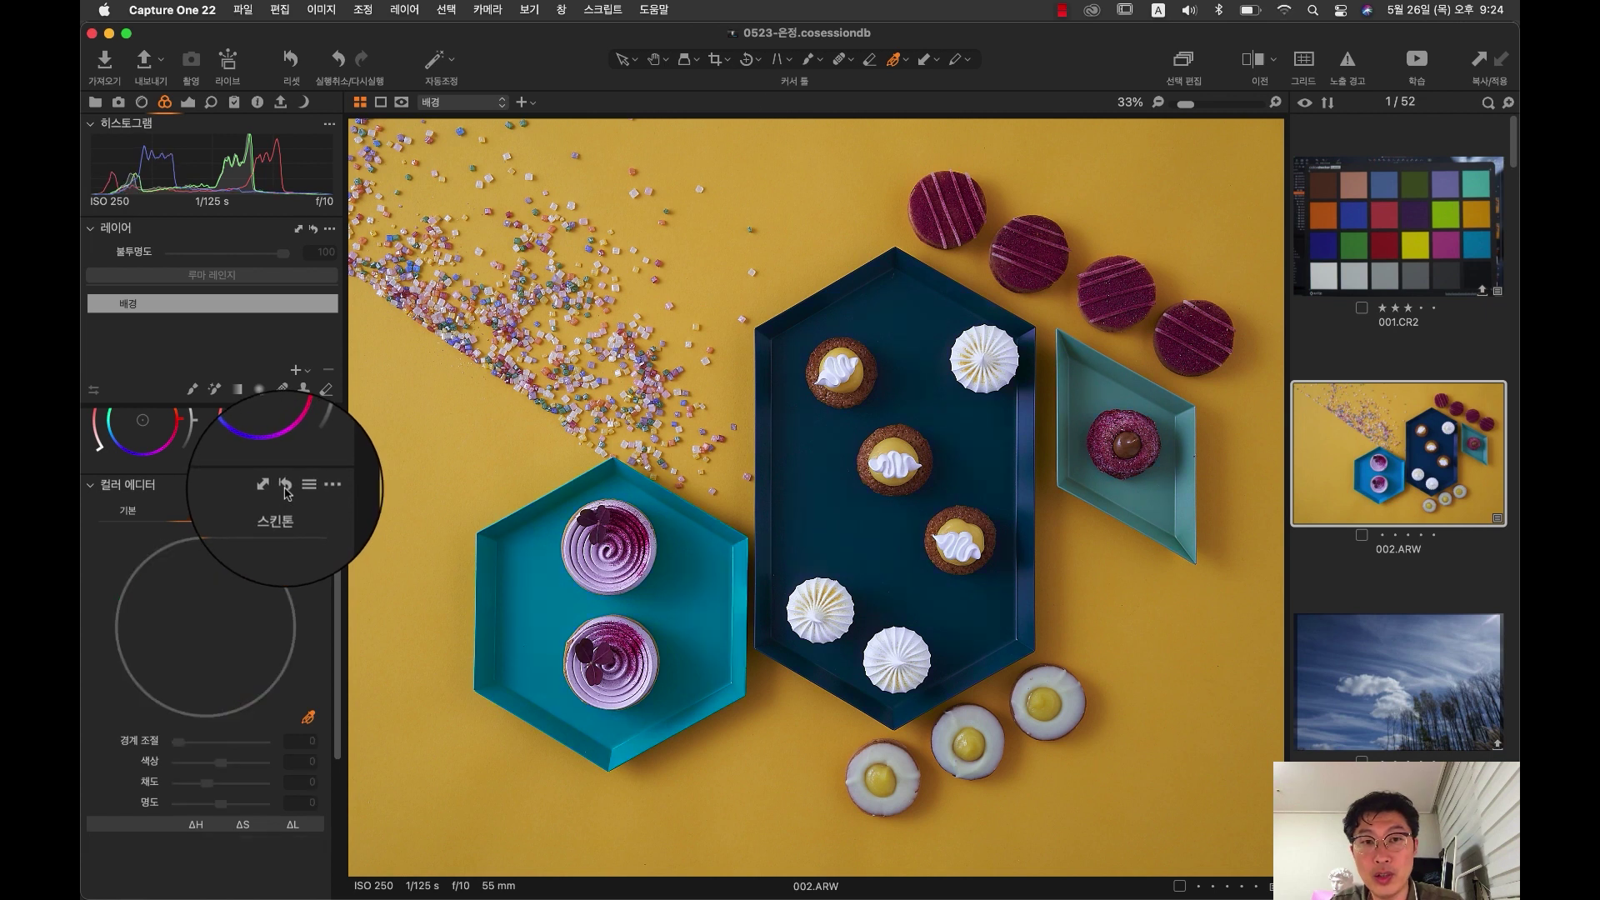
pyautogui.click(285, 488)
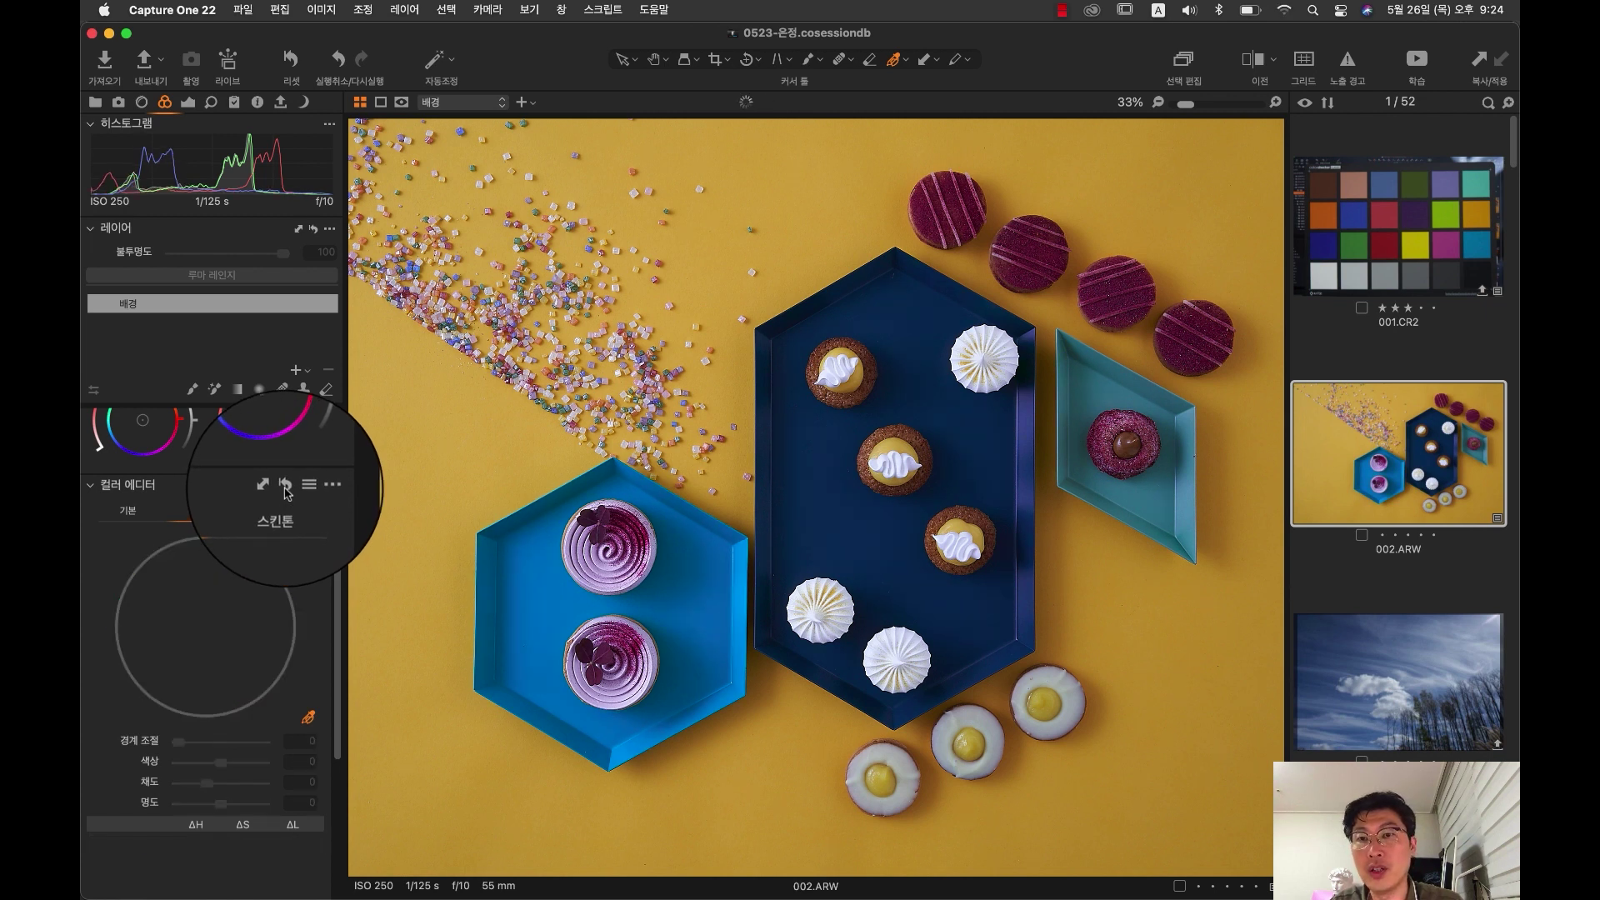
pyautogui.click(285, 488)
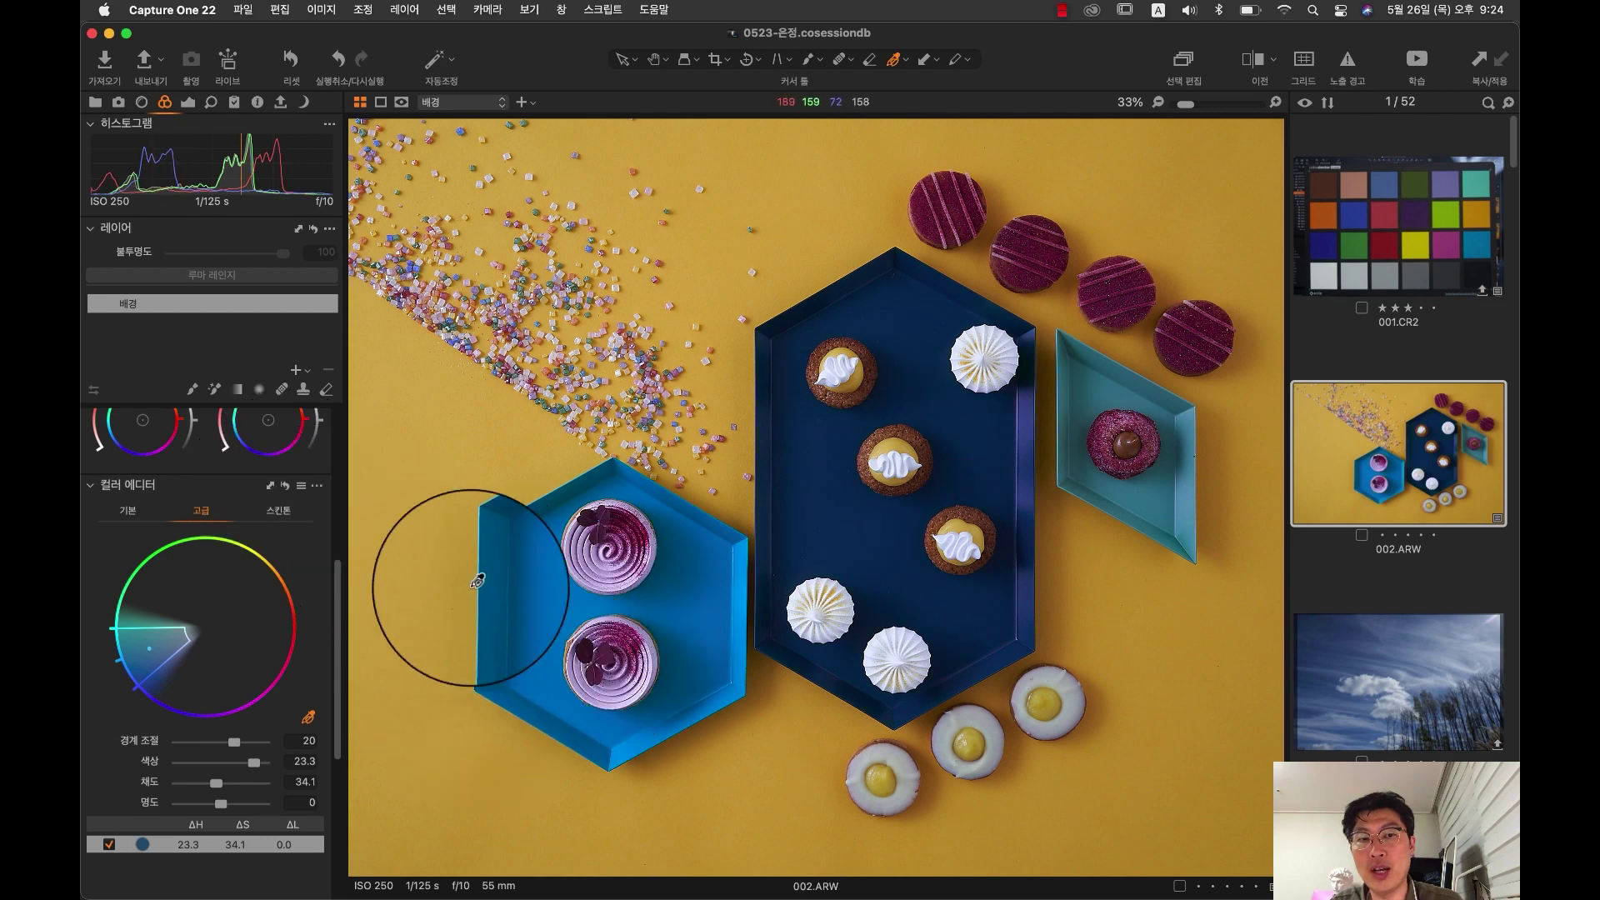
# Step: Save the Color Editor adjustment as an ICC profile named SonyA7RM3-Color Corrected-003 in the Profiles folder
pyautogui.moveTo(337, 573); pyautogui.dragTo(379, 516)
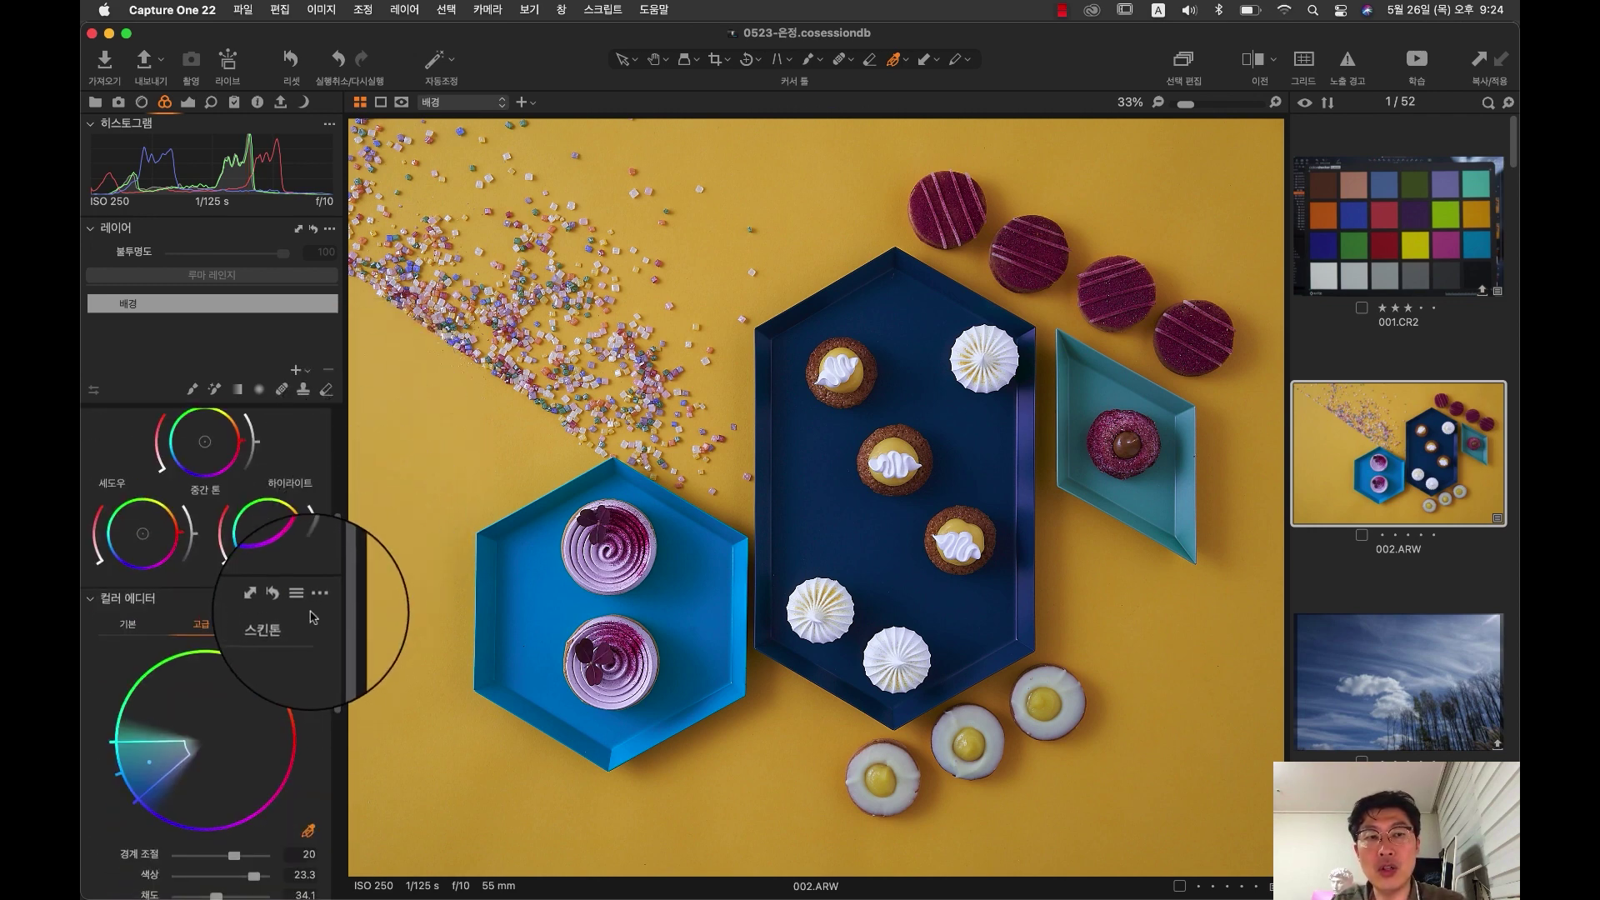
pyautogui.click(318, 598)
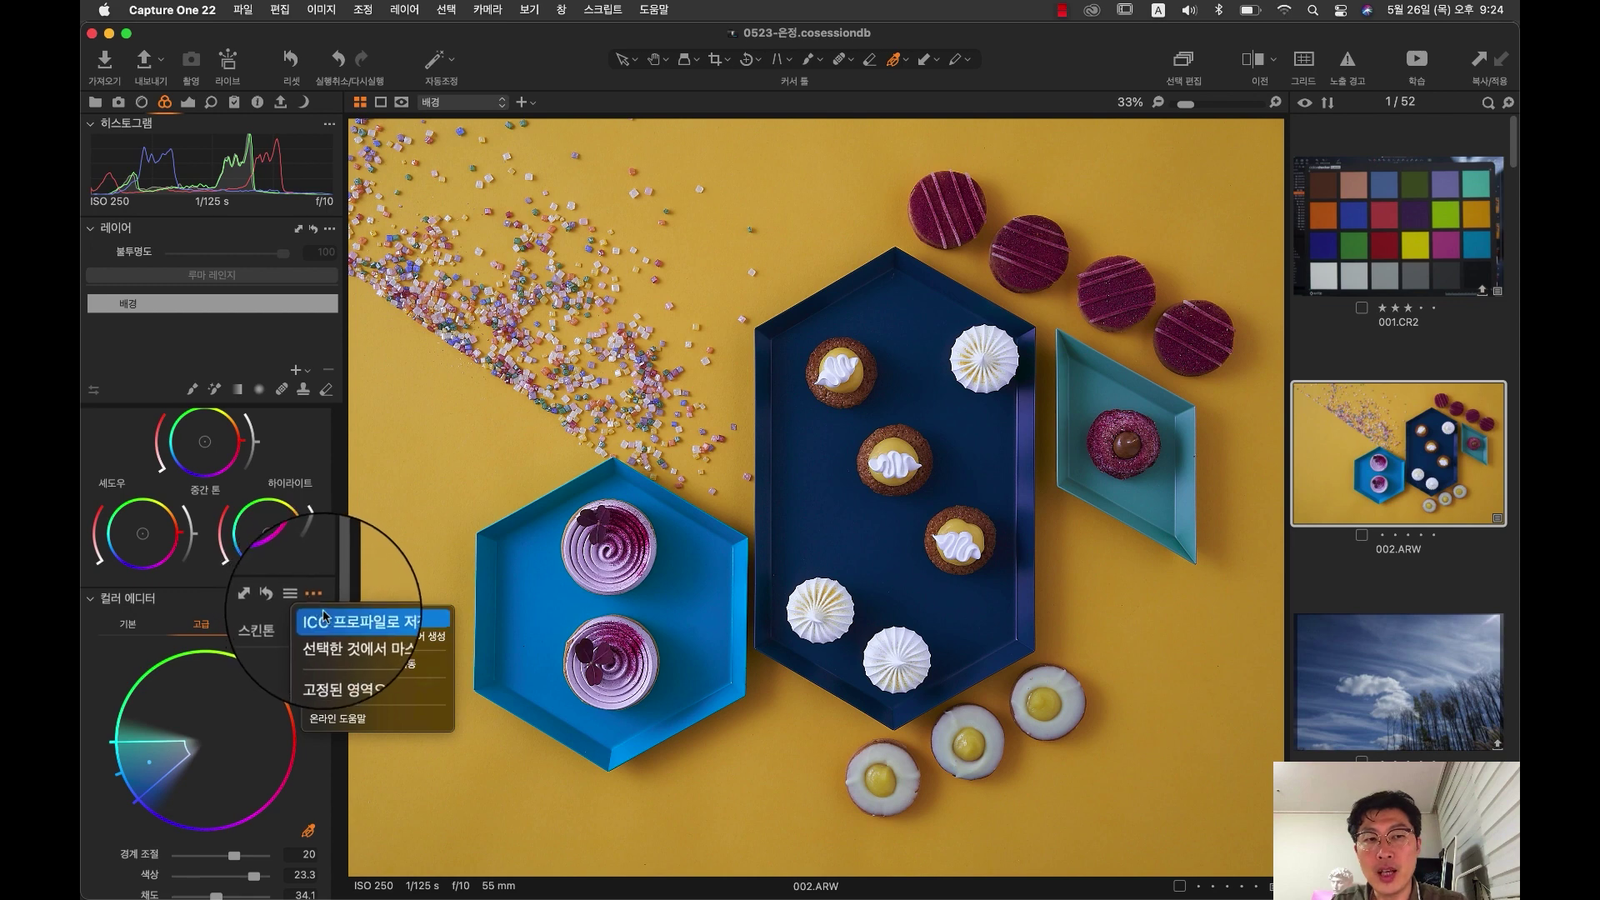
pyautogui.click(371, 621)
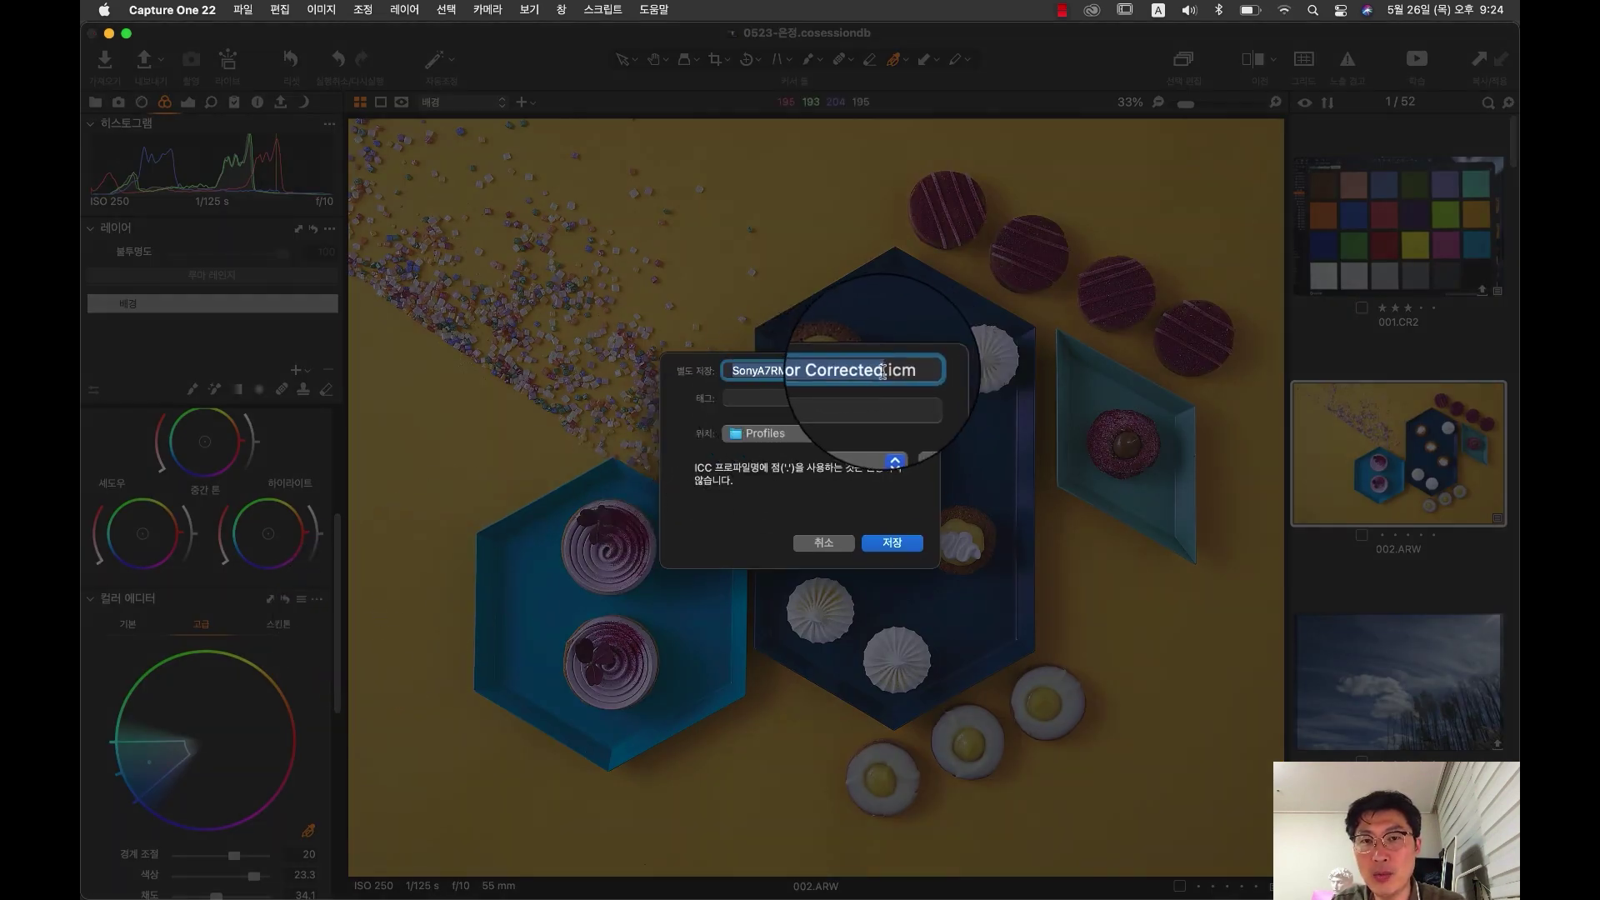
pyautogui.click(883, 370)
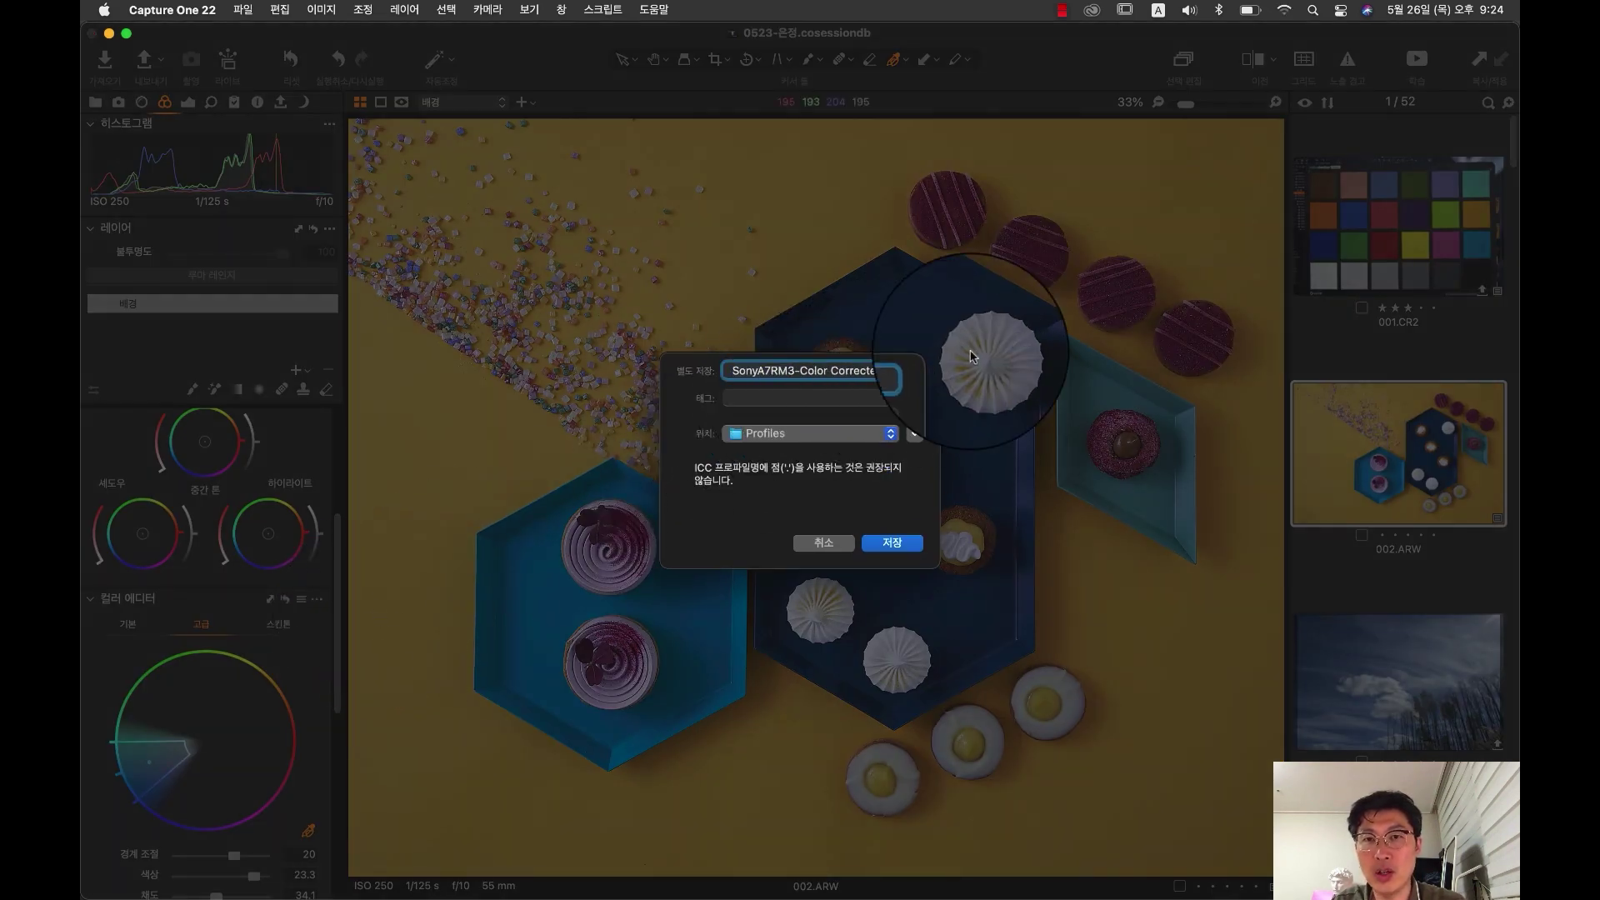
pyautogui.write('-003.i')
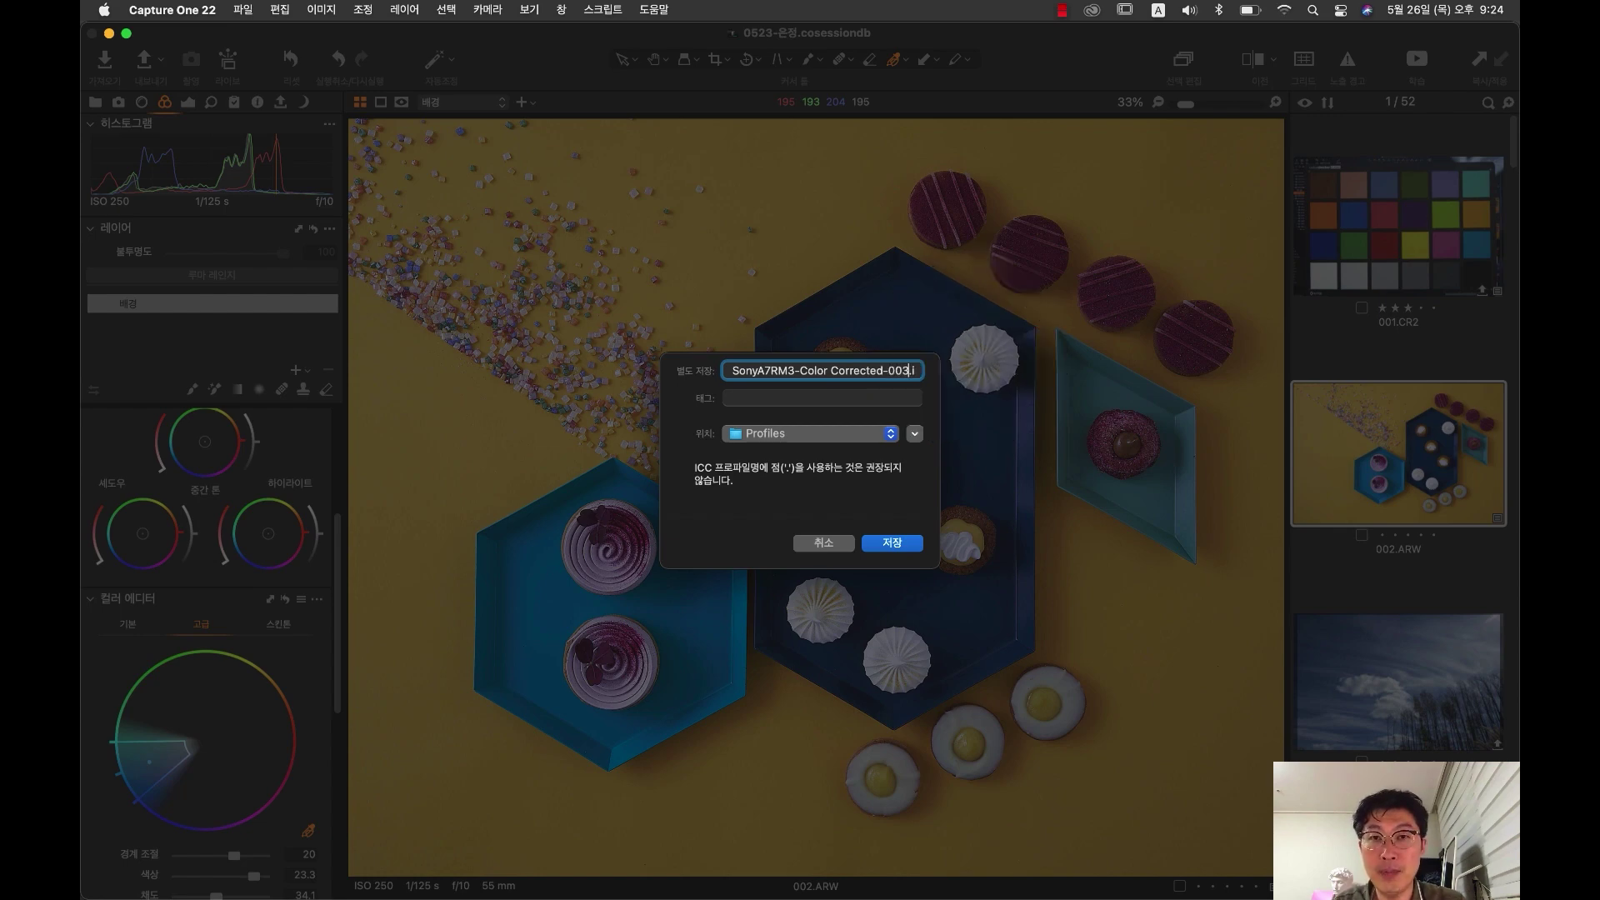
pyautogui.click(891, 543)
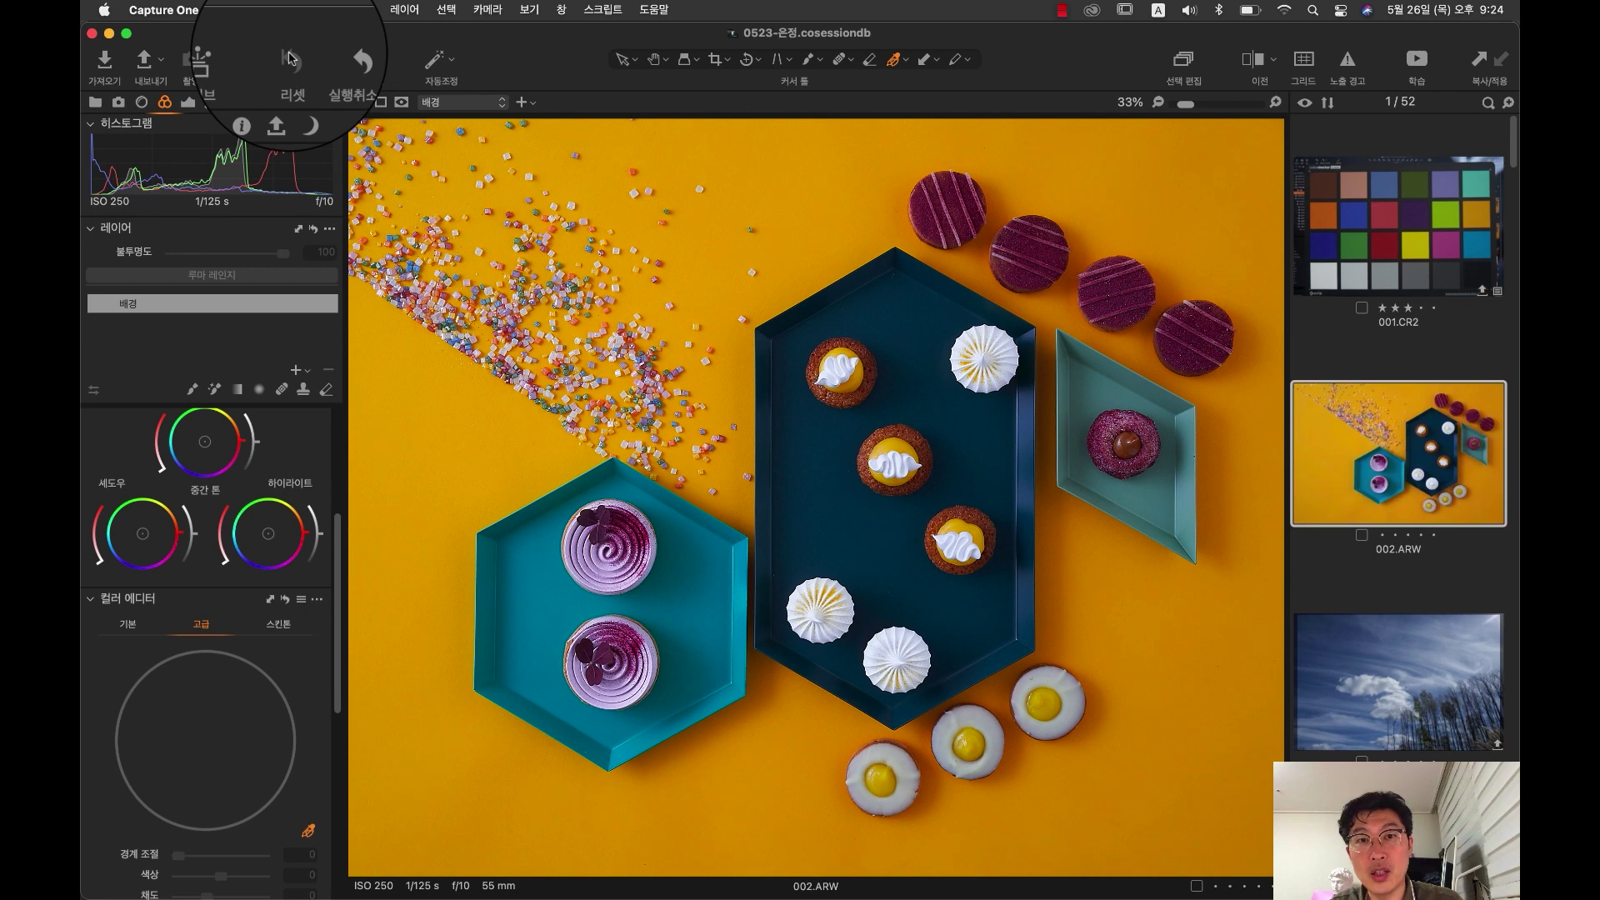
# Step: Reset the saved base characteristics defaults for the Sony A7RM3 and apply them to the selected variant
pyautogui.moveTo(338, 546); pyautogui.dragTo(350, 404)
pyautogui.click(284, 441)
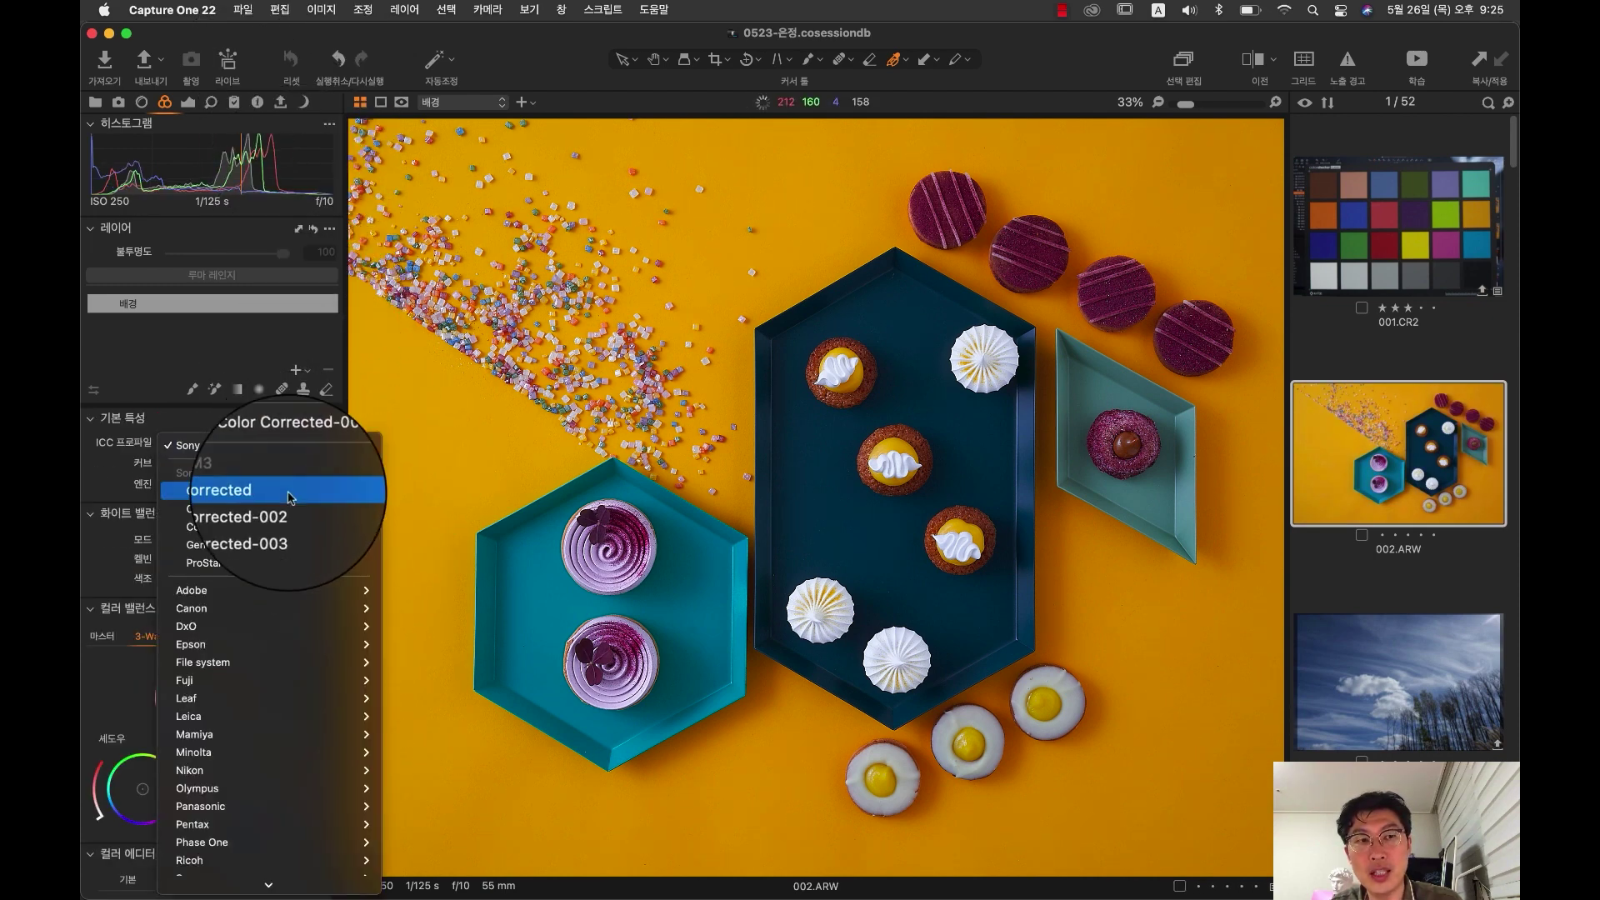
pyautogui.click(316, 429)
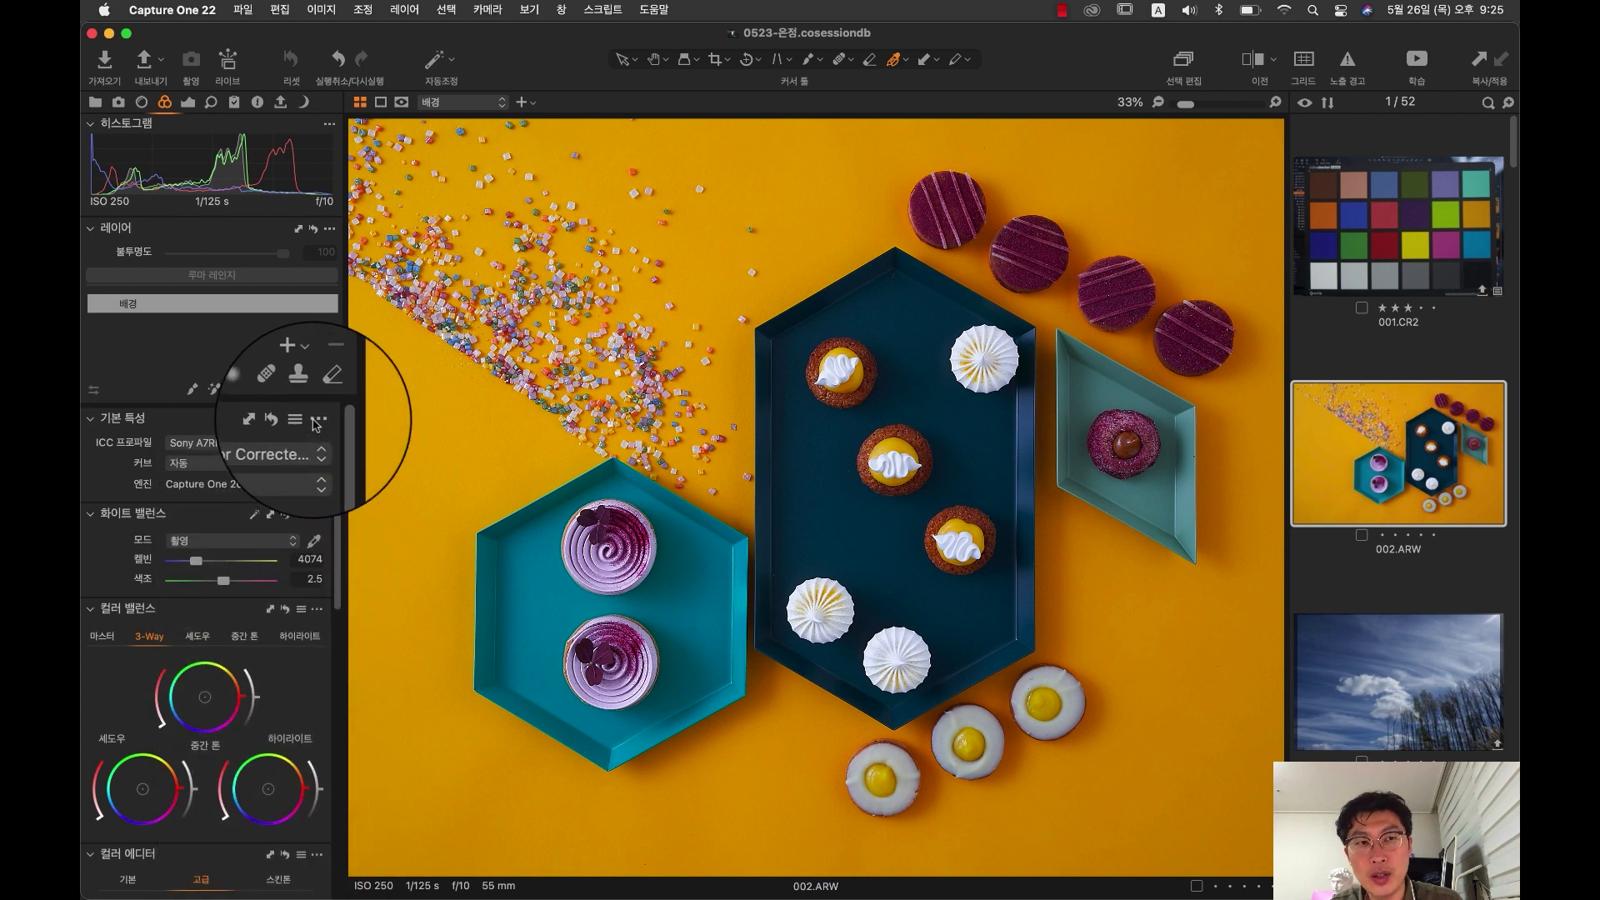
pyautogui.click(315, 422)
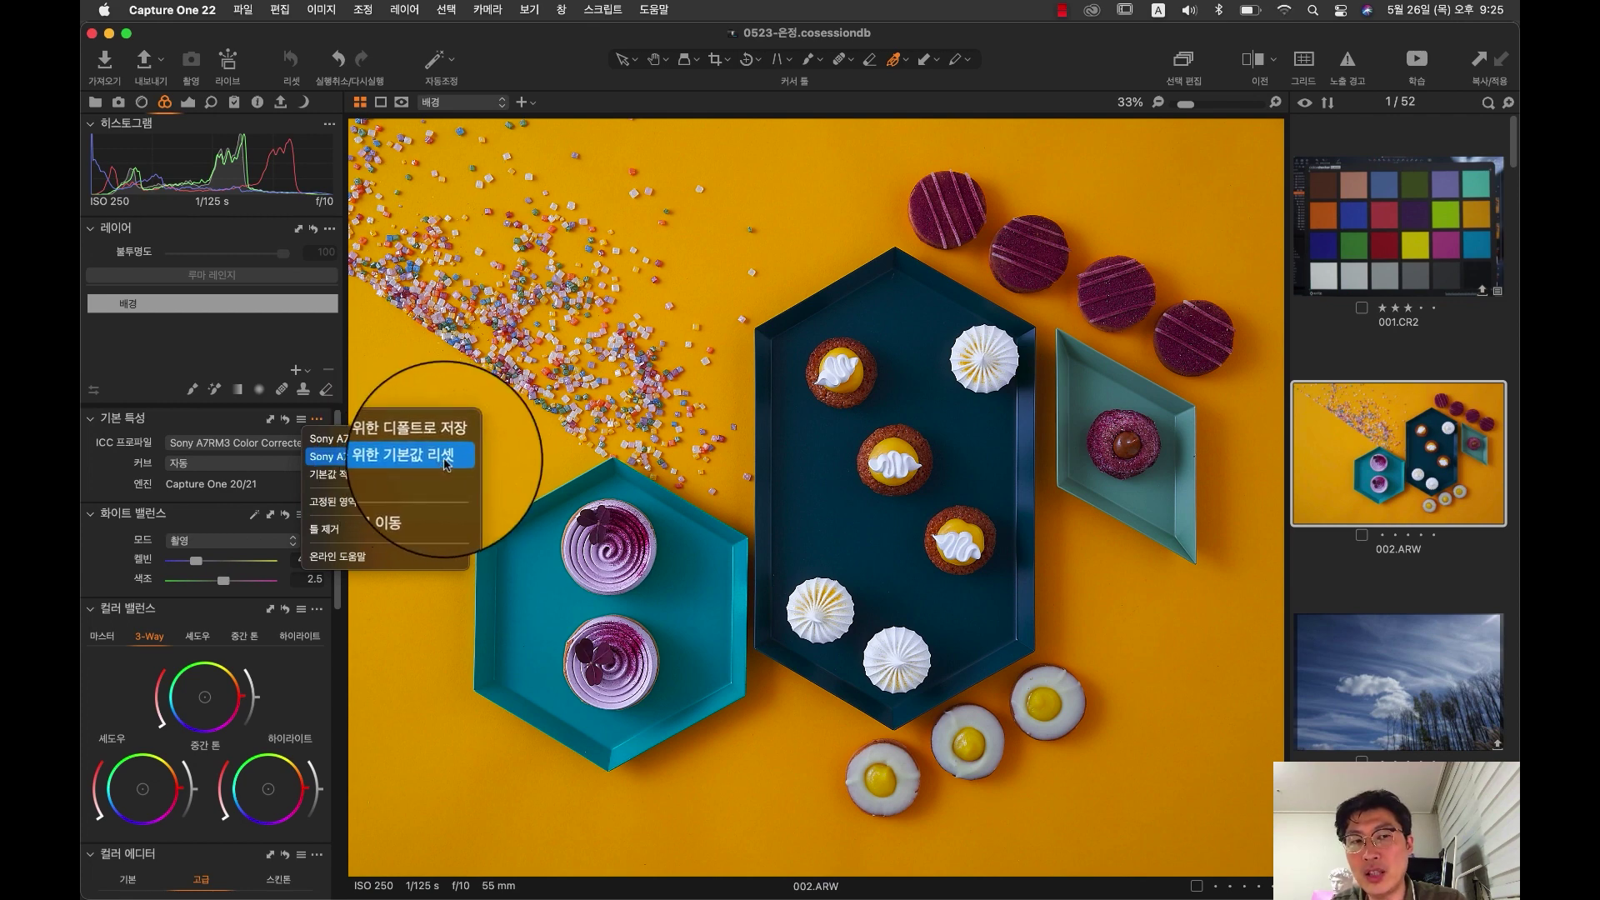
pyautogui.click(401, 441)
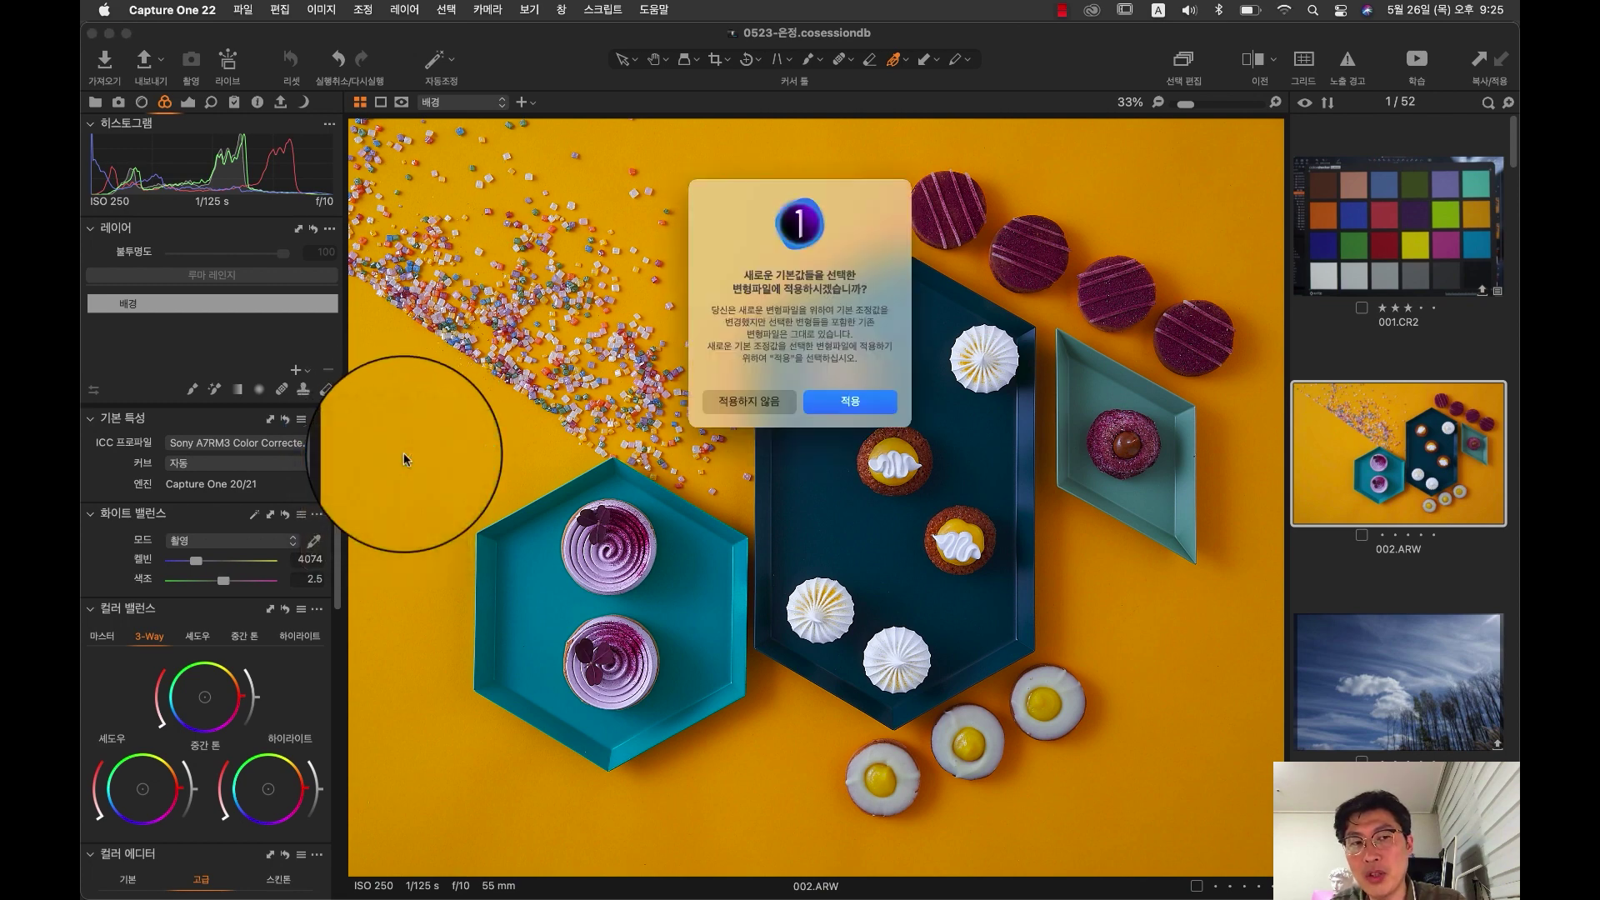
pyautogui.click(862, 400)
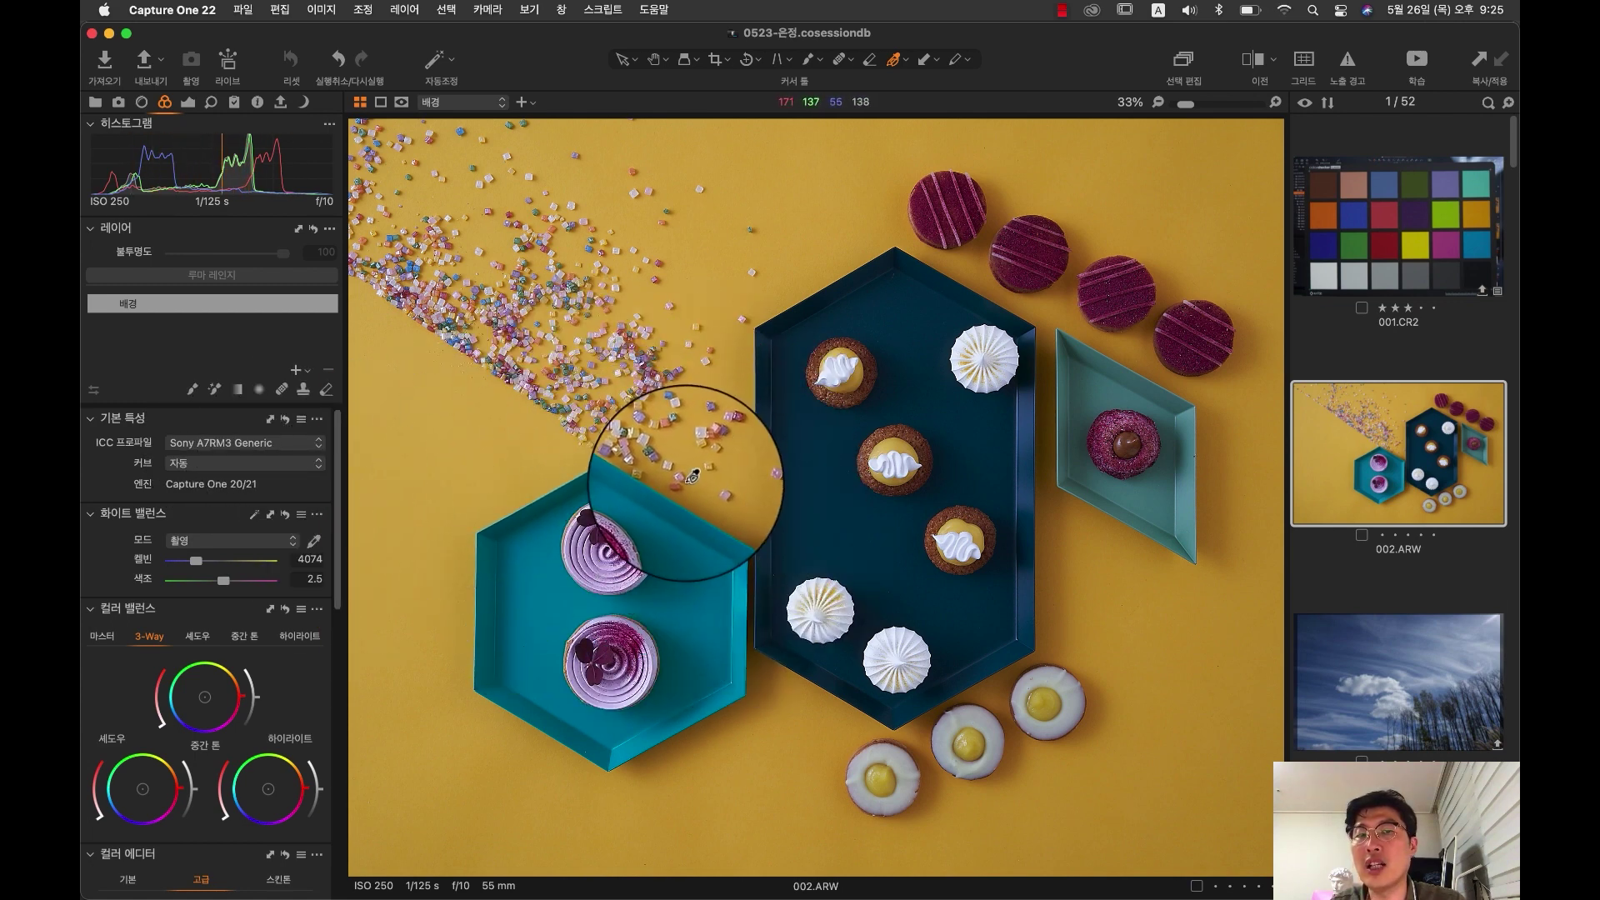
# Step: Apply the Color Corrected-003 ICC profile to 002.ARW, save it as the Sony A7RM3 default and apply that to the variant
pyautogui.click(274, 443)
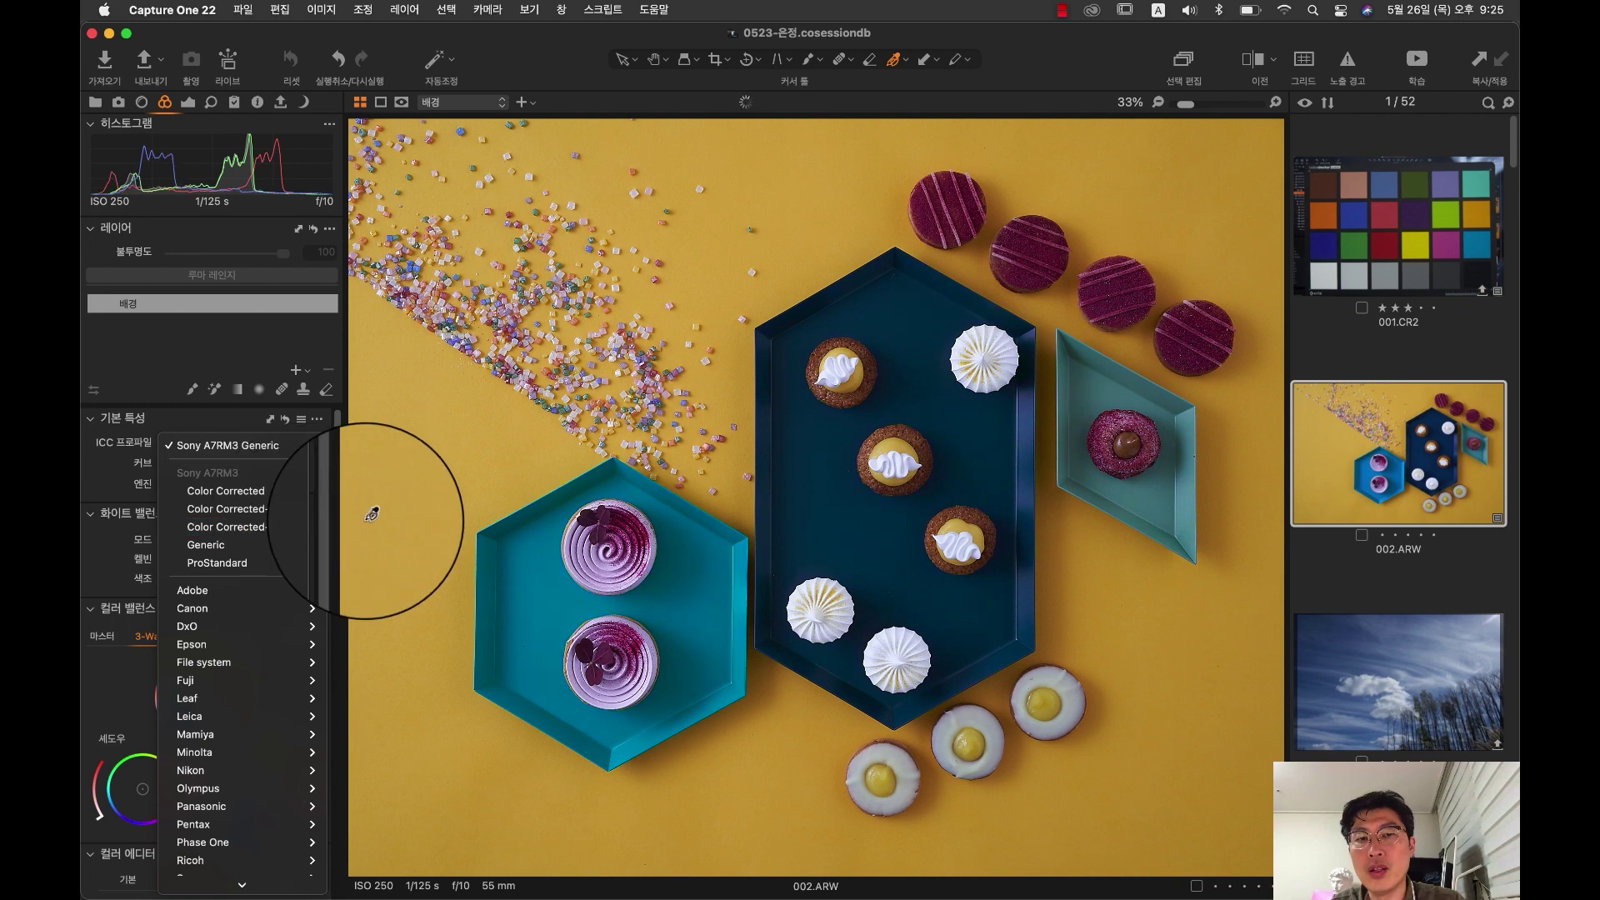
pyautogui.click(284, 536)
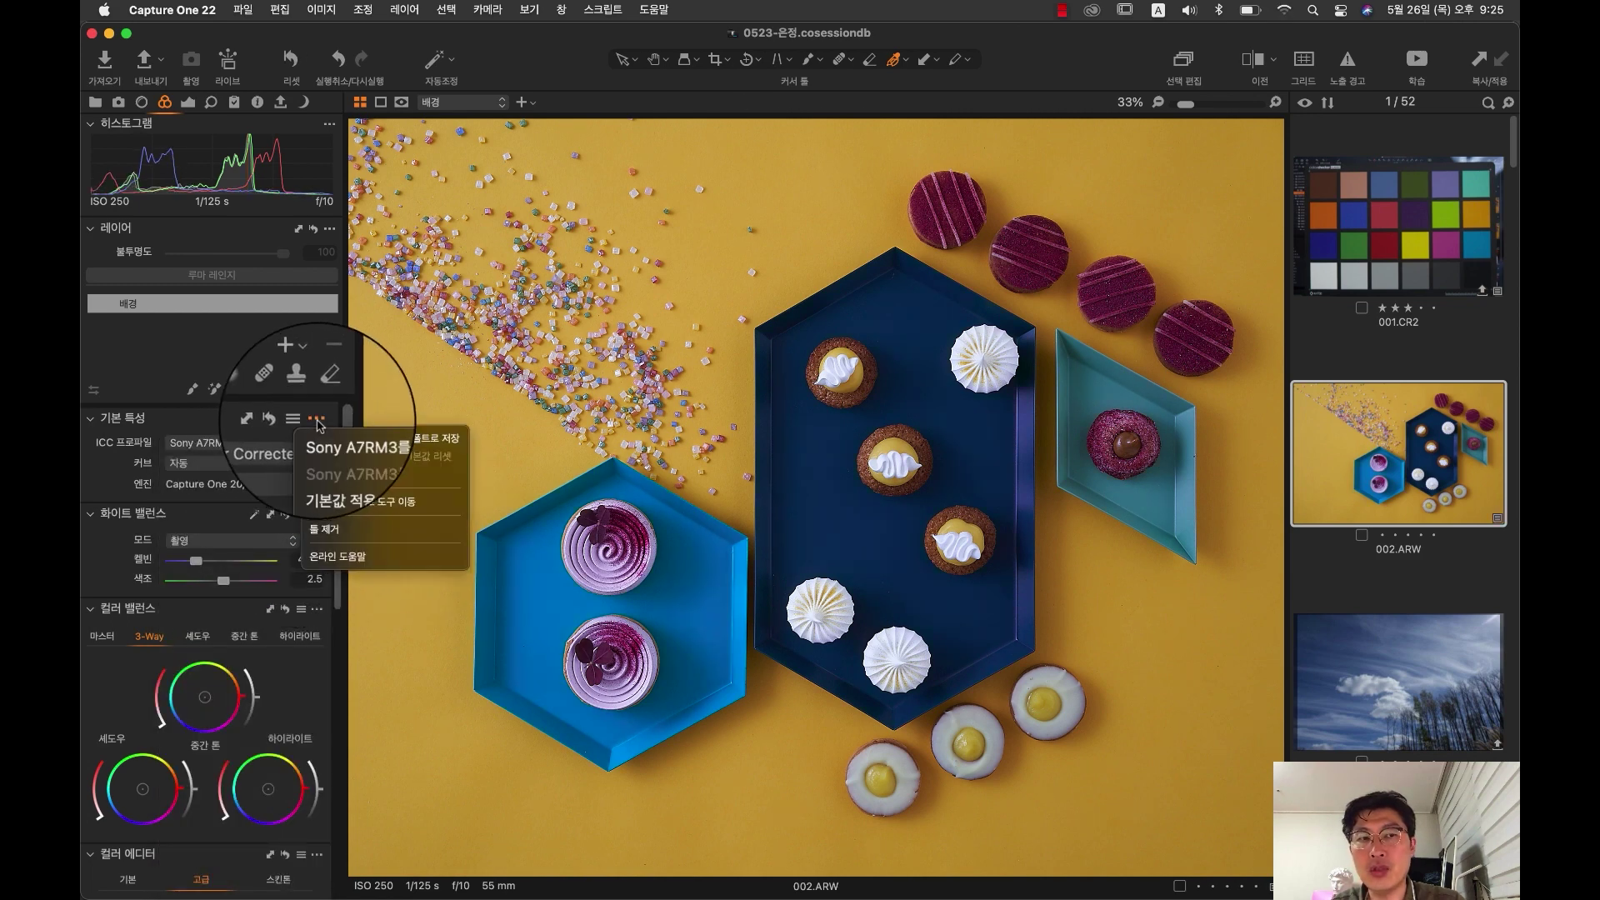
pyautogui.click(388, 446)
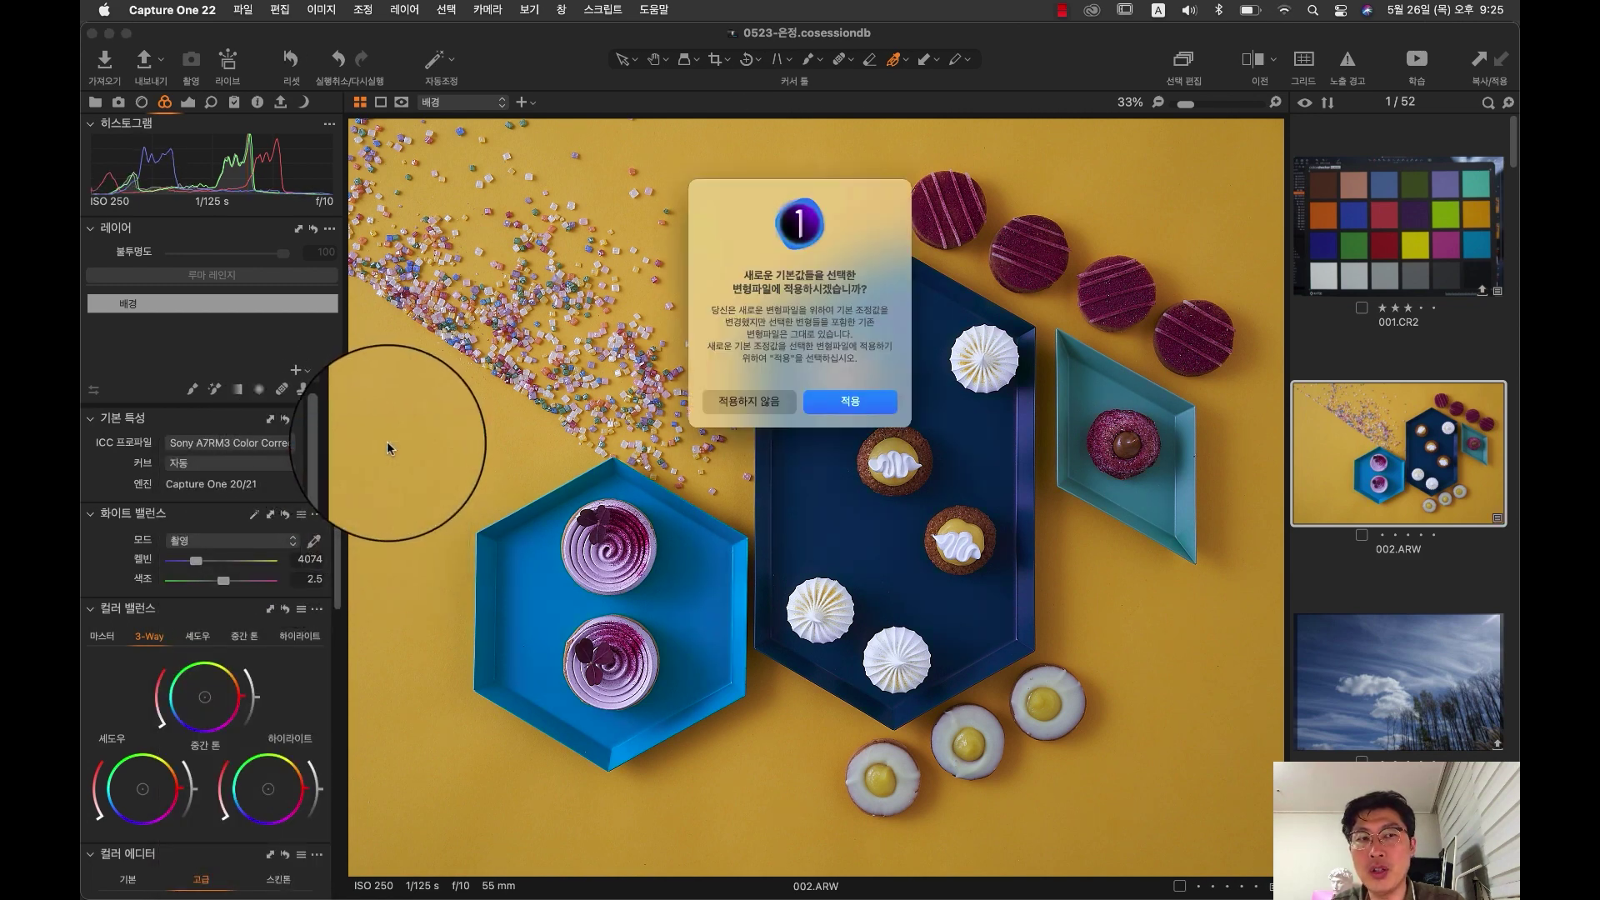
pyautogui.click(850, 401)
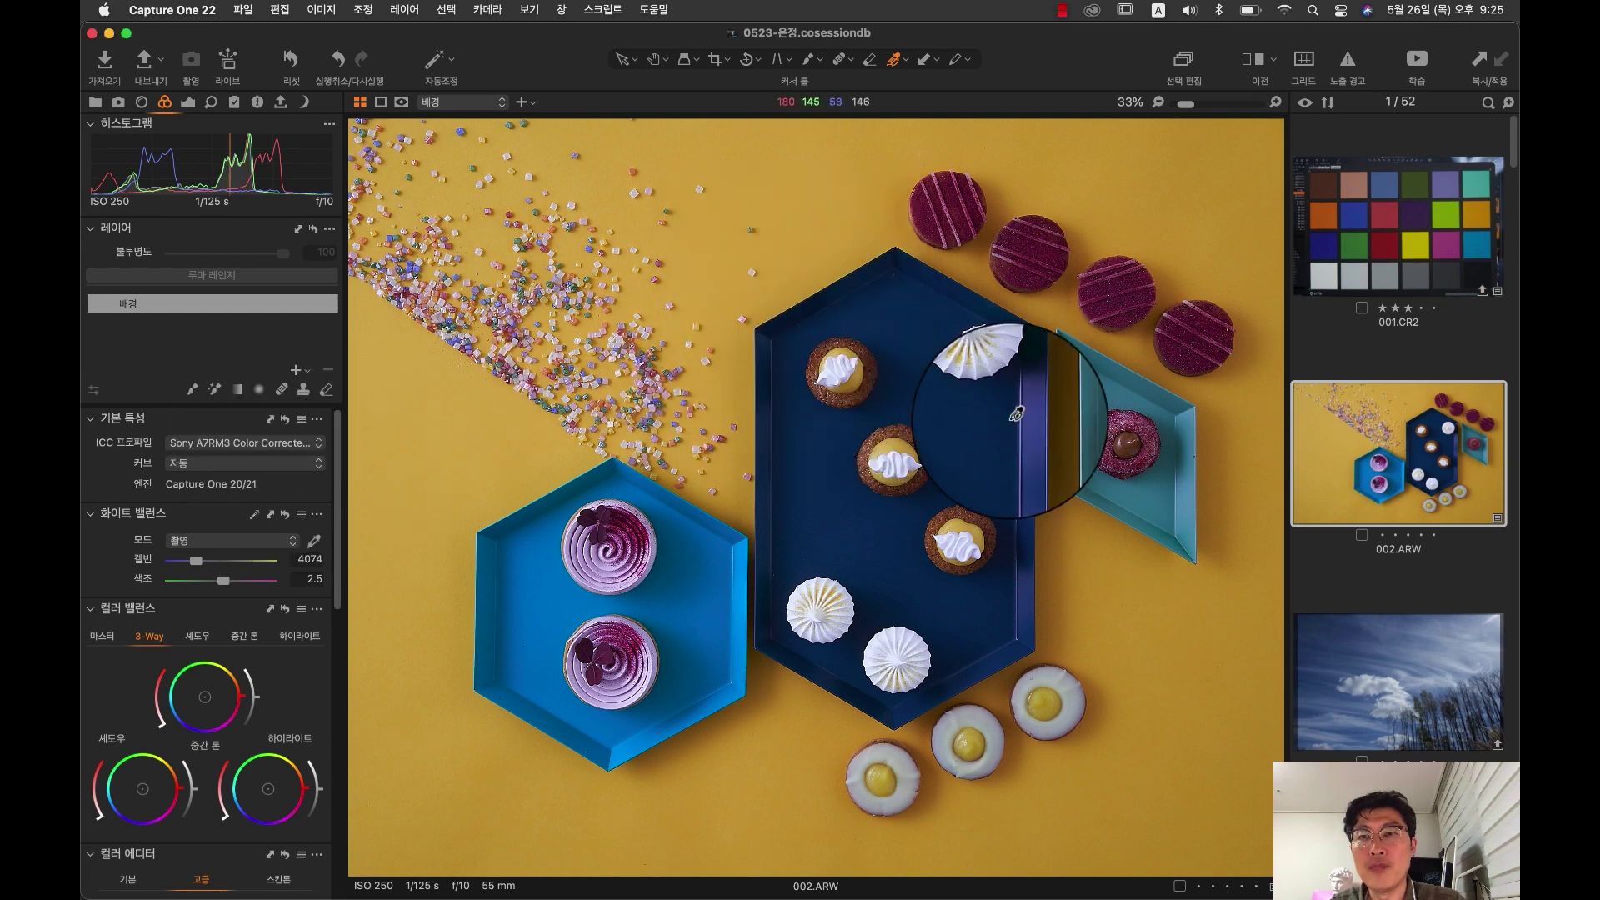
# Step: Check the ICC profiles offered for the Sony A7 cloud photo and compare them with those offered for 002.ARW
pyautogui.click(1337, 632)
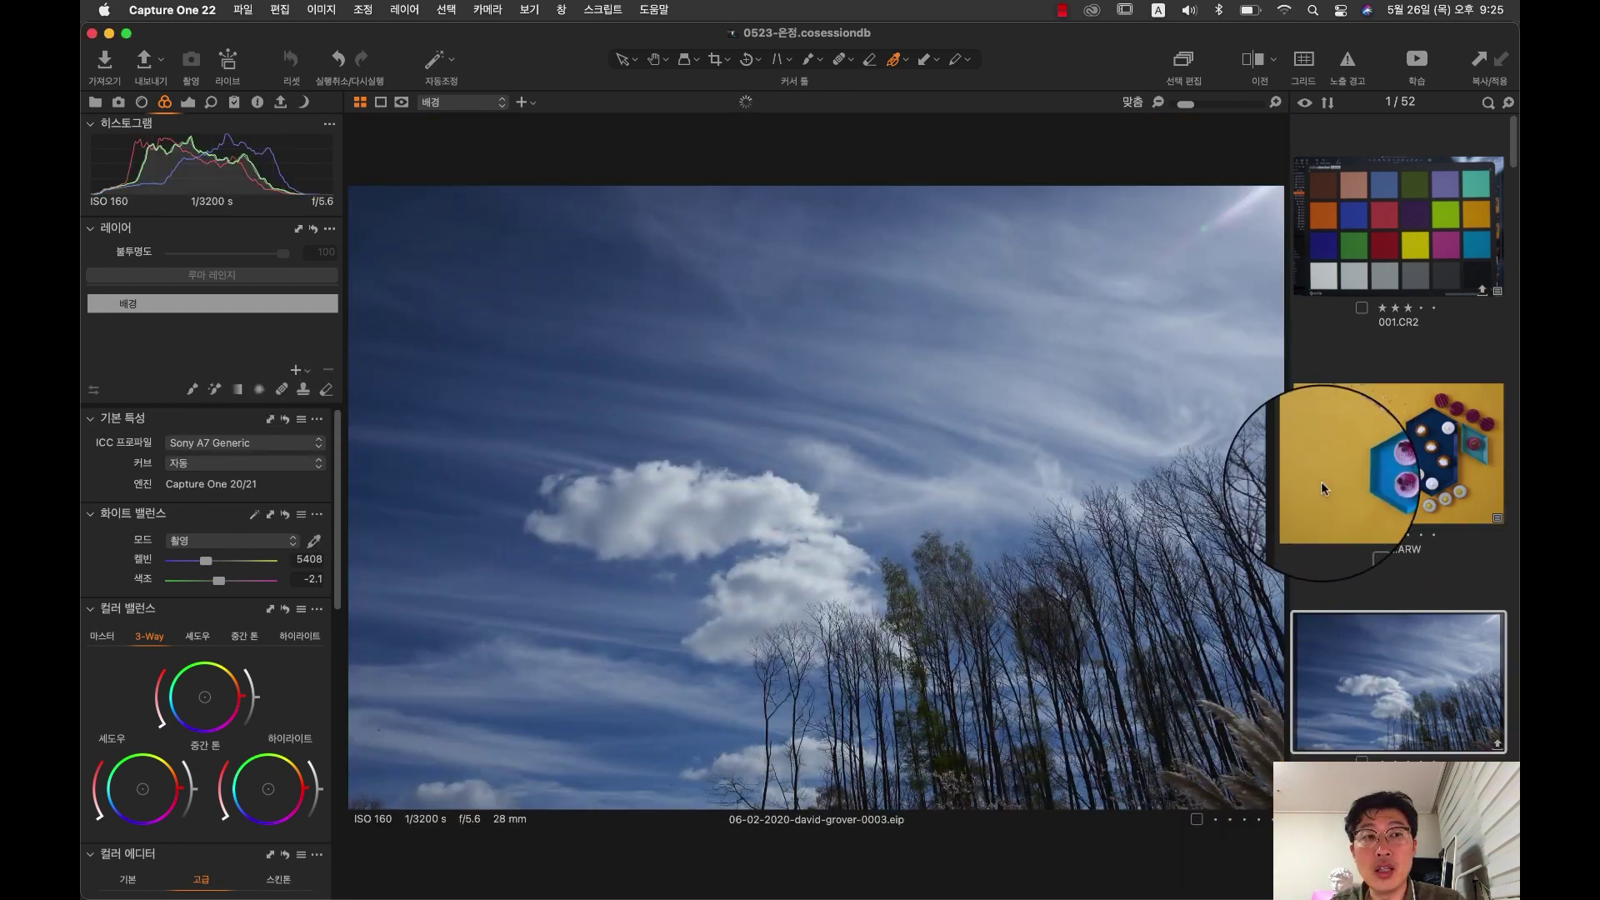
pyautogui.click(296, 448)
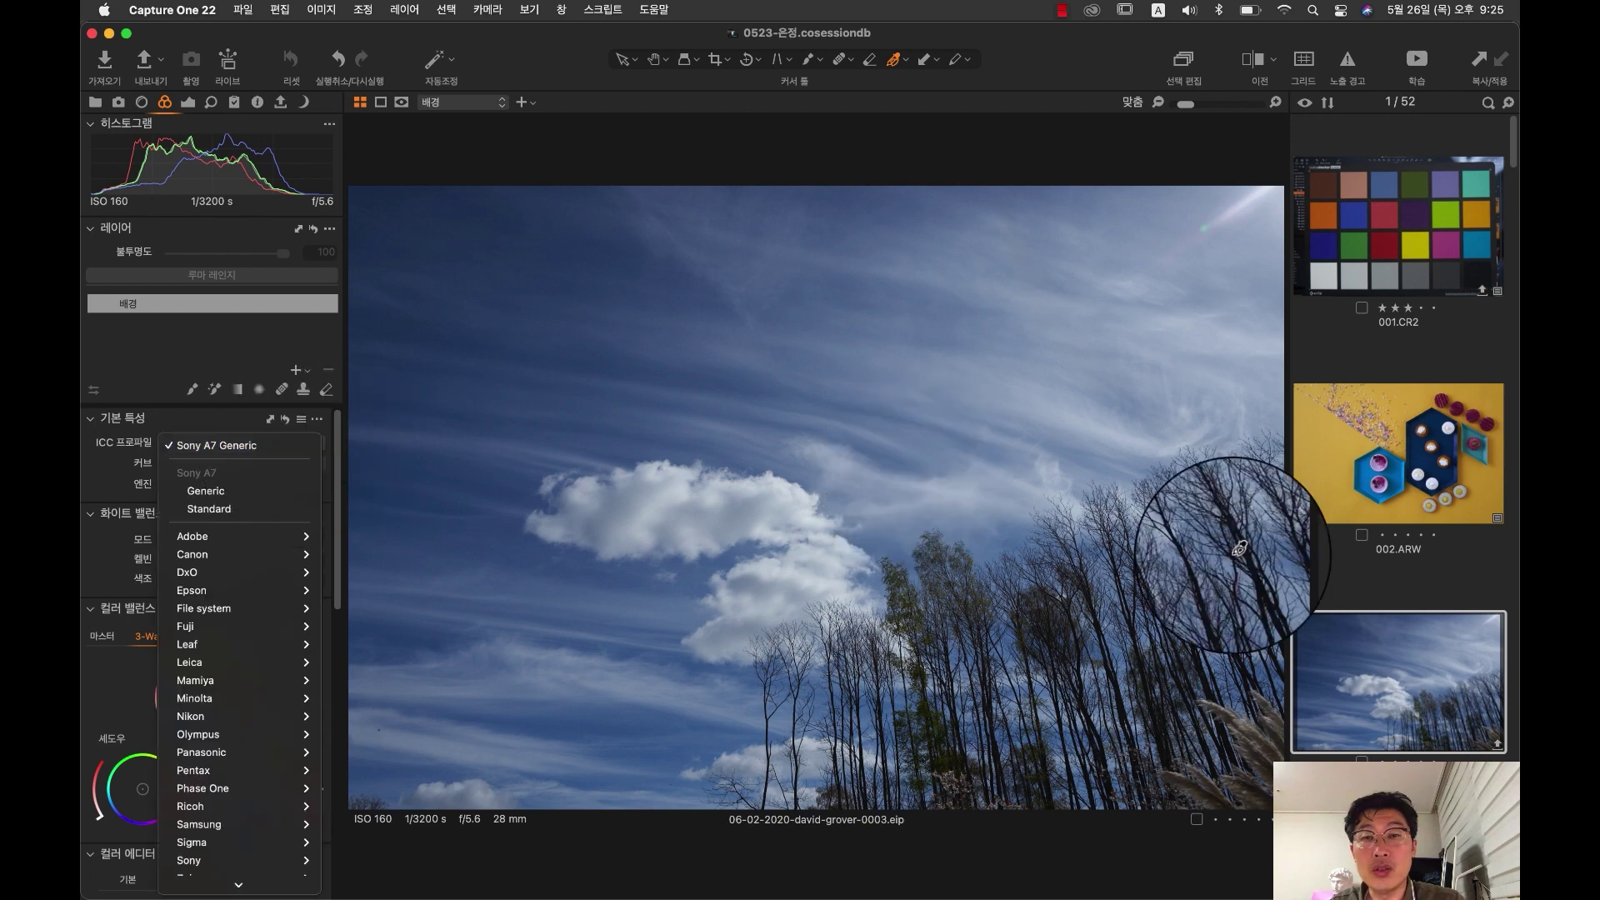
pyautogui.click(1385, 503)
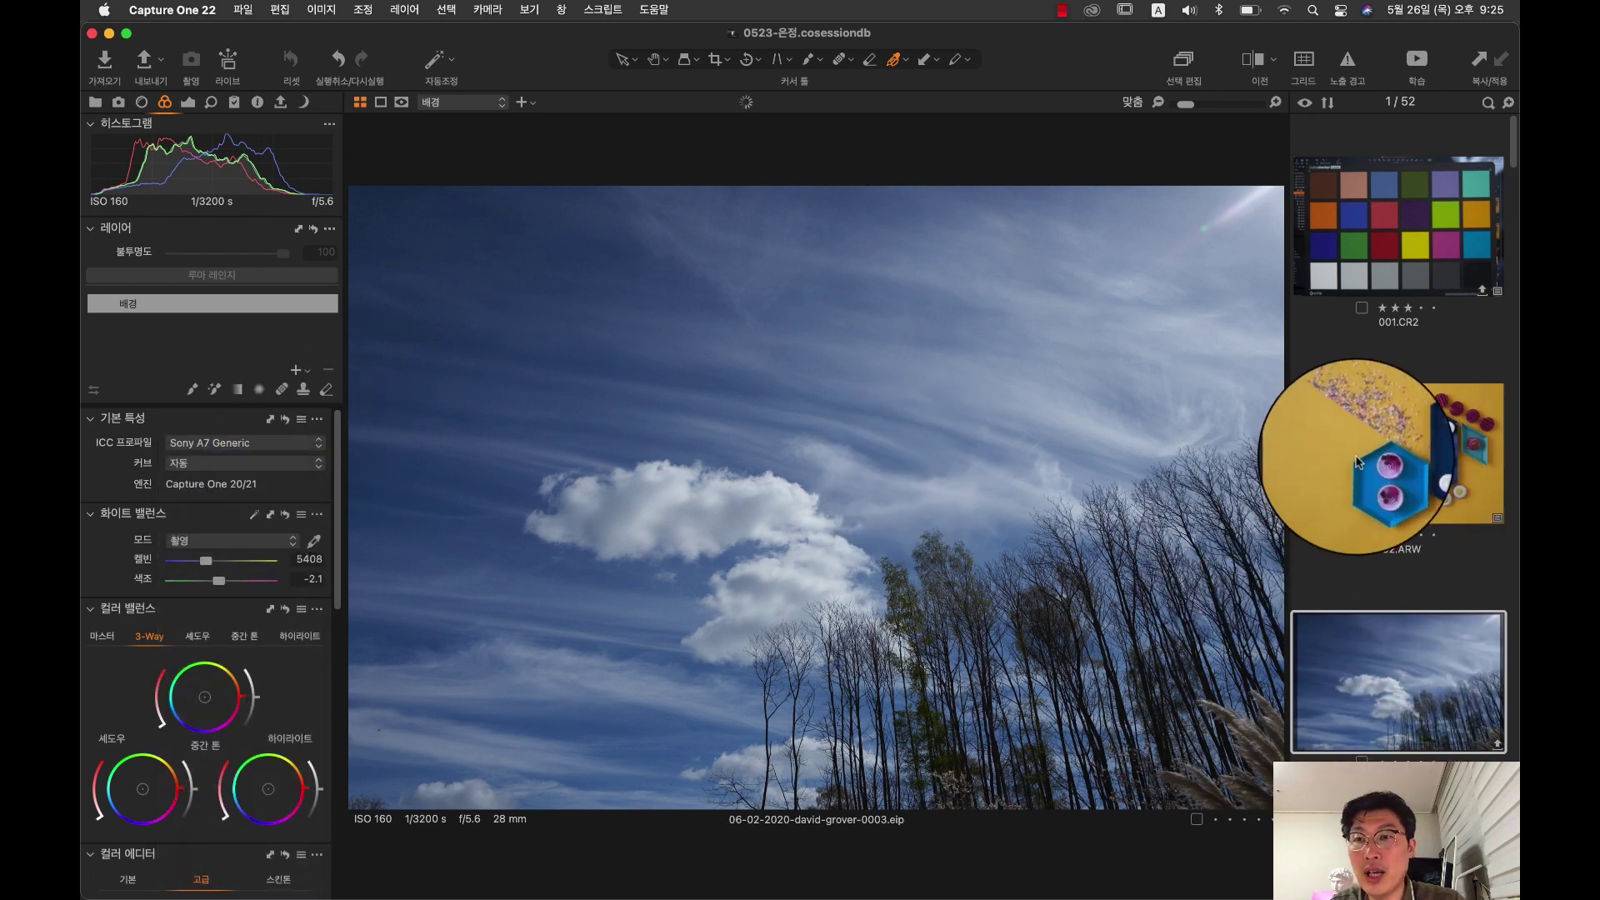
pyautogui.click(1354, 463)
pyautogui.click(289, 444)
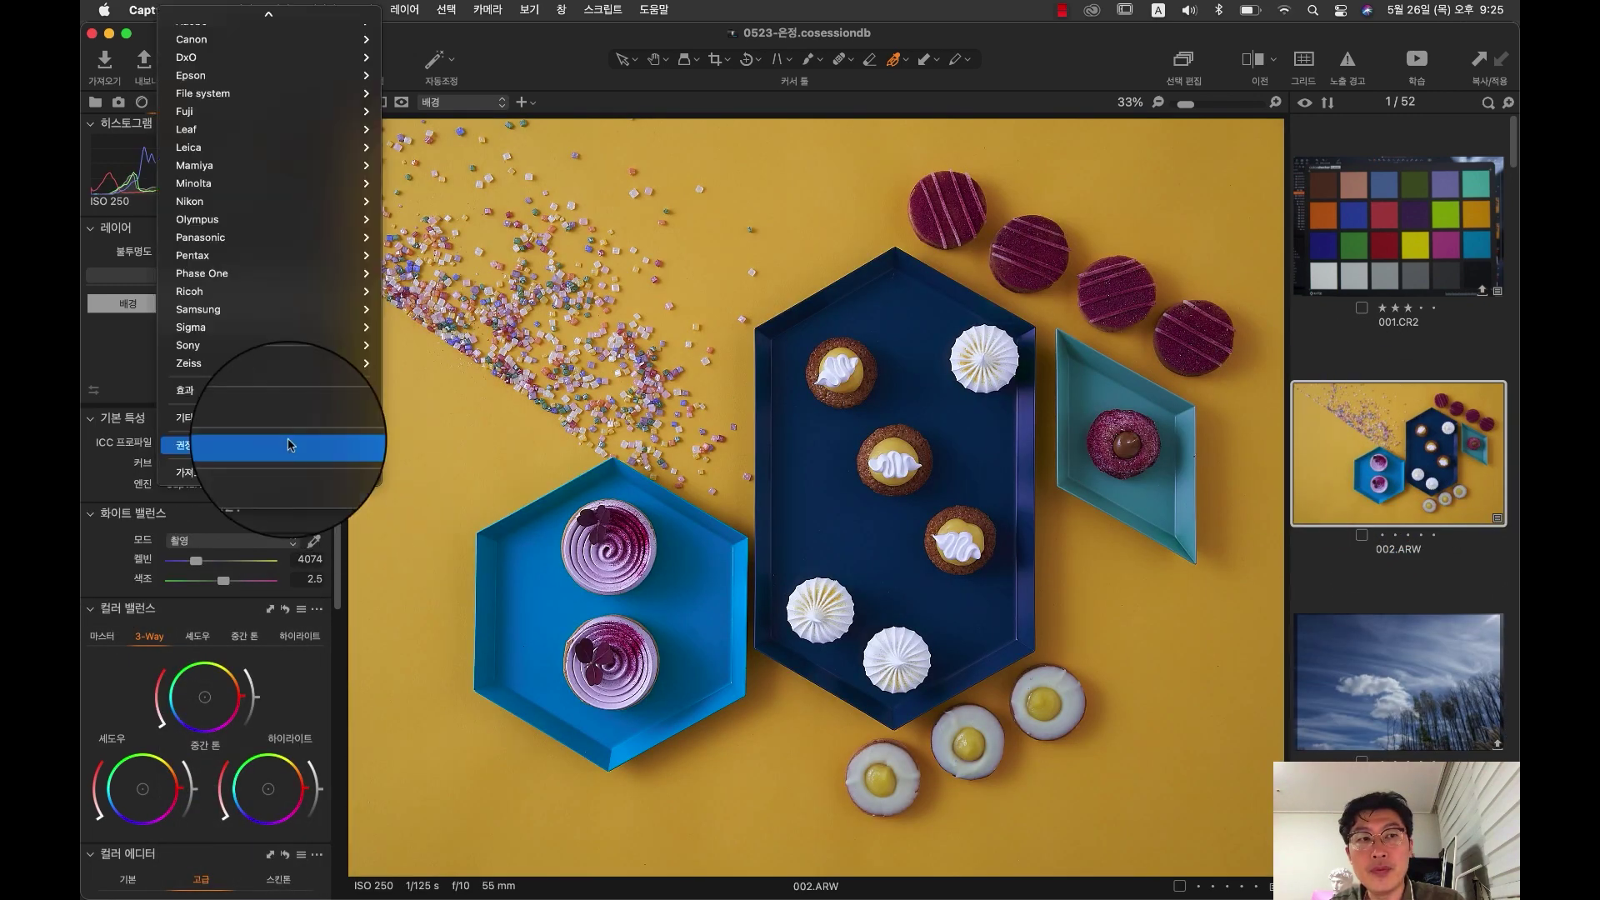
pyautogui.click(328, 527)
# Step: Try the ProStandard ICC profile on 002.ARW, reset the base characteristics and check the selected profile
pyautogui.click(315, 448)
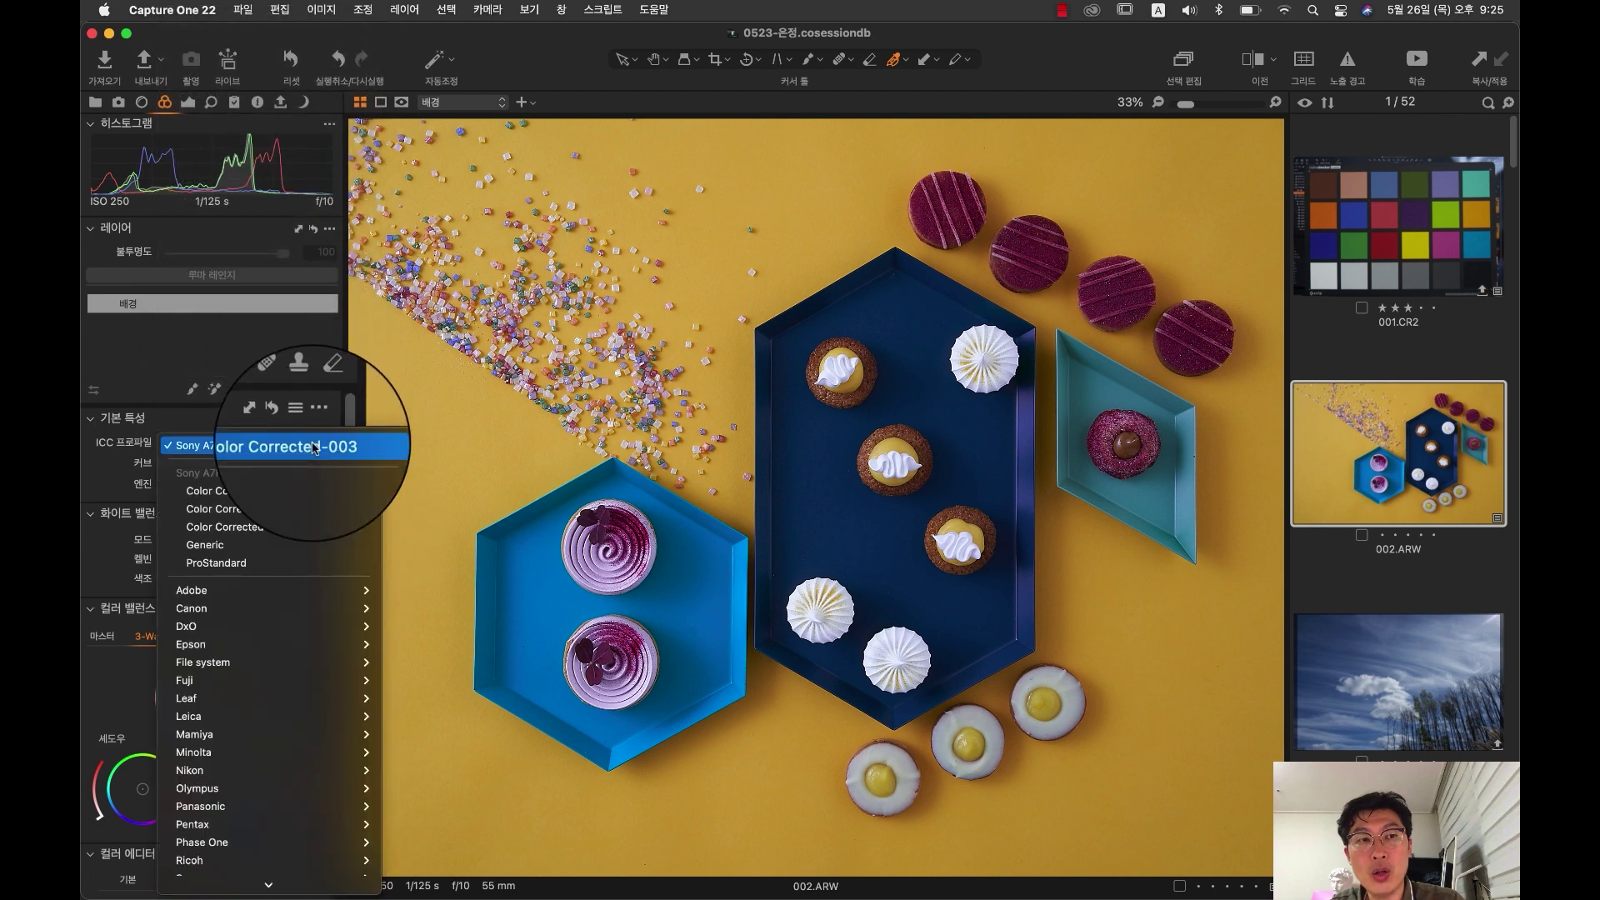
pyautogui.click(283, 570)
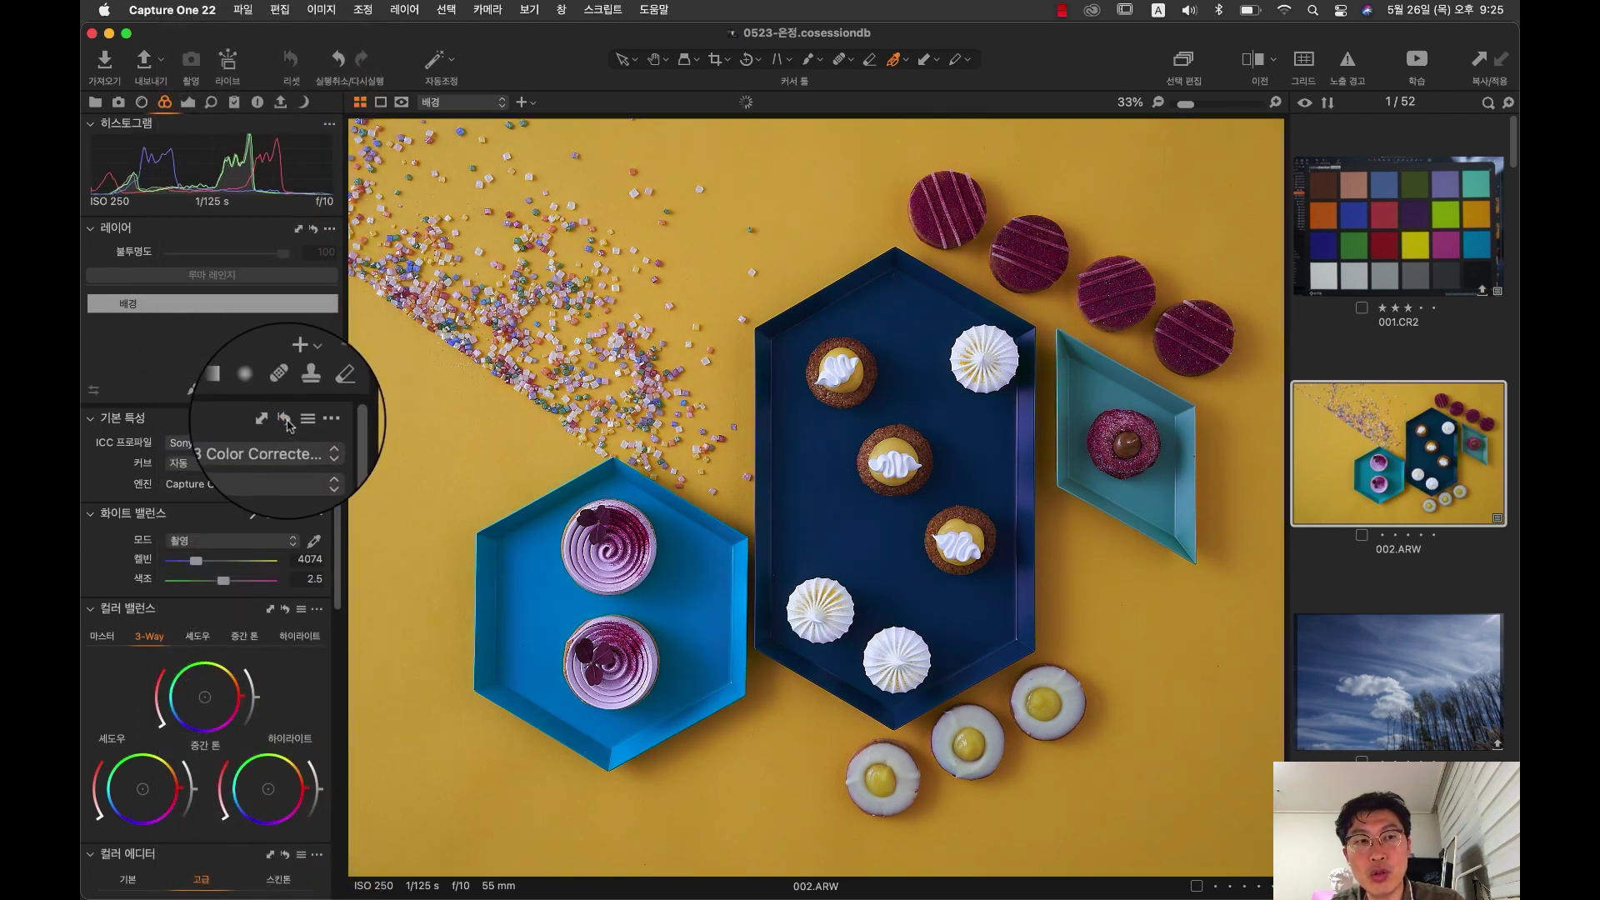
pyautogui.click(318, 449)
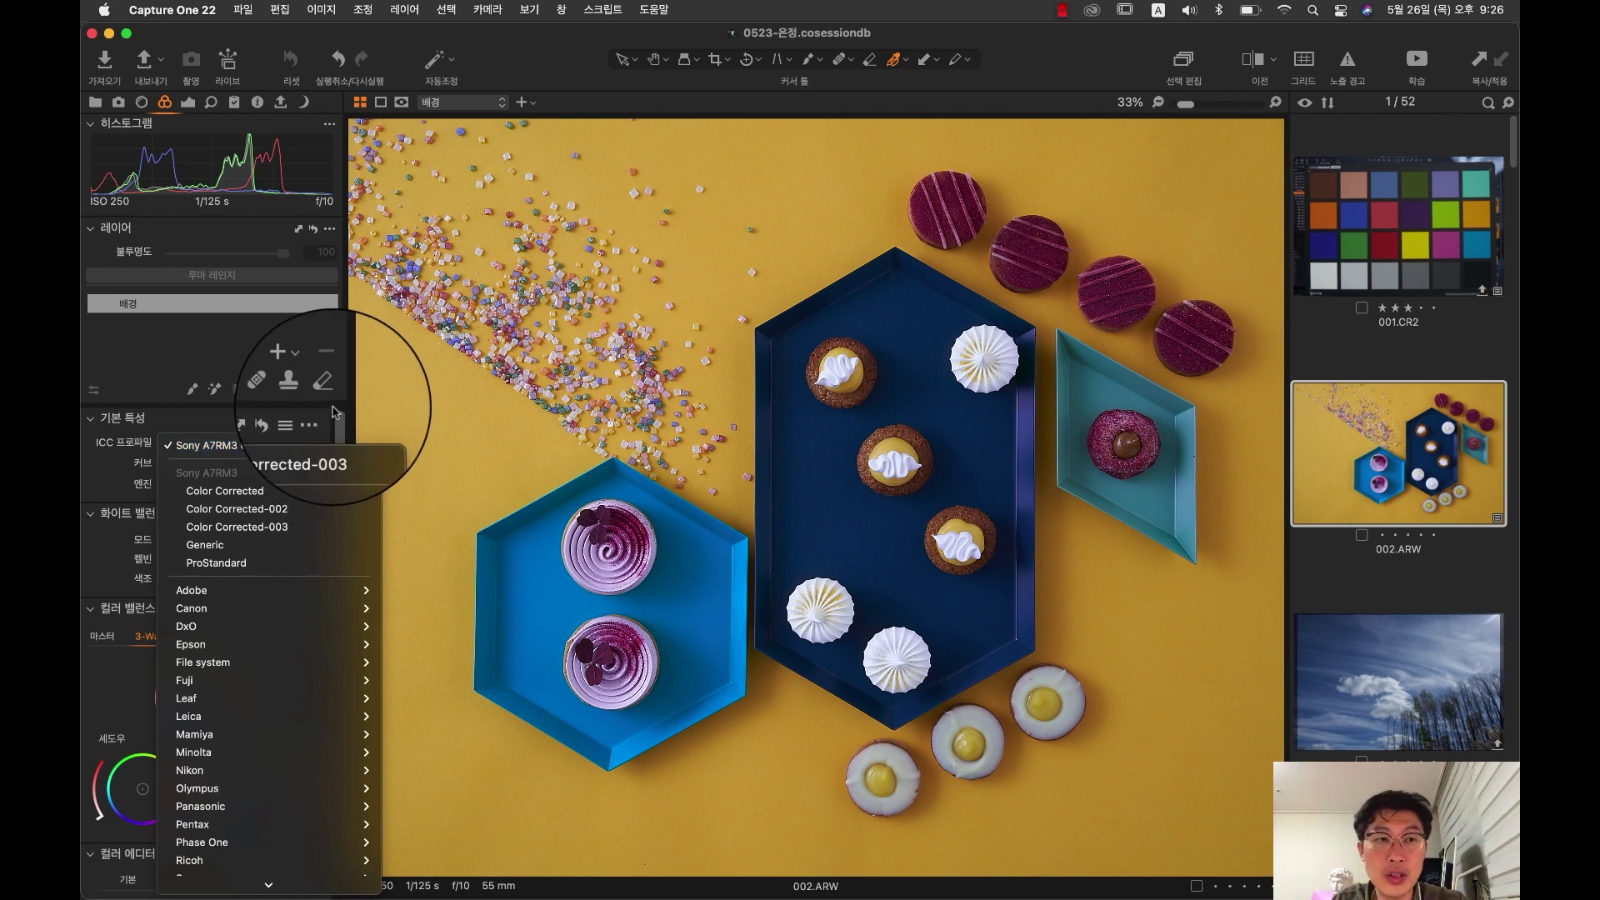
pyautogui.click(339, 416)
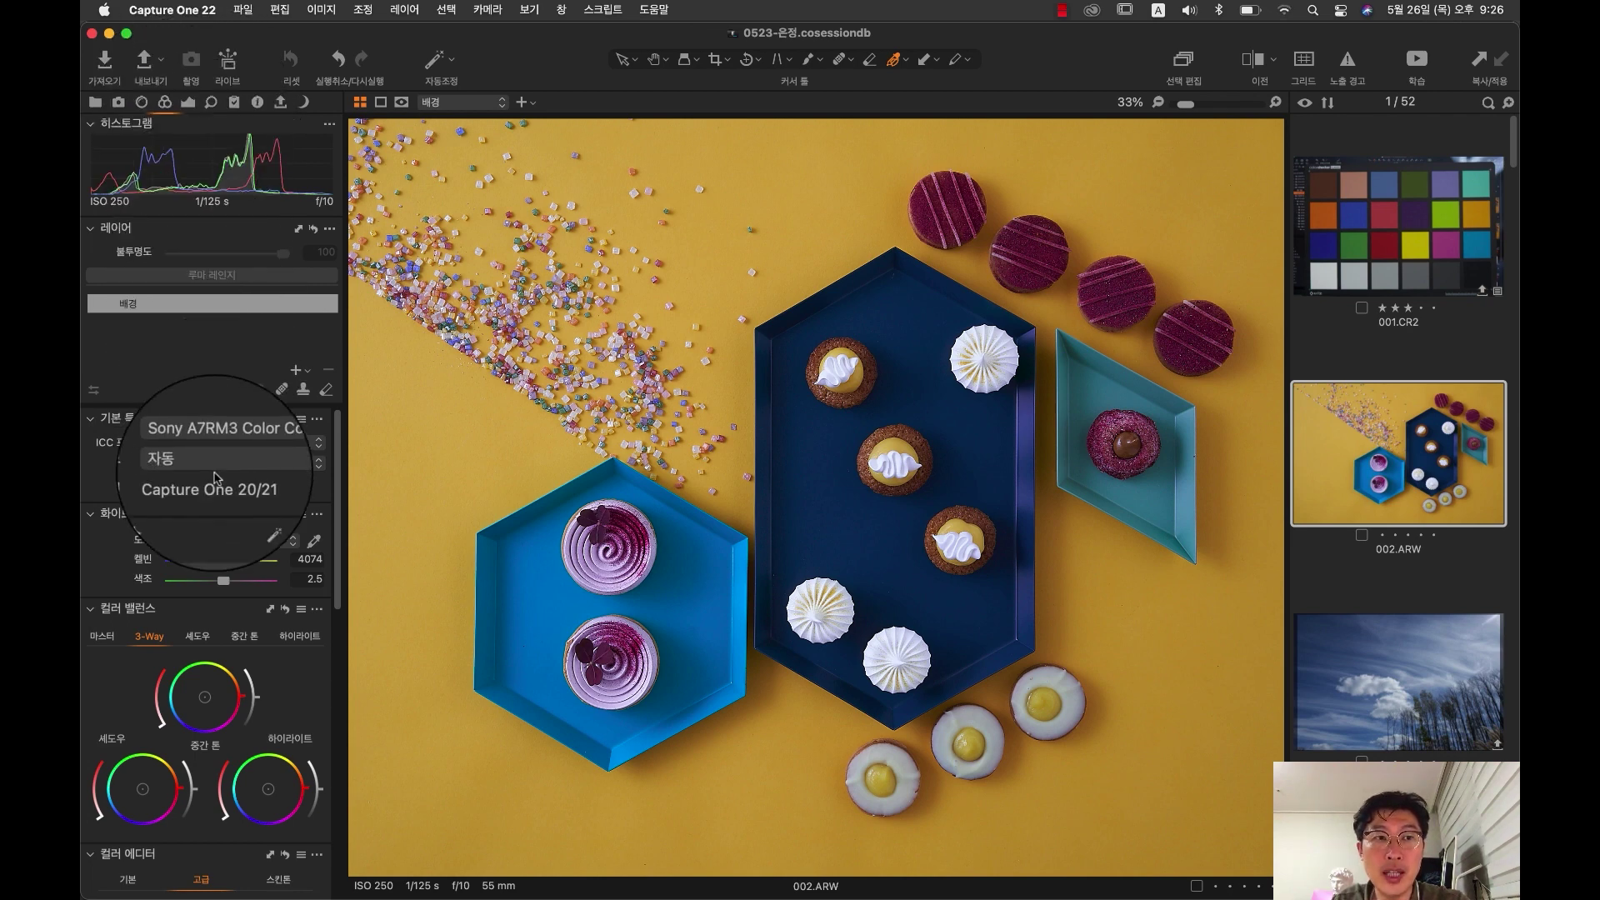
# Step: Show the exposure tools, open the portrait of the woman in the yellow sweater and fit it in the viewer
pyautogui.click(188, 102)
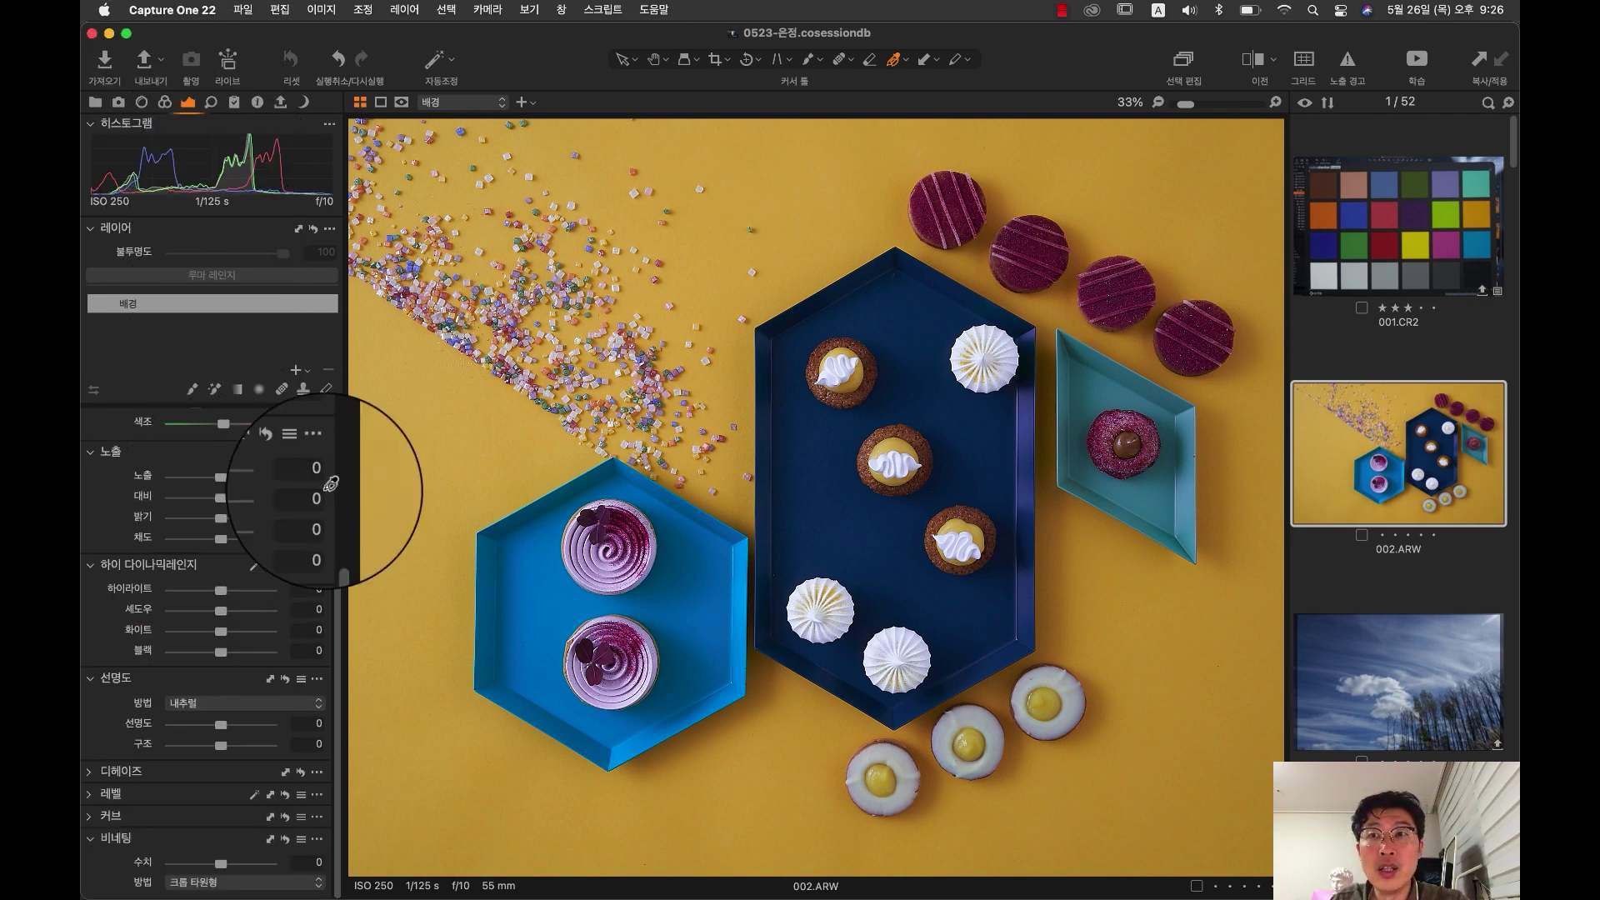
pyautogui.scroll(-15, 1403, 587)
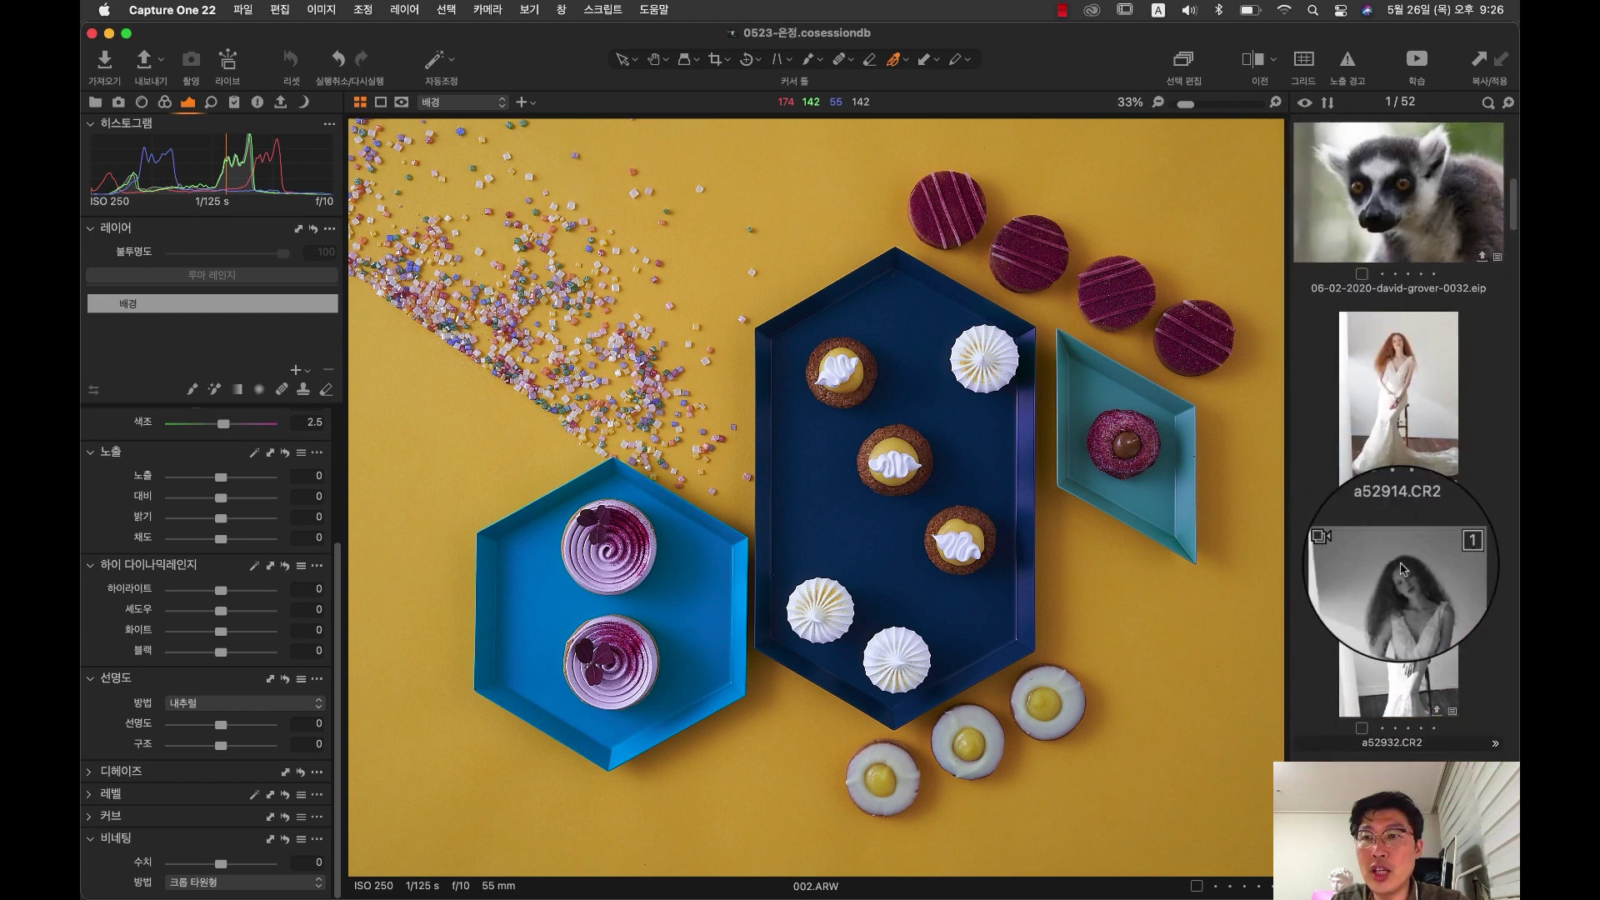
pyautogui.scroll(-2, 1404, 575)
pyautogui.click(1400, 583)
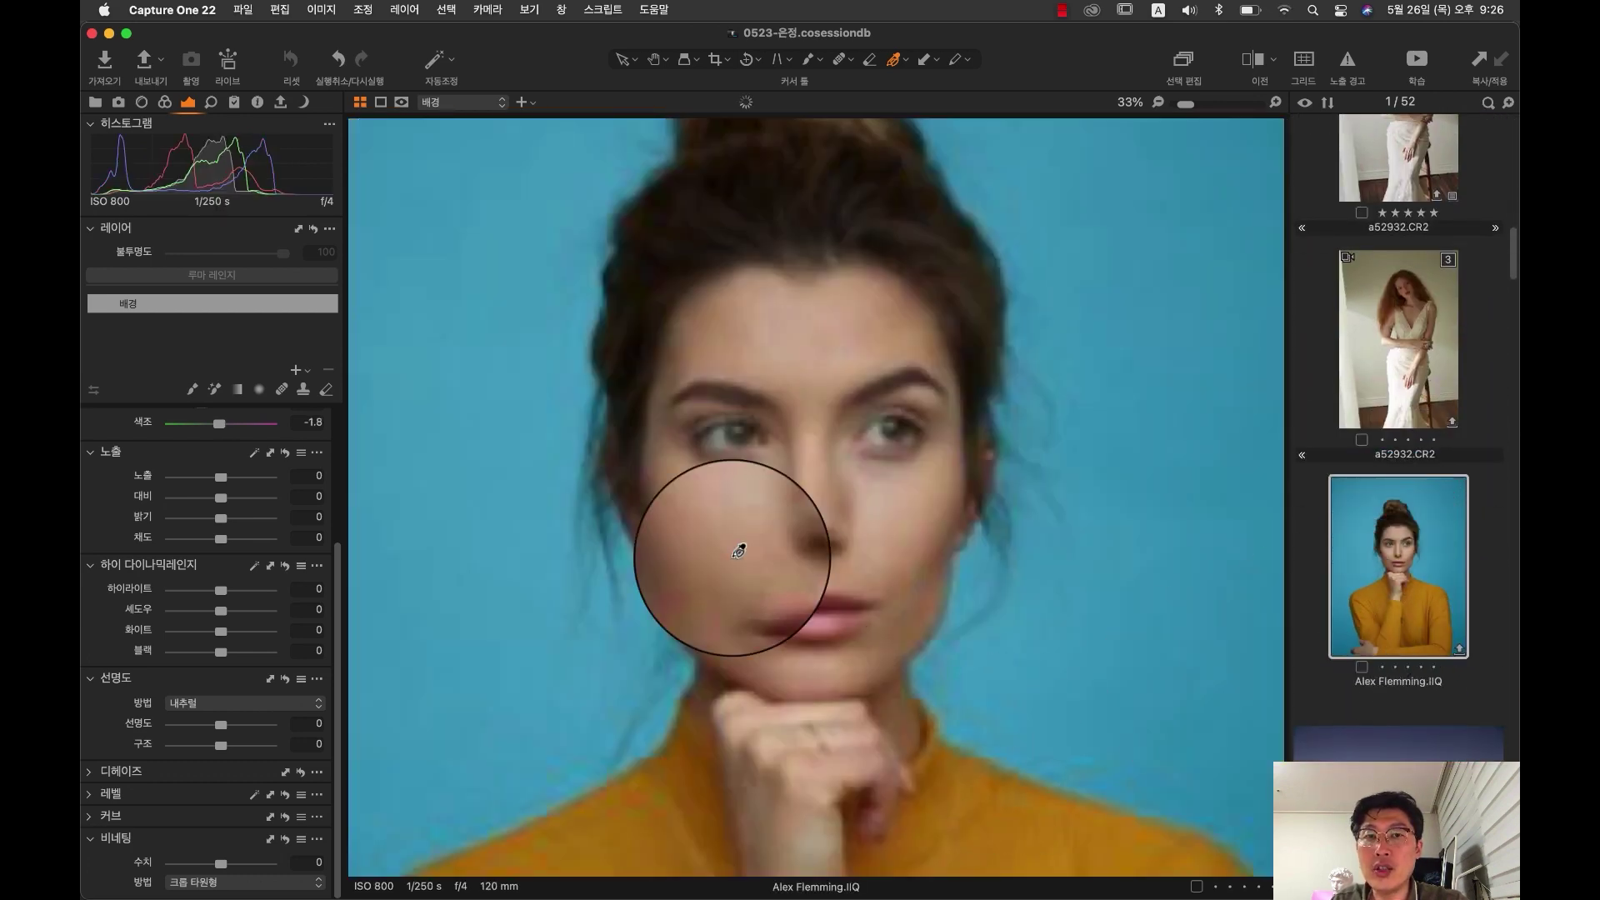
pyautogui.click(655, 66)
pyautogui.doubleClick(786, 468)
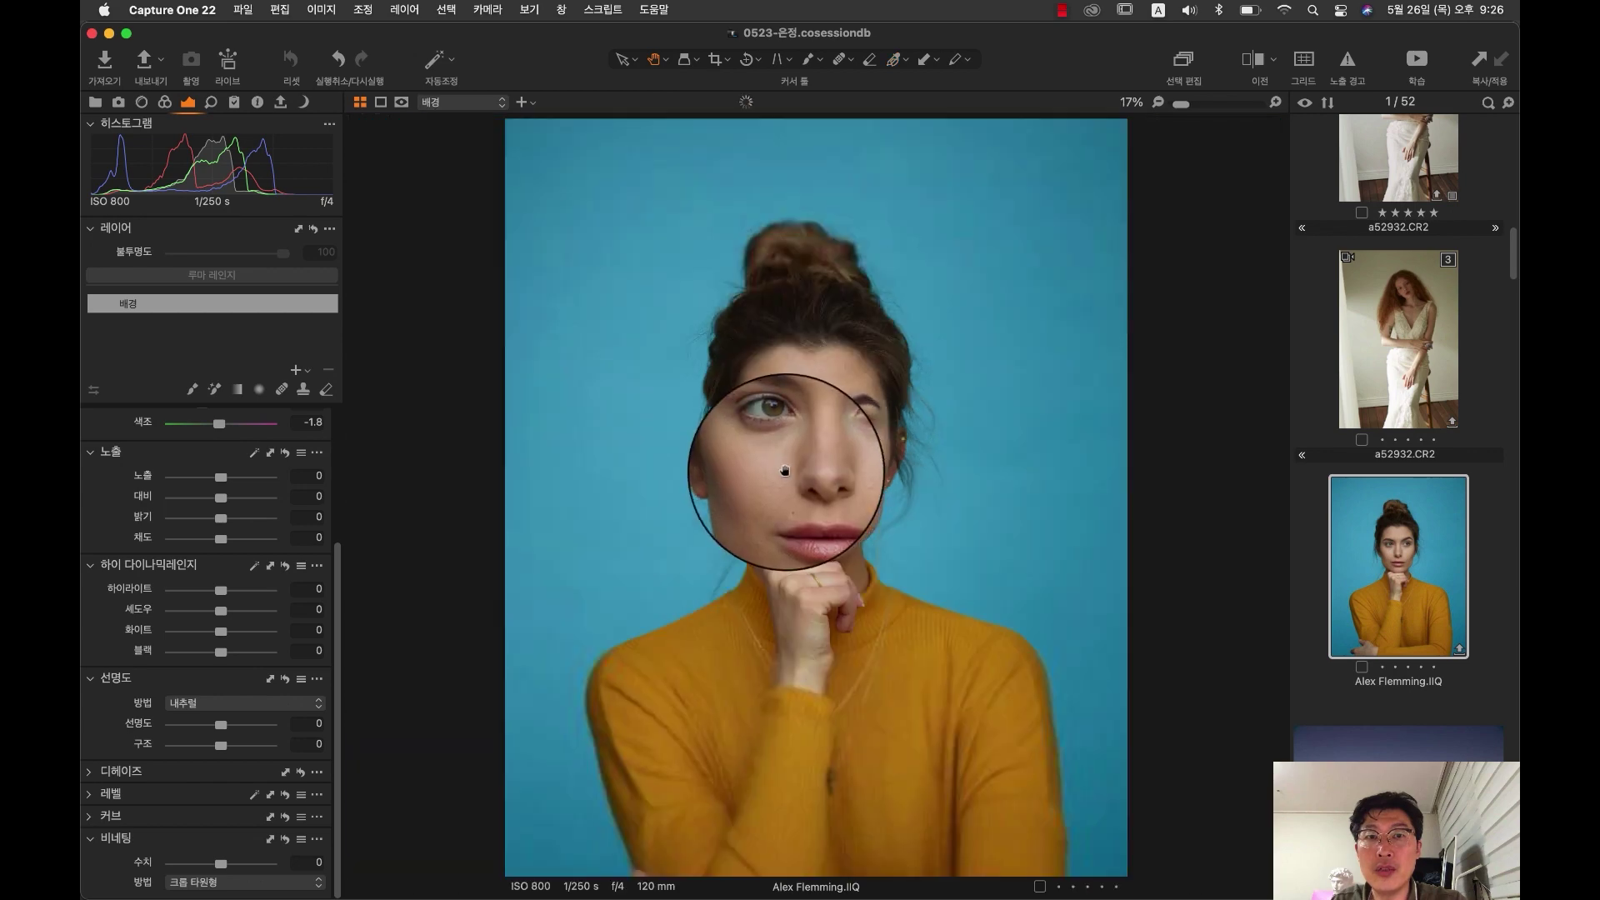
# Step: Try a contrast of -50 on the portrait, then raise the contrast to 50
pyautogui.moveTo(250, 500); pyautogui.dragTo(316, 502)
pyautogui.click(316, 500)
pyautogui.write('-50')
pyautogui.press('Return')
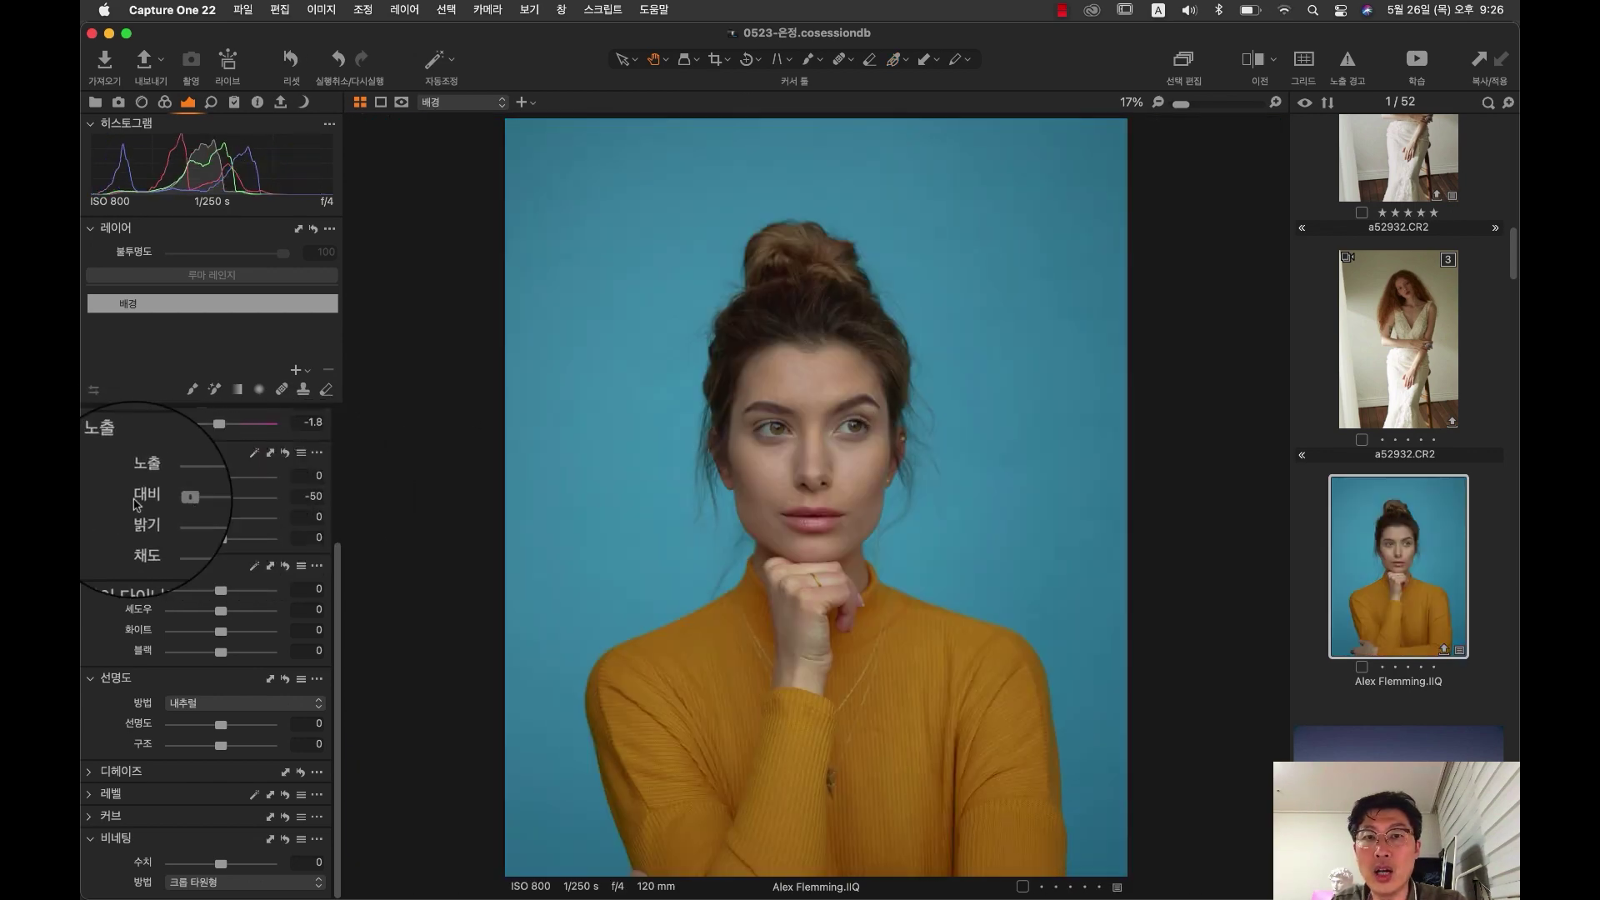
pyautogui.moveTo(160, 503); pyautogui.dragTo(300, 504)
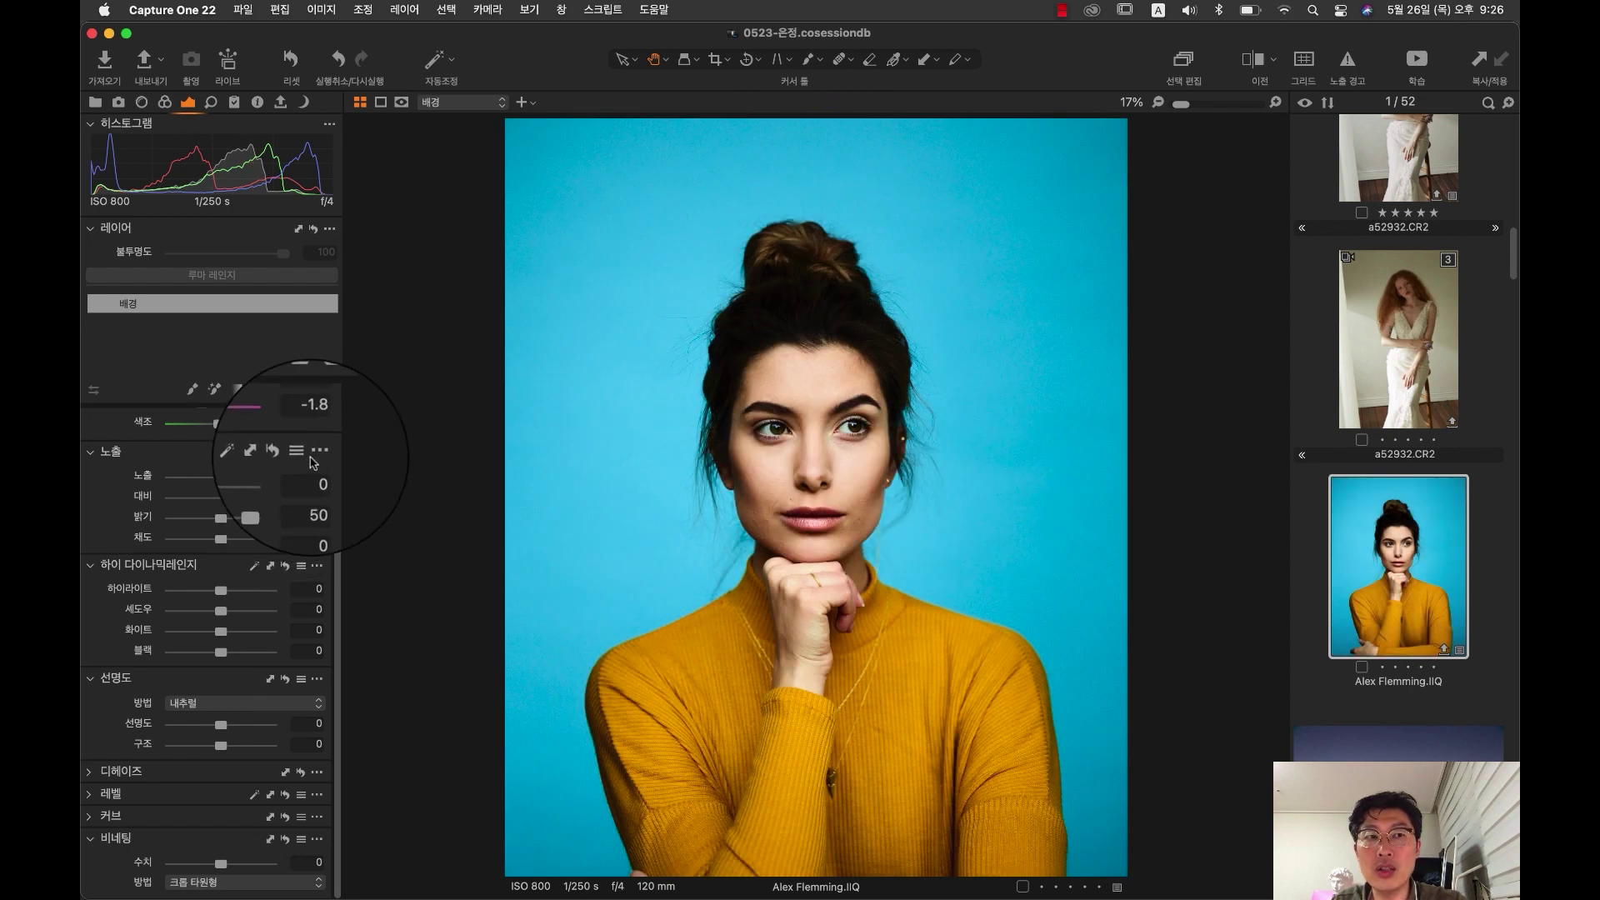
# Step: Save the portrait's exposure settings as the Phase One IQ3 100MP default and apply the new default to the selected variant
pyautogui.click(317, 454)
pyautogui.click(357, 474)
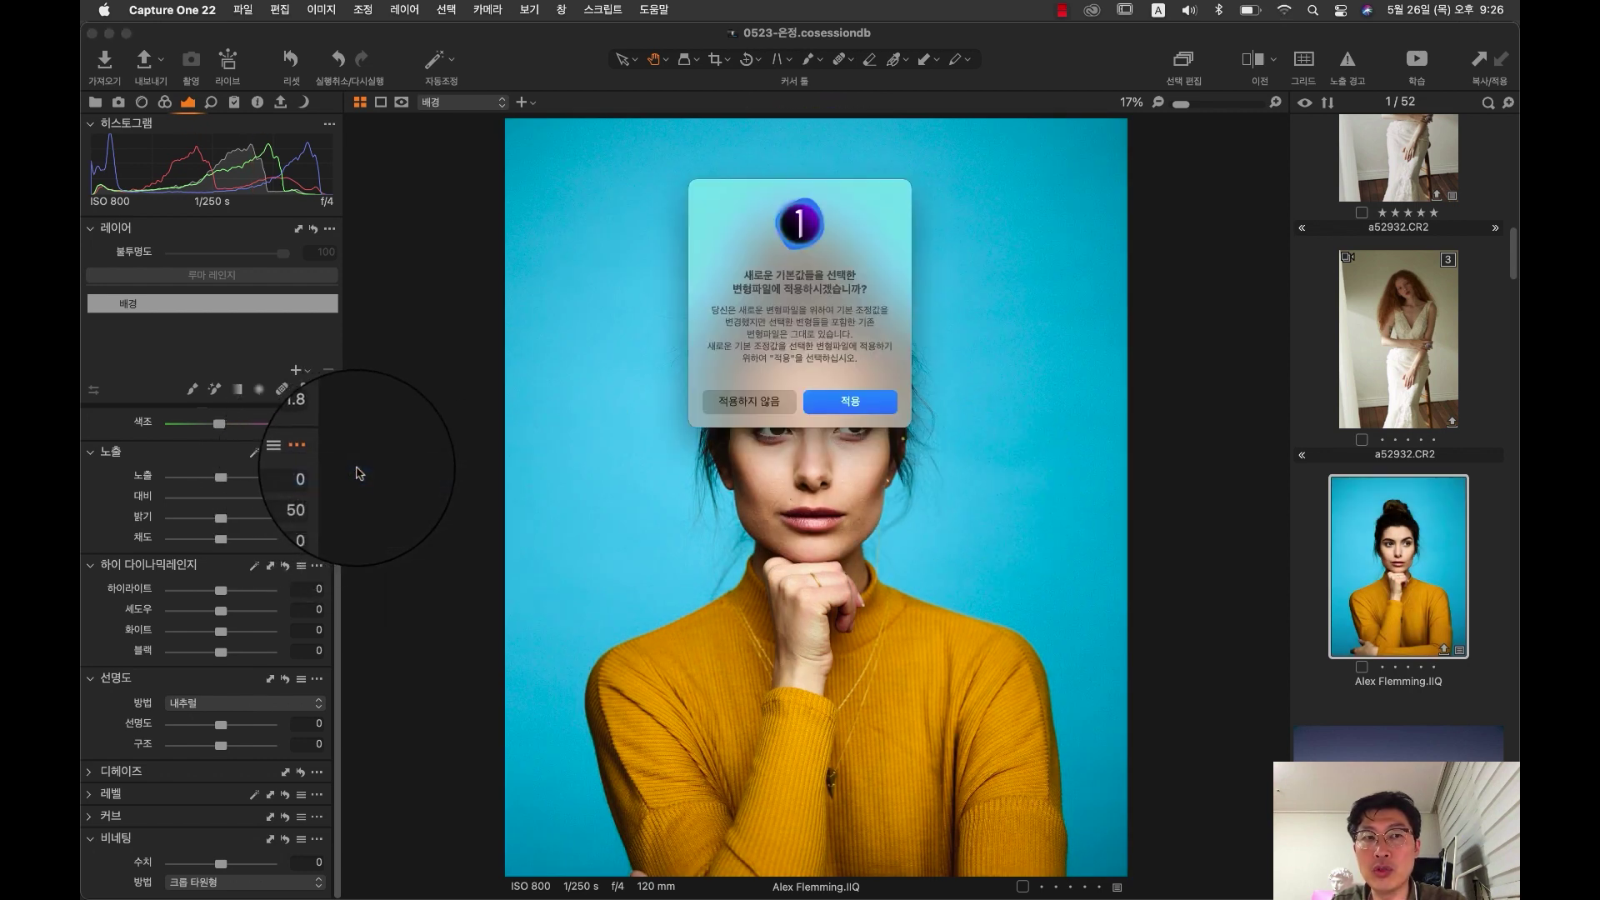
pyautogui.click(847, 404)
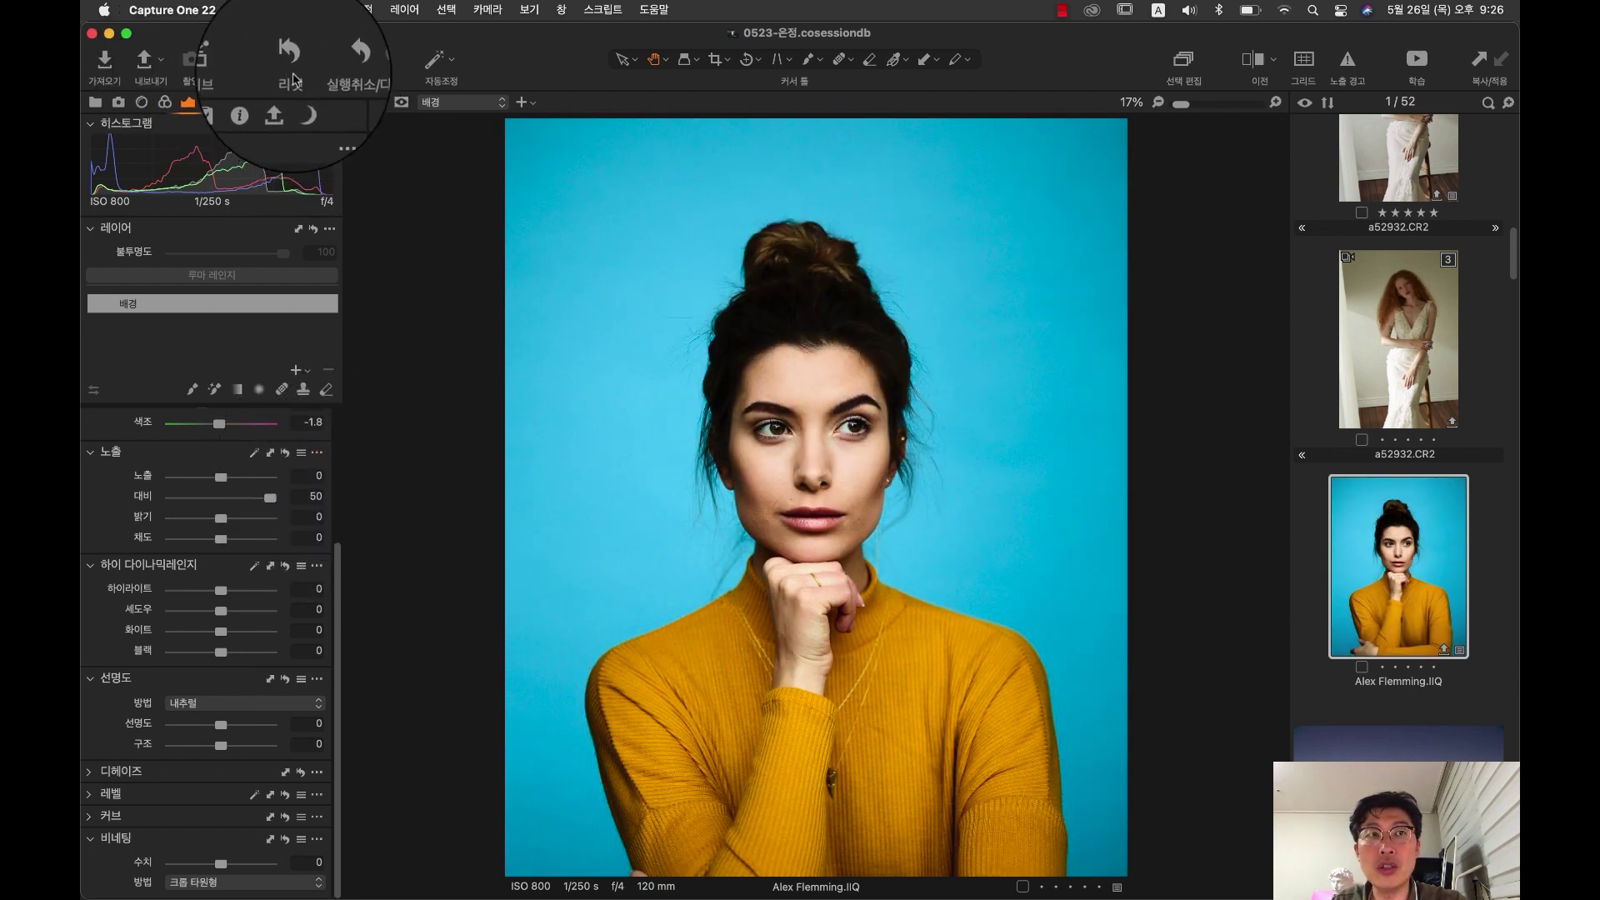
# Step: Try exposure 1.31, contrast 47, brightness -31, saturation 45, highlight 69 and shadow 75 on the portrait, then reset all its adjustments
pyautogui.moveTo(293, 65); pyautogui.dragTo(294, 80)
pyautogui.click(237, 493)
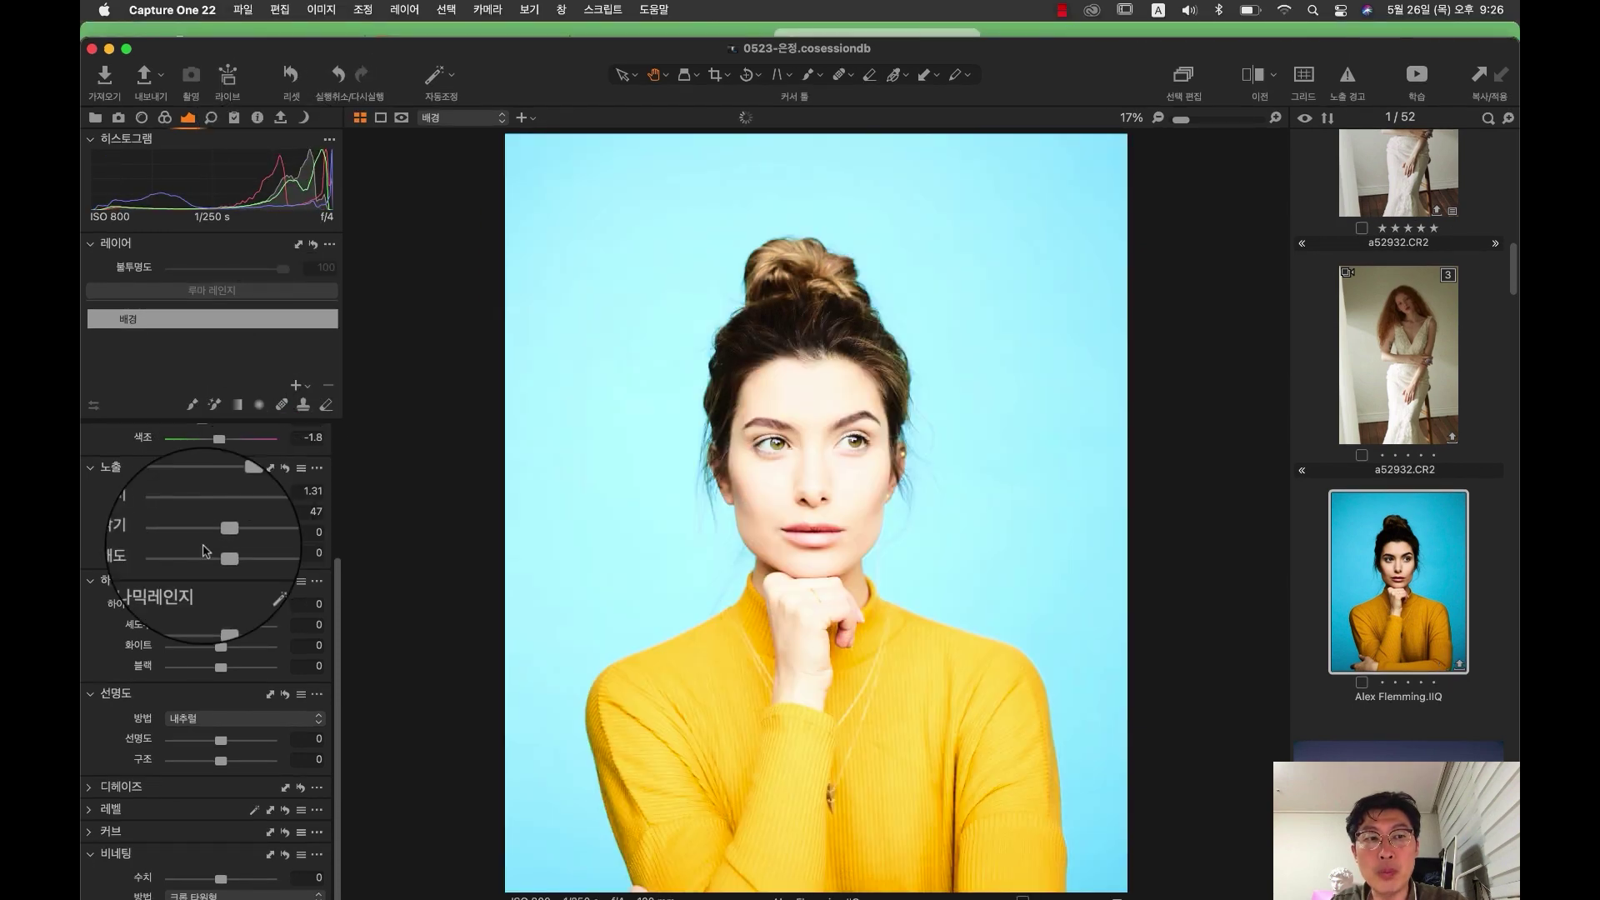
pyautogui.click(191, 533)
pyautogui.click(243, 554)
pyautogui.click(255, 606)
pyautogui.click(258, 627)
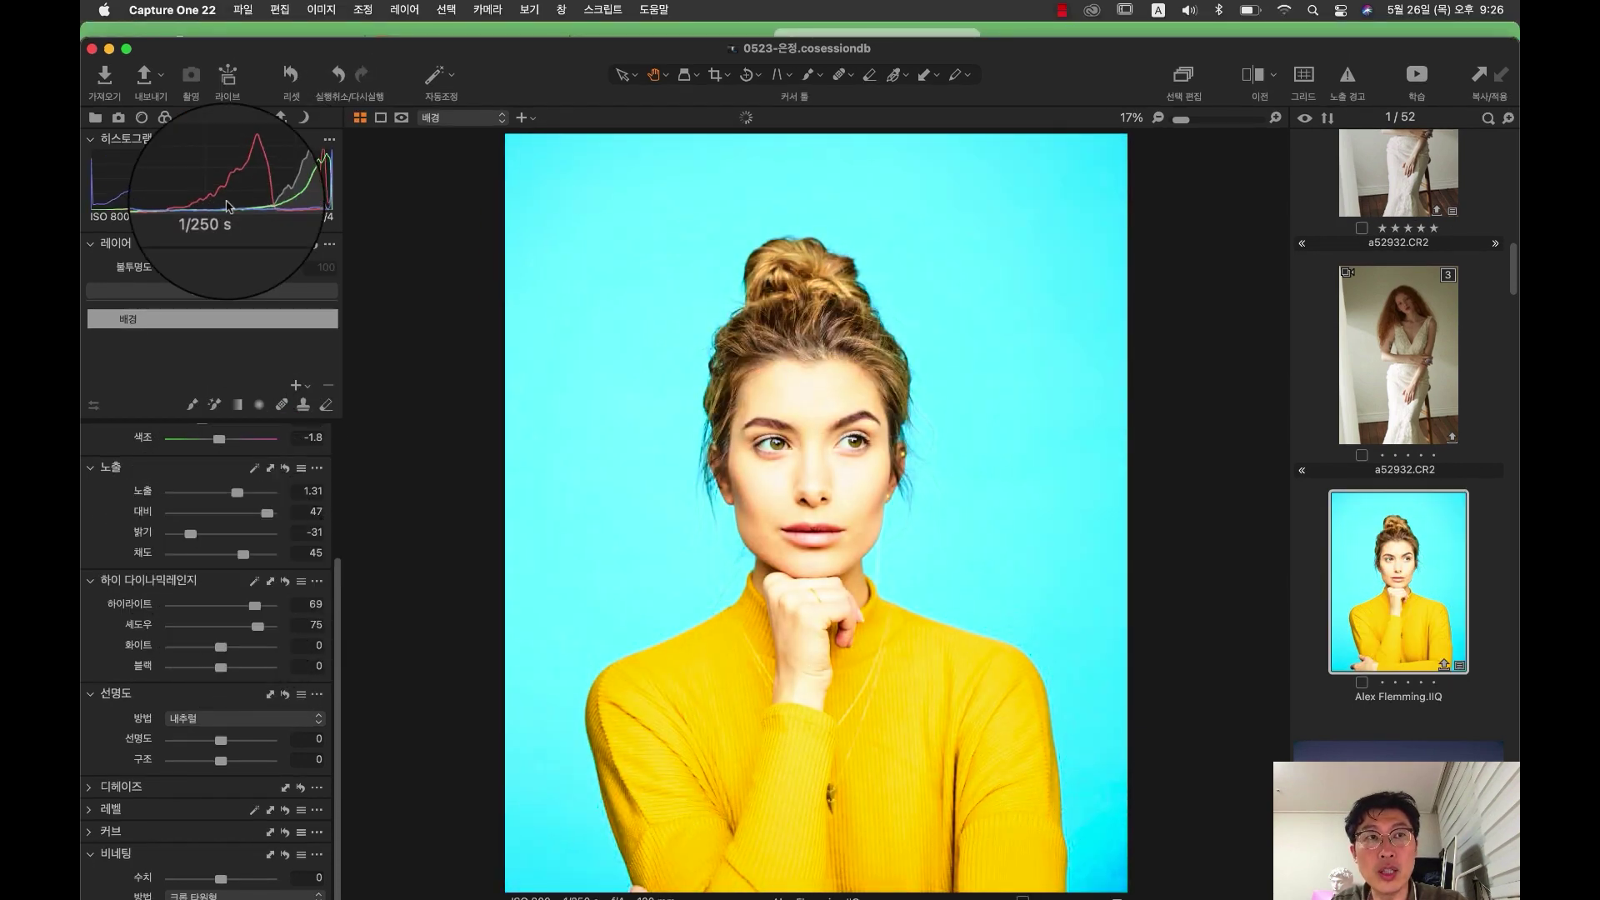
pyautogui.click(296, 74)
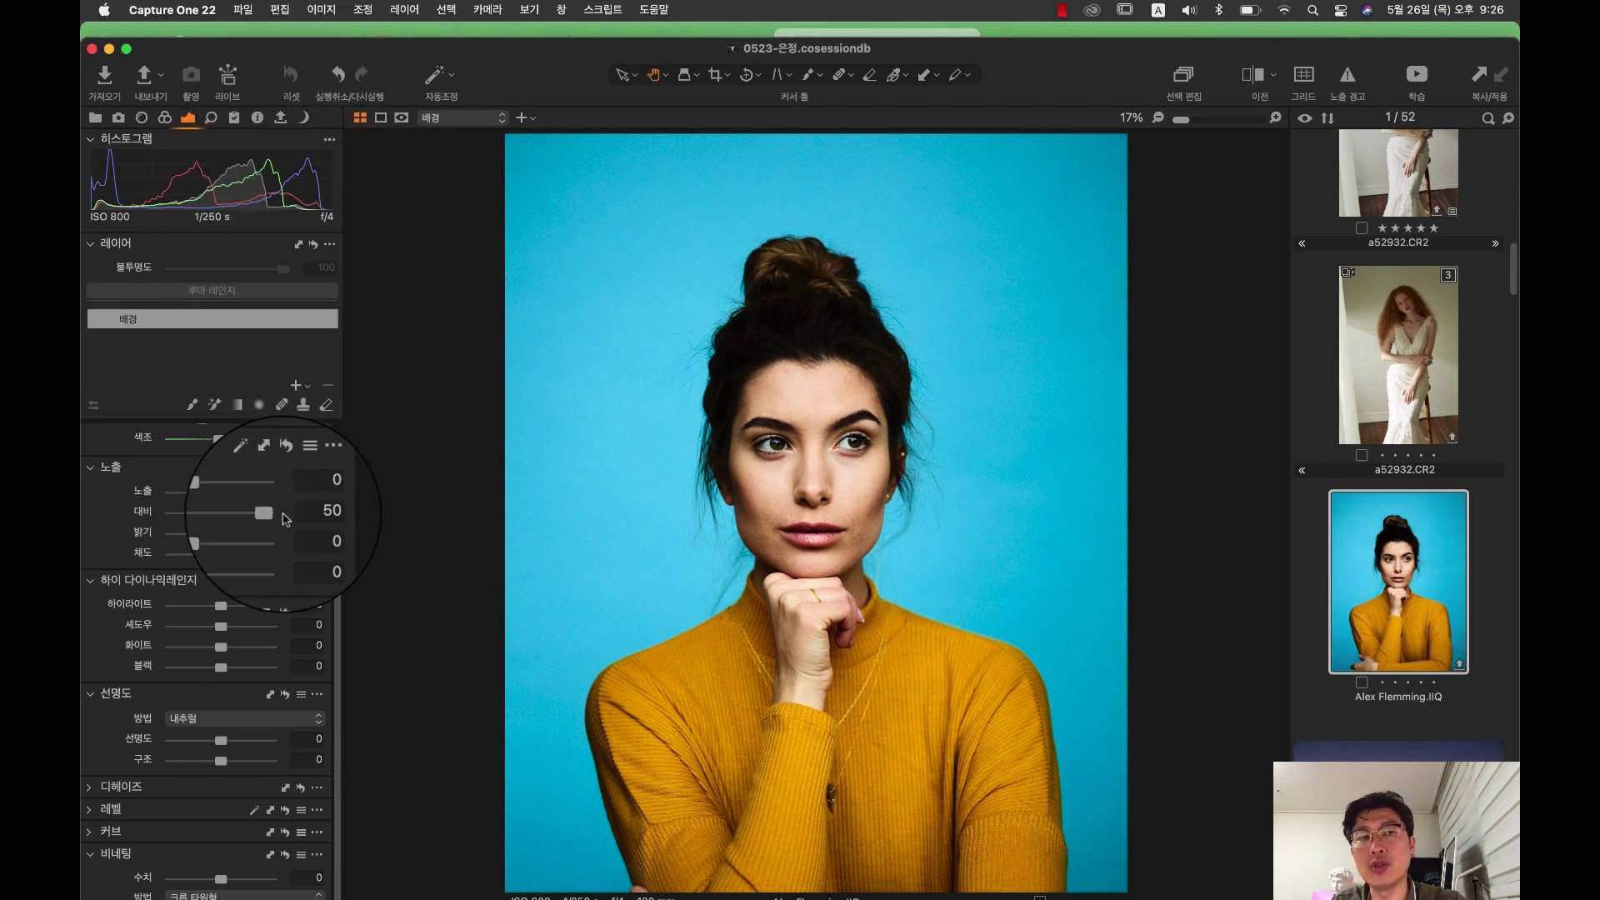
# Step: Reset the saved exposure defaults for the Phase One IQ3 100MP and apply them to the portrait variant
pyautogui.click(793, 426)
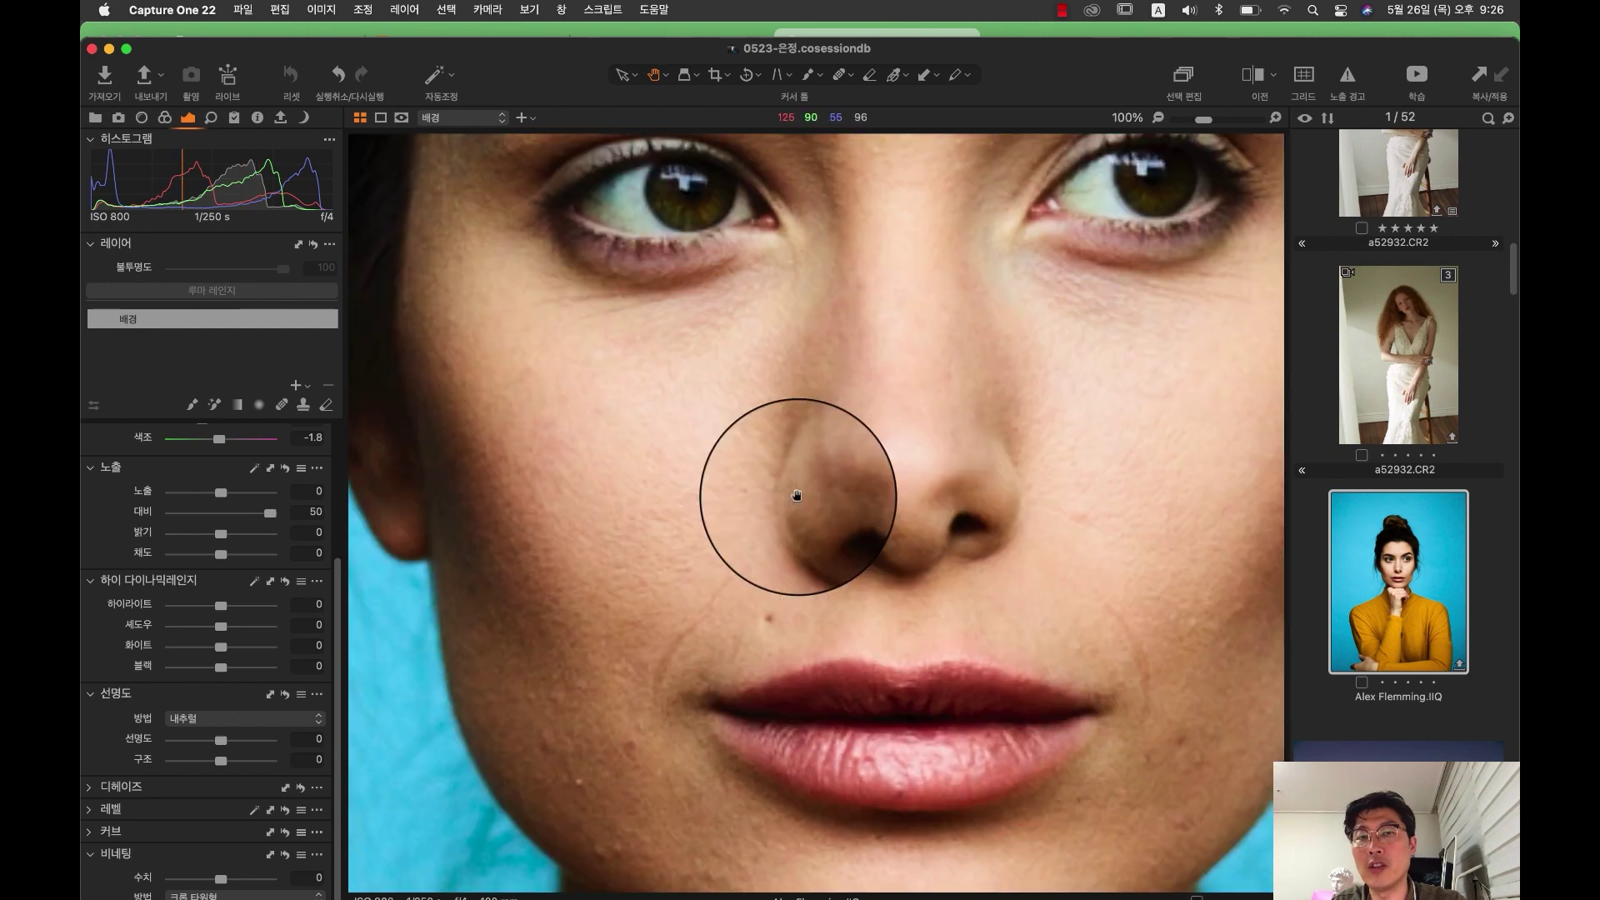
pyautogui.click(842, 395)
pyautogui.click(317, 469)
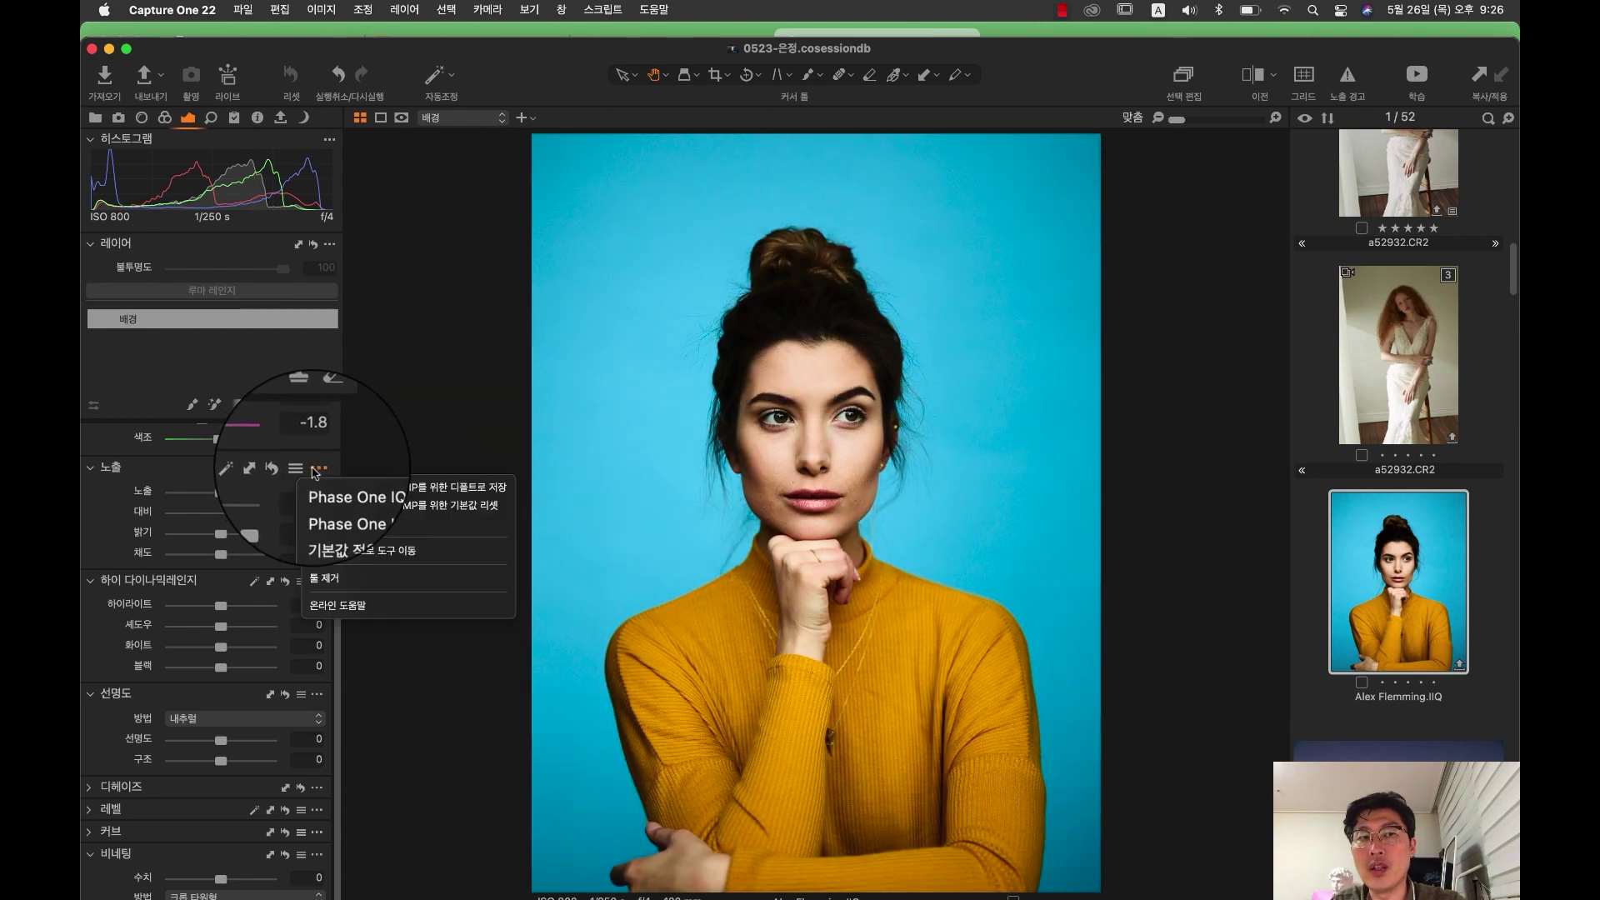
pyautogui.click(433, 510)
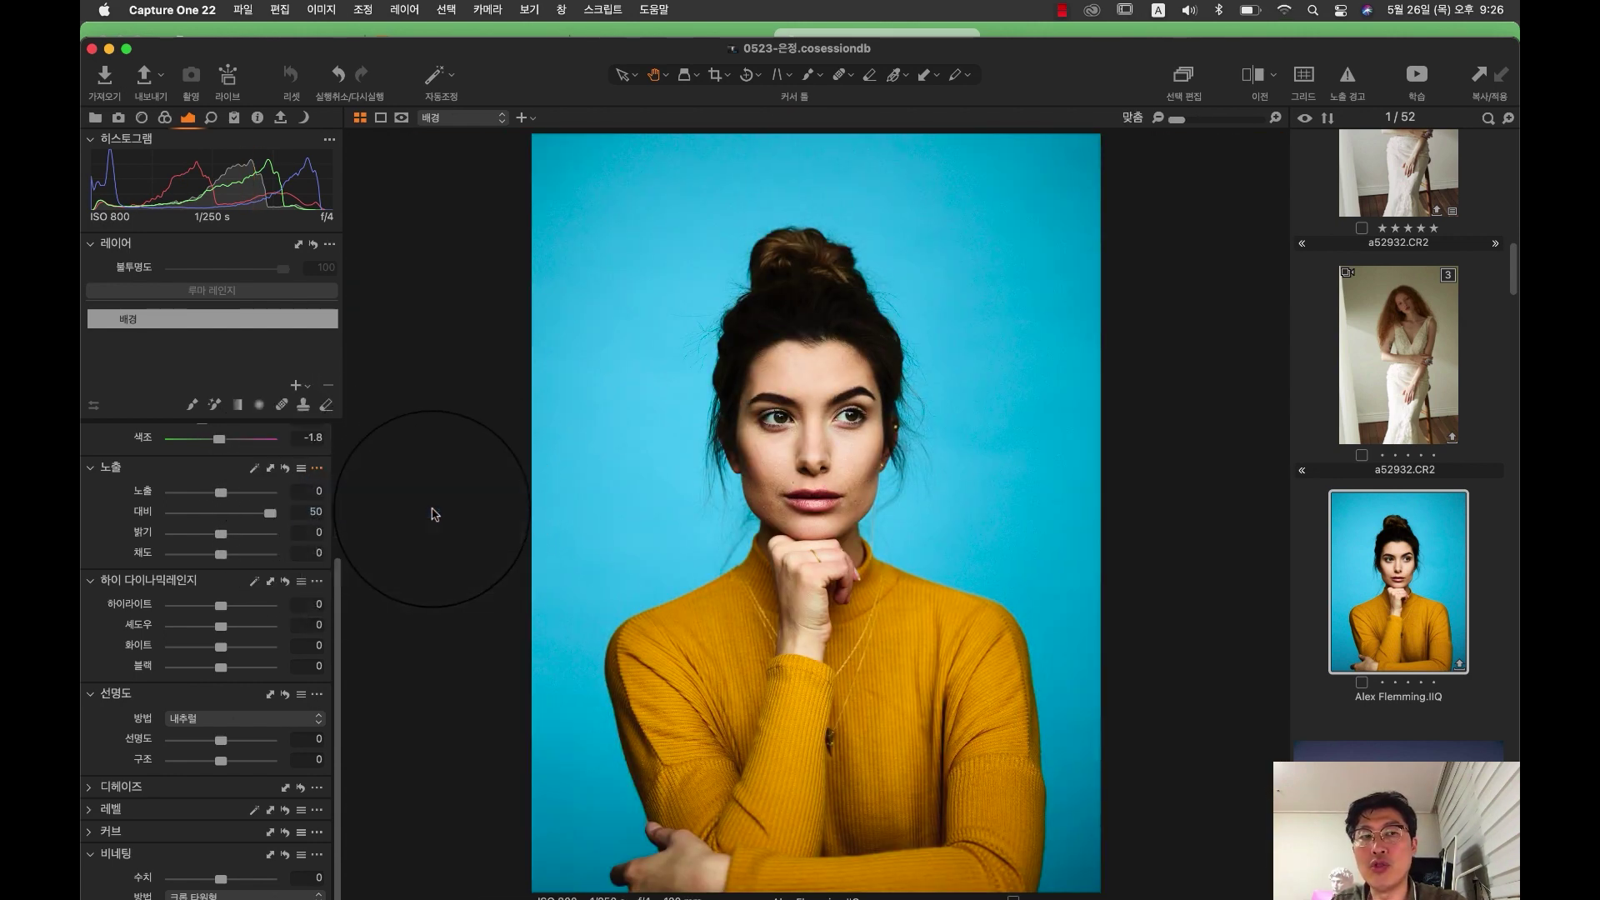
pyautogui.click(828, 400)
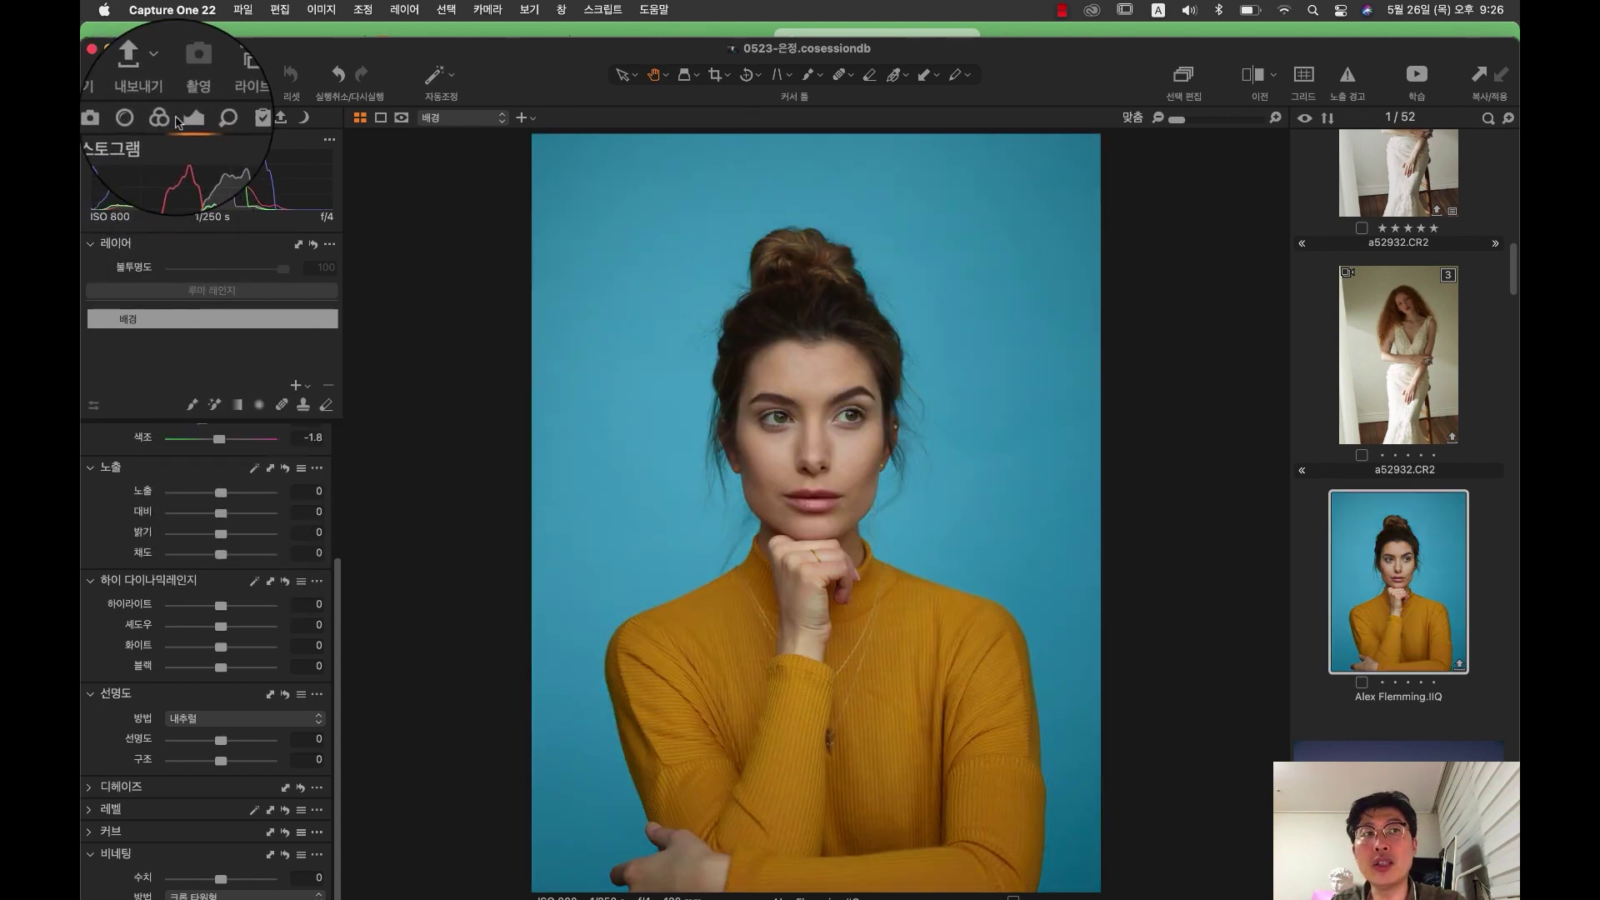
# Step: Show the color tools for the portrait and look through the neighbouring photos in the browser
pyautogui.click(143, 123)
pyautogui.click(168, 120)
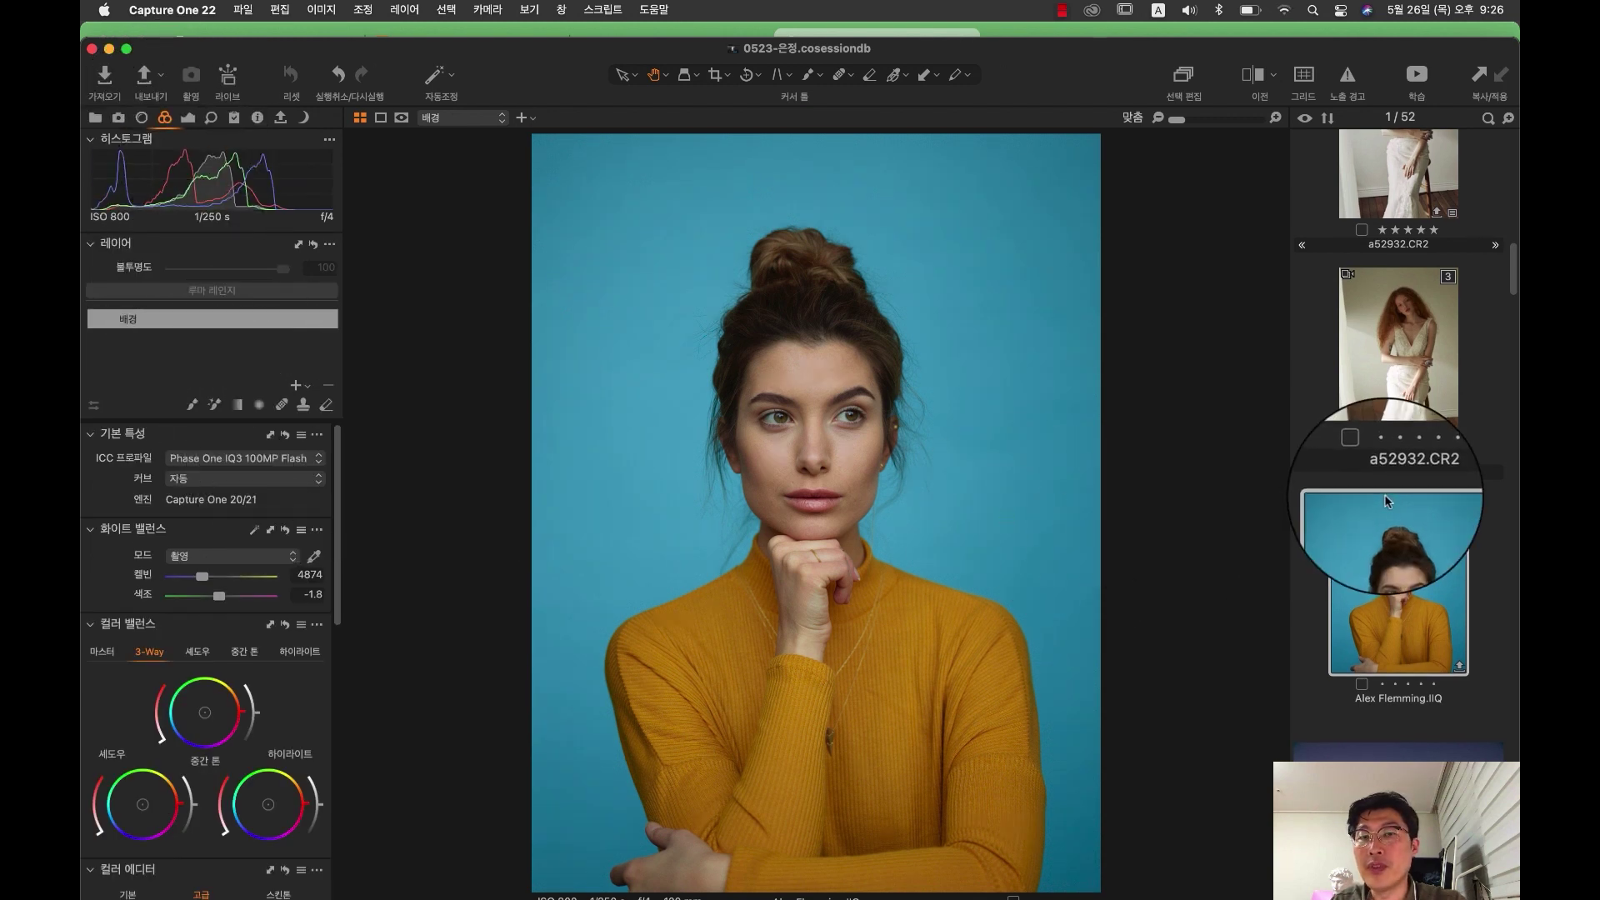
pyautogui.scroll(10, 1387, 501)
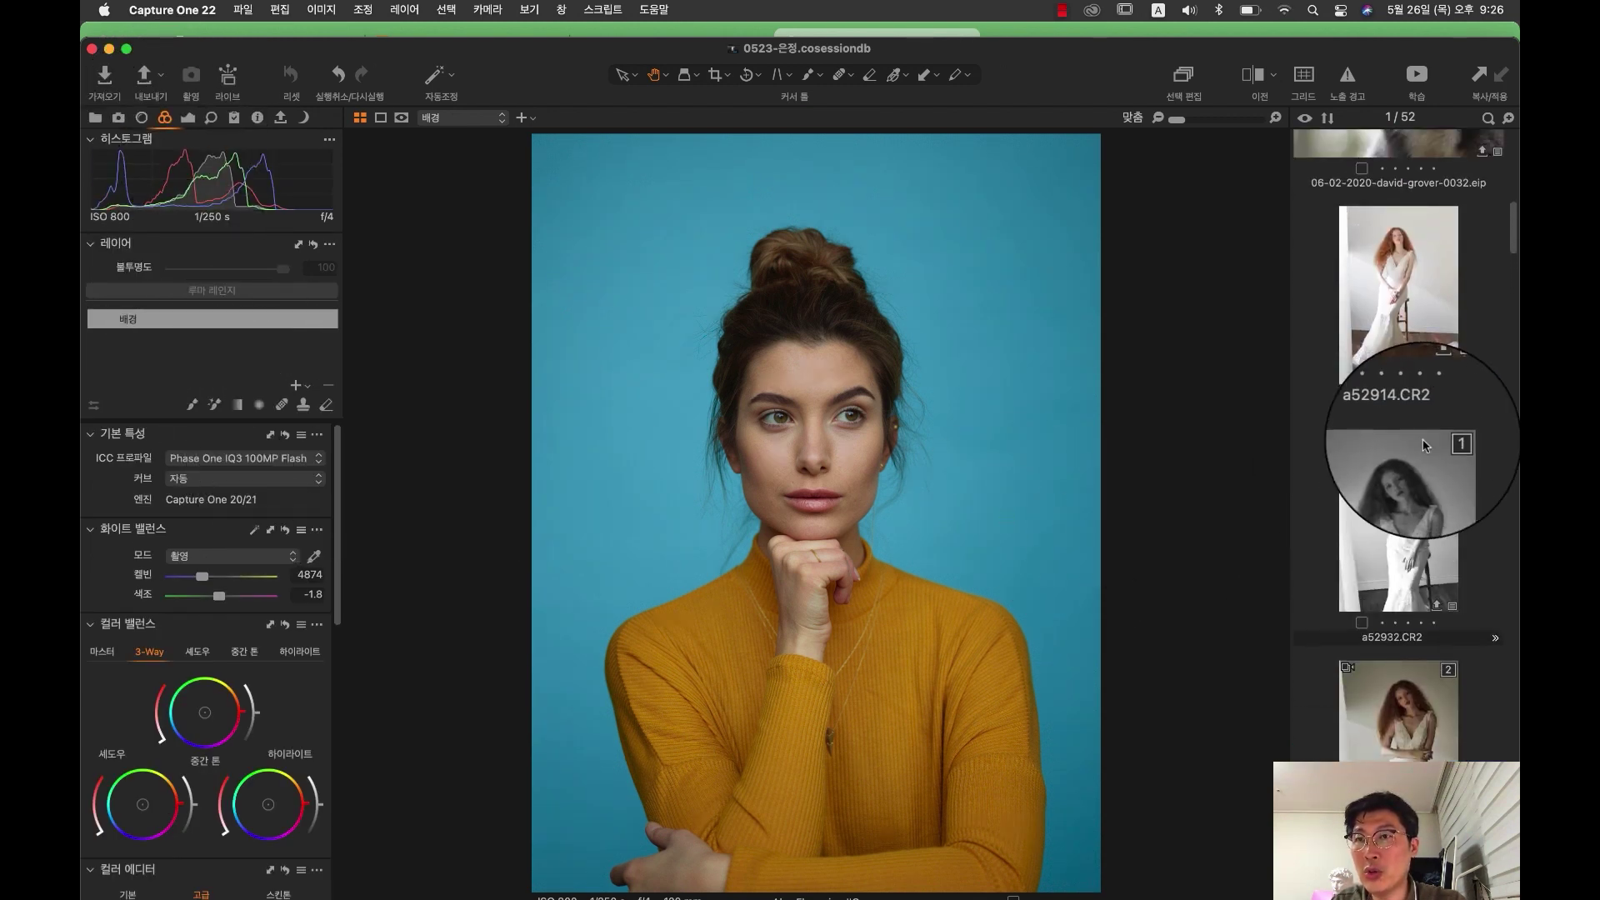
pyautogui.scroll(5, 1421, 442)
pyautogui.scroll(-5, 1404, 433)
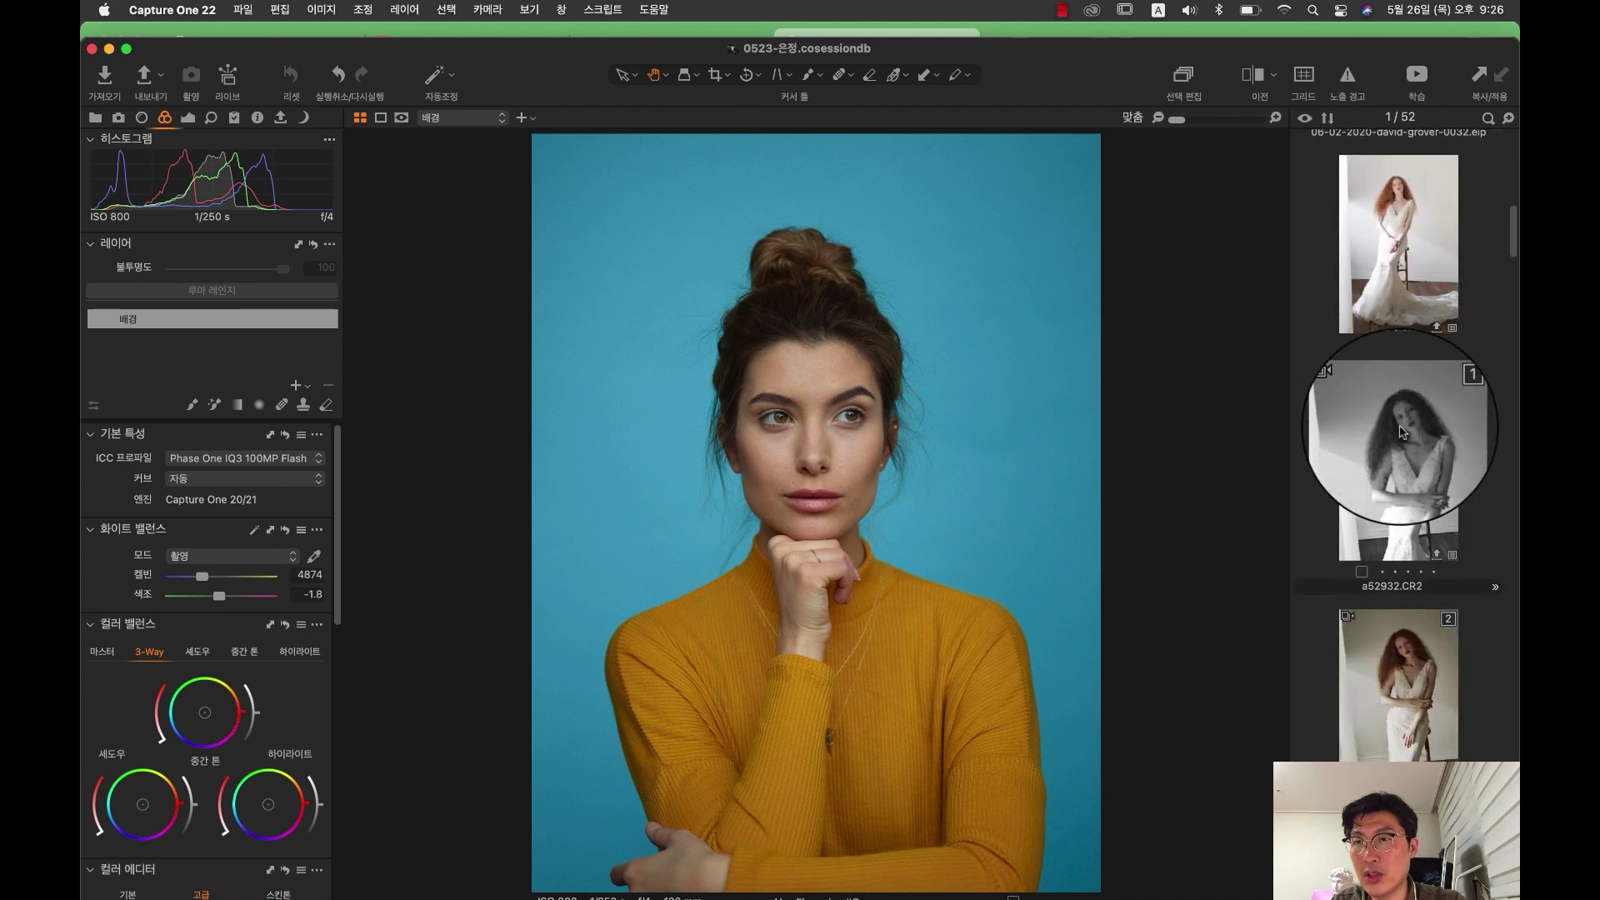
pyautogui.scroll(-4, 1403, 431)
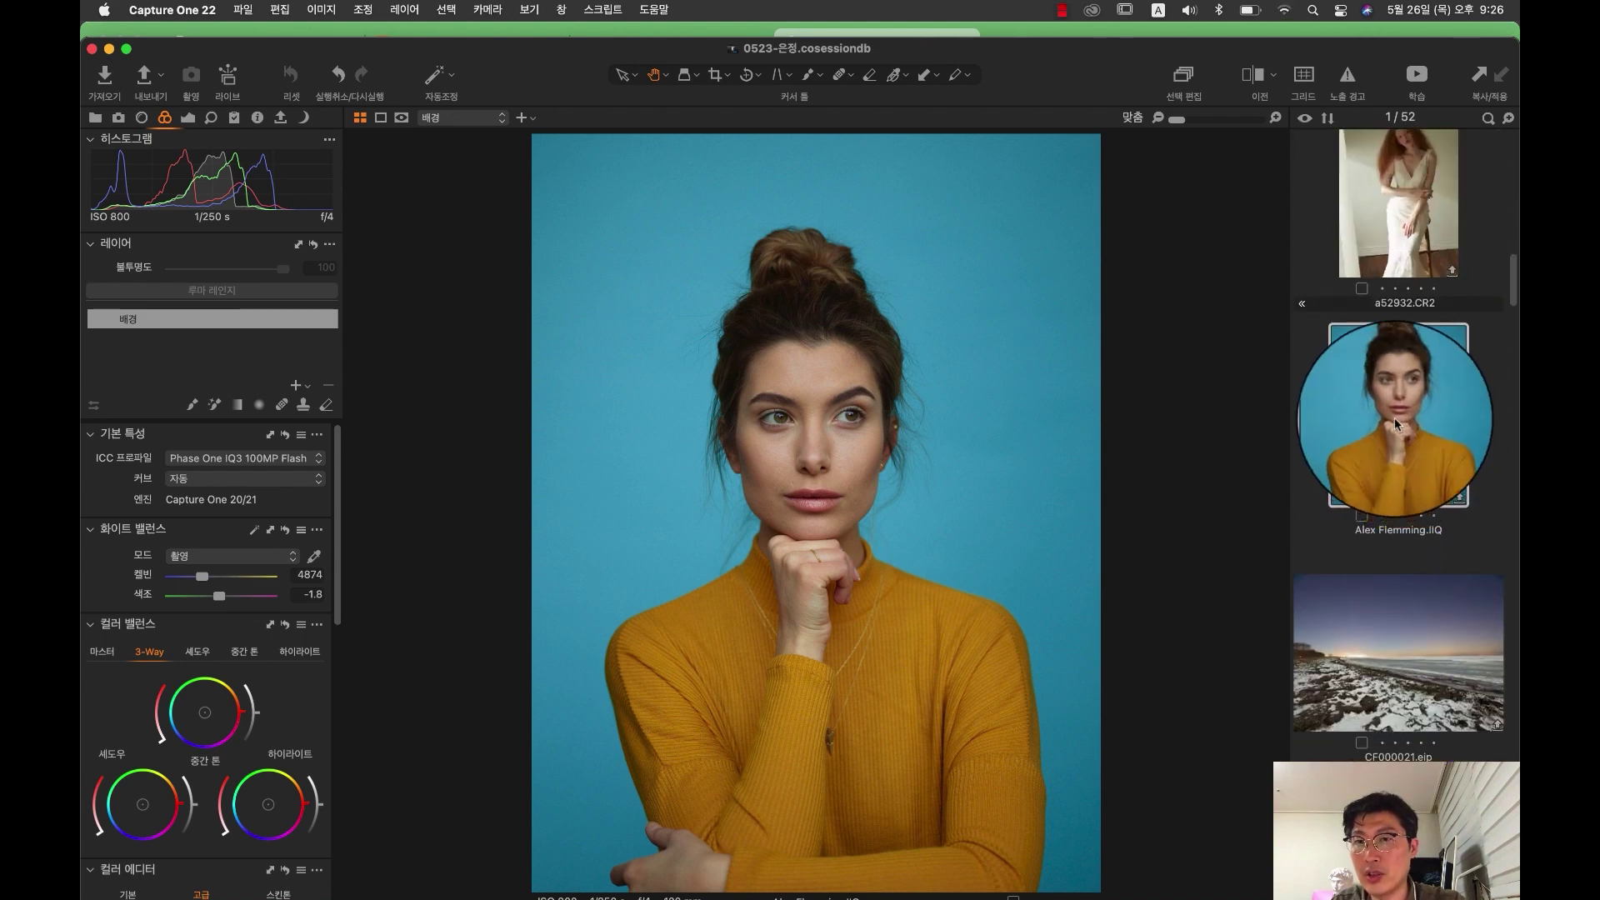
# Step: Inspect the woman's facial skin at 100% and check the portrait's ICC profile selection
pyautogui.click(788, 407)
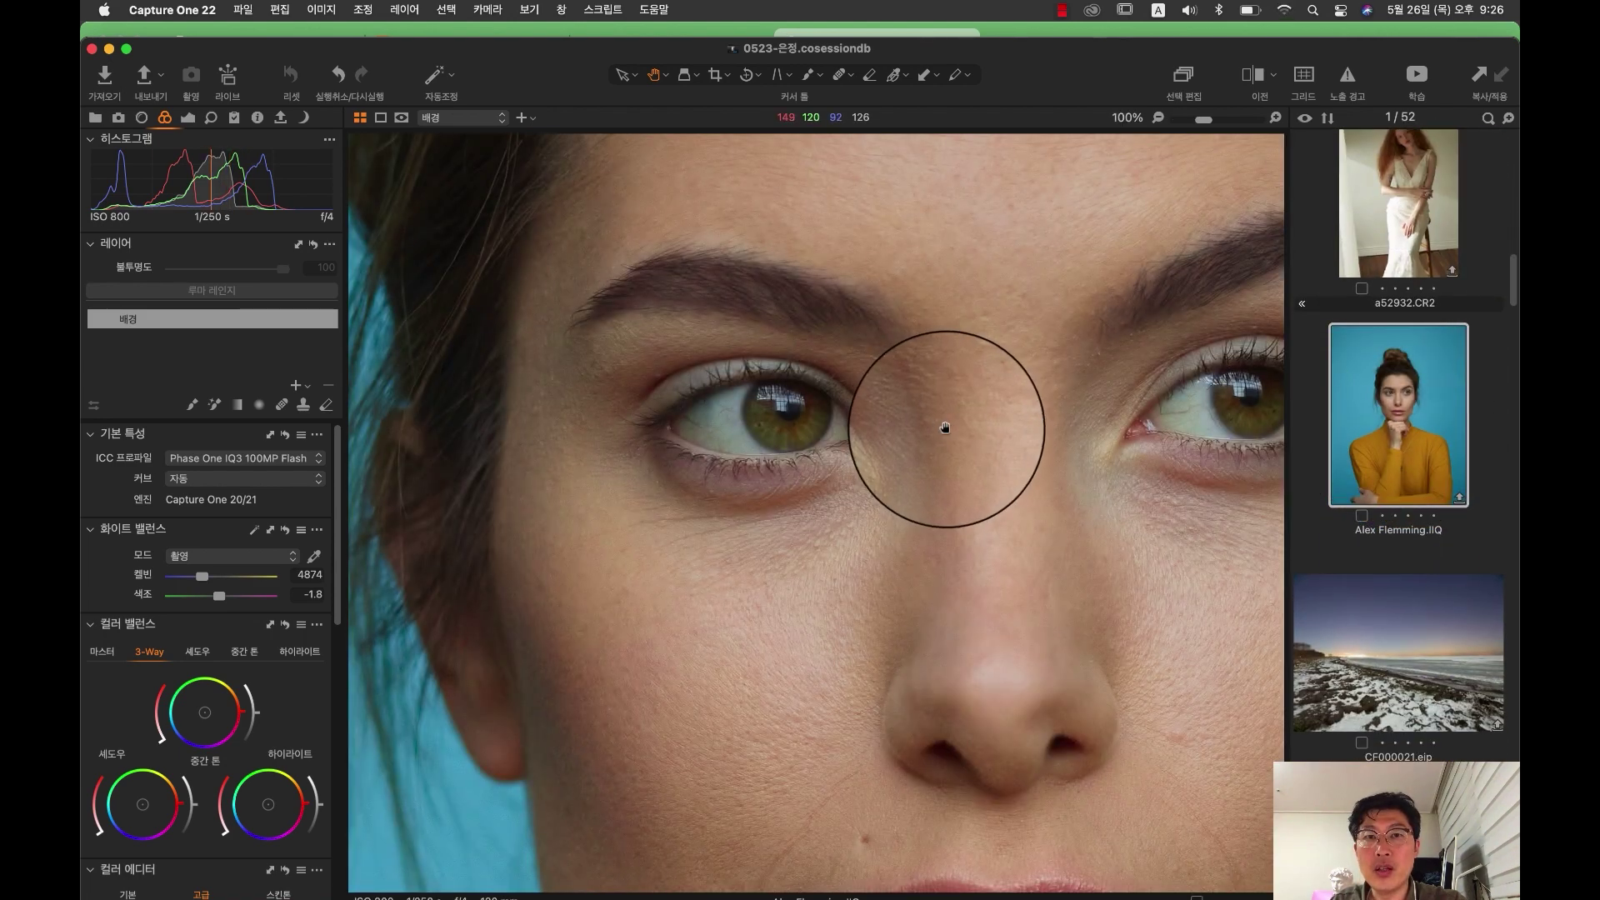
pyautogui.moveTo(945, 427); pyautogui.dragTo(828, 400)
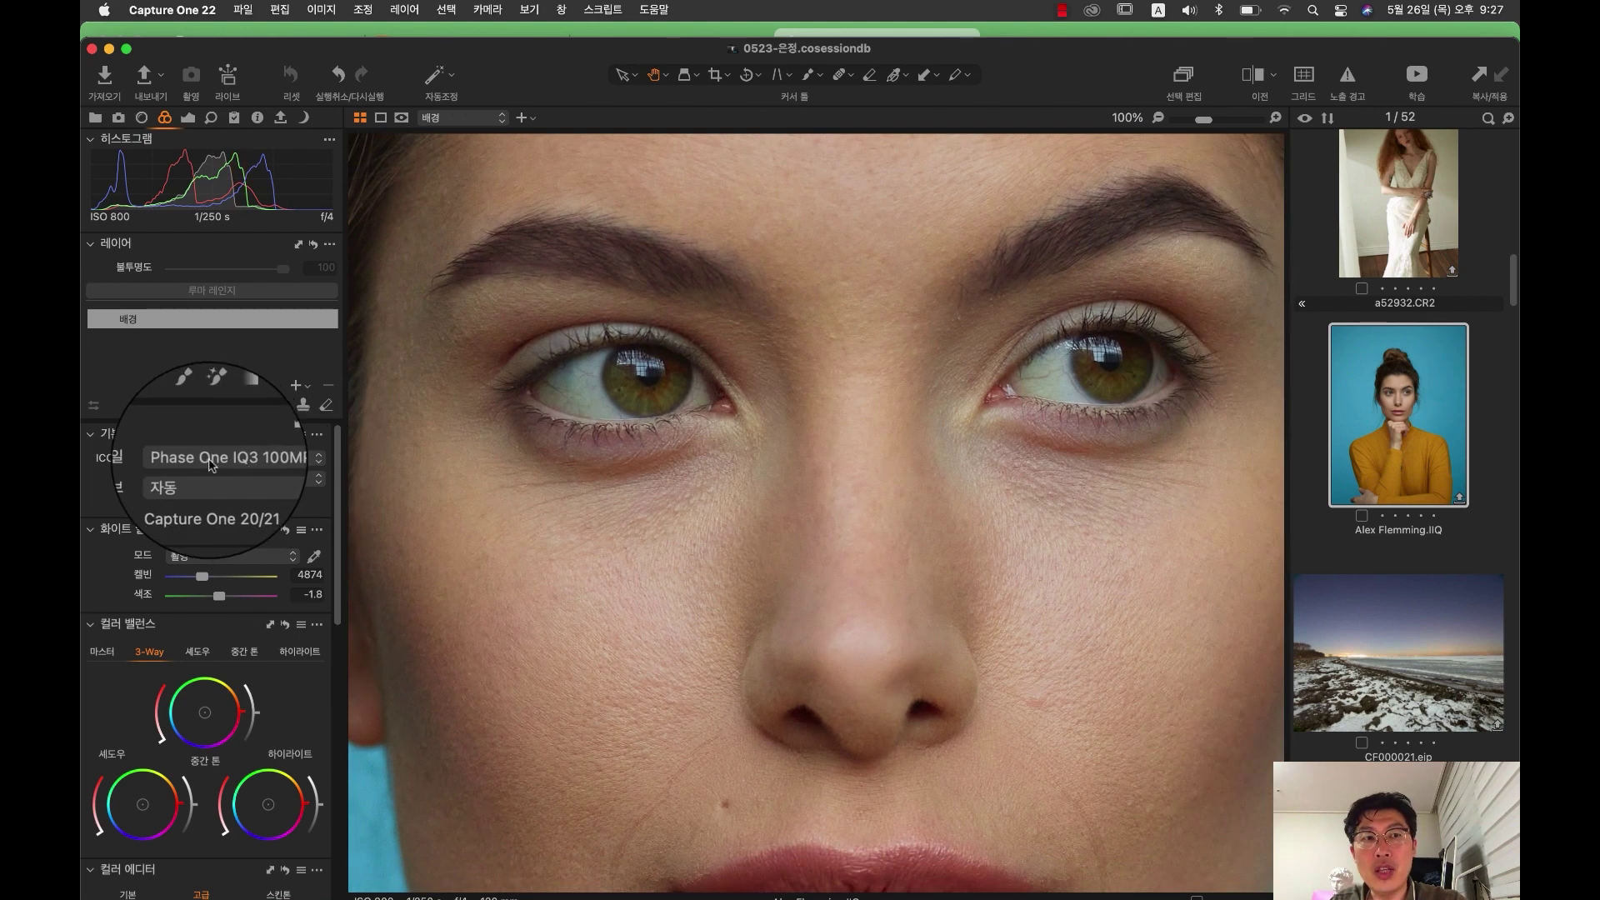
pyautogui.click(284, 464)
pyautogui.click(302, 467)
pyautogui.moveTo(722, 588); pyautogui.dragTo(692, 476)
pyautogui.scroll(-6, 791, 385)
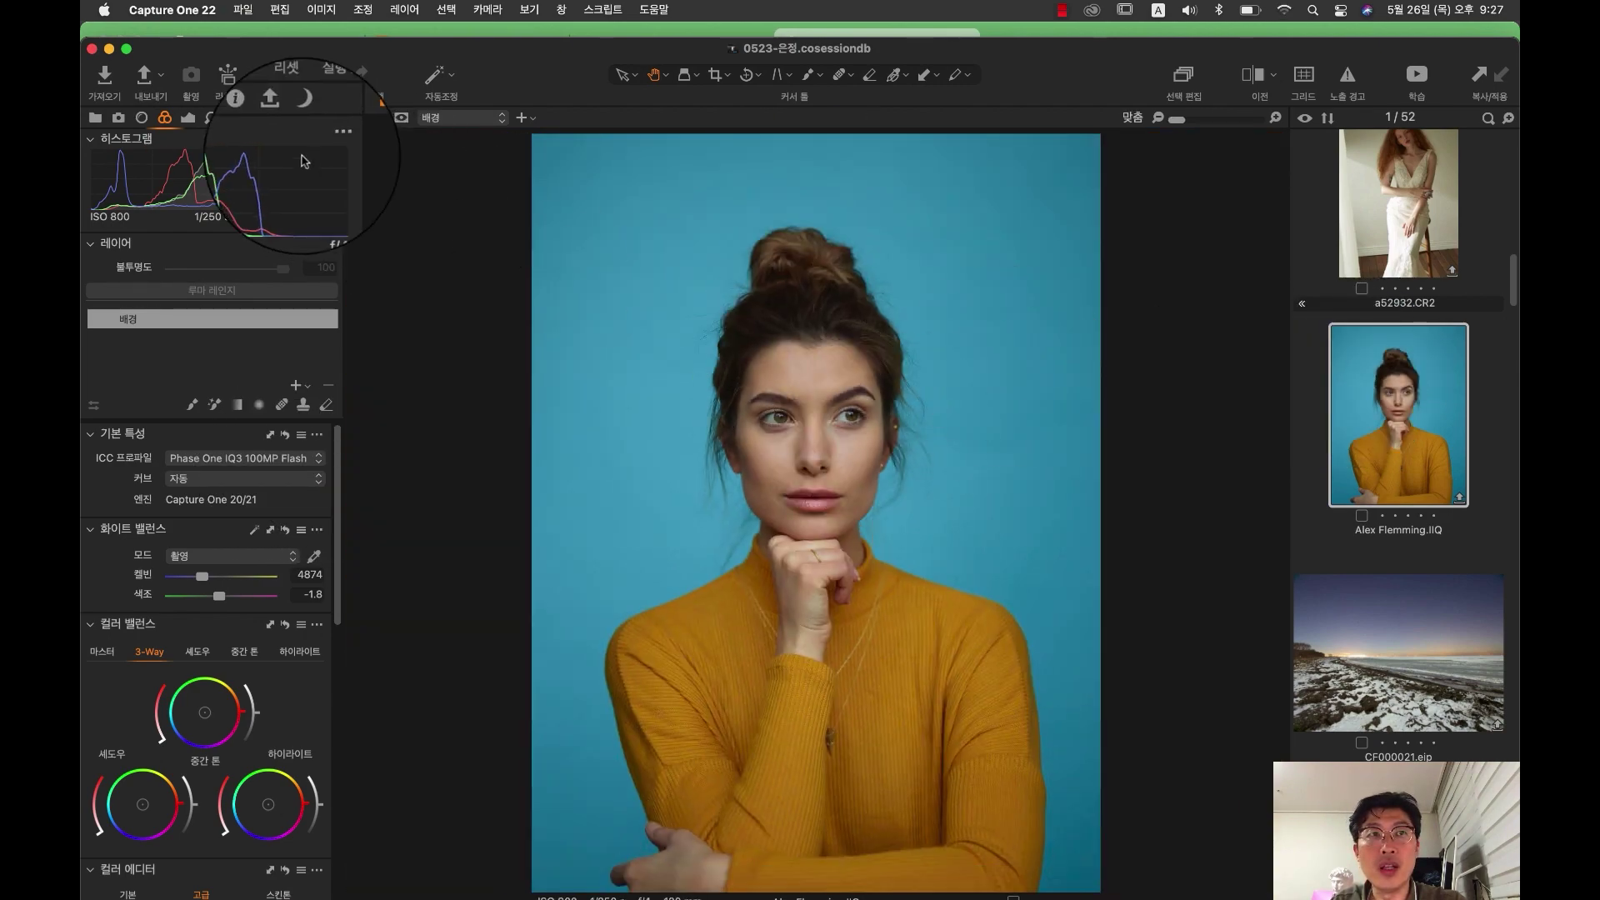
pyautogui.moveTo(747, 497); pyautogui.dragTo(929, 497)
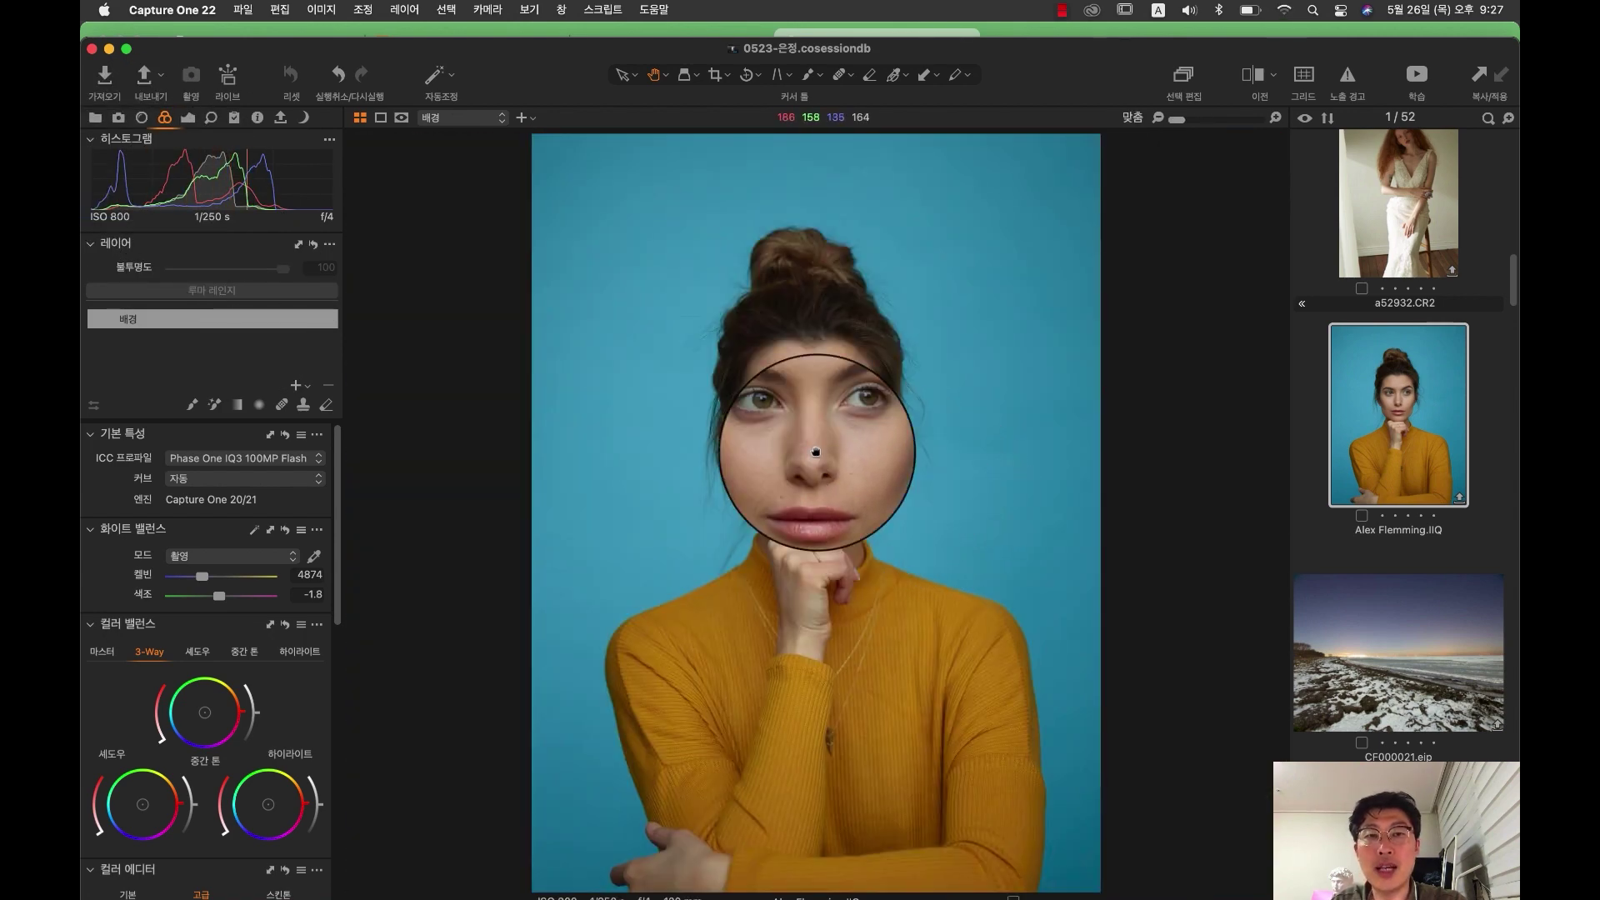
pyautogui.moveTo(786, 375); pyautogui.dragTo(739, 392)
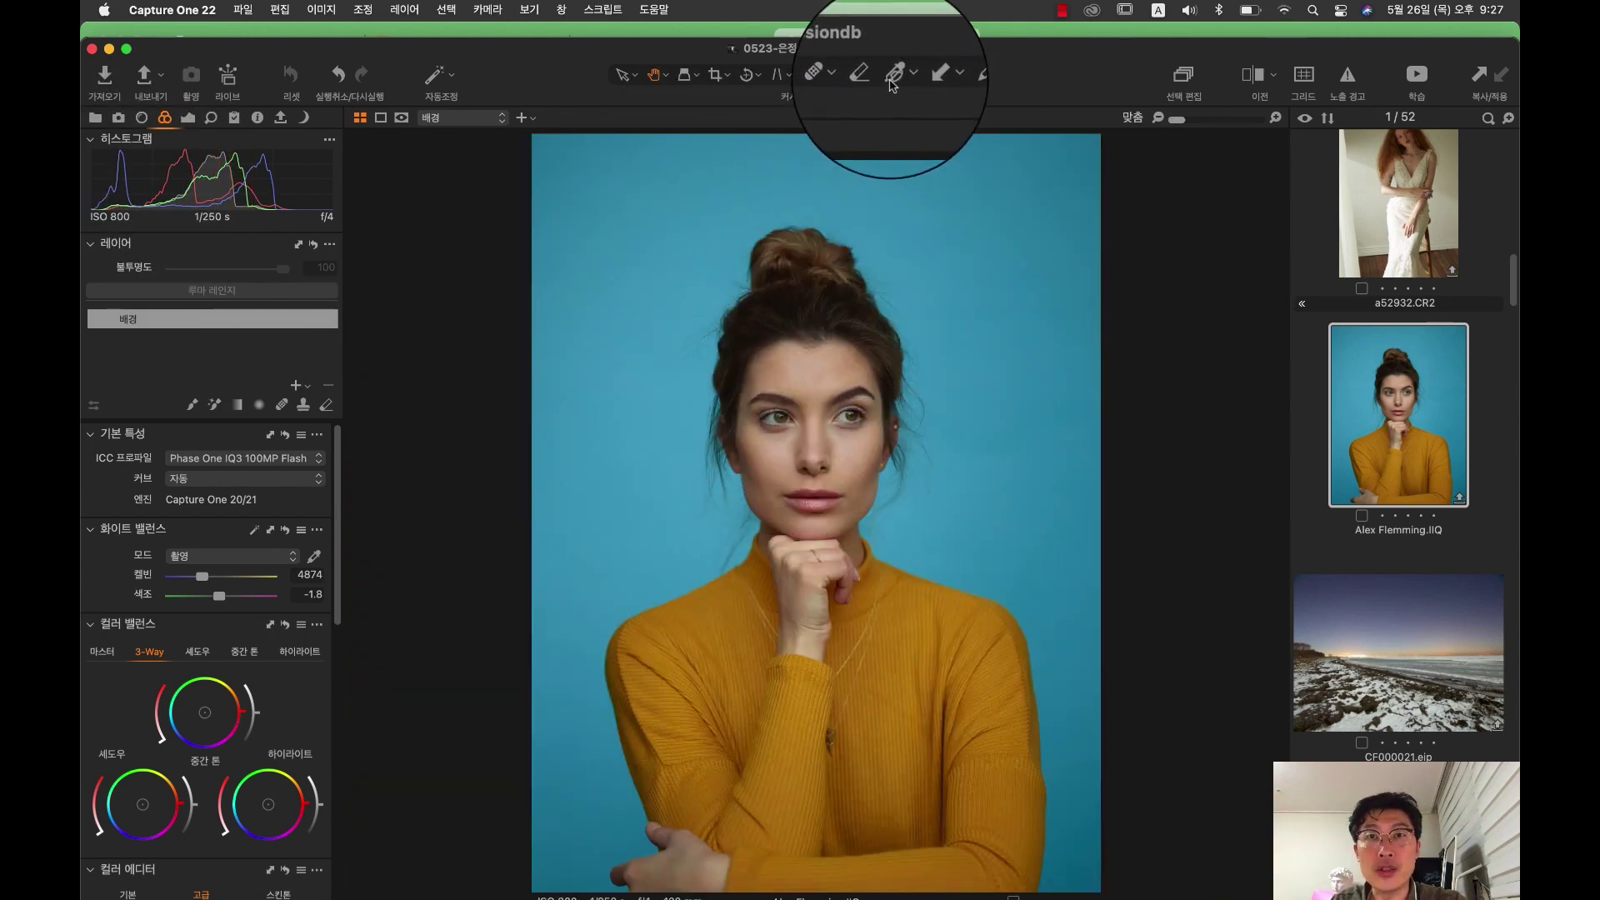
# Step: Set the portrait's white balance to 4619 Kelvin with a tint of 1.8 while viewing the face at 50%
pyautogui.click(900, 74)
pyautogui.click(129, 311)
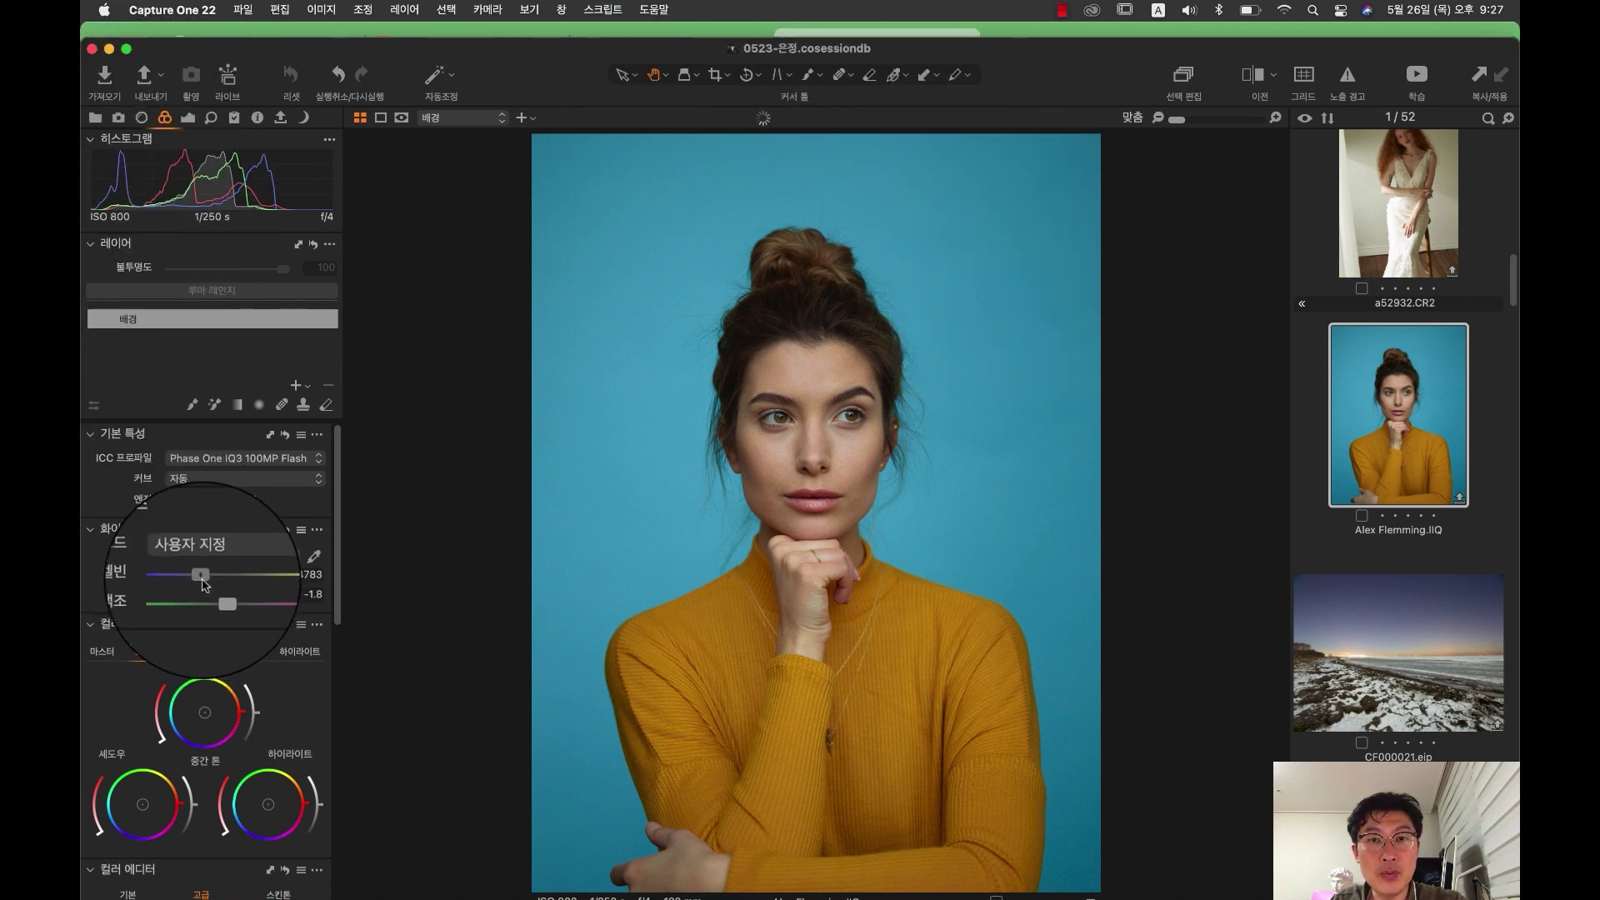
pyautogui.moveTo(200, 581); pyautogui.dragTo(205, 581)
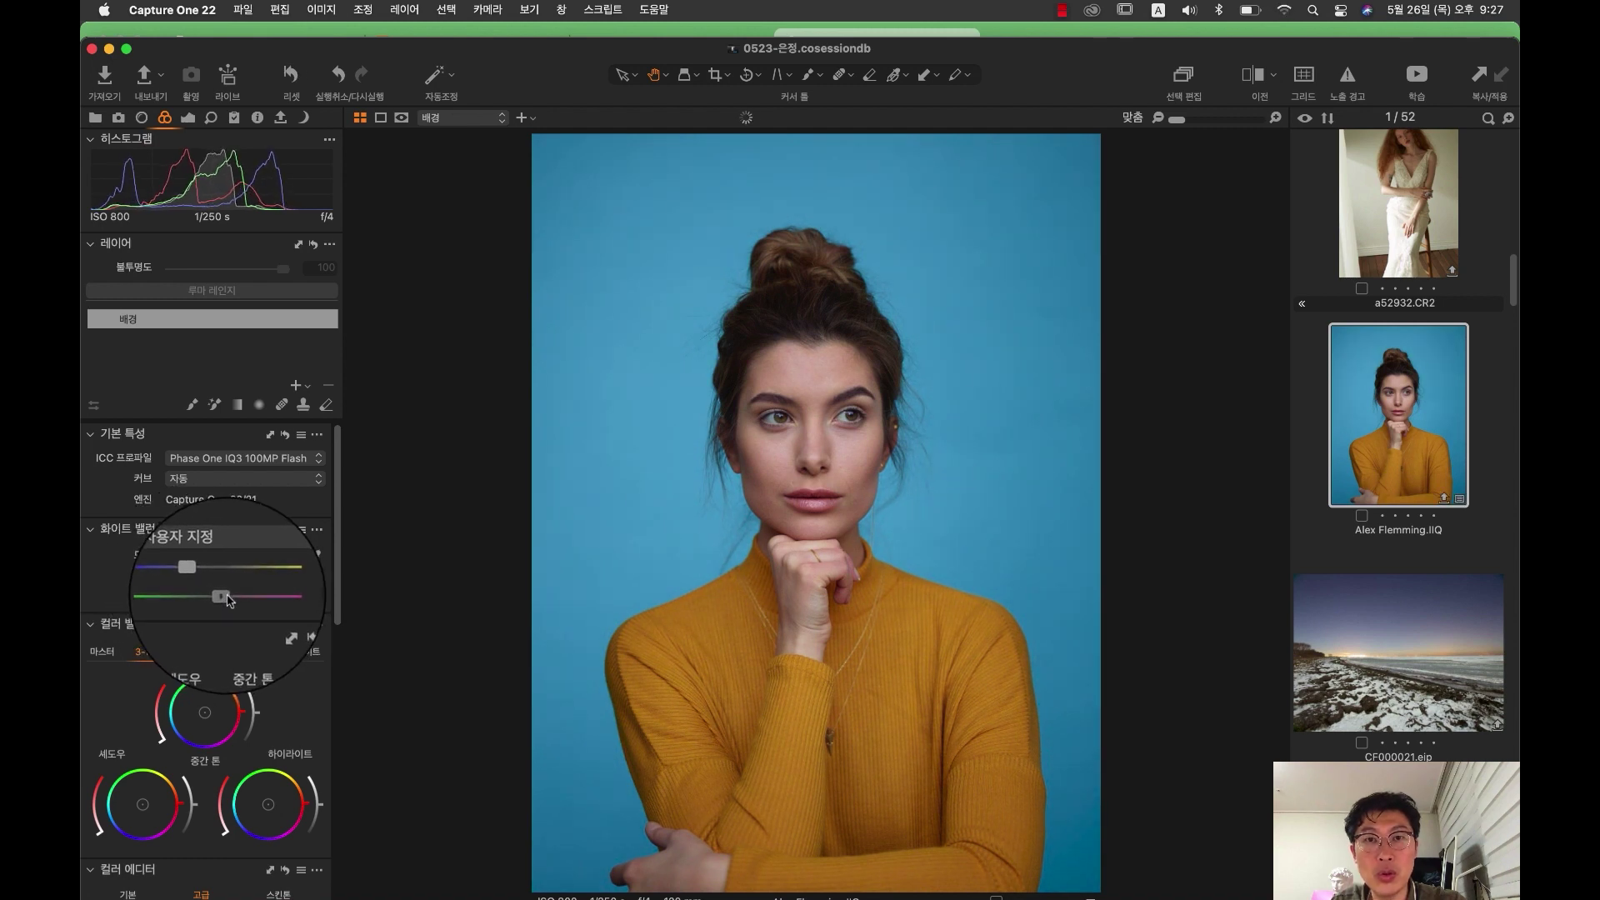
pyautogui.click(785, 438)
pyautogui.scroll(-5, 829, 456)
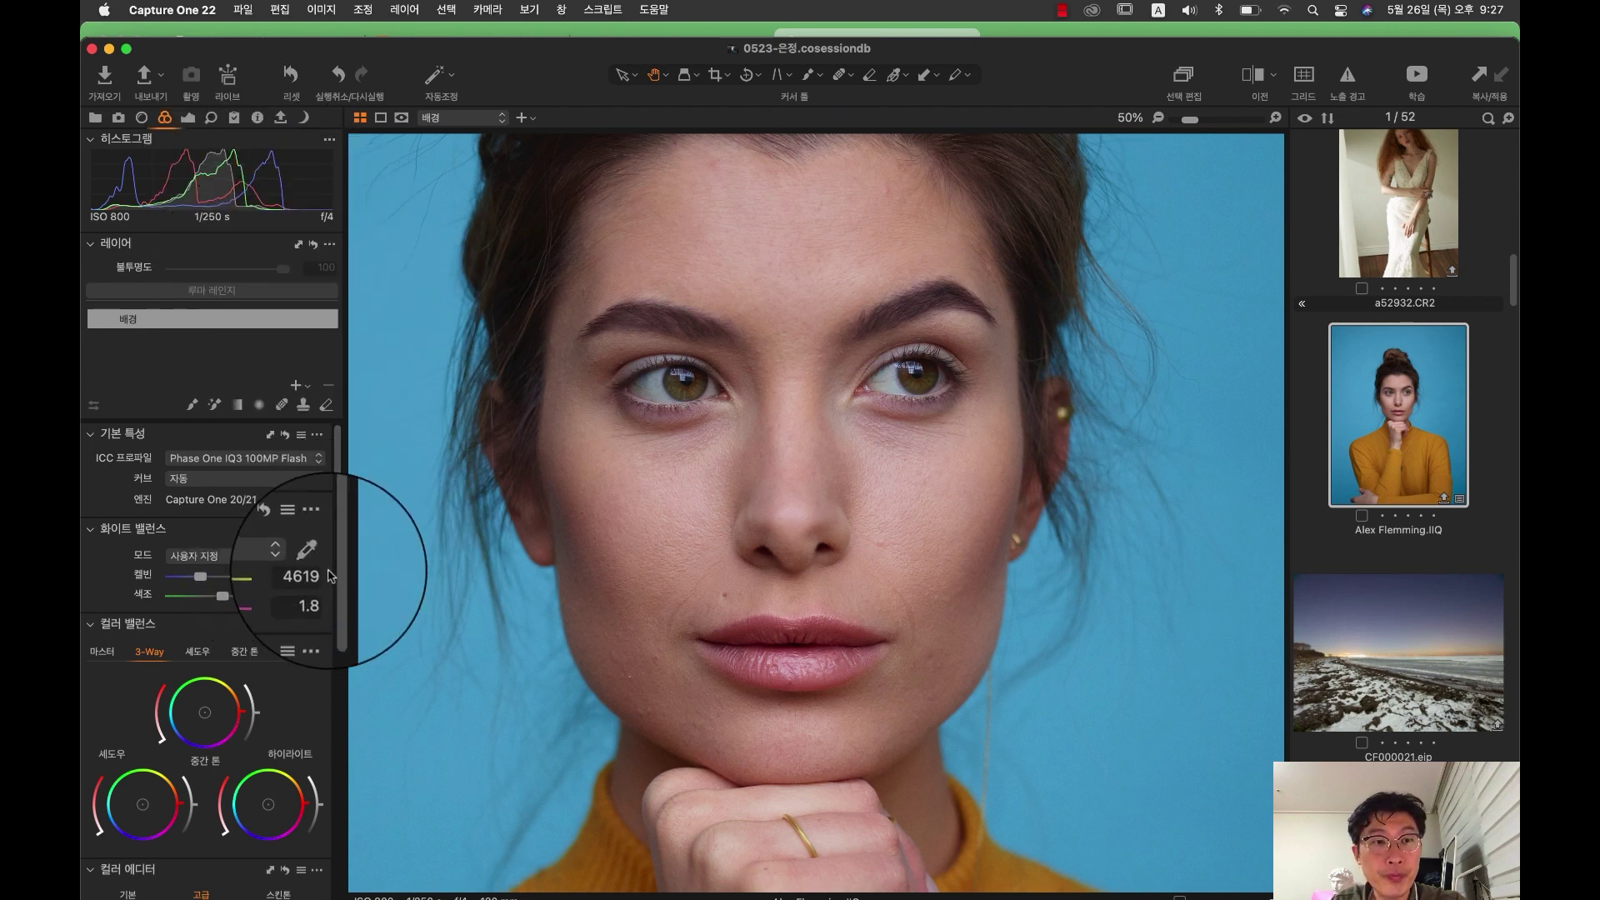
# Step: Switch the Color Editor to Skin Tone and sample the skin color from the woman's cheek
pyautogui.scroll(-5, 334, 573)
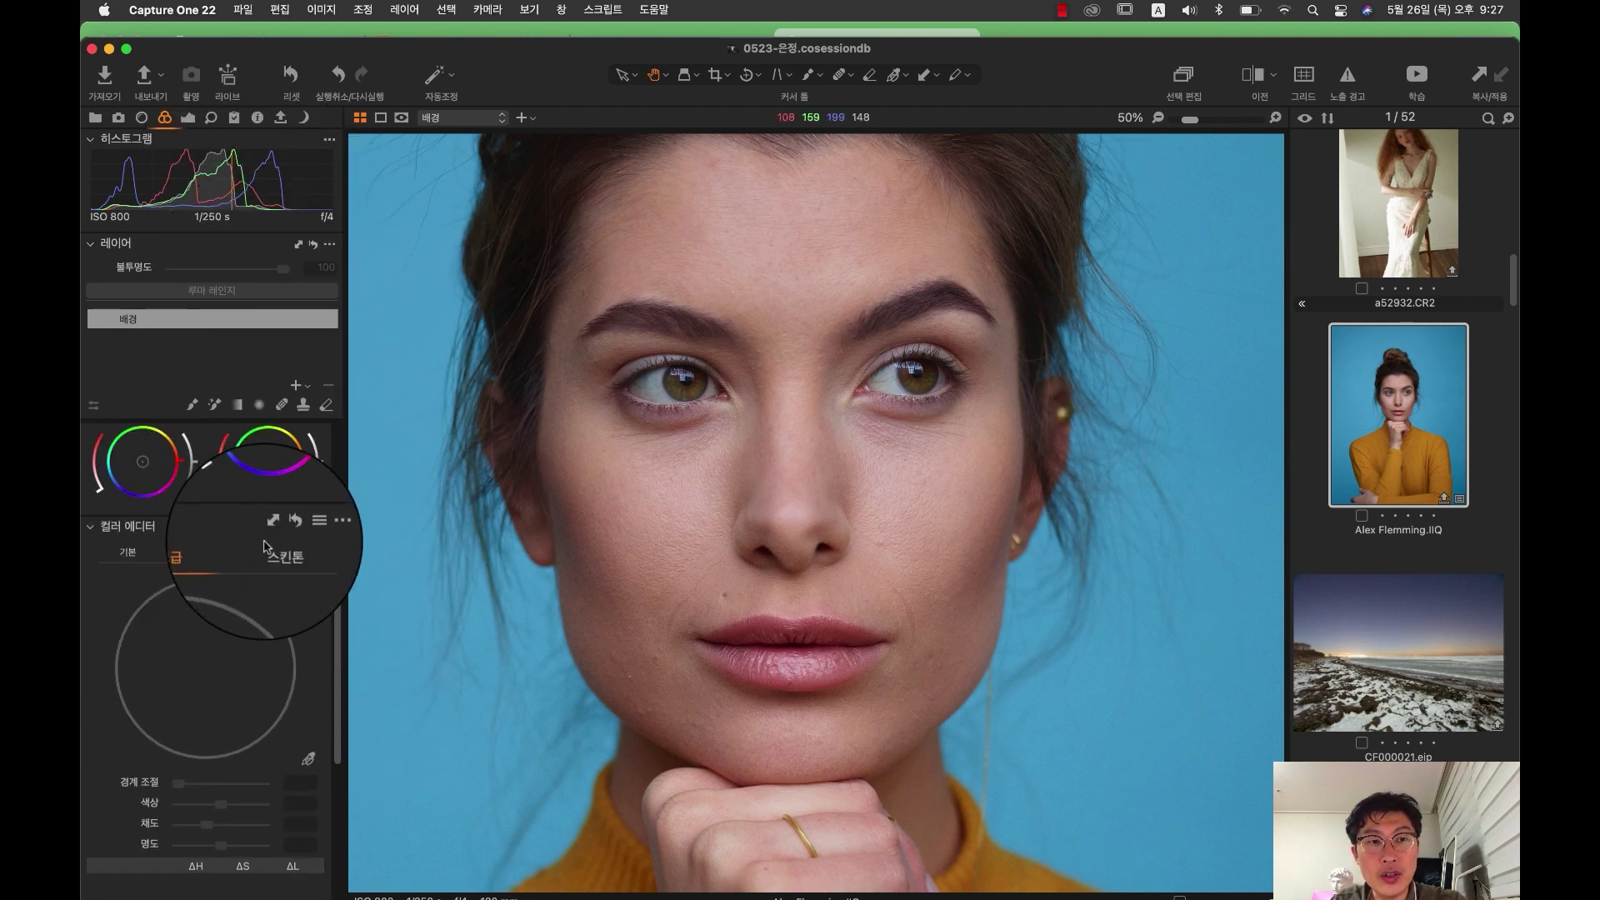
pyautogui.click(286, 557)
pyautogui.click(309, 759)
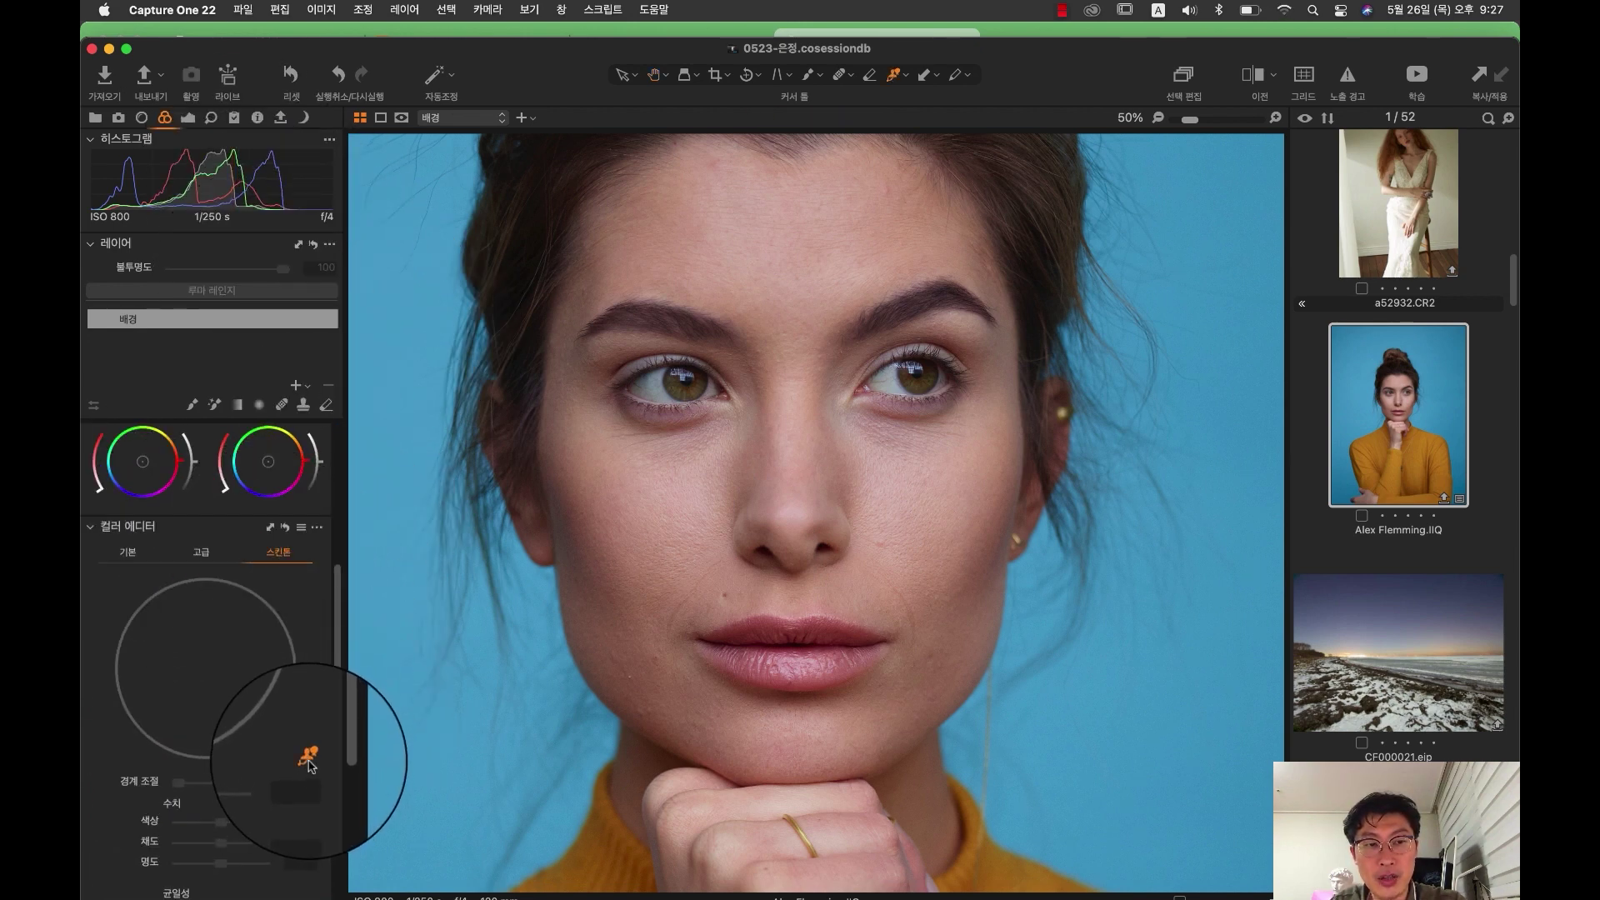
pyautogui.click(697, 542)
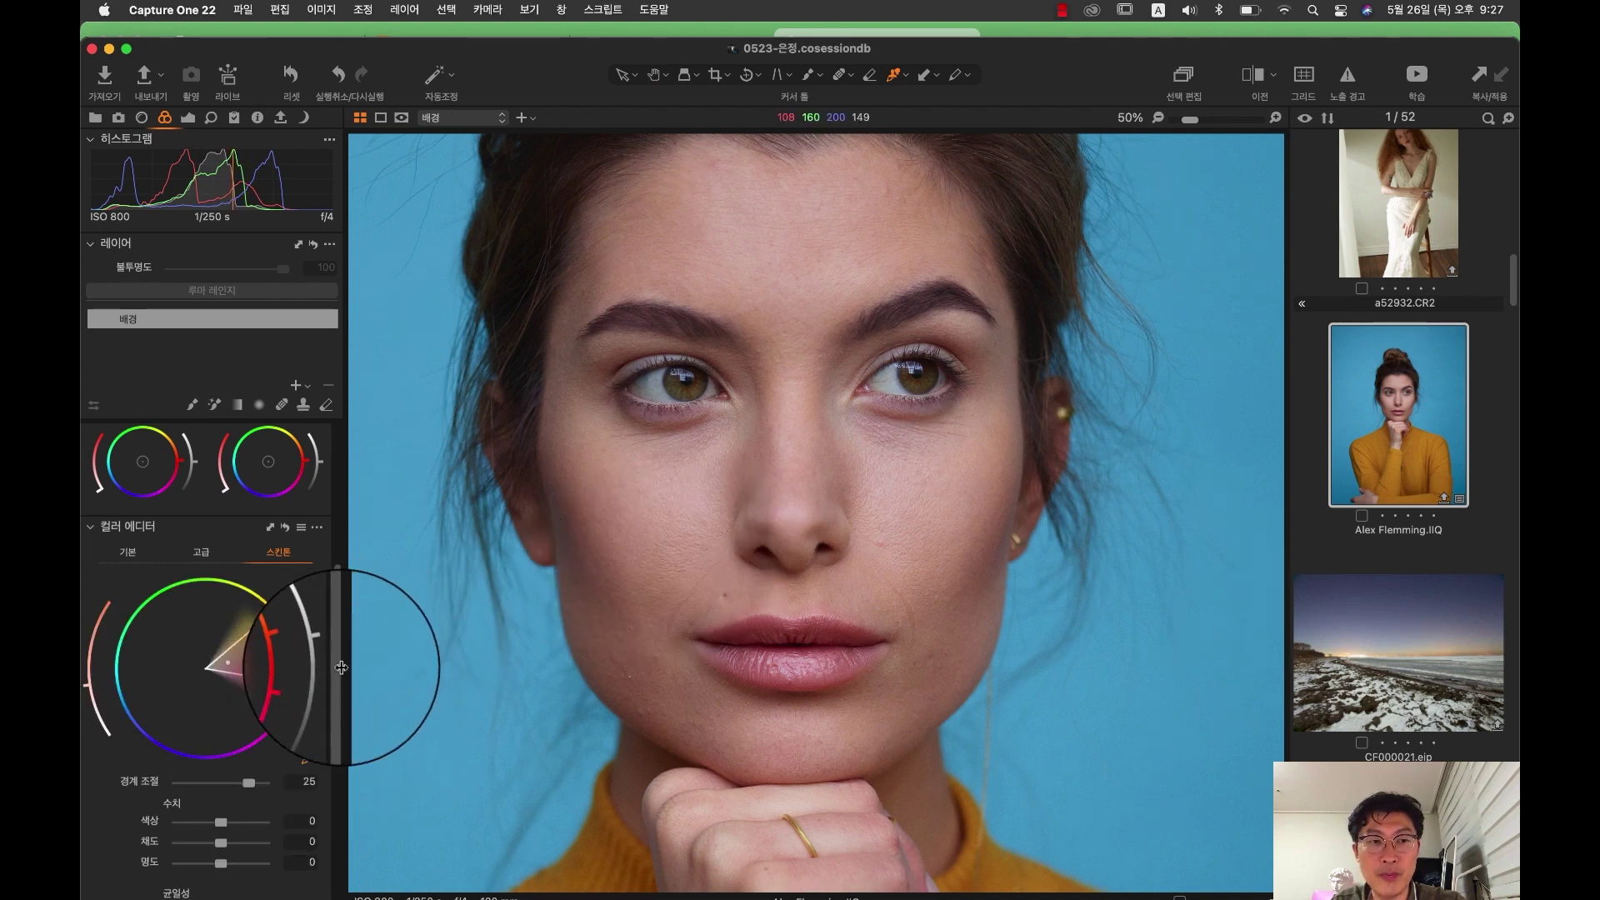
# Step: Set the skin tone uniformity to hue 20.1, saturation 31.3 and lightness 20.2
pyautogui.scroll(-2, 333, 673)
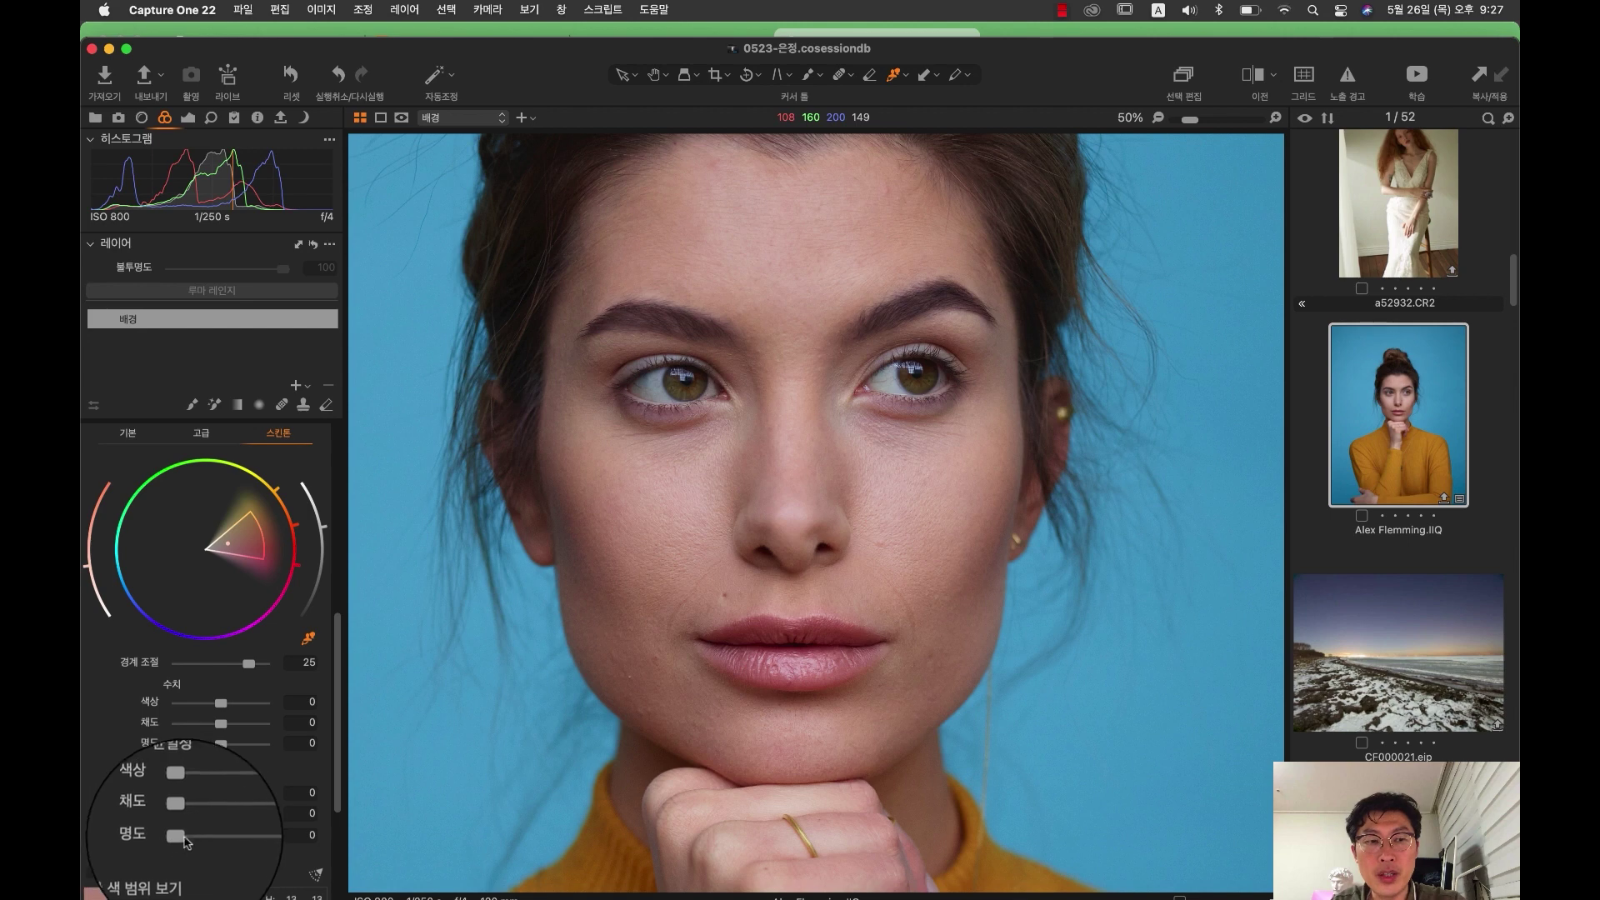
pyautogui.moveTo(194, 841); pyautogui.dragTo(206, 815)
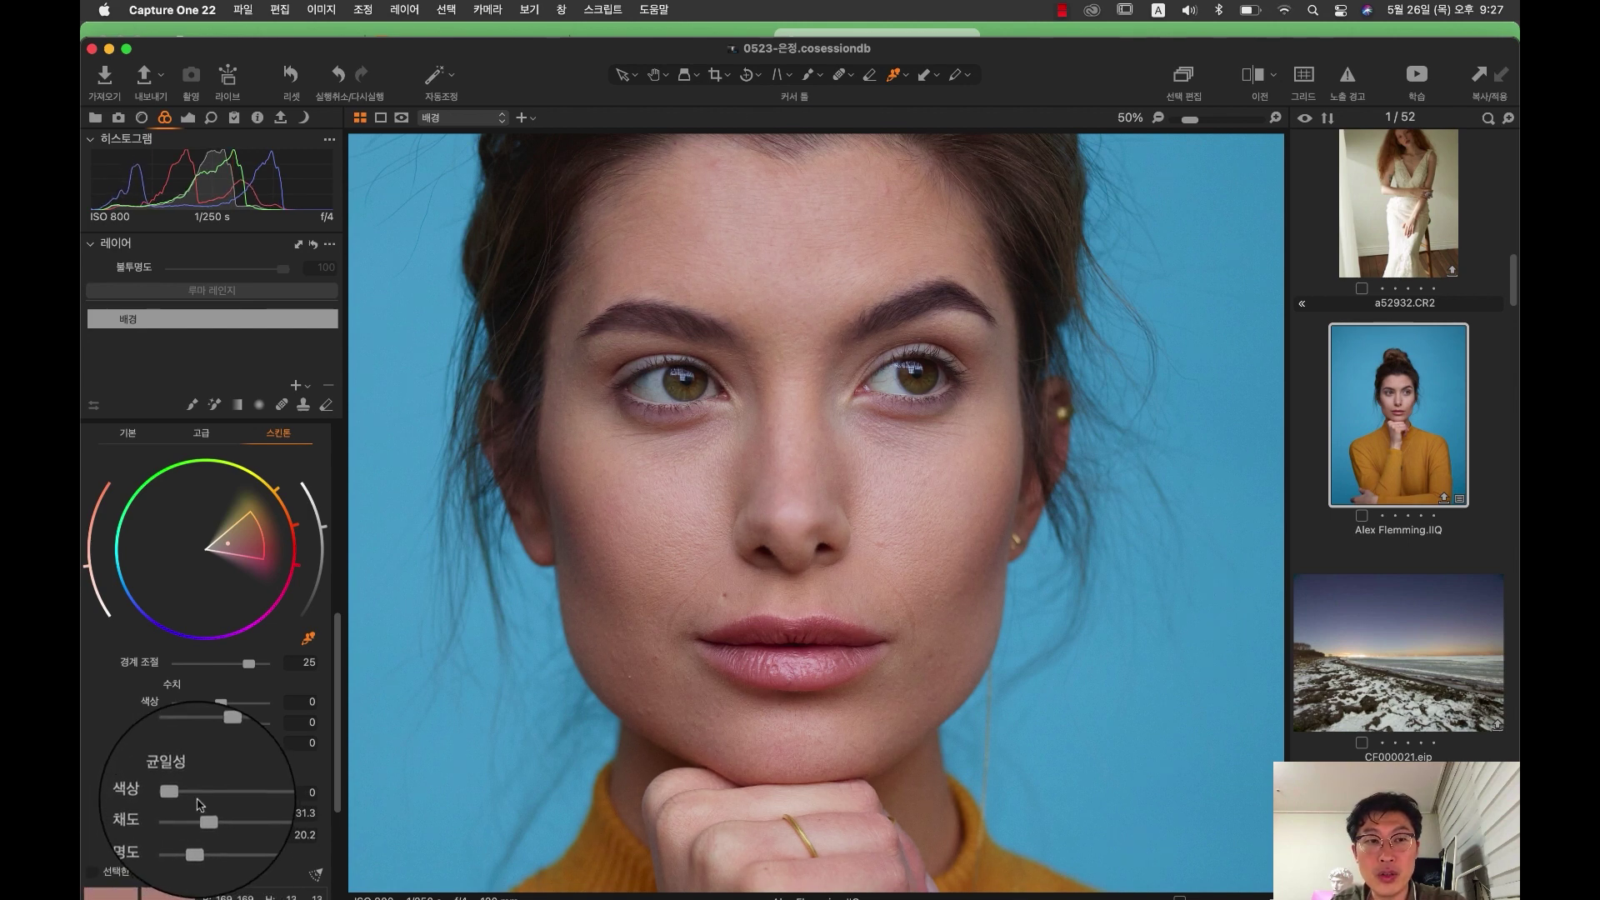
pyautogui.click(199, 795)
# Step: Set the skin tone amount to hue -3.8, saturation 11.8 and lightness 5.6
pyautogui.moveTo(222, 745); pyautogui.dragTo(262, 708)
pyautogui.click(238, 724)
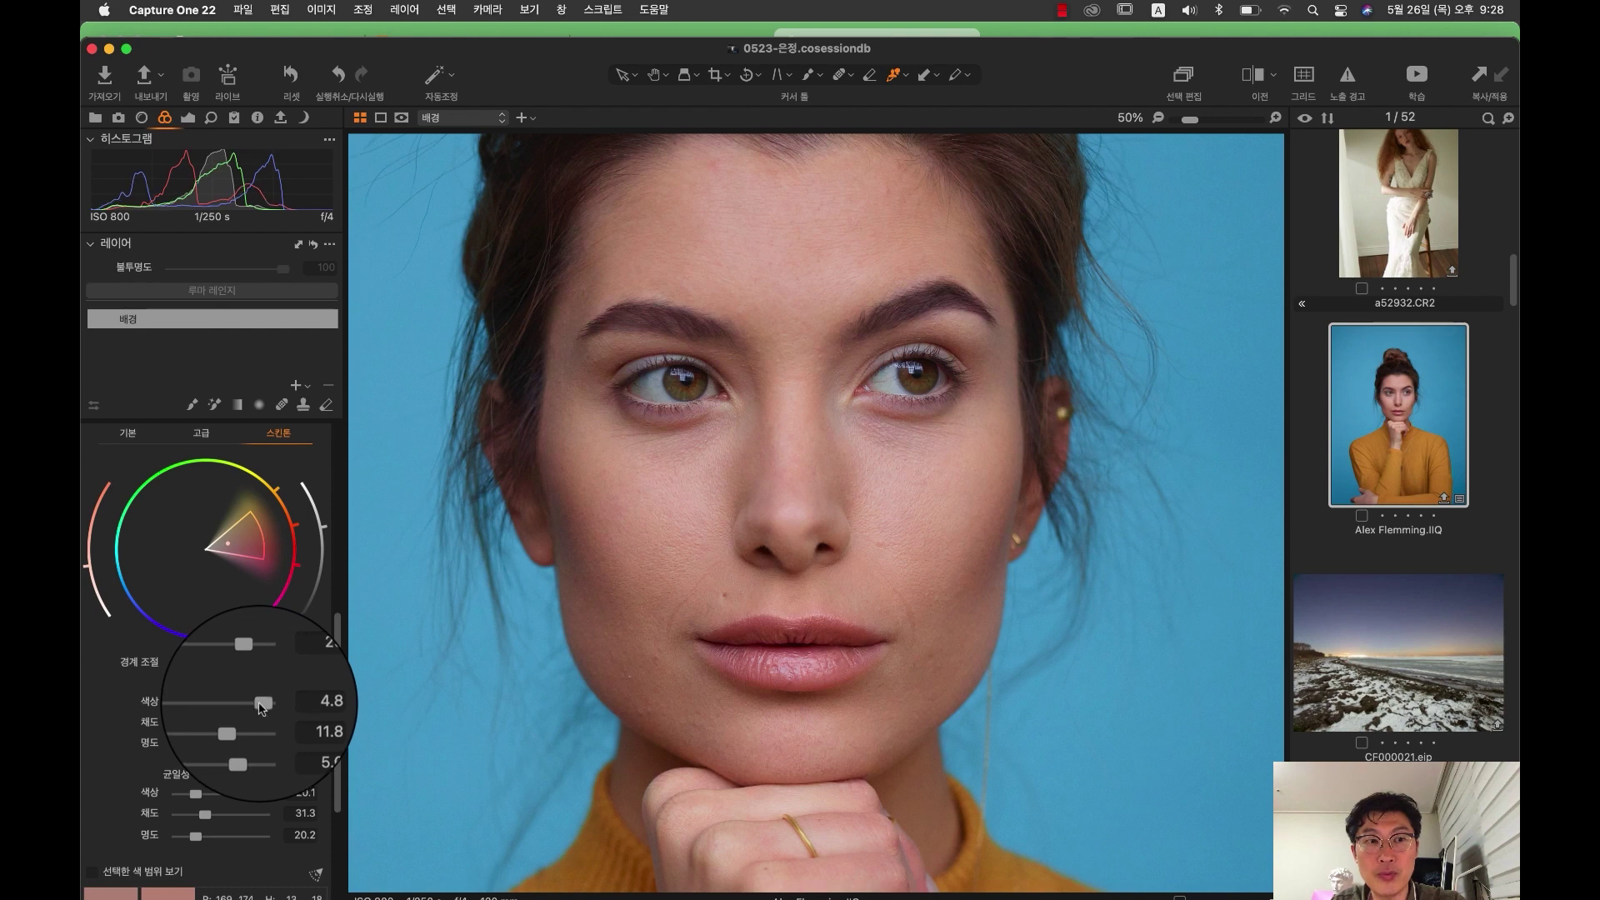
pyautogui.moveTo(261, 709); pyautogui.dragTo(190, 705)
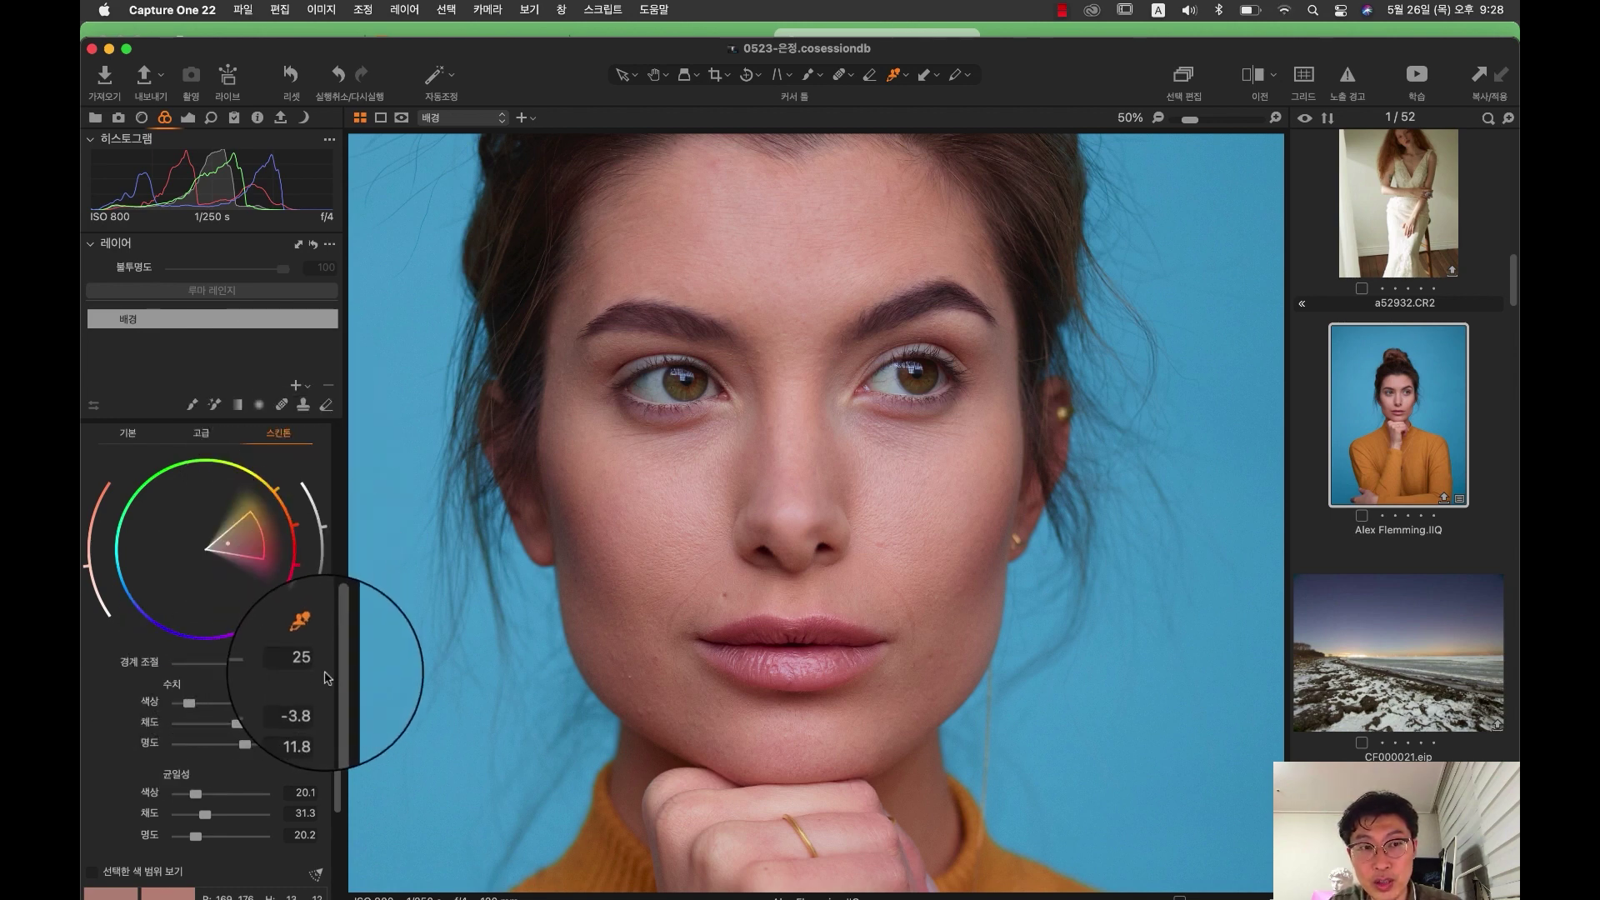
pyautogui.scroll(2, 334, 659)
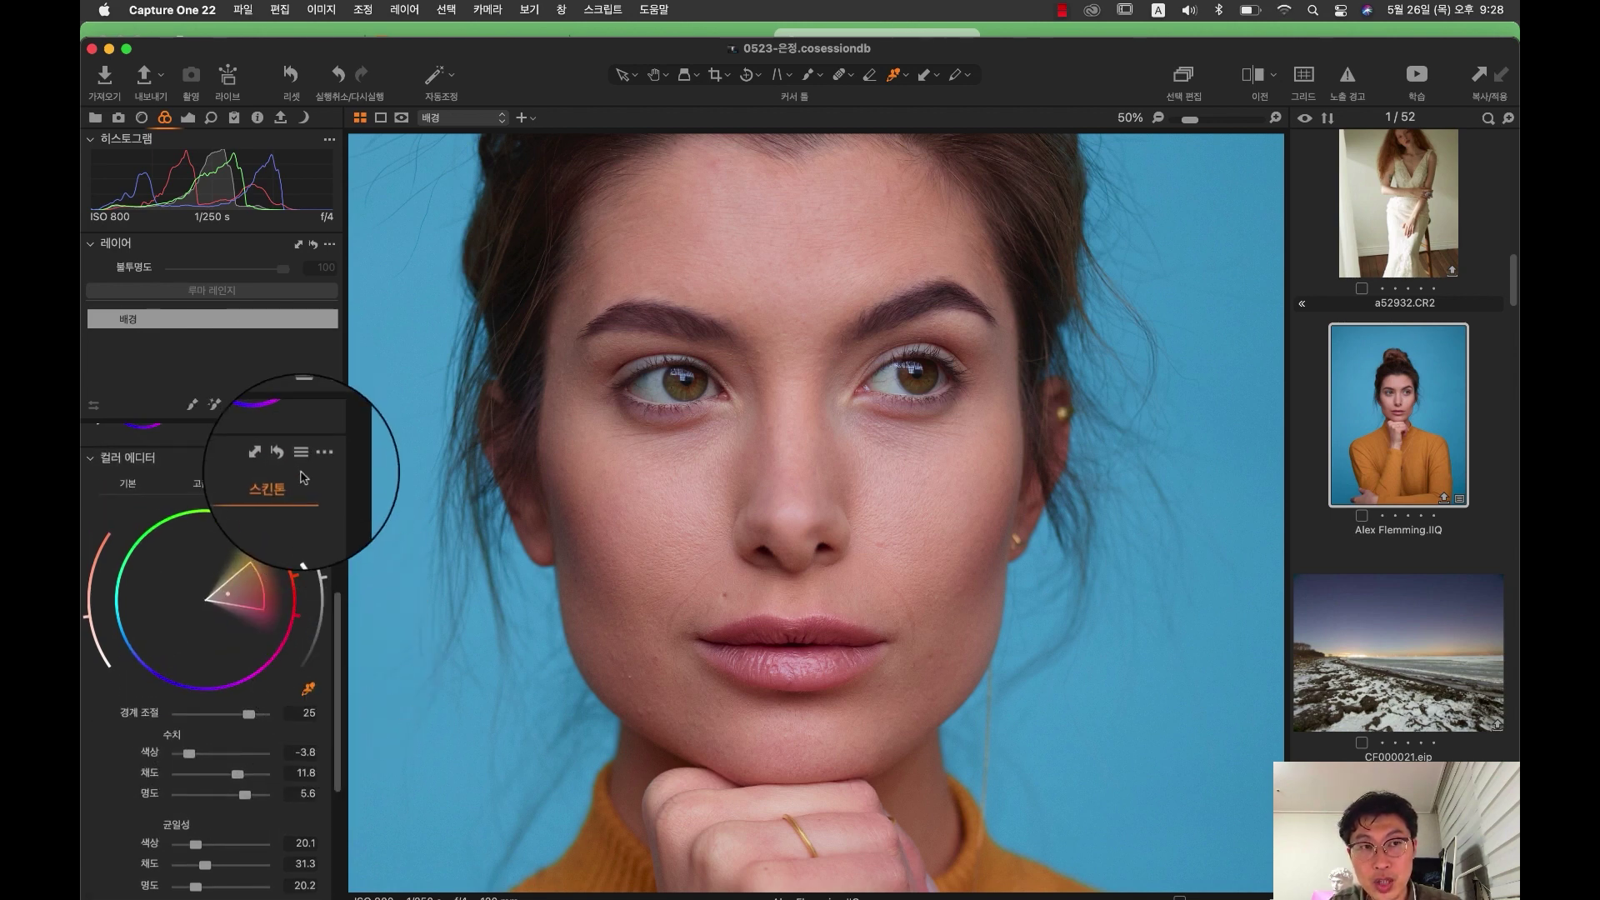
# Step: Compare the face with and without the skin tone correction, and set the amount saturation to 6.4 and uniformity lightness to 73.7
pyautogui.click(286, 460)
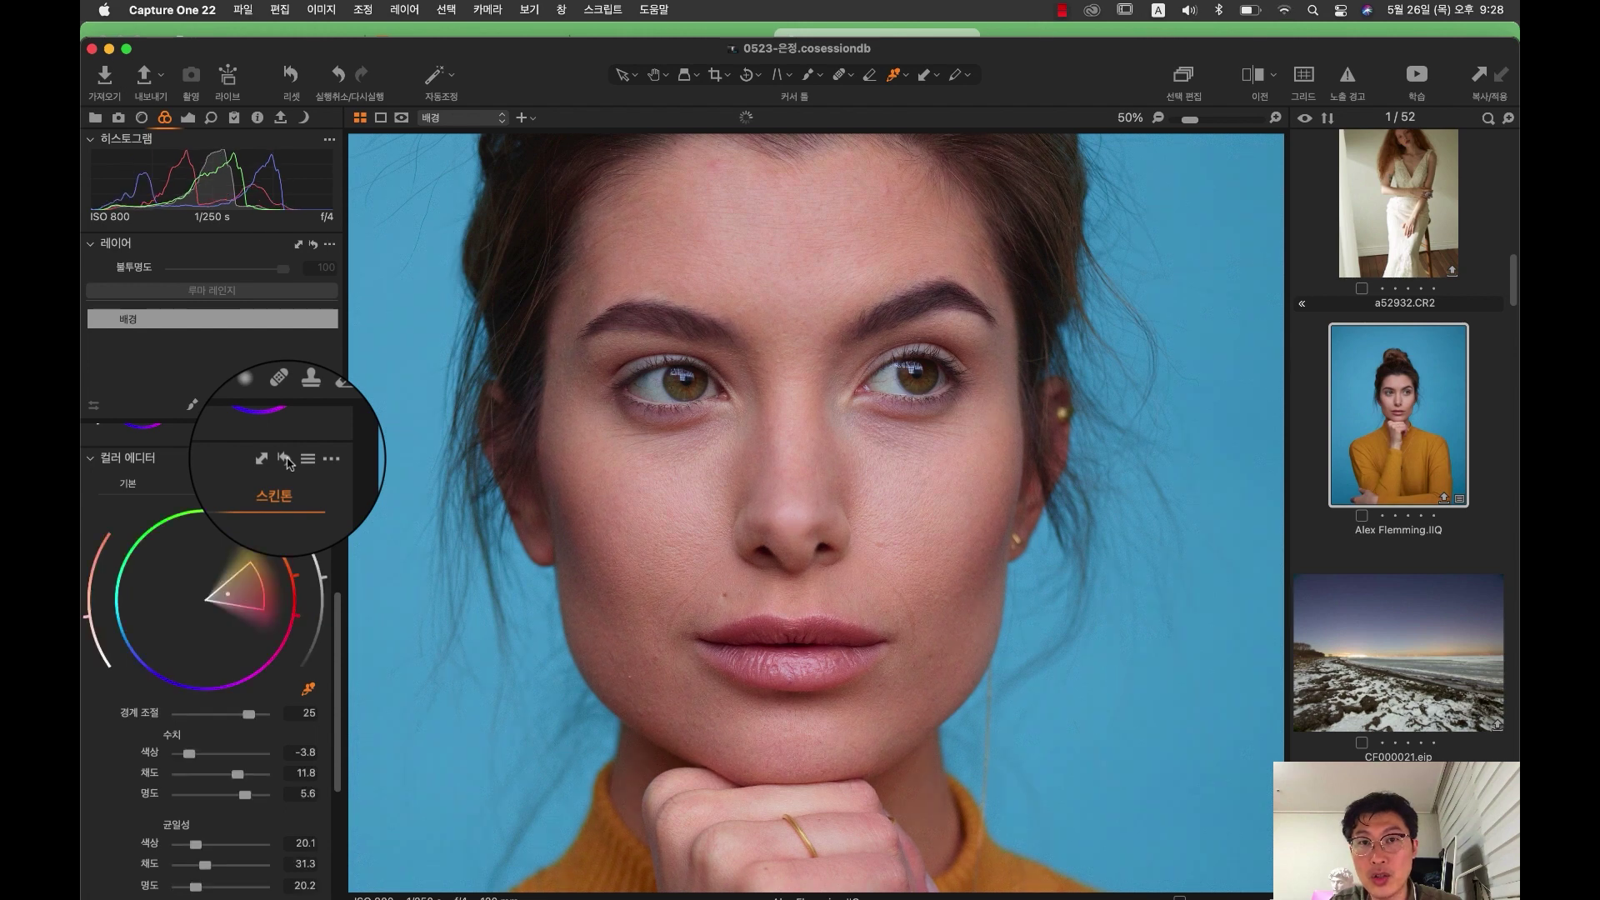
pyautogui.click(286, 460)
pyautogui.click(286, 460)
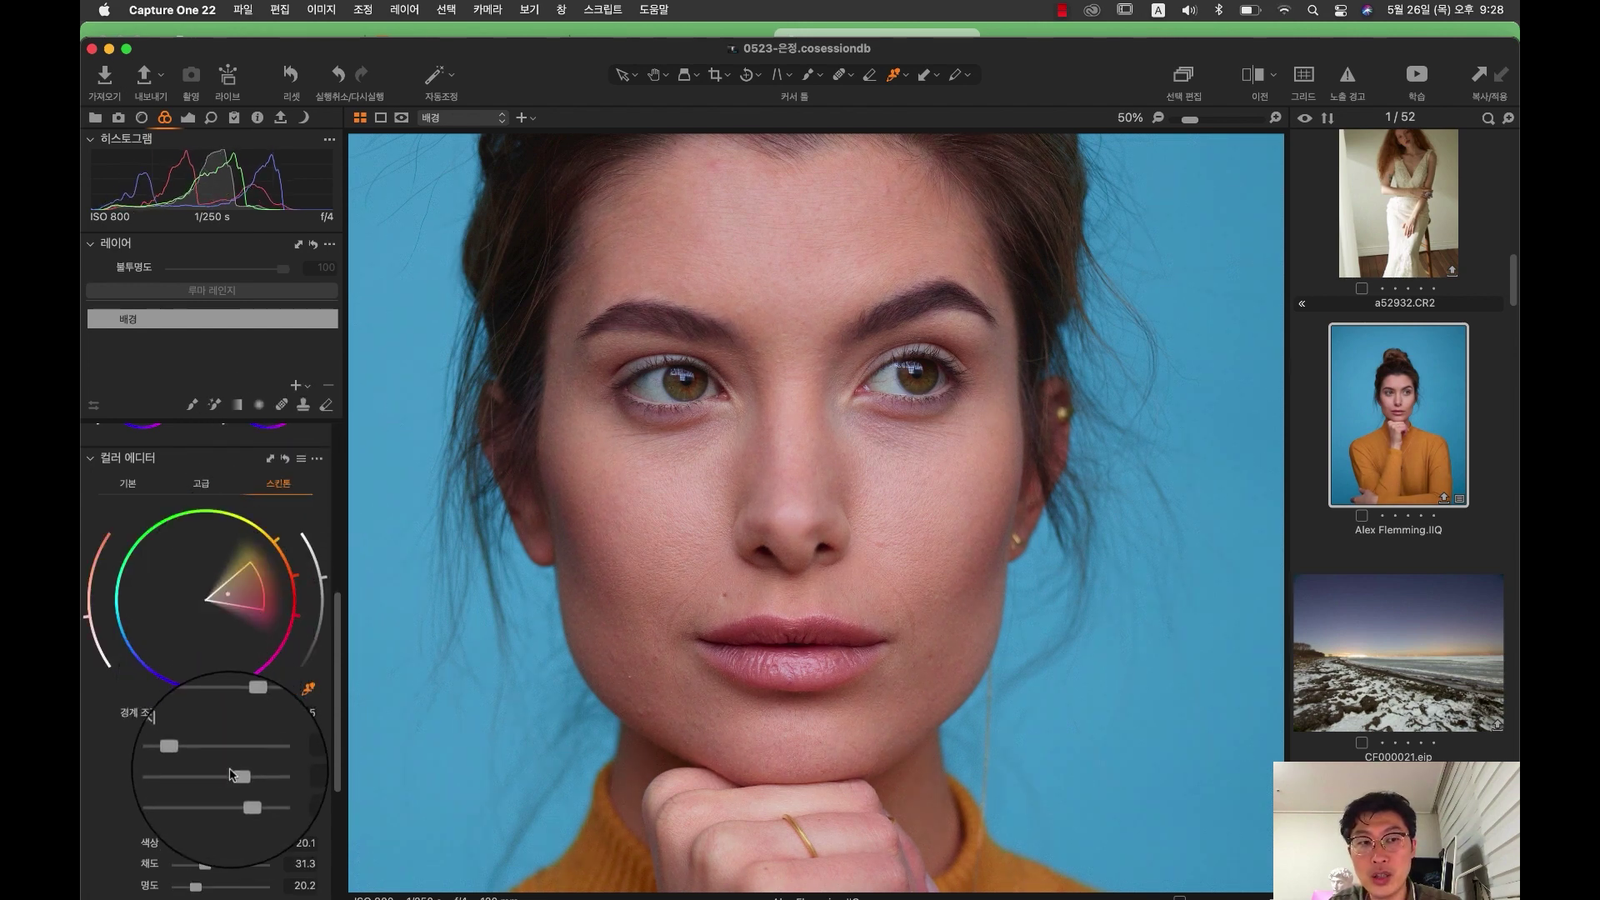
pyautogui.moveTo(237, 774); pyautogui.dragTo(230, 774)
pyautogui.moveTo(202, 888); pyautogui.dragTo(245, 890)
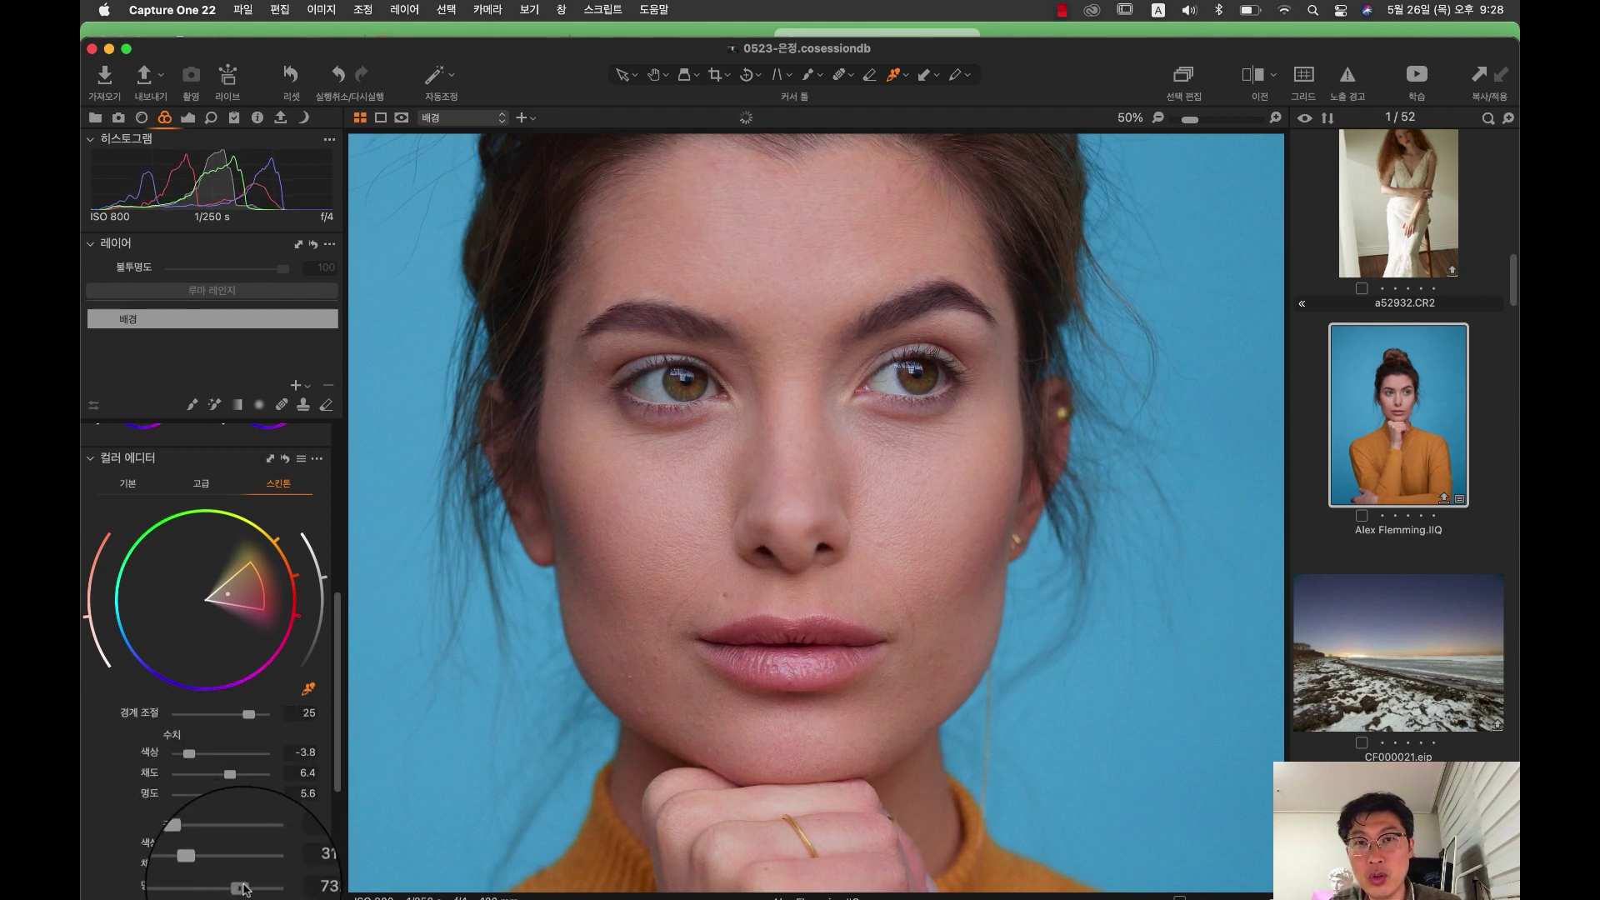
# Step: Set the skin tone amount to saturation 2.2 and lightness 3.7, checking the face against its uncorrected version
pyautogui.click(285, 459)
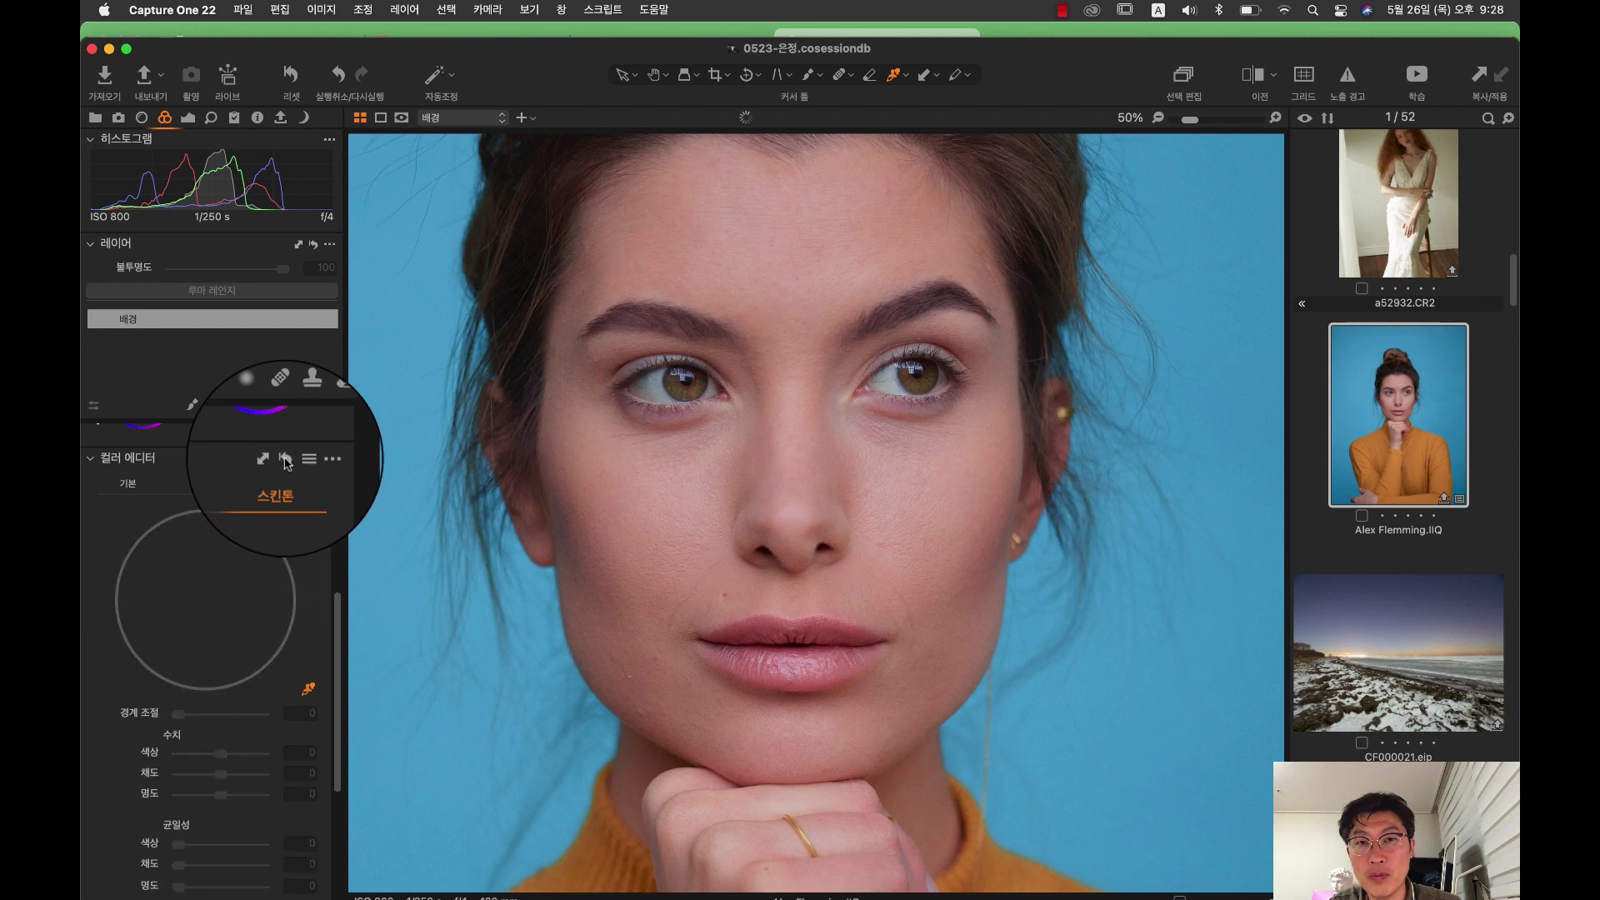
pyautogui.click(285, 460)
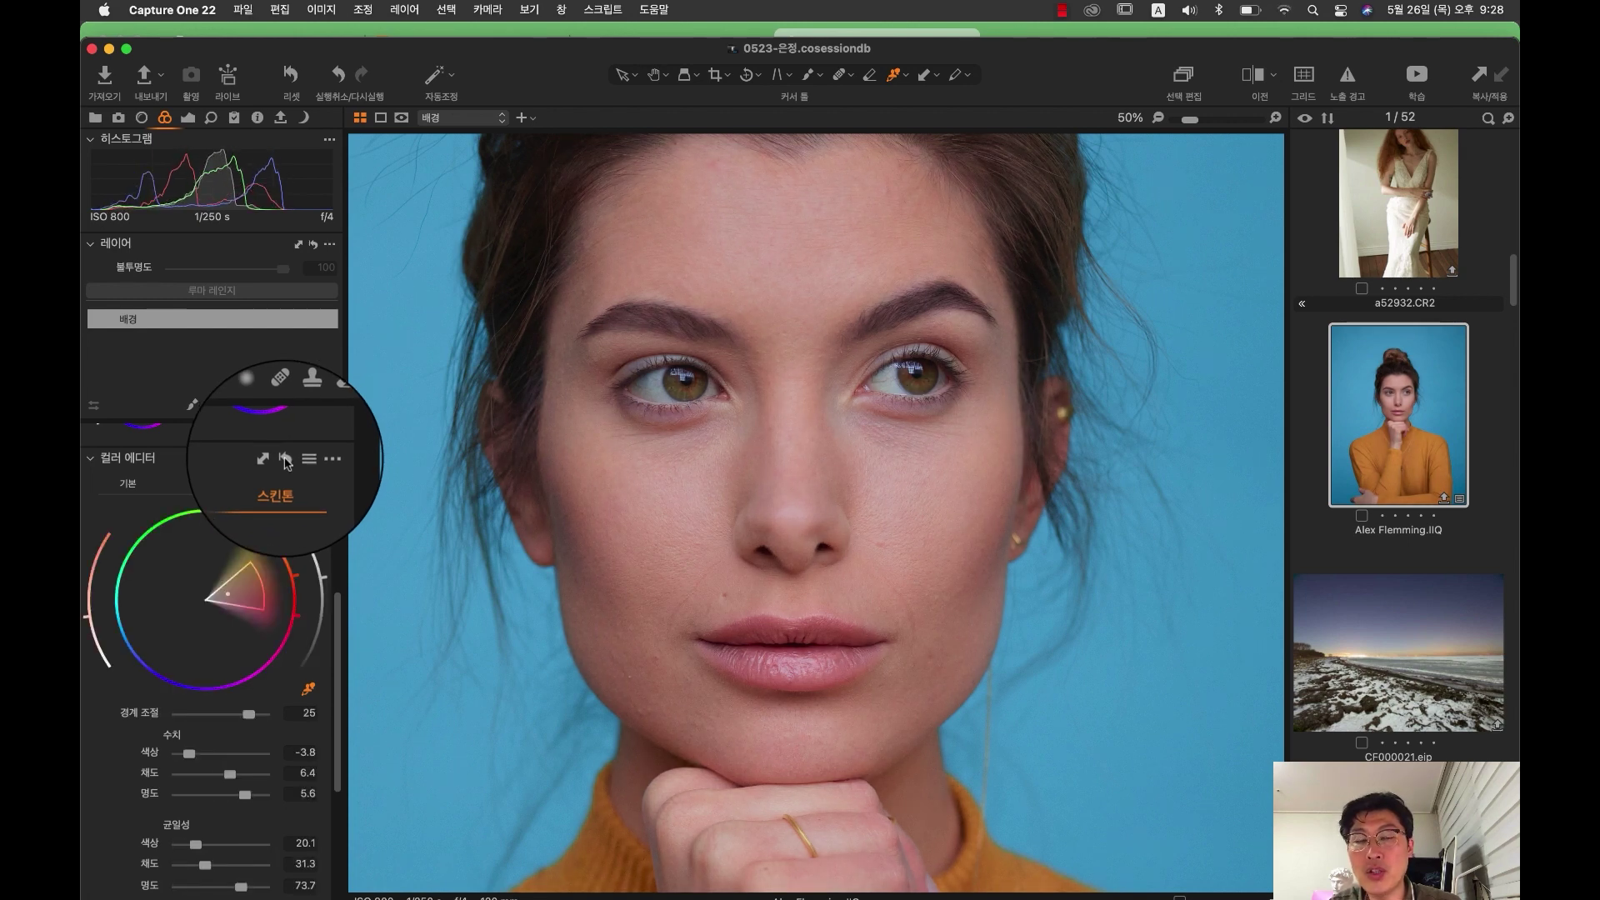
pyautogui.click(285, 459)
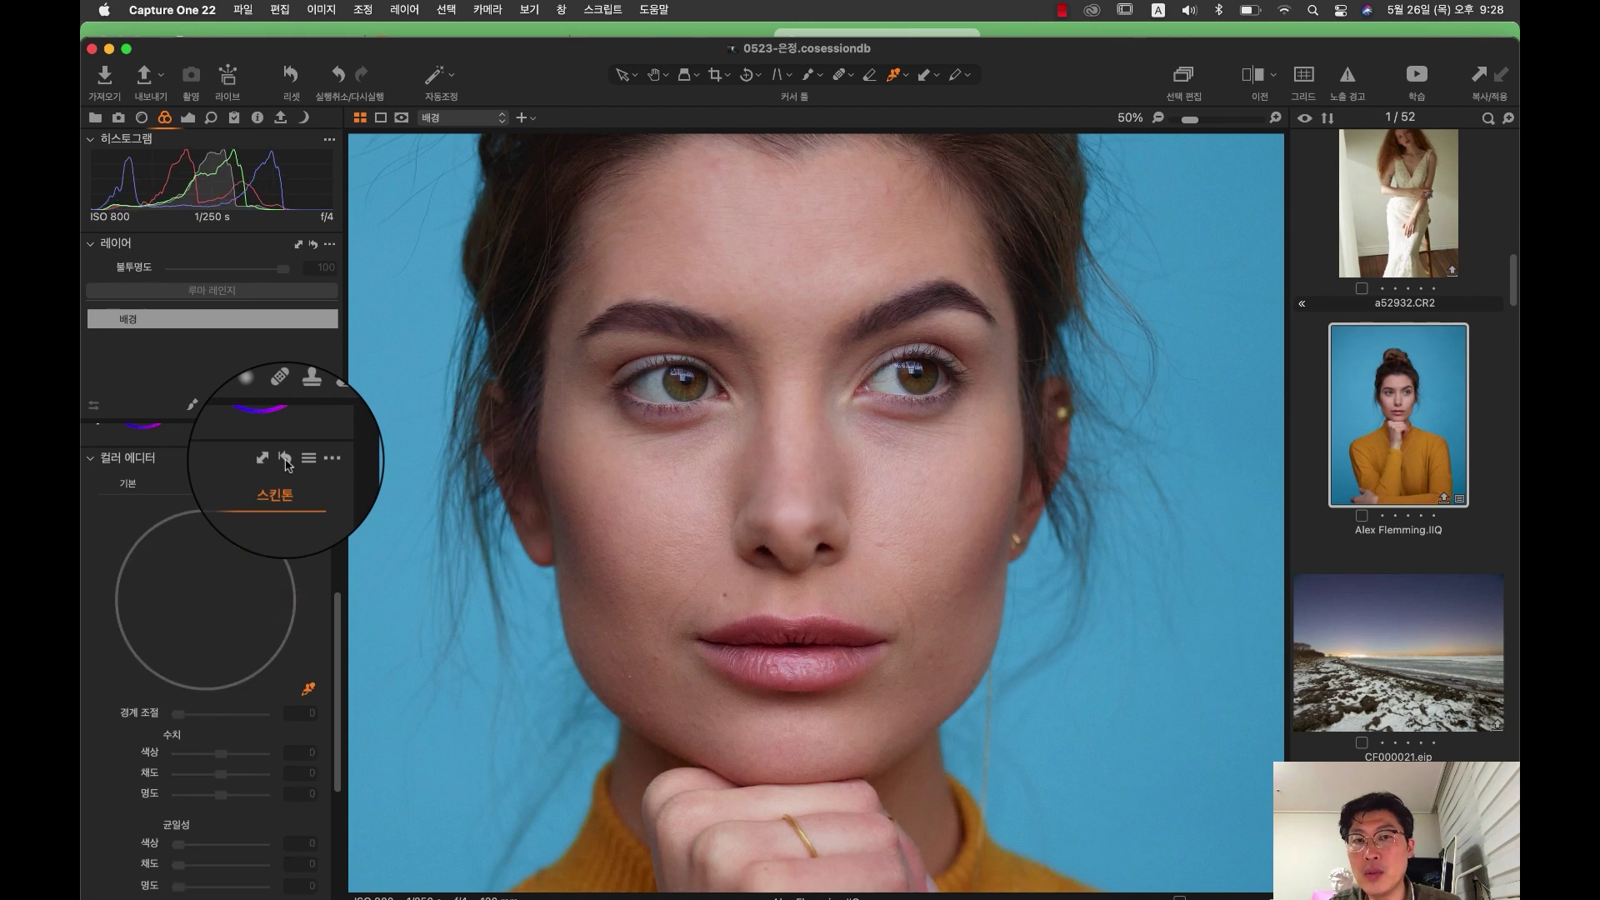
pyautogui.click(285, 459)
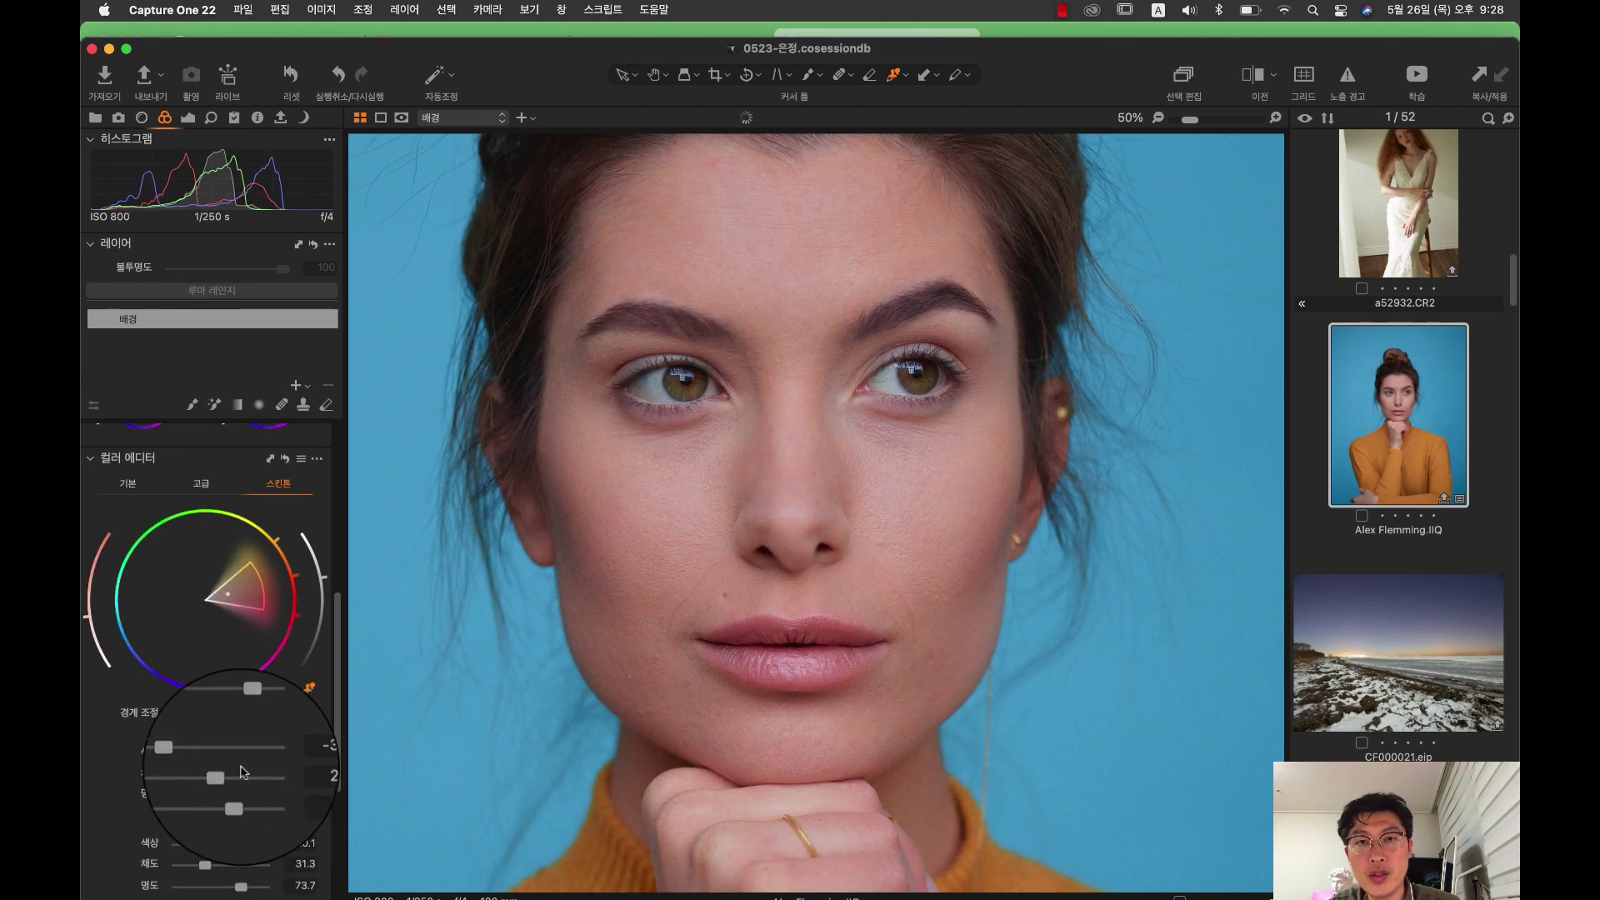
pyautogui.click(285, 460)
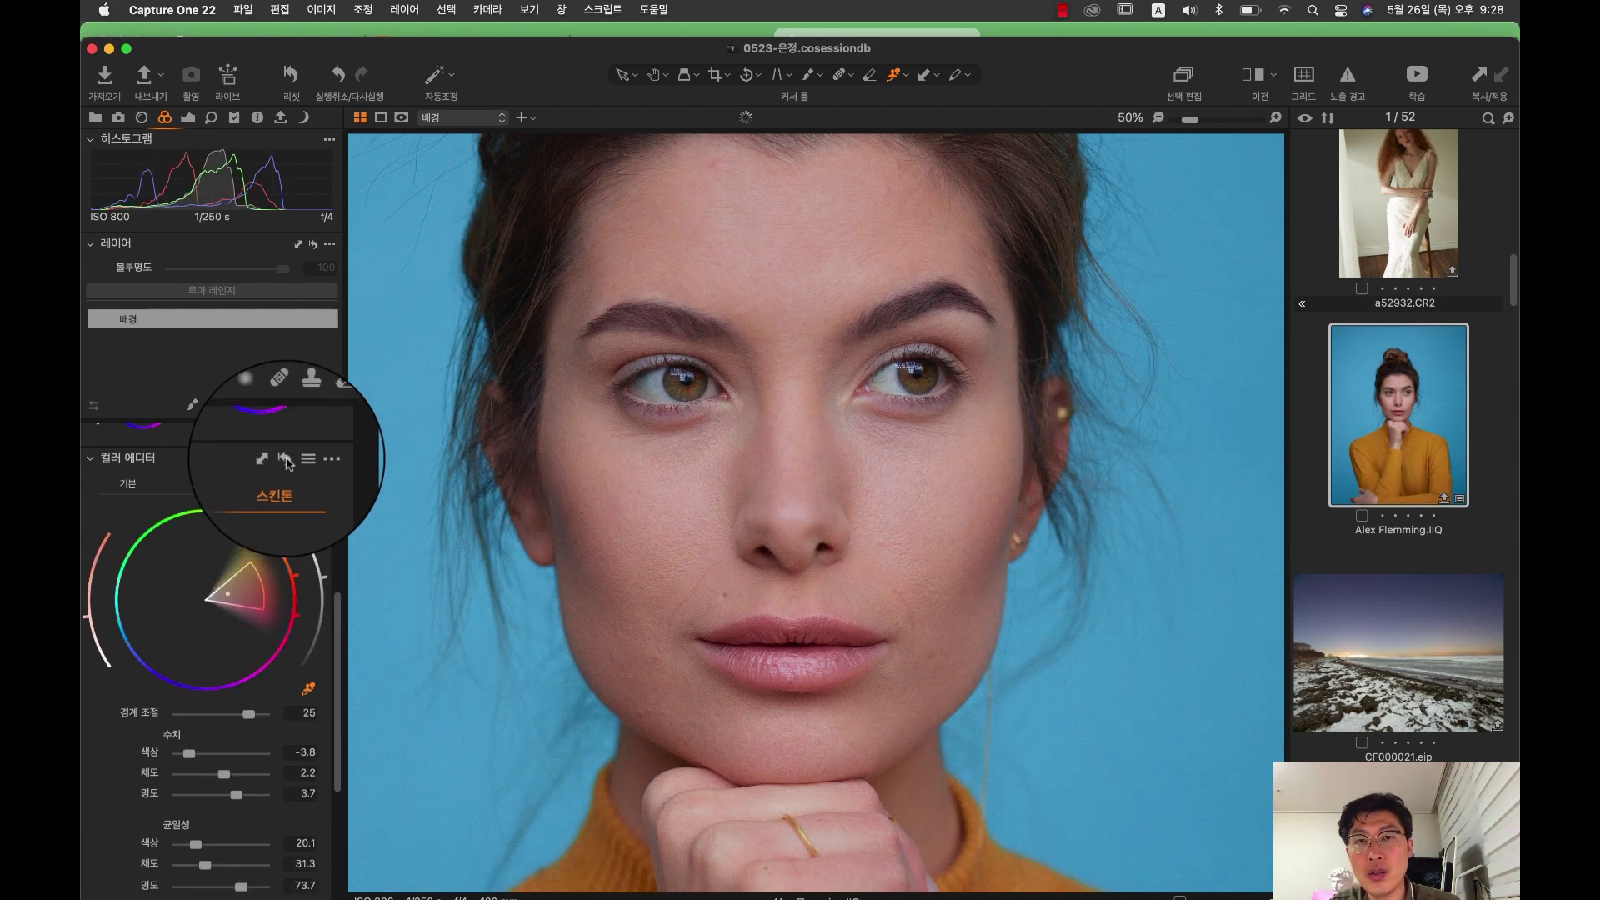
pyautogui.click(285, 459)
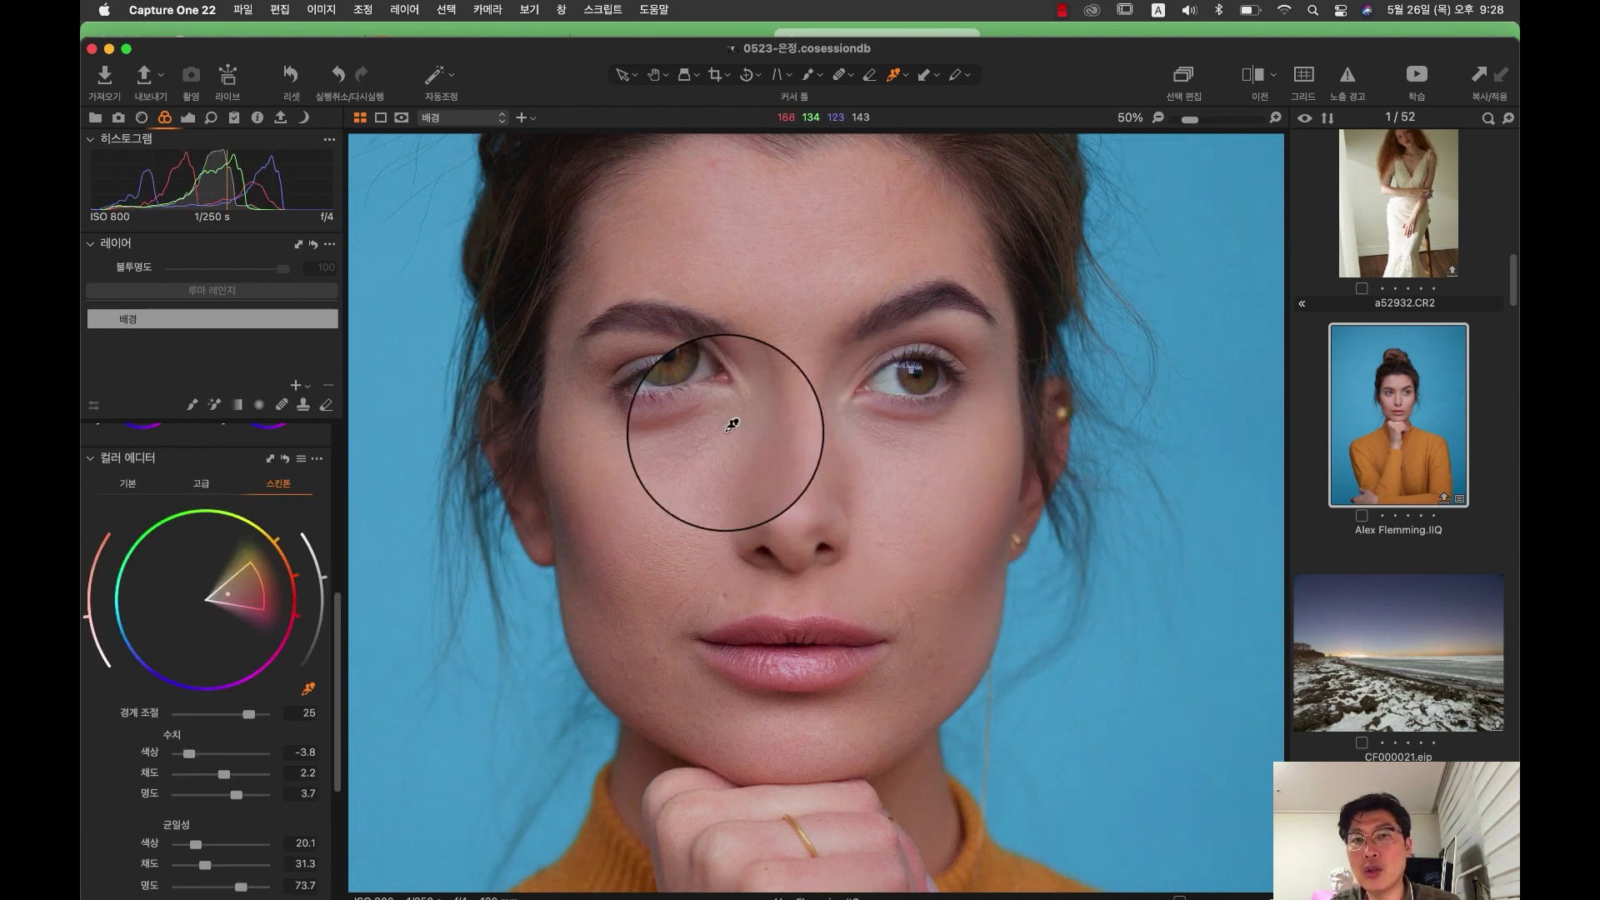
# Step: Save the skin tone correction as an ICC profile named PhaseOneIQ3100MP-Color Corrected-005.icm in the Profiles folder
pyautogui.click(317, 458)
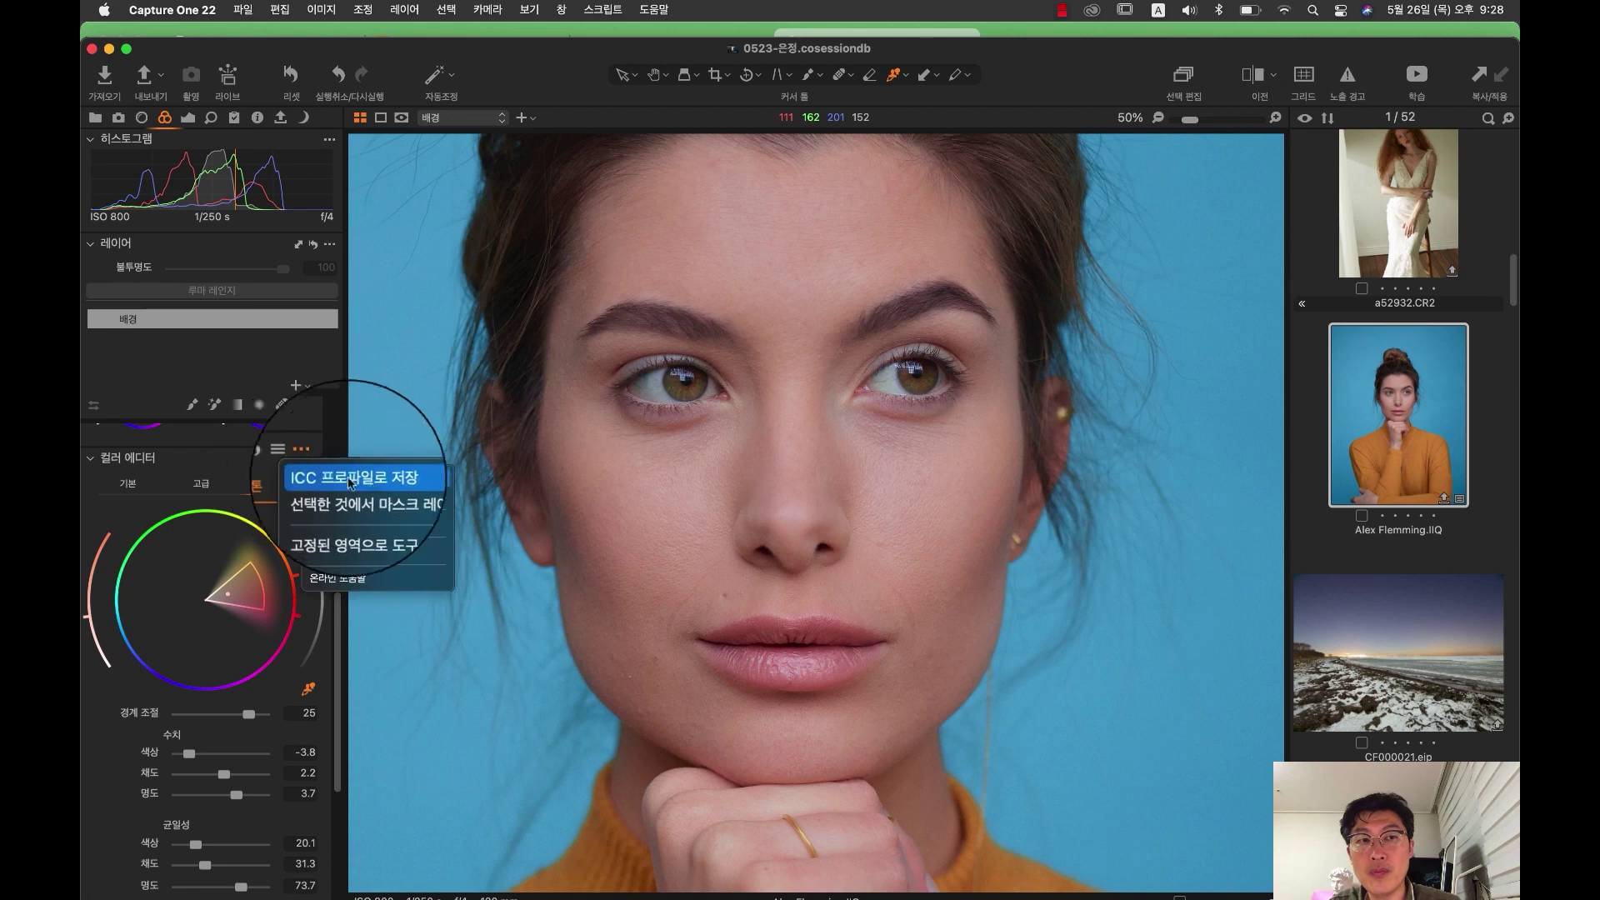
pyautogui.click(350, 478)
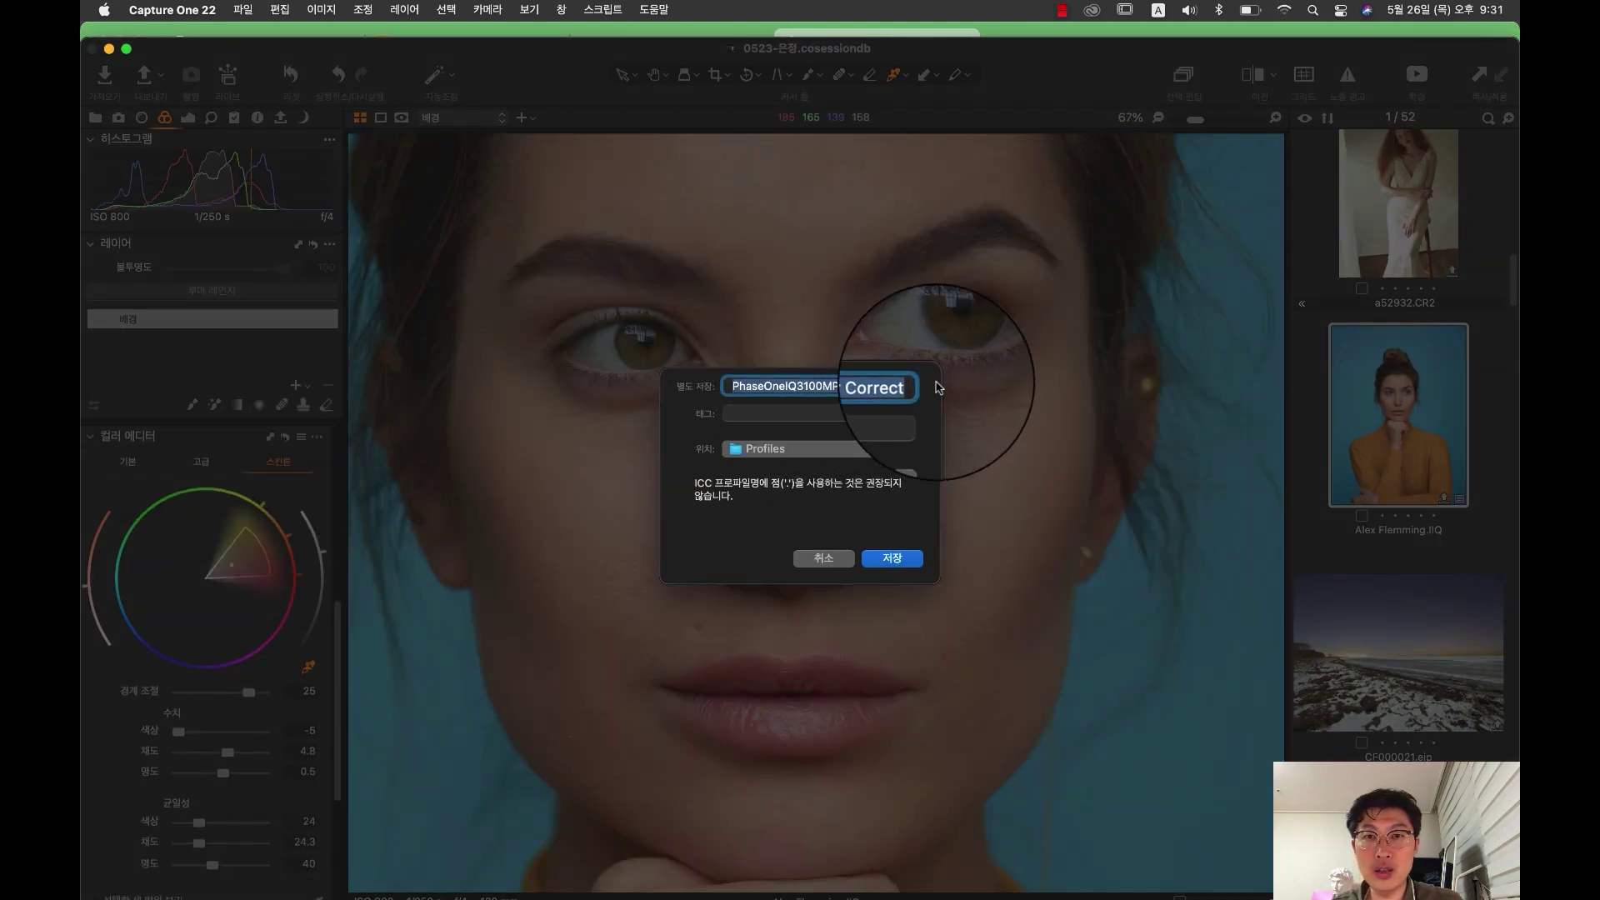
pyautogui.click(912, 385)
pyautogui.press('Right')
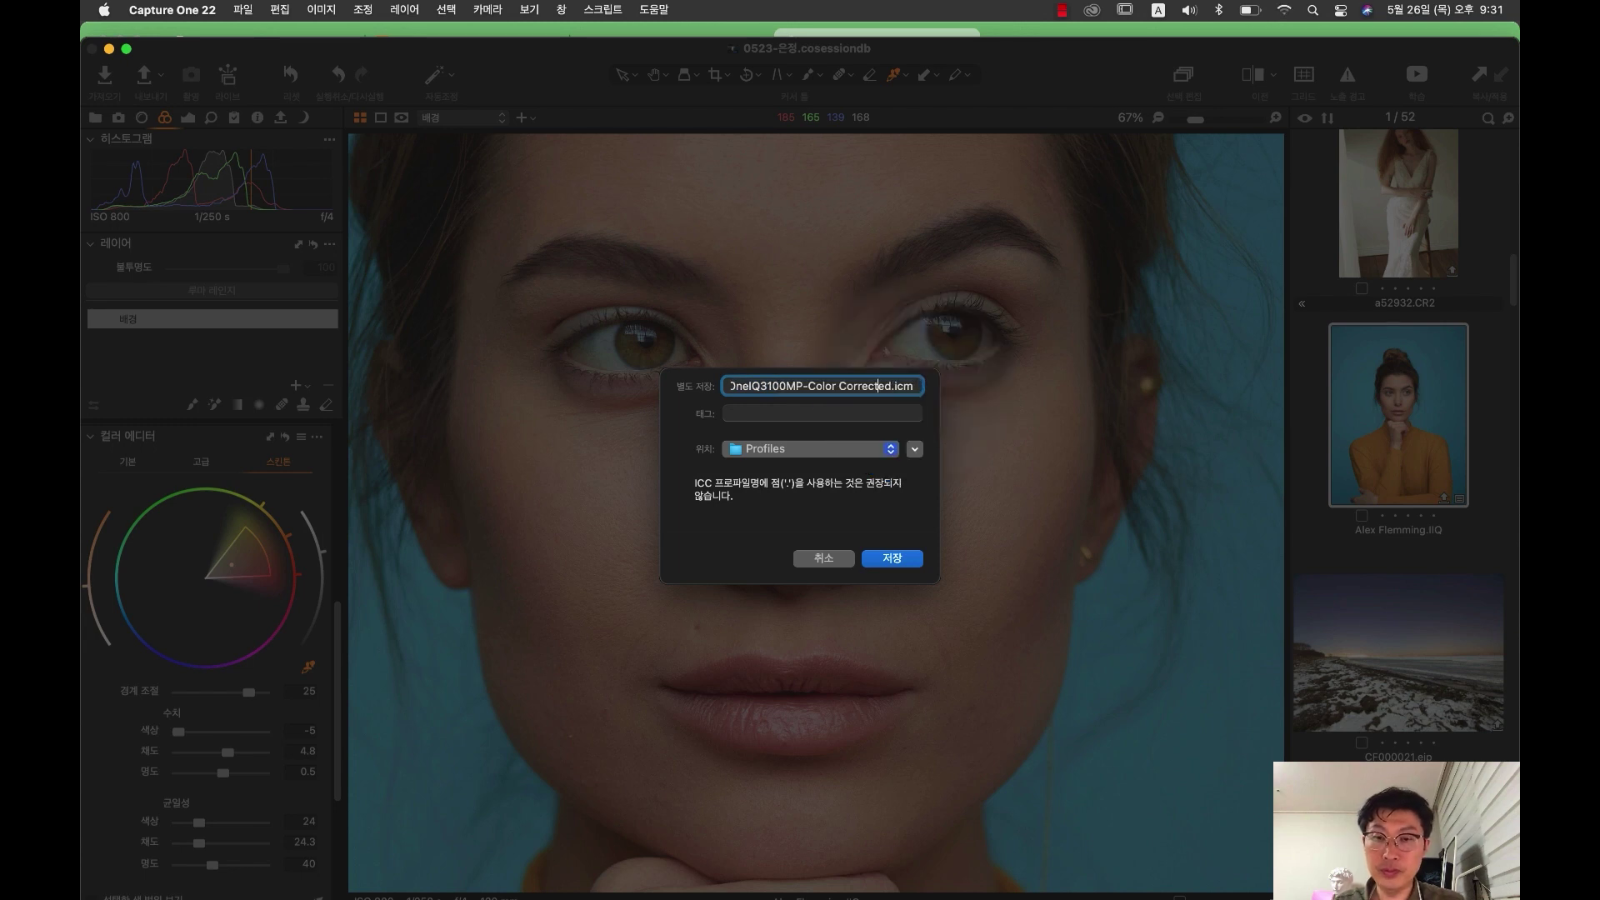
pyautogui.write('-')
pyautogui.press('BackSpace')
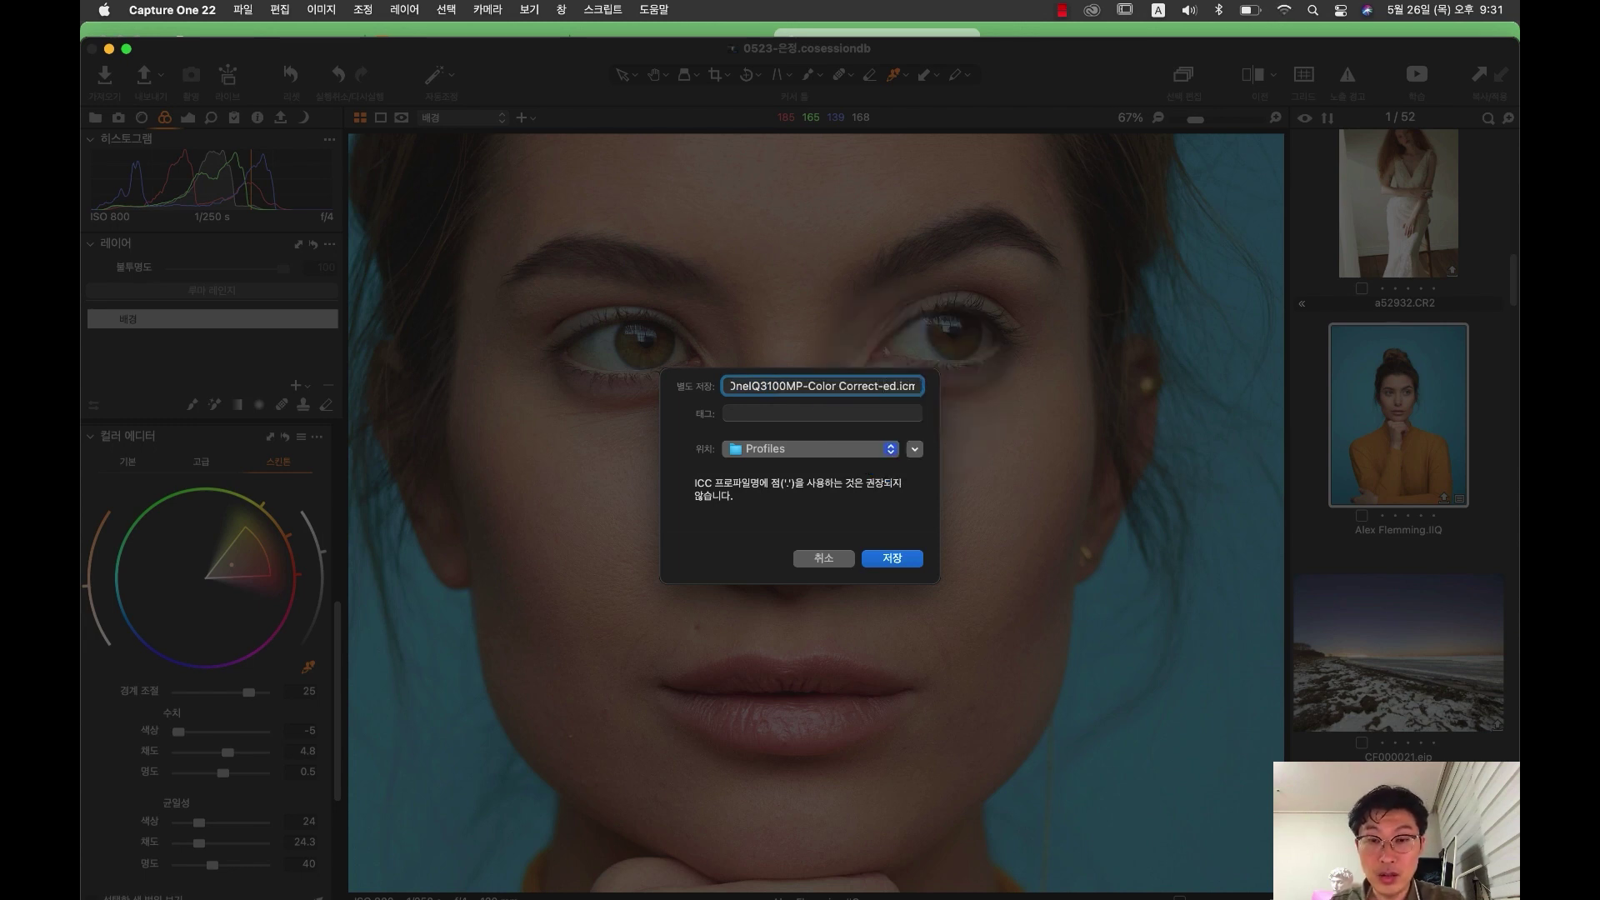
pyautogui.press('BackSpace')
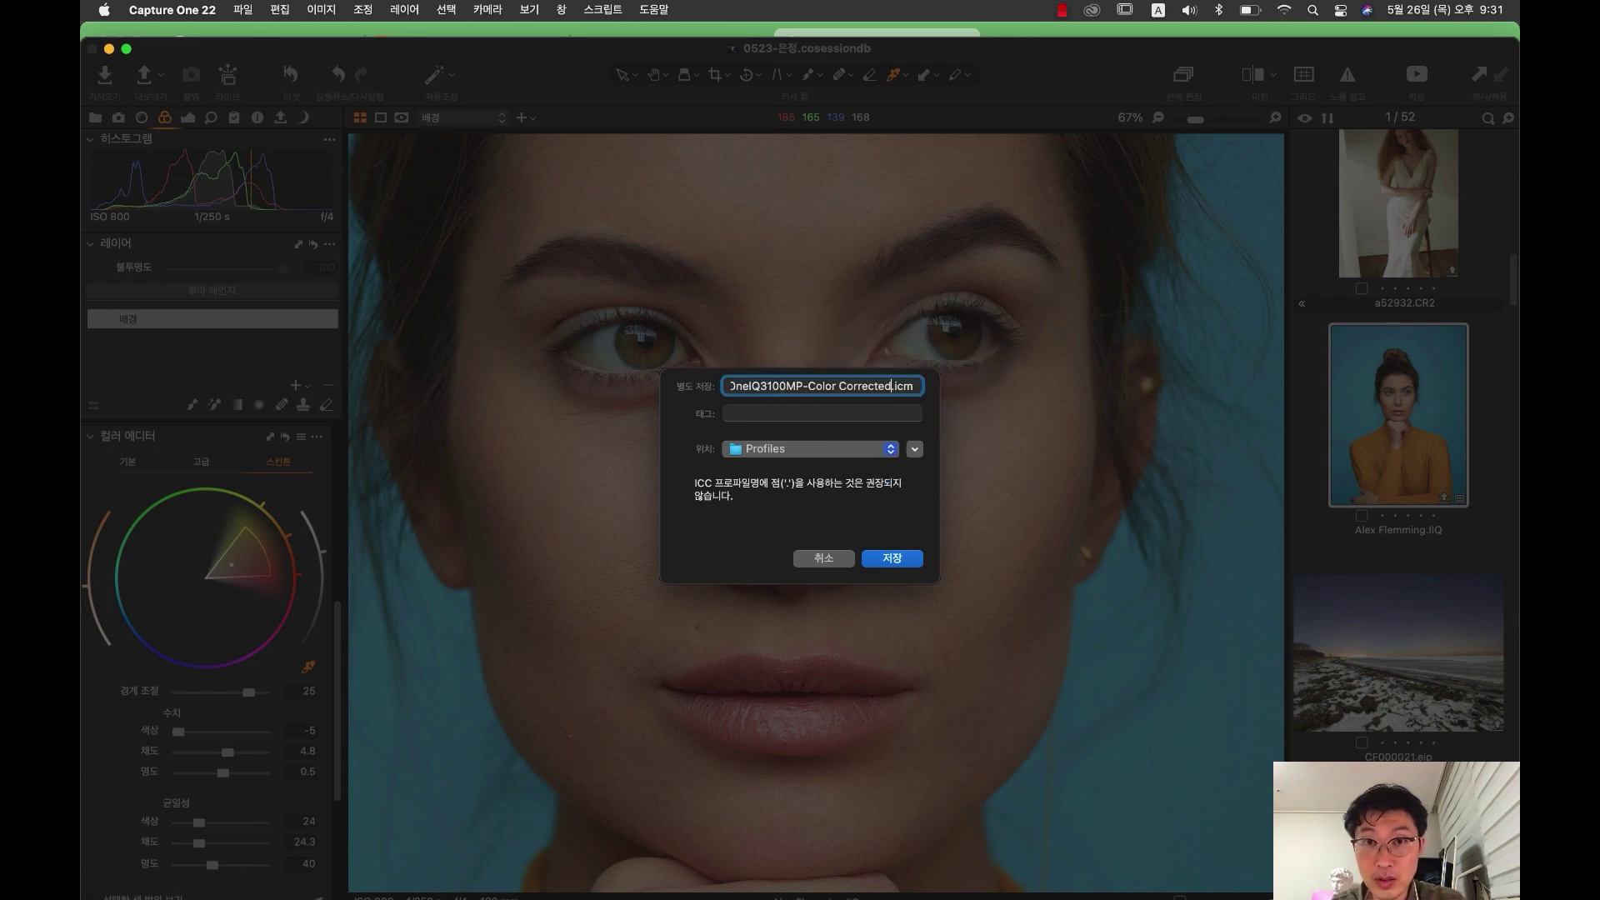
pyautogui.write('-005')
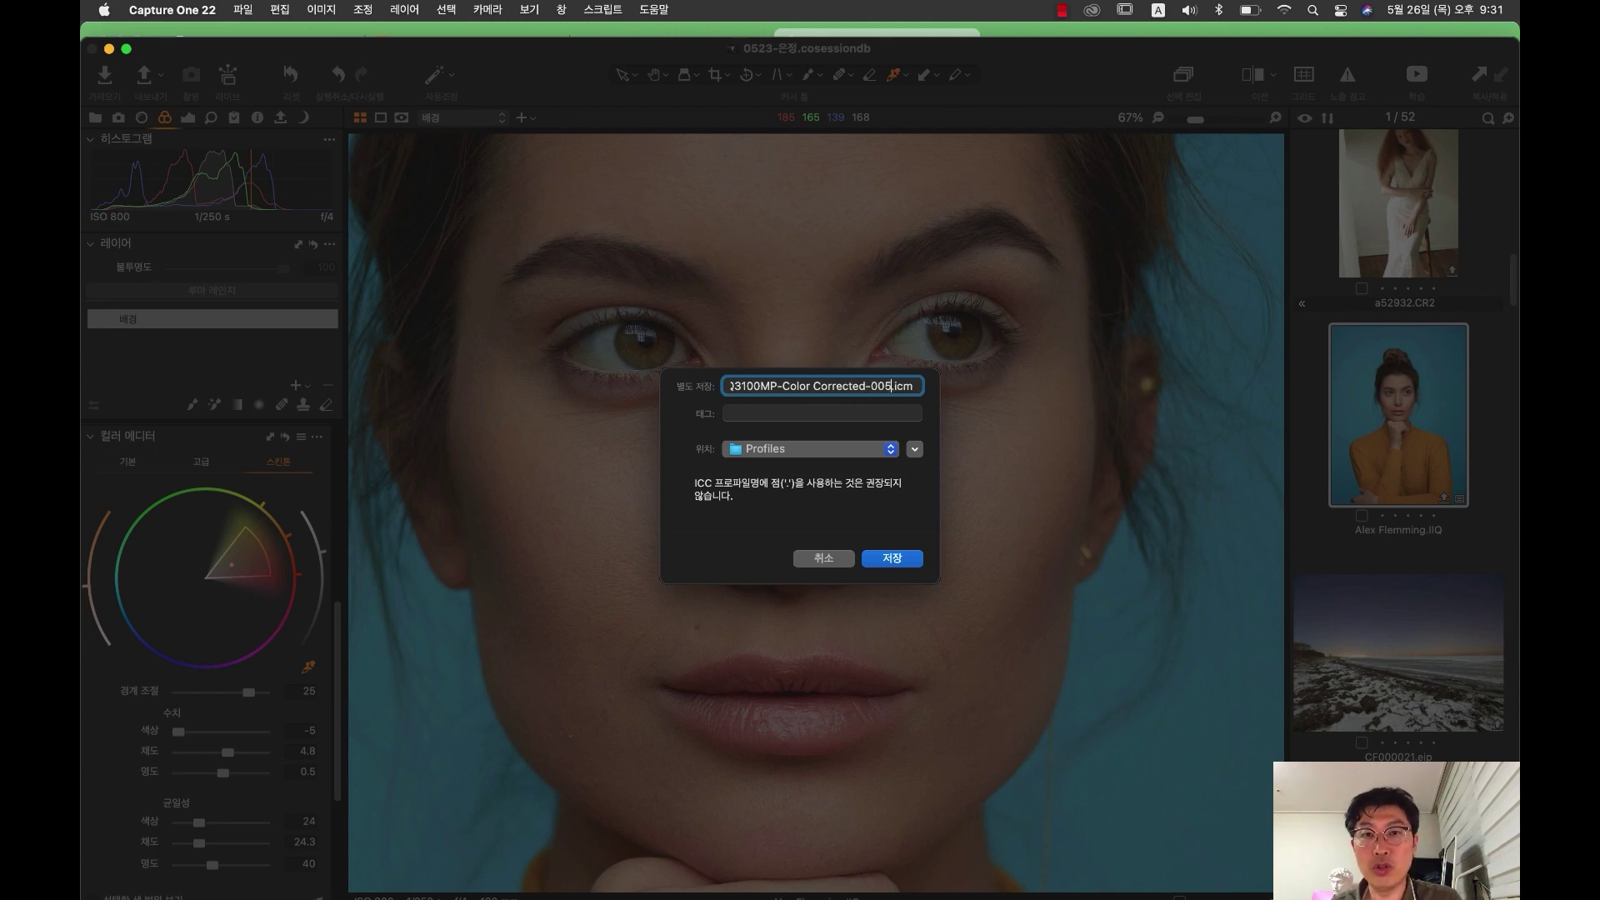
pyautogui.press('Return')
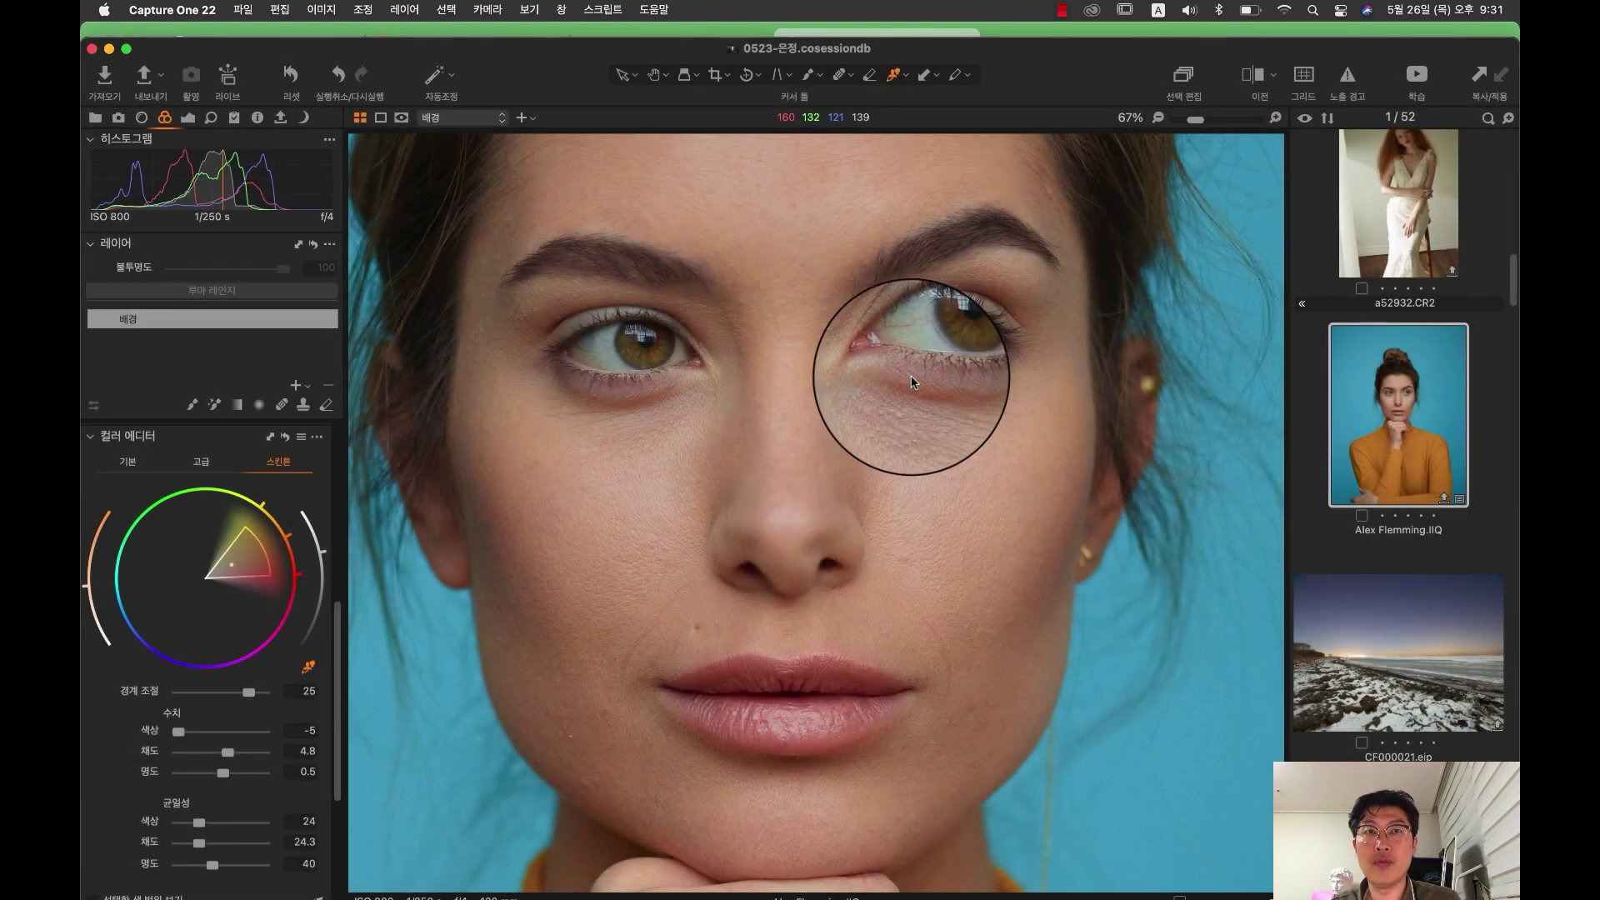
# Step: Reset the portrait's adjustments and assign it the Phase One IQ3 100MP Color Corrected-005 ICC profile
pyautogui.click(337, 79)
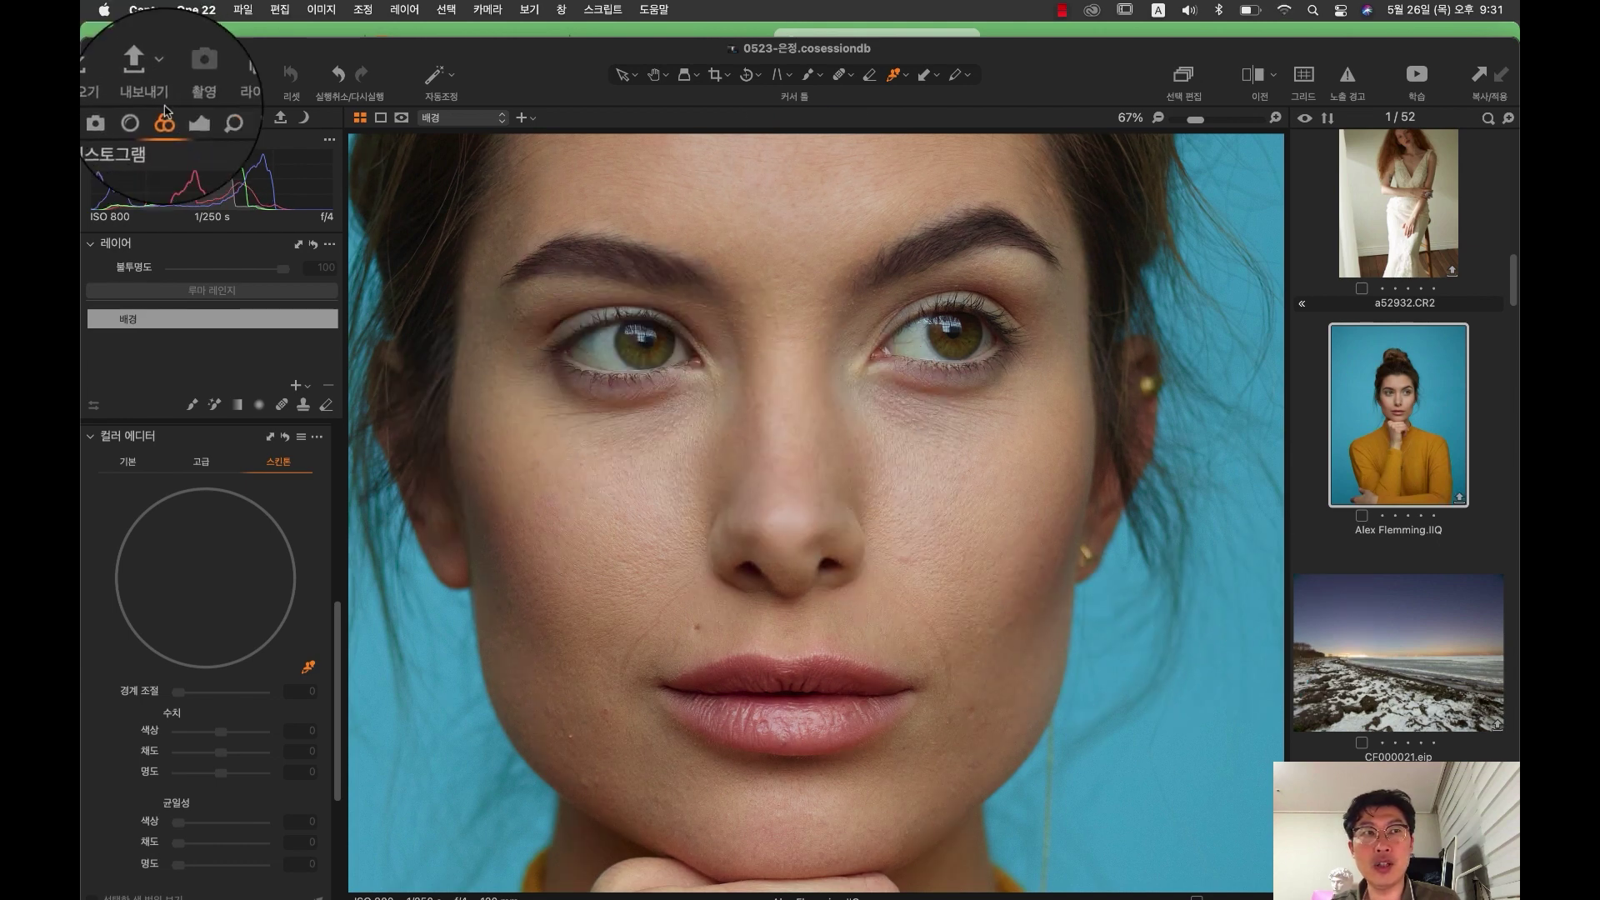
pyautogui.scroll(10, 318, 616)
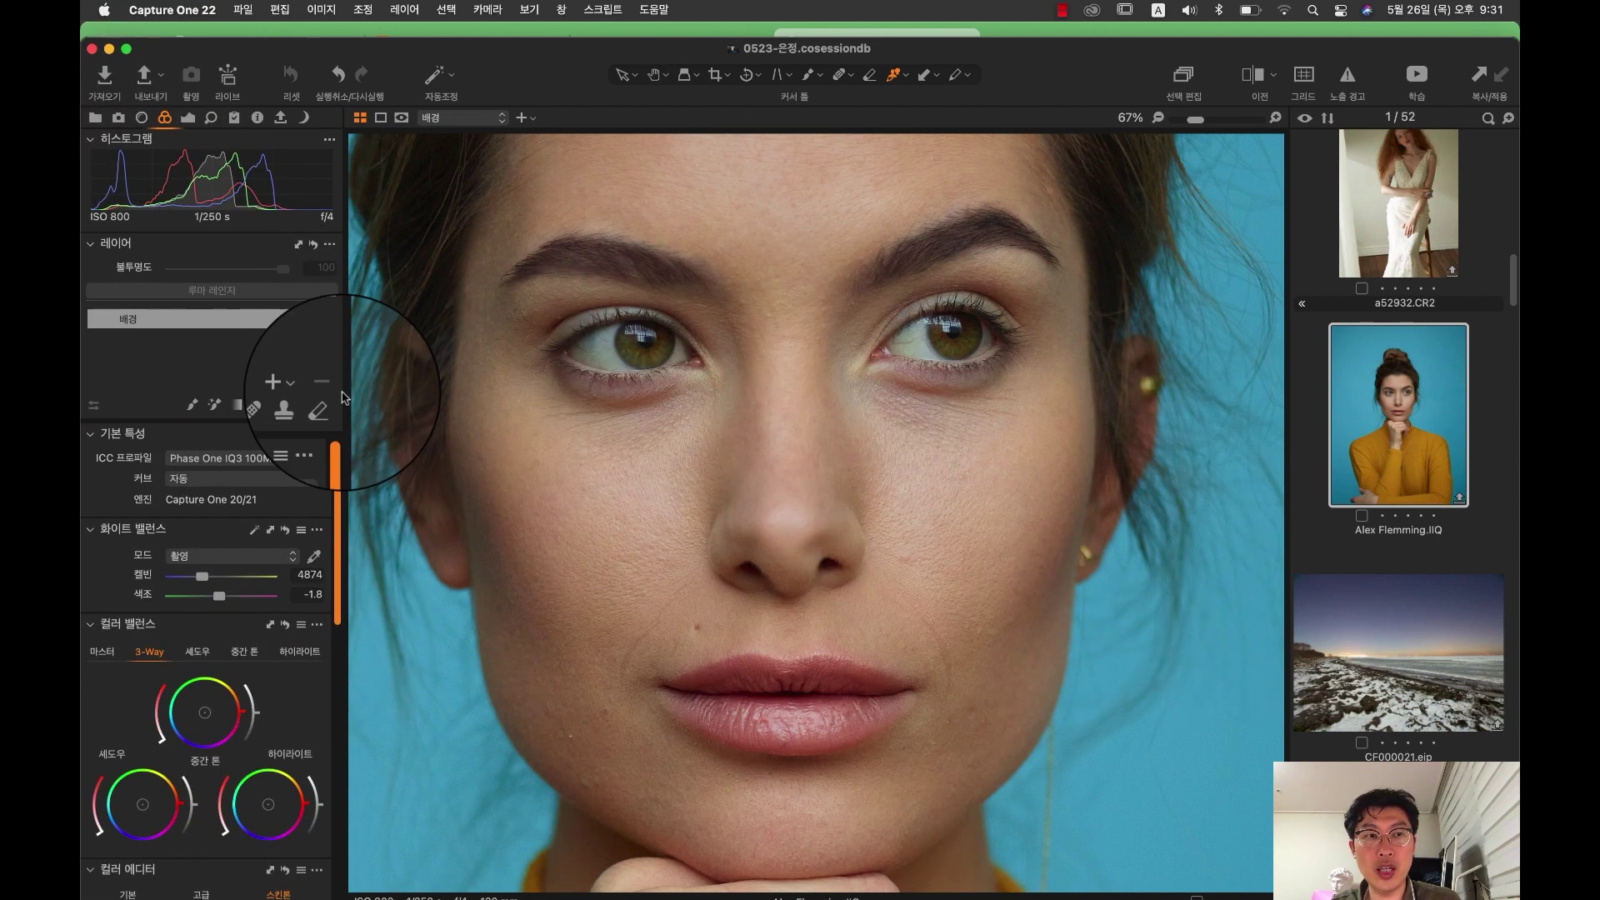
pyautogui.click(313, 461)
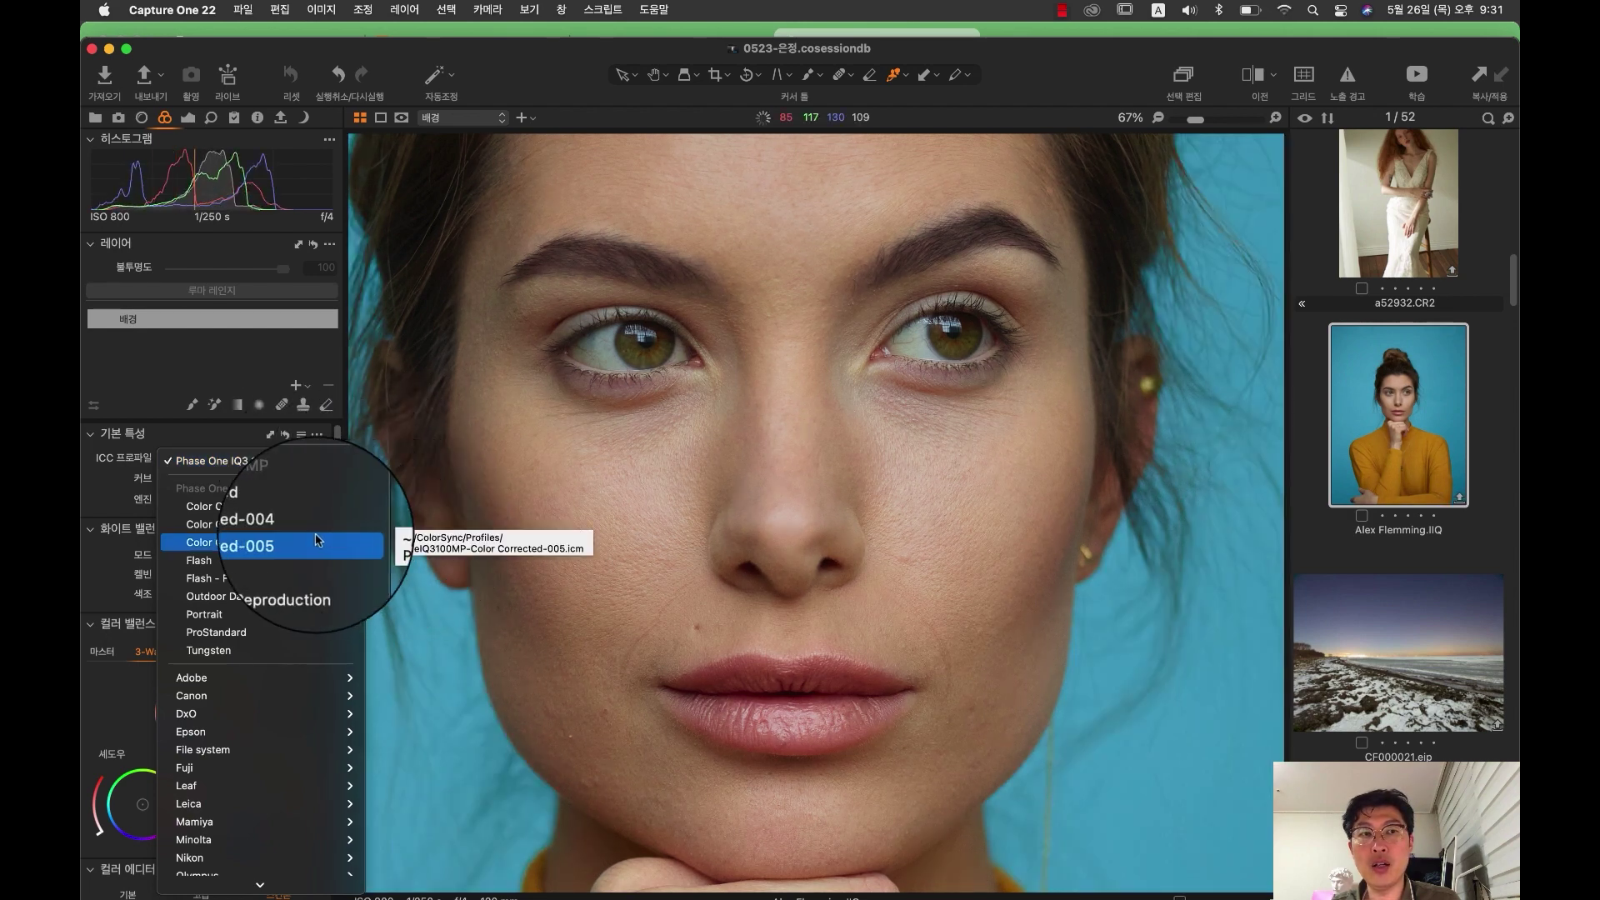
pyautogui.click(420, 536)
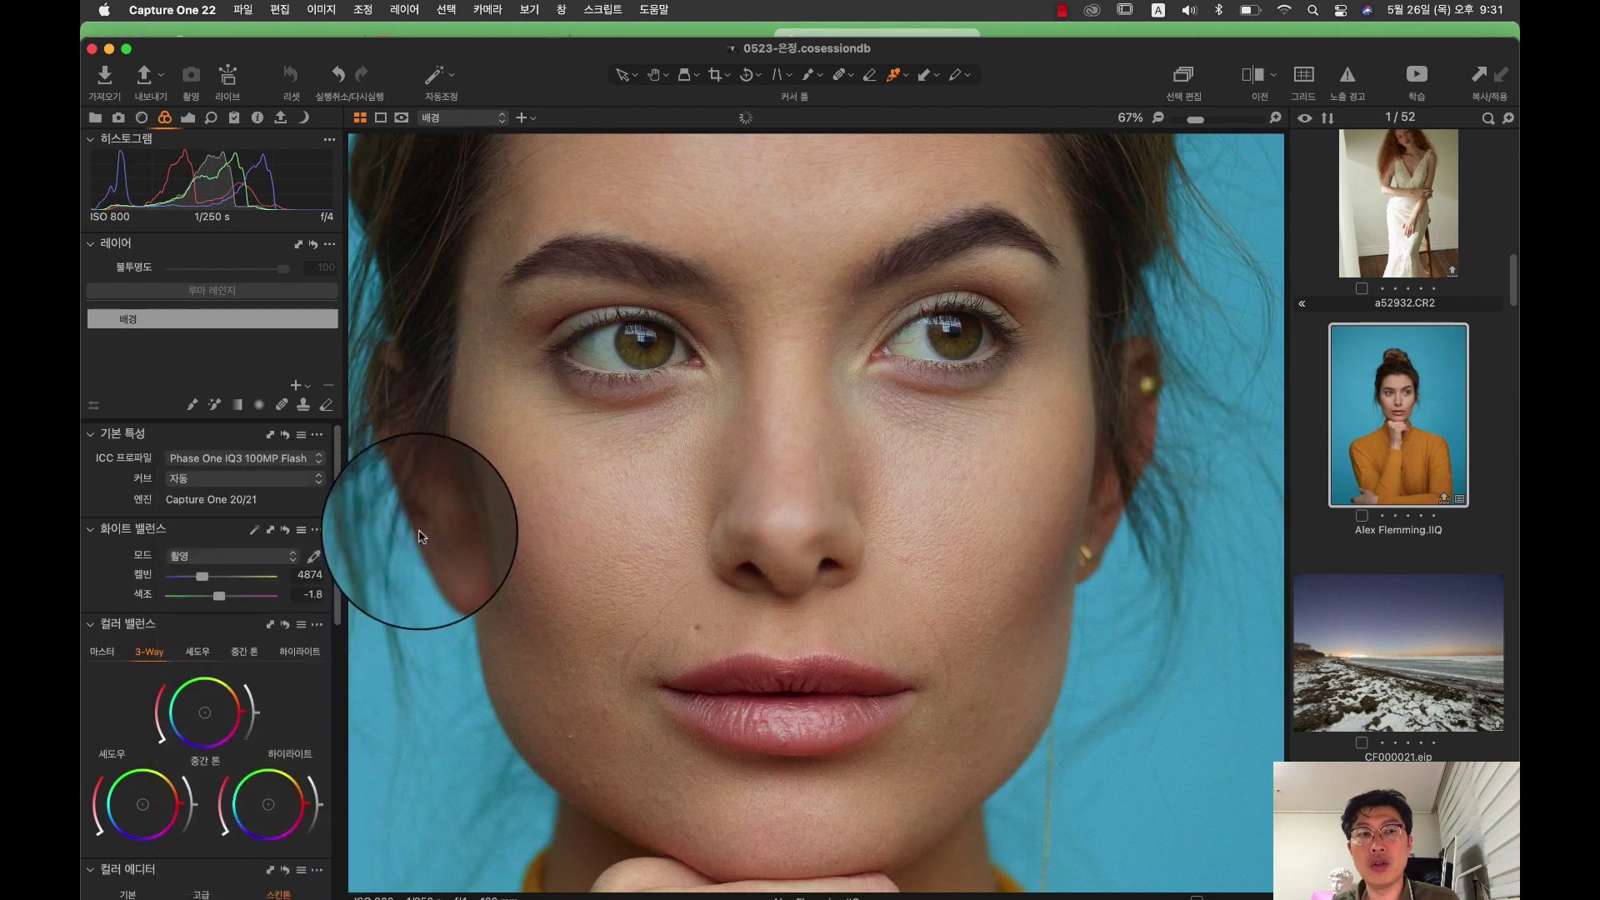
pyautogui.click(275, 459)
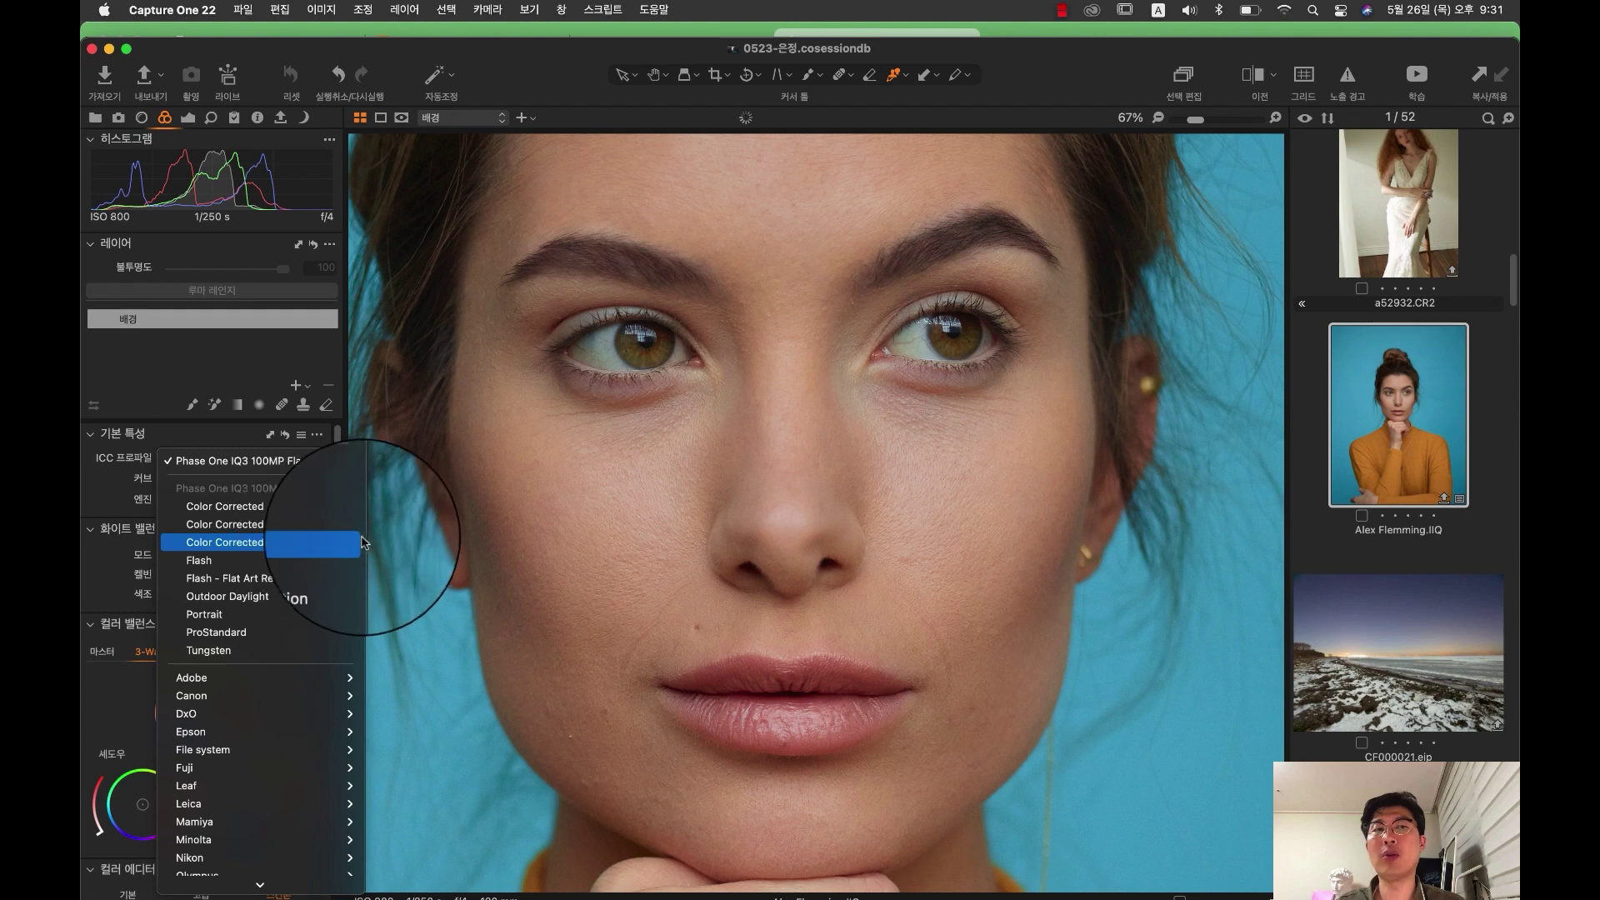
pyautogui.click(361, 542)
# Step: Save the base characteristics as the default for the Phase One IQ3 100MP and apply it to the selected variant
pyautogui.click(317, 434)
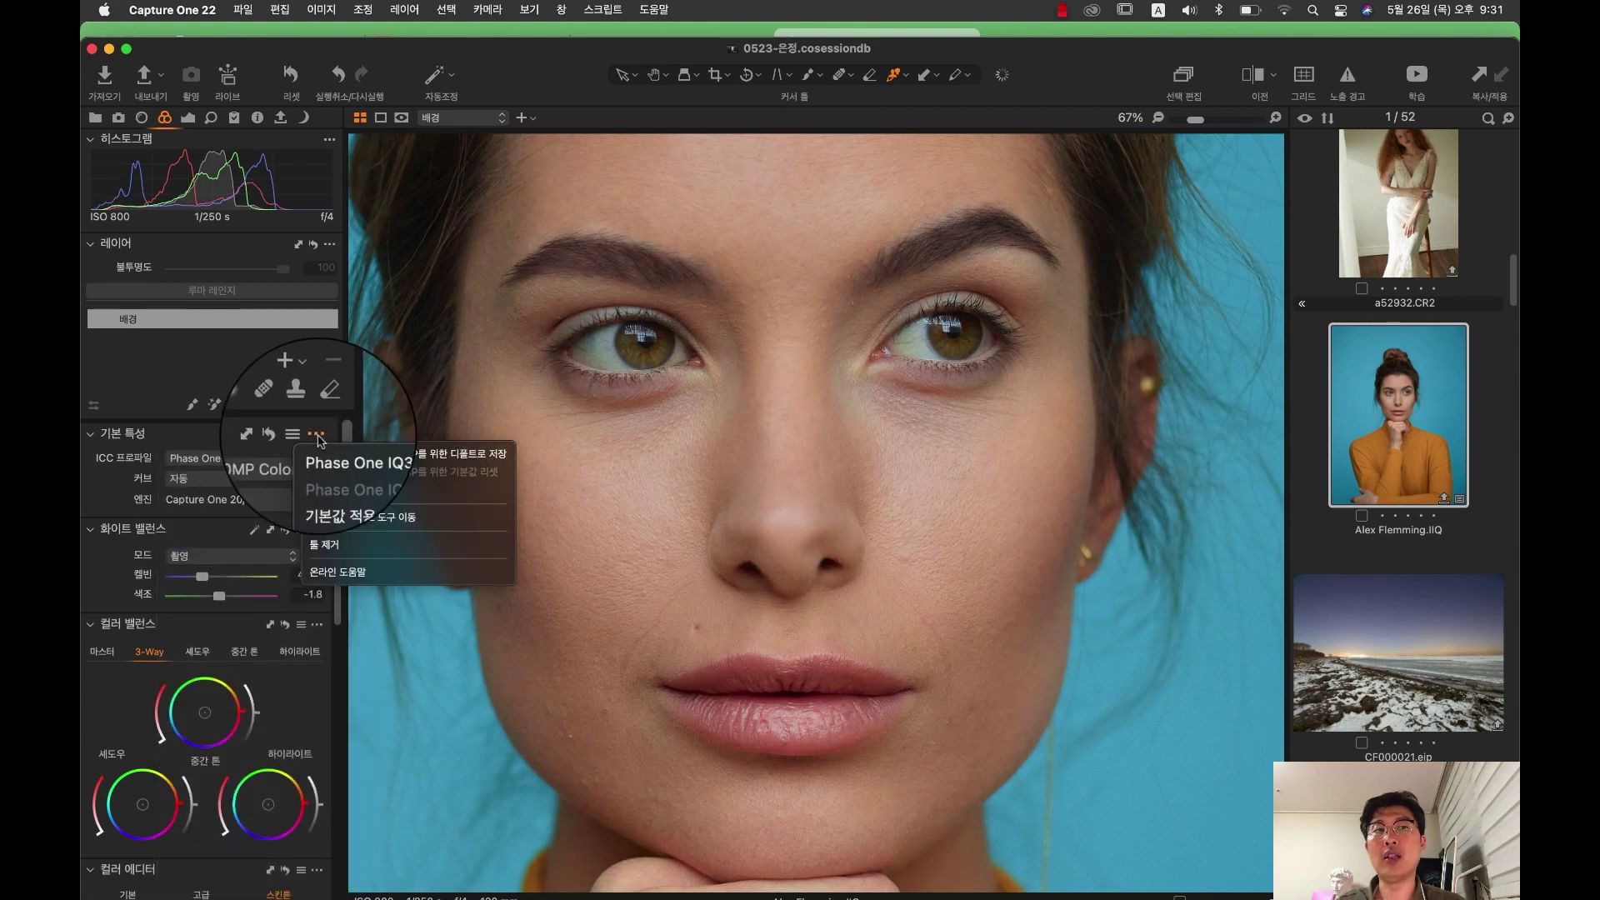
pyautogui.click(364, 461)
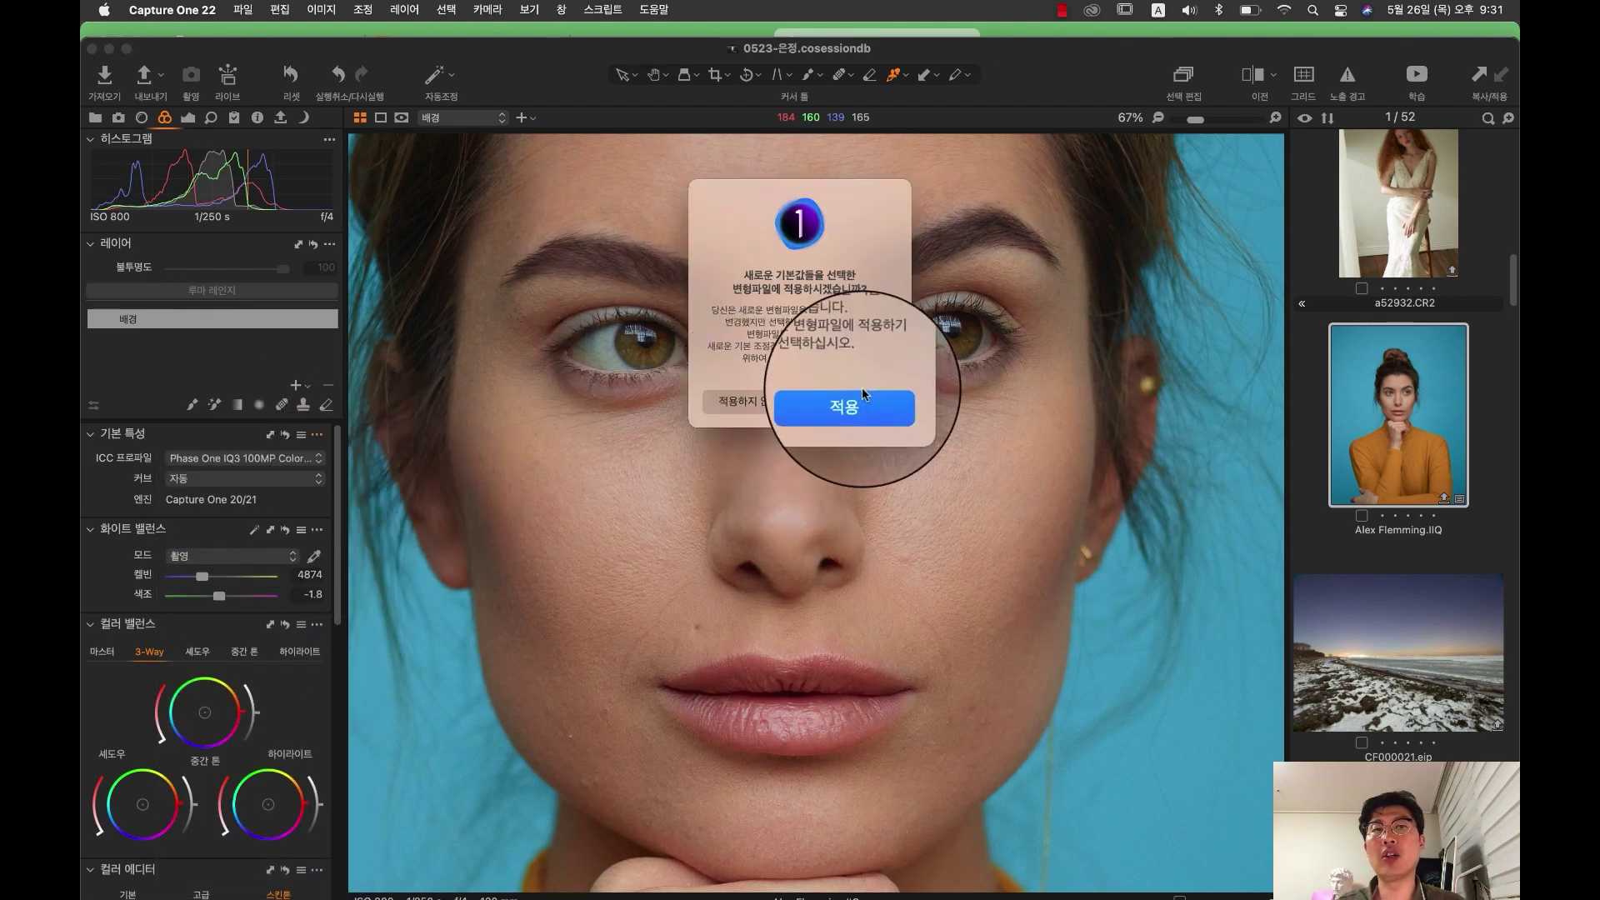
pyautogui.click(858, 398)
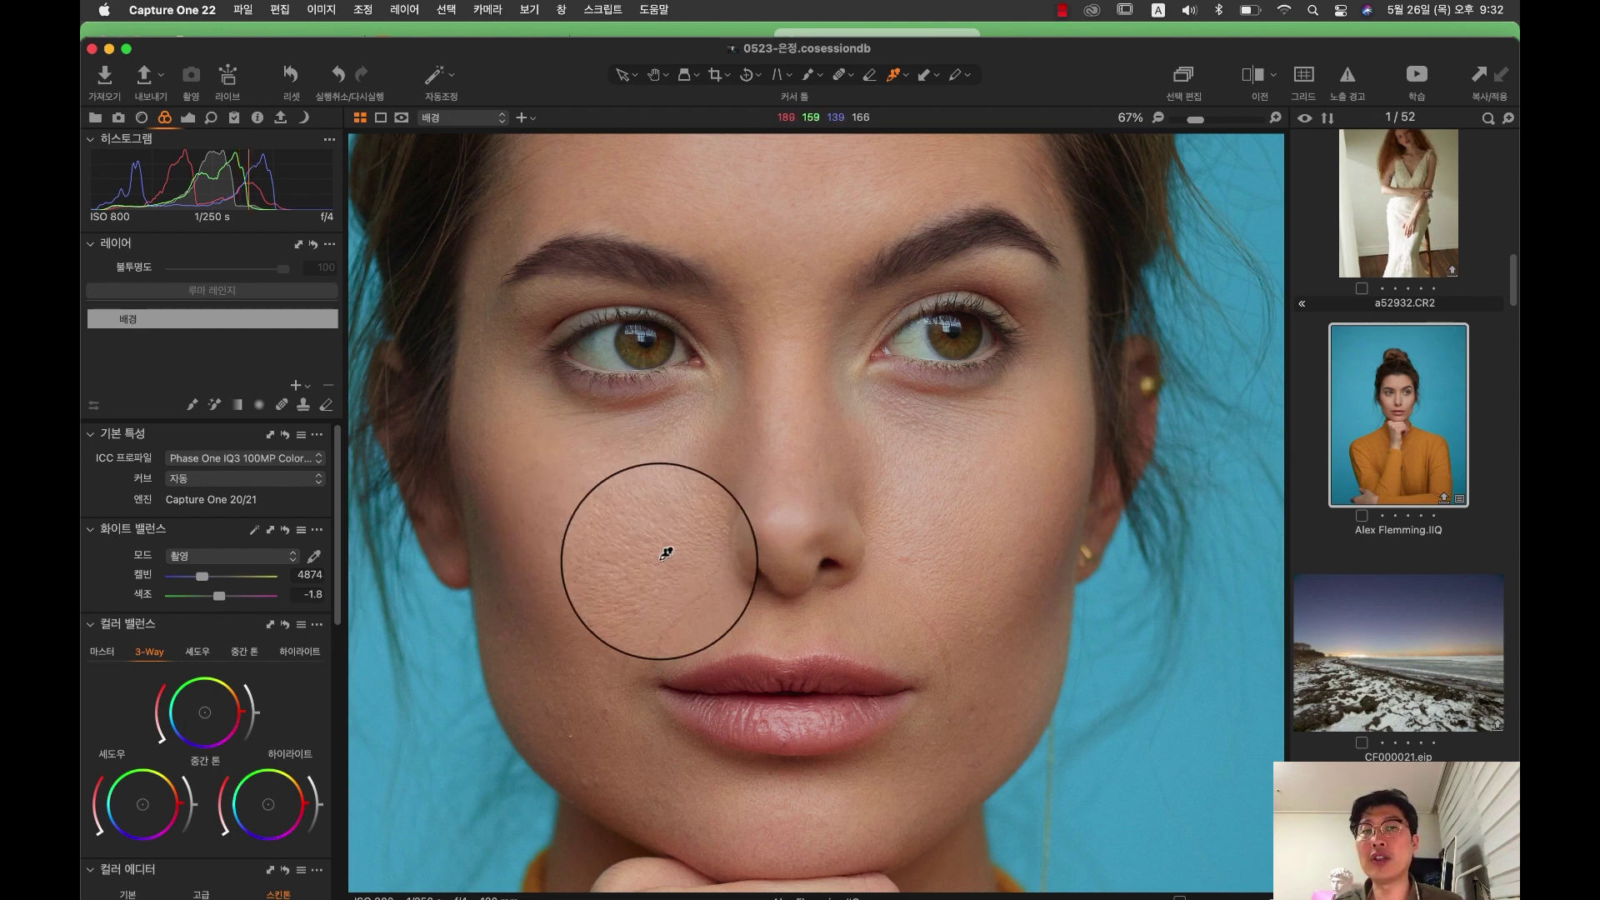
# Step: Review the available ICC profiles and examine the portrait's skin tone both in the full image and close up on the face
pyautogui.click(310, 458)
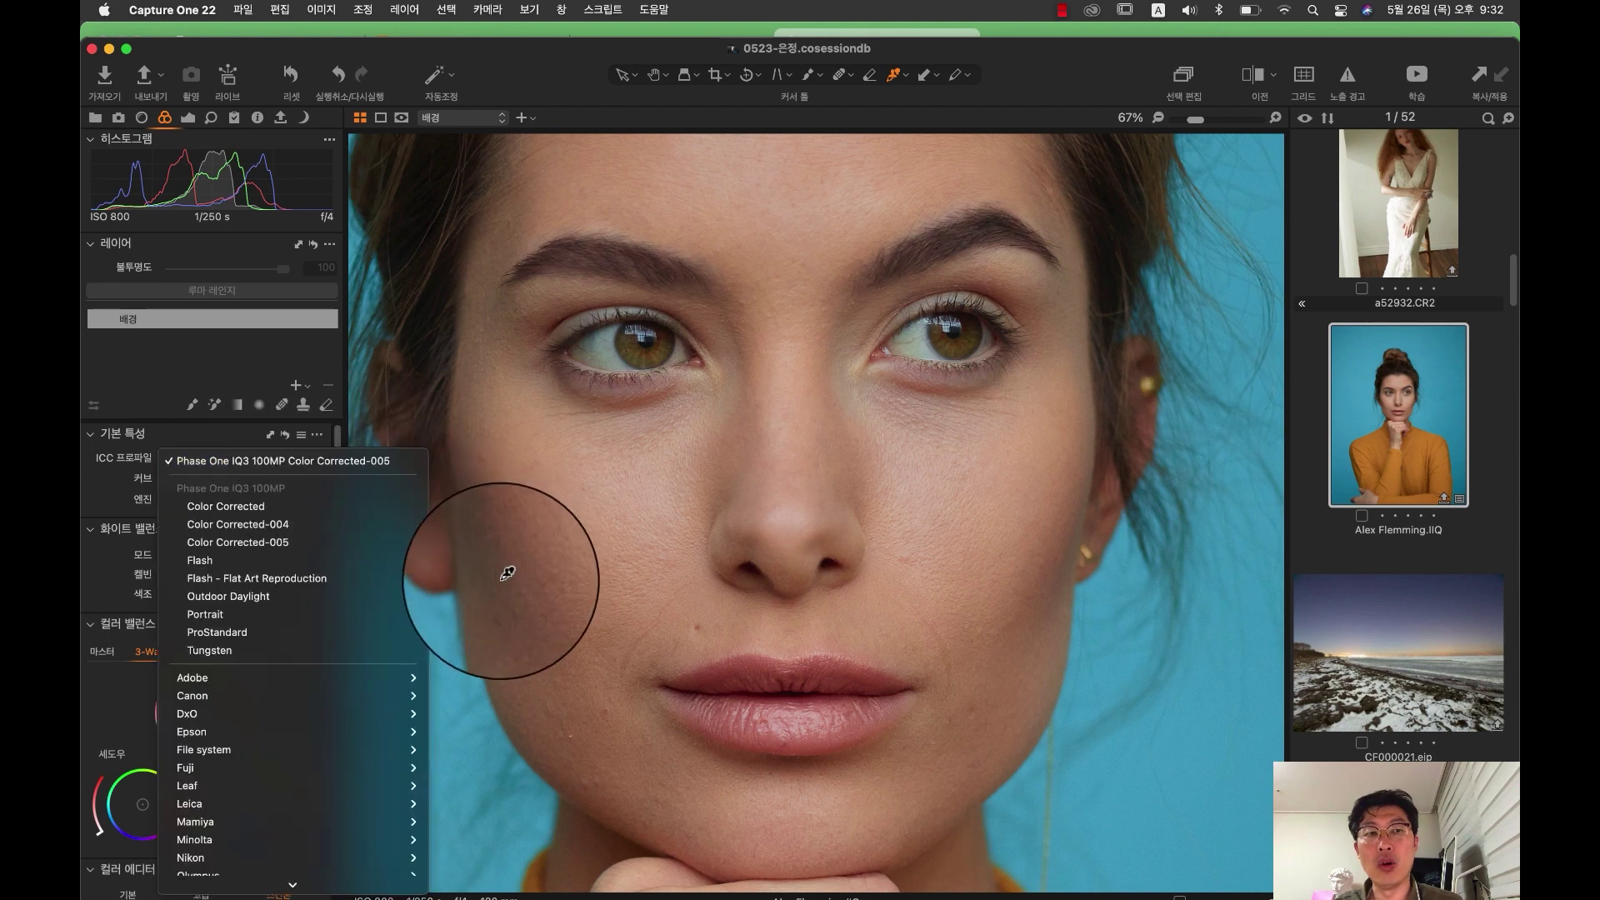
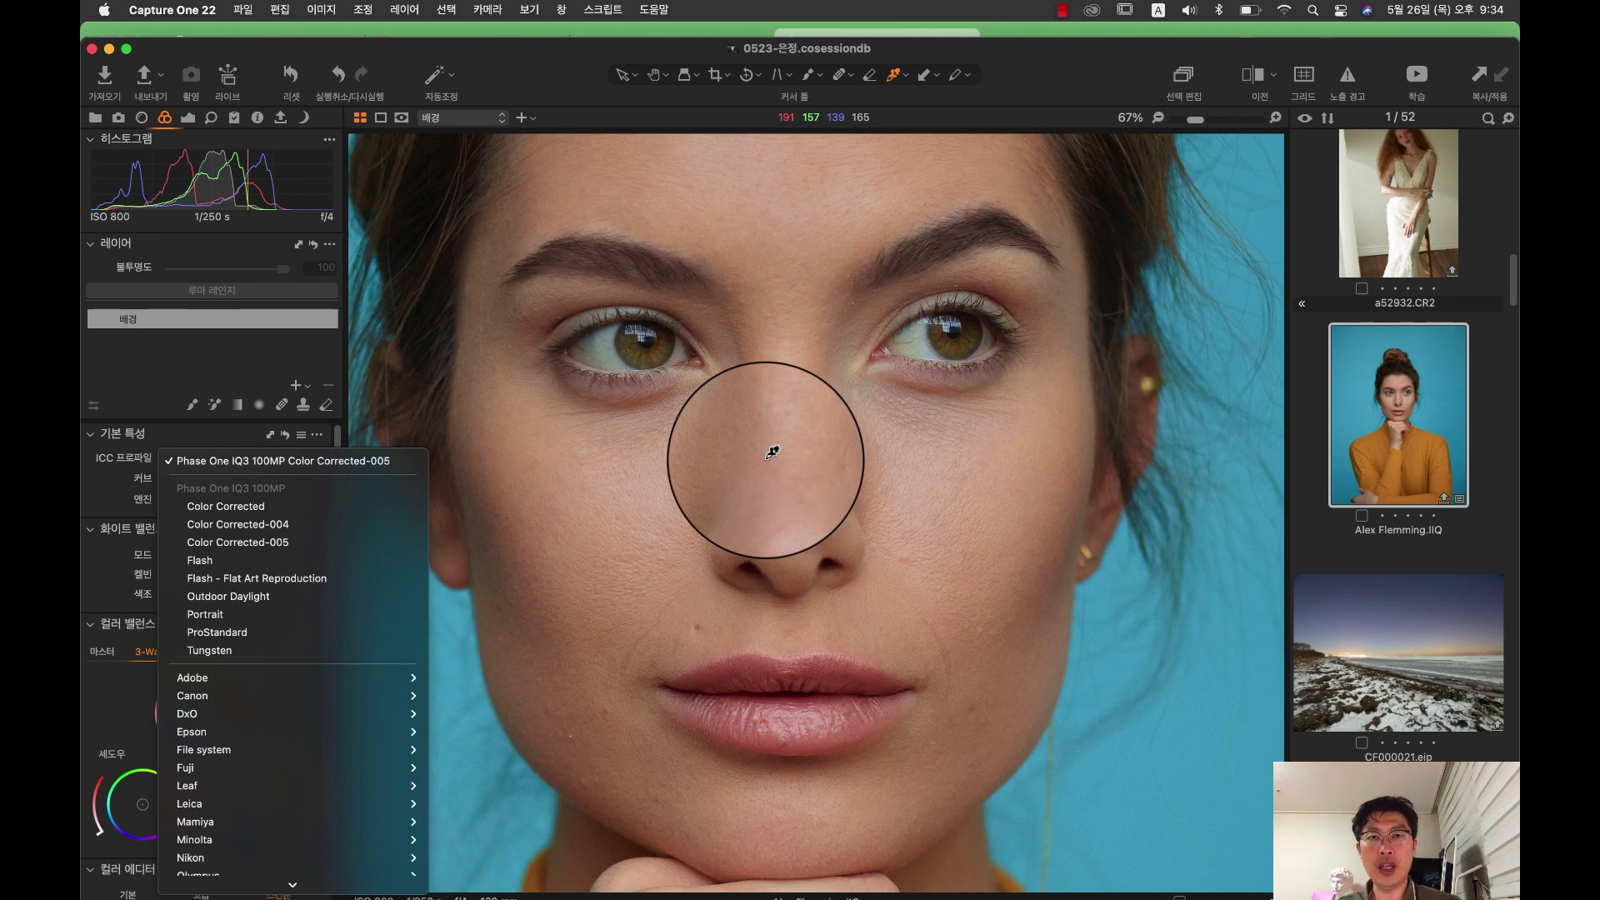
pyautogui.click(654, 74)
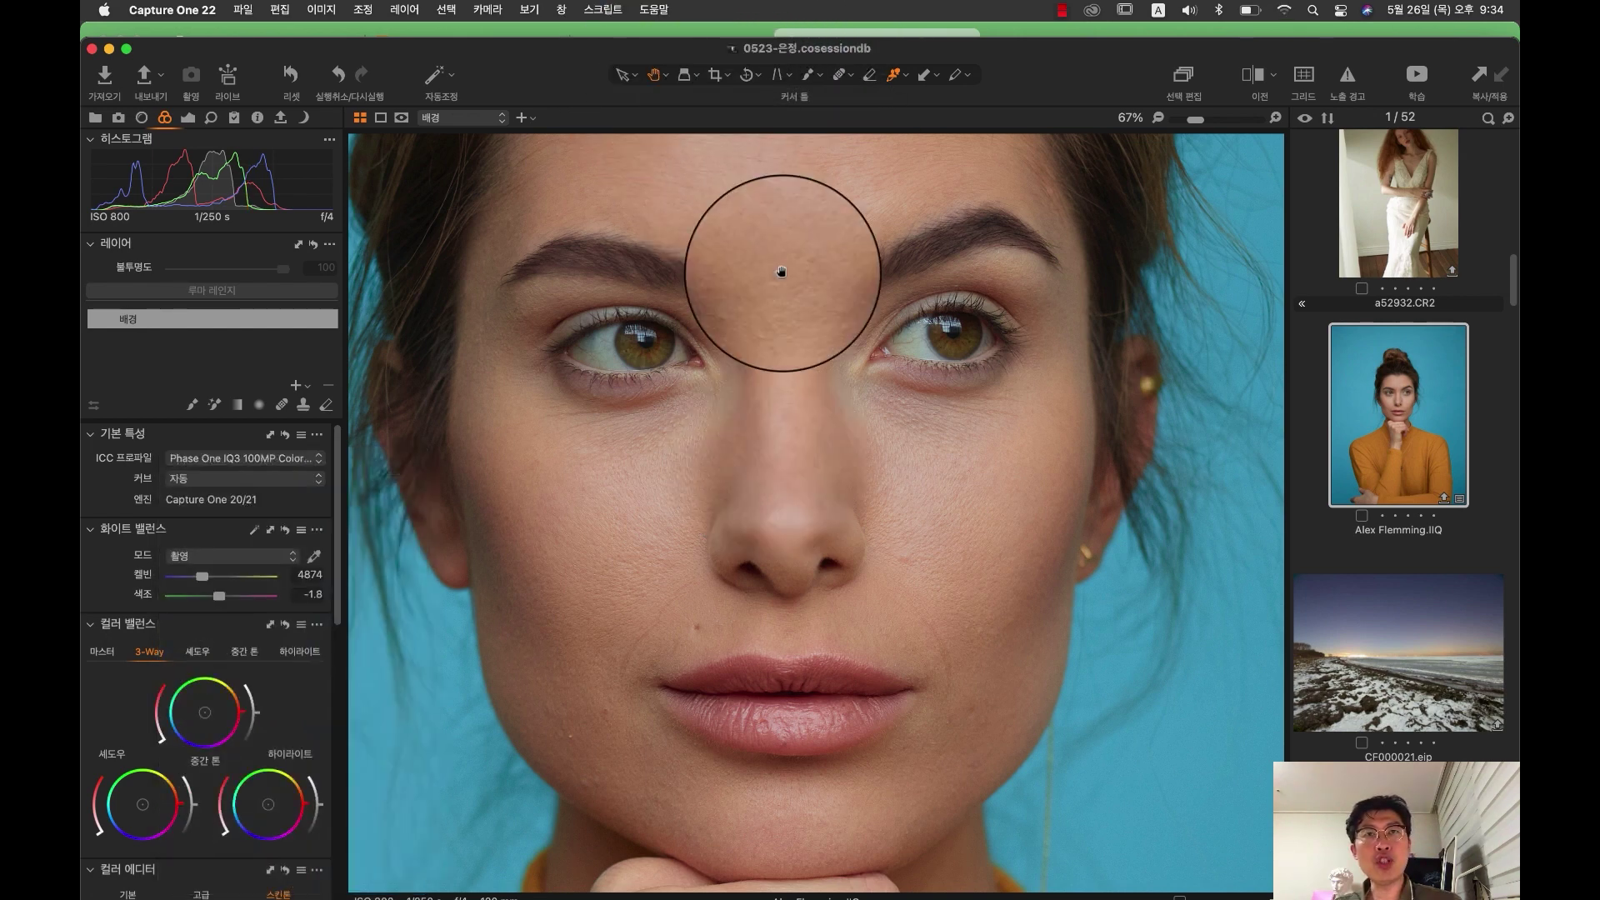
pyautogui.press('super+0')
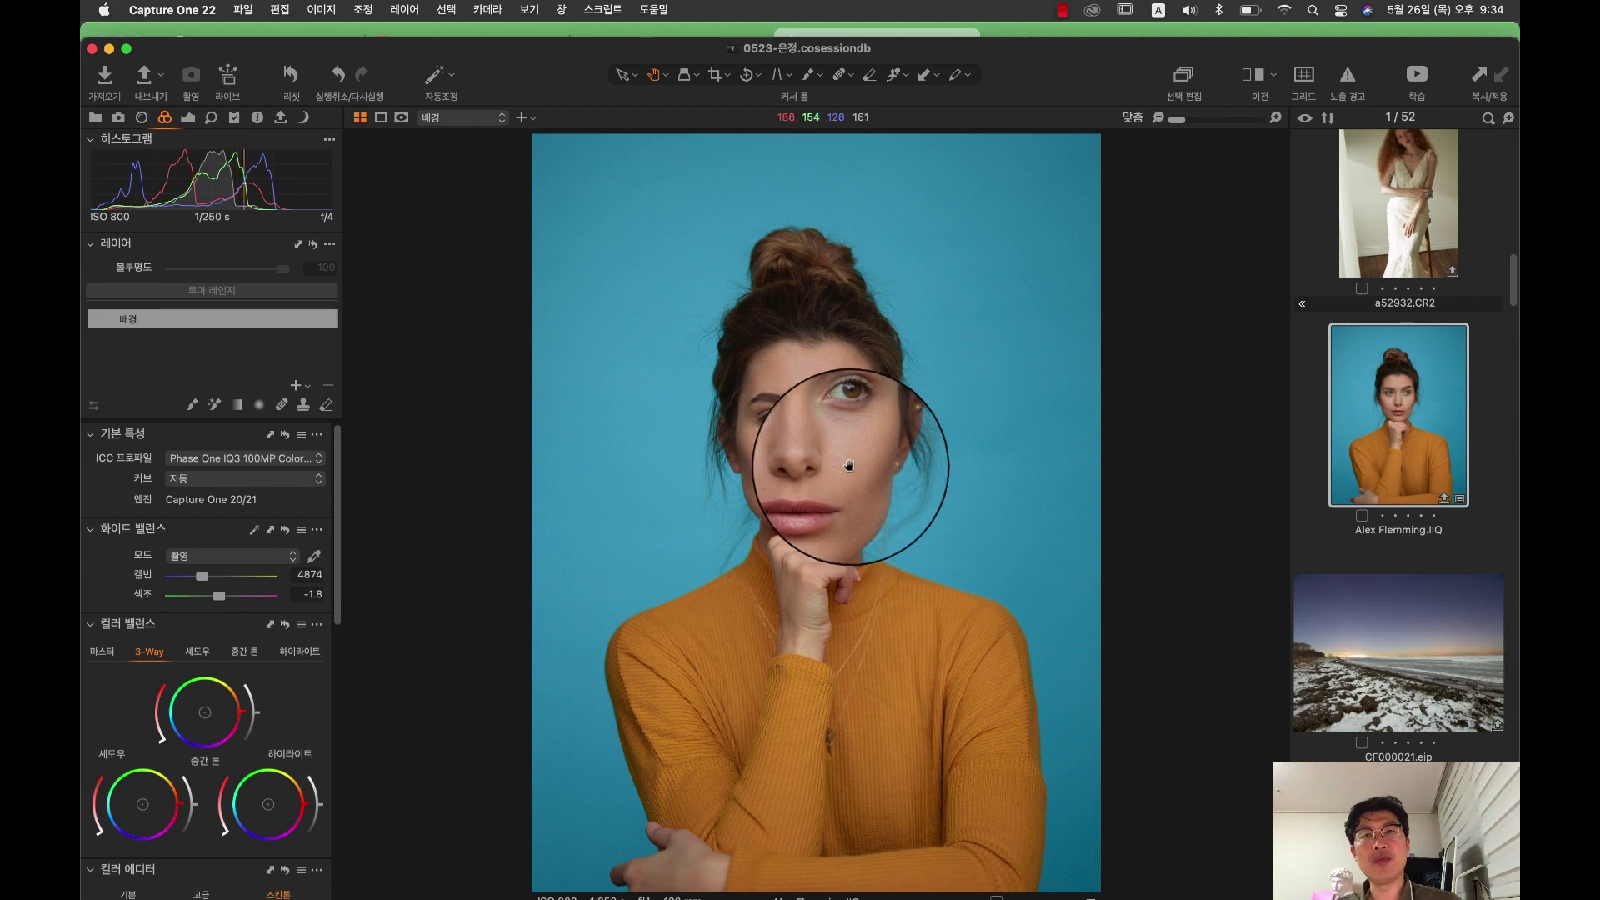
pyautogui.doubleClick(830, 450)
pyautogui.scroll(-1, 861, 445)
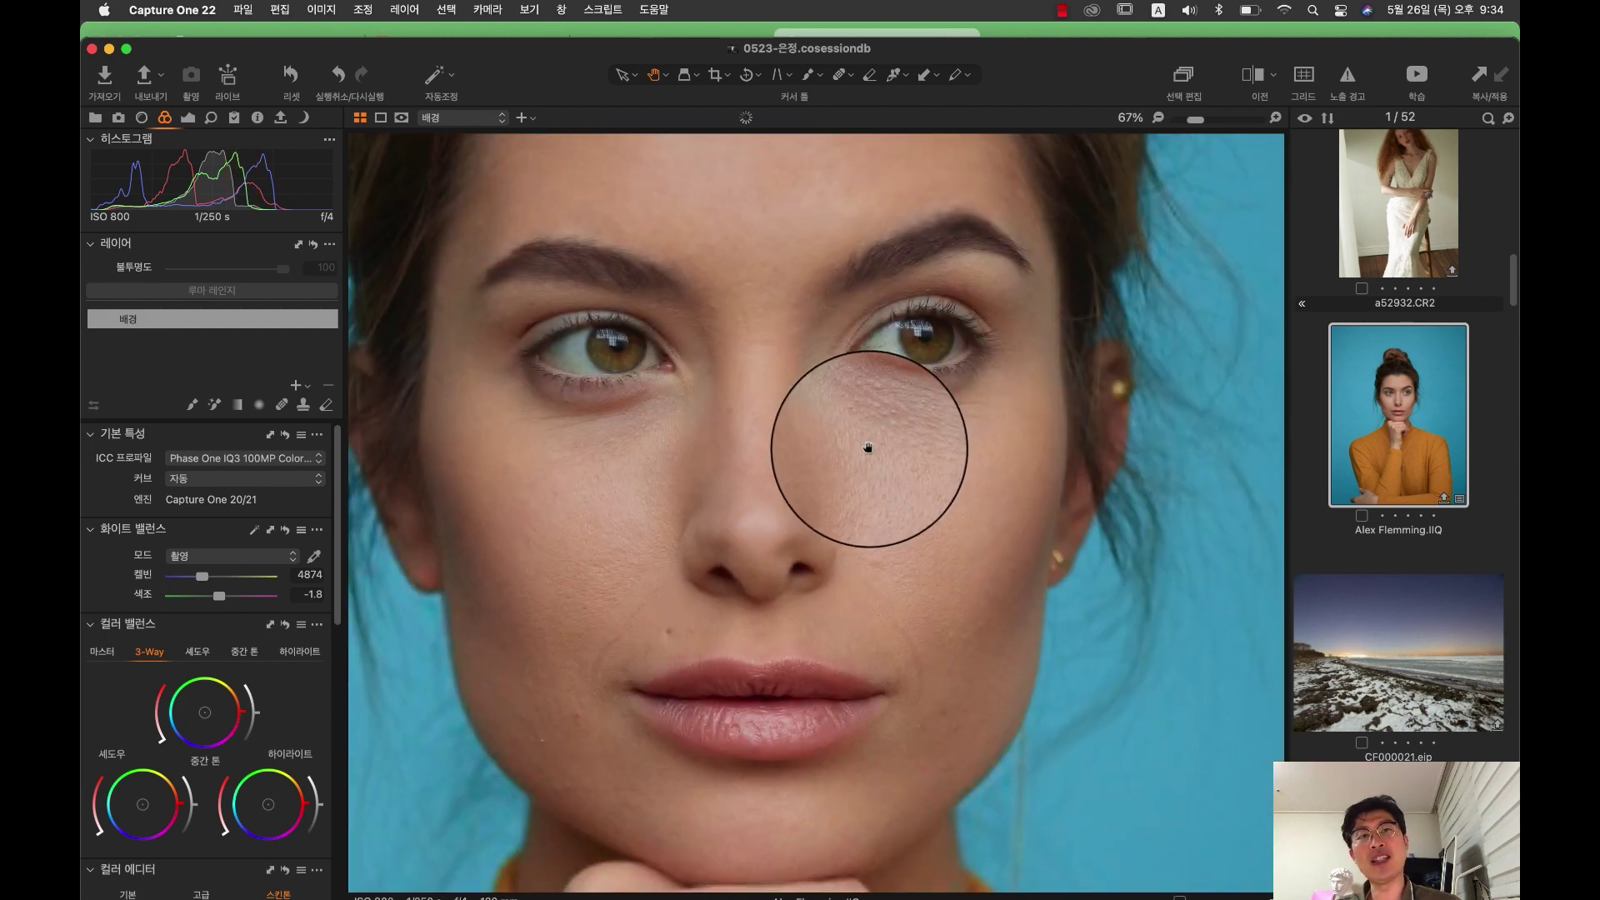
pyautogui.scroll(-2, 867, 448)
pyautogui.scroll(-2, 896, 400)
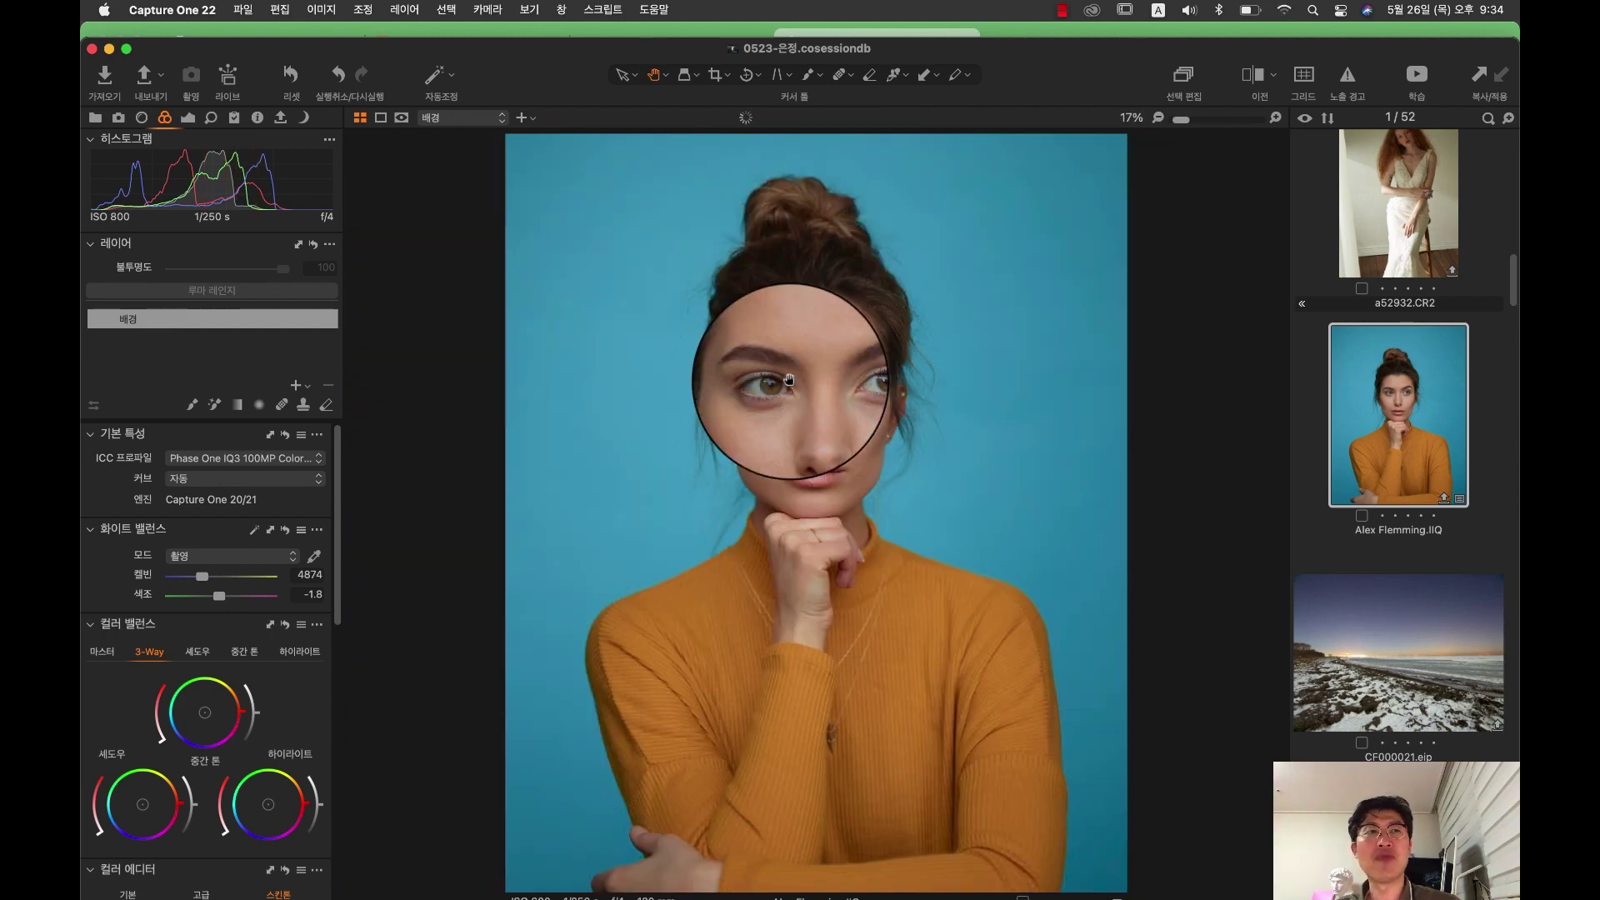
# Step: Preview the built-in LEGACY Color Effects styles, including Creative 2 and 3, on the portrait and Creative 1 on the white dress photo
pyautogui.click(236, 119)
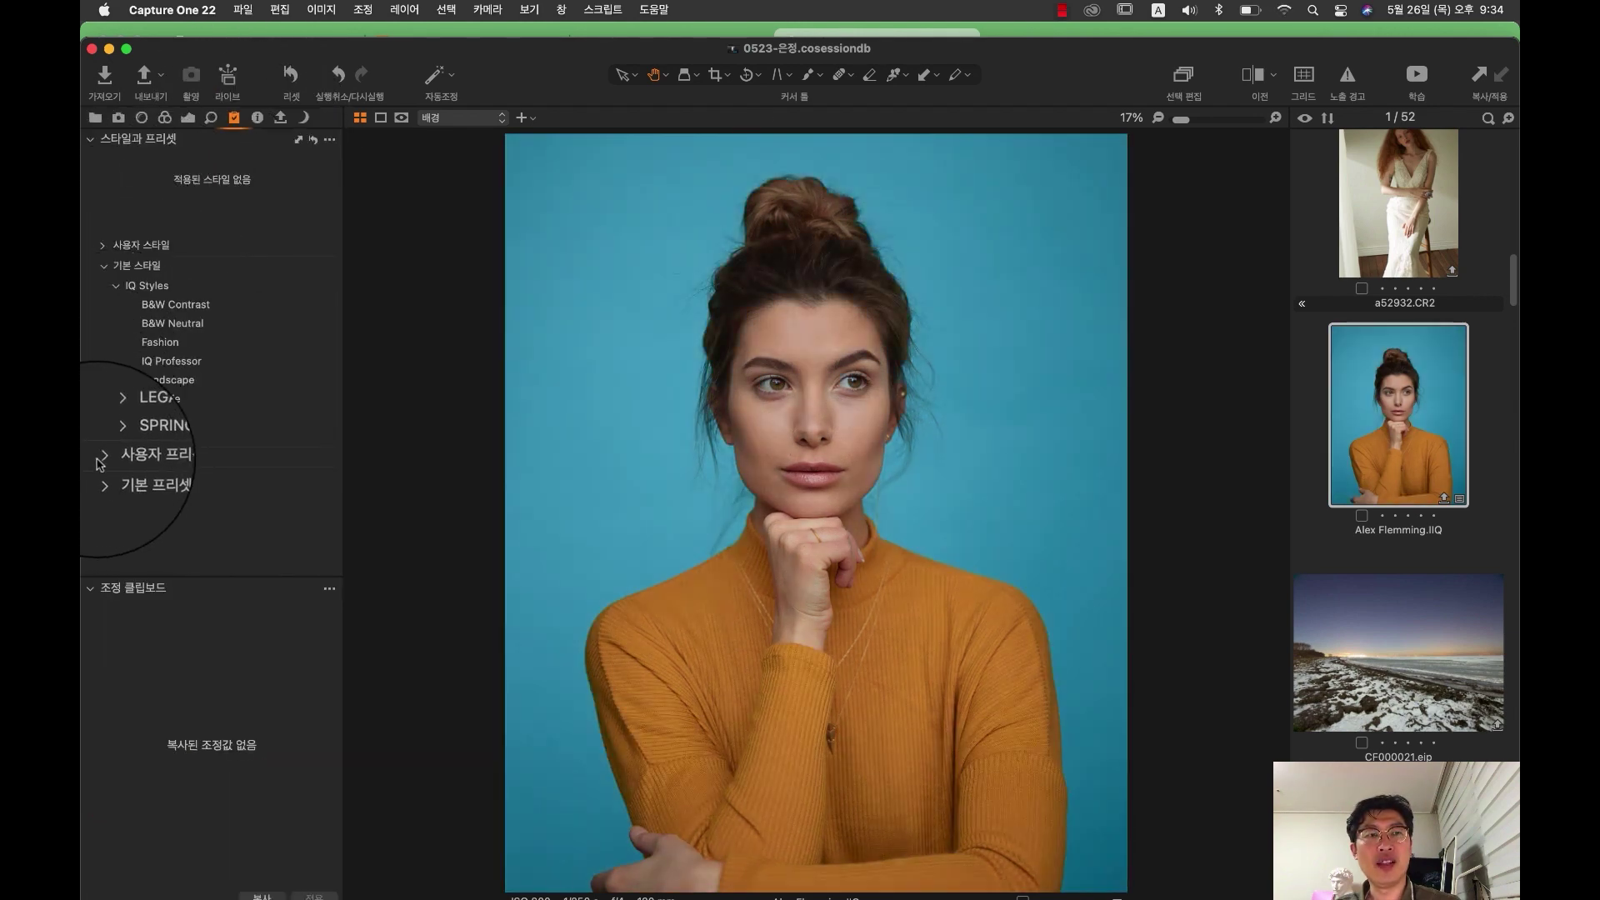
pyautogui.click(117, 417)
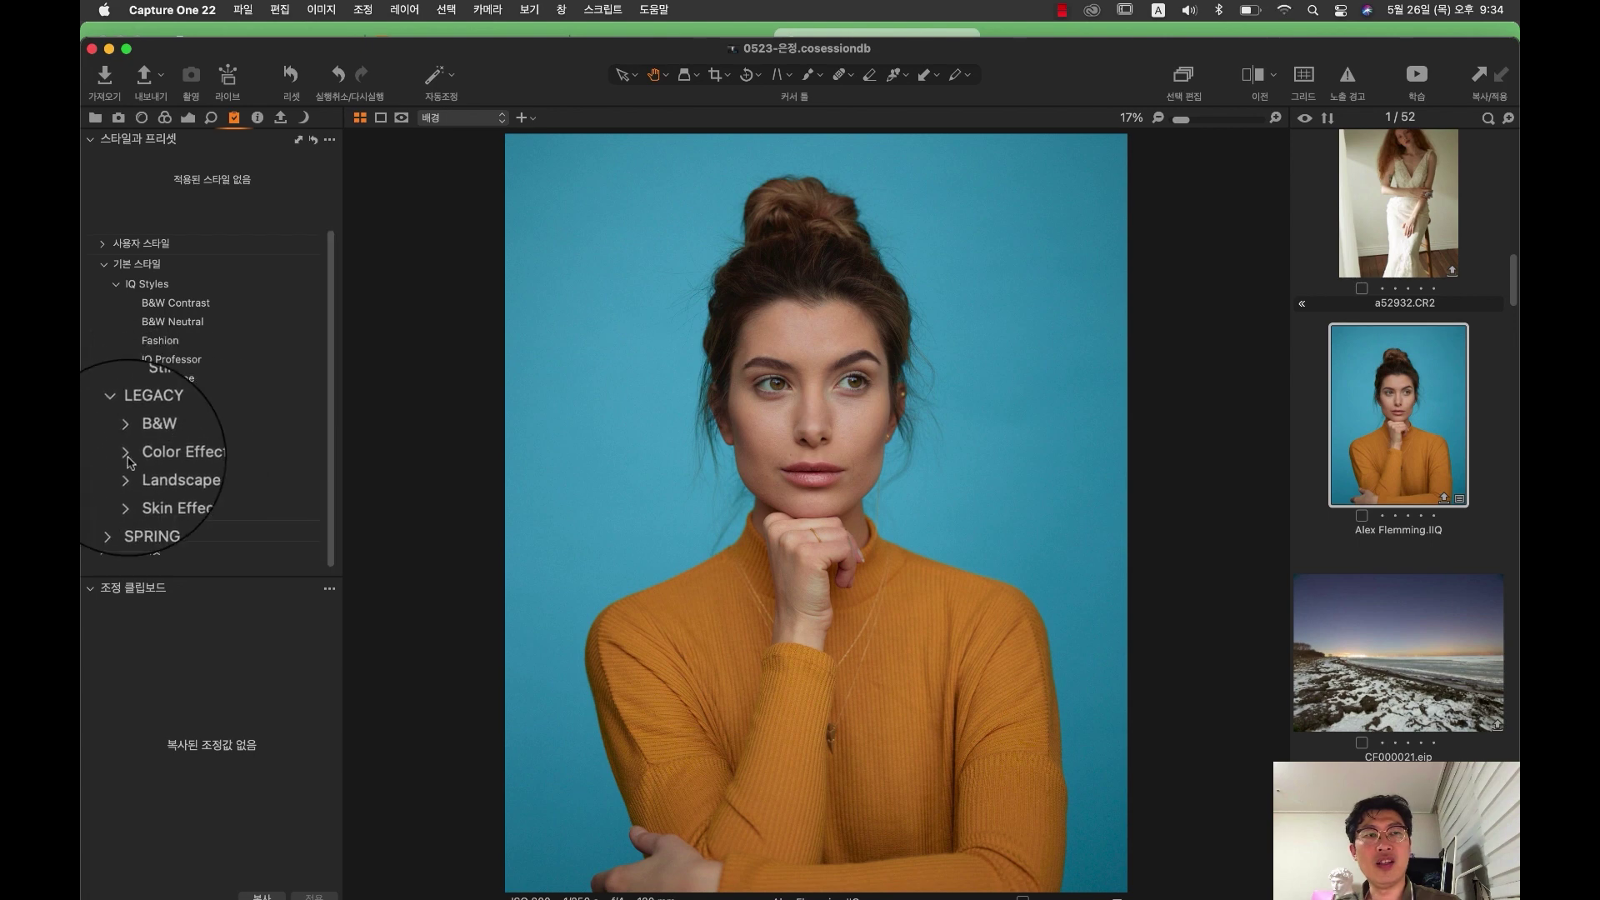
pyautogui.click(127, 457)
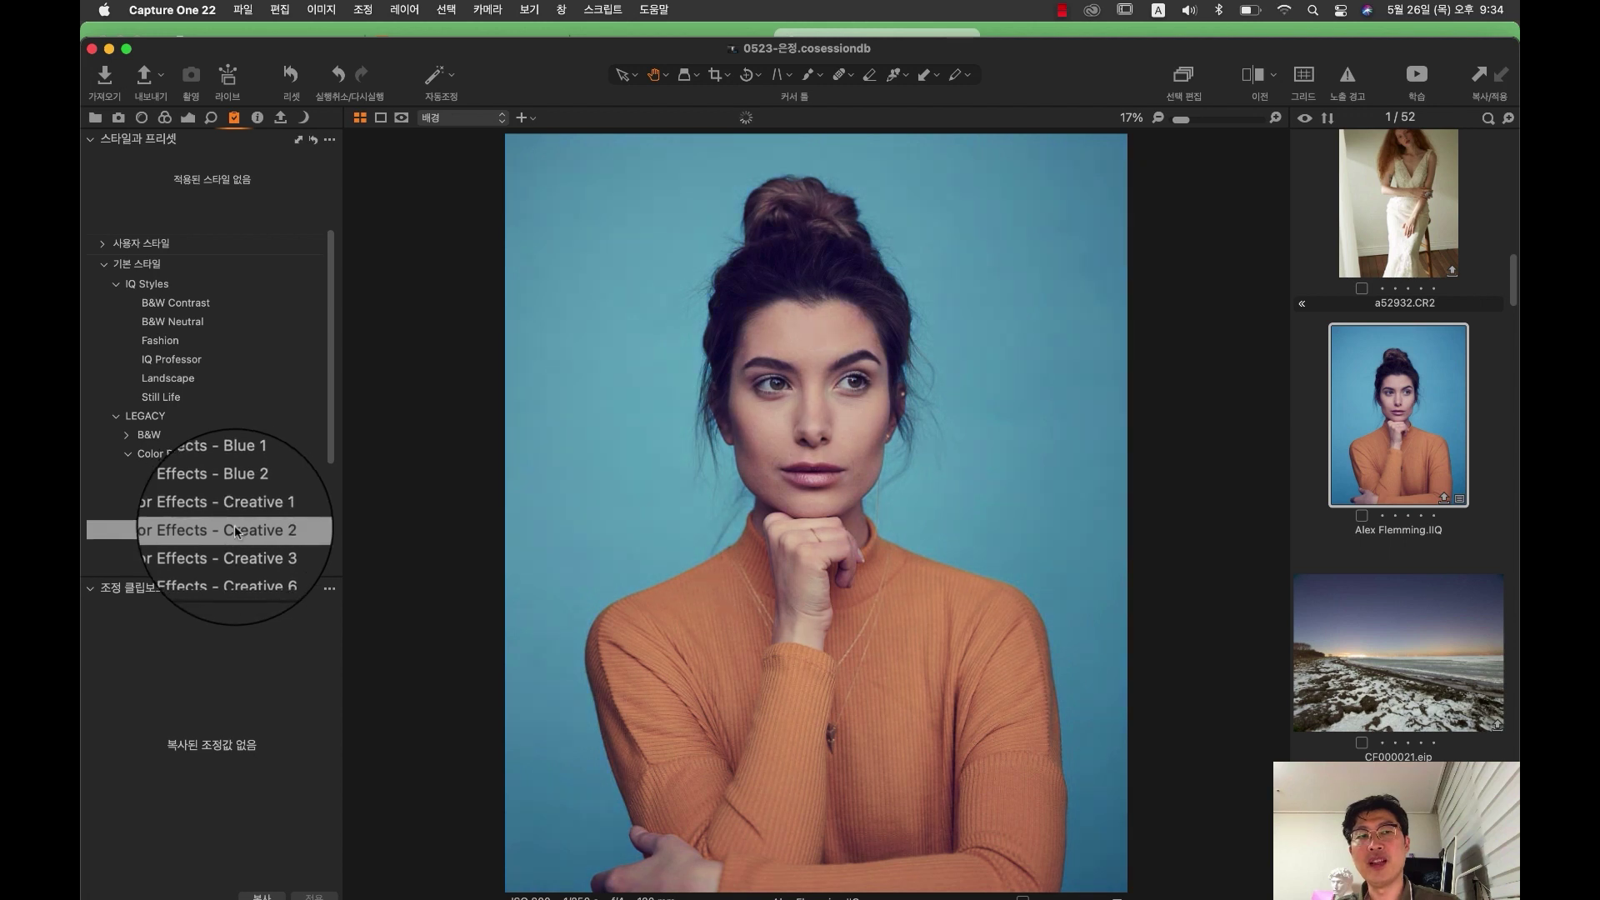
pyautogui.scroll(-1, 236, 532)
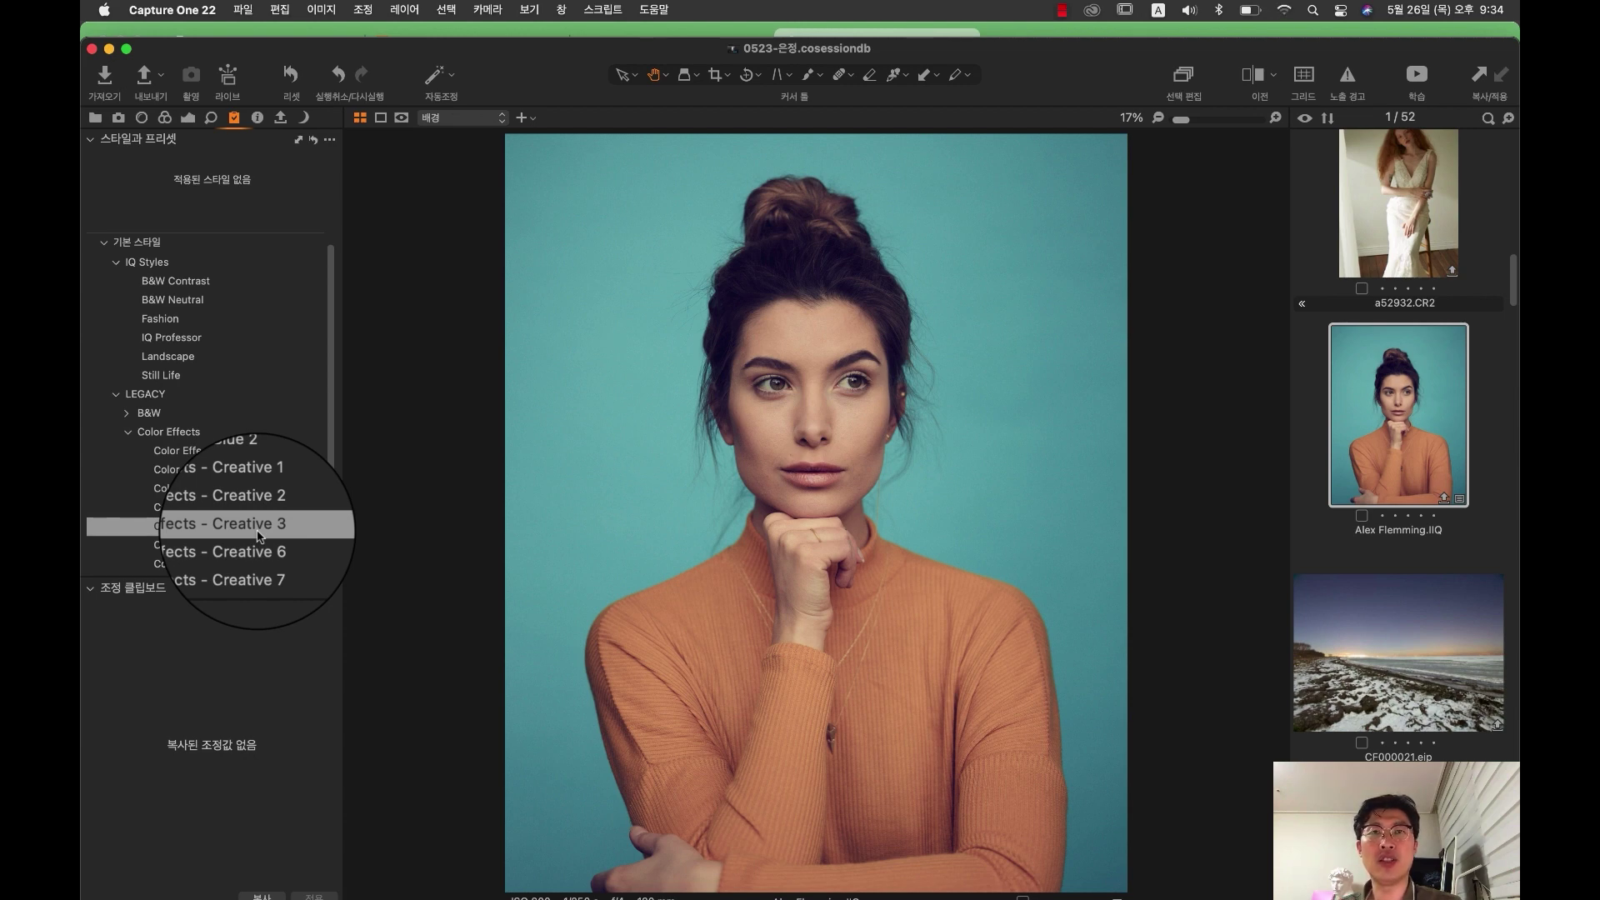
pyautogui.click(1396, 220)
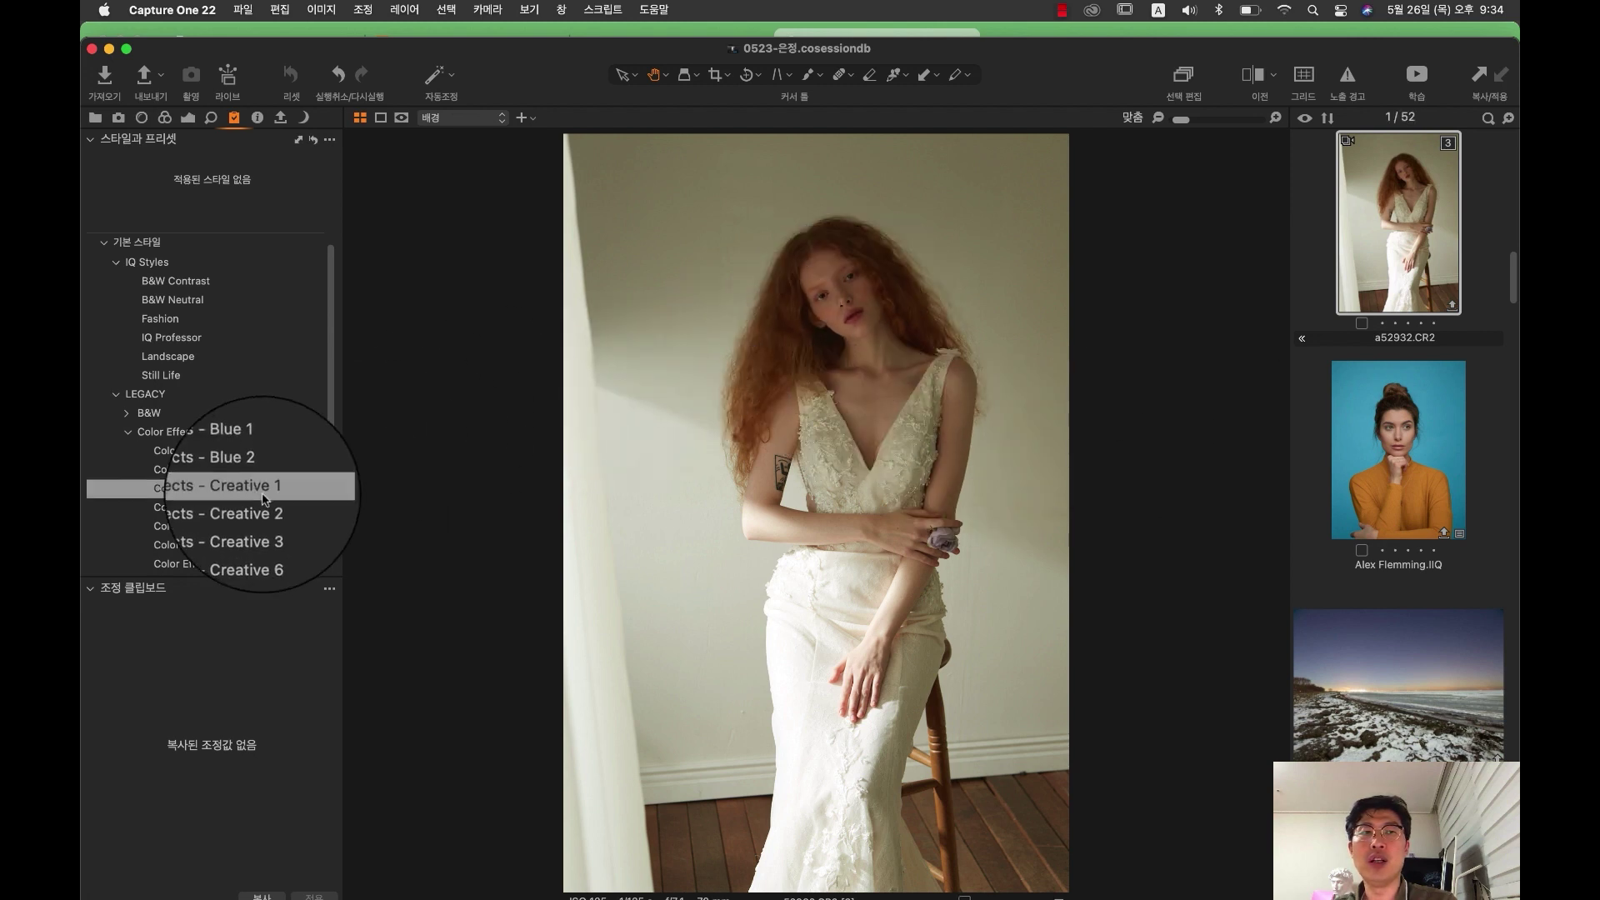